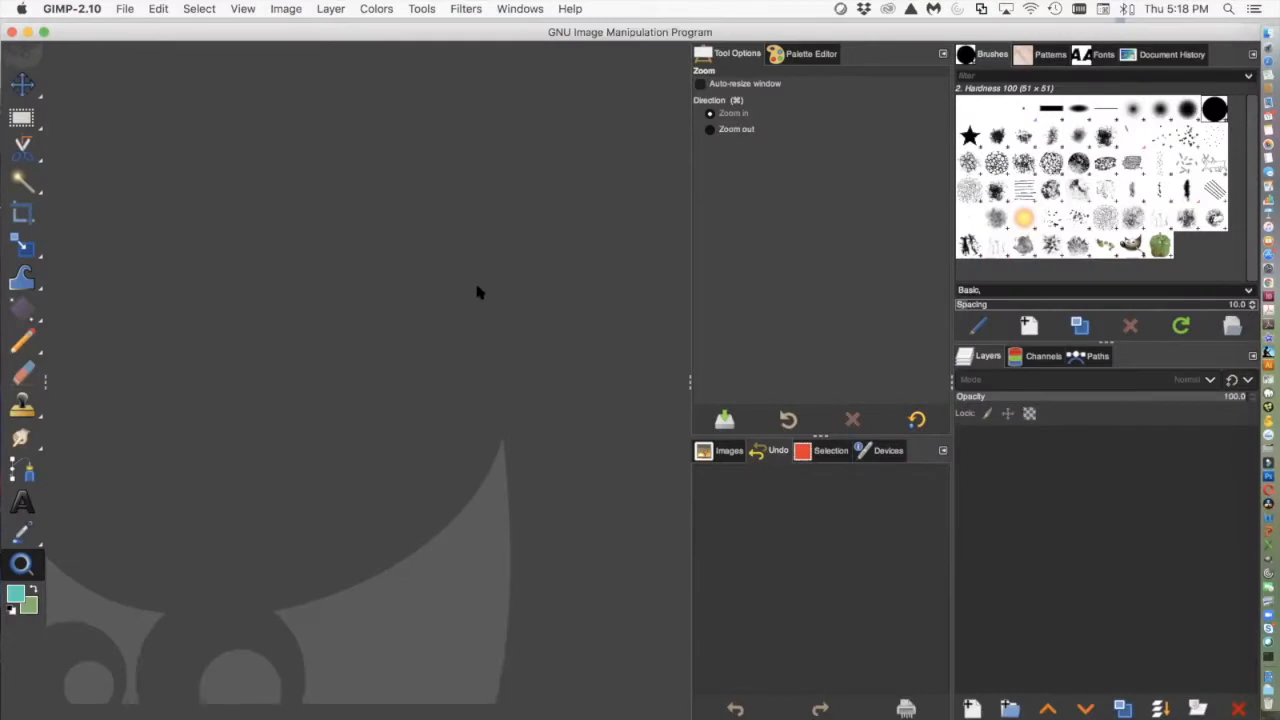
# Open the Preferences, move the dialog clear of the docks, and show the Icon Theme settings
pyautogui.moveTo(37, 90)
pyautogui.click(55, 12)
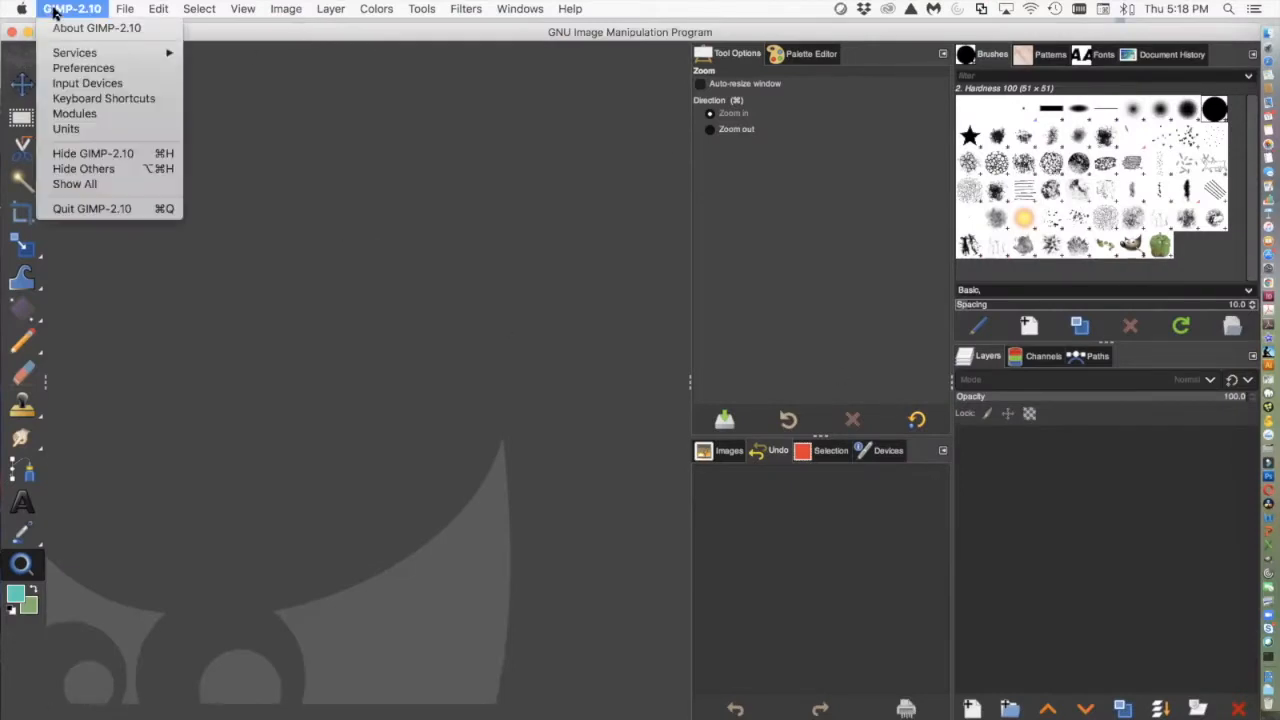
pyautogui.click(63, 68)
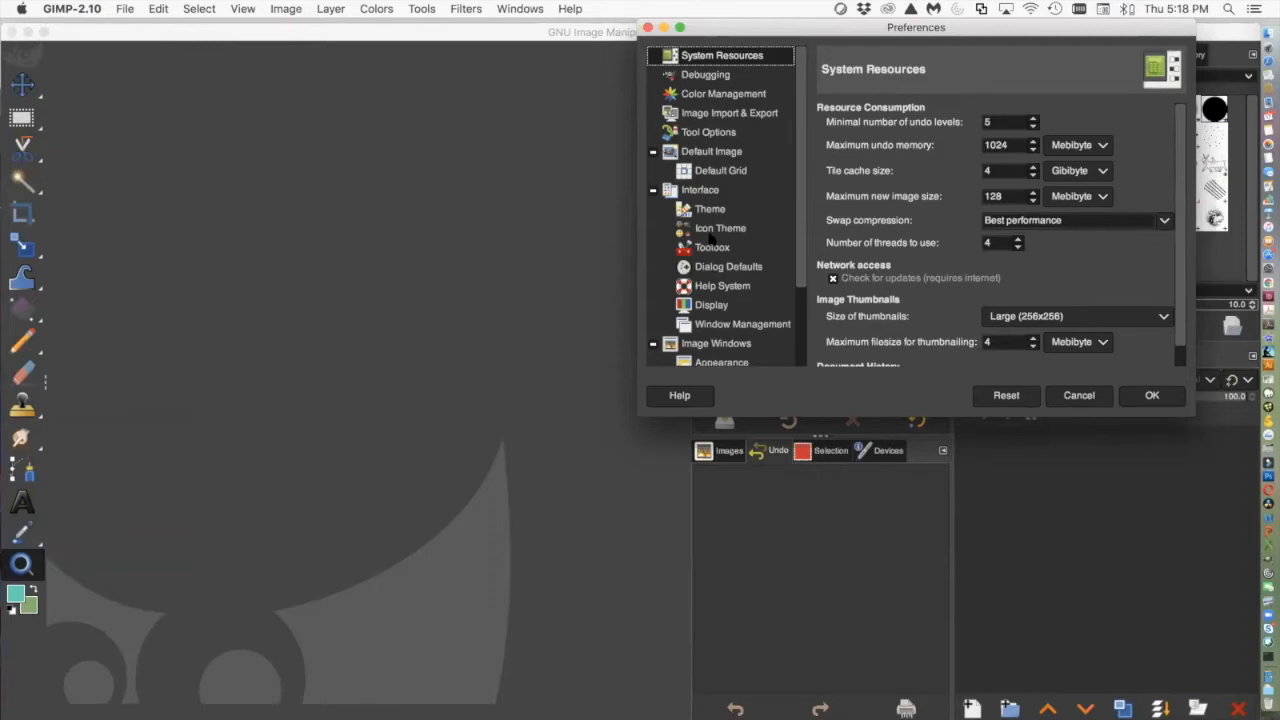
pyautogui.moveTo(884, 33); pyautogui.dragTo(388, 105)
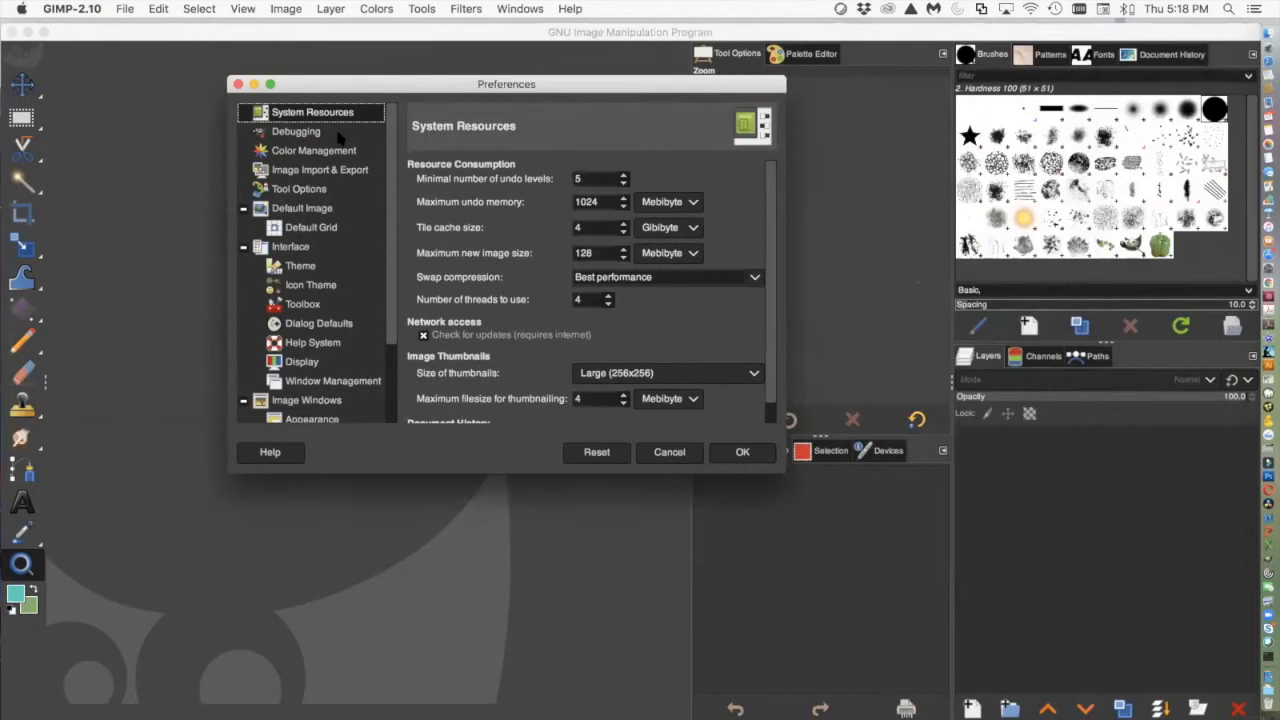
pyautogui.click(318, 286)
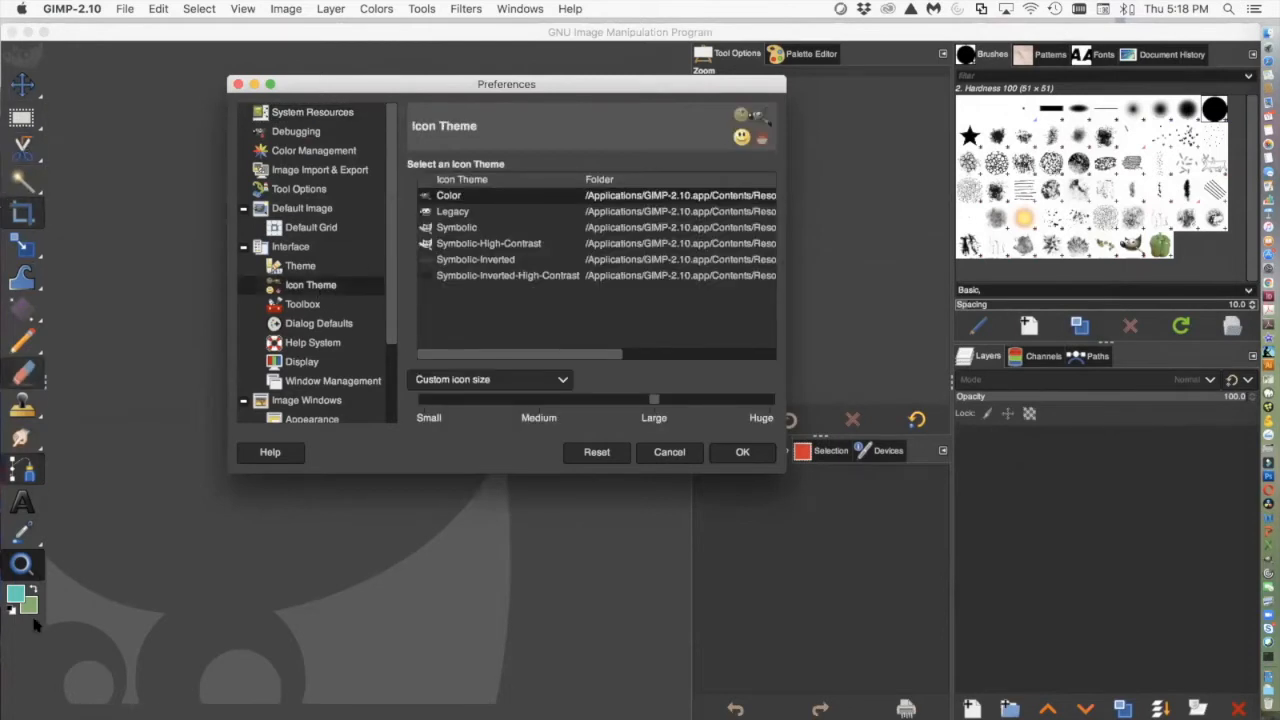
# Try the Legacy and Symbolic icon themes, return to Color, and apply it with the custom icon size at Large
pyautogui.click(451, 217)
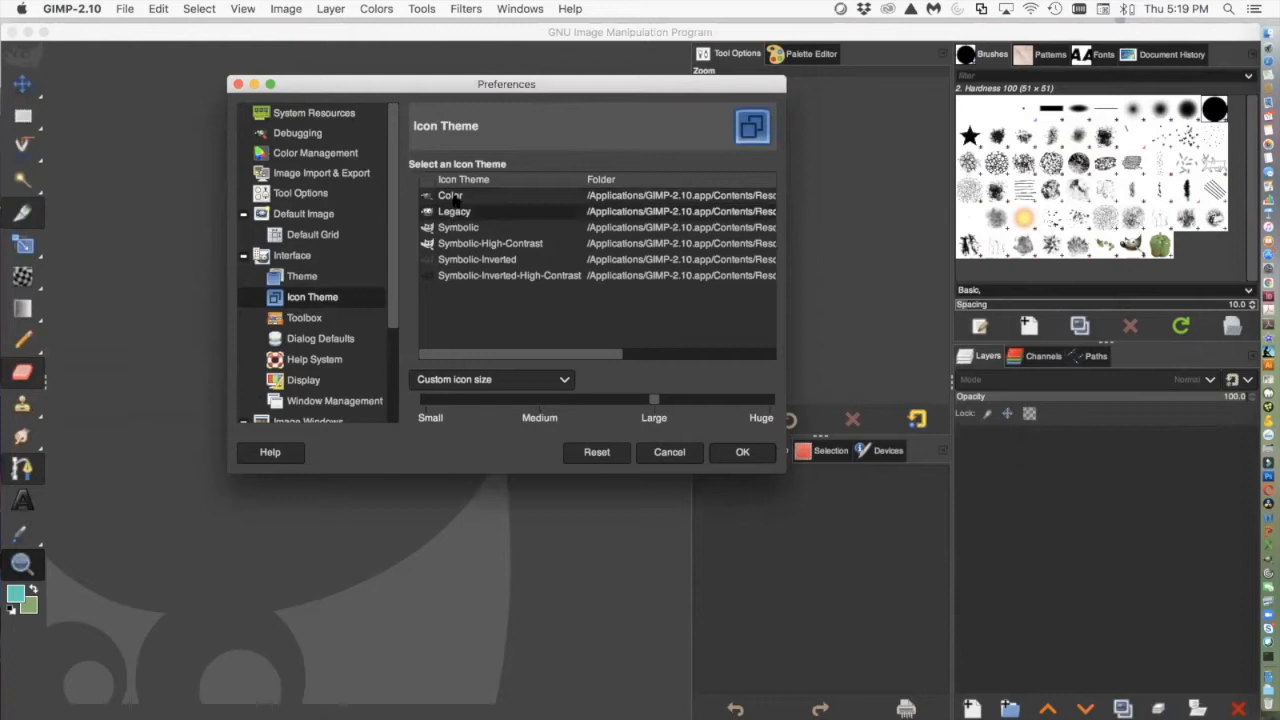
pyautogui.click(457, 228)
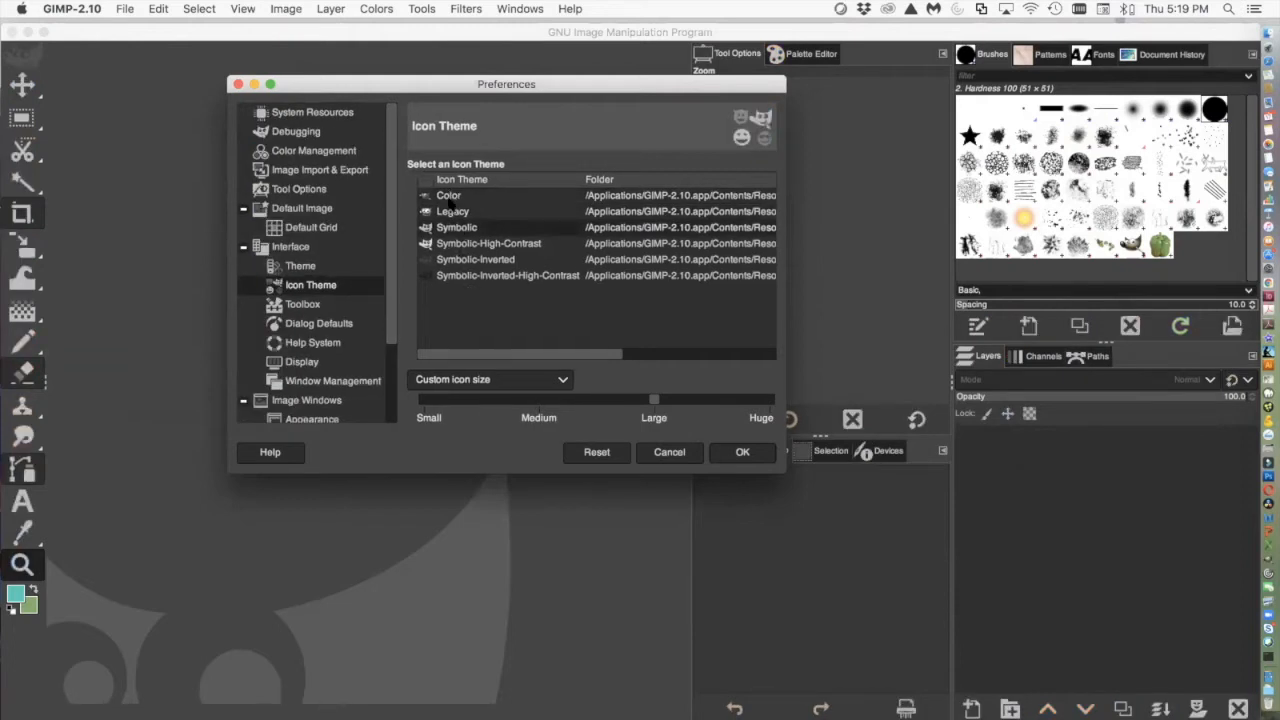
pyautogui.click(449, 197)
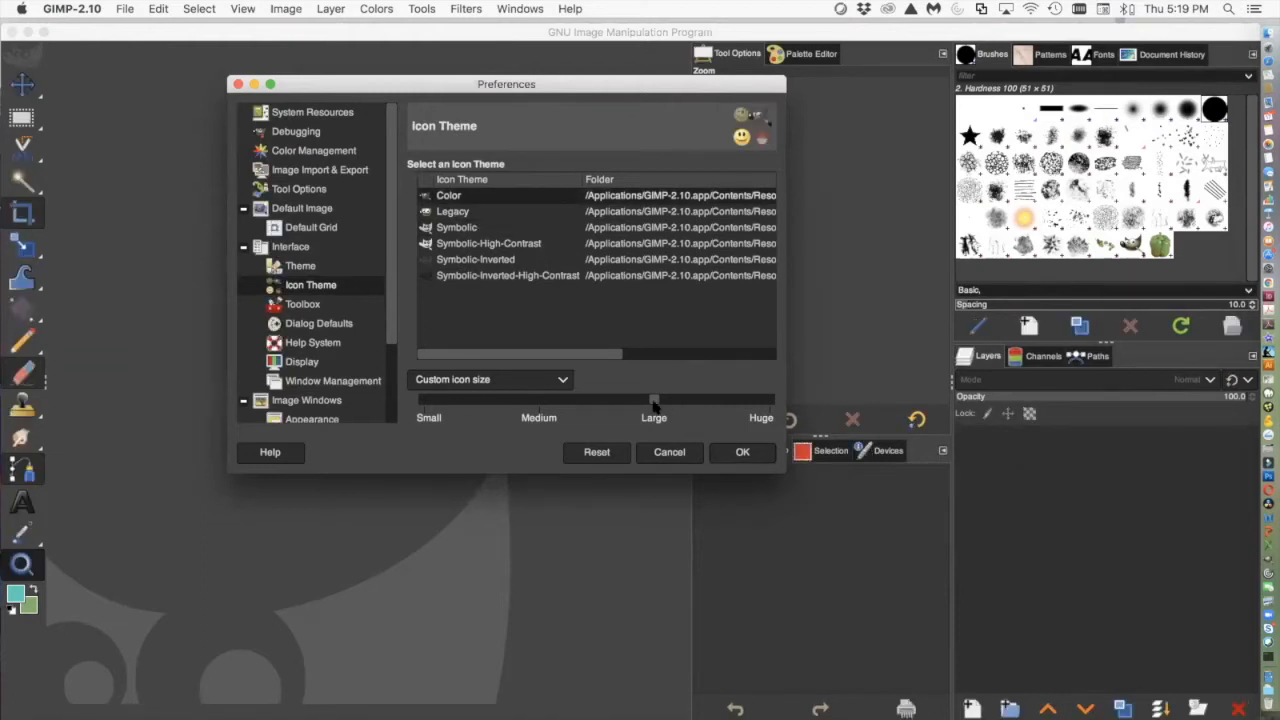
pyautogui.moveTo(654, 401)
pyautogui.mouseDown()
pyautogui.moveTo(423, 403)
pyautogui.moveTo(645, 410)
pyautogui.mouseUp()
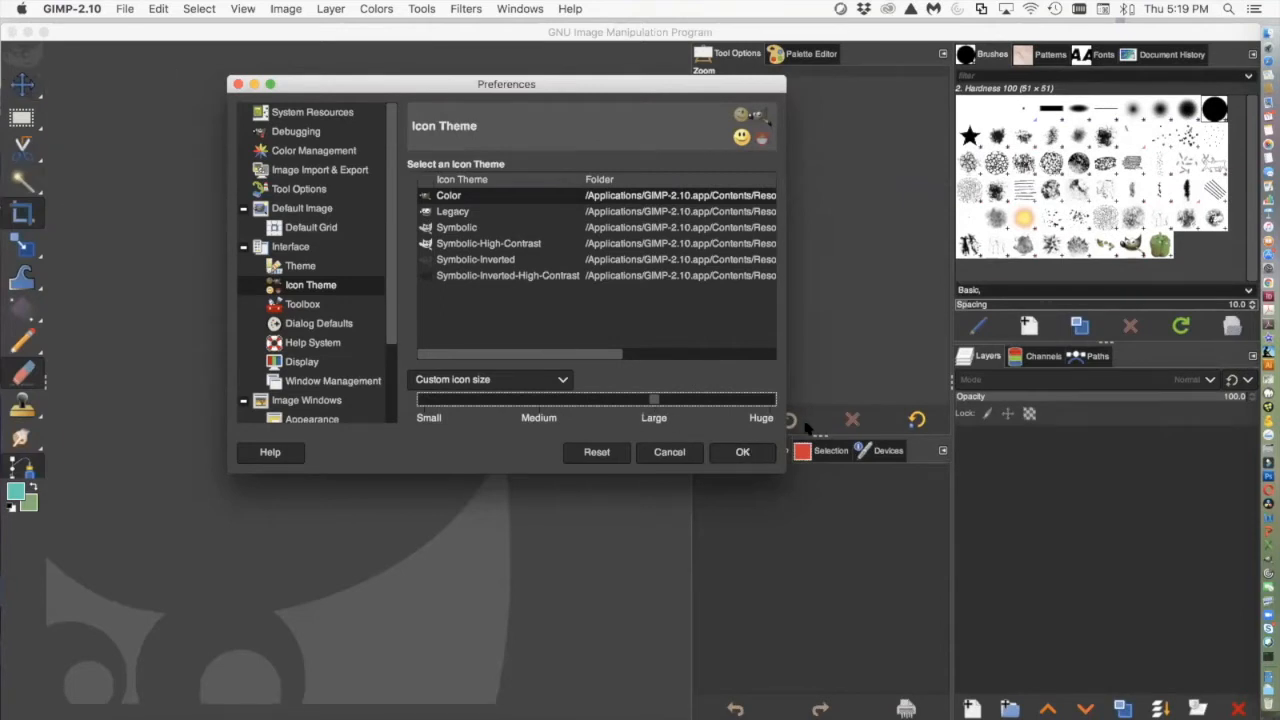
pyautogui.click(743, 452)
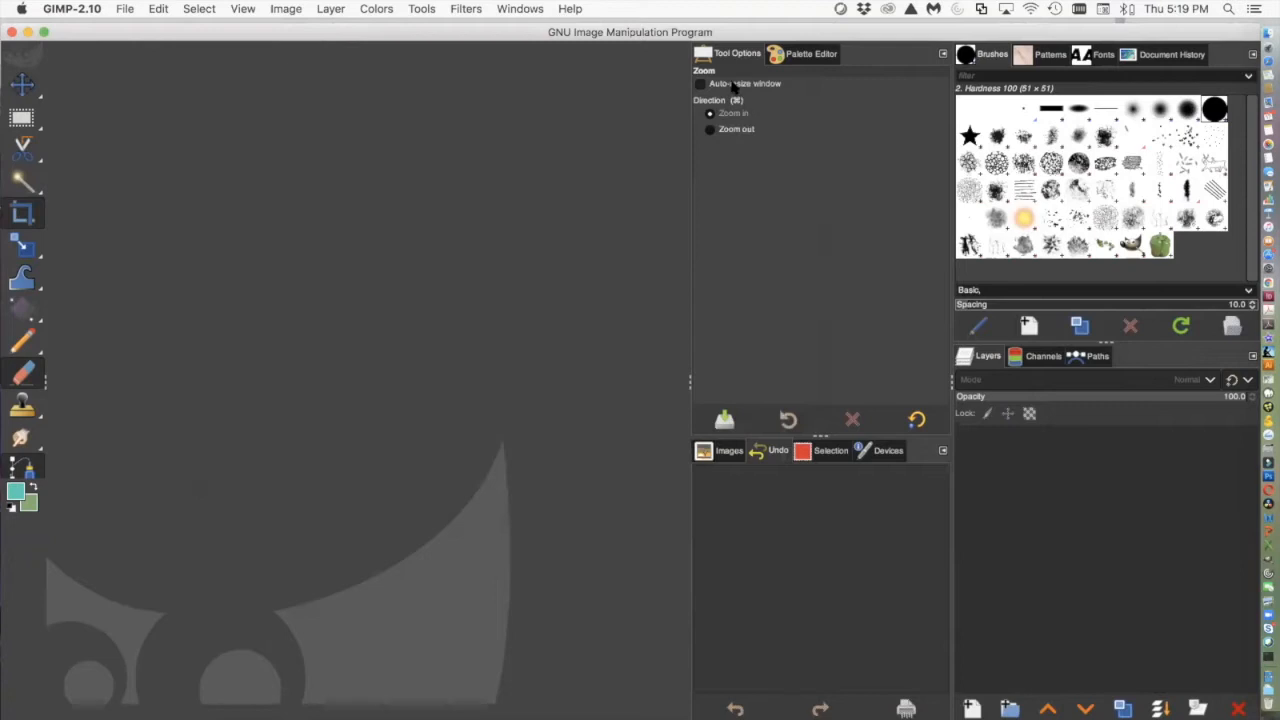
# Dock Tool Options under the toolbox, move it back beside the Palette Editor, and narrow the toolbox to a single column
pyautogui.moveTo(730, 55); pyautogui.dragTo(27, 531)
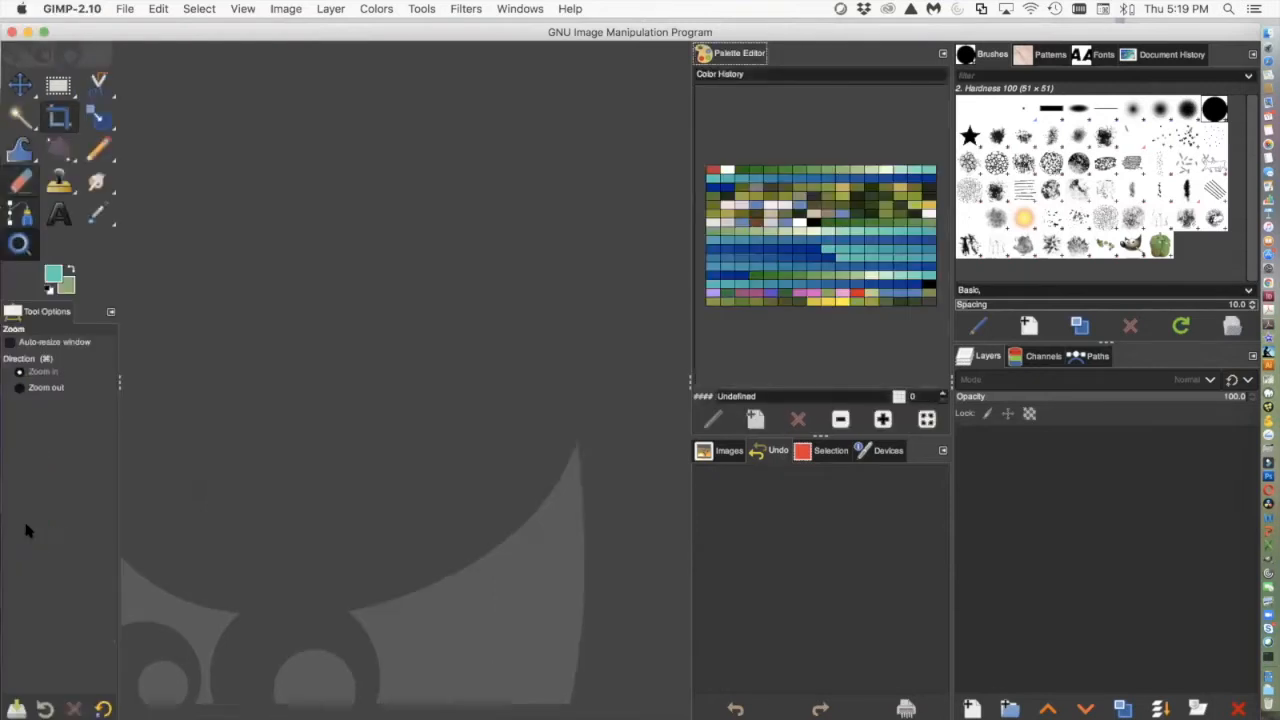
pyautogui.moveTo(50, 311)
pyautogui.mouseDown()
pyautogui.moveTo(350, 293)
pyautogui.moveTo(760, 88)
pyautogui.moveTo(790, 60)
pyautogui.moveTo(772, 76)
pyautogui.moveTo(975, 75)
pyautogui.moveTo(908, 53)
pyautogui.mouseUp()
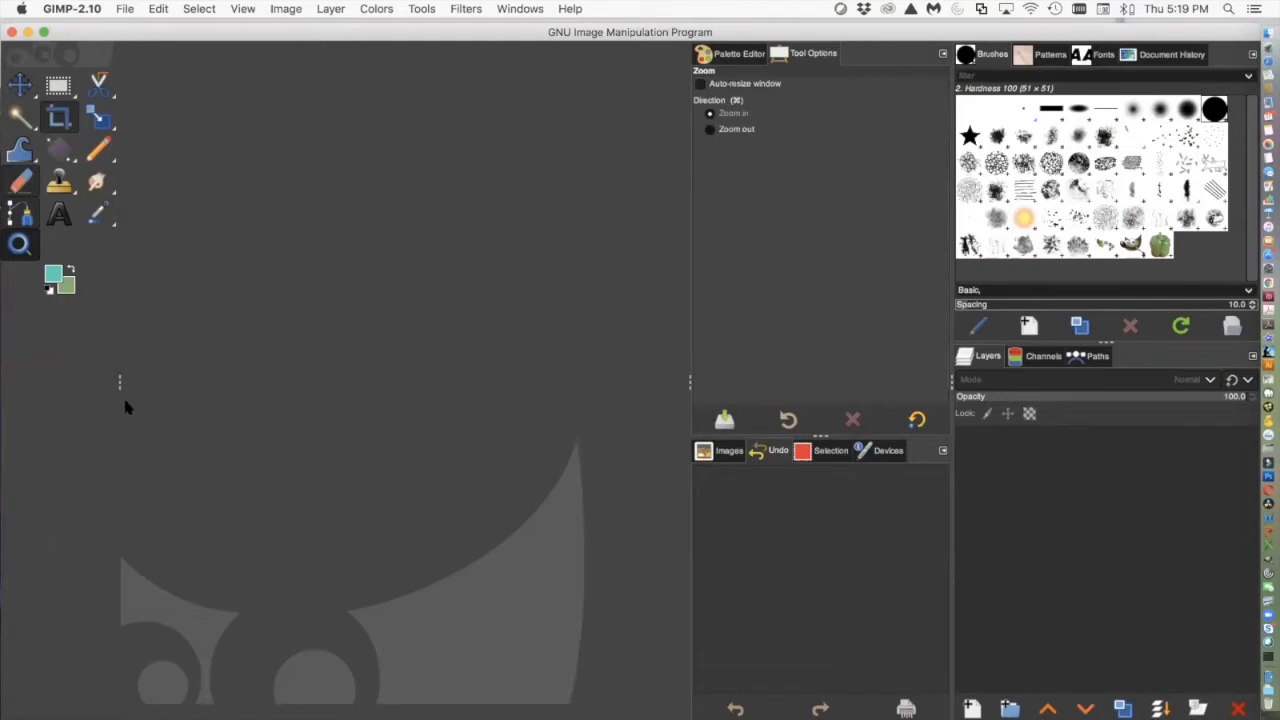
pyautogui.moveTo(119, 385); pyautogui.dragTo(37, 372)
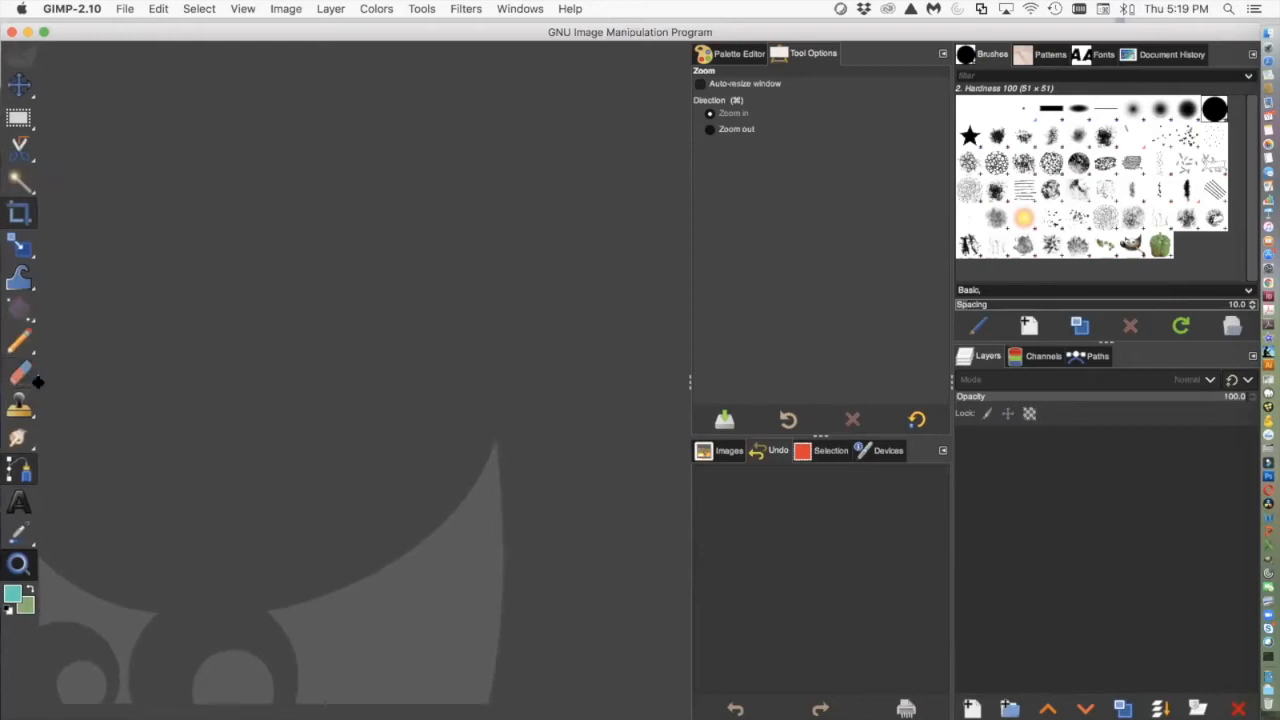
pyautogui.moveTo(40, 386)
pyautogui.mouseDown()
pyautogui.moveTo(37, 374)
pyautogui.moveTo(211, 374)
pyautogui.moveTo(47, 372)
pyautogui.mouseUp()
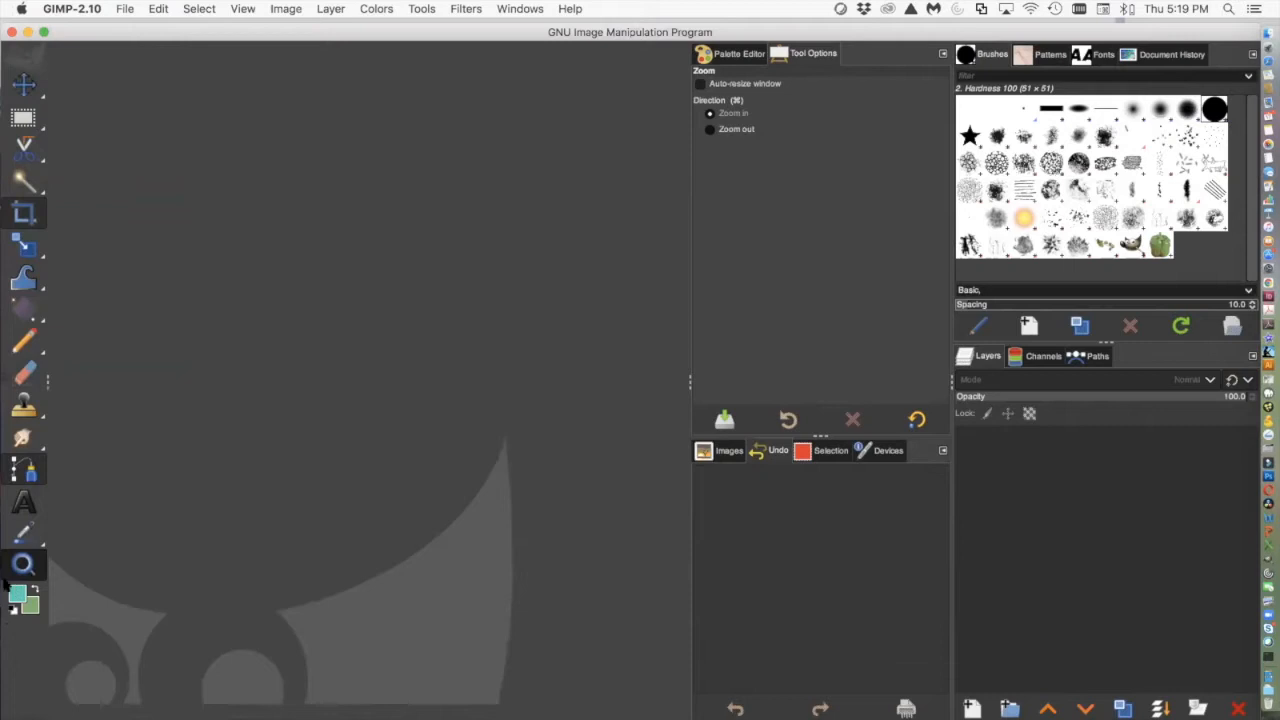
# Reset the colors to black and white and choose the red c53737 as the foreground color
pyautogui.click(13, 610)
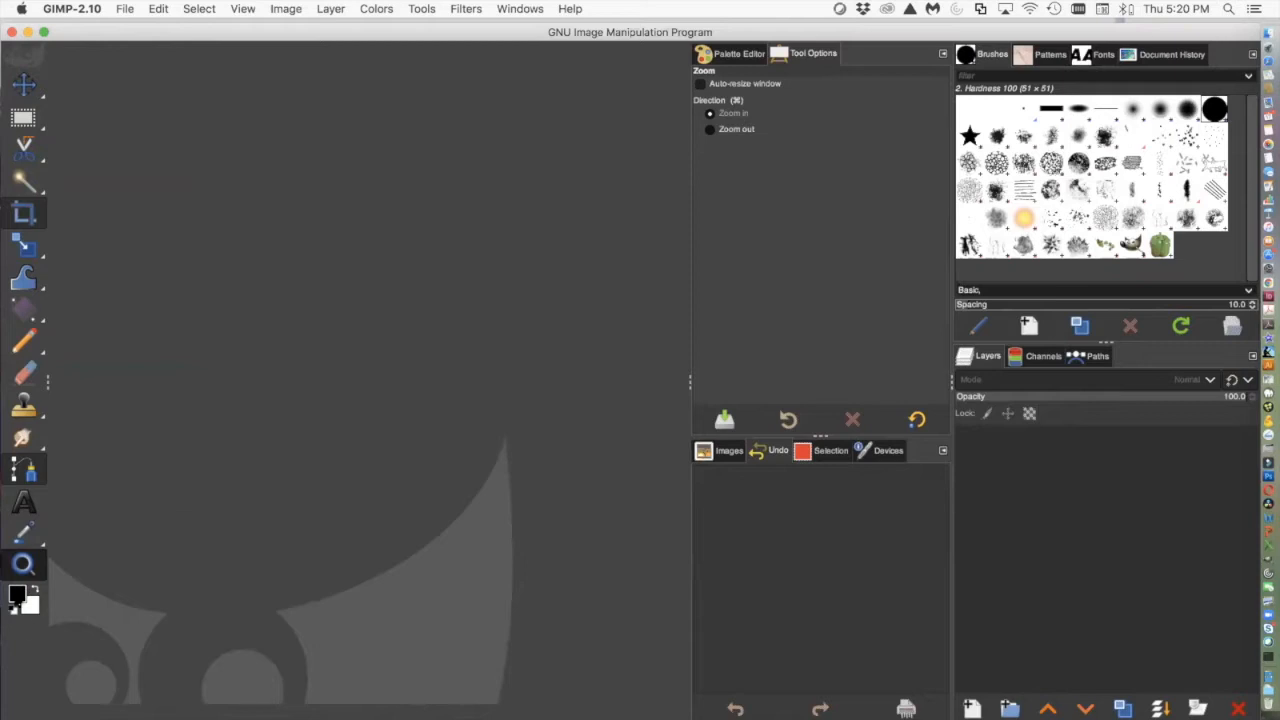
pyautogui.click(16, 594)
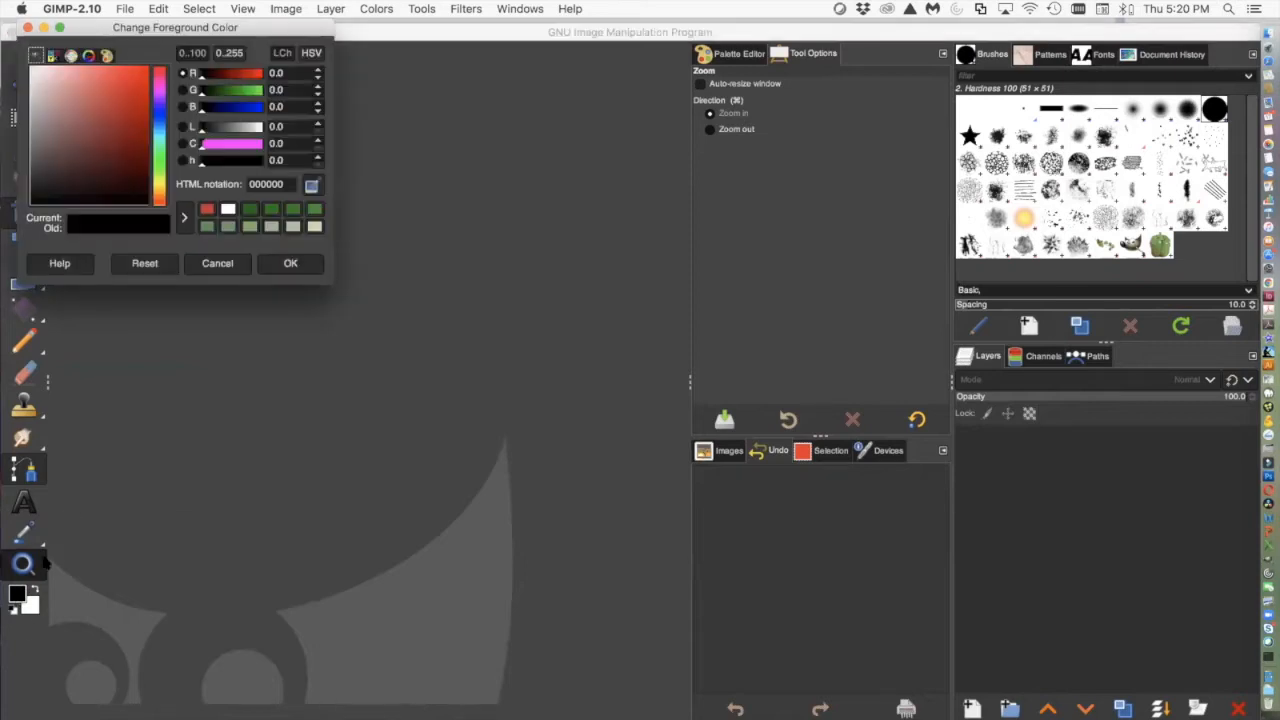
pyautogui.click(122, 81)
pyautogui.moveTo(123, 83)
pyautogui.mouseDown()
pyautogui.moveTo(110, 92)
pyautogui.moveTo(91, 76)
pyautogui.moveTo(128, 88)
pyautogui.moveTo(104, 116)
pyautogui.moveTo(116, 97)
pyautogui.mouseUp()
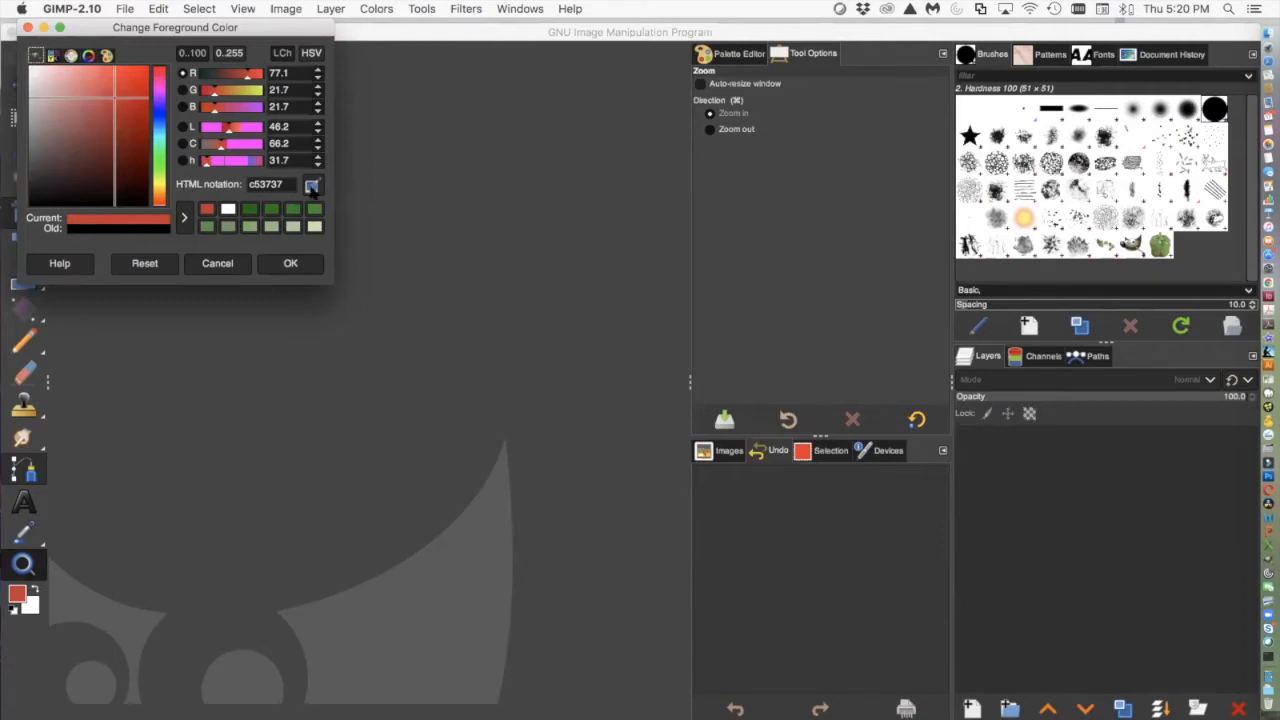
# Sample a dark reddish color from the screen, adjust it to the red c83226, and apply it as the foreground color
pyautogui.click(312, 186)
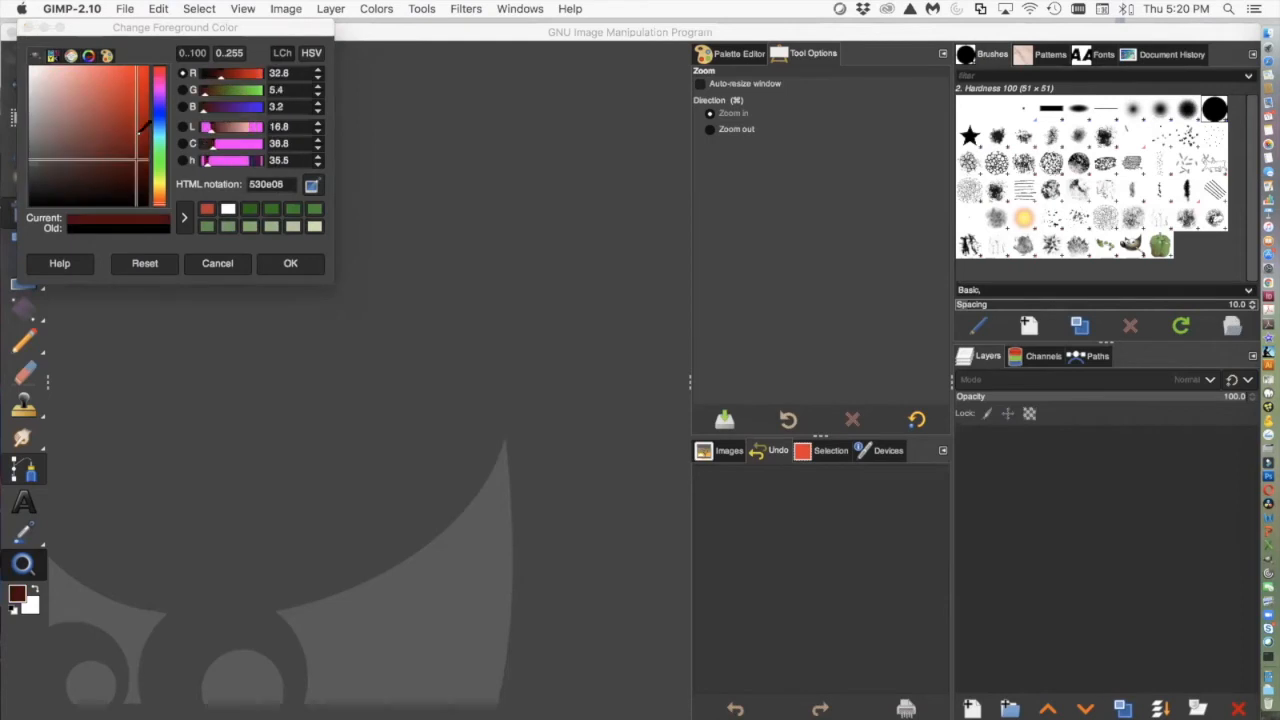
pyautogui.click(147, 127)
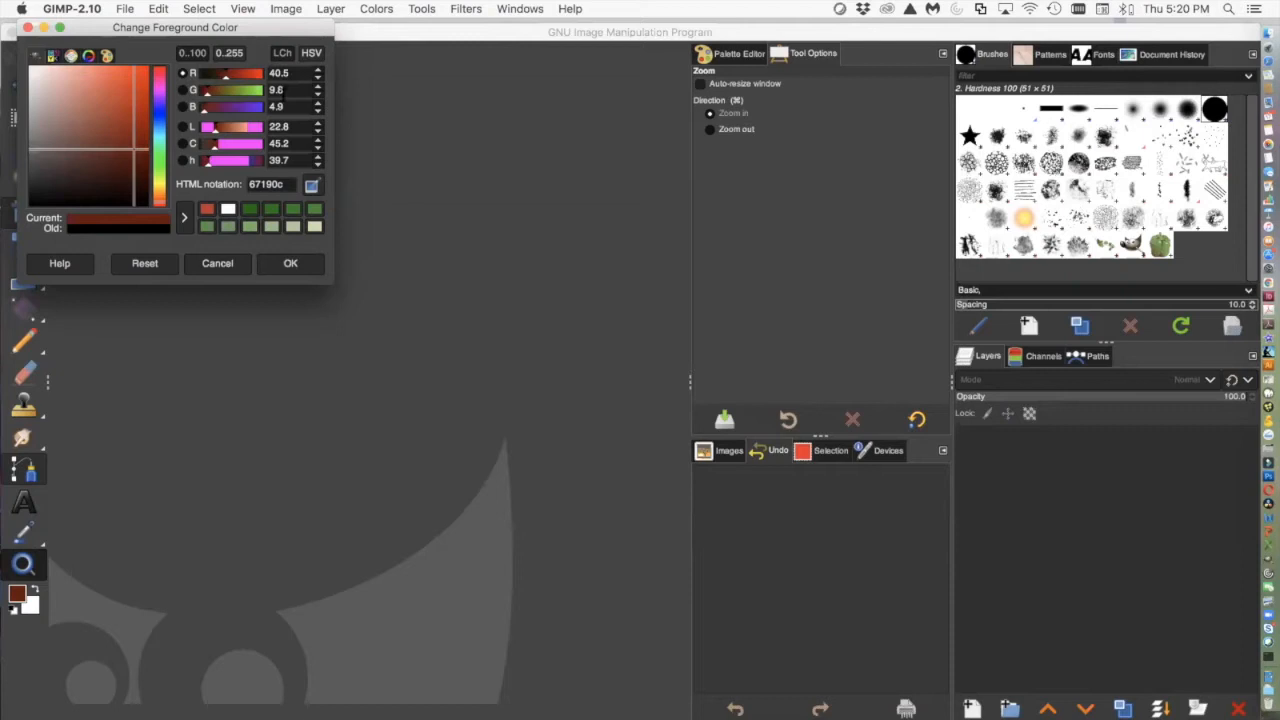
pyautogui.moveTo(228, 77); pyautogui.dragTo(246, 78)
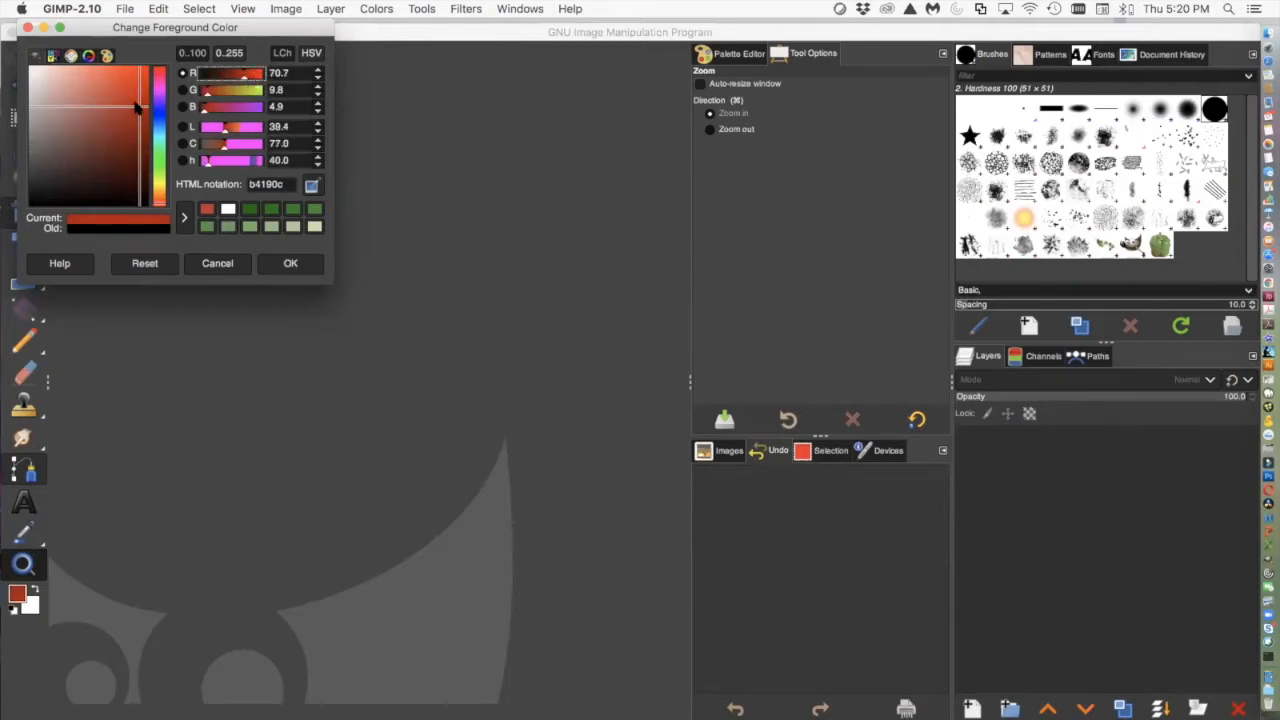
pyautogui.moveTo(142, 108); pyautogui.dragTo(126, 97)
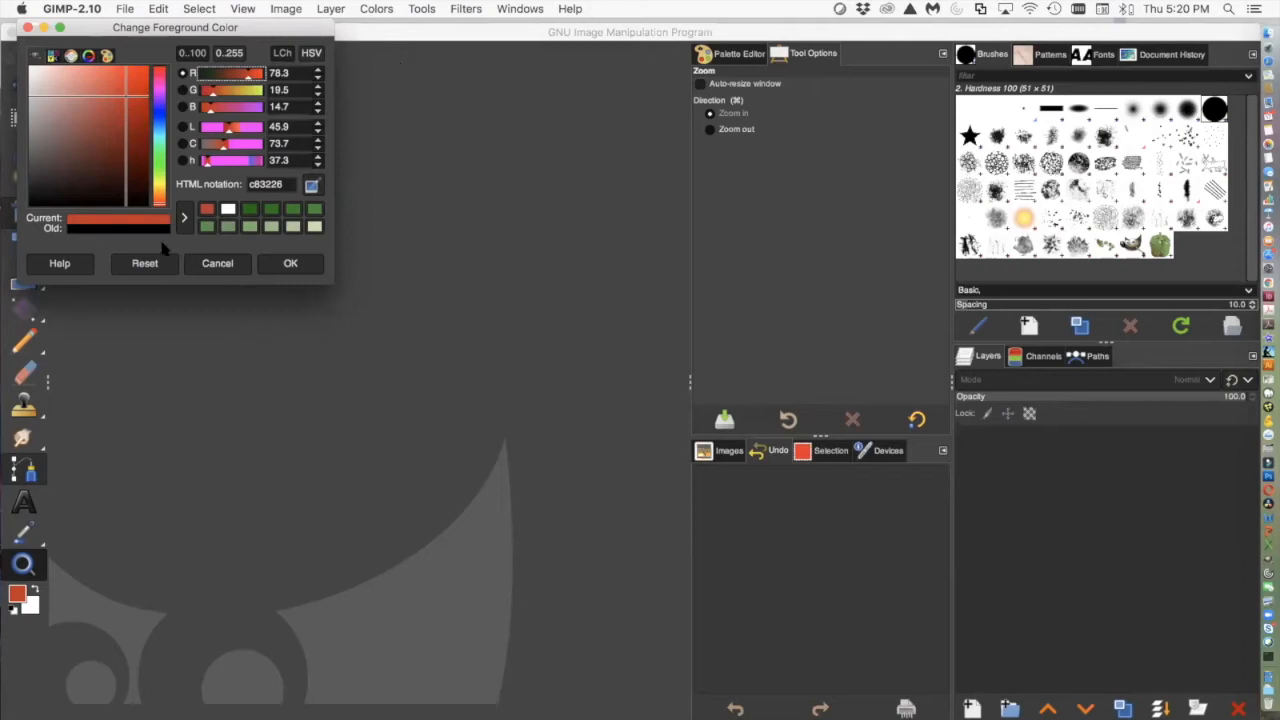
pyautogui.click(300, 268)
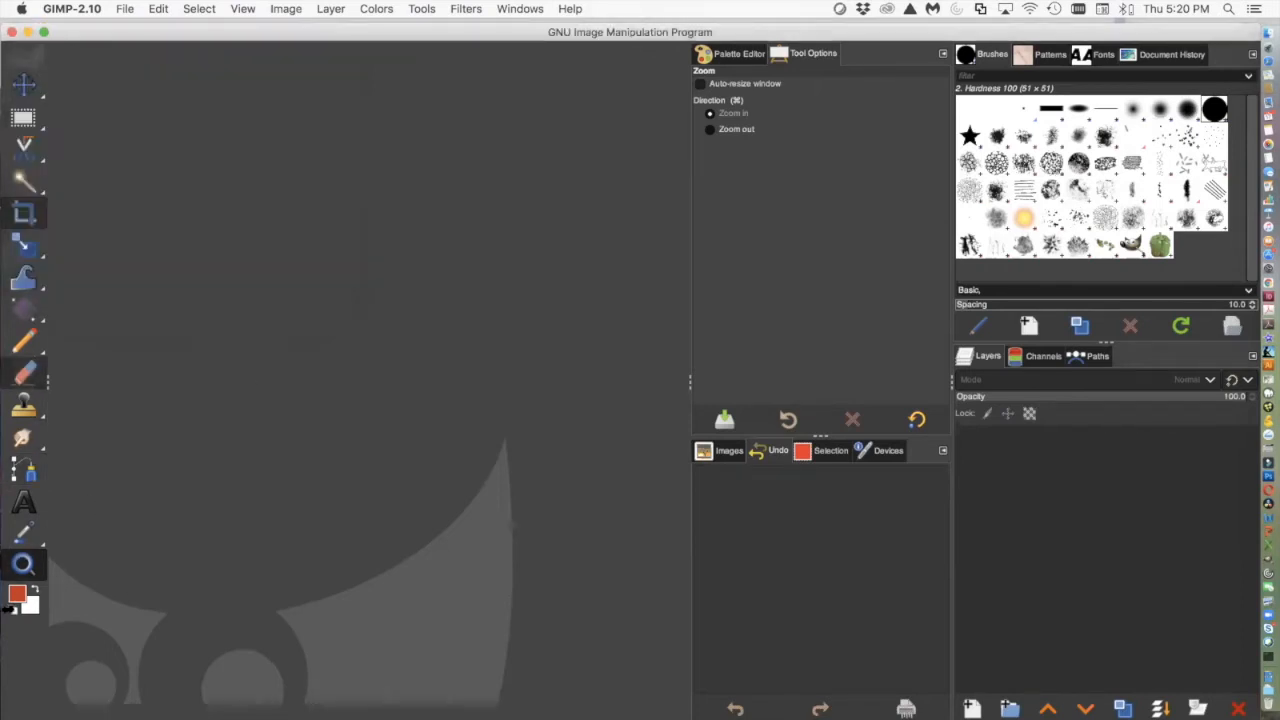
# Reset the foreground and background colors to the default black and white
pyautogui.click(11, 613)
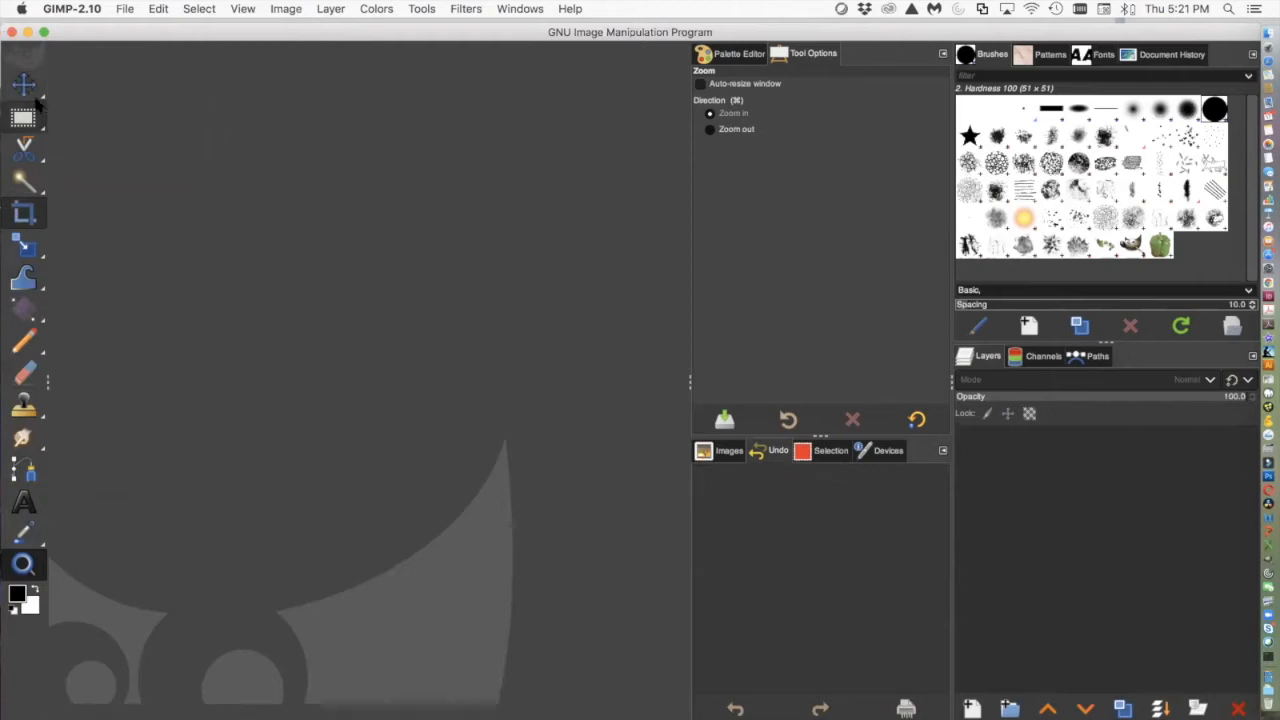
pyautogui.moveTo(24, 91)
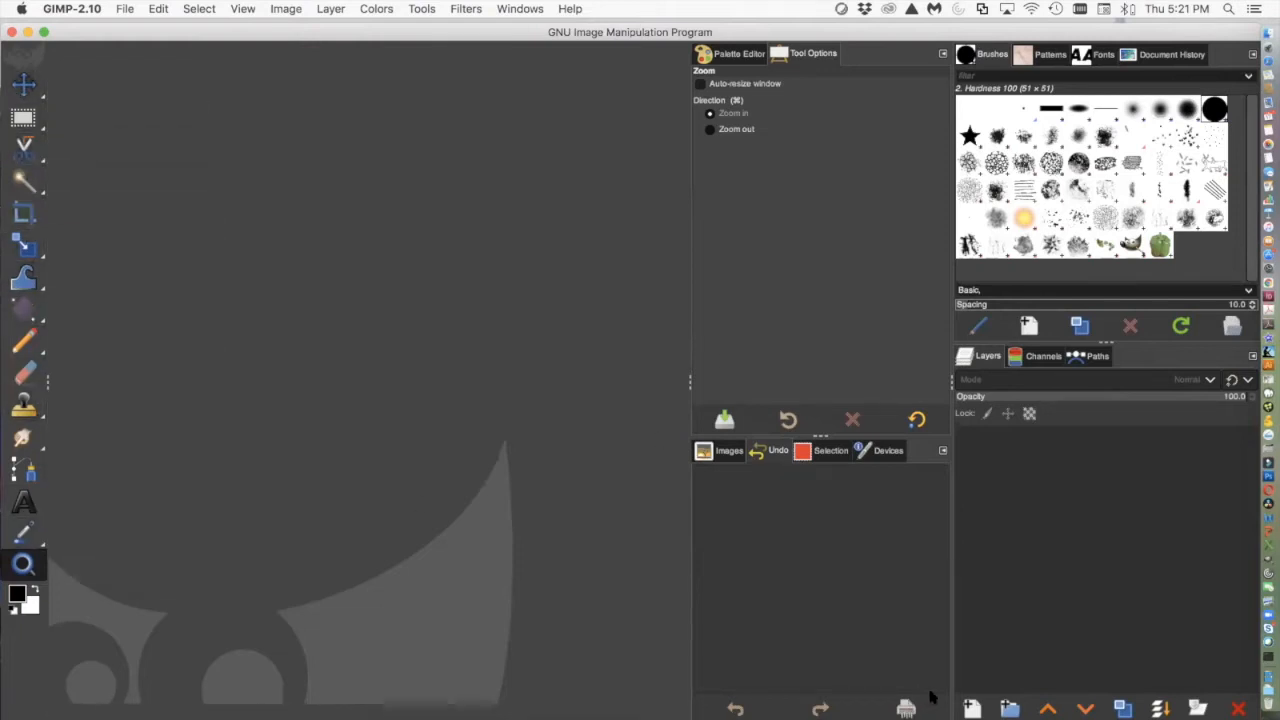
# Open the poets-walk-park JPEG image from the Landscape Project#3 folder inside GIMP PROJECTS
pyautogui.click(123, 9)
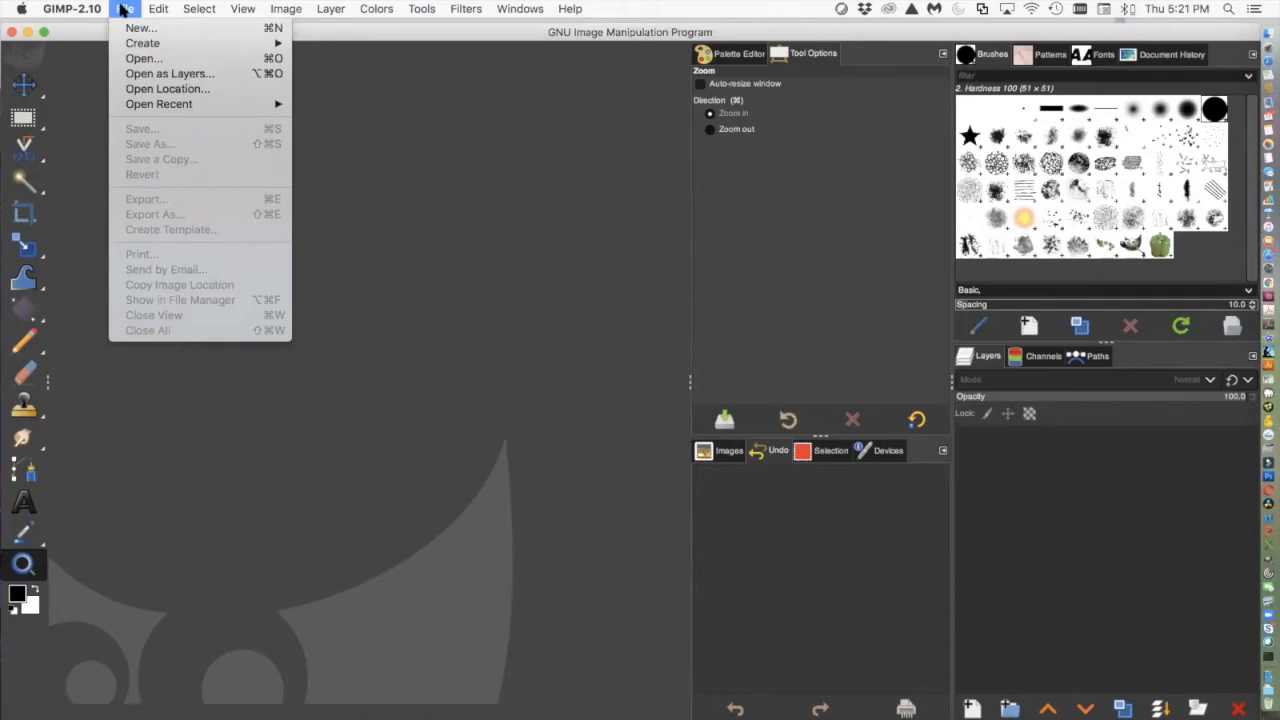
pyautogui.click(130, 60)
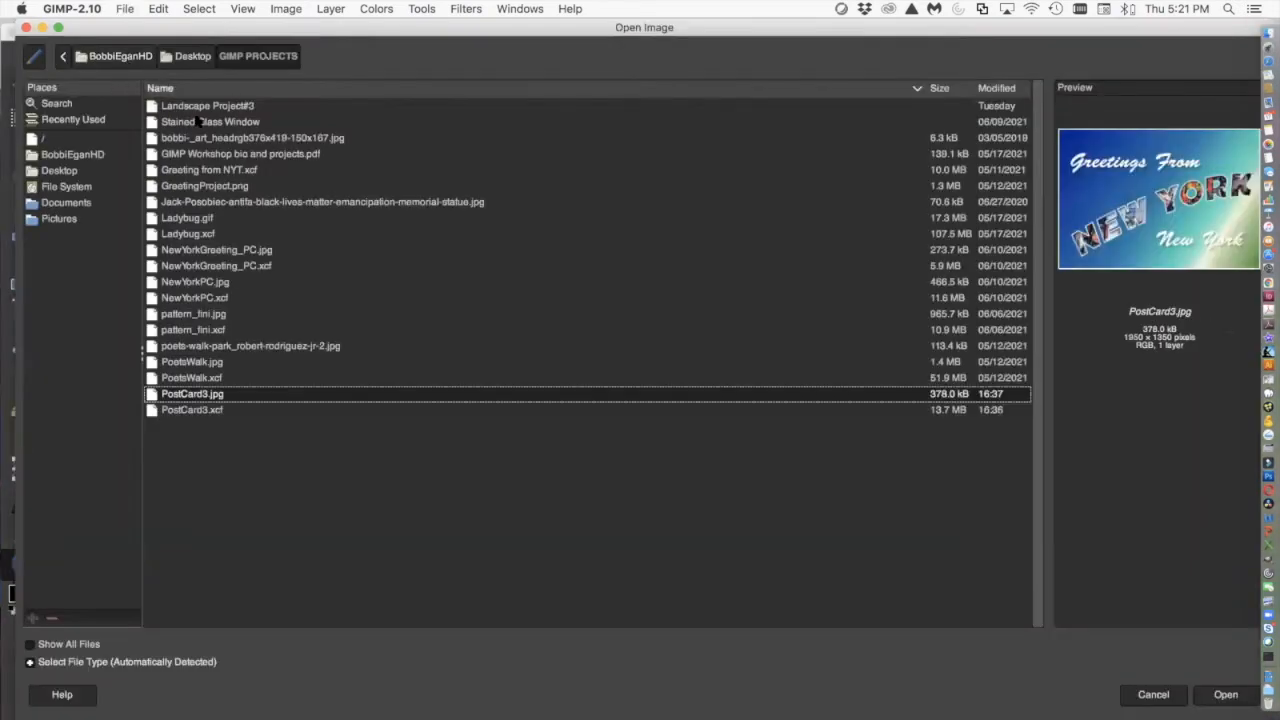
pyautogui.click(203, 106)
pyautogui.doubleClick(203, 106)
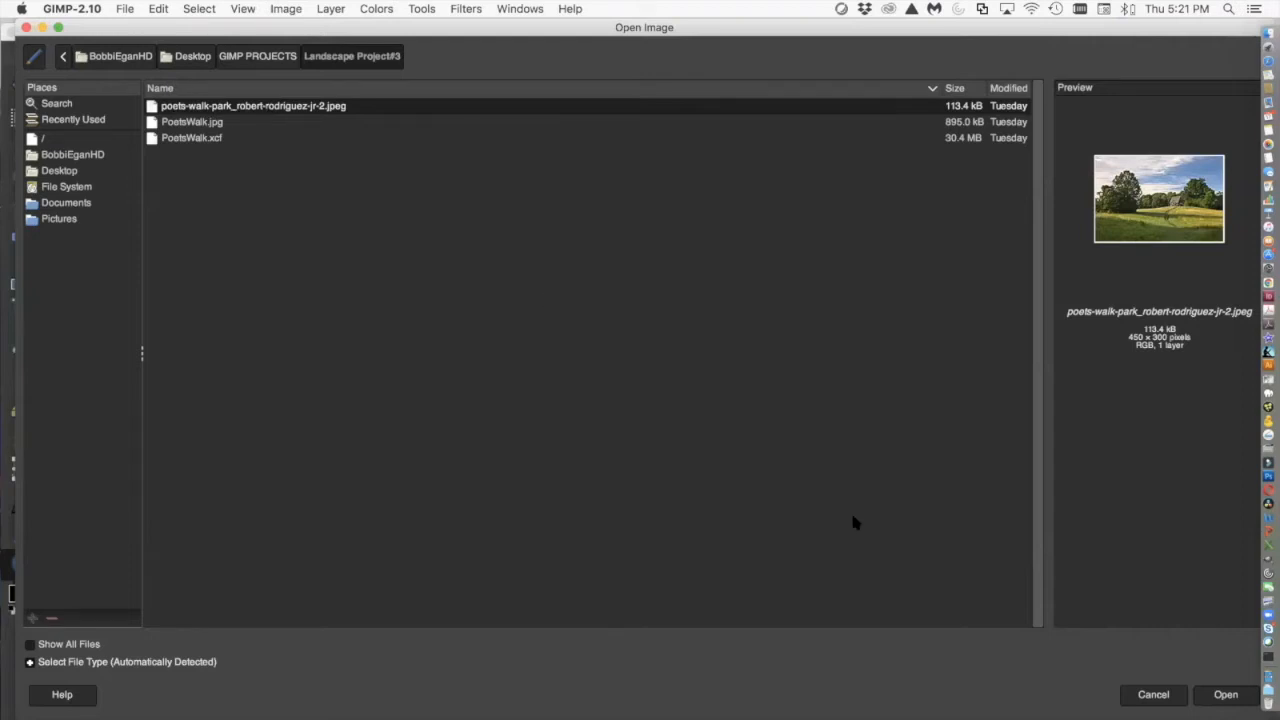
pyautogui.click(1221, 698)
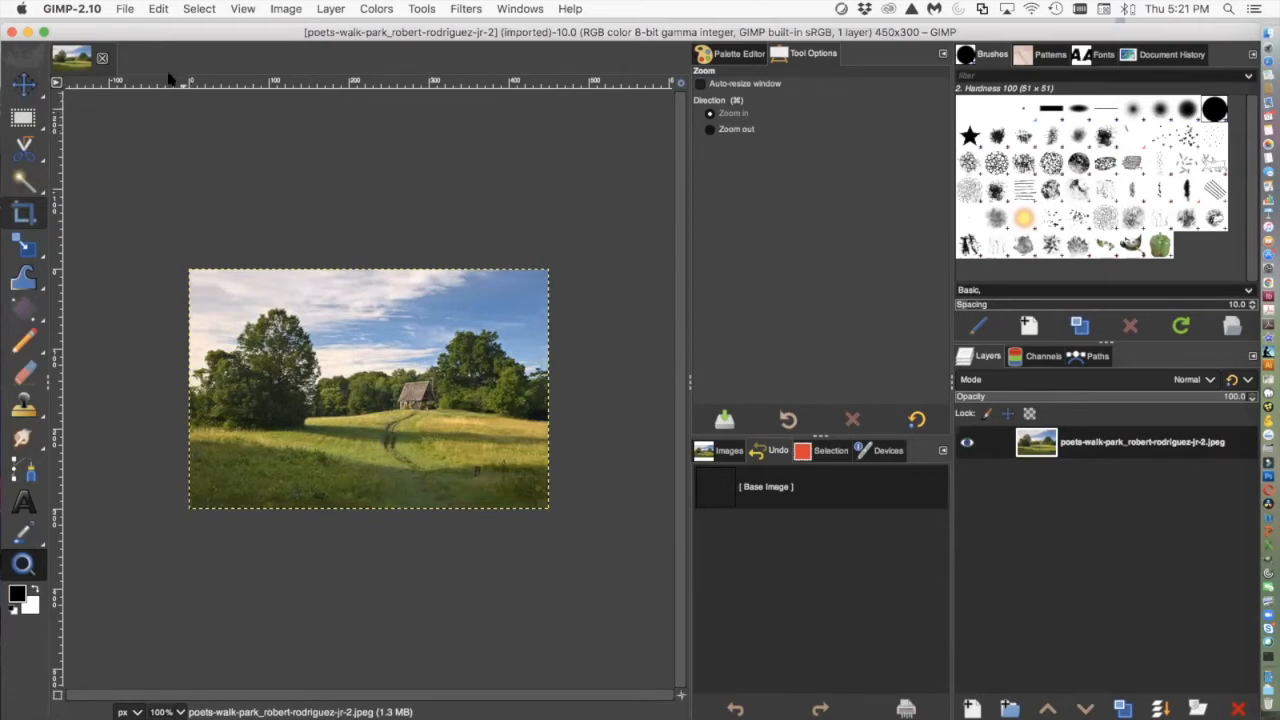
# Zoom in on the sky and large tree, shrink the view to 33%, and enlarge it to 200%
pyautogui.moveTo(21, 116)
pyautogui.moveTo(251, 289); pyautogui.dragTo(405, 398)
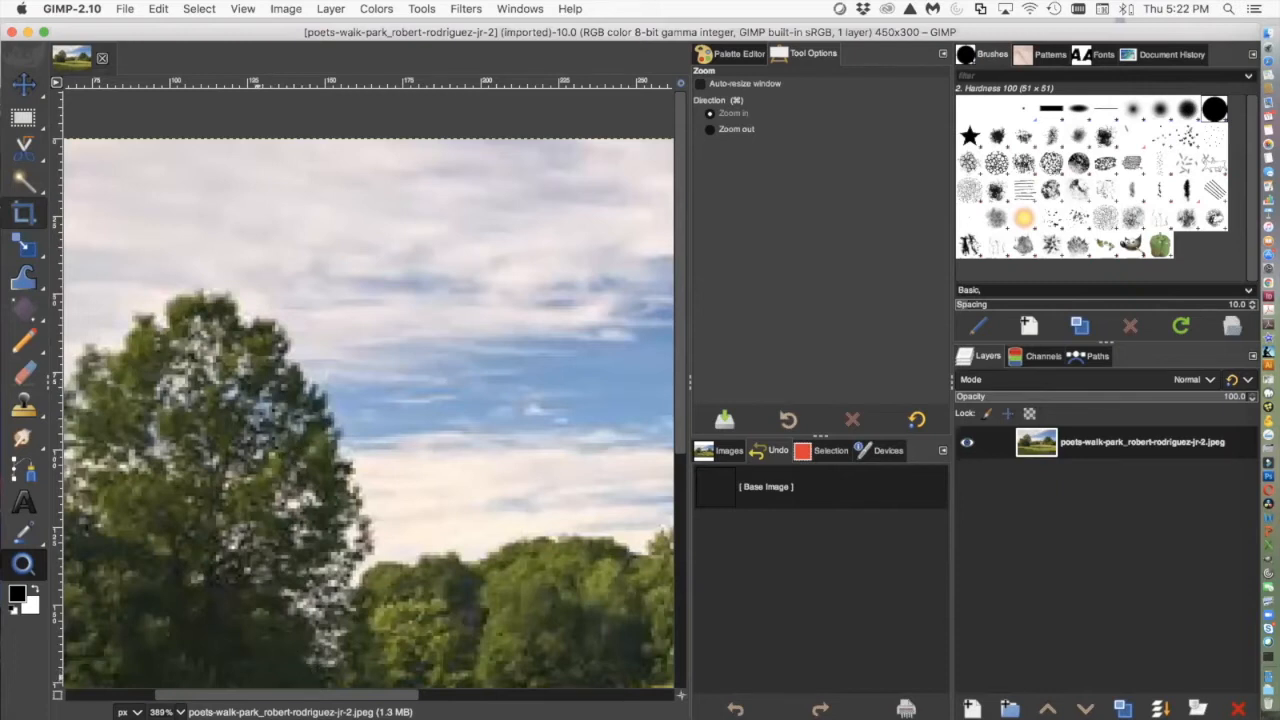
pyautogui.click(178, 712)
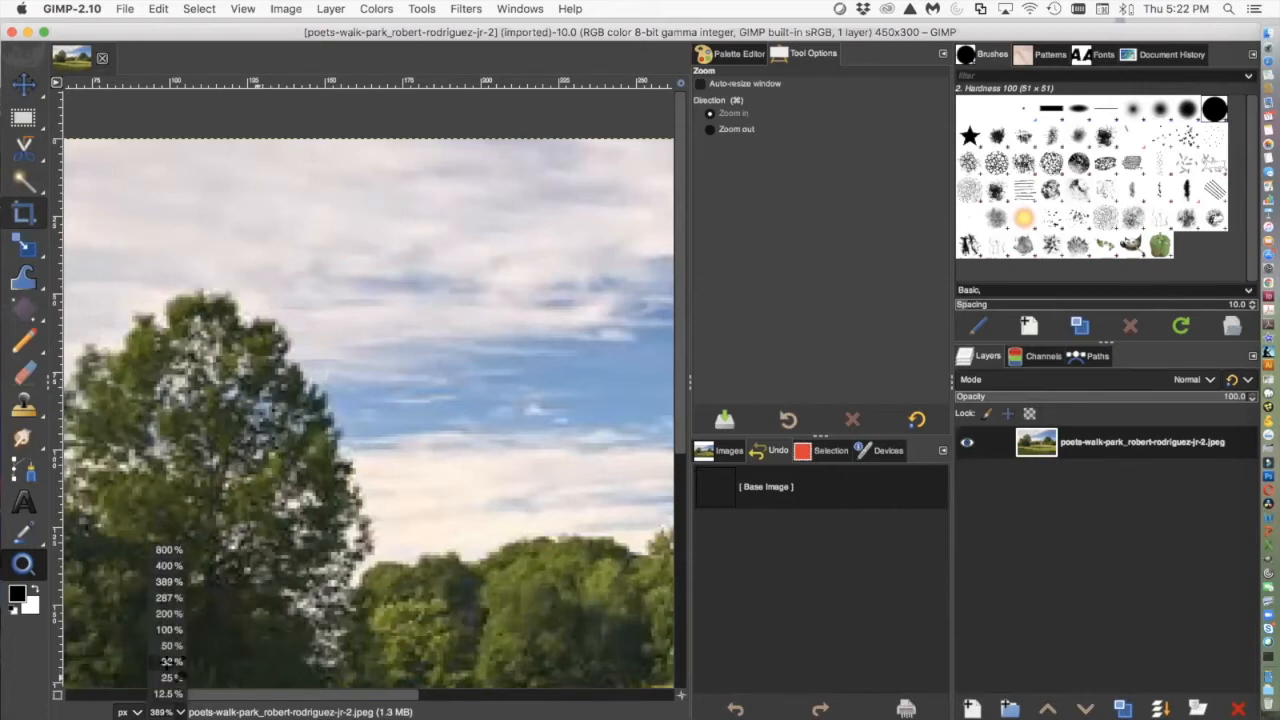
pyautogui.click(170, 661)
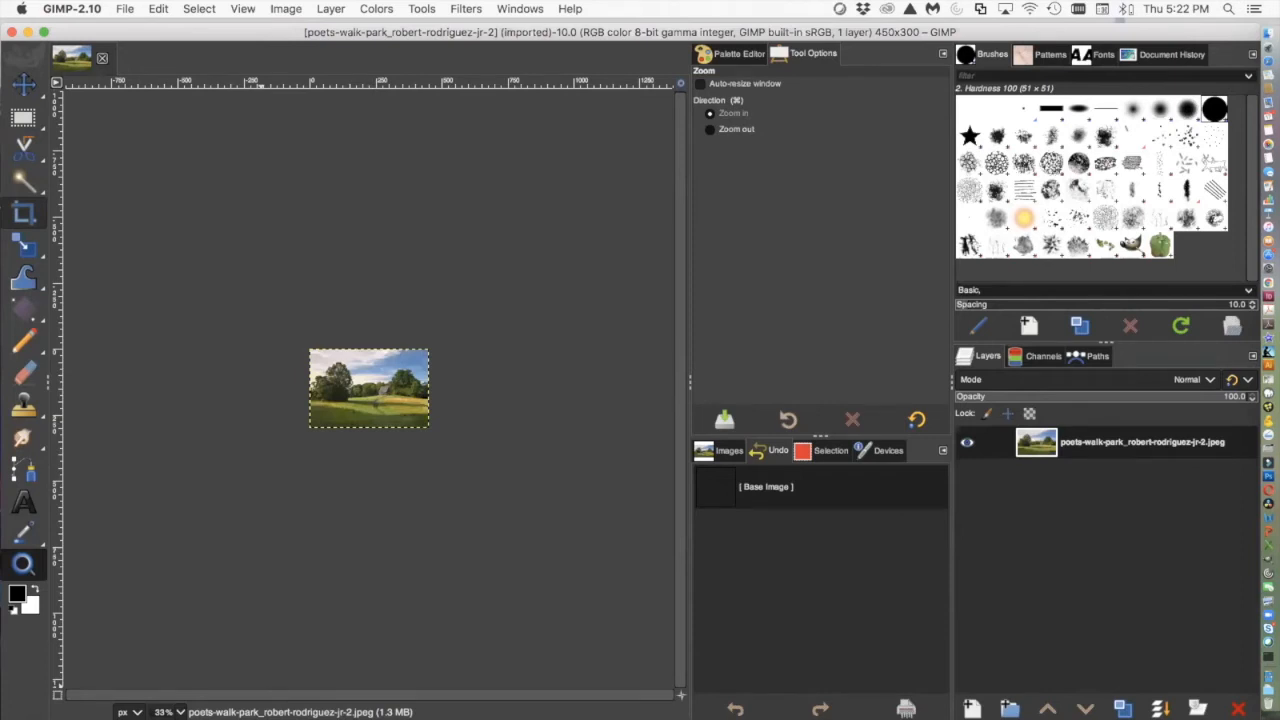
pyautogui.click(179, 712)
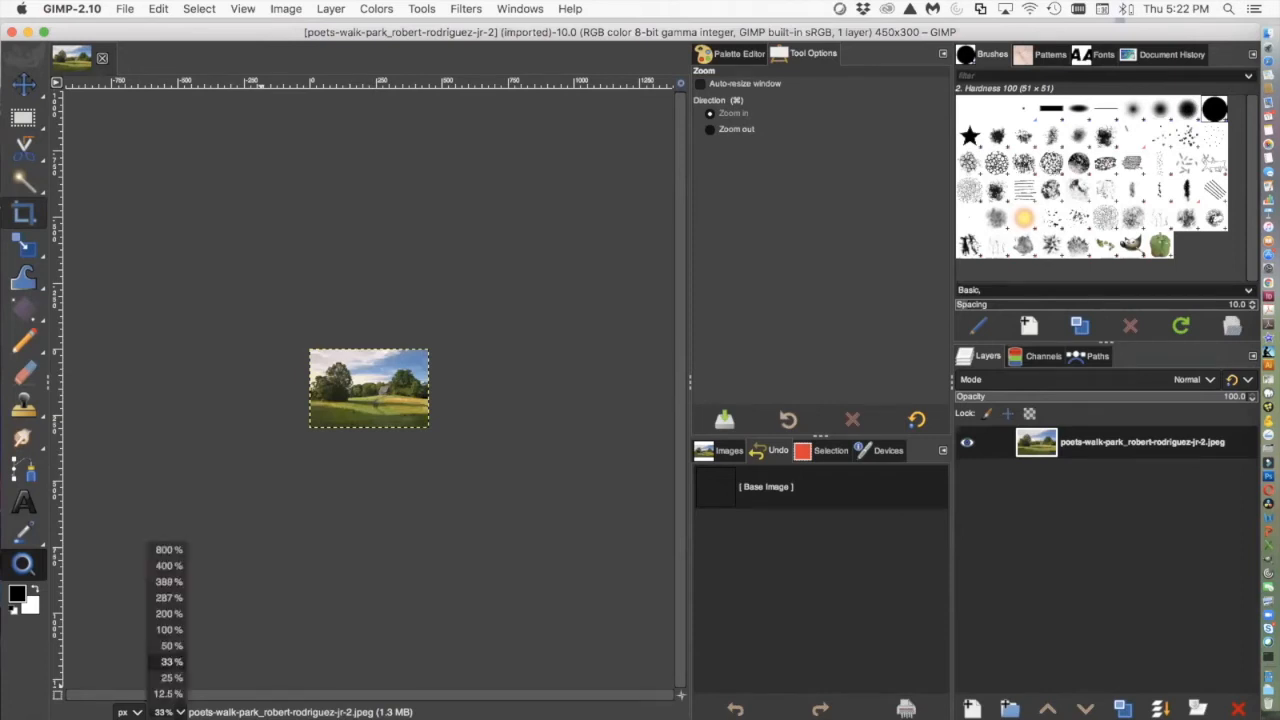
pyautogui.click(170, 613)
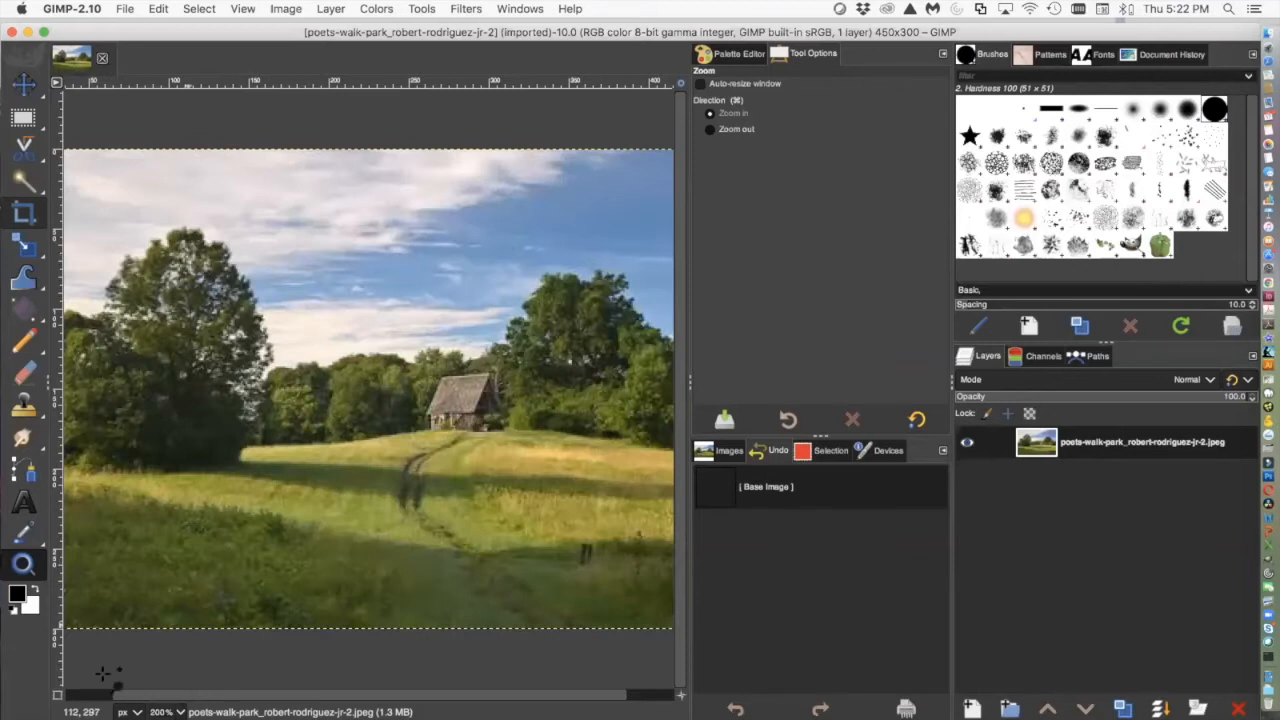
# Set the image window's measurement unit to inches
pyautogui.click(128, 712)
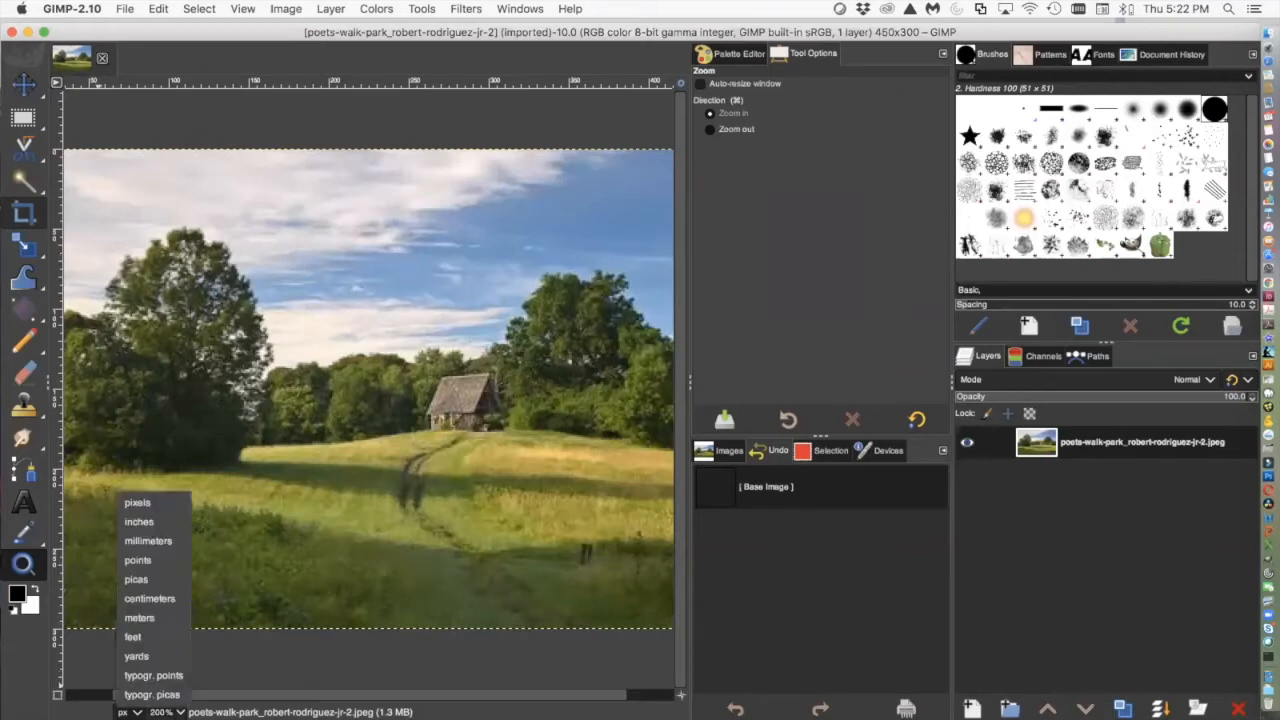
pyautogui.click(139, 521)
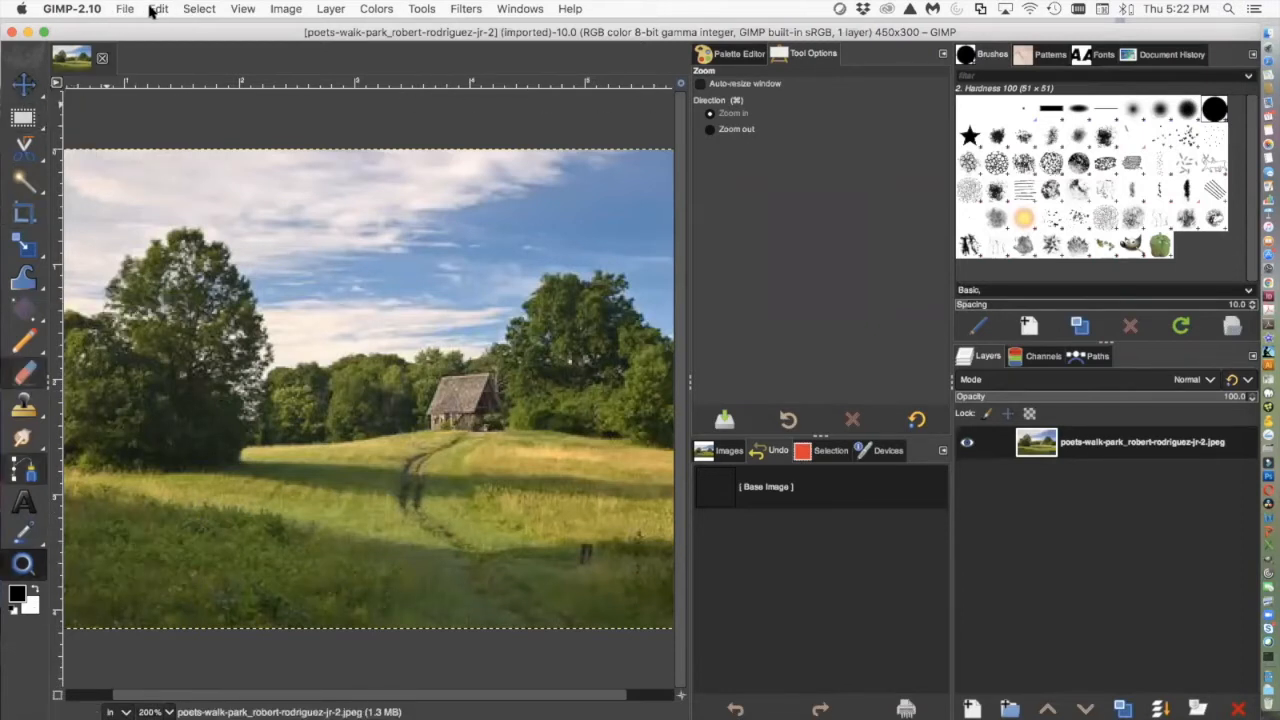
# Hide the rulers around the image and show them again
pyautogui.click(243, 9)
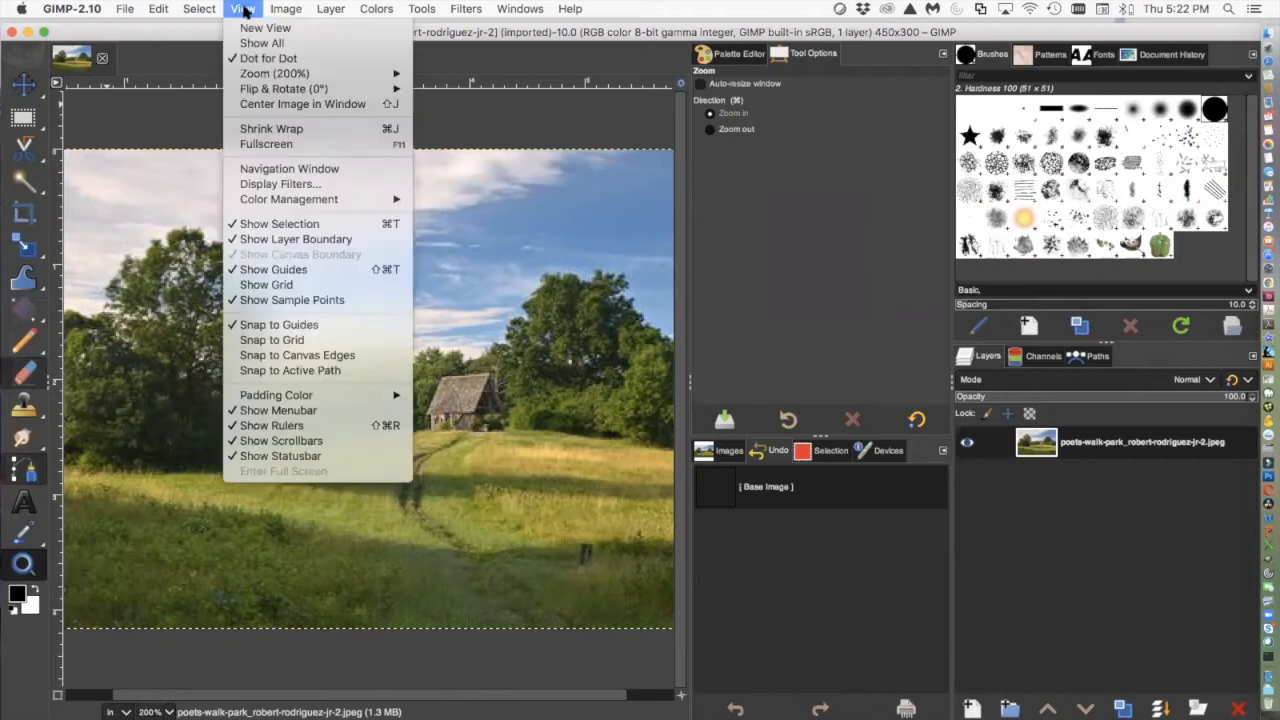
pyautogui.click(230, 426)
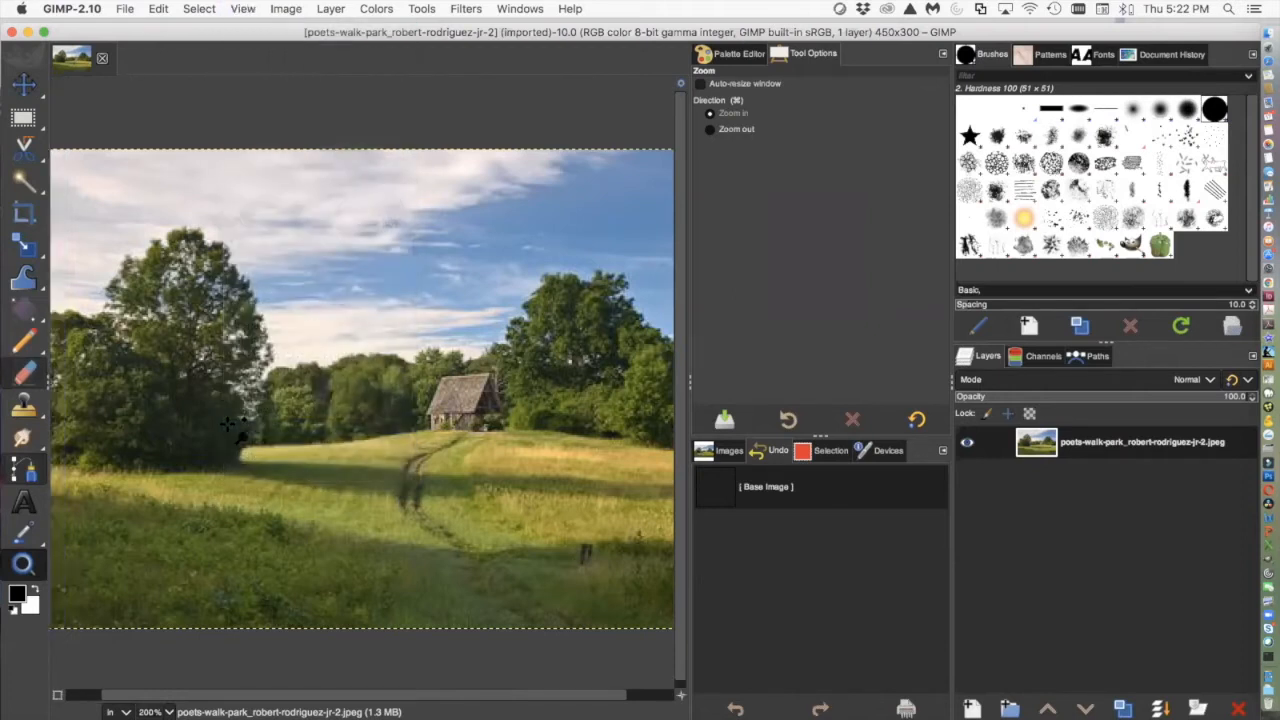
pyautogui.click(241, 9)
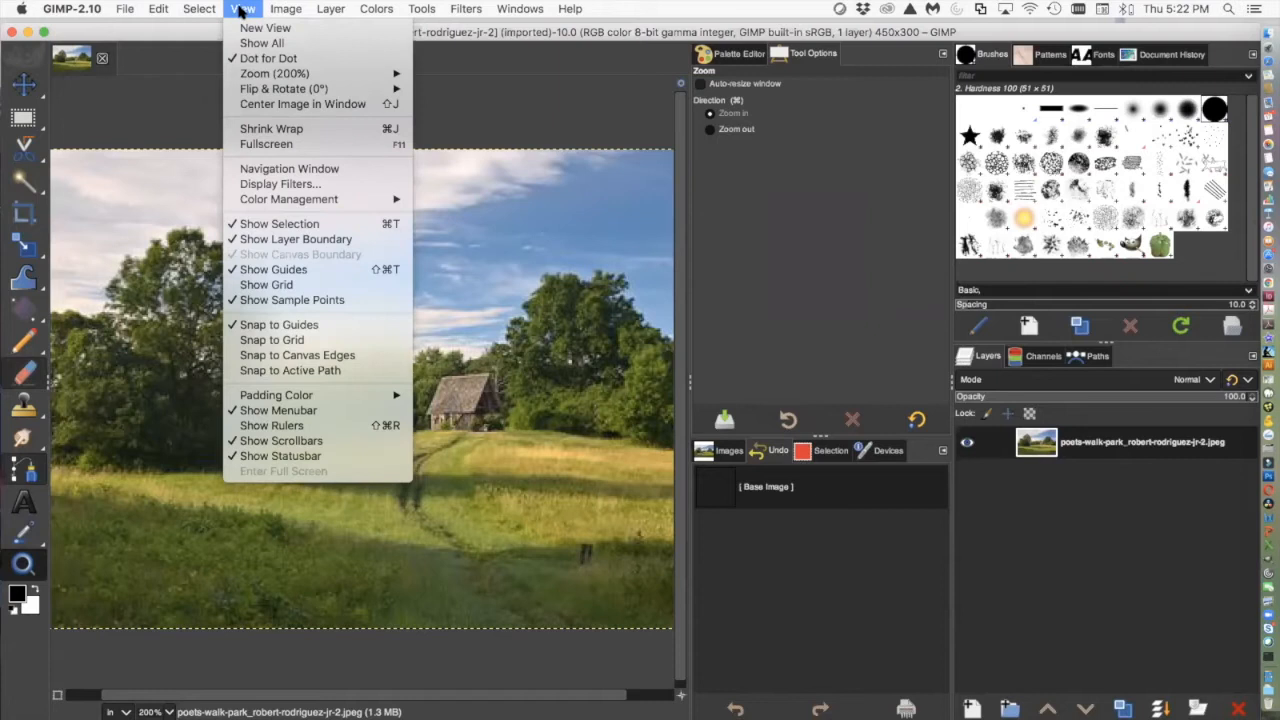
pyautogui.click(246, 428)
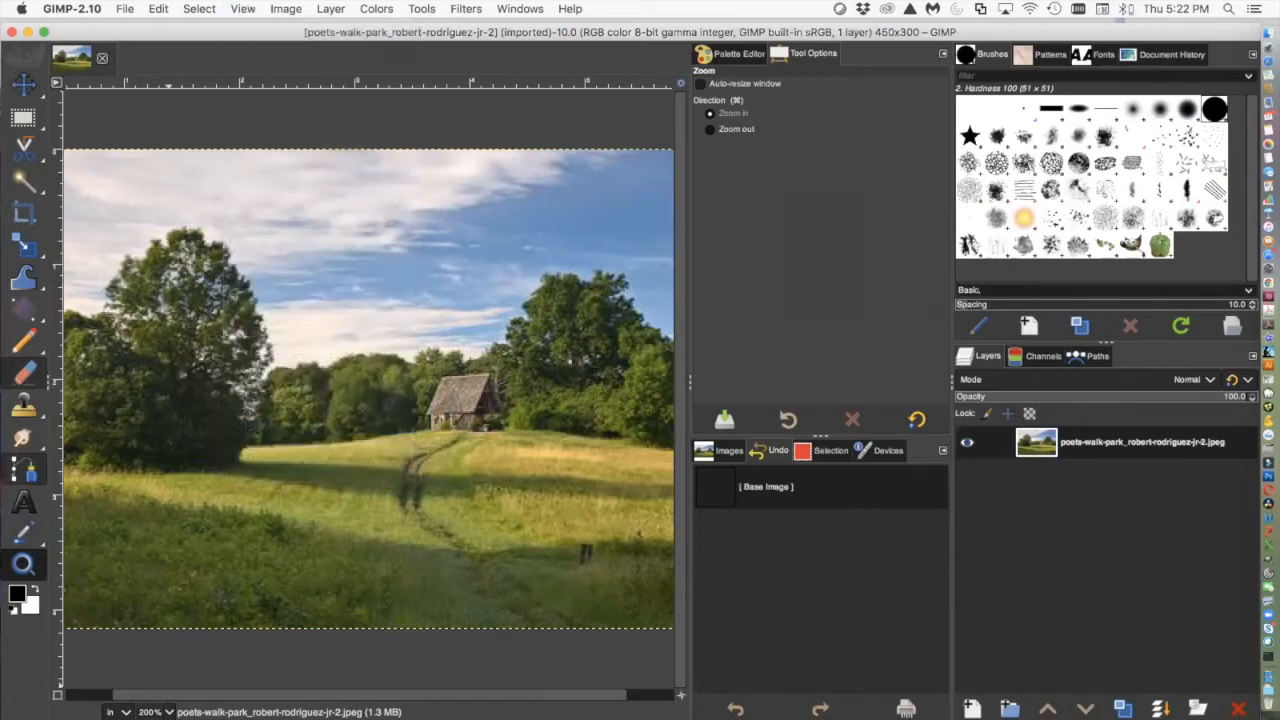
# Shrink the view to 25% and restore it so the whole image fills the window
pyautogui.click(150, 712)
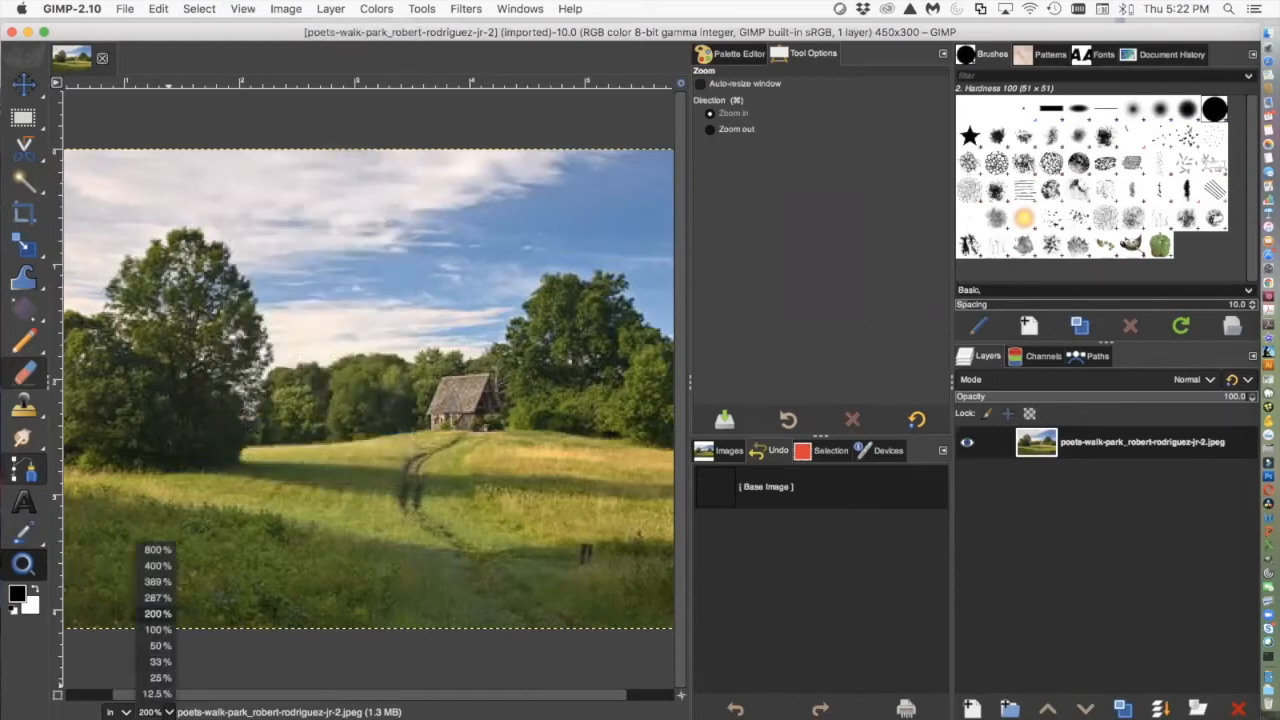
pyautogui.click(160, 678)
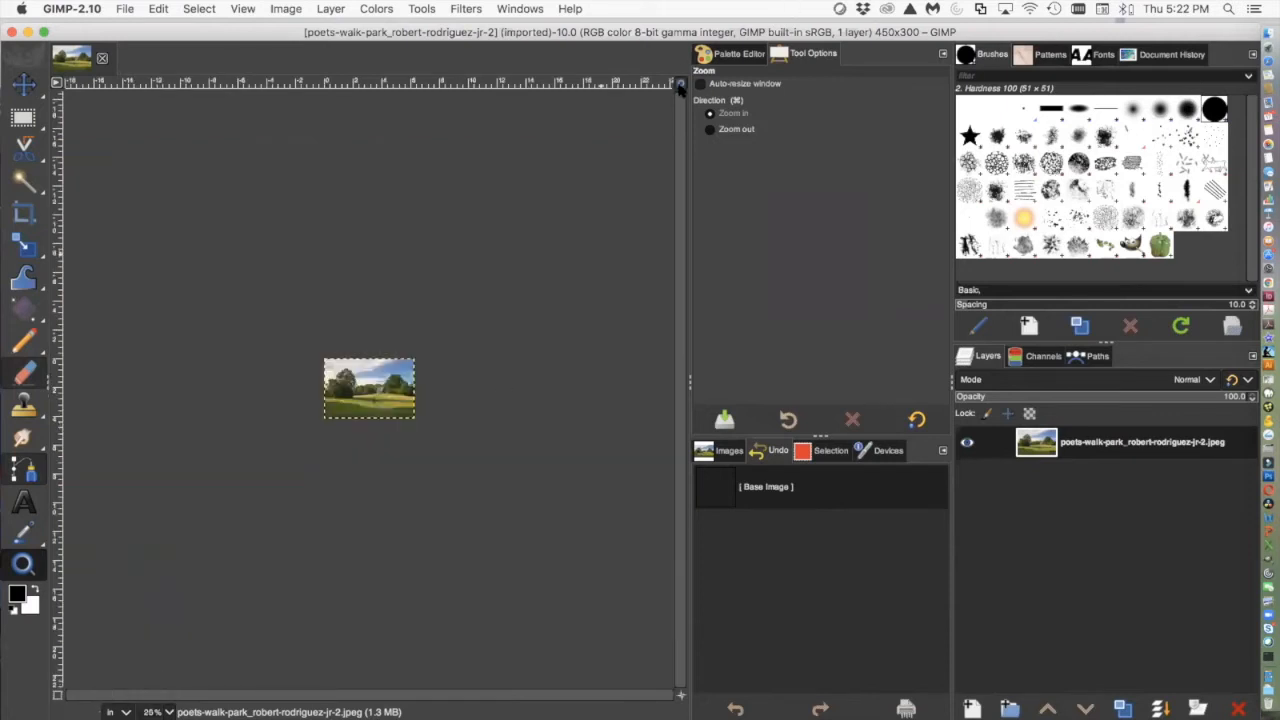
pyautogui.click(679, 88)
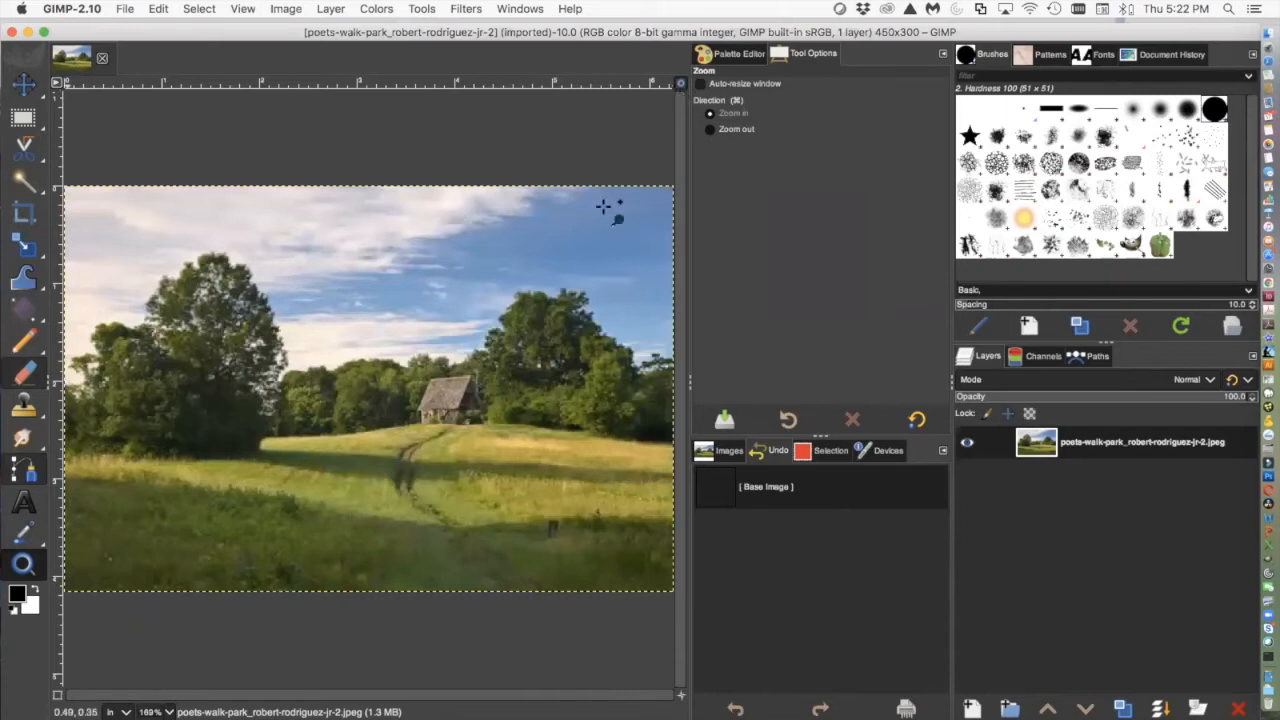
# Select the upper part of the large tree with Scissors Select, placing a closed outline of points around its crown
pyautogui.moveTo(24, 120)
pyautogui.moveTo(25, 147)
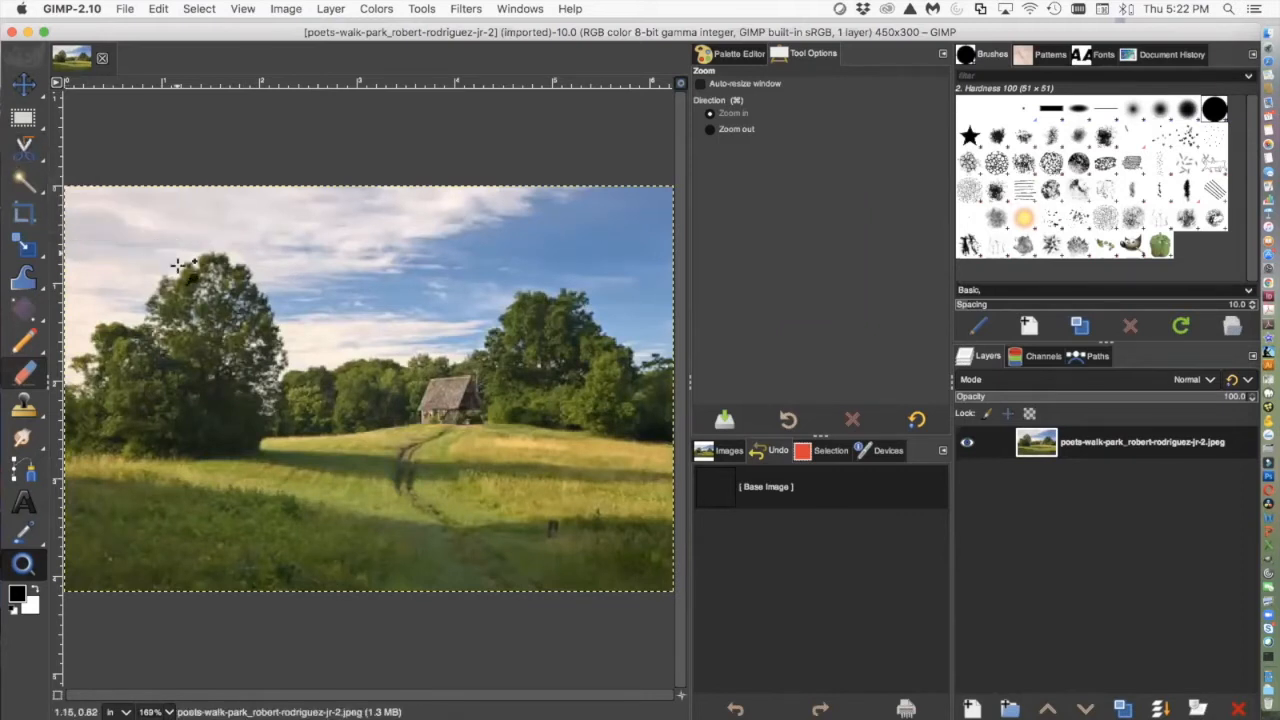
pyautogui.click(214, 284)
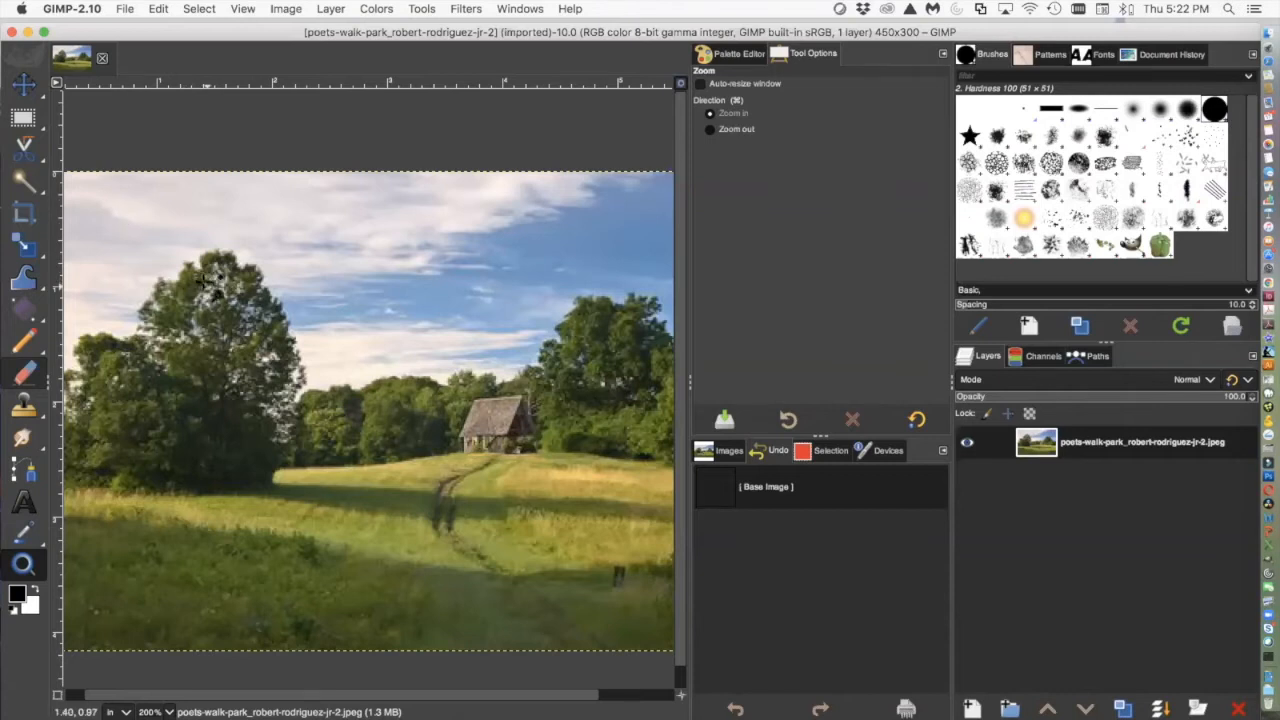
pyautogui.click(212, 274)
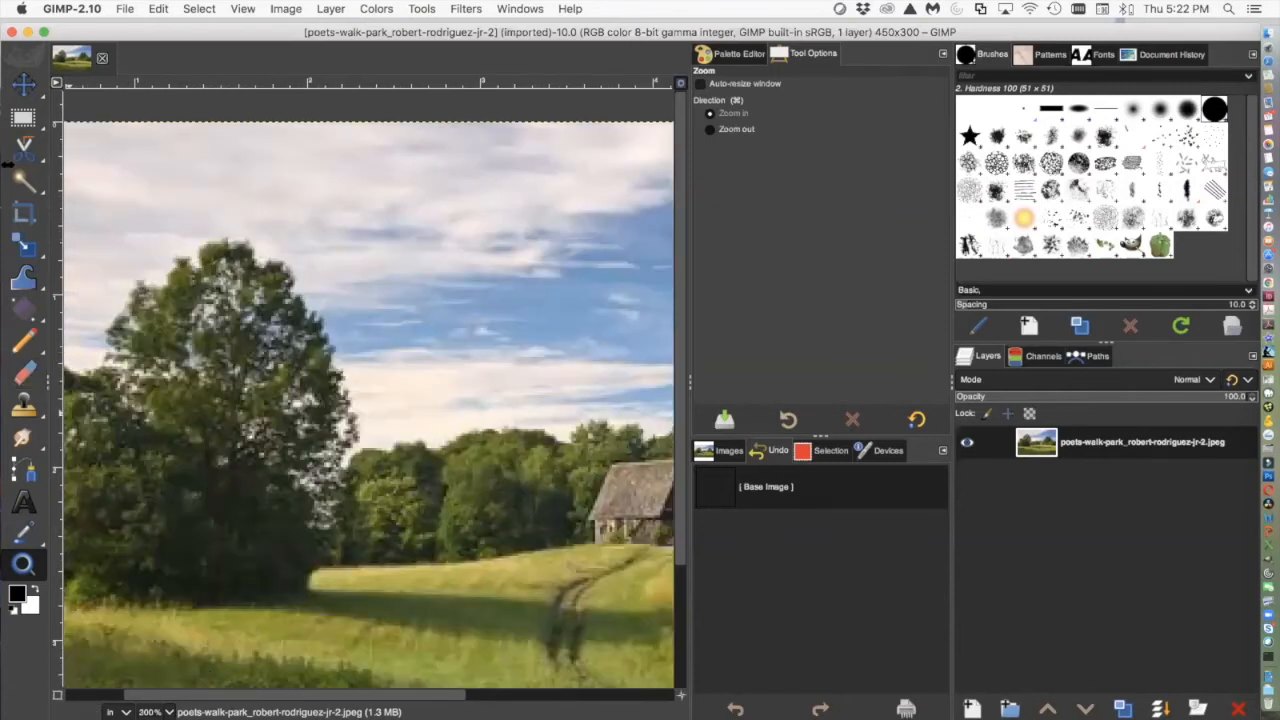
pyautogui.moveTo(22, 181)
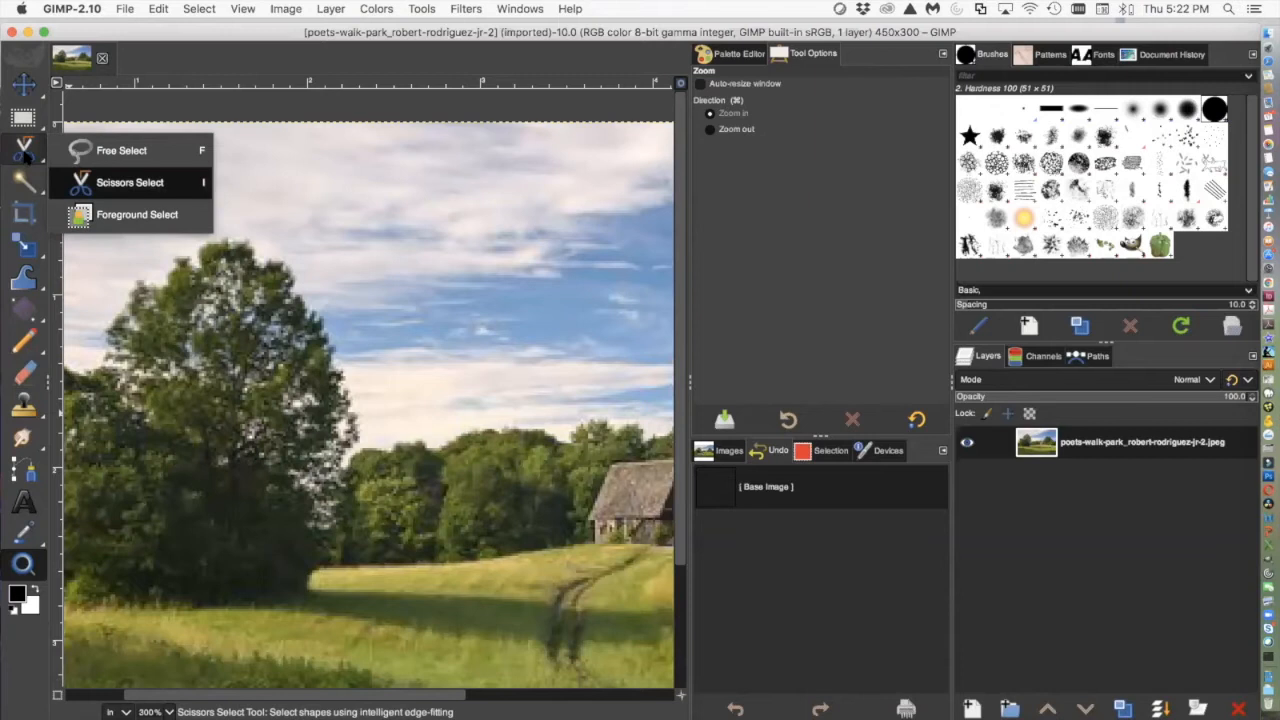
pyautogui.click(25, 150)
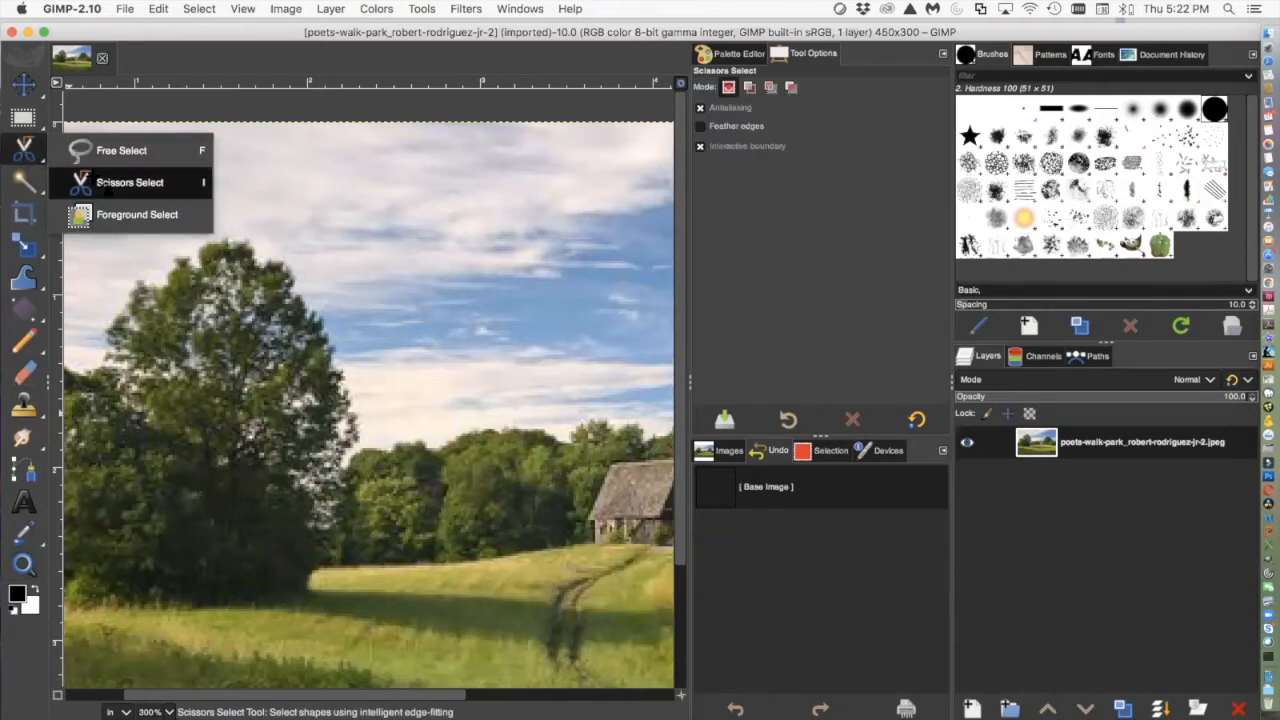
pyautogui.click(194, 240)
pyautogui.click(255, 244)
pyautogui.click(264, 268)
pyautogui.click(292, 299)
pyautogui.click(343, 345)
pyautogui.click(341, 391)
pyautogui.click(341, 441)
pyautogui.click(322, 465)
pyautogui.click(259, 450)
pyautogui.click(154, 347)
pyautogui.click(139, 296)
pyautogui.click(153, 272)
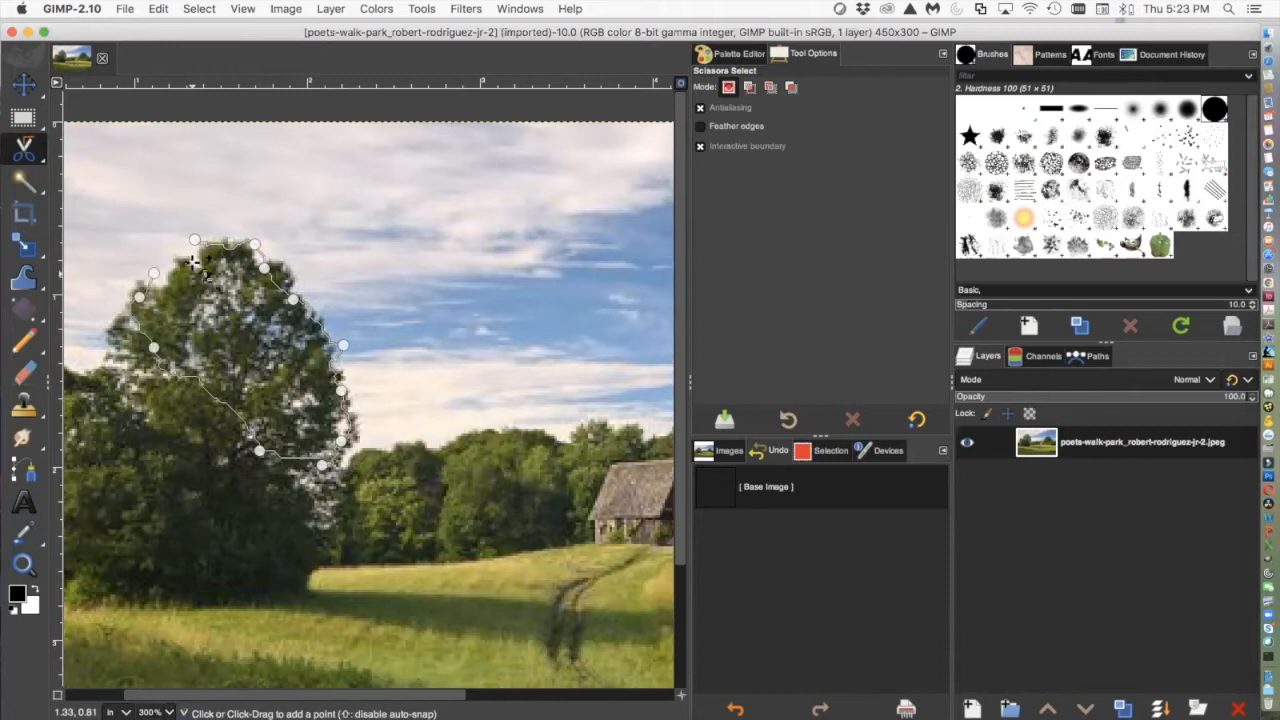
pyautogui.click(194, 240)
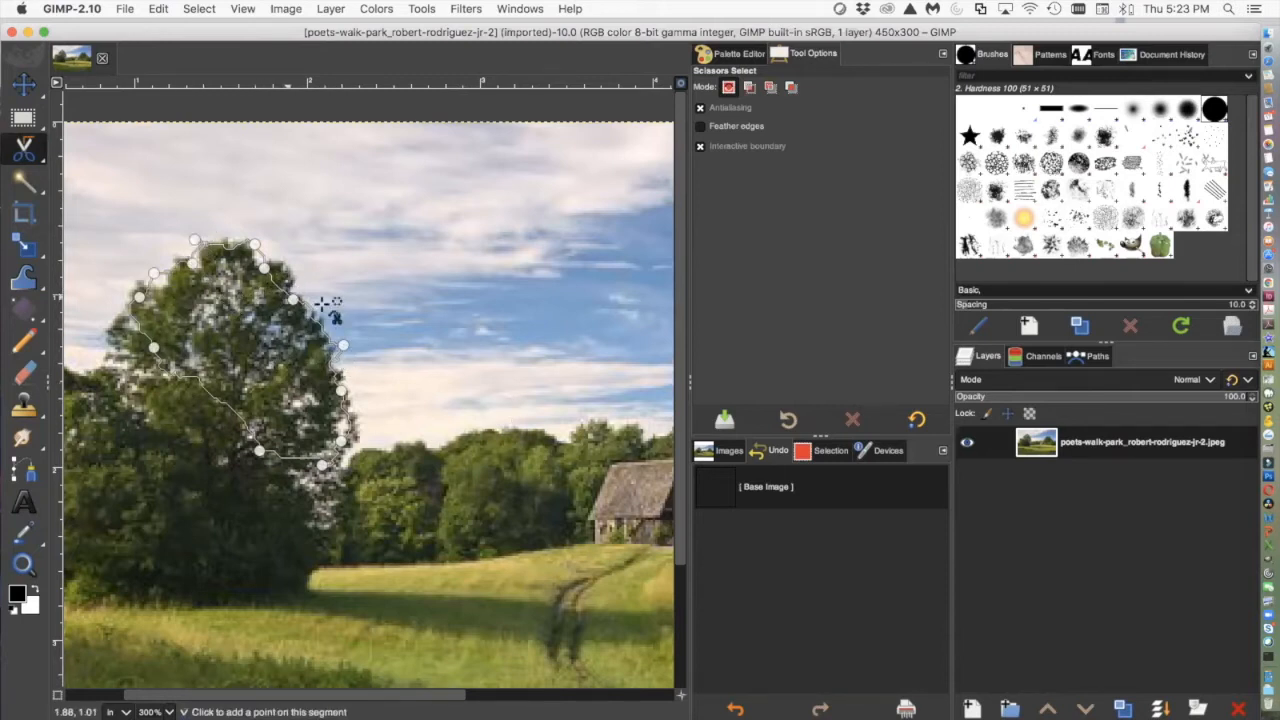
pyautogui.click(232, 352)
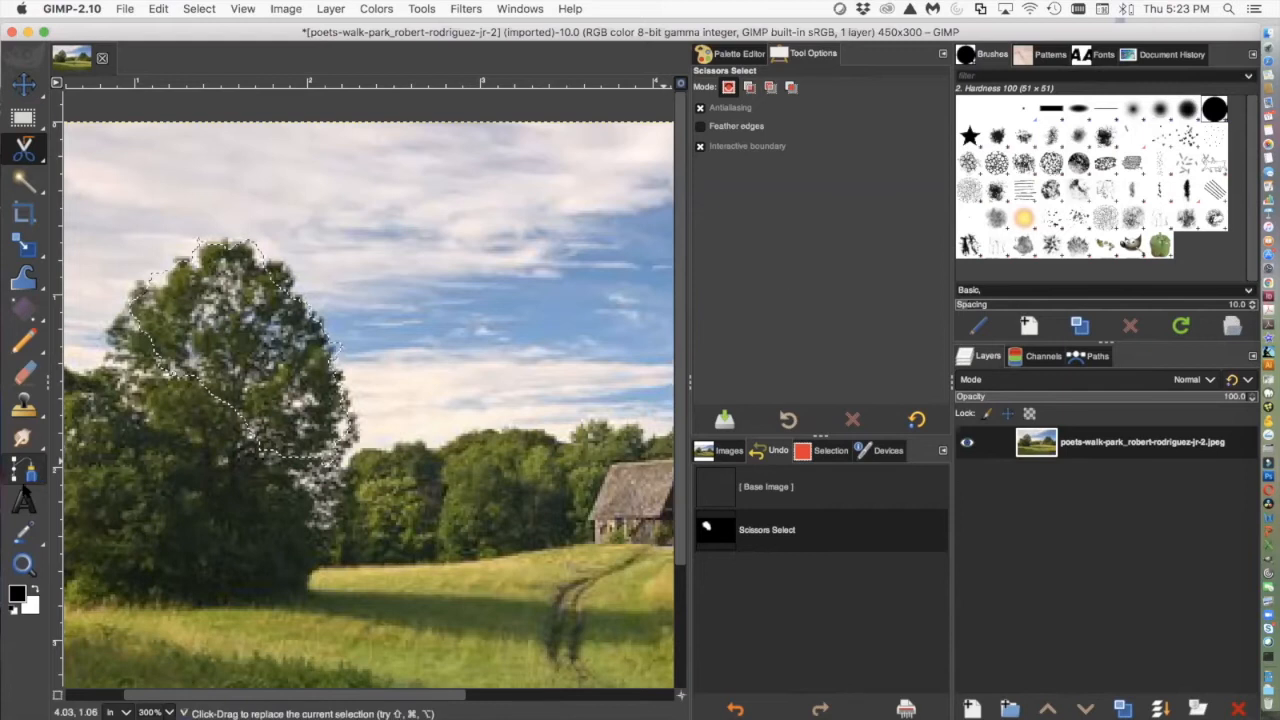
# Brush over the selected tree crown in Burn mode using the Paintbrush, white foreground, the Acrylic 05 #2 brush and size 53
pyautogui.click(36, 589)
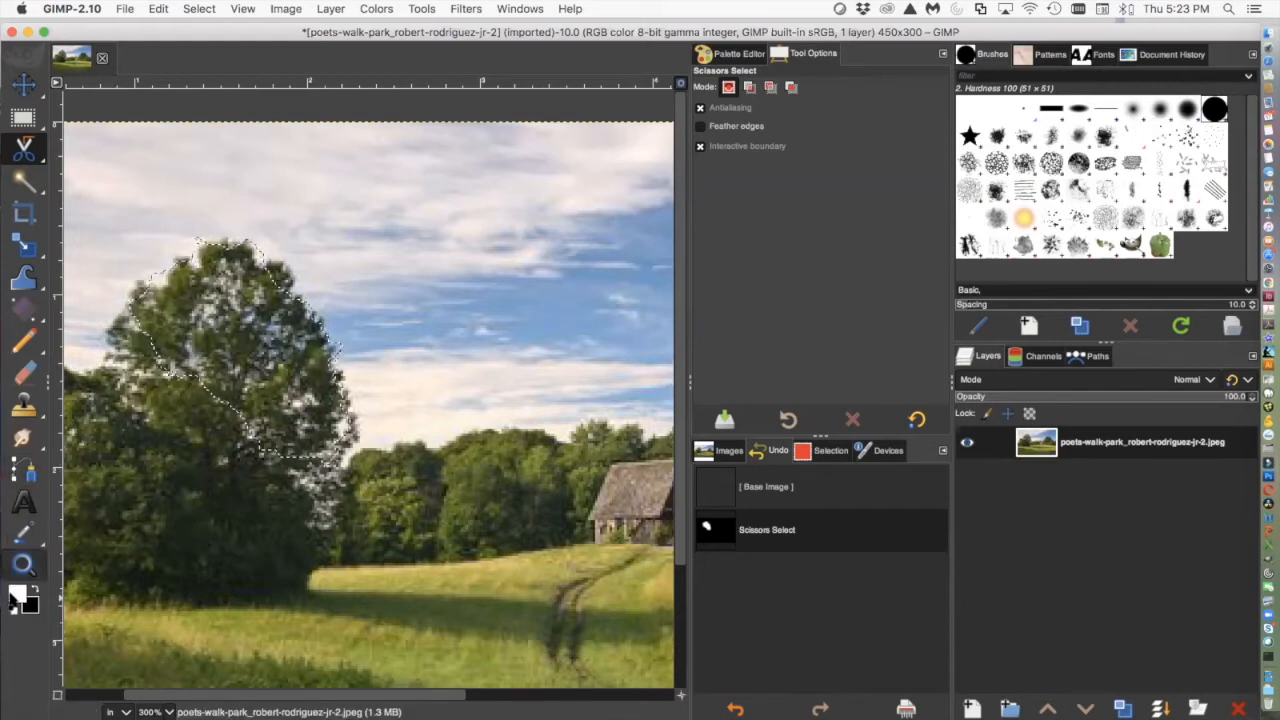
pyautogui.click(1104, 142)
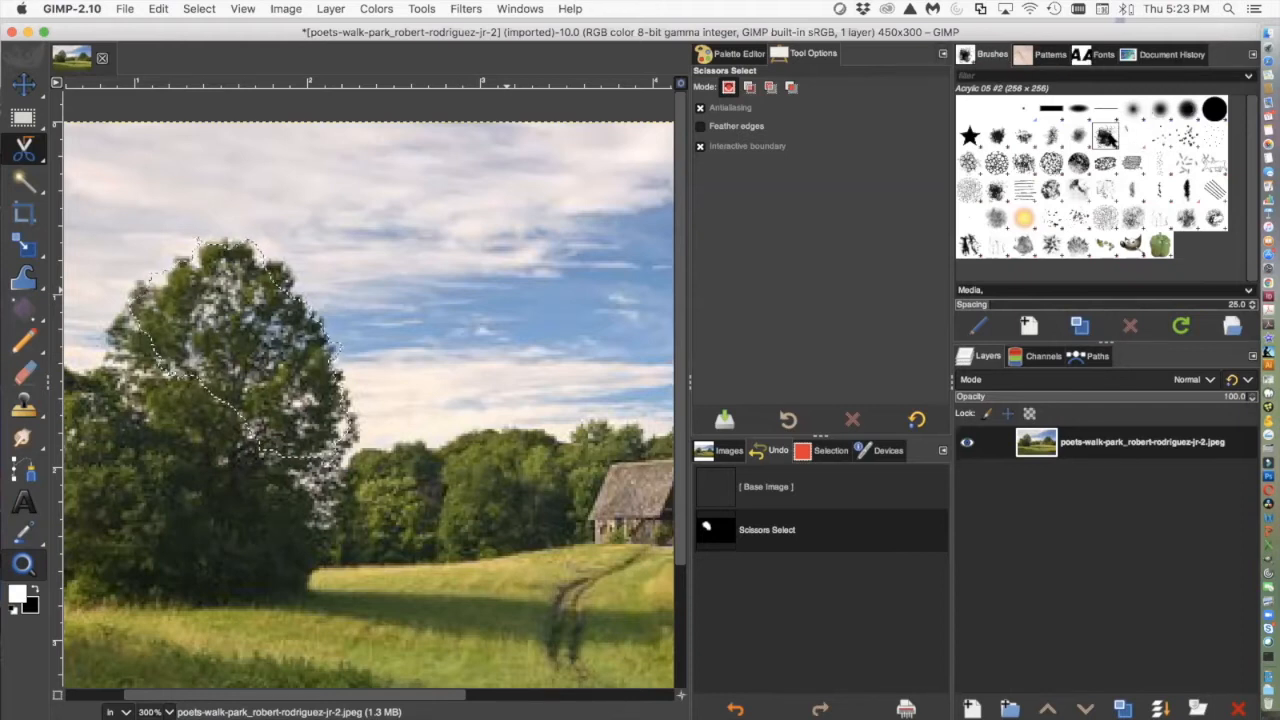
pyautogui.moveTo(24, 341)
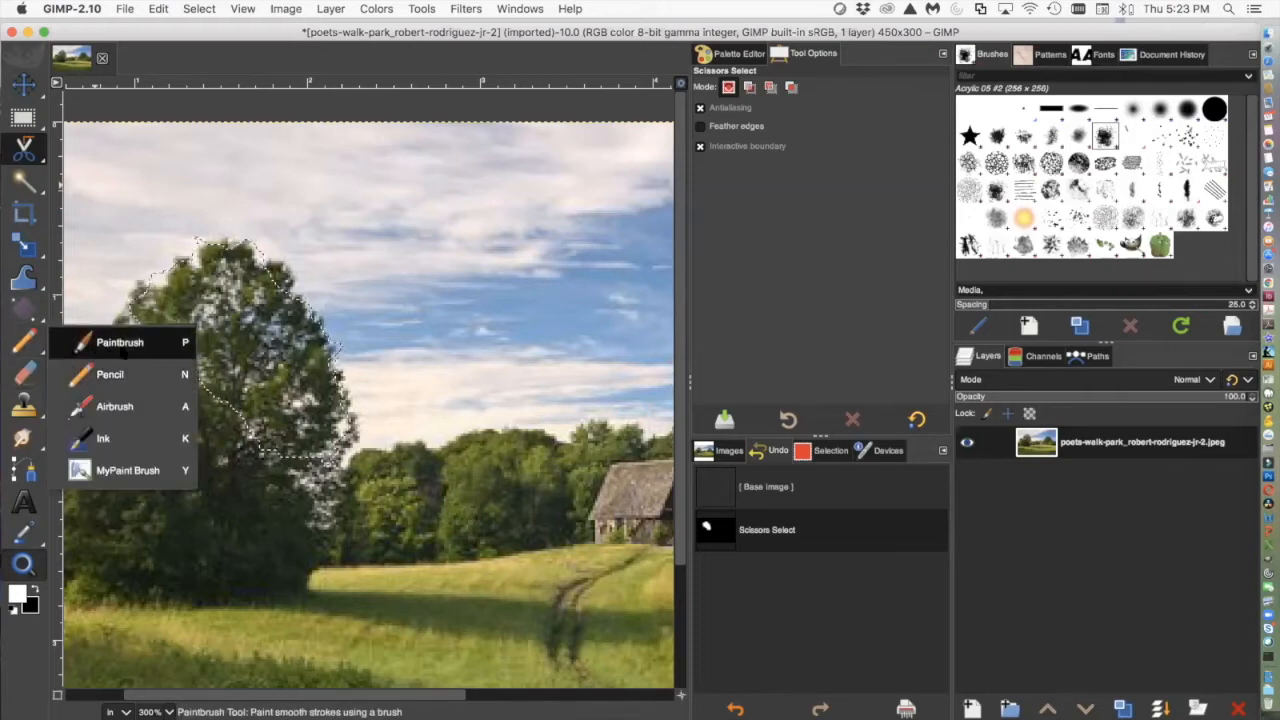
pyautogui.click(118, 343)
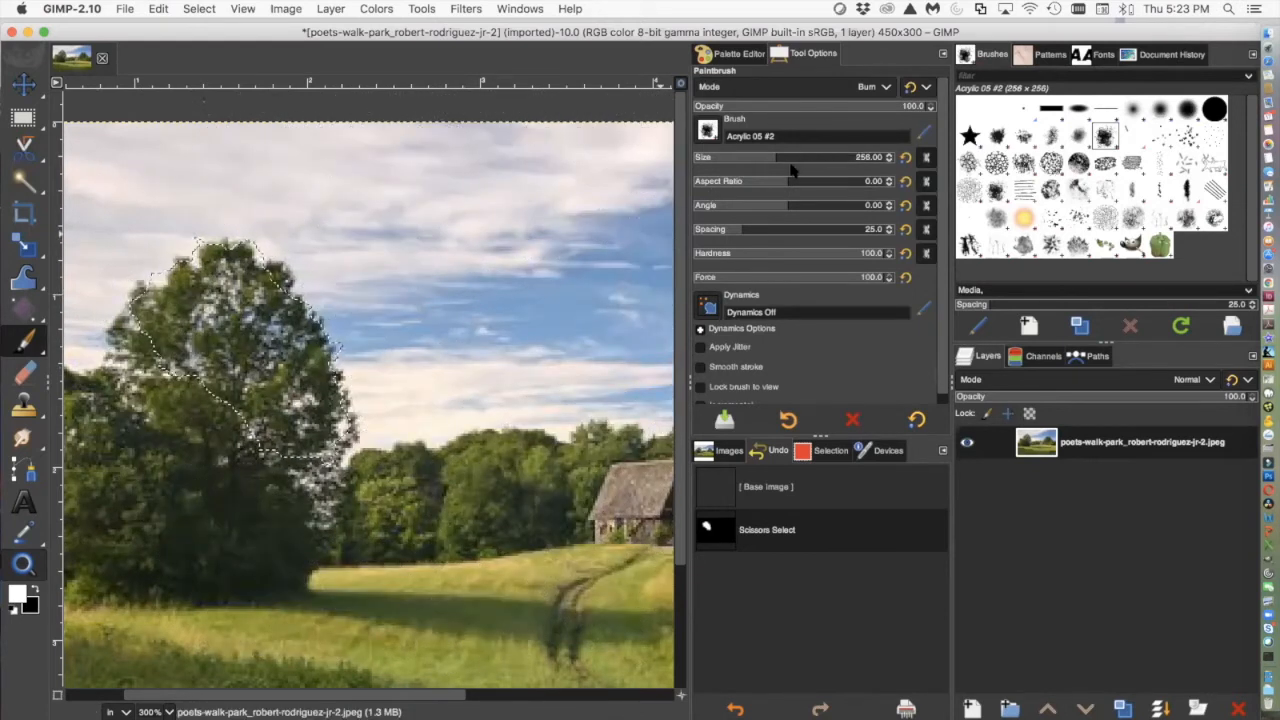
pyautogui.moveTo(763, 160); pyautogui.dragTo(729, 160)
pyautogui.moveTo(222, 325)
pyautogui.mouseDown()
pyautogui.moveTo(230, 356)
pyautogui.moveTo(168, 300)
pyautogui.mouseUp()
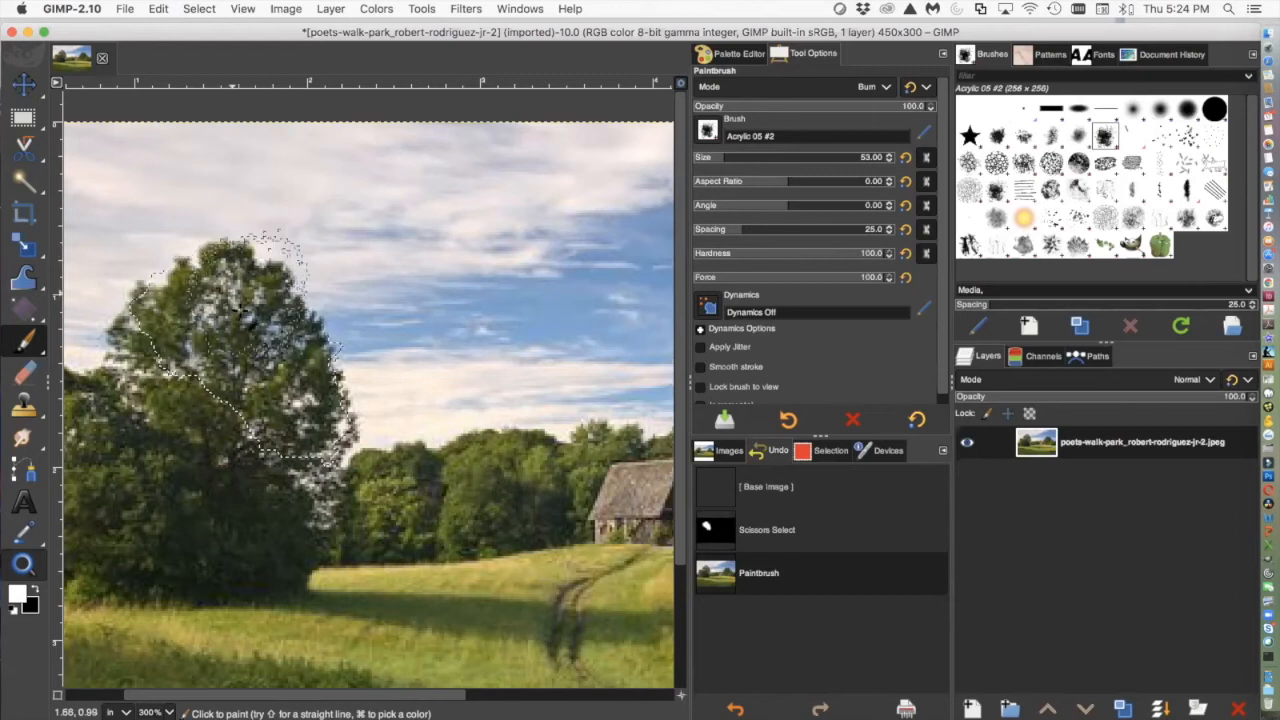
pyautogui.moveTo(246, 277)
pyautogui.mouseDown()
pyautogui.moveTo(270, 370)
pyautogui.moveTo(240, 330)
pyautogui.mouseUp()
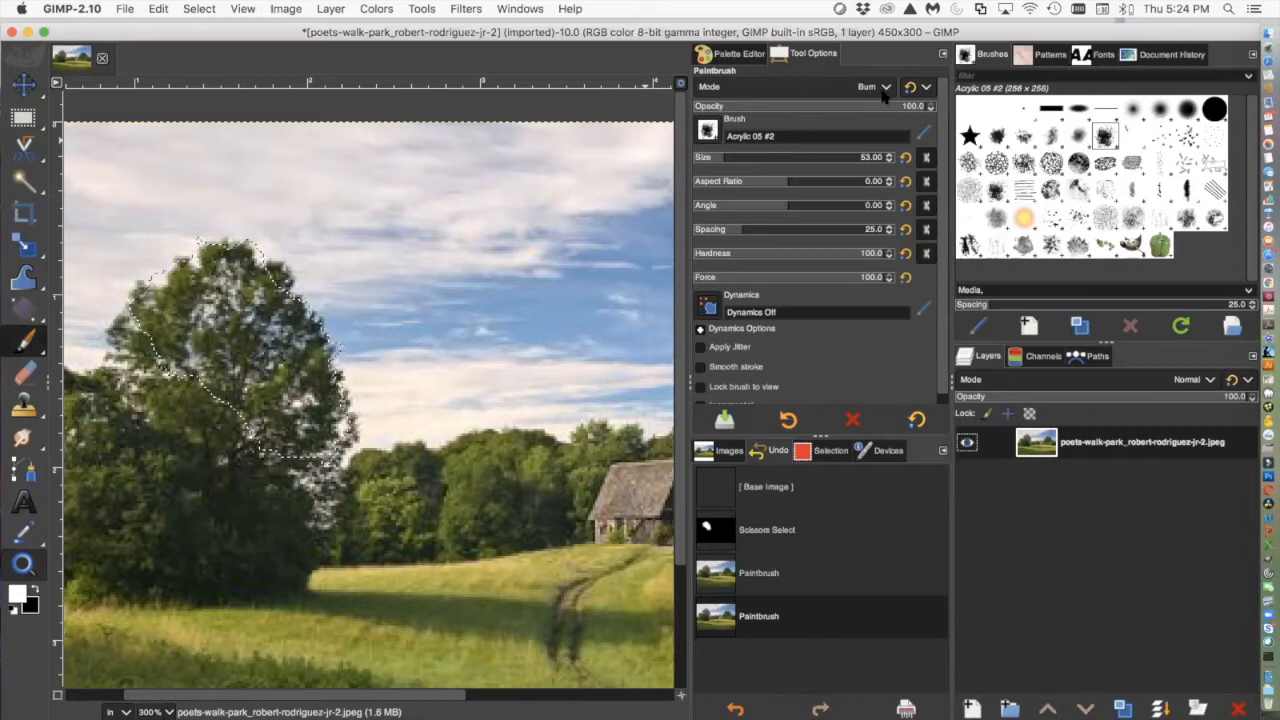
# Change the Paintbrush mode to Normal and paint the selected tree crown white
pyautogui.click(884, 88)
pyautogui.click(748, 105)
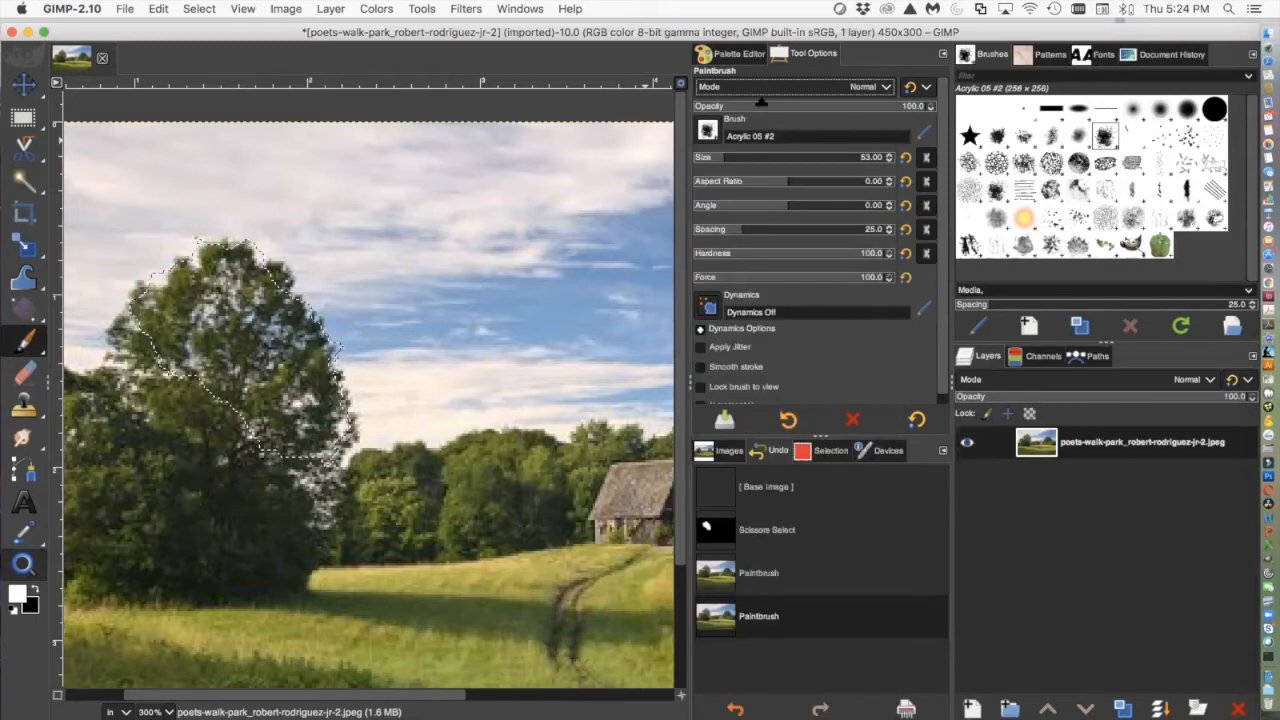
pyautogui.click(224, 334)
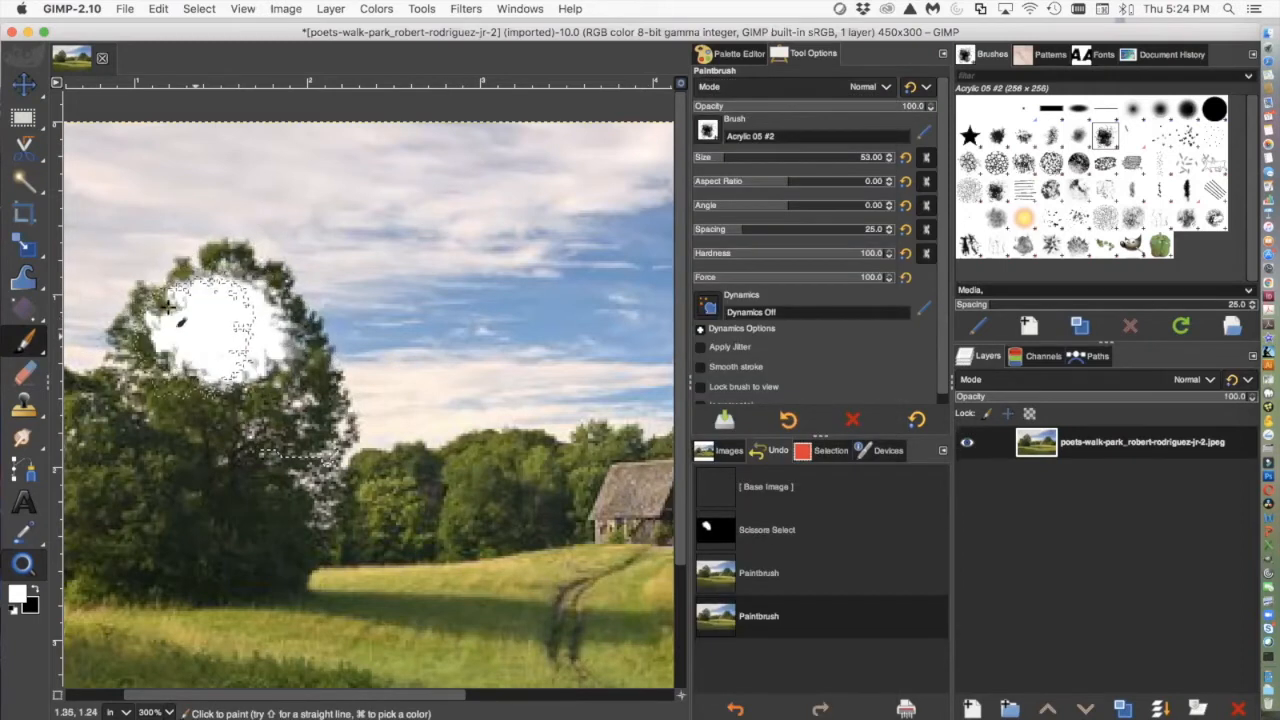
pyautogui.moveTo(248, 263)
pyautogui.mouseDown()
pyautogui.moveTo(320, 320)
pyautogui.moveTo(330, 450)
pyautogui.mouseUp()
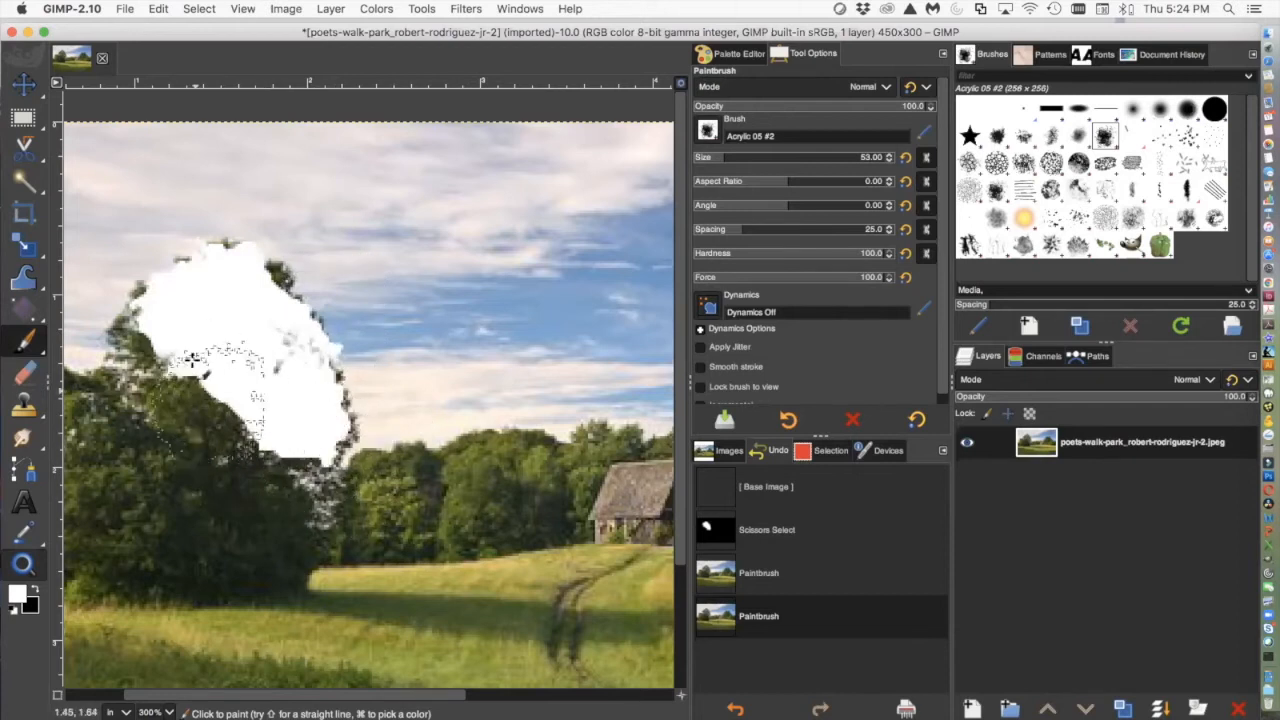
pyautogui.click(272, 258)
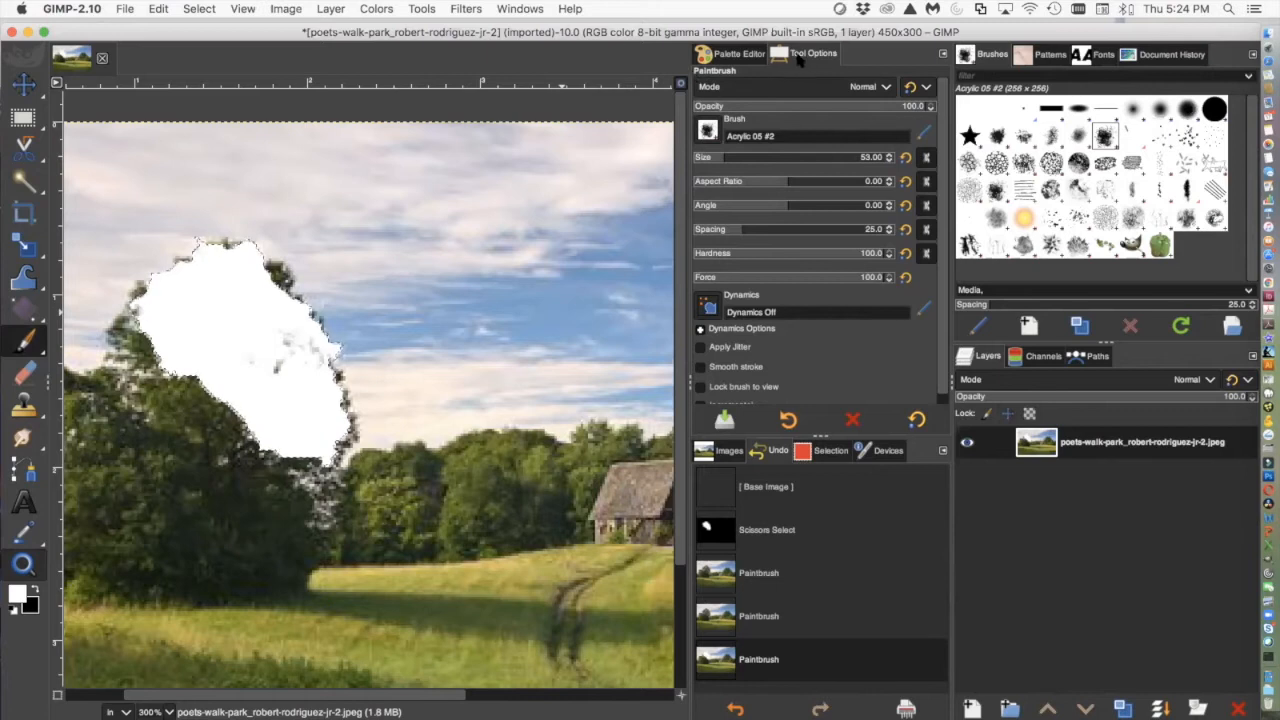
pyautogui.click(871, 91)
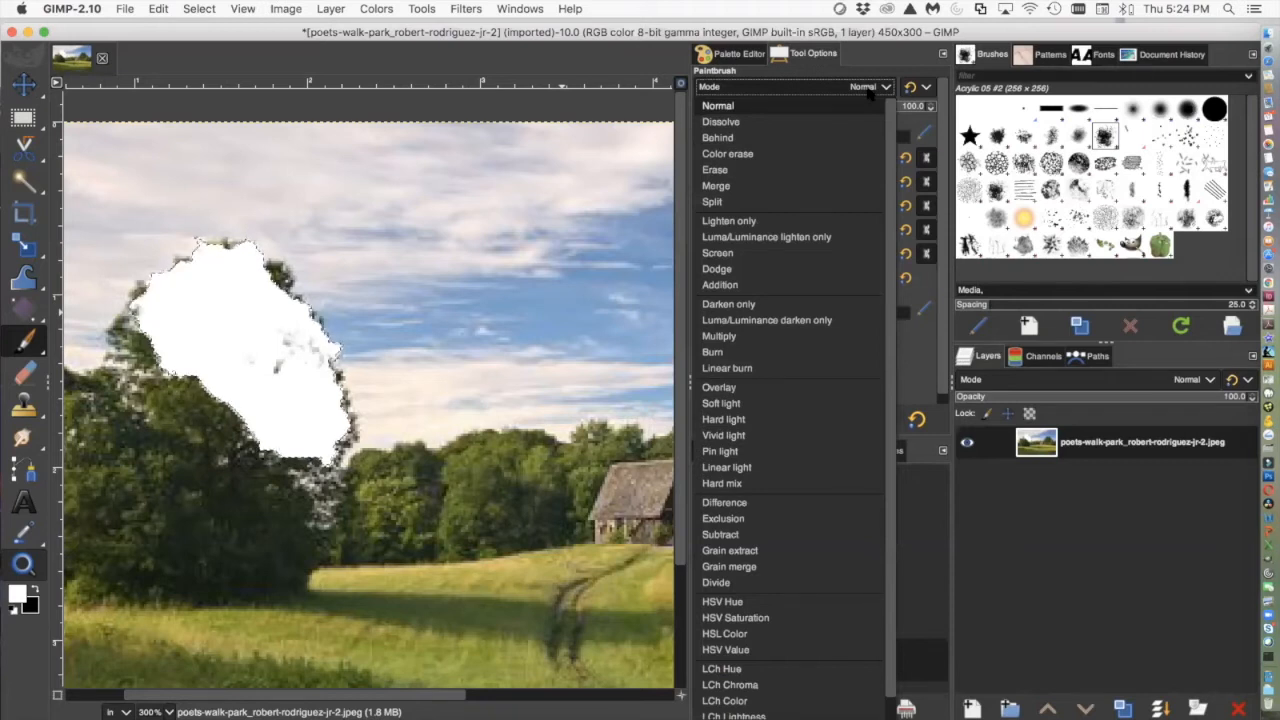
pyautogui.click(869, 93)
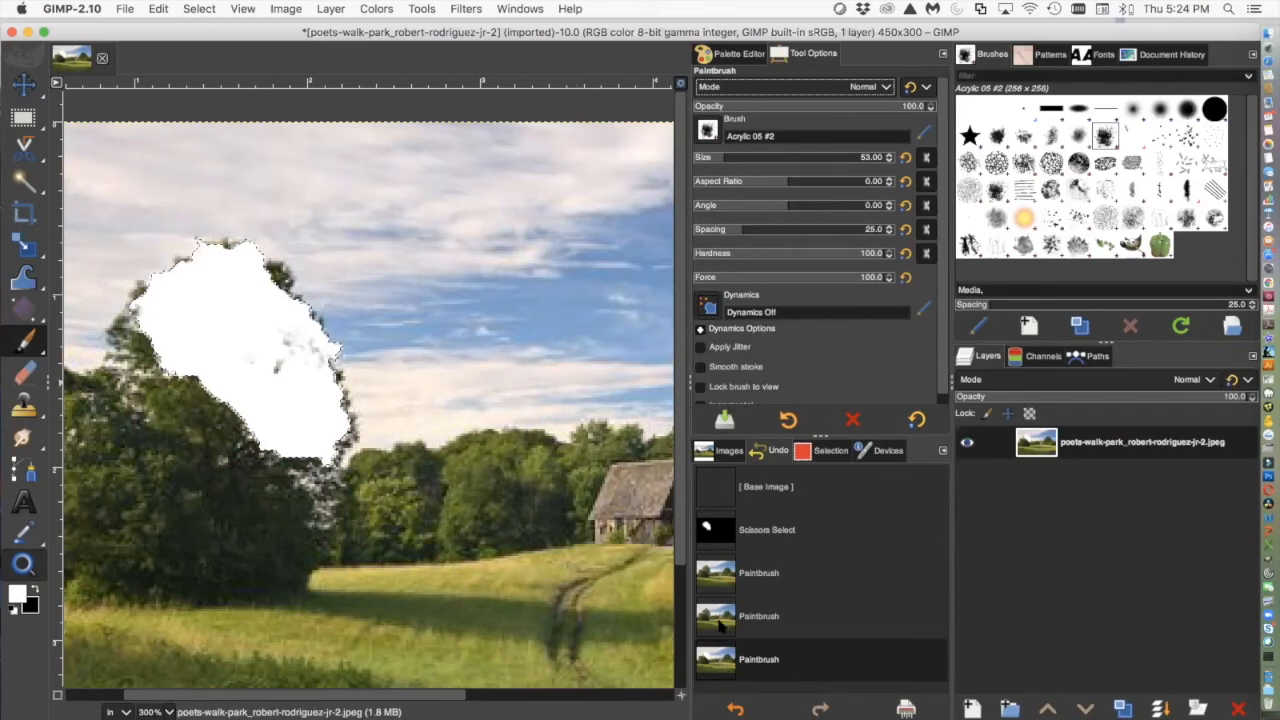
# Revert the photo to its base image state in the undo history and fit the whole image in the window
pyautogui.click(718, 486)
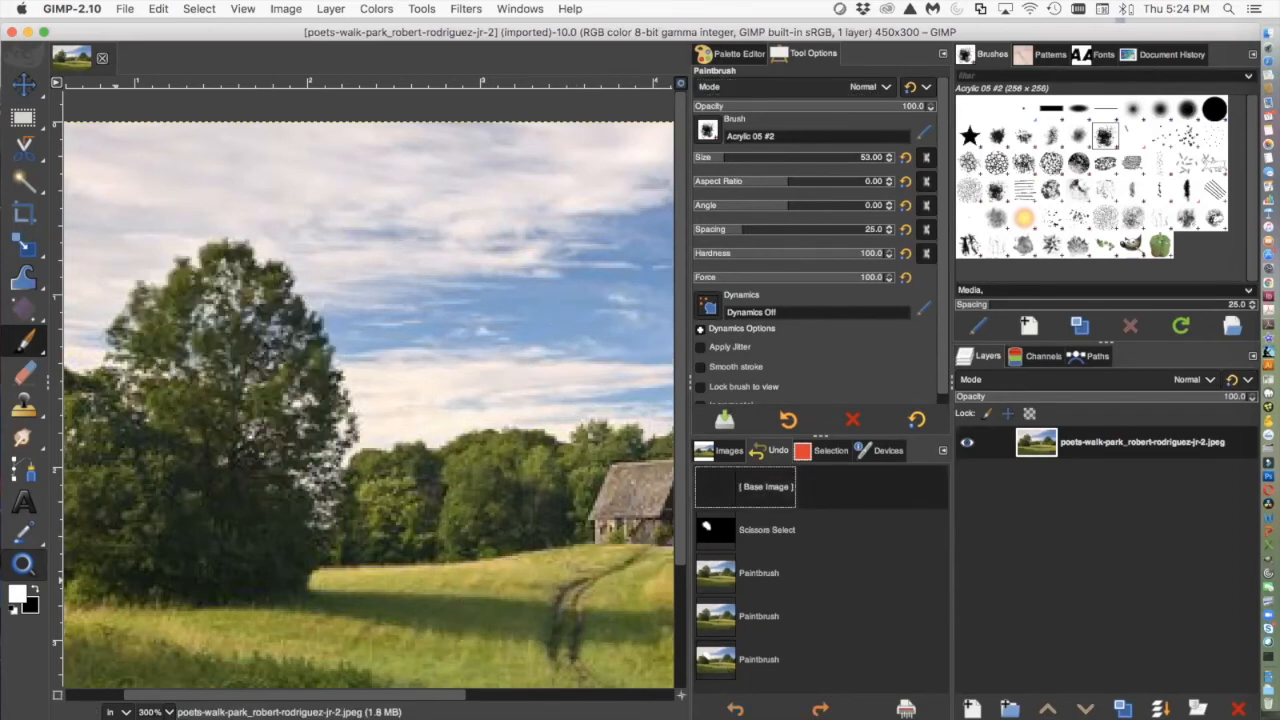
pyautogui.click(165, 712)
pyautogui.click(157, 665)
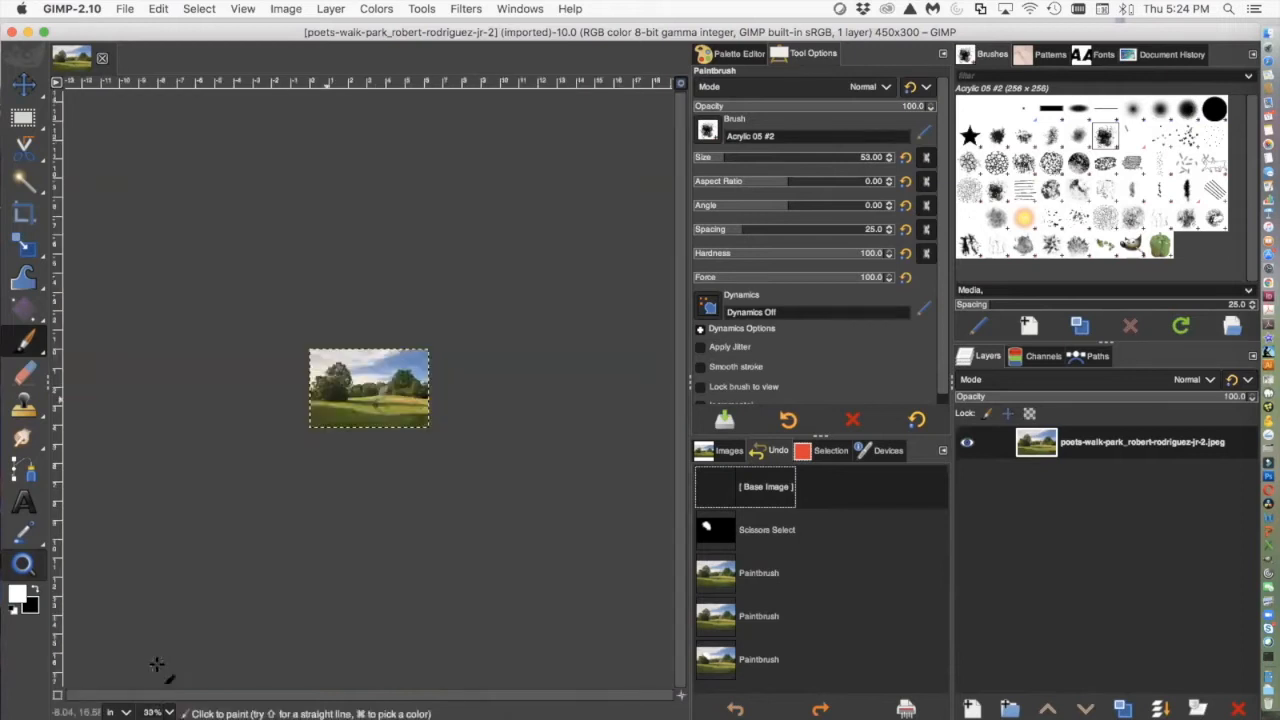
pyautogui.click(679, 86)
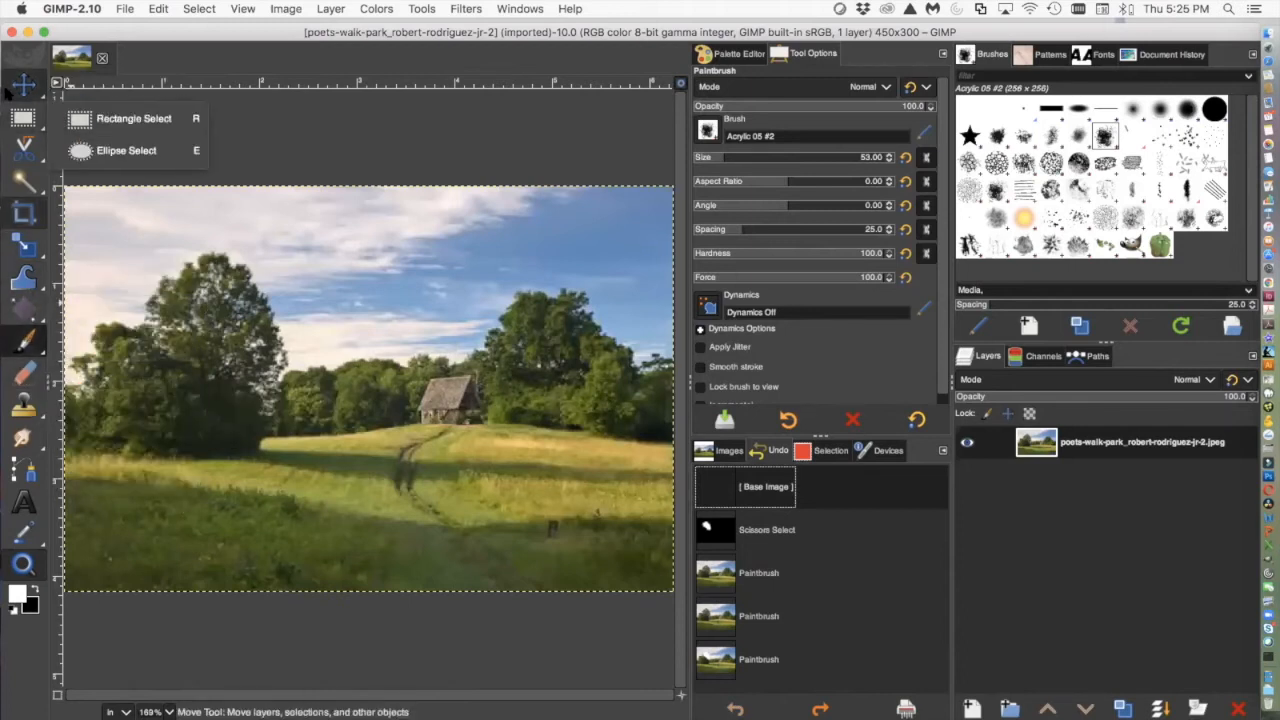
# Select the blue sky with Fuzzy Select, adding the adjoining sky areas to the selection, and clear the selection
pyautogui.moveTo(20, 170)
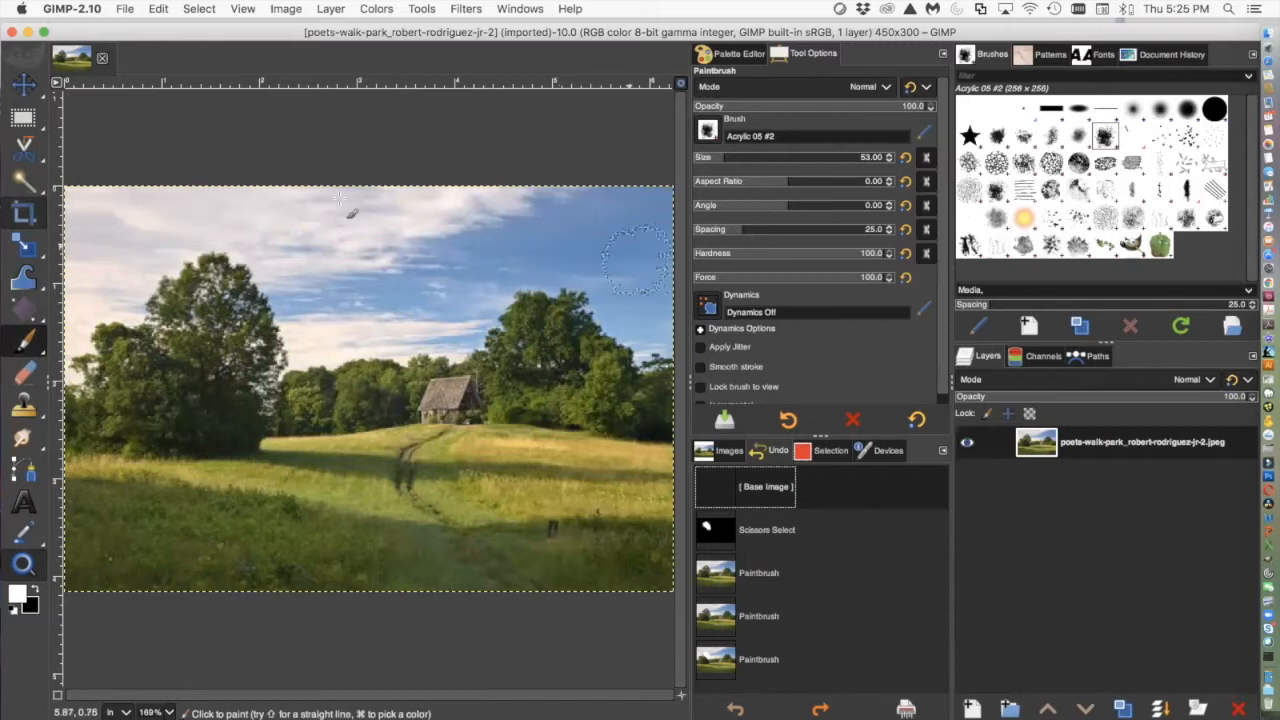
pyautogui.click(24, 180)
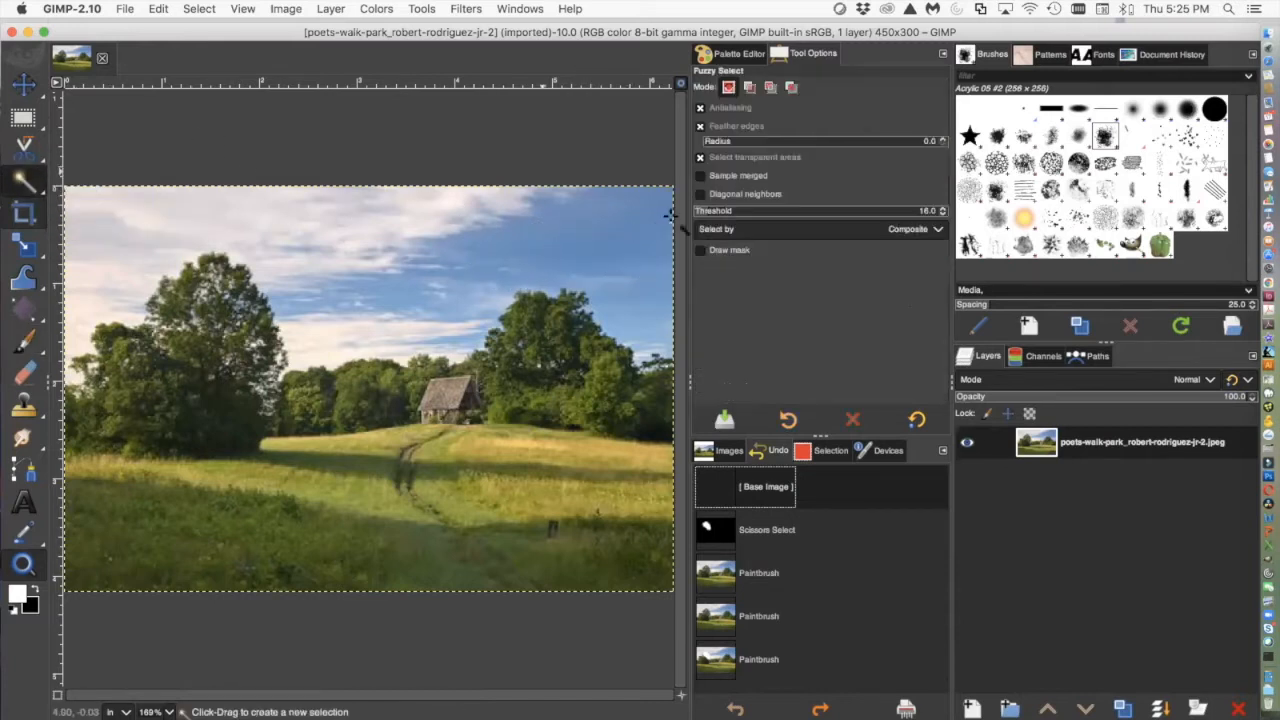
pyautogui.click(592, 229)
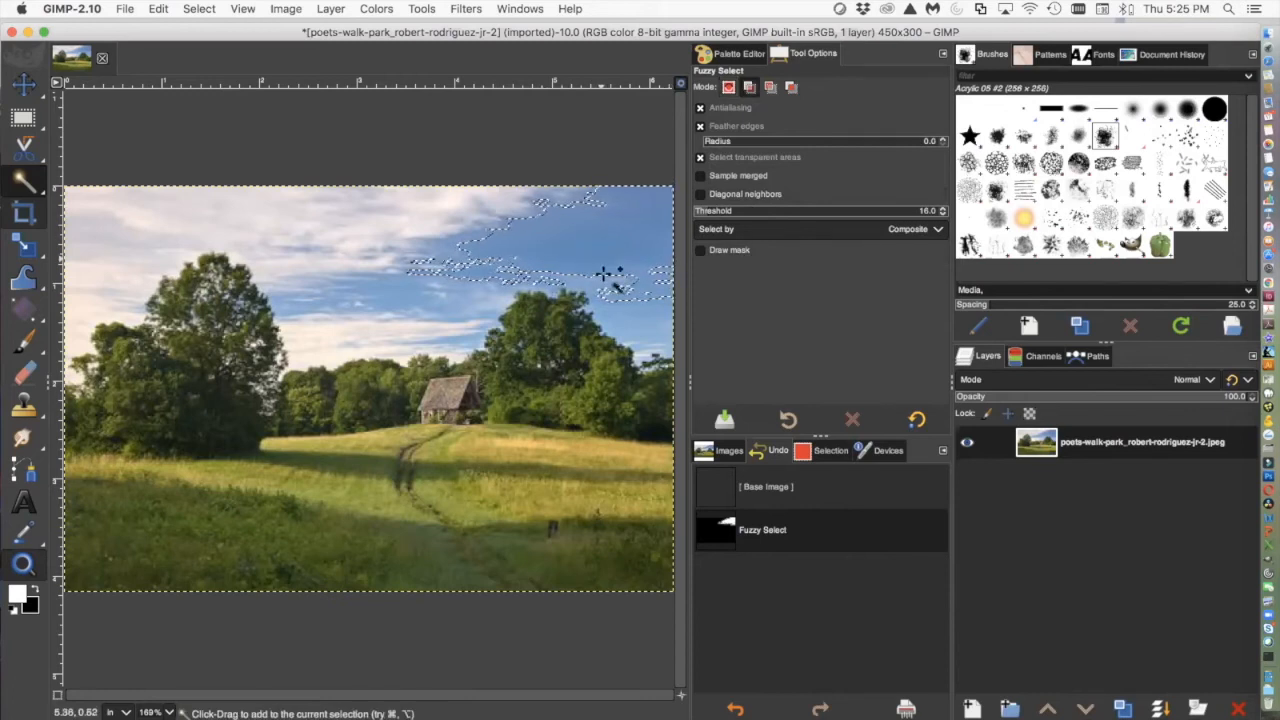
pyautogui.keyDown('shift'); pyautogui.click(634, 312); pyautogui.keyUp('shift')
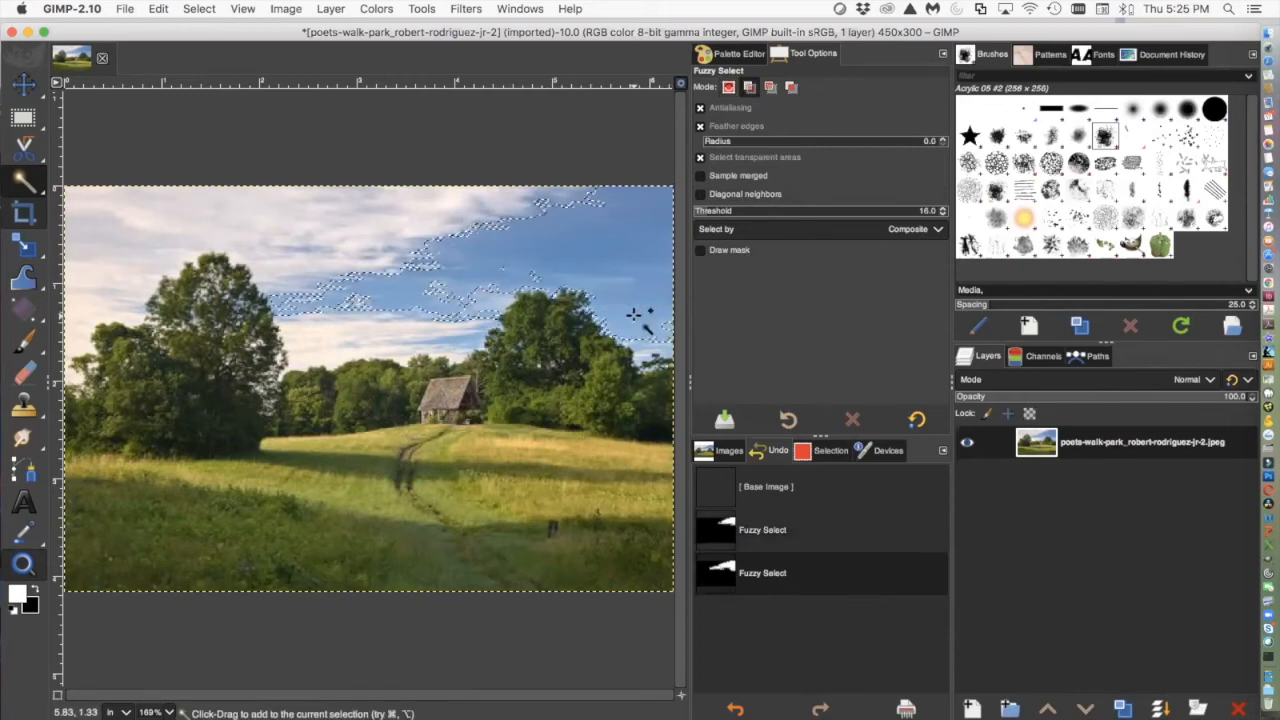
pyautogui.keyDown('shift'); pyautogui.click(481, 297); pyautogui.keyUp('shift')
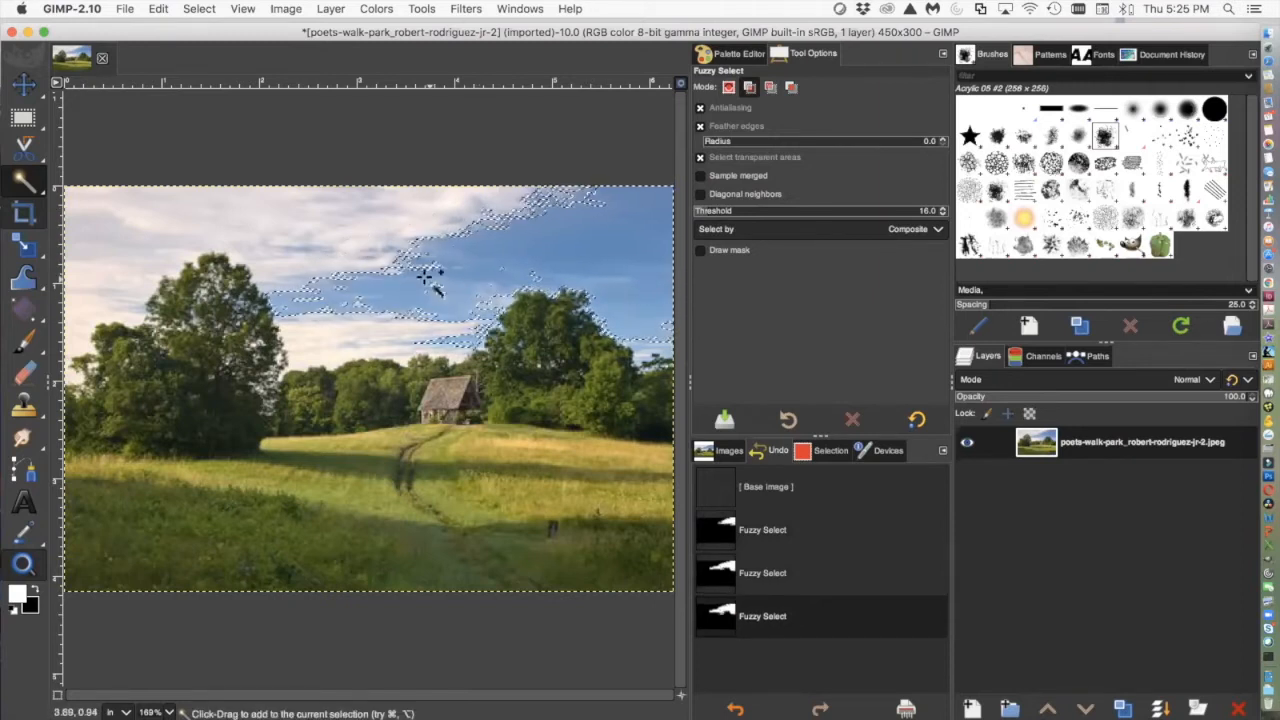
pyautogui.keyDown('shift'); pyautogui.click(475, 293); pyautogui.keyUp('shift')
pyautogui.keyDown('shift'); pyautogui.click(500, 300); pyautogui.keyUp('shift')
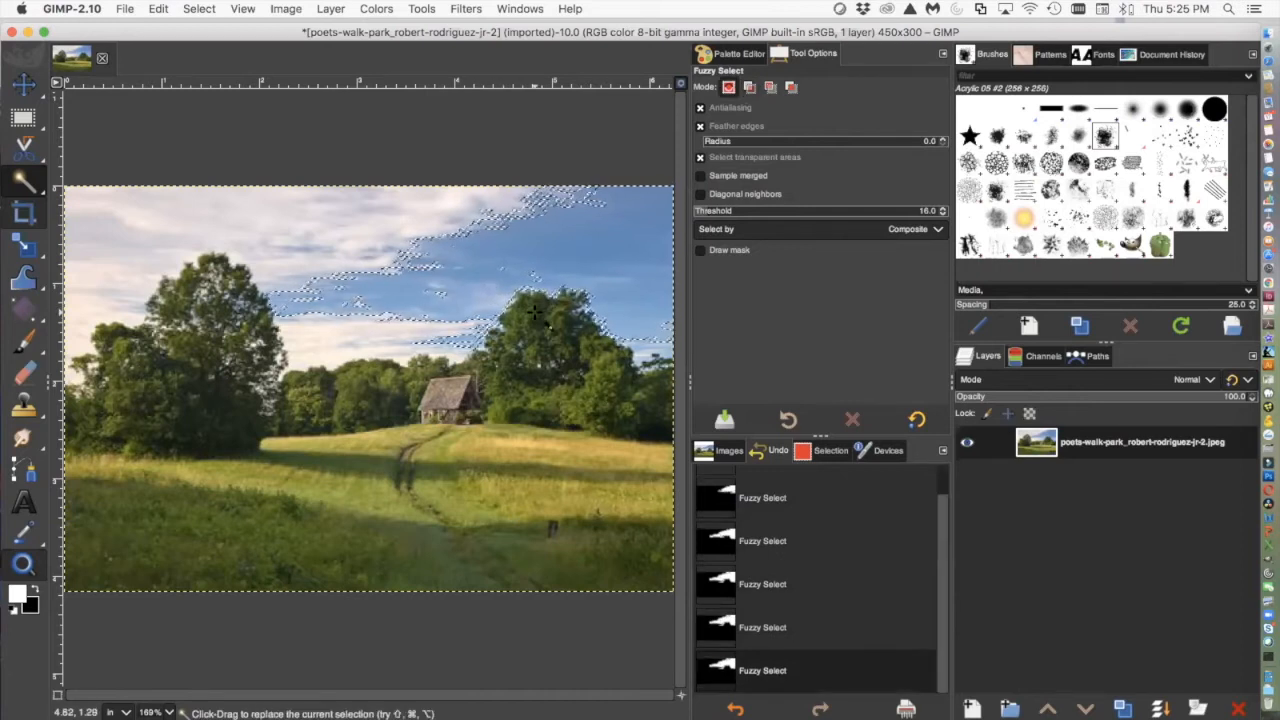
pyautogui.click(197, 9)
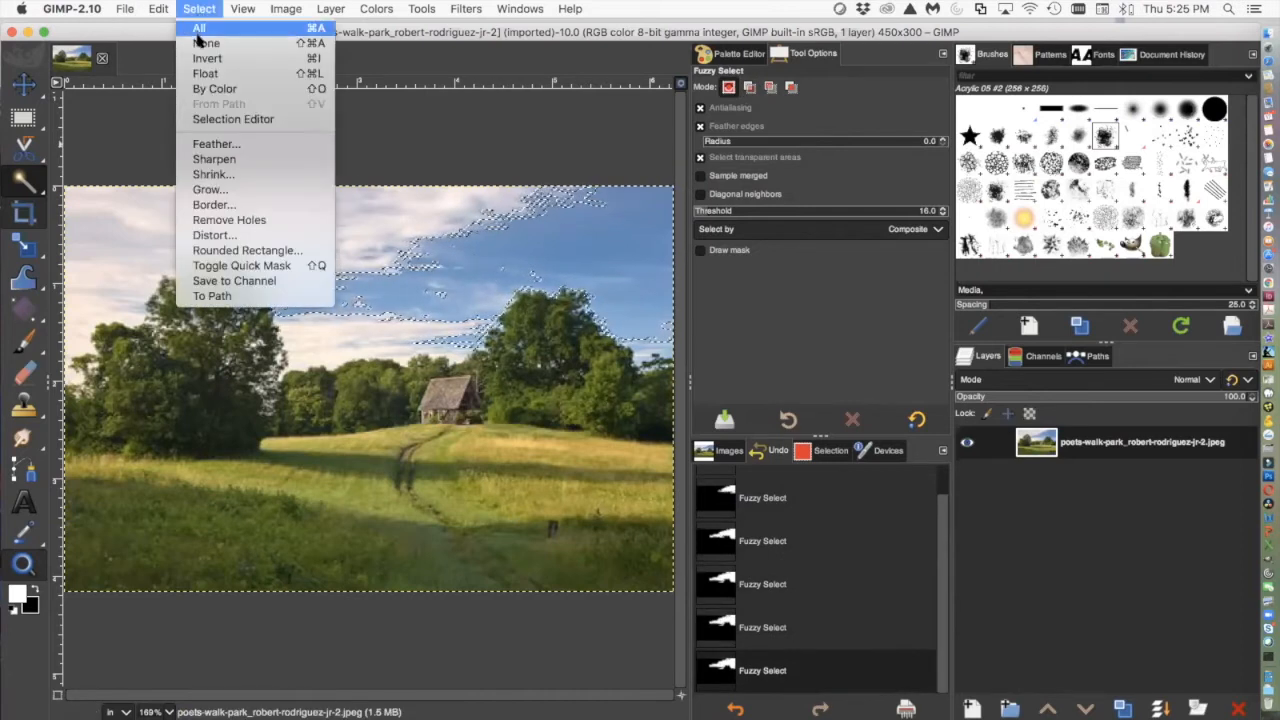
pyautogui.click(318, 47)
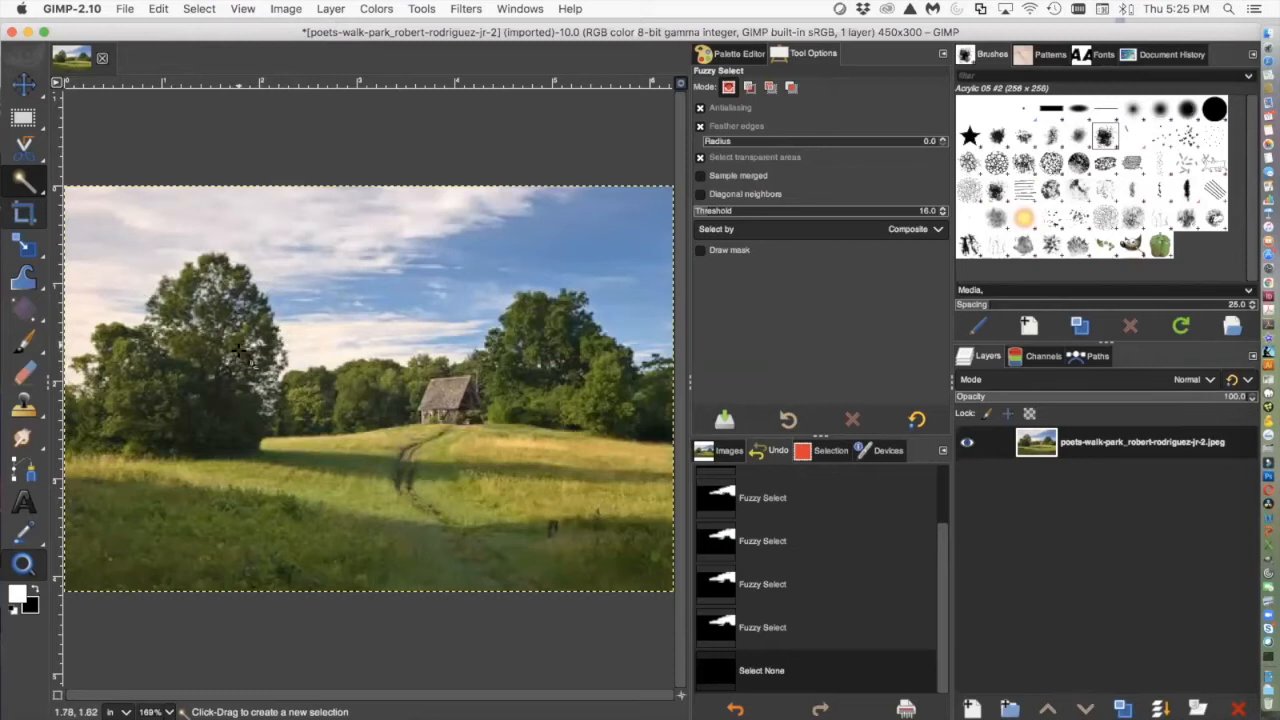
# Select the sky again with a single Fuzzy Select from the clouds above the large tree and deselect everything
pyautogui.moveTo(20, 180)
pyautogui.click(163, 214)
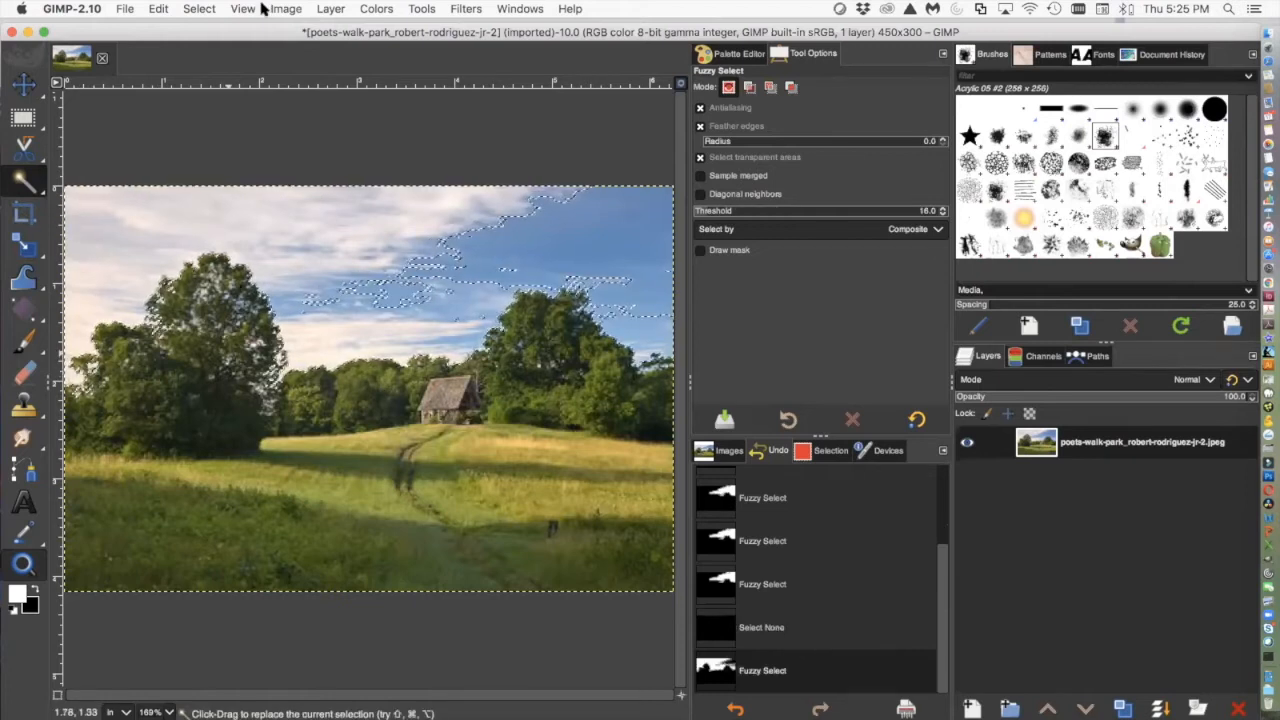
pyautogui.click(200, 9)
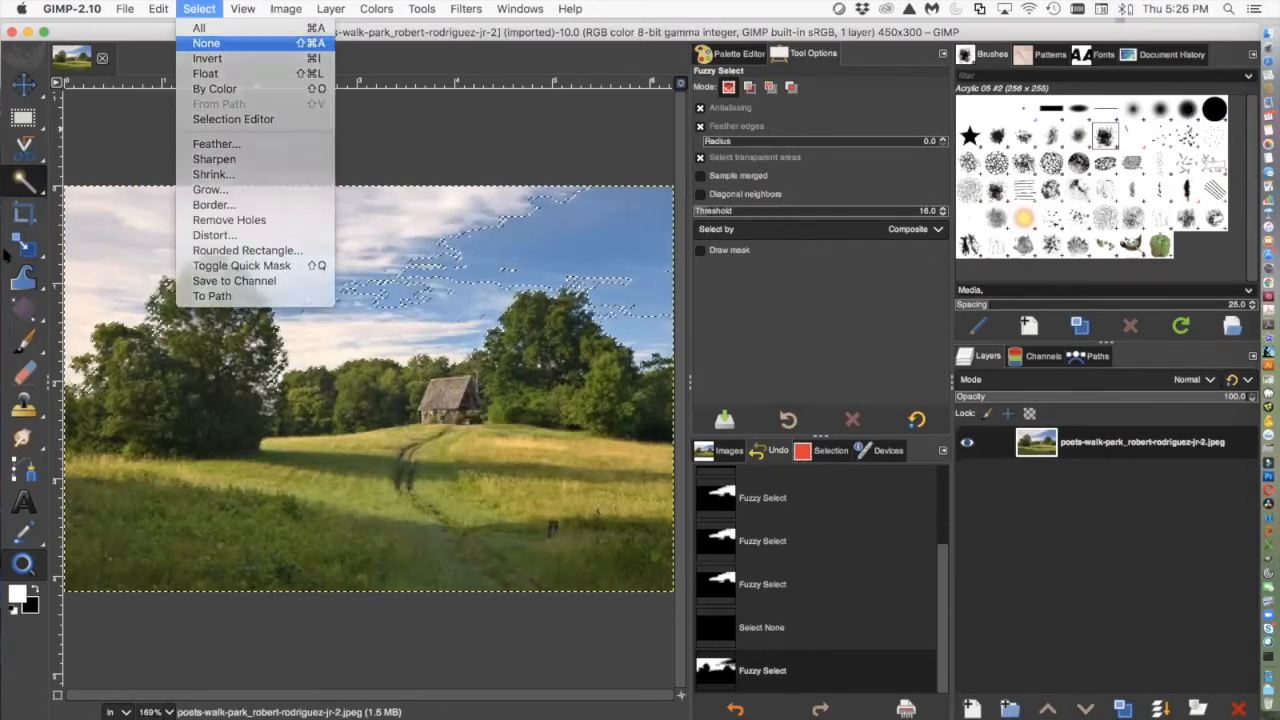
pyautogui.click(207, 43)
# Crop the image to an area of about 144 × 148 px around the barn and the sky above it
pyautogui.click(23, 213)
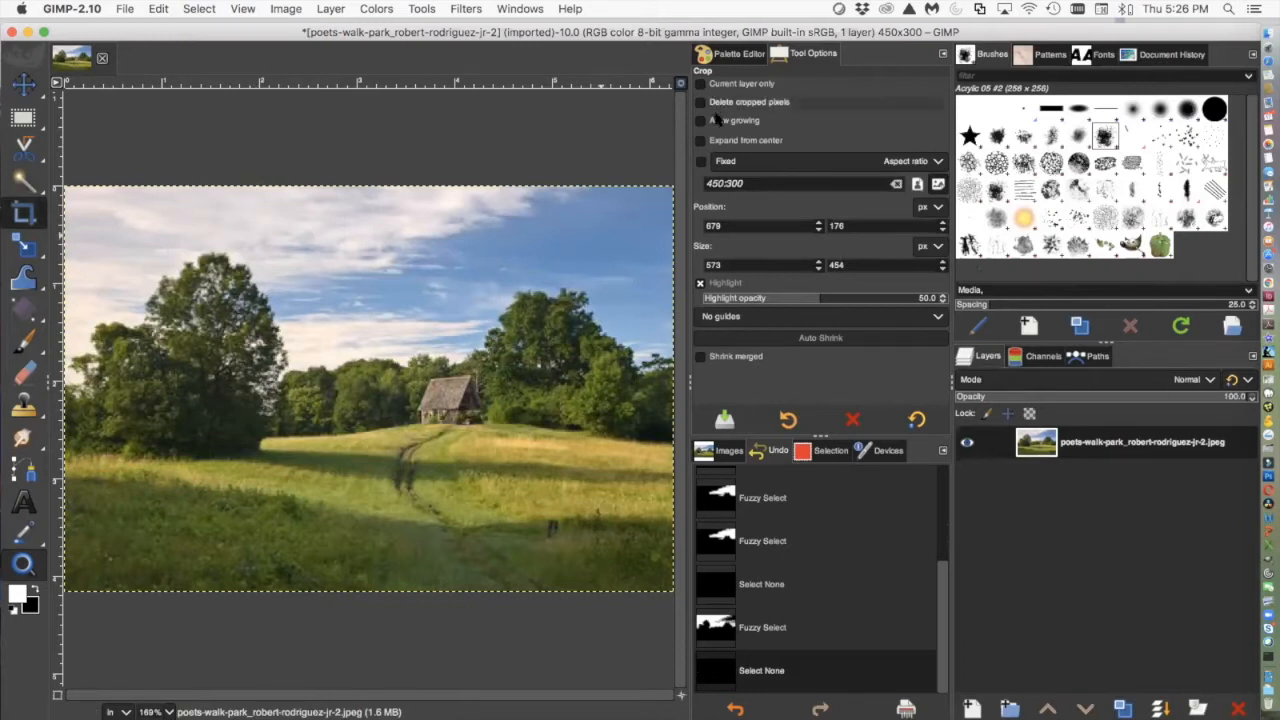
pyautogui.moveTo(298, 244); pyautogui.dragTo(492, 445)
pyautogui.press('Return')
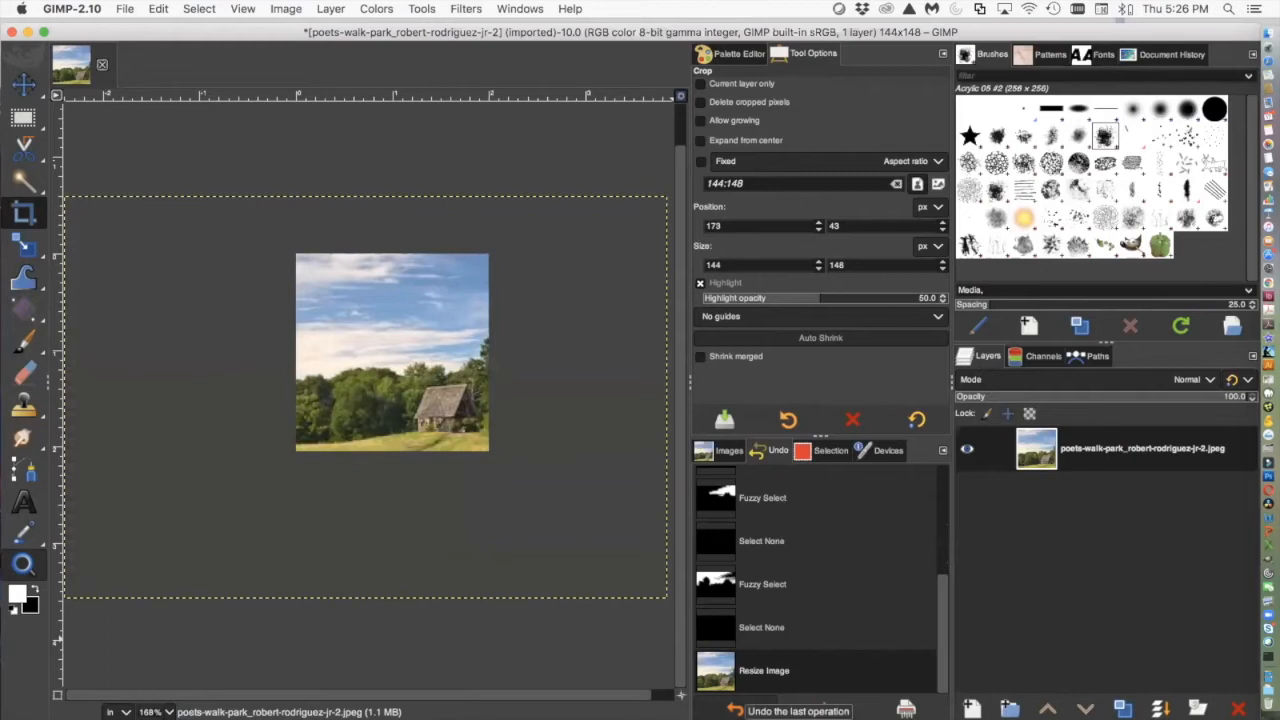
# Undo the crop and return the photo to its base image state in the undo history
pyautogui.click(735, 708)
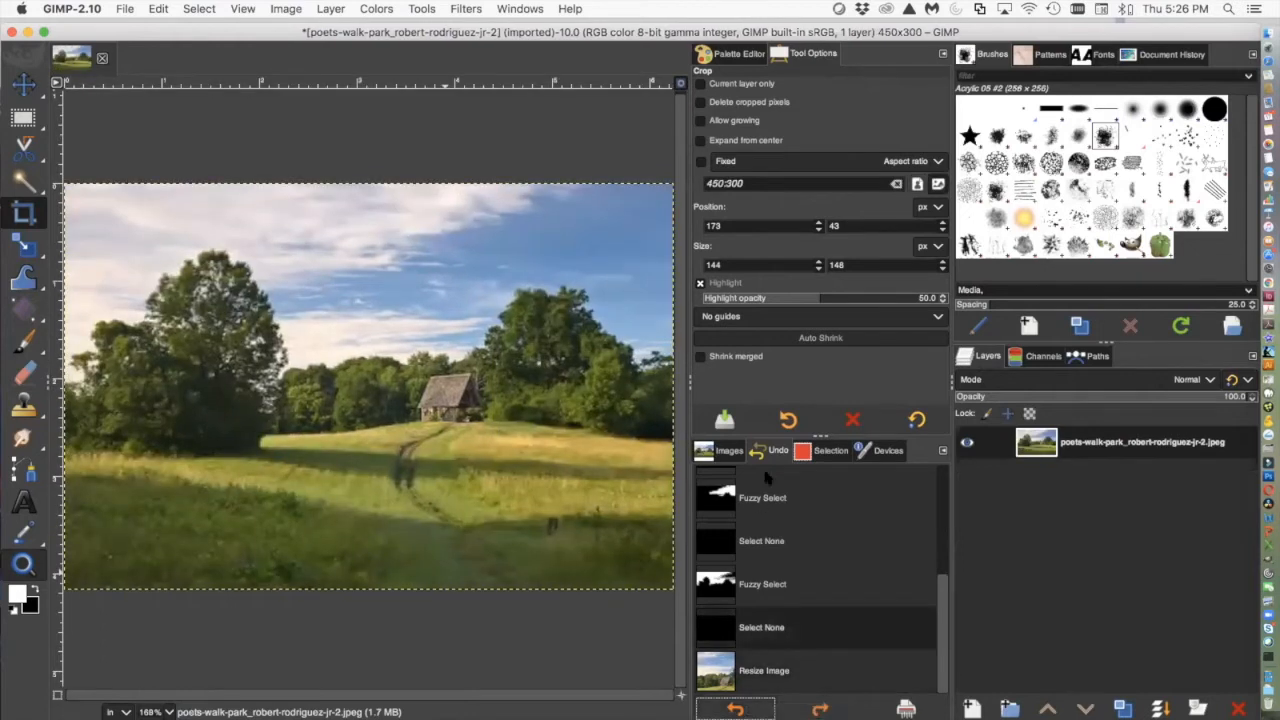
pyautogui.moveTo(938, 603); pyautogui.dragTo(922, 460)
pyautogui.click(707, 498)
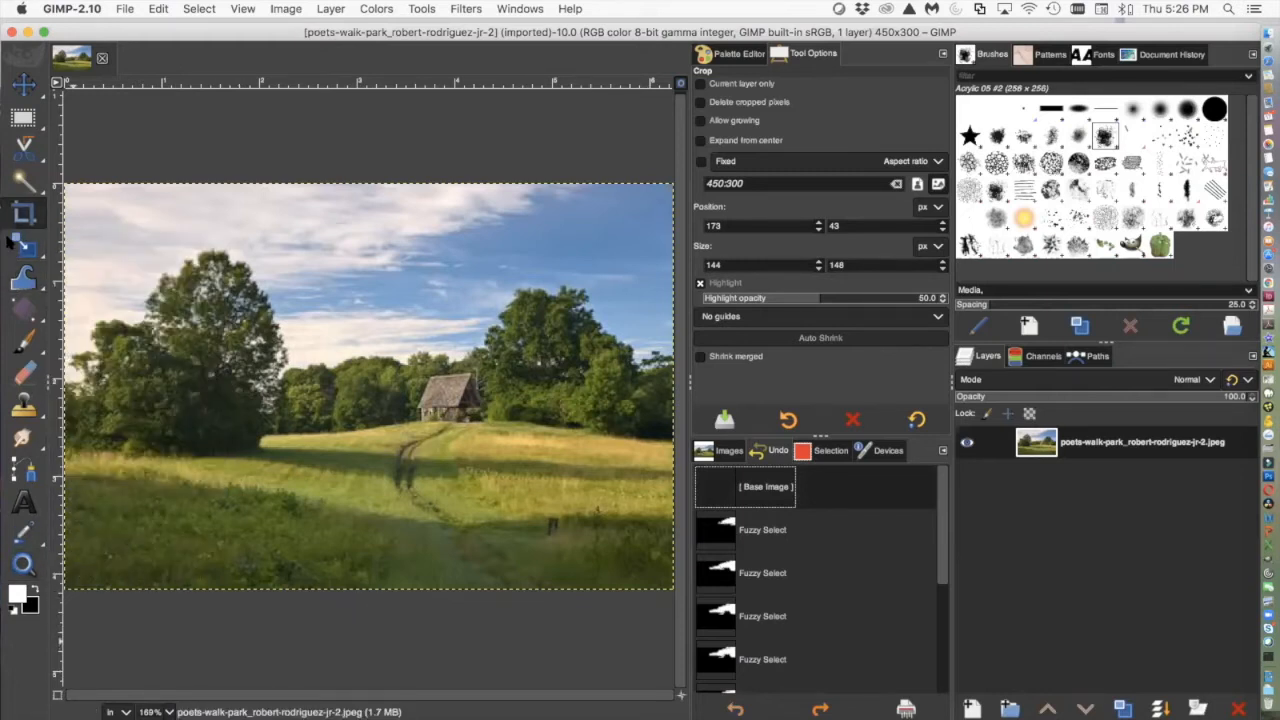
# Erase a patch of sky above the barn using the Eraser with the 2. Hardness 100 brush at size 51
pyautogui.moveTo(22, 246)
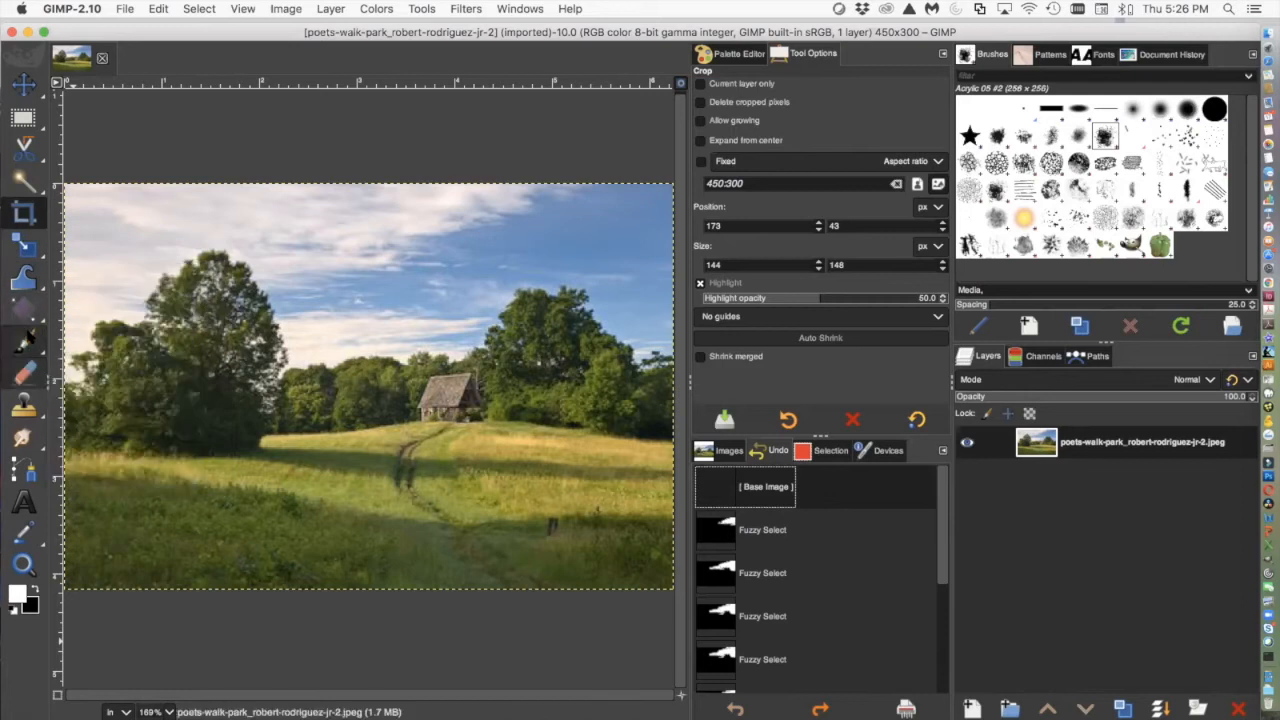
pyautogui.moveTo(34, 344)
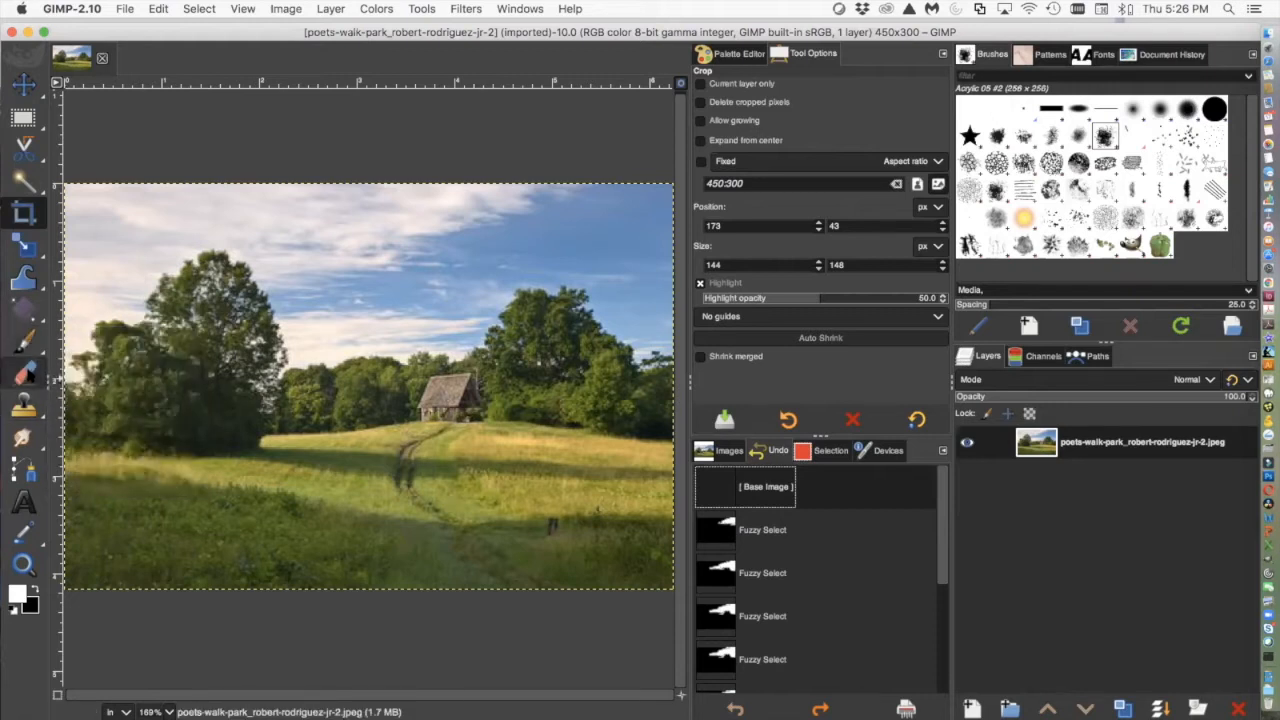
pyautogui.moveTo(22, 414)
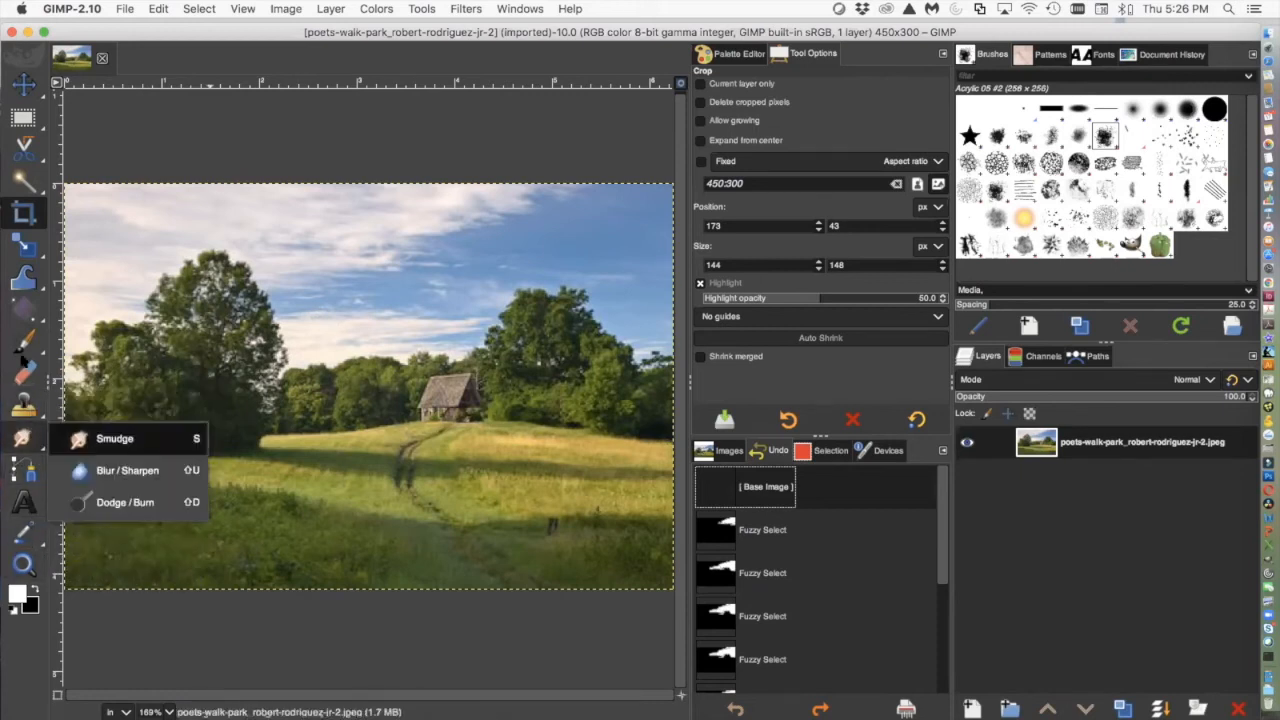
pyautogui.click(24, 372)
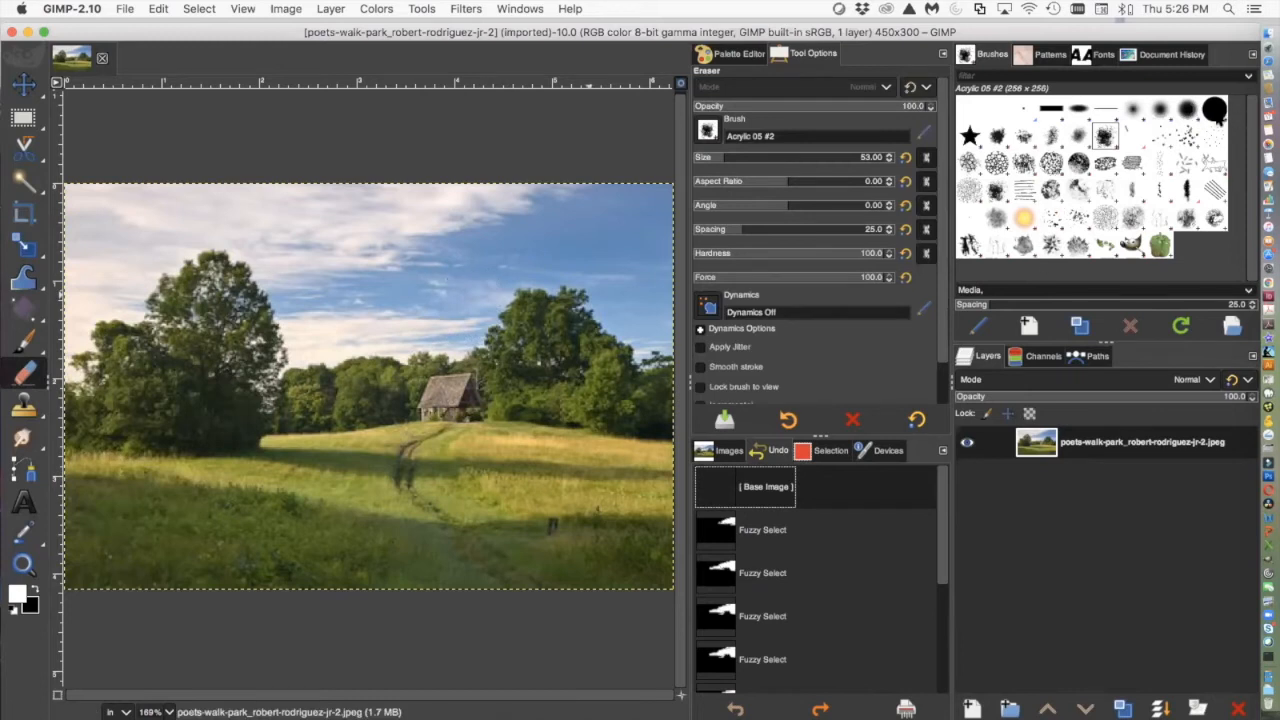
pyautogui.click(1217, 117)
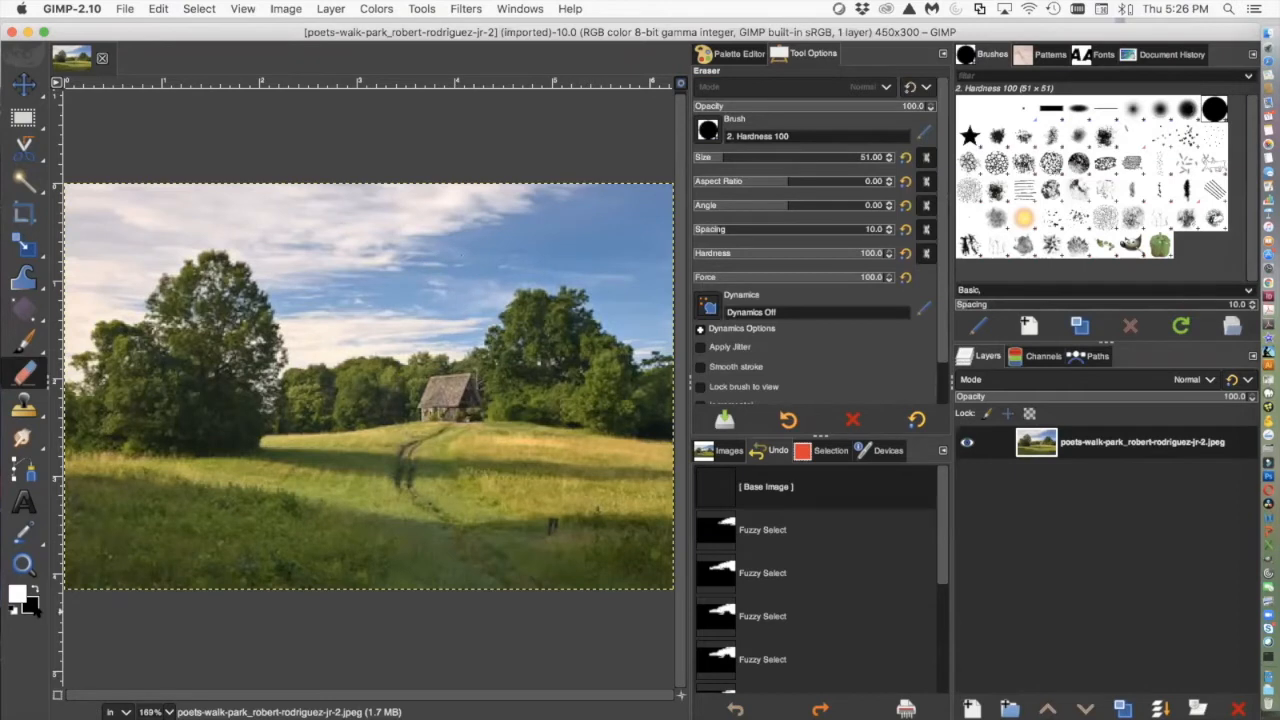
pyautogui.moveTo(494, 277)
pyautogui.mouseDown()
pyautogui.moveTo(453, 283)
pyautogui.moveTo(463, 330)
pyautogui.moveTo(364, 342)
pyautogui.mouseUp()
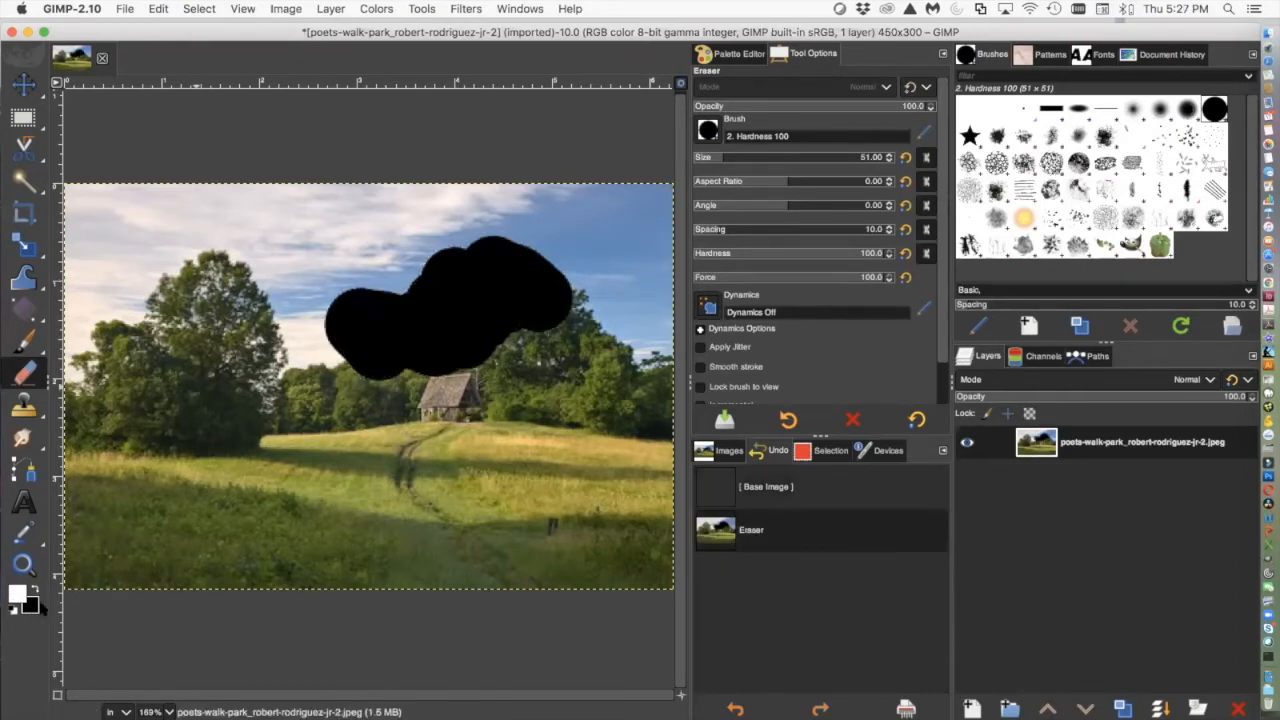
# Swap the foreground and background colors, erase over the black patch again, and revert the photo to its base image
pyautogui.click(34, 590)
pyautogui.moveTo(548, 292)
pyautogui.mouseDown()
pyautogui.moveTo(581, 328)
pyautogui.moveTo(558, 346)
pyautogui.moveTo(445, 301)
pyautogui.moveTo(356, 302)
pyautogui.mouseUp()
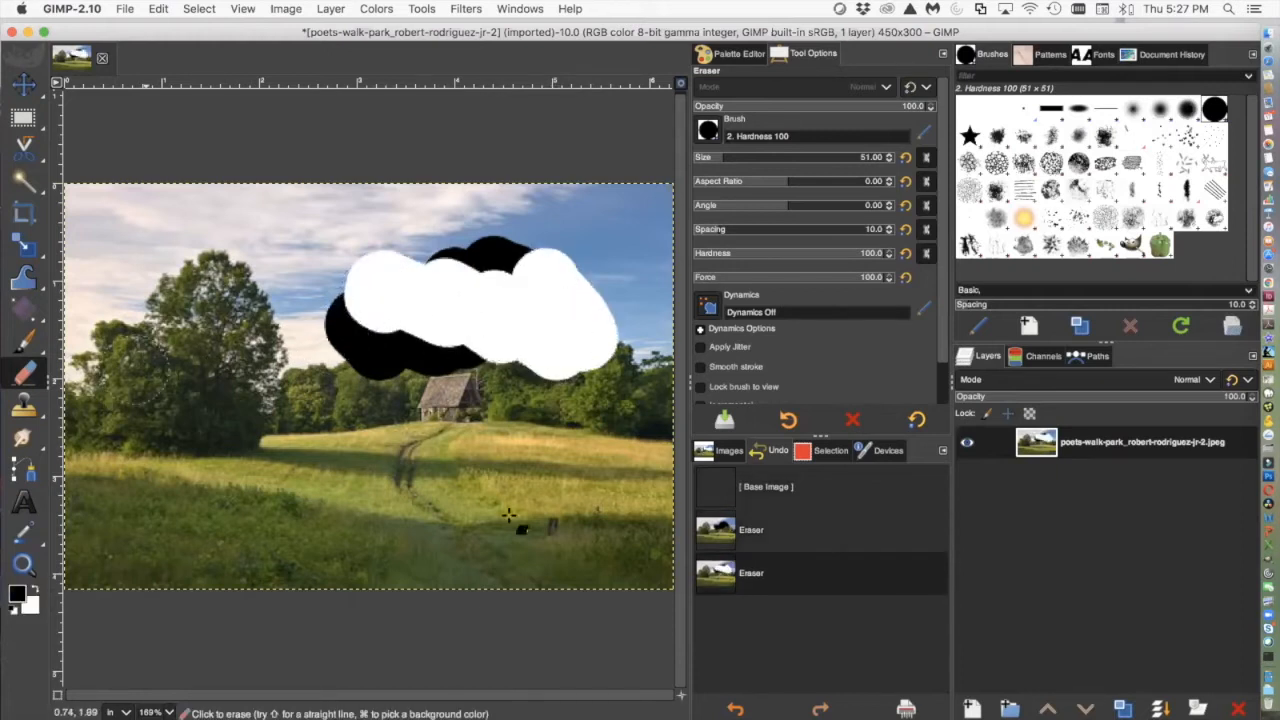
pyautogui.click(766, 487)
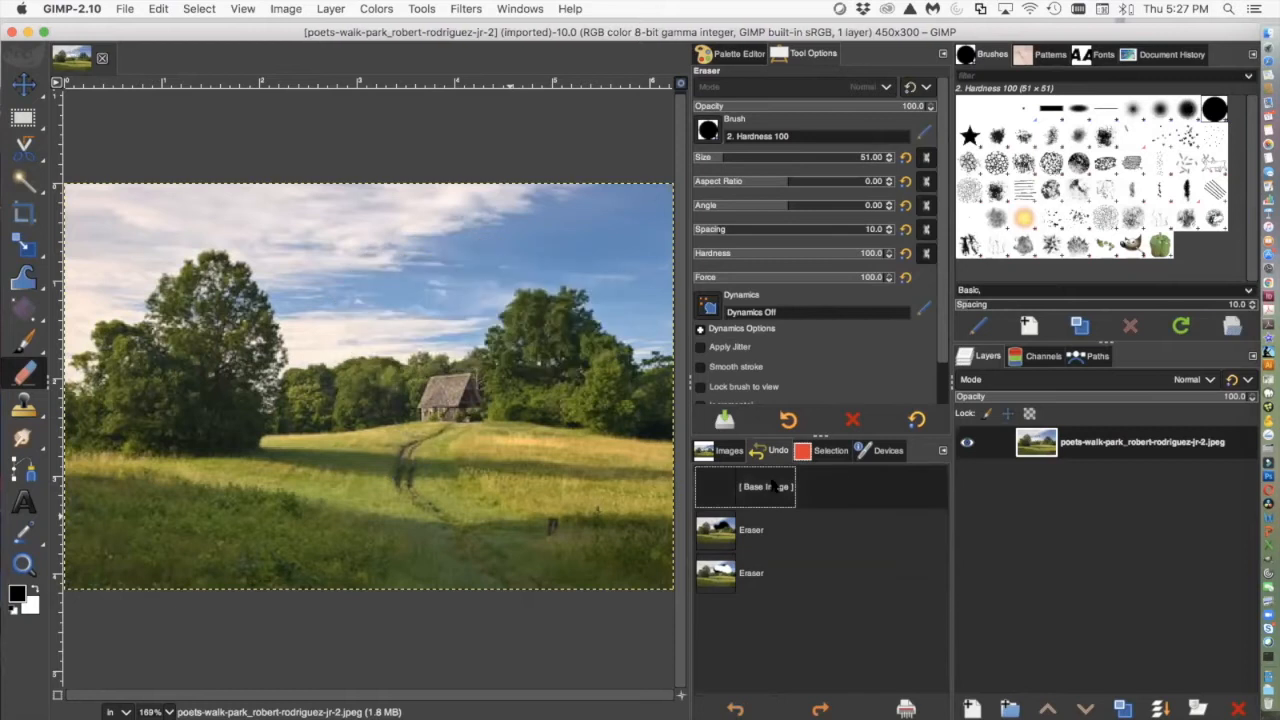
# Try to sample the barn and use the Clone tool on it with the 2. Hardness 100 brush
pyautogui.moveTo(16, 412)
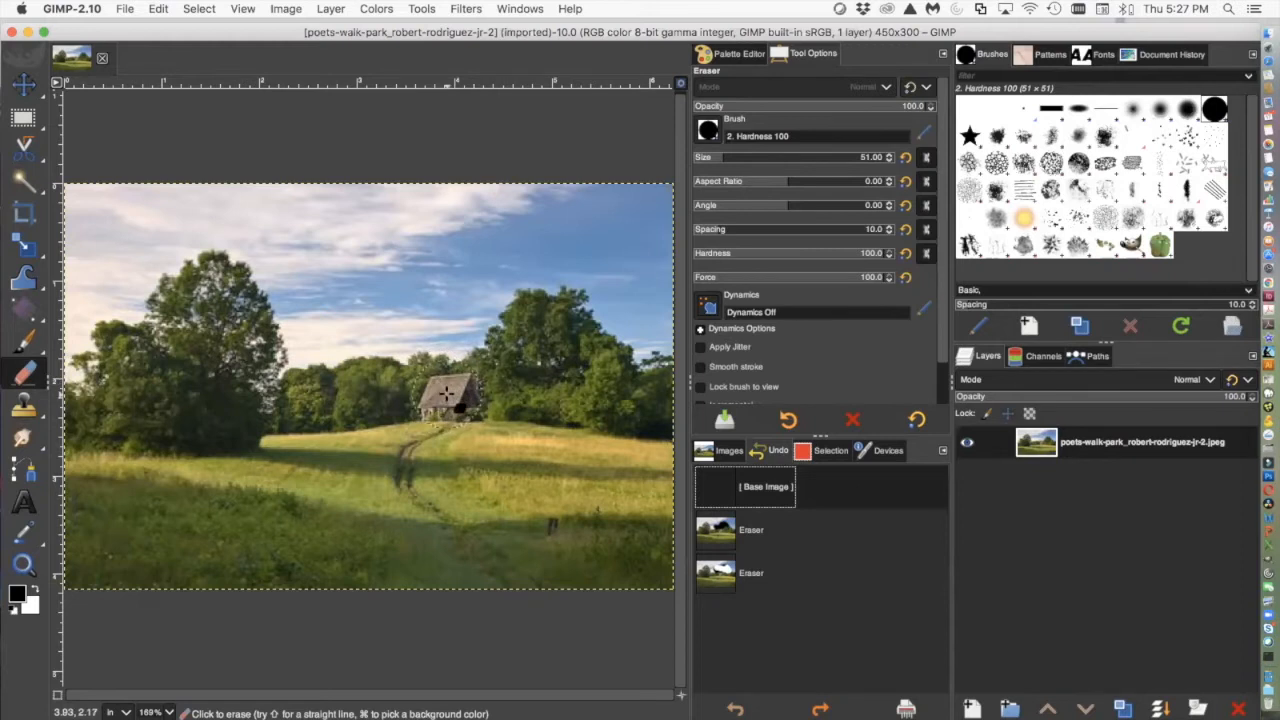
pyautogui.click(447, 394)
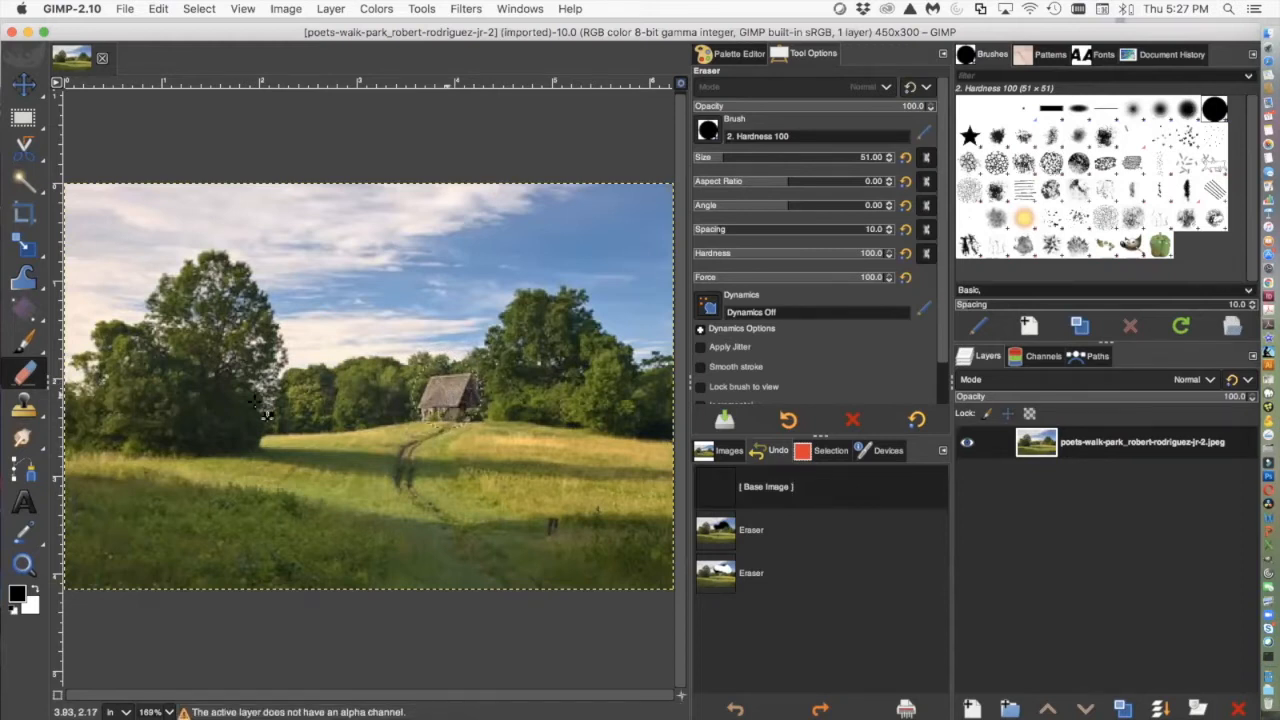
pyautogui.click(24, 404)
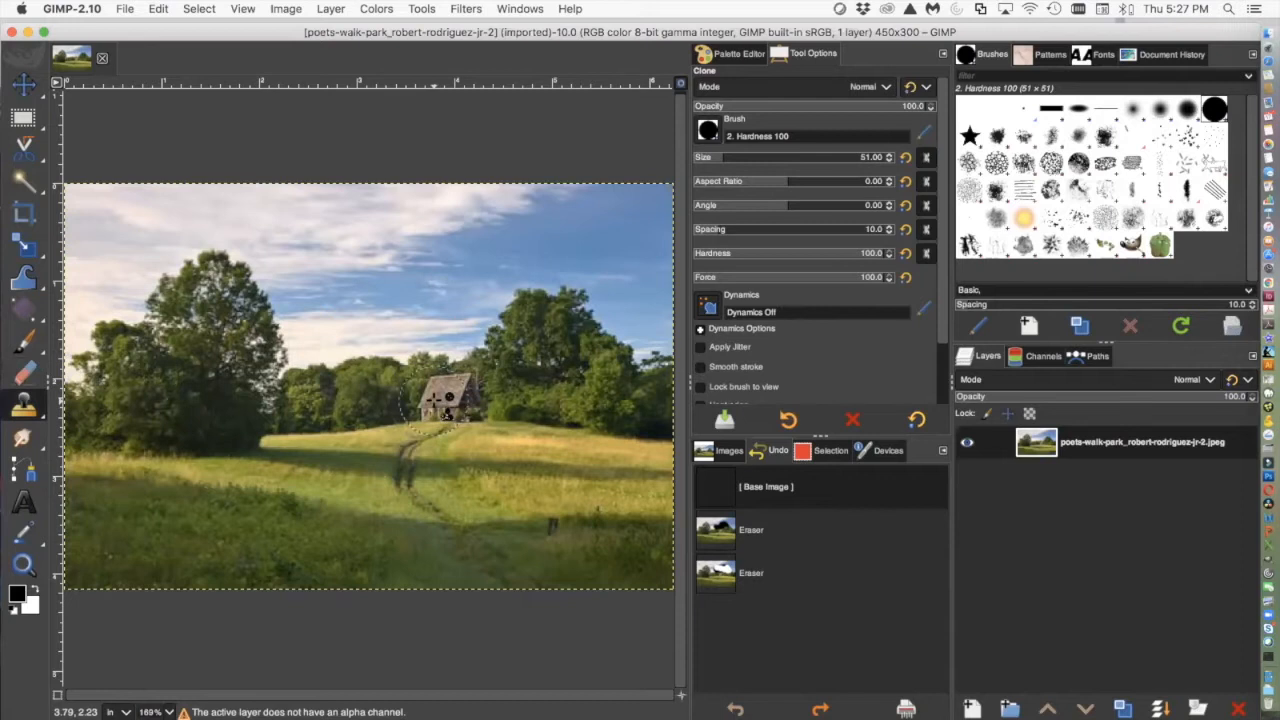
pyautogui.click(455, 405)
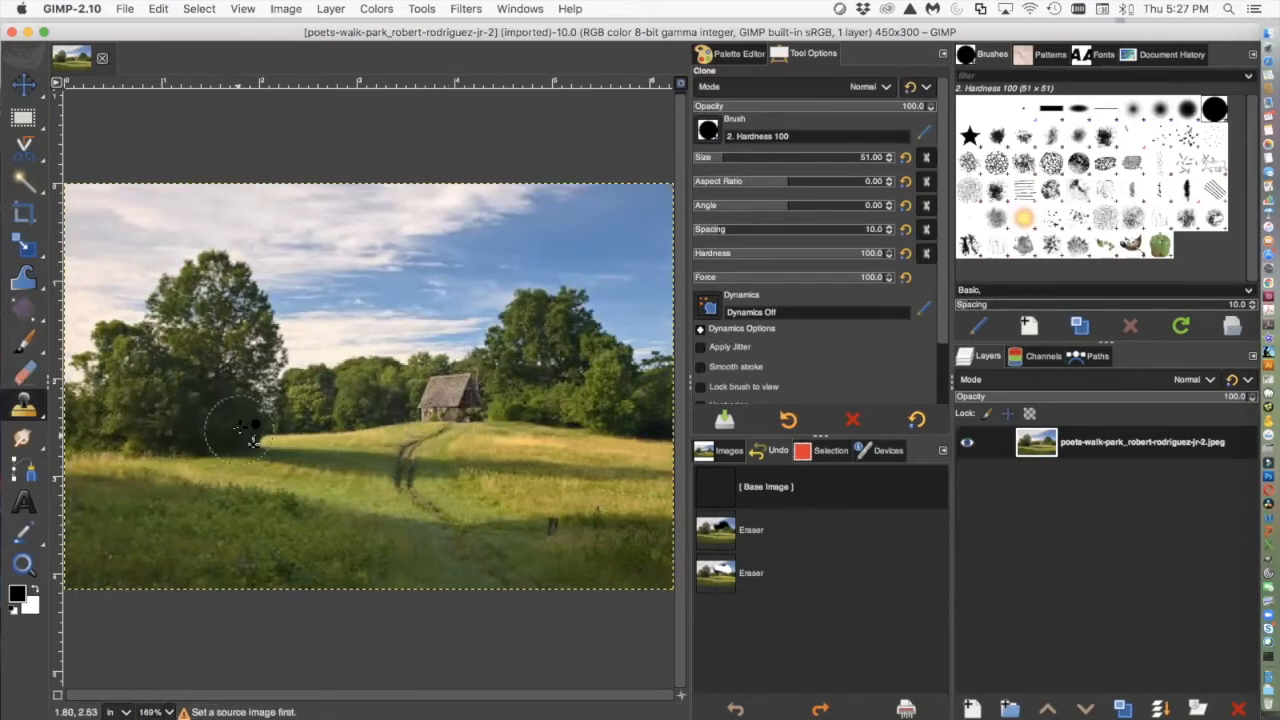
# Smudge the grass across the middle of the meadow using the Smudge tool with the 2. Hardness 100 brush at size 51
pyautogui.moveTo(20, 417)
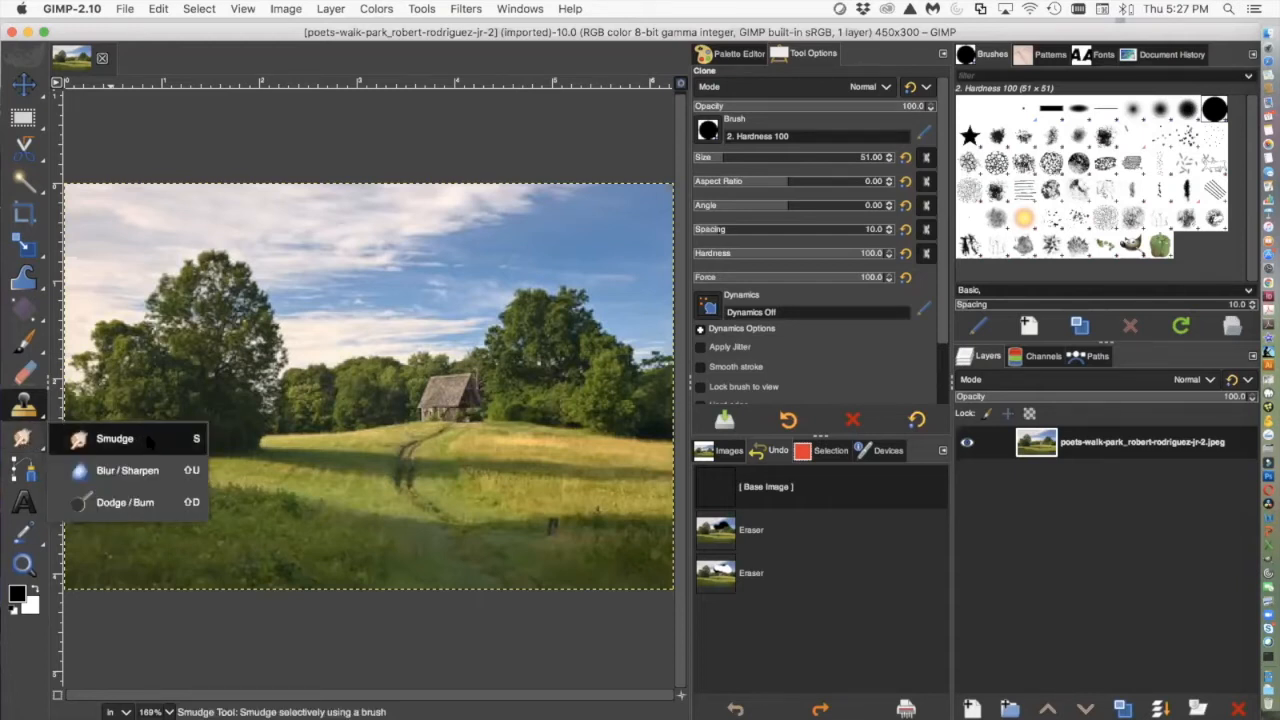
pyautogui.click(140, 441)
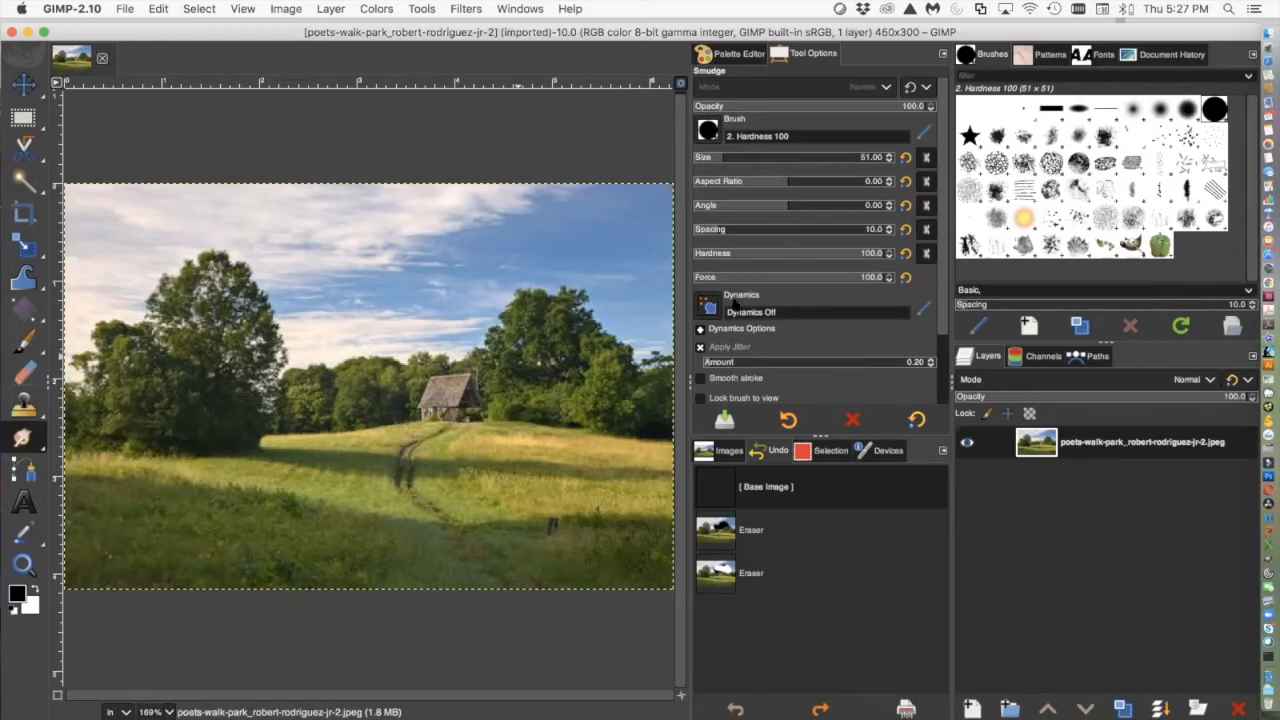
pyautogui.moveTo(22, 440)
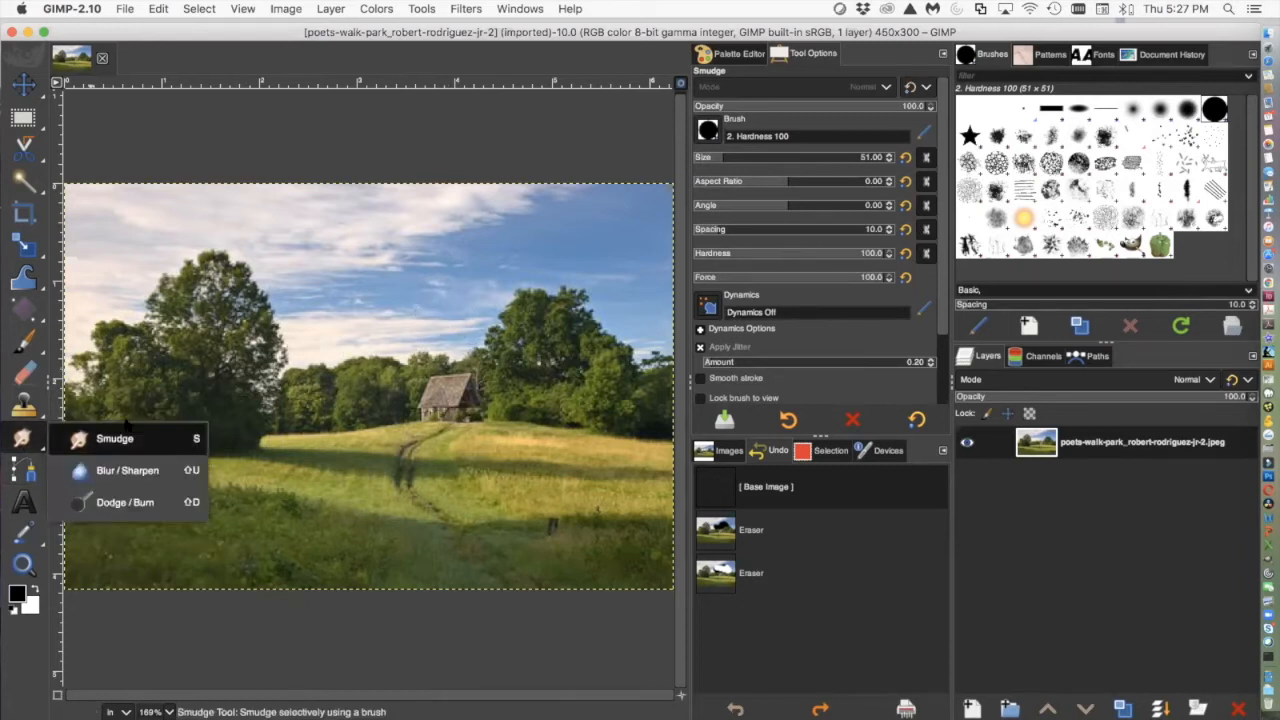
pyautogui.moveTo(238, 453)
pyautogui.mouseDown()
pyautogui.moveTo(222, 468)
pyautogui.moveTo(295, 495)
pyautogui.moveTo(537, 503)
pyautogui.moveTo(412, 508)
pyautogui.mouseUp()
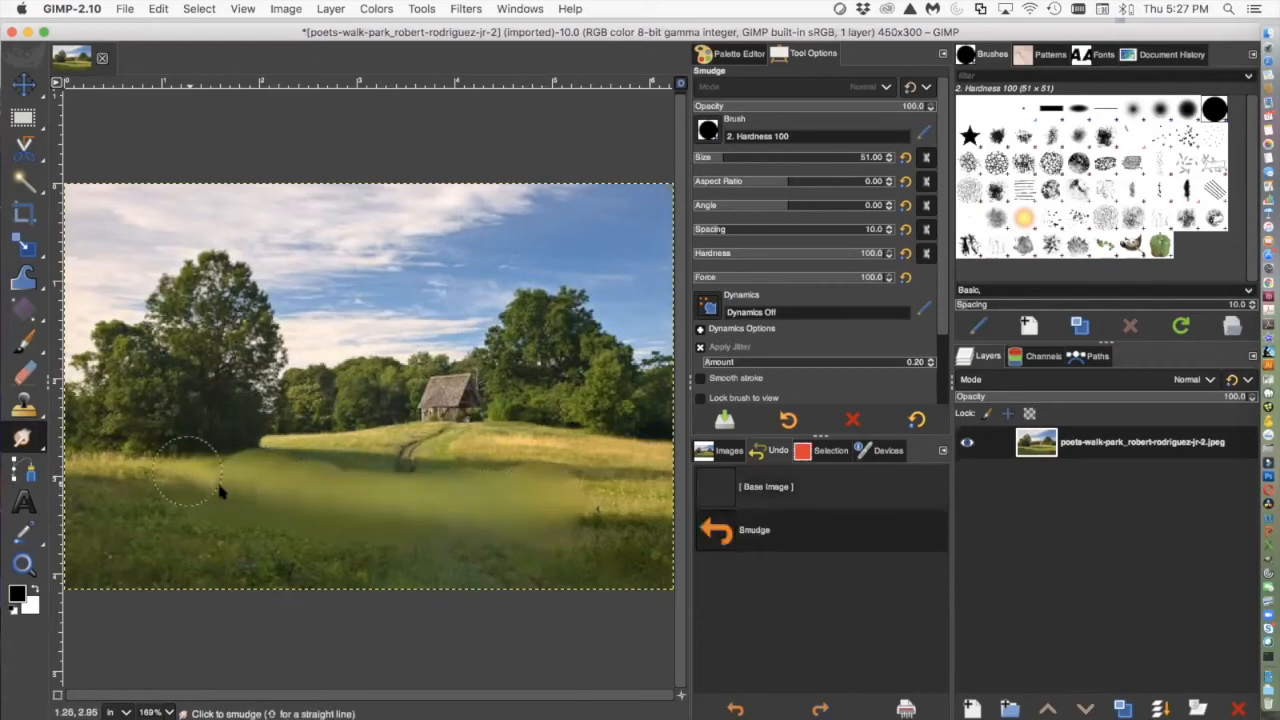
pyautogui.moveTo(222, 490); pyautogui.dragTo(160, 480)
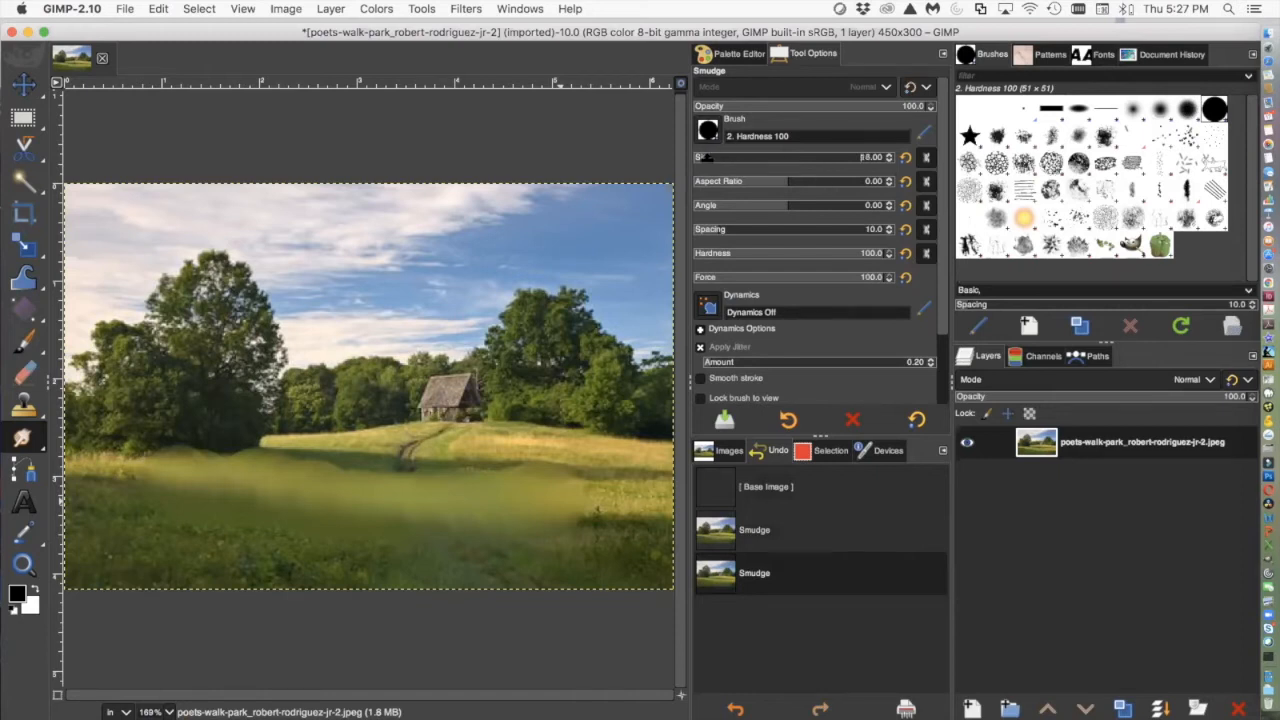
# Smudge the meadow edge below the trees beside the barn at brush size 16 and revert the photo to its base image
pyautogui.moveTo(584, 462)
pyautogui.mouseDown()
pyautogui.moveTo(640, 437)
pyautogui.moveTo(565, 420)
pyautogui.mouseUp()
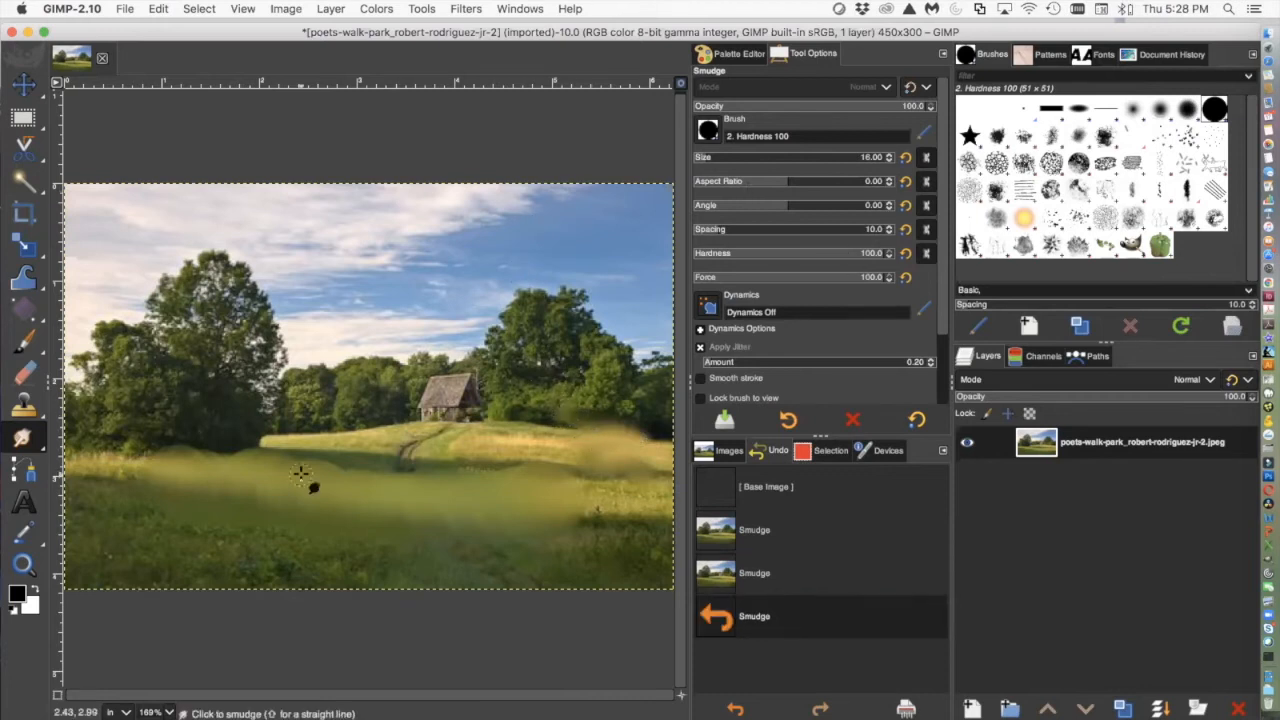
pyautogui.click(709, 480)
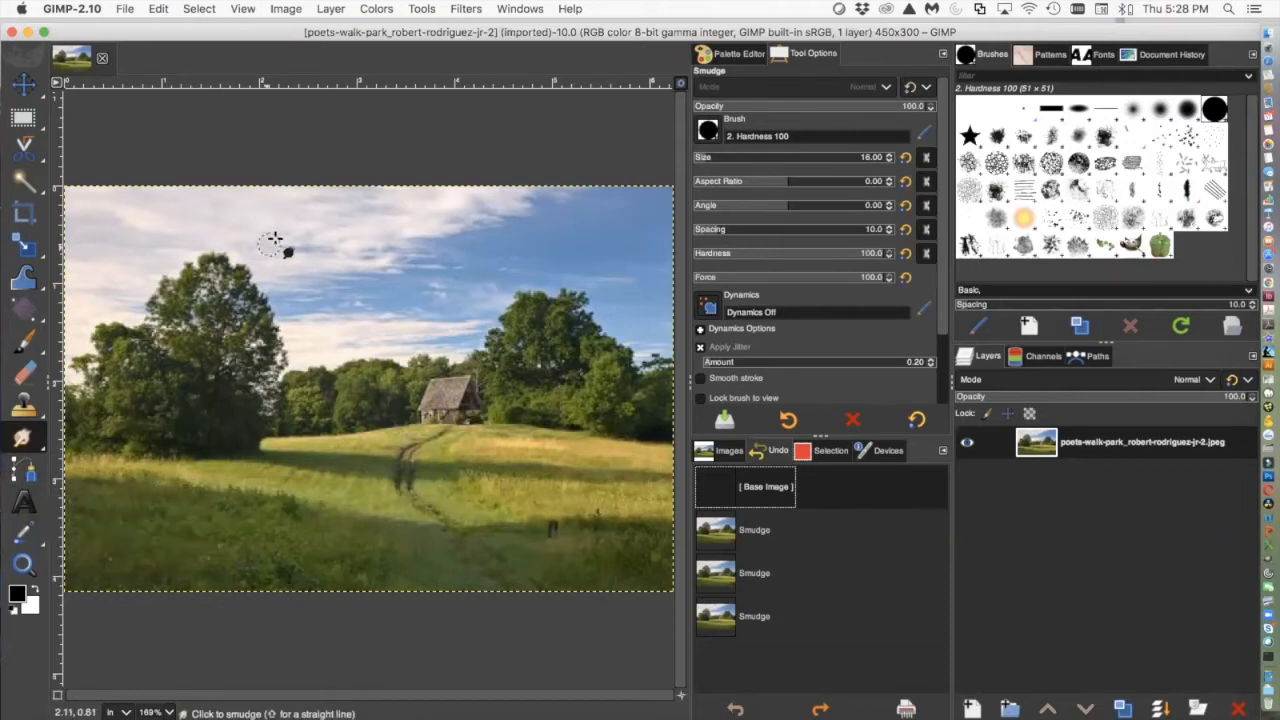
# Add the text "SKY" over the sky beside the tall tree in Neretto Sans Oblique at 243 px
pyautogui.click(24, 503)
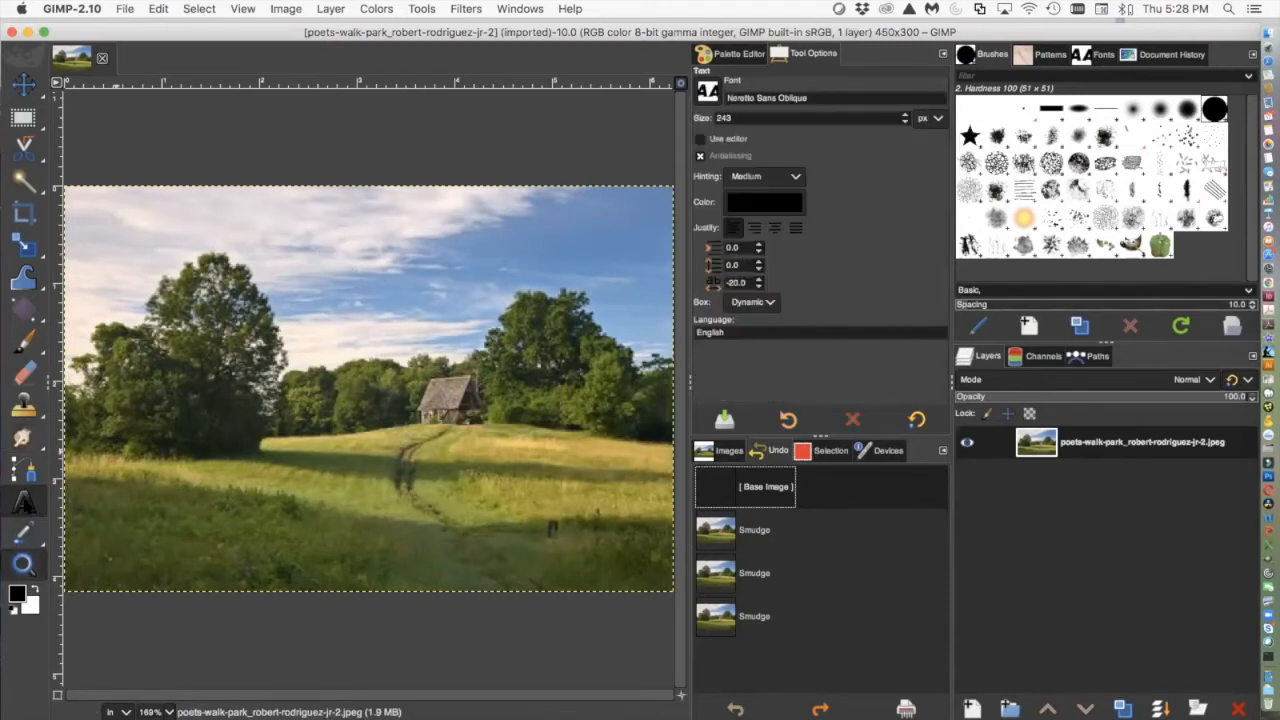
pyautogui.click(300, 265)
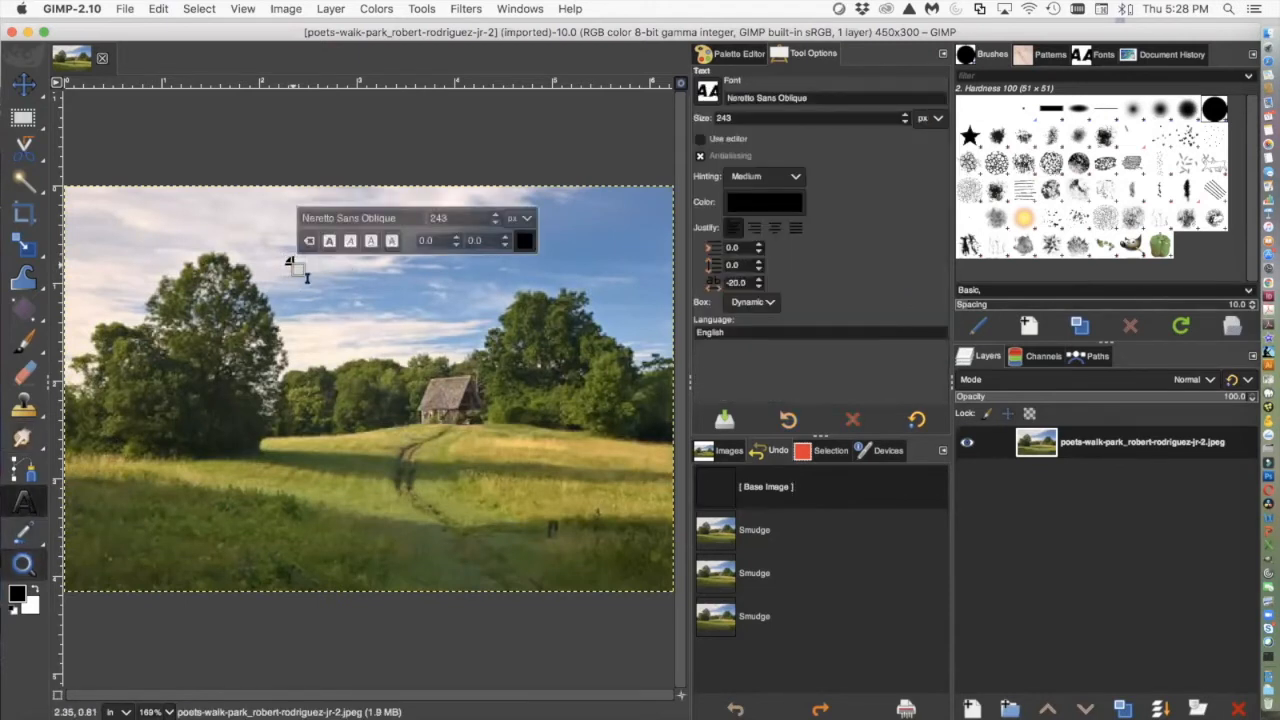
pyautogui.write('SKY')
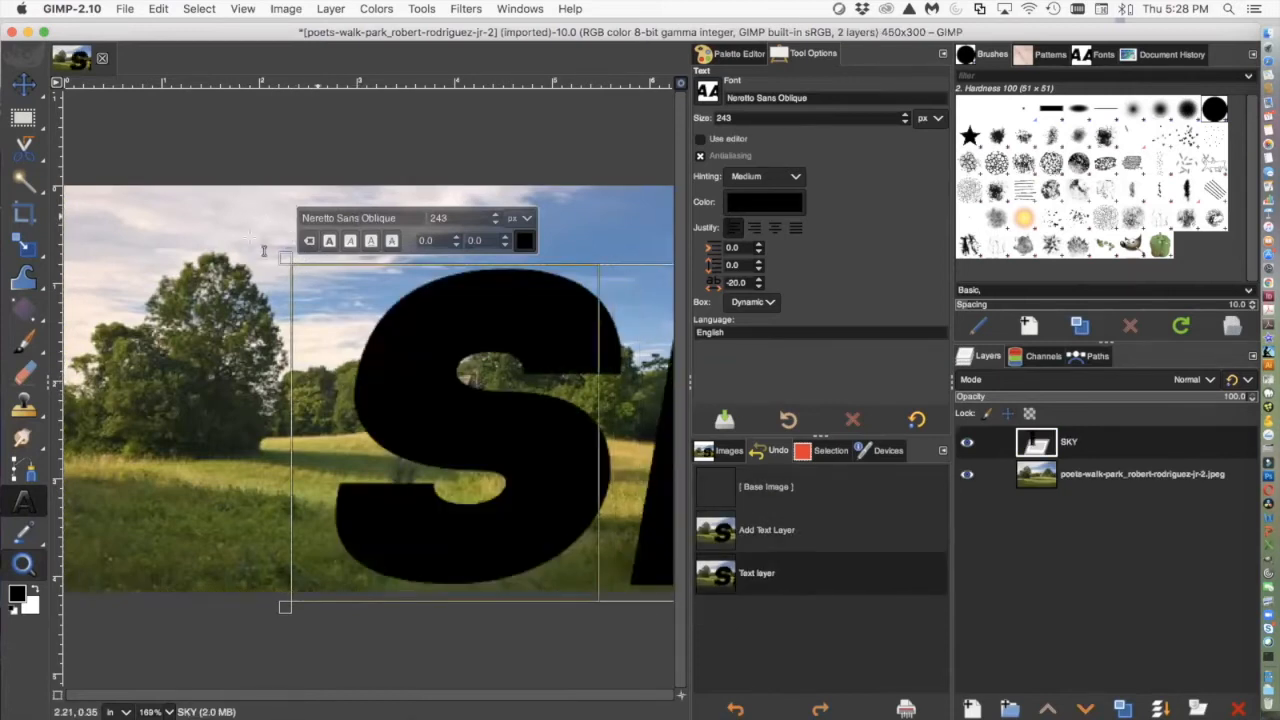
# Set the size of each letter of the SKY text to 40 px, one letter after another
pyautogui.doubleClick(425, 217)
pyautogui.write('40')
pyautogui.press('Return')
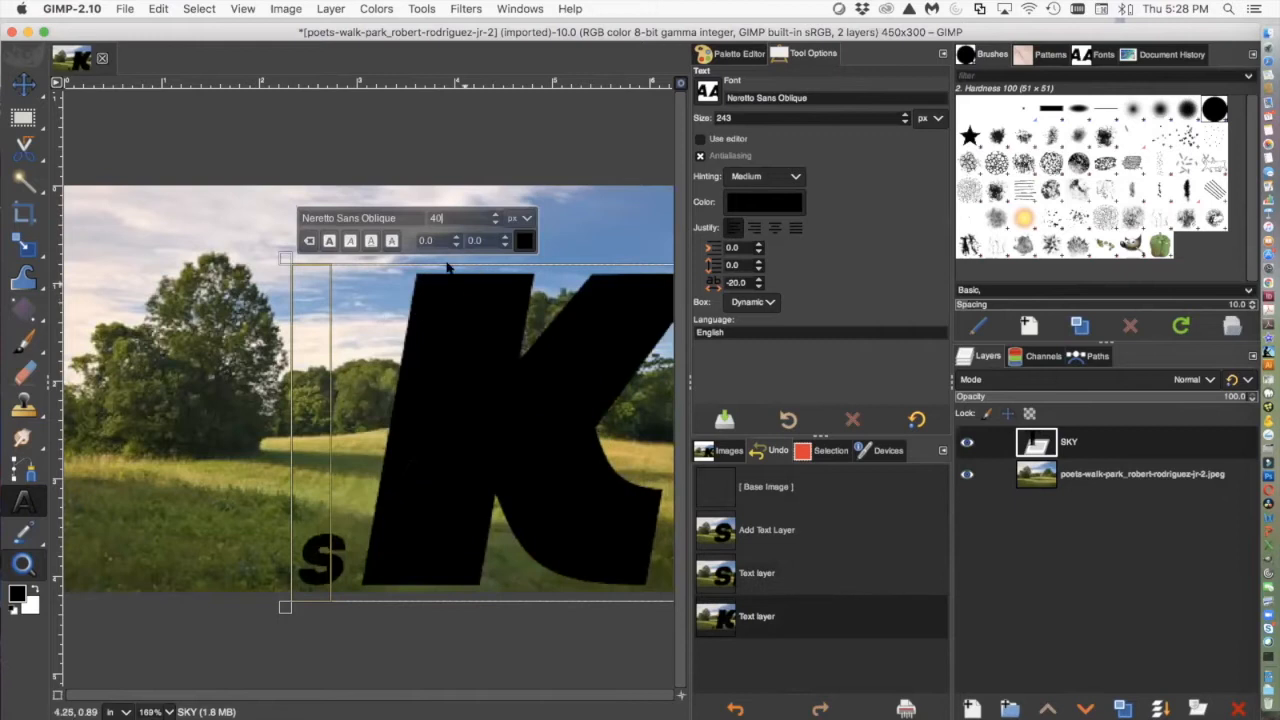
pyautogui.click(621, 377)
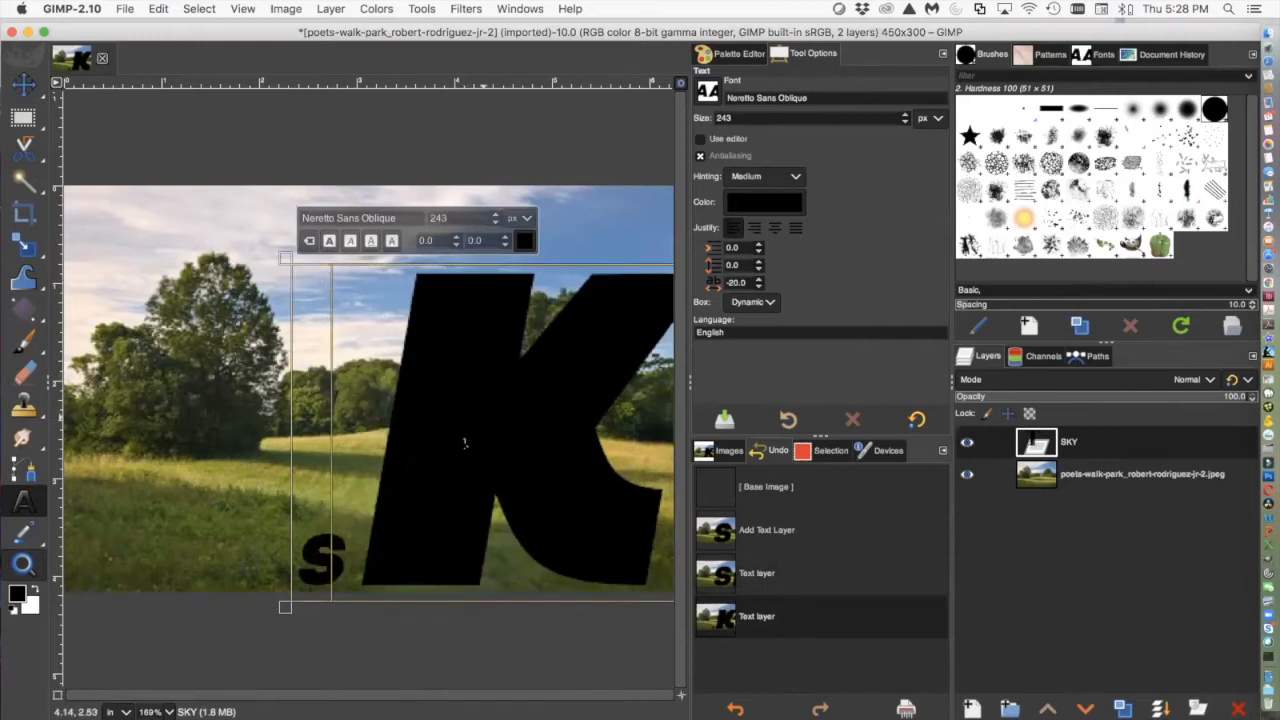
pyautogui.moveTo(449, 217); pyautogui.dragTo(418, 218)
pyautogui.write('40')
pyautogui.press('Return')
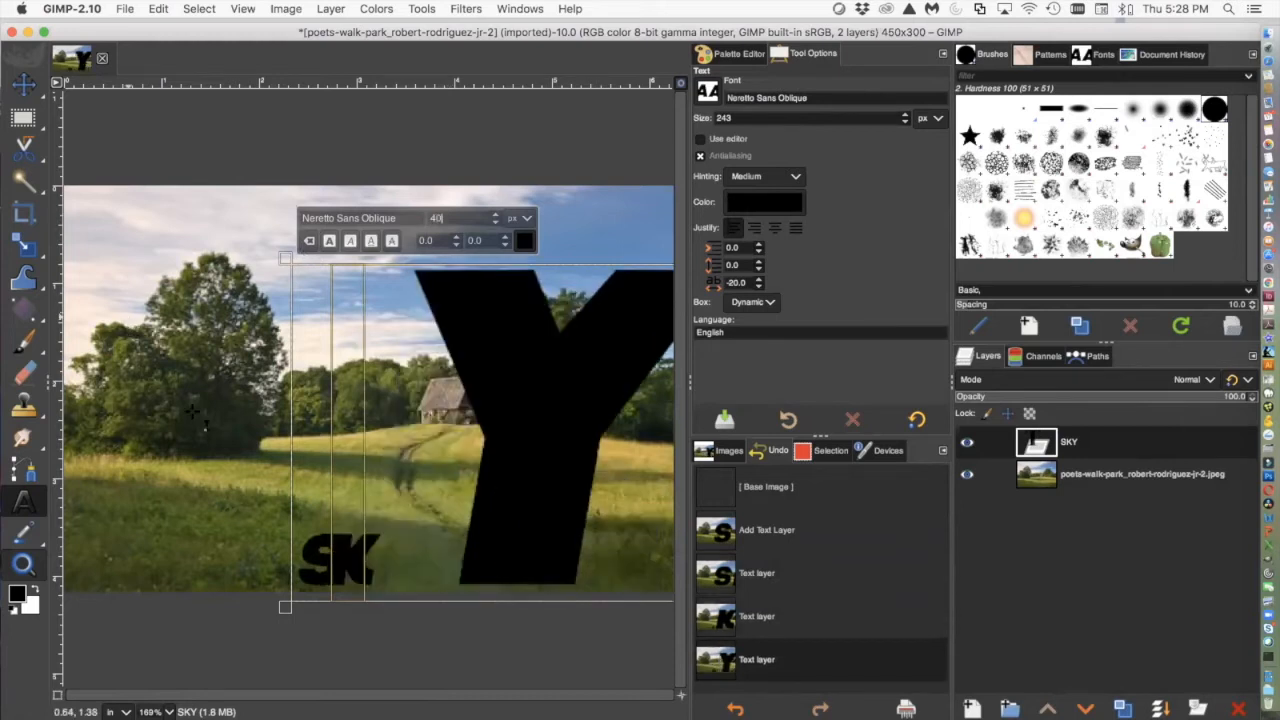
pyautogui.moveTo(622, 345); pyautogui.dragTo(428, 357)
pyautogui.moveTo(466, 216); pyautogui.dragTo(401, 218)
pyautogui.write('40')
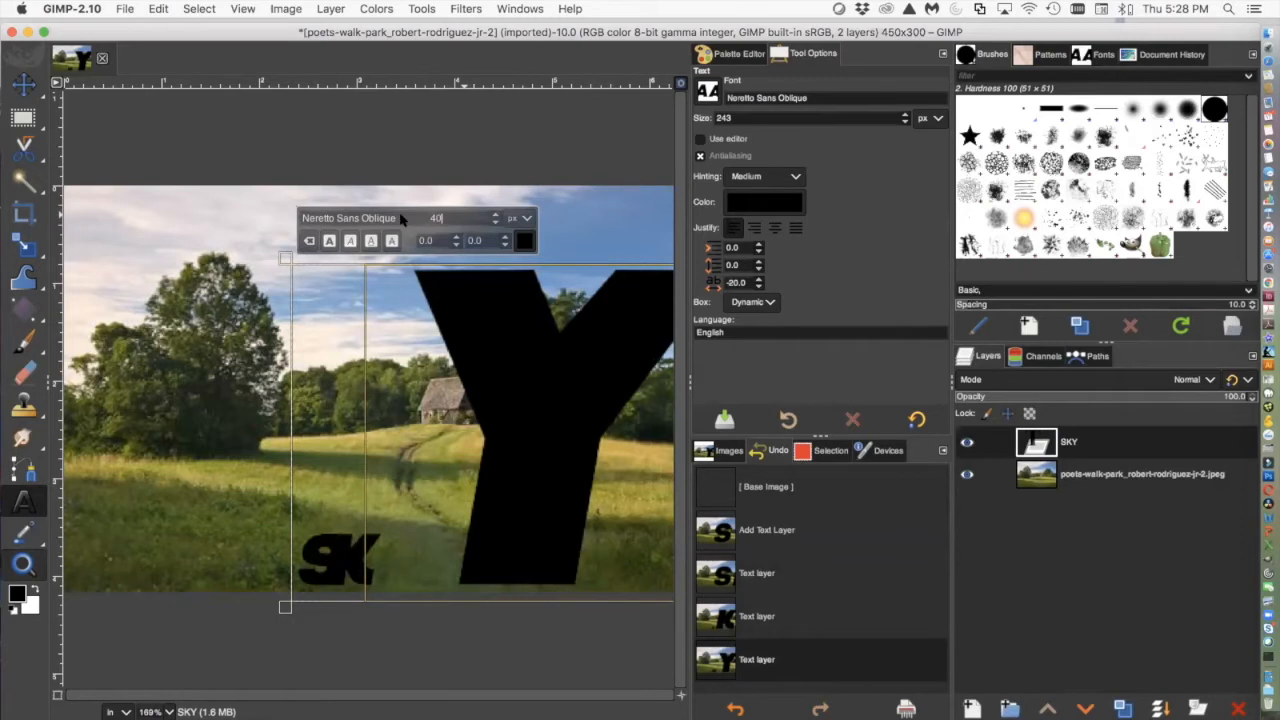
pyautogui.press('Return')
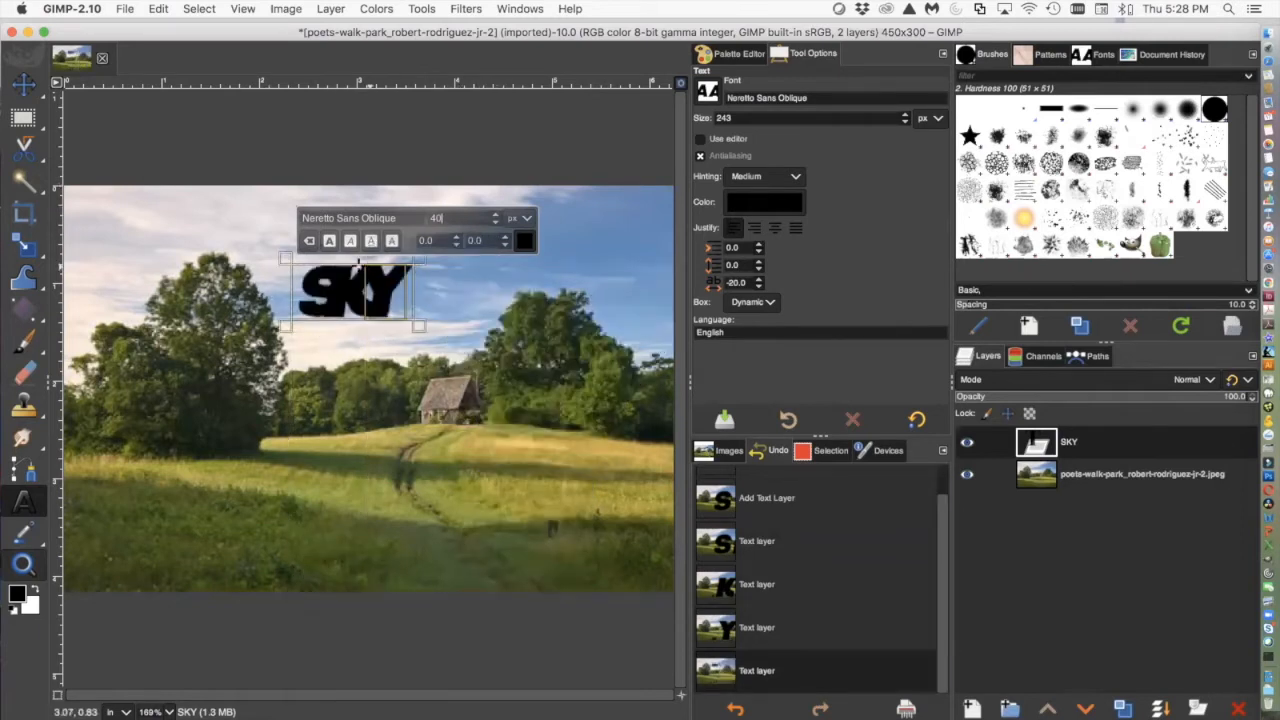
# Set the kerning of the whole SKY text to 21.0 and revert the photo to its base image
pyautogui.click(367, 290)
pyautogui.moveTo(303, 281); pyautogui.dragTo(442, 291)
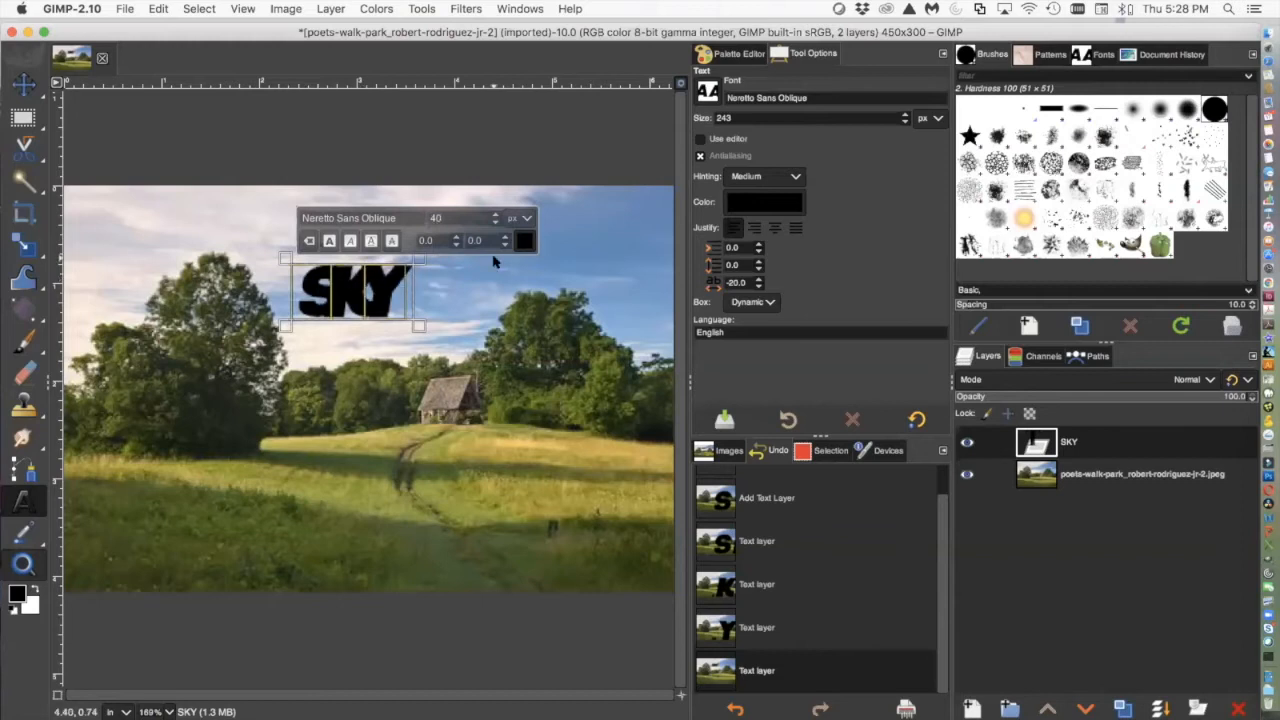
pyautogui.click(504, 237)
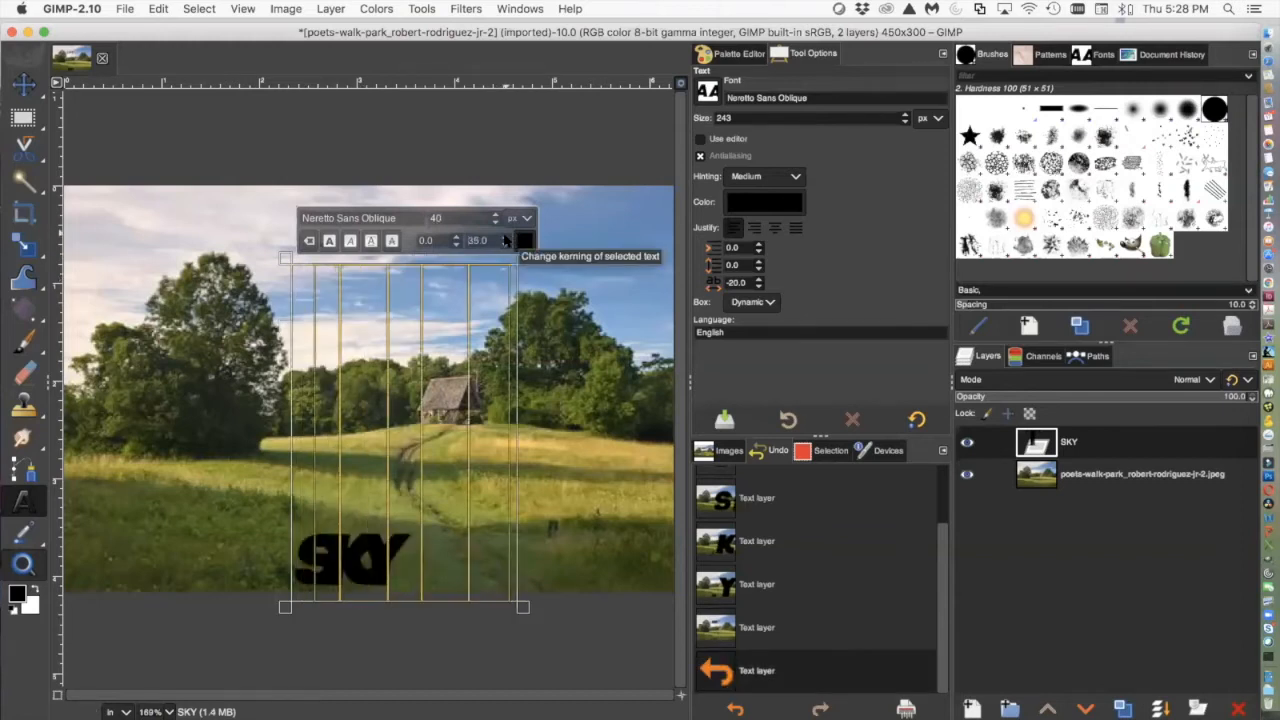
pyautogui.click(505, 245)
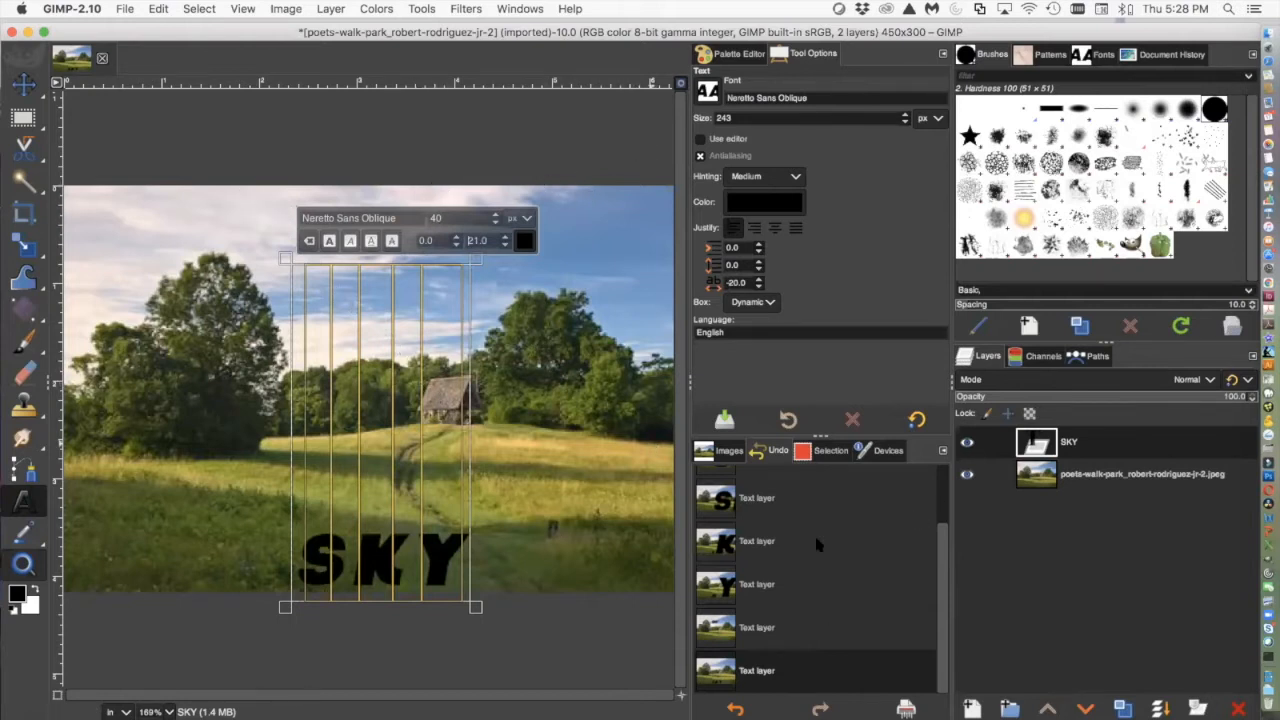
pyautogui.scroll(5, 935, 530)
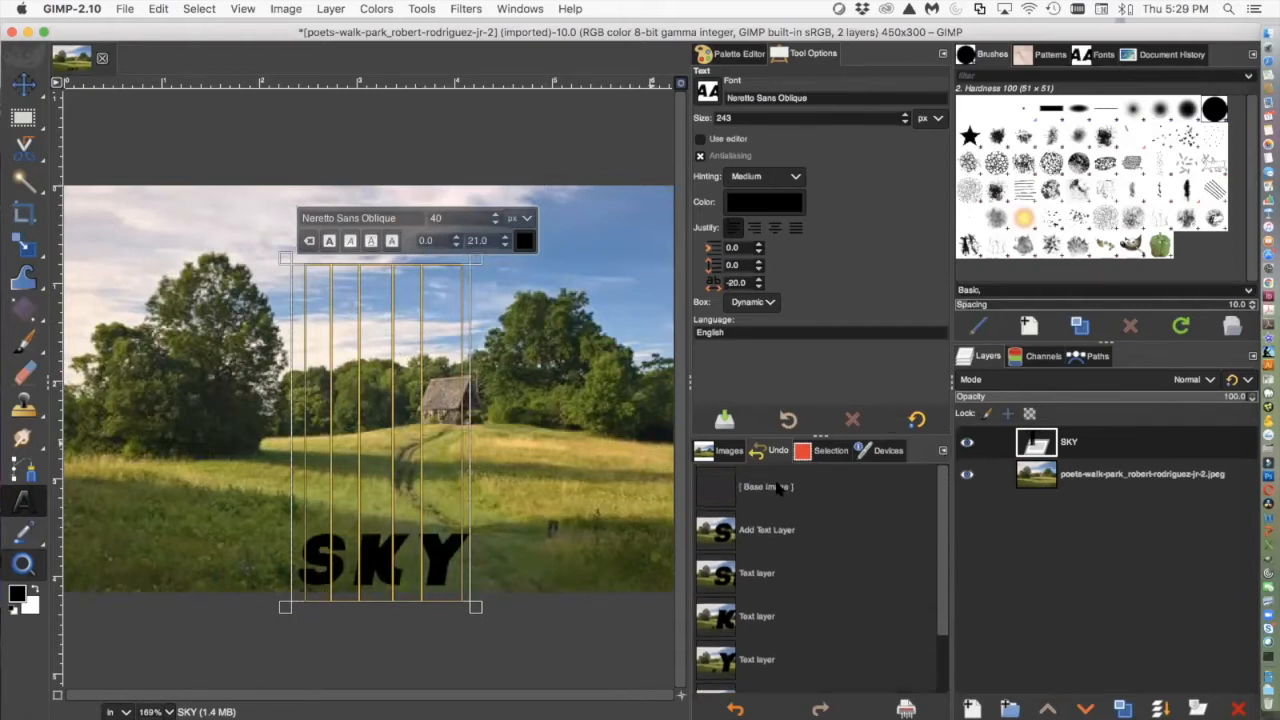
pyautogui.click(766, 487)
# Sample the blue of the sky with the Color Picker as the background color and as the foreground color
pyautogui.moveTo(22, 530)
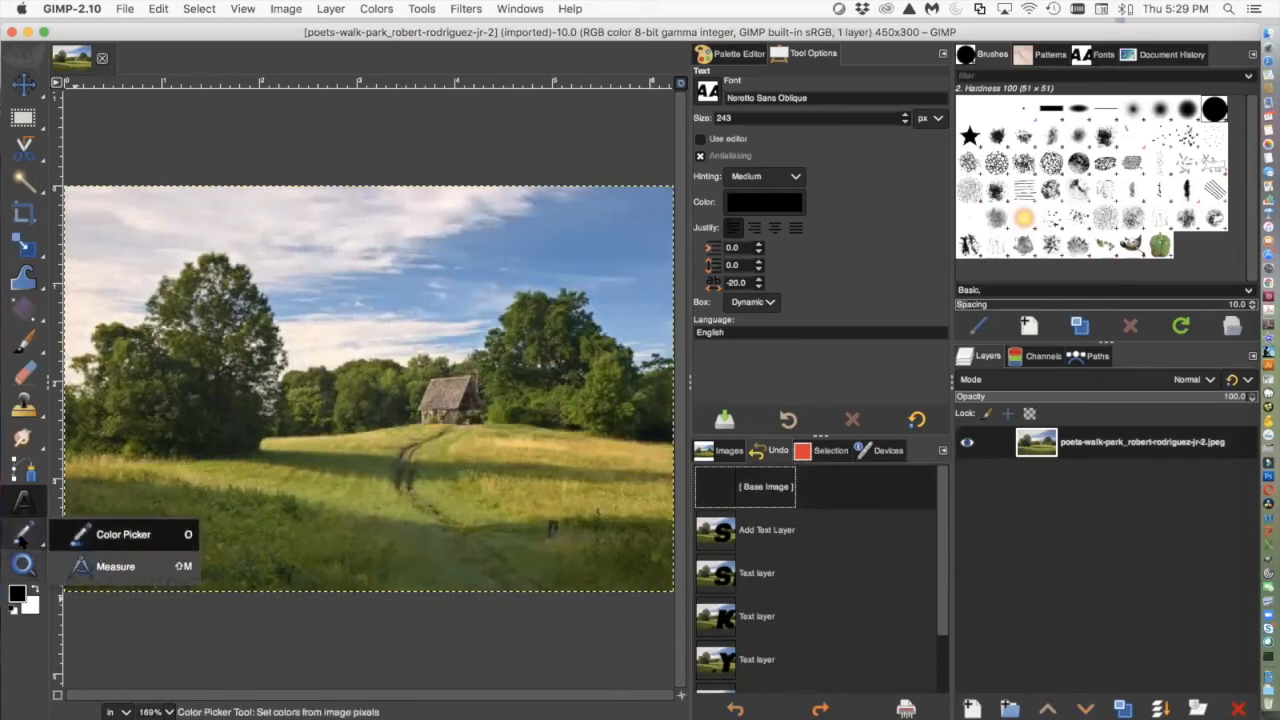
pyautogui.click(22, 533)
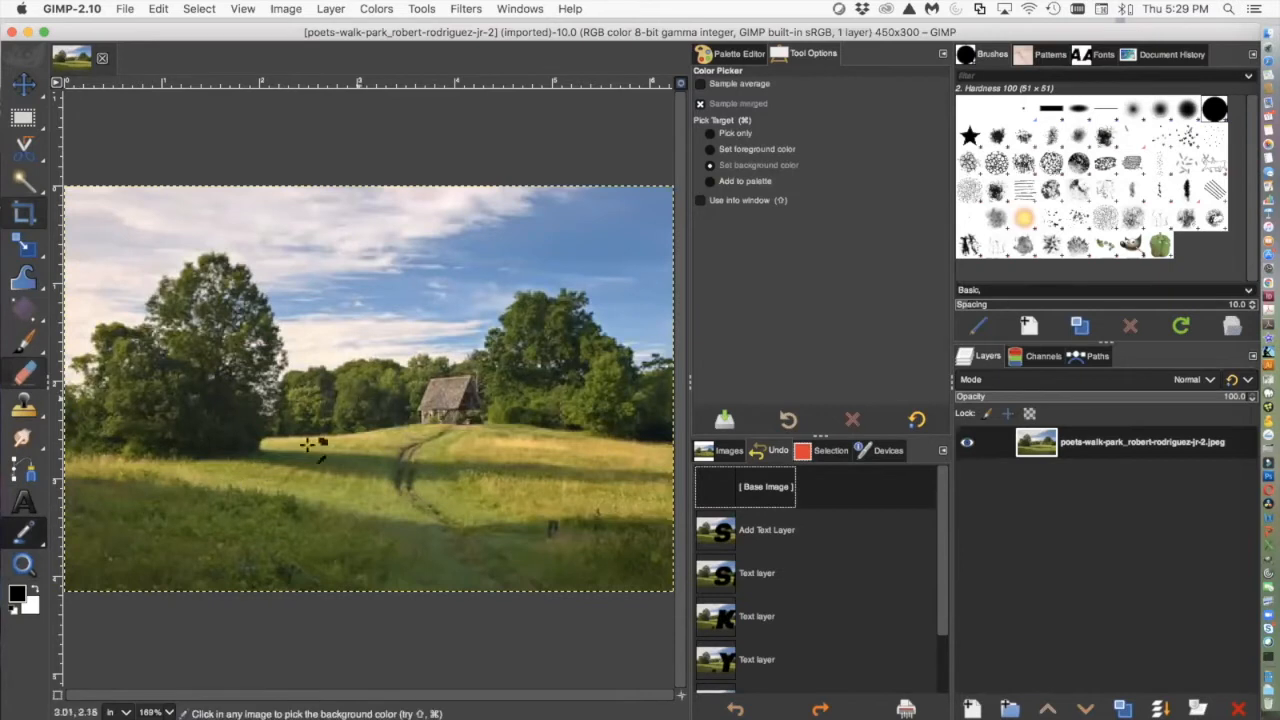
pyautogui.click(582, 217)
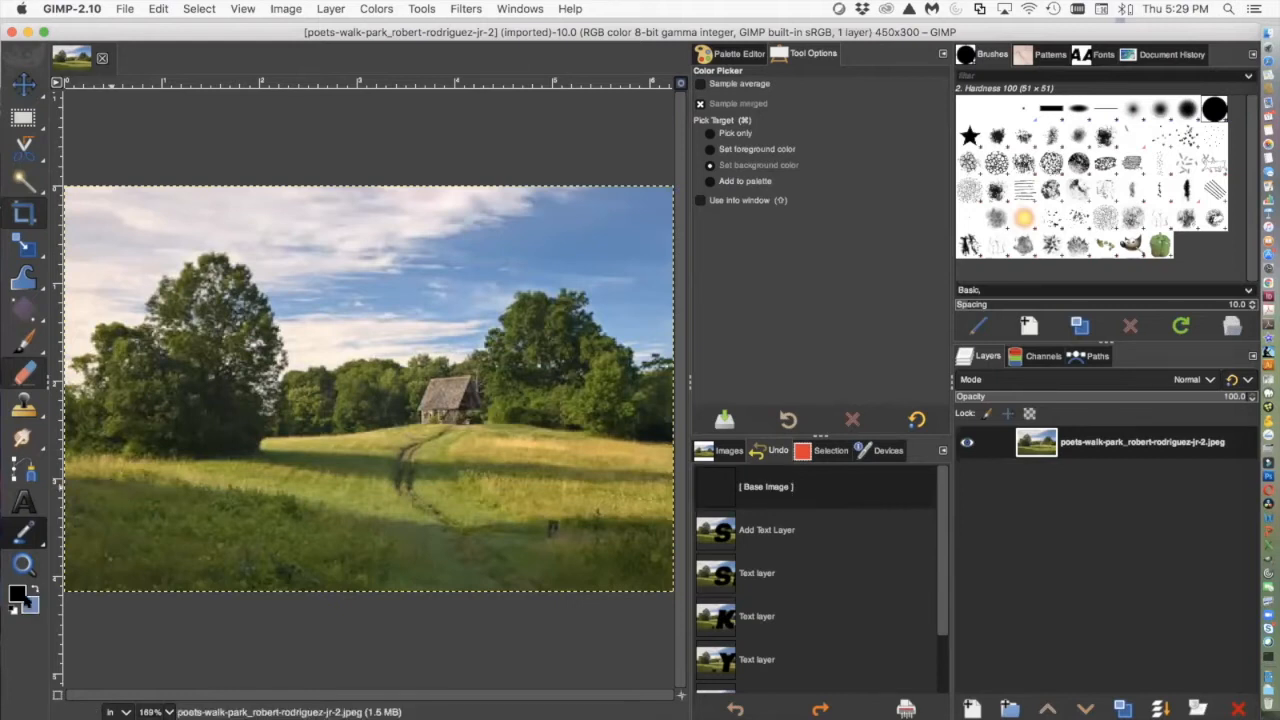
pyautogui.click(712, 149)
pyautogui.click(608, 230)
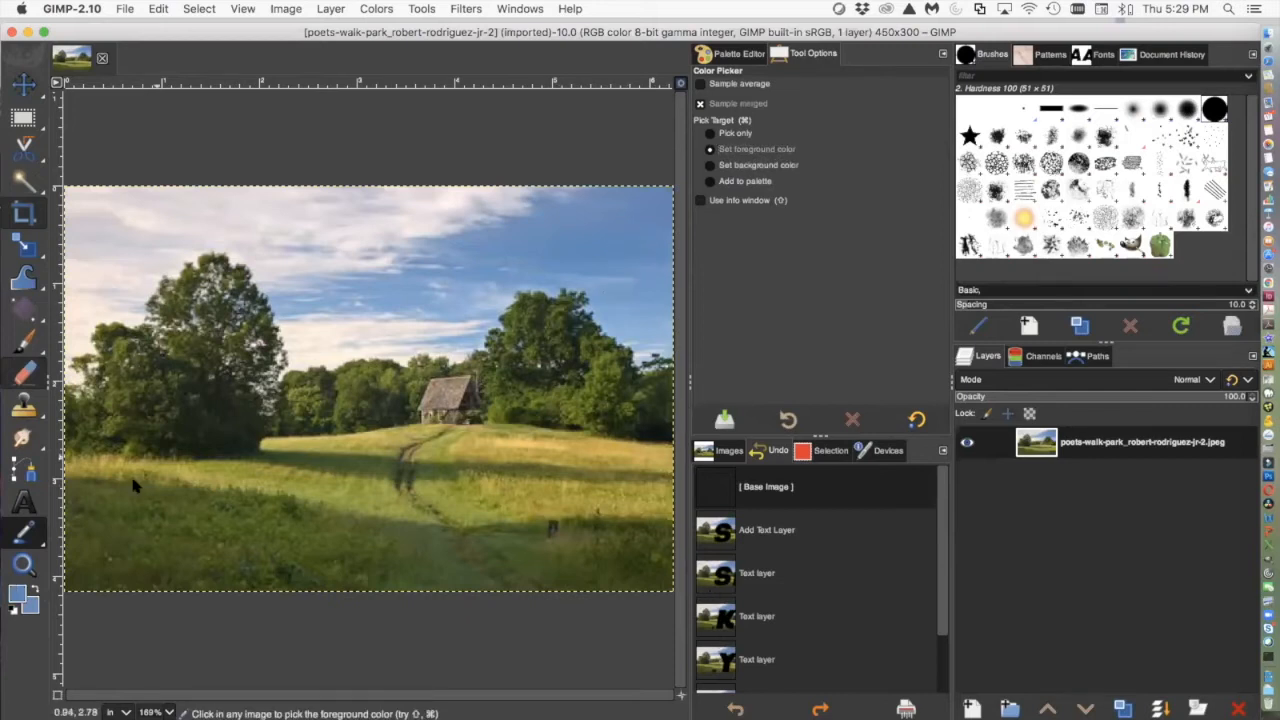
# Change the foreground color to a muted greyish blue in the color chooser
pyautogui.click(16, 596)
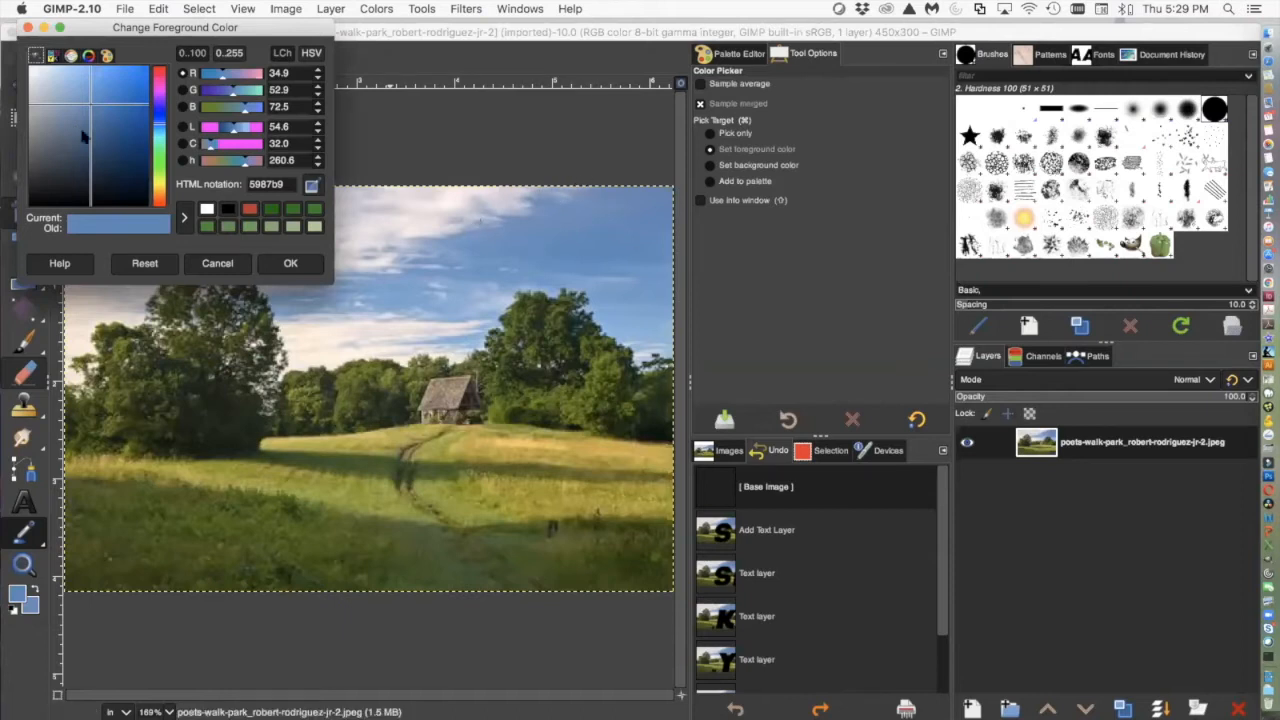
pyautogui.moveTo(92, 104); pyautogui.dragTo(169, 199)
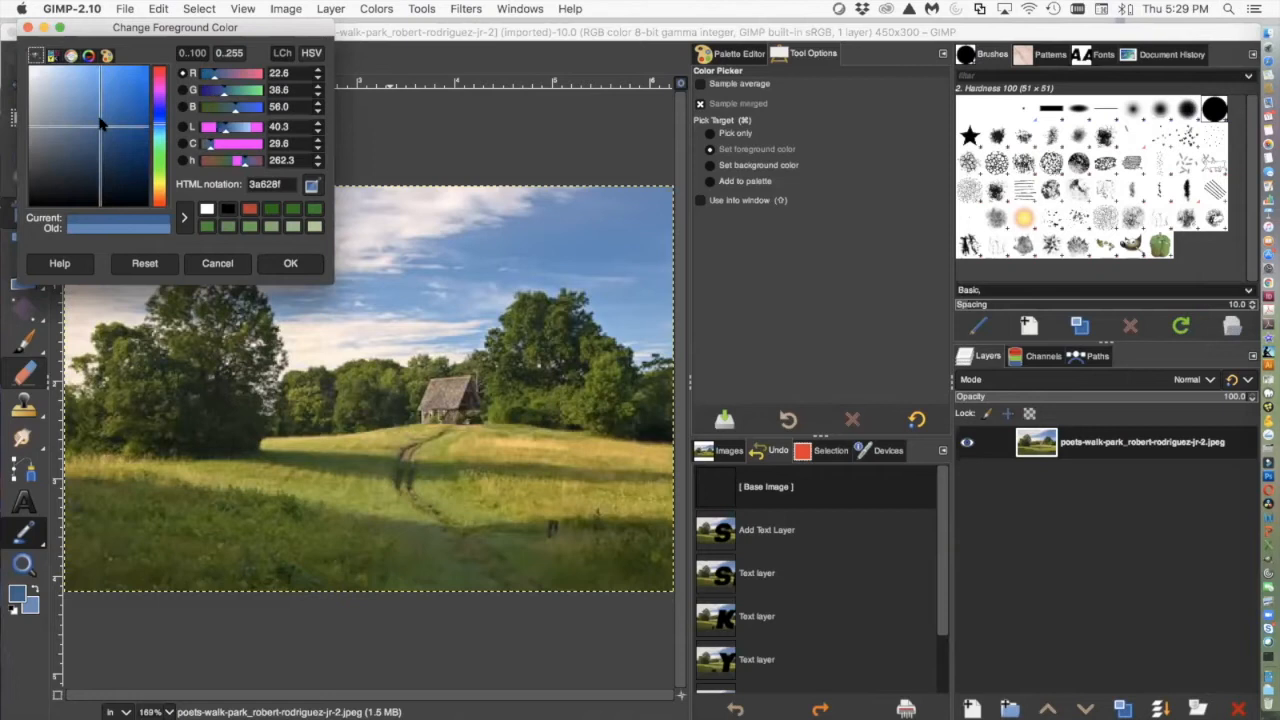
pyautogui.click(88, 118)
pyautogui.click(290, 263)
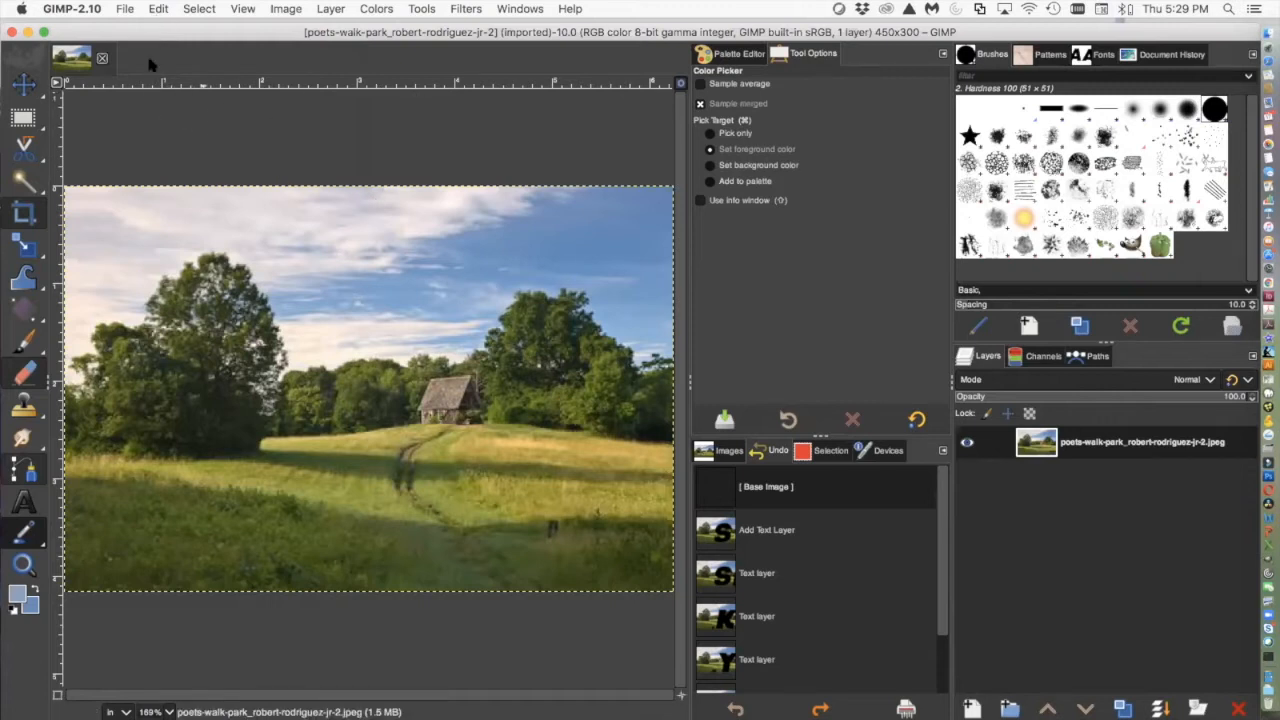
pyautogui.moveTo(113, 40); pyautogui.dragTo(118, 60)
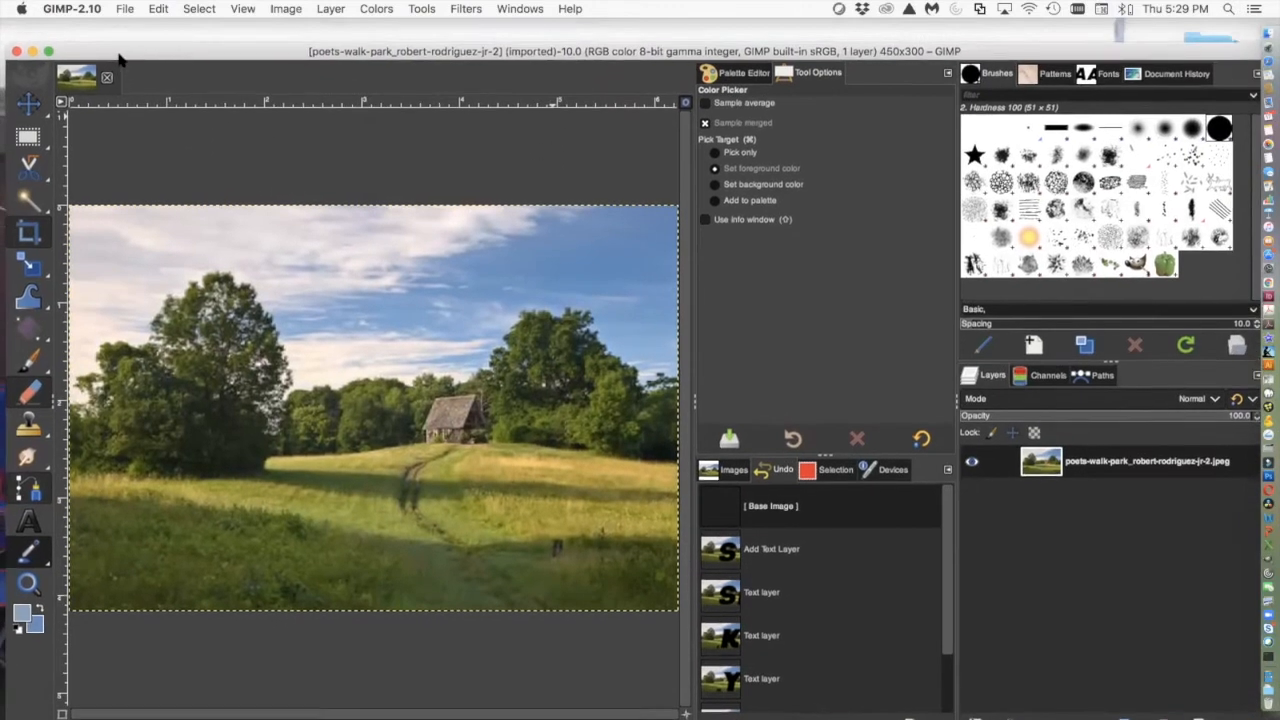
pyautogui.click(1266, 620)
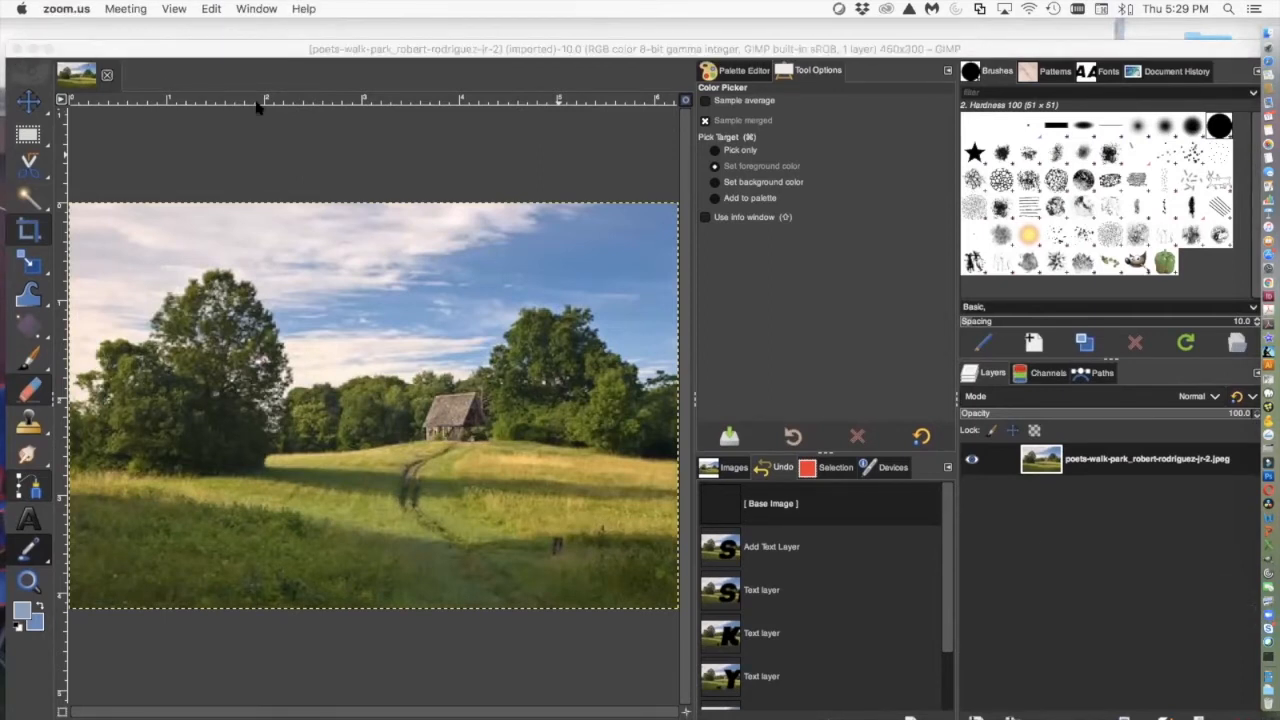
pyautogui.moveTo(222, 55); pyautogui.dragTo(200, 33)
pyautogui.click(860, 160)
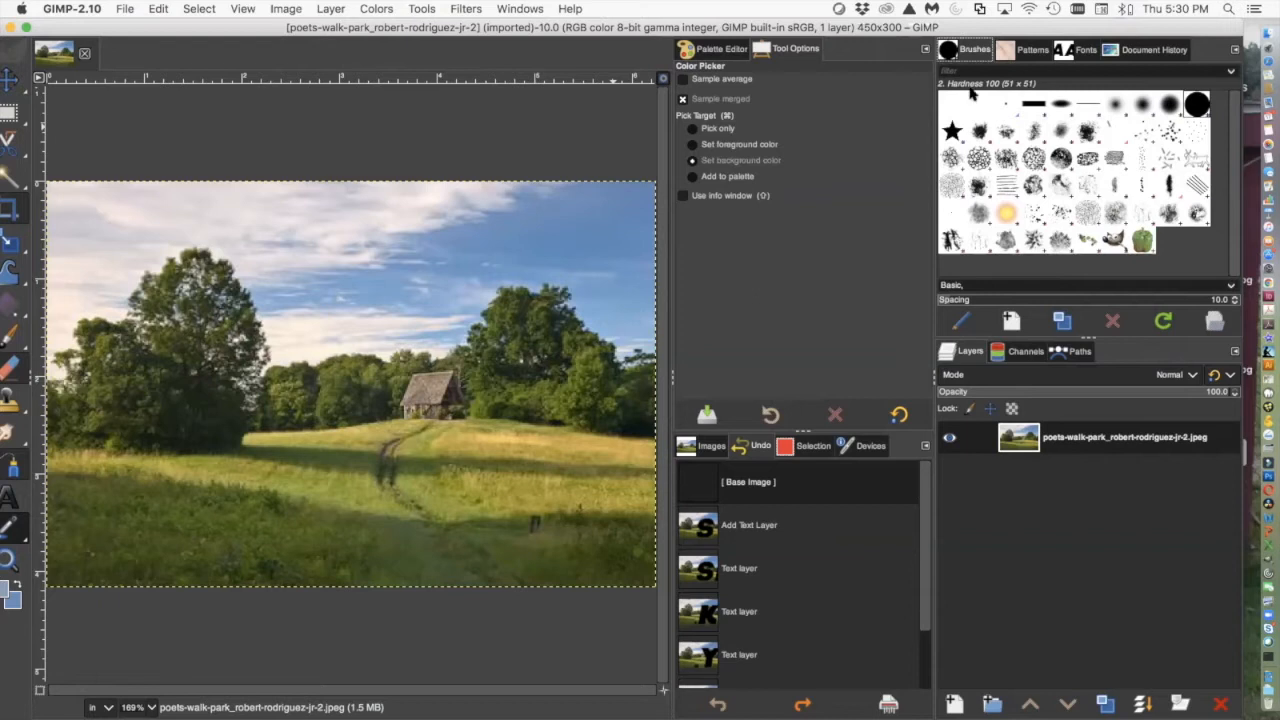
# Try out the 1. Pixel, 2. Hardness 100, 2. Hardness 075 and Acrylic 05 #2 brushes
pyautogui.click(1006, 105)
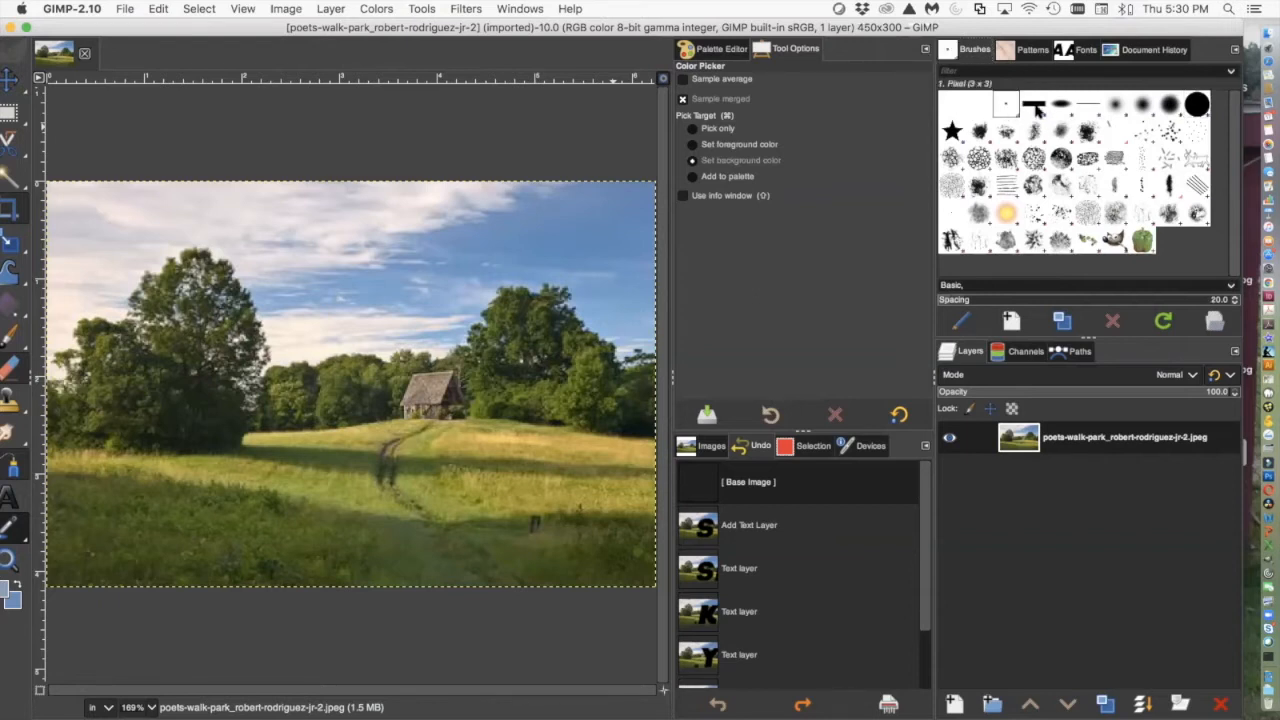
pyautogui.click(1196, 104)
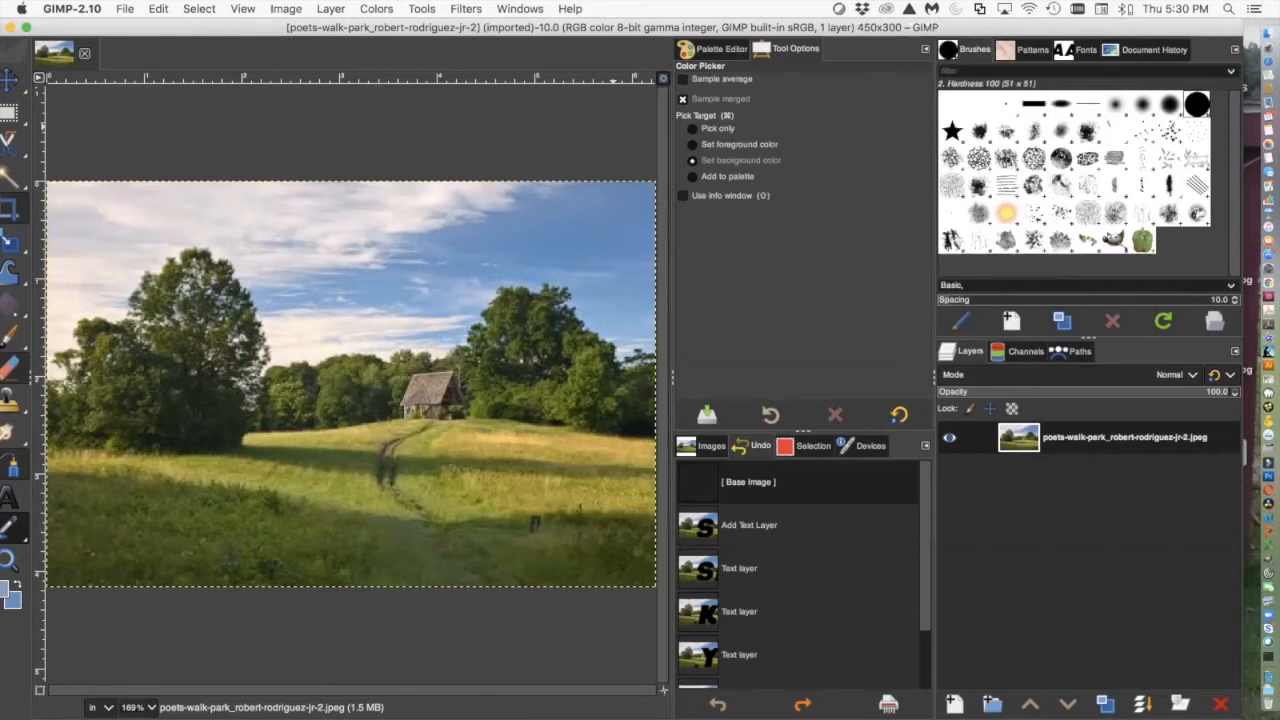
pyautogui.click(1169, 104)
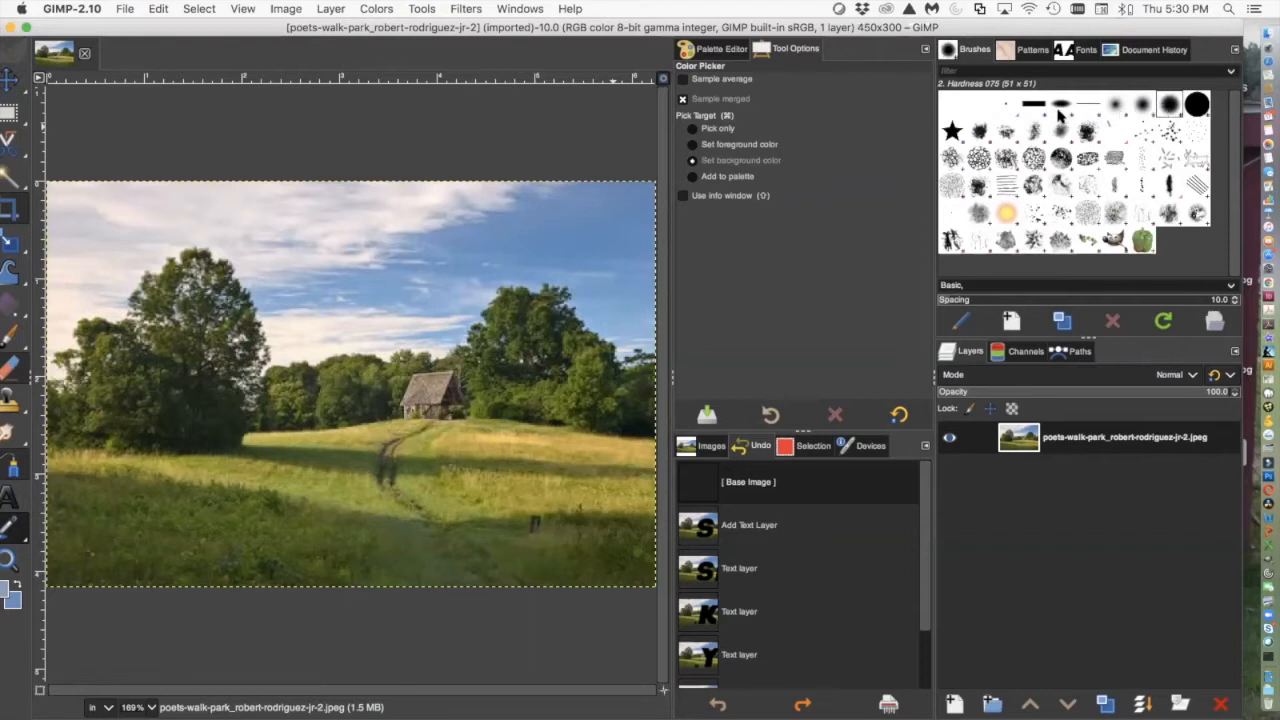
pyautogui.click(1088, 132)
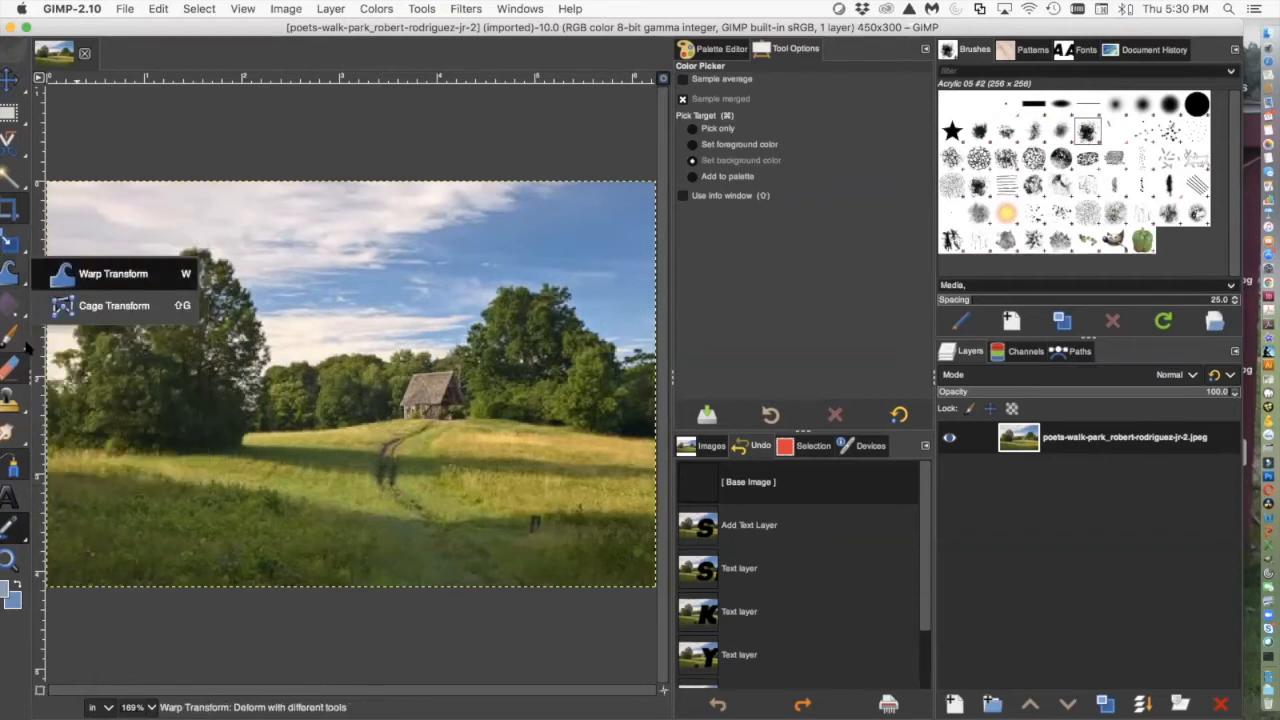
# Activate the Paintbrush tool and go through the acrylic brushes from Acrylic 04 to Acrylic 01
pyautogui.moveTo(8, 342)
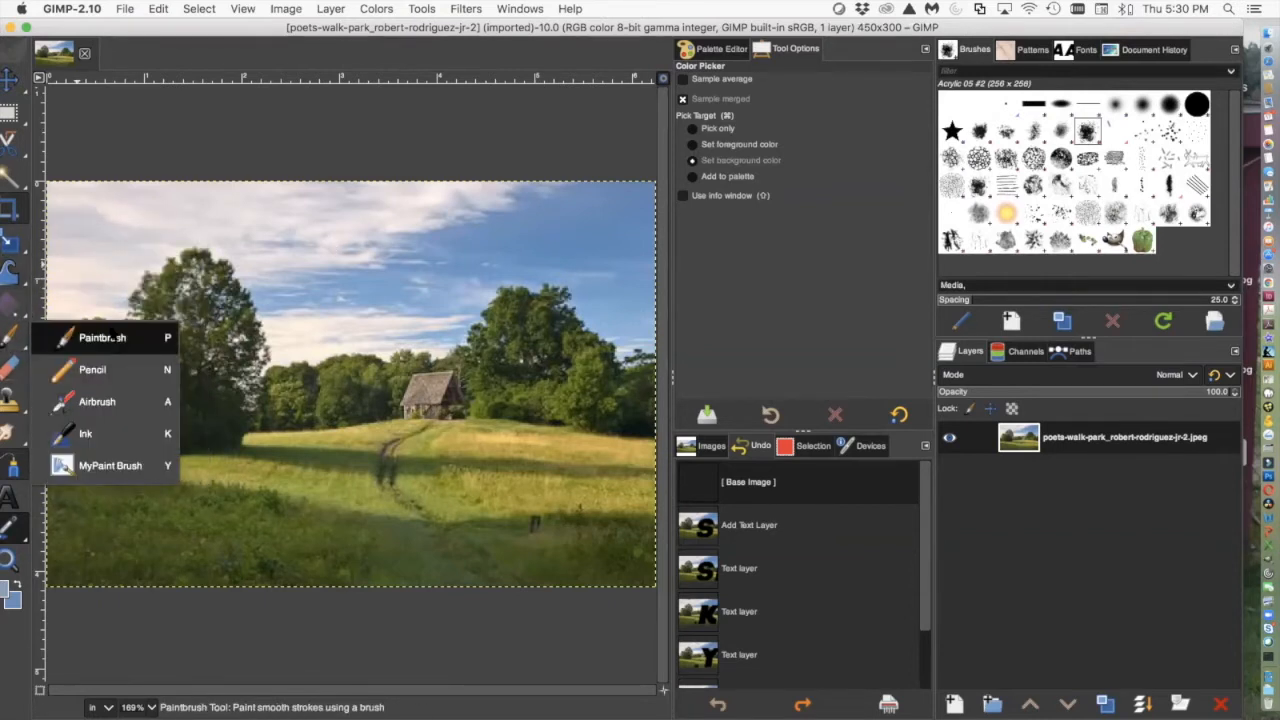
pyautogui.moveTo(130, 34); pyautogui.dragTo(152, 37)
pyautogui.moveTo(27, 337)
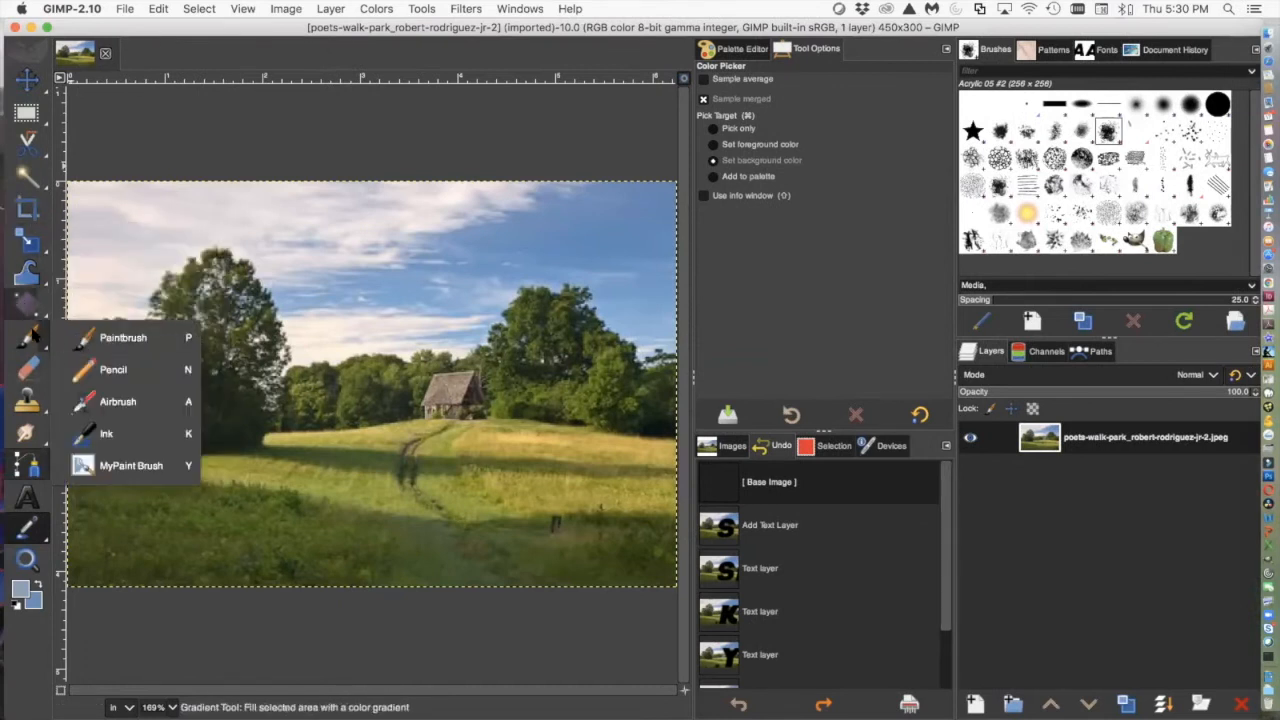
pyautogui.click(120, 338)
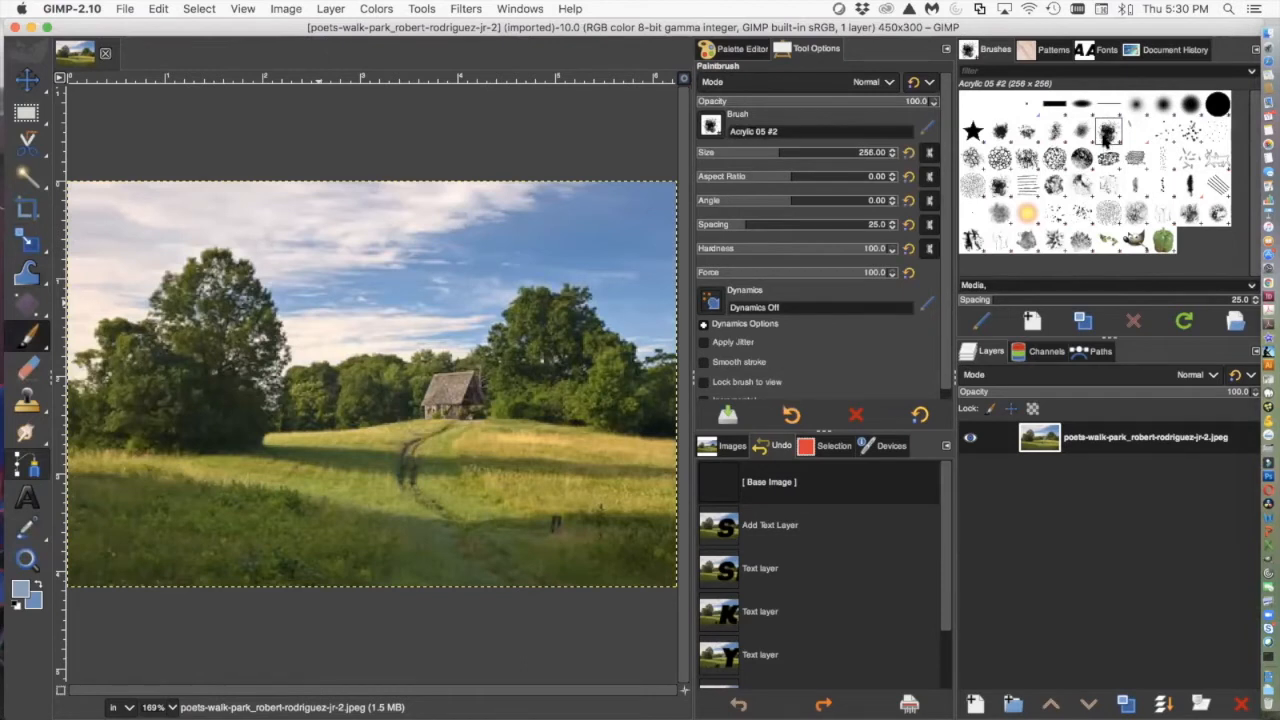
pyautogui.click(1080, 138)
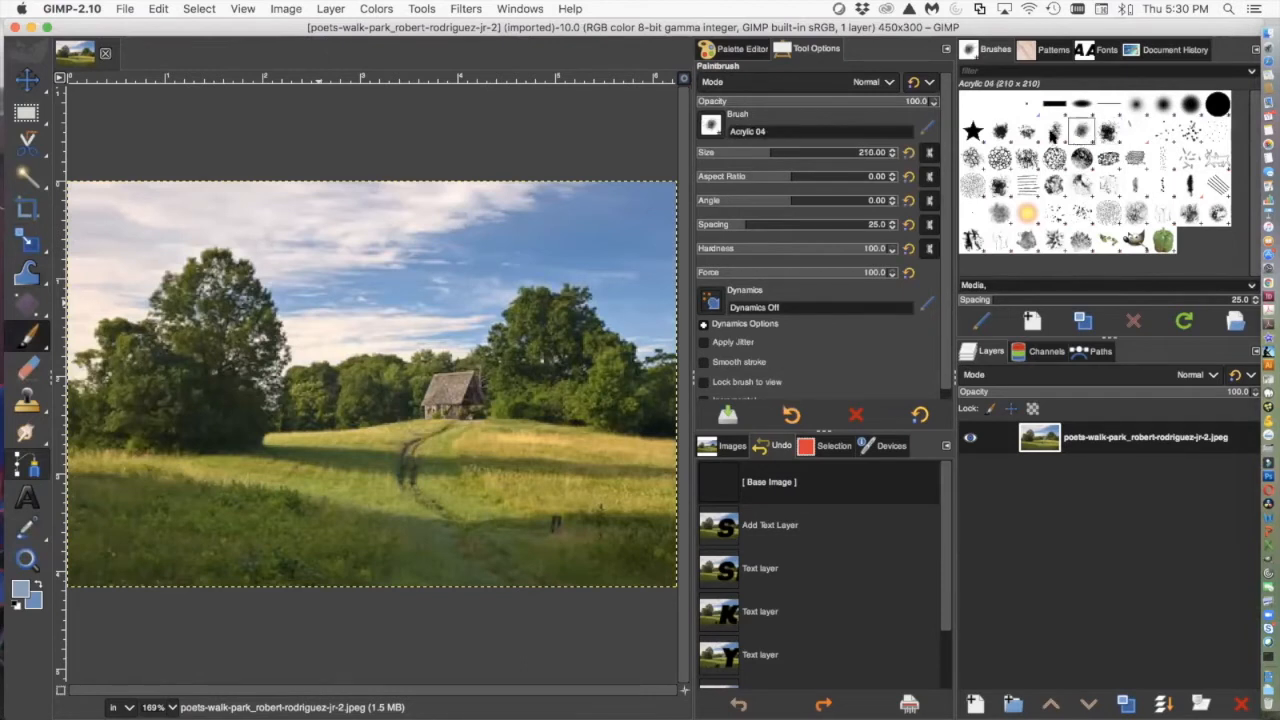
pyautogui.click(1052, 133)
pyautogui.click(1028, 134)
pyautogui.click(996, 133)
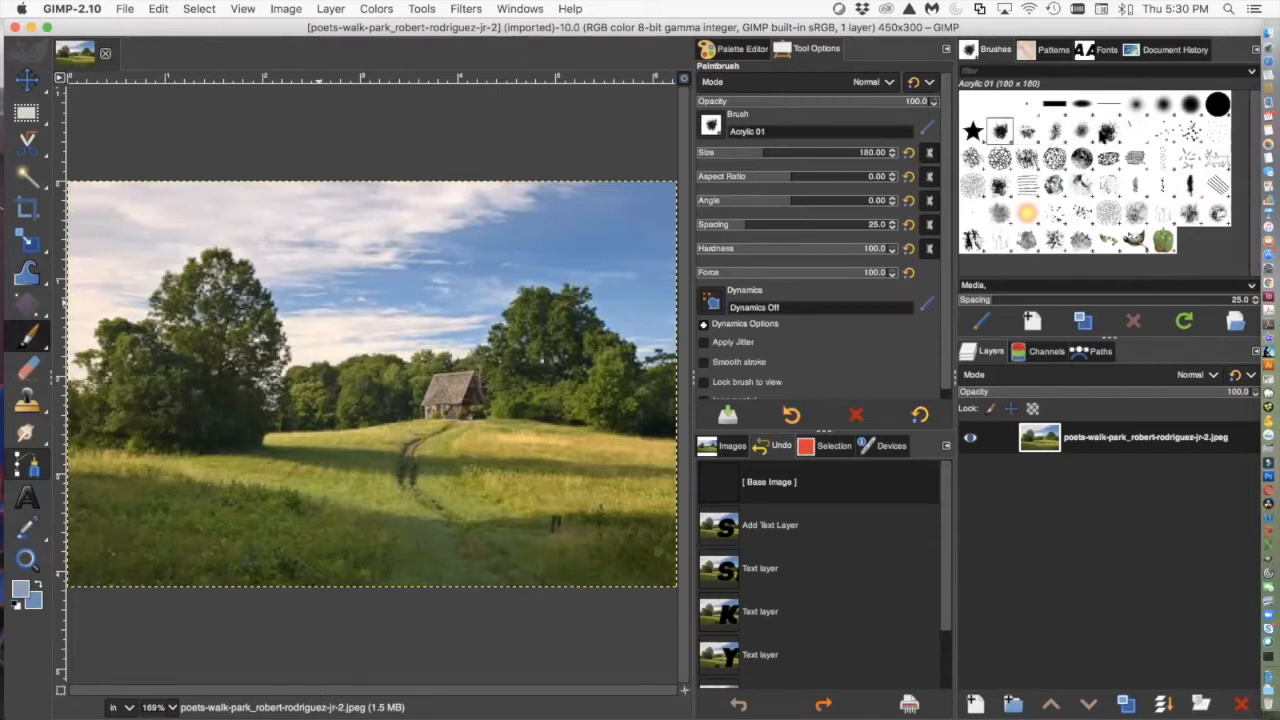
# Try the Vegetation 02, Vine and Pencil Scratch brushes for the Paintbrush, ending with Charcoal 02
pyautogui.click(1081, 240)
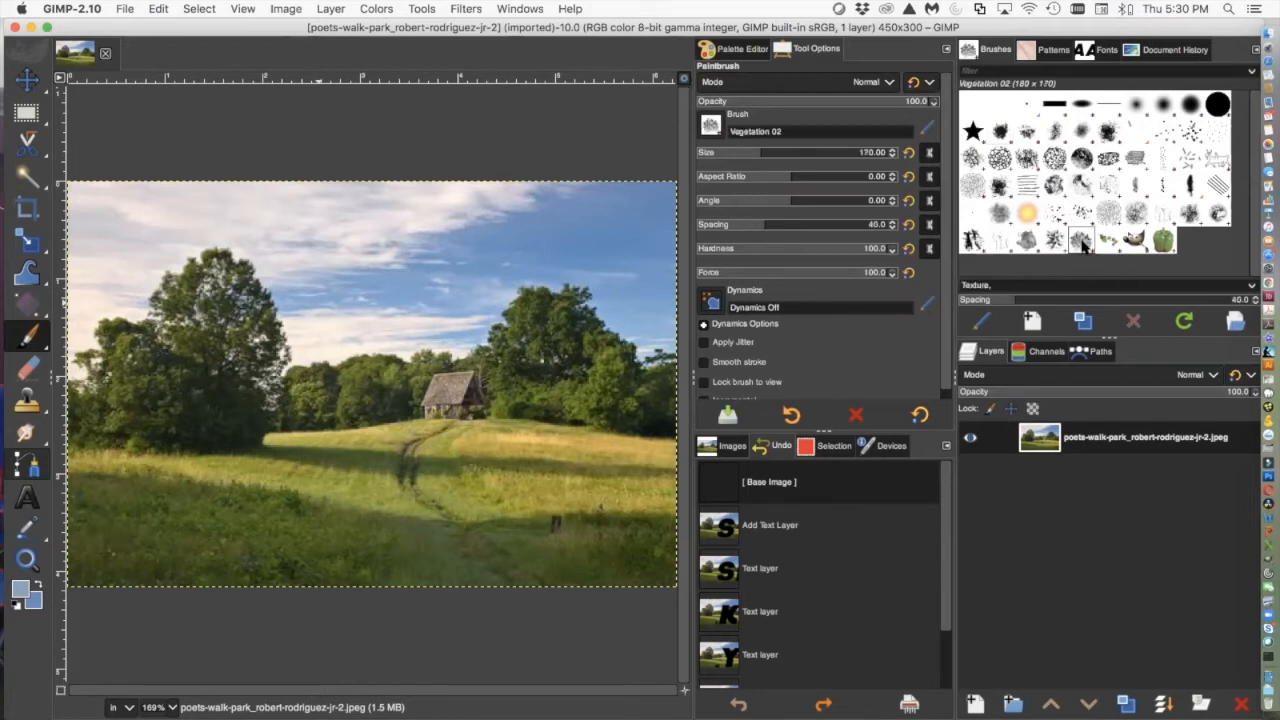
pyautogui.click(1027, 240)
pyautogui.click(1107, 242)
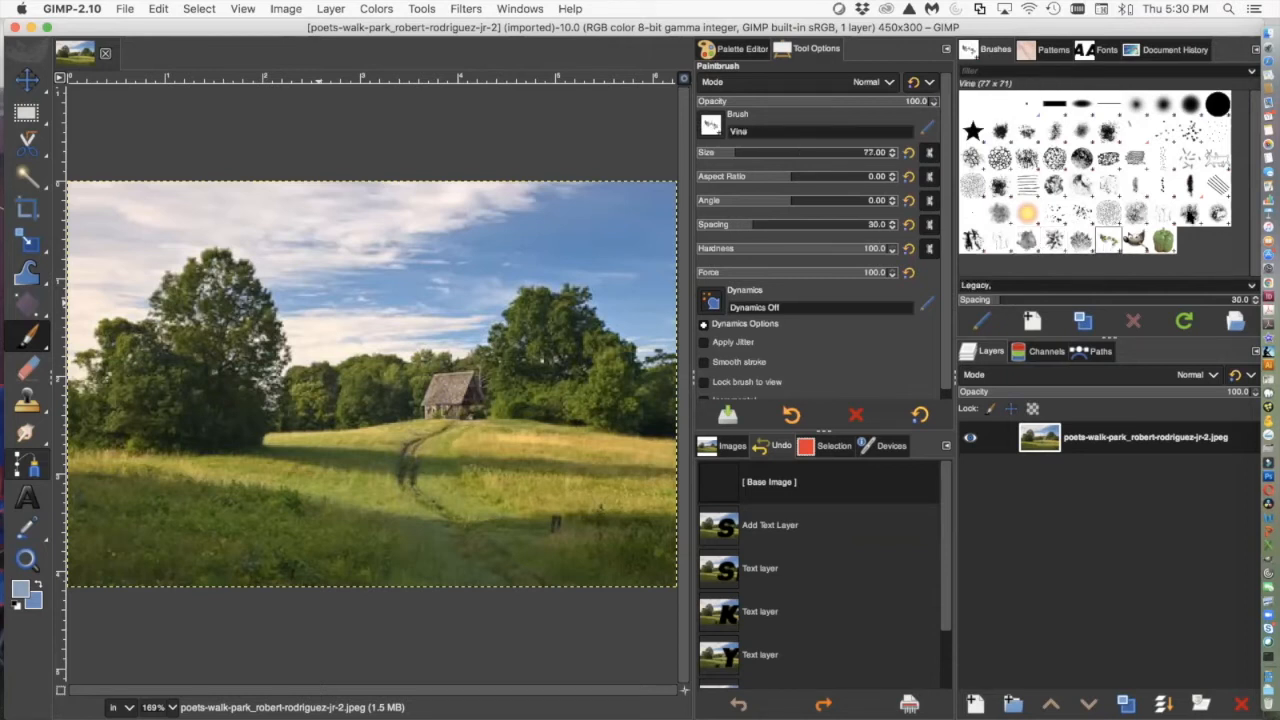
pyautogui.click(1220, 188)
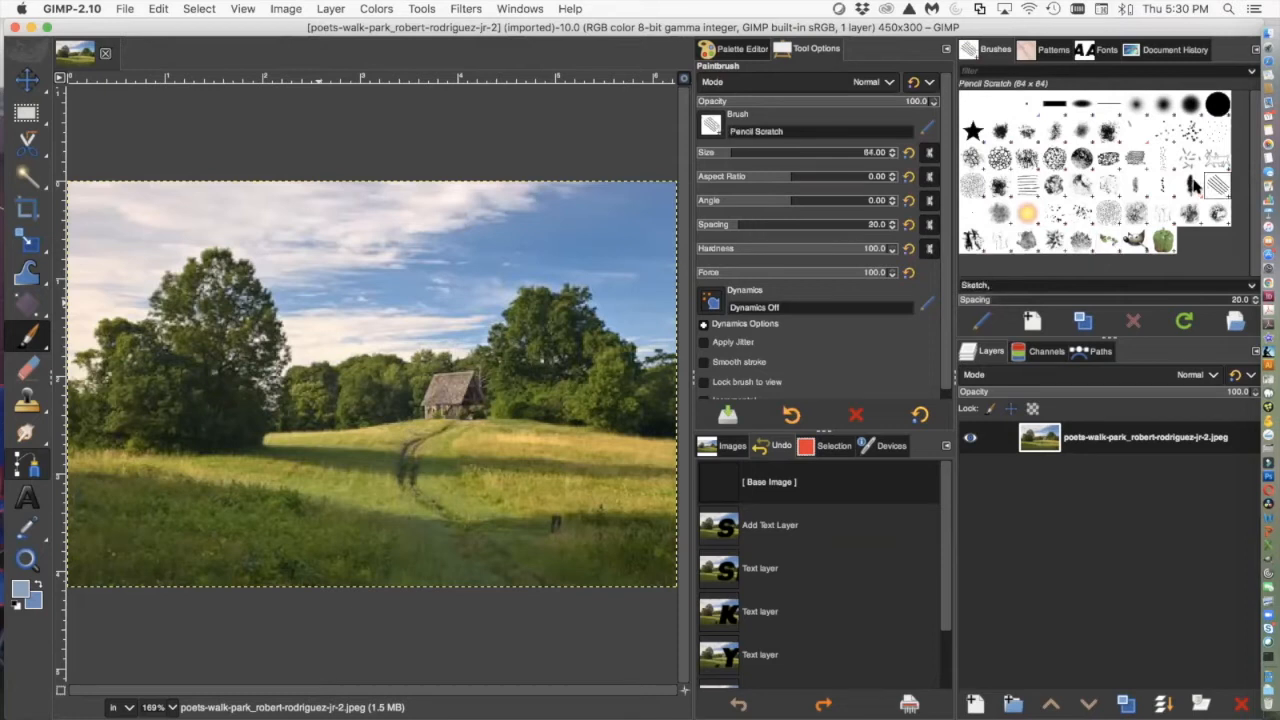
pyautogui.click(1135, 159)
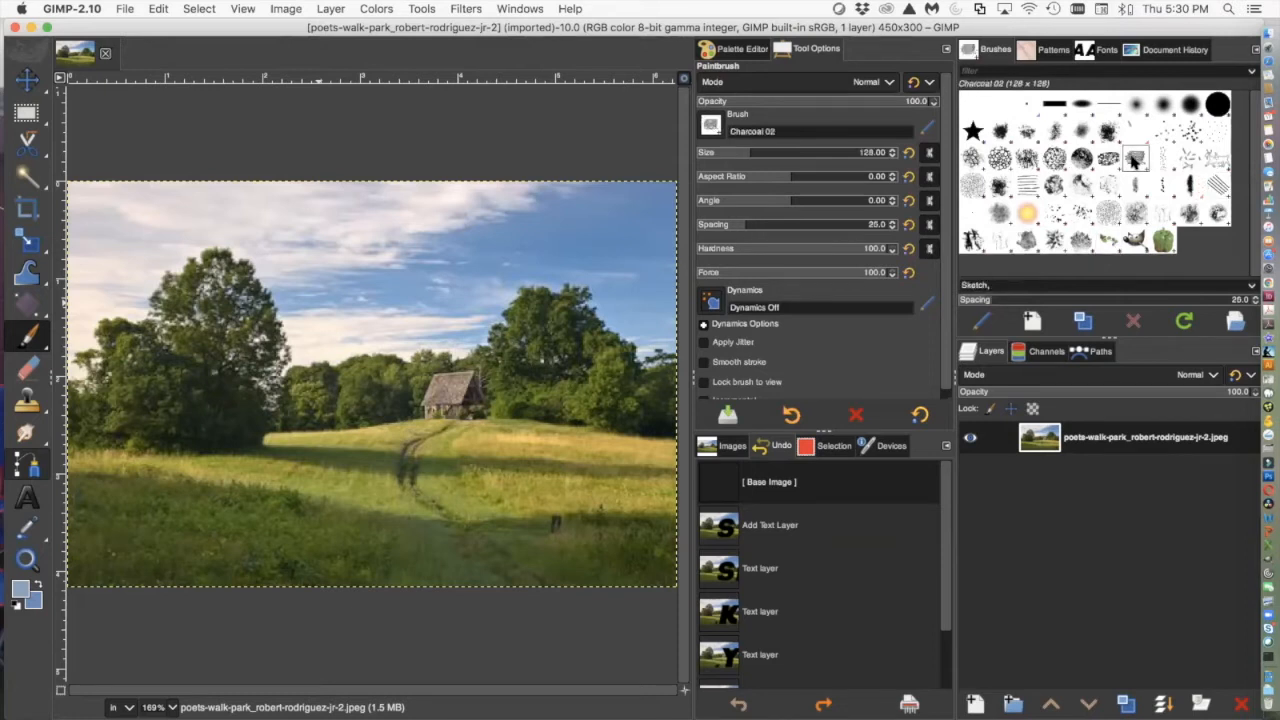
# Try the Sparks and Texture Hose 03 brushes, and choose Acrylic 02 with its size reduced to 119
pyautogui.click(1026, 214)
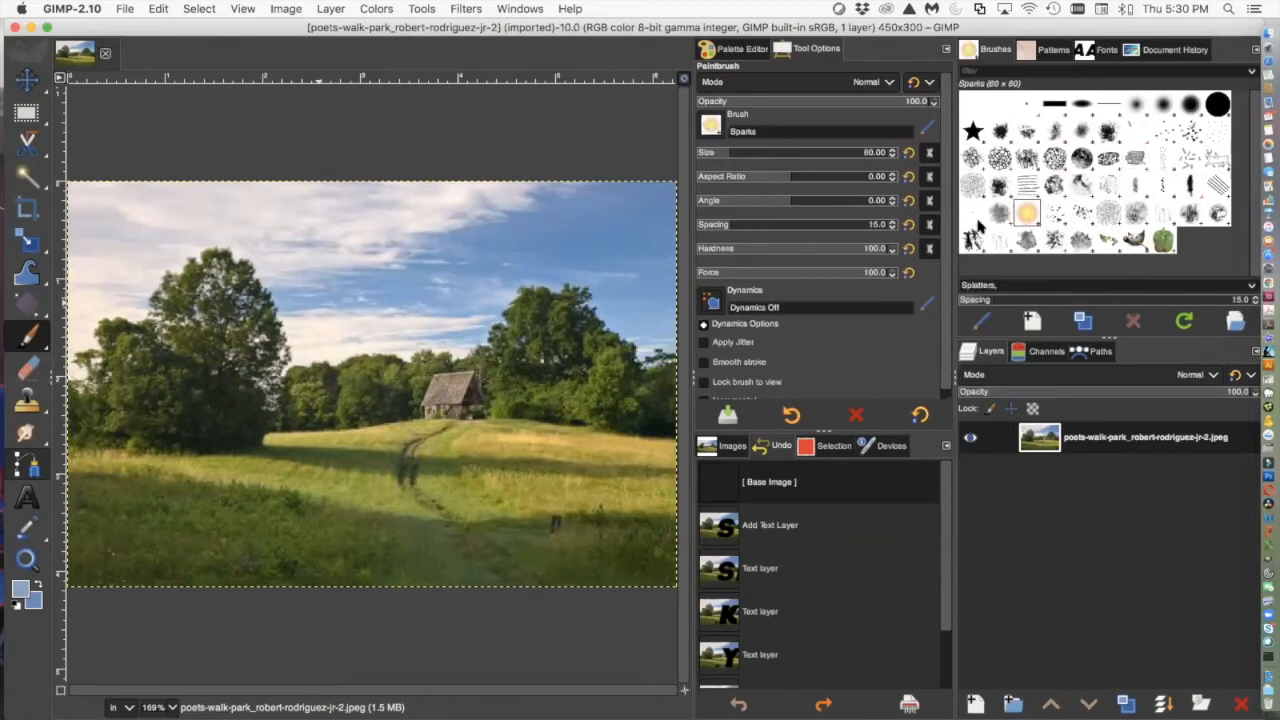
pyautogui.click(1027, 240)
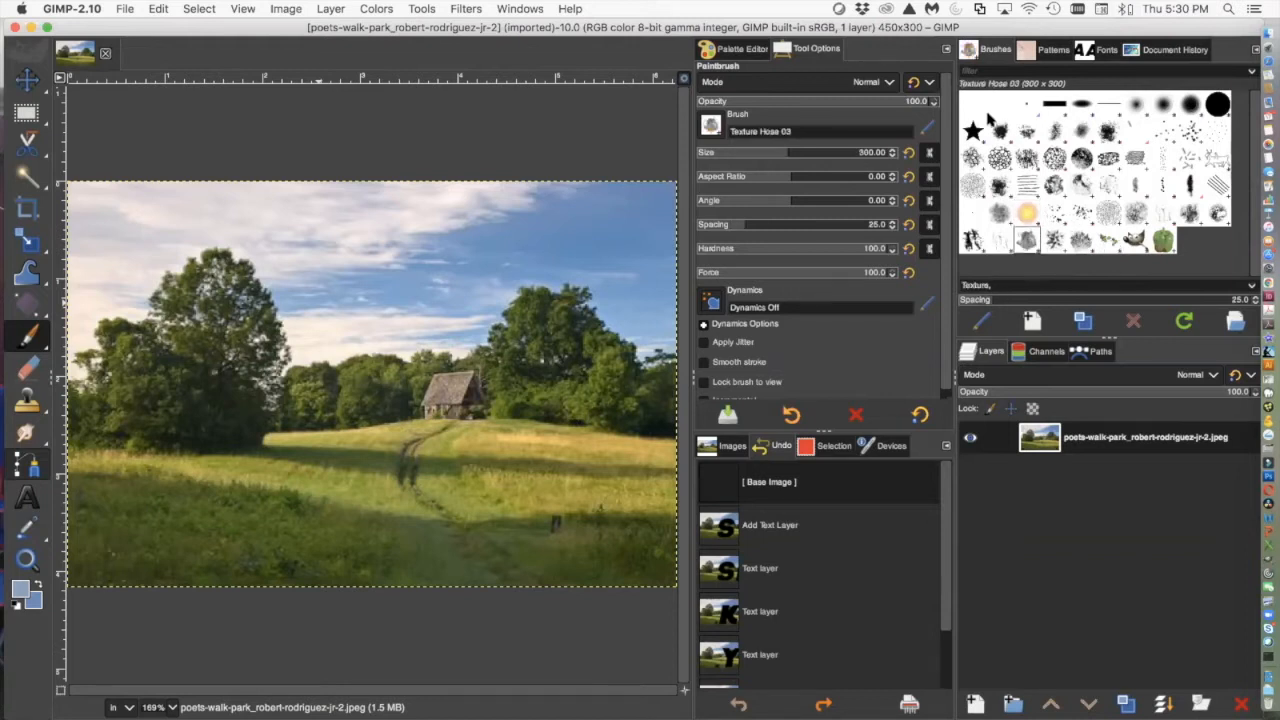
pyautogui.click(1026, 133)
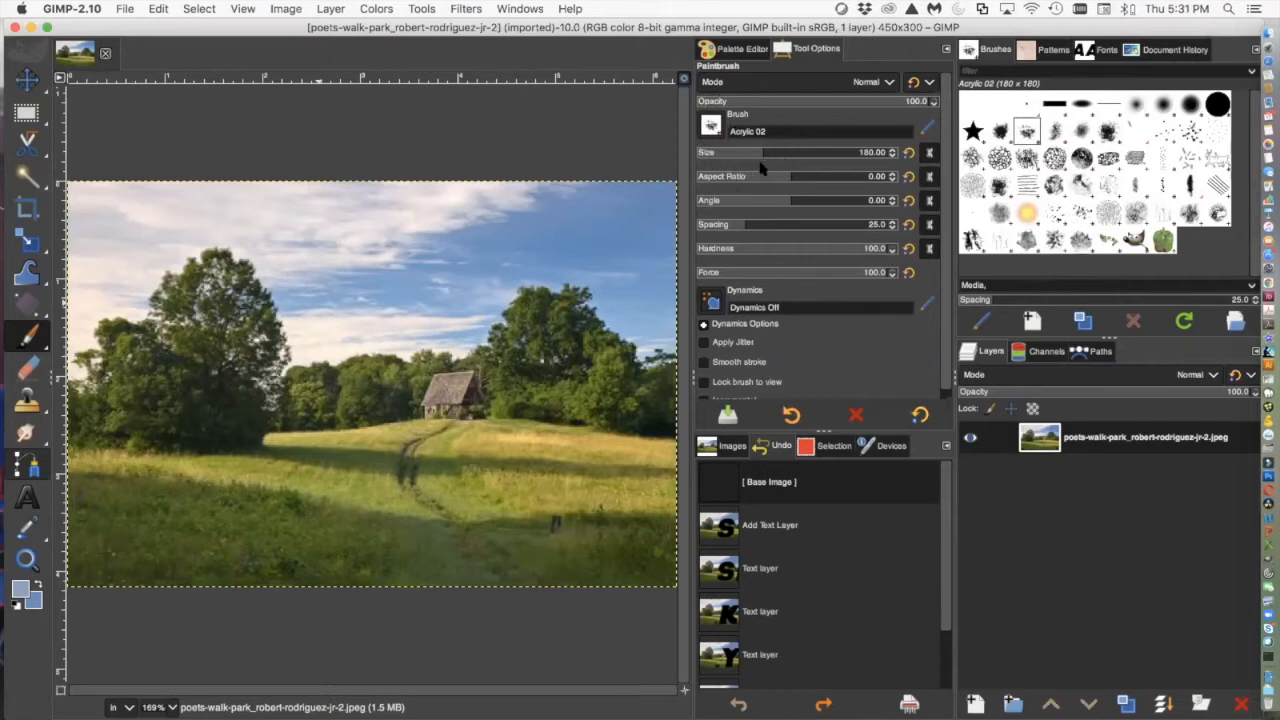
pyautogui.moveTo(760, 153)
pyautogui.mouseDown()
pyautogui.moveTo(782, 153)
pyautogui.moveTo(751, 152)
pyautogui.mouseUp()
pyautogui.click(709, 484)
# View the blue, green and red channels one at a time, restore all three, and look at the image's paths
pyautogui.click(983, 357)
pyautogui.click(1026, 355)
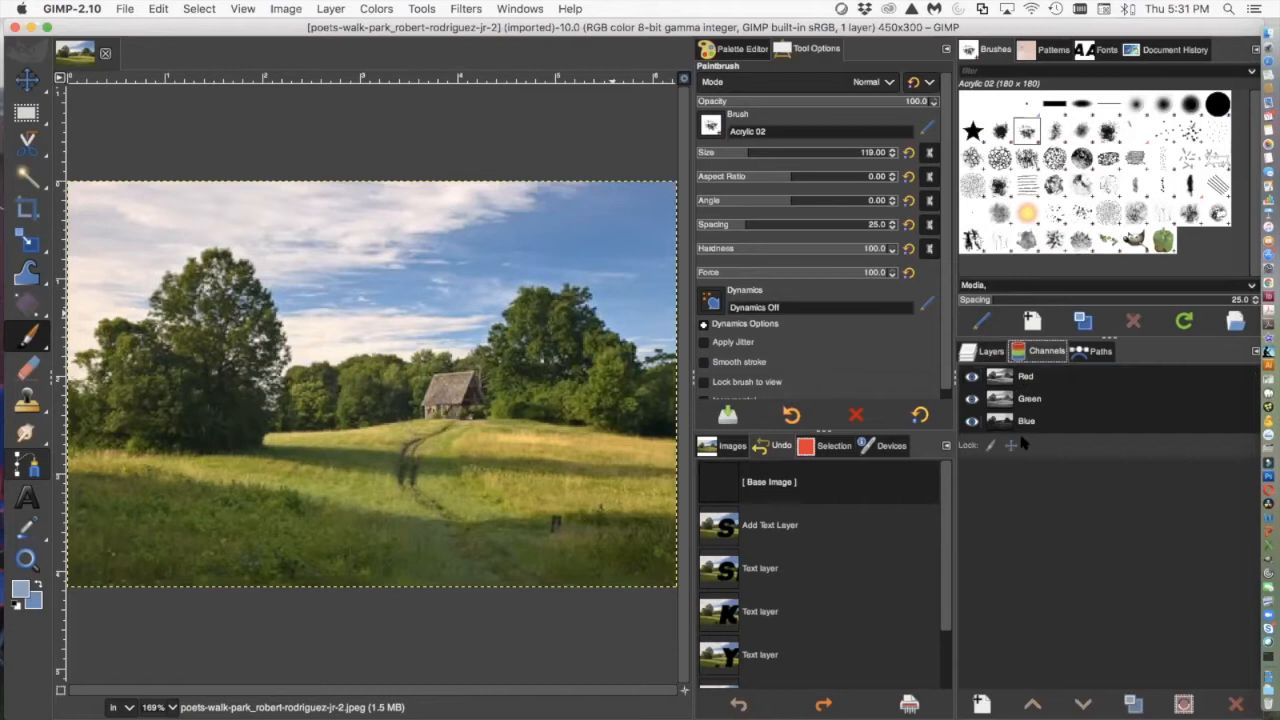
pyautogui.click(971, 378)
pyautogui.click(971, 398)
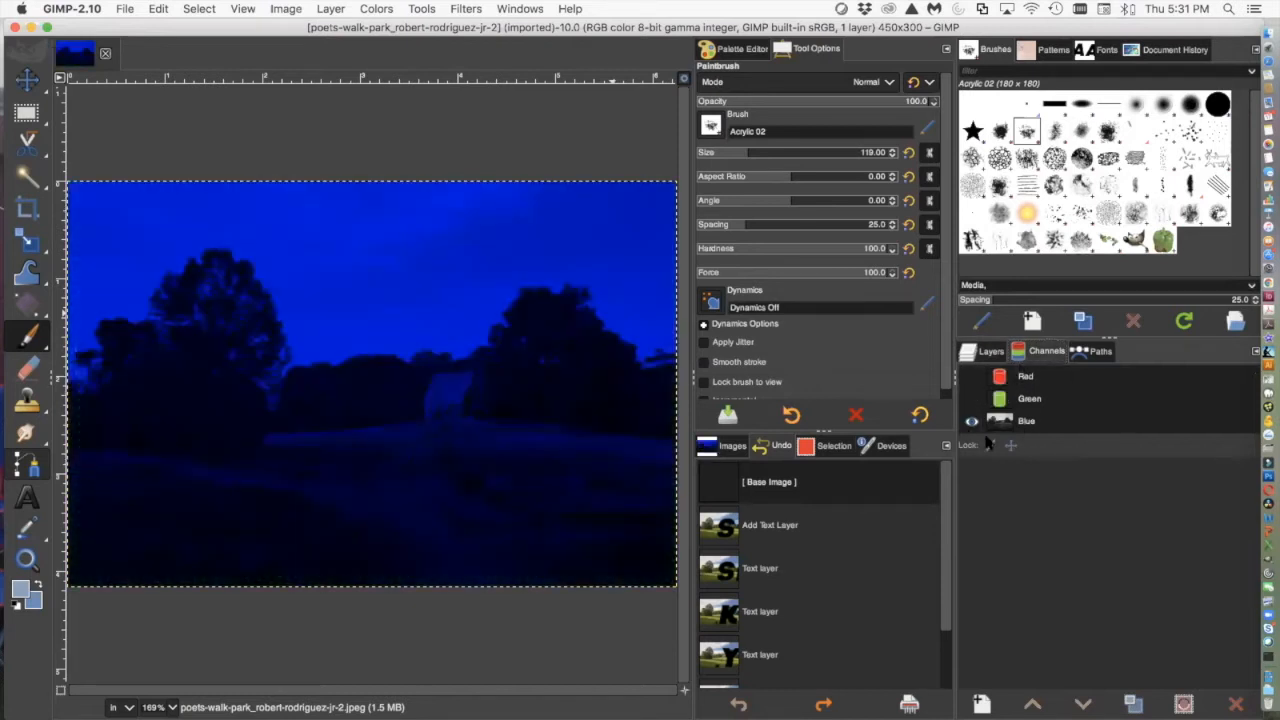
pyautogui.click(971, 421)
pyautogui.click(971, 398)
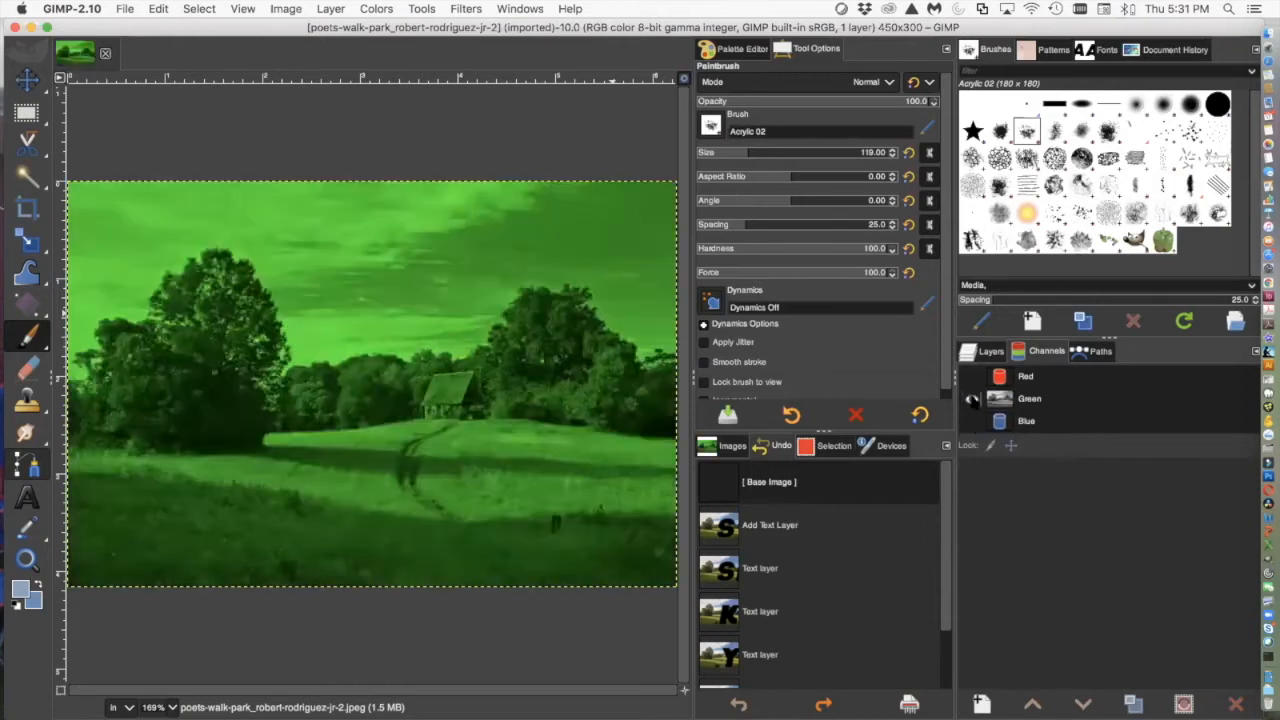
pyautogui.click(971, 398)
pyautogui.click(971, 376)
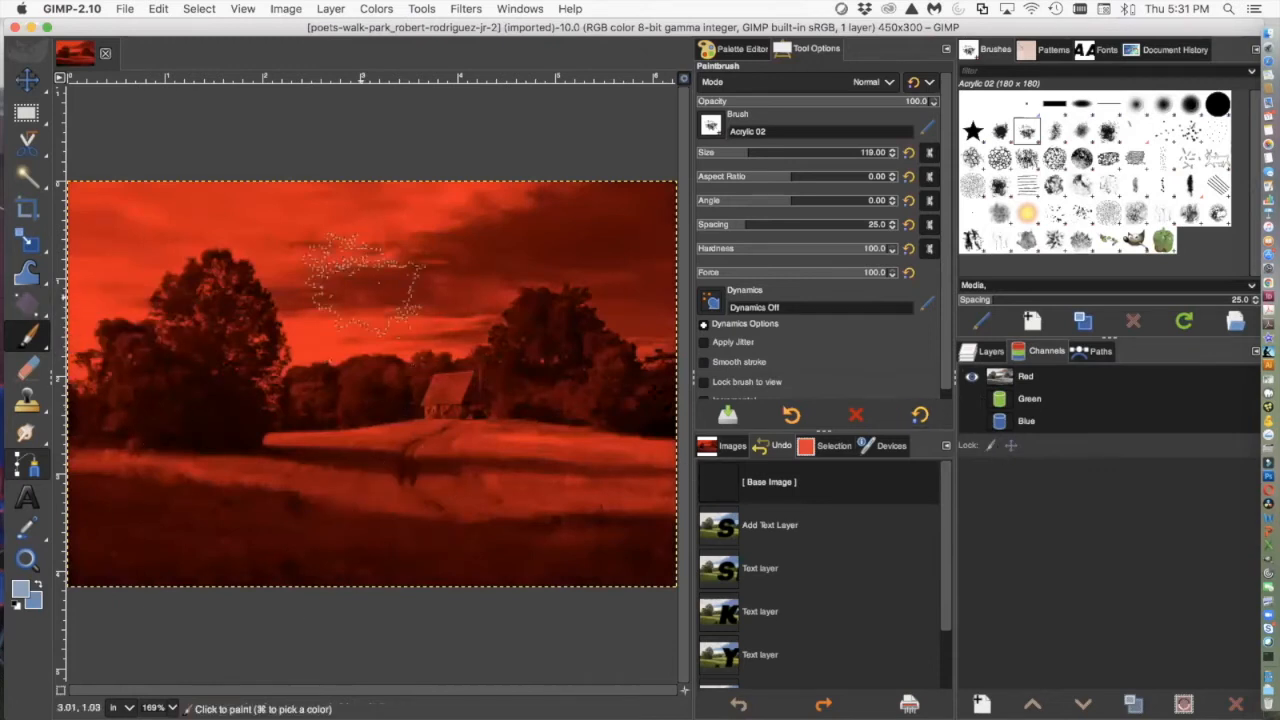
pyautogui.click(971, 398)
pyautogui.click(971, 421)
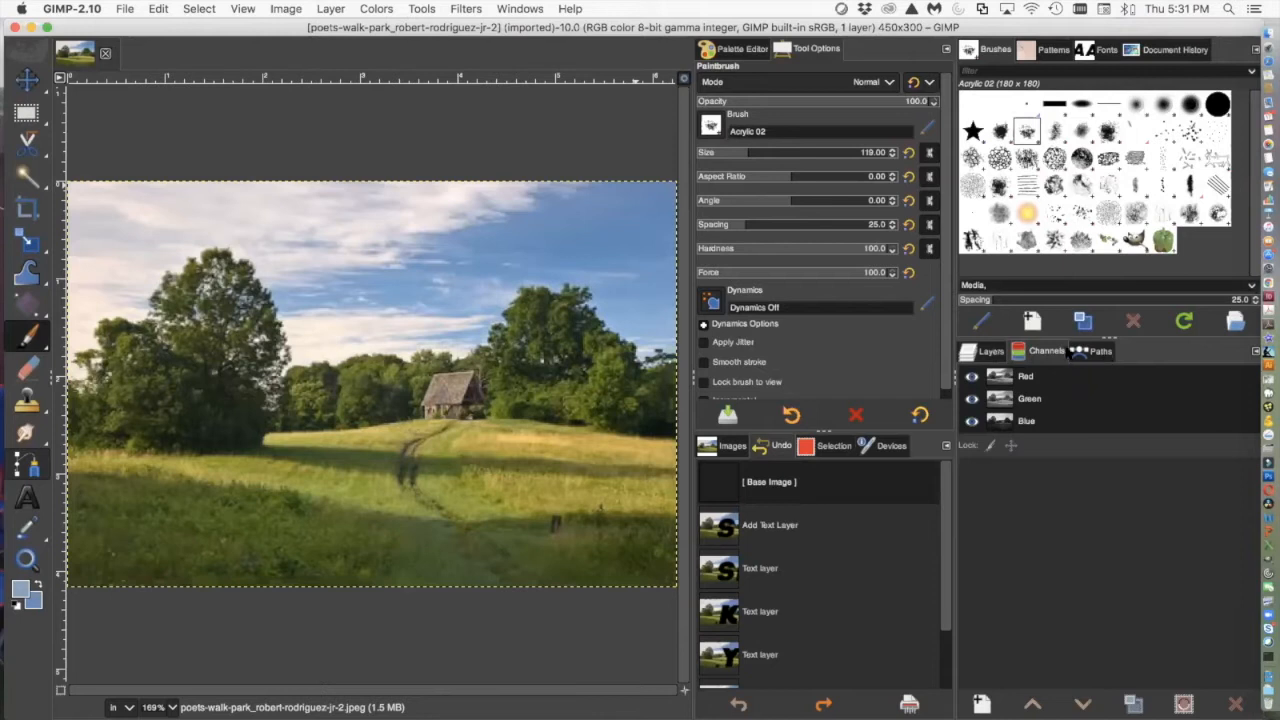
pyautogui.click(1090, 351)
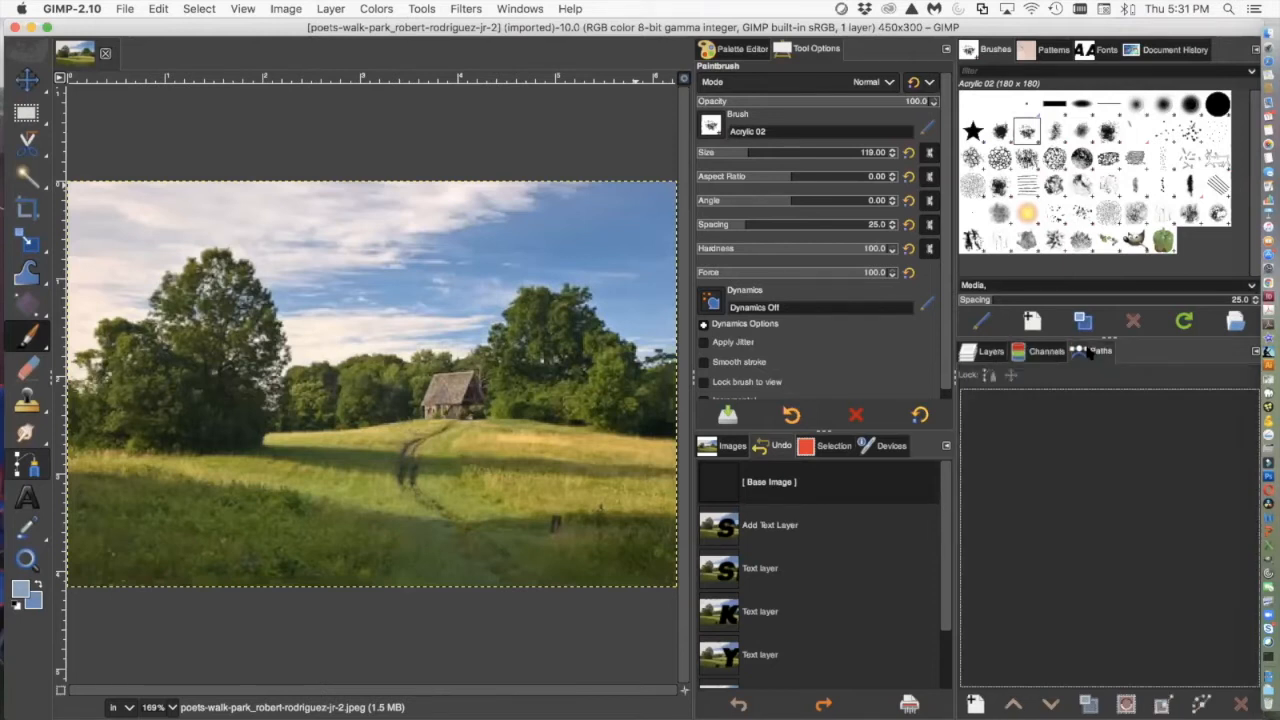
pyautogui.click(988, 354)
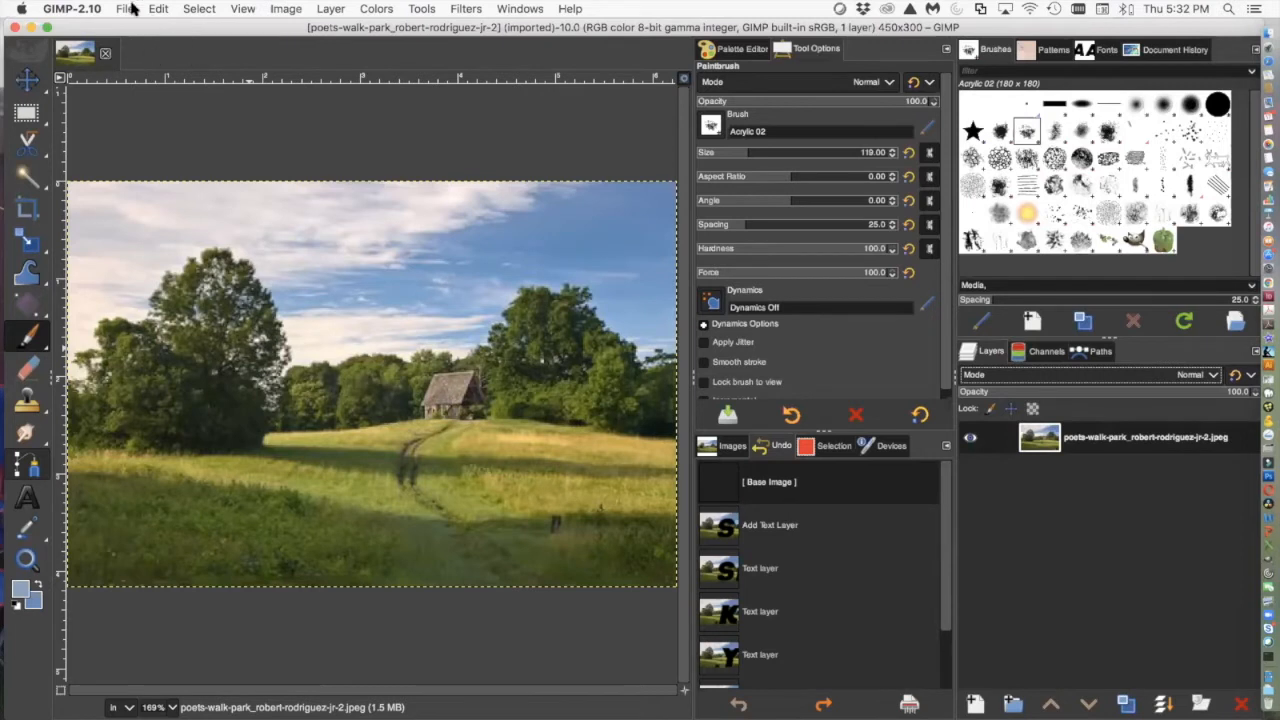
# Delete the photo layer from the current image and start creating a new image
pyautogui.click(1240, 704)
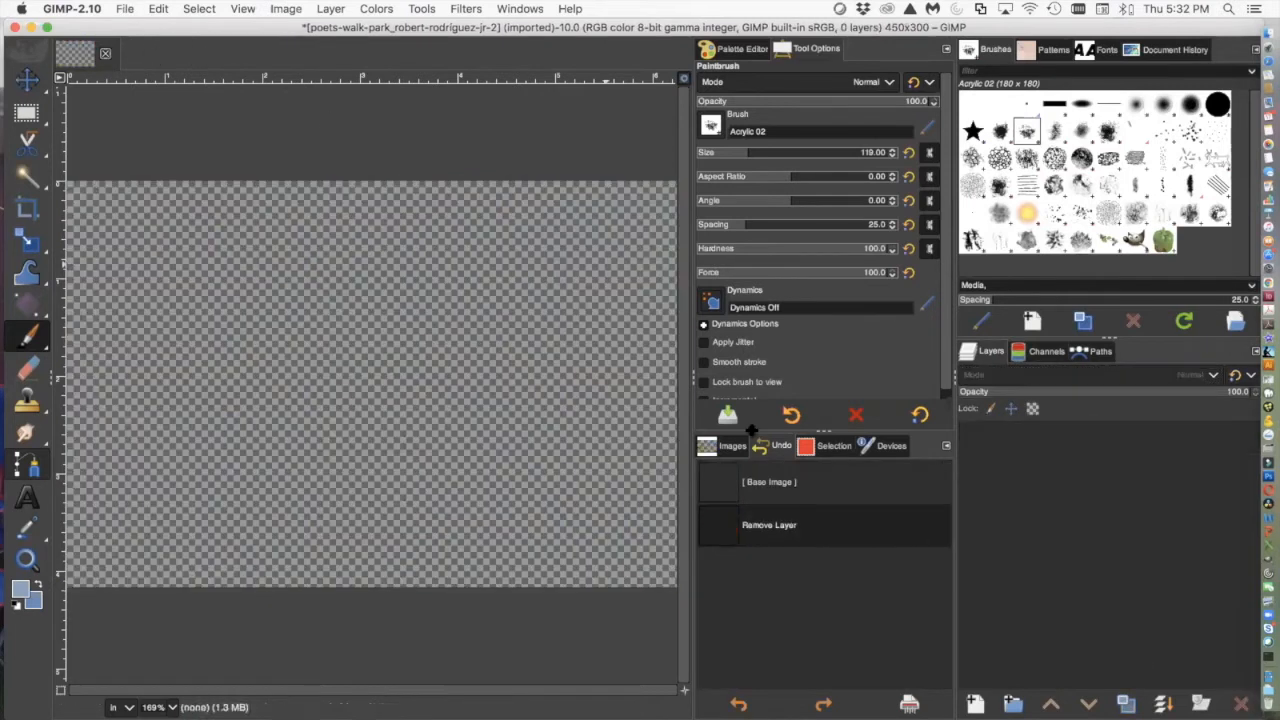
pyautogui.click(126, 10)
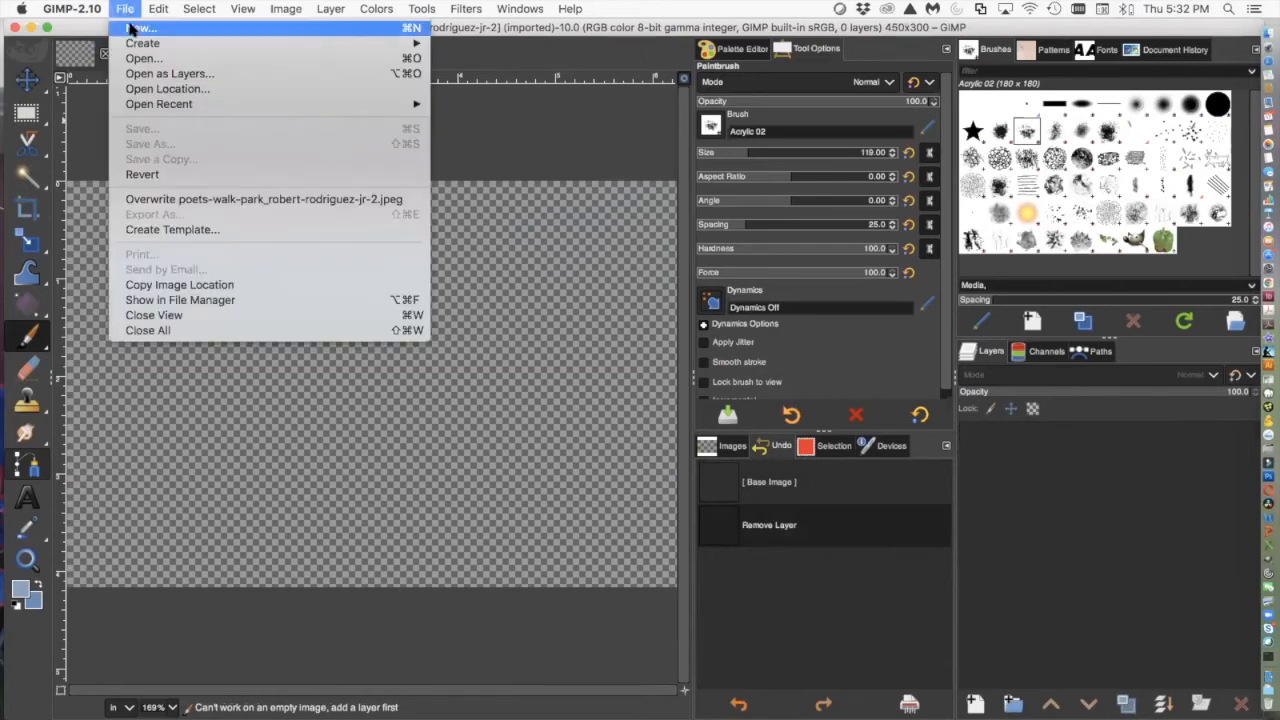
pyautogui.click(131, 28)
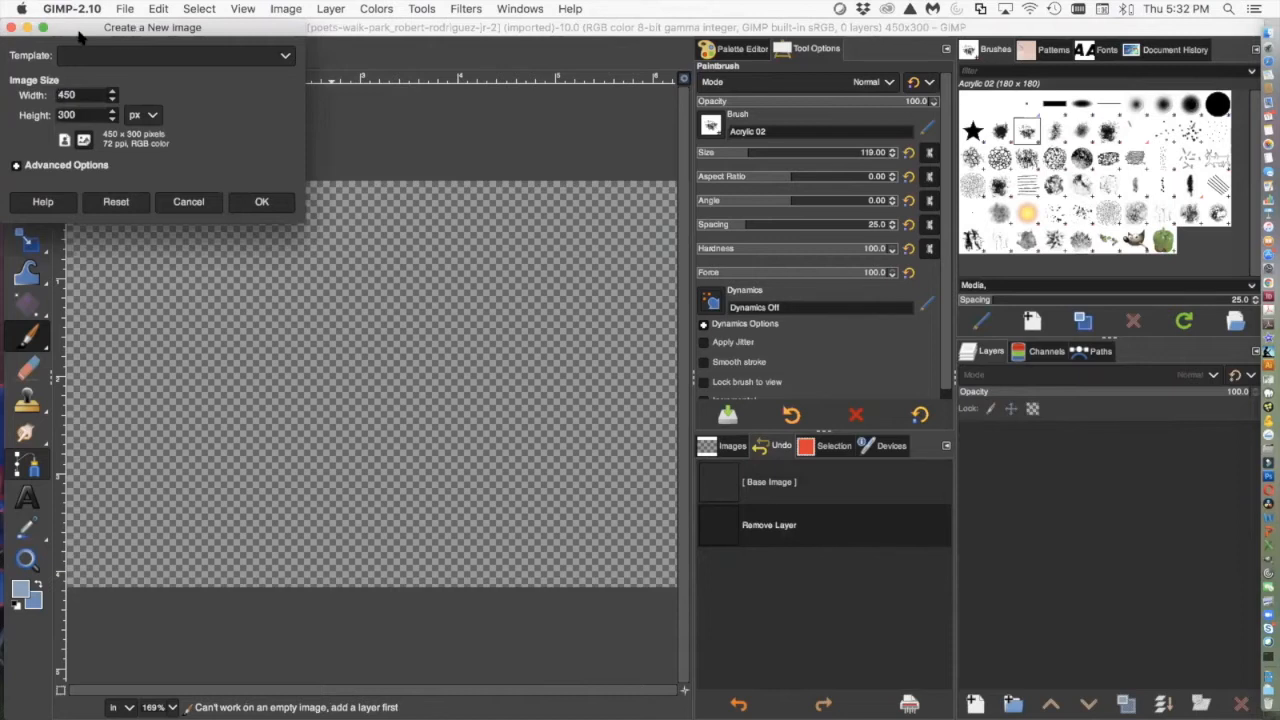
# Set the new image's width to 3000 px and its height to 1950 px
pyautogui.moveTo(83, 94); pyautogui.dragTo(31, 92)
pyautogui.write('3000')
pyautogui.moveTo(80, 115); pyautogui.dragTo(38, 117)
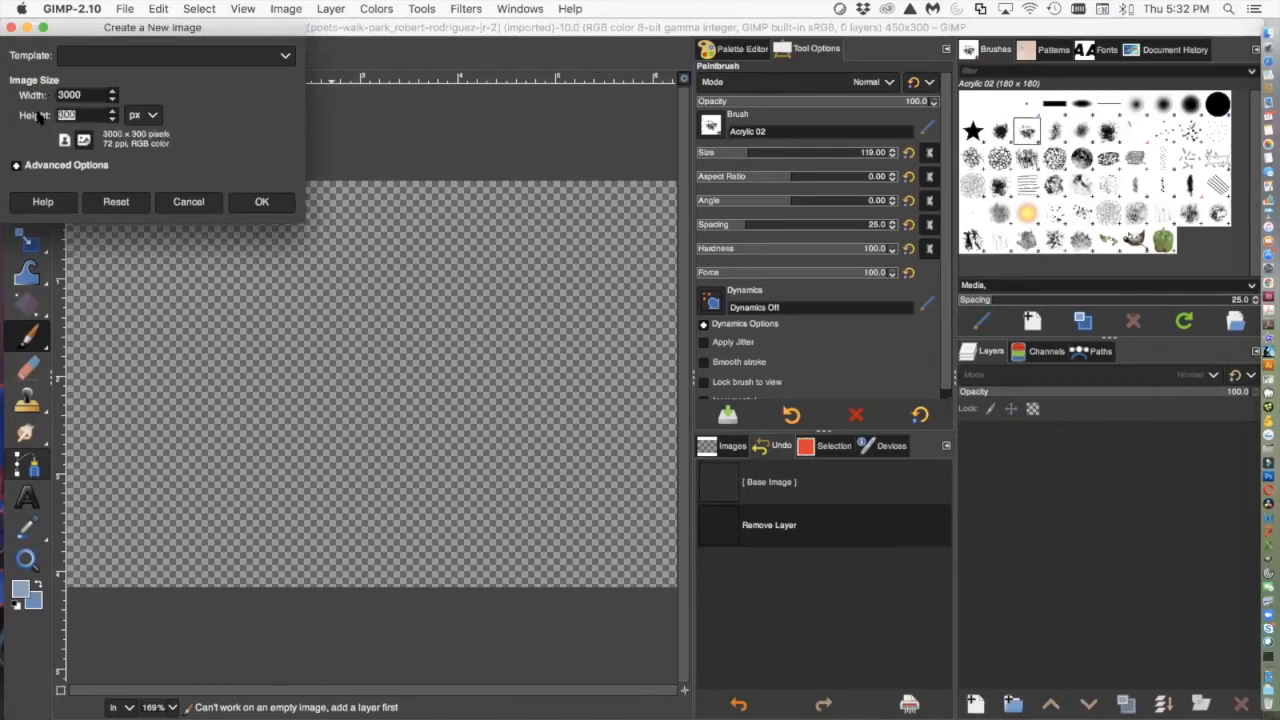
pyautogui.write('1950')
# Change the new image's size unit to inches and set it to 10 in wide by 6.5 in high
pyautogui.click(151, 115)
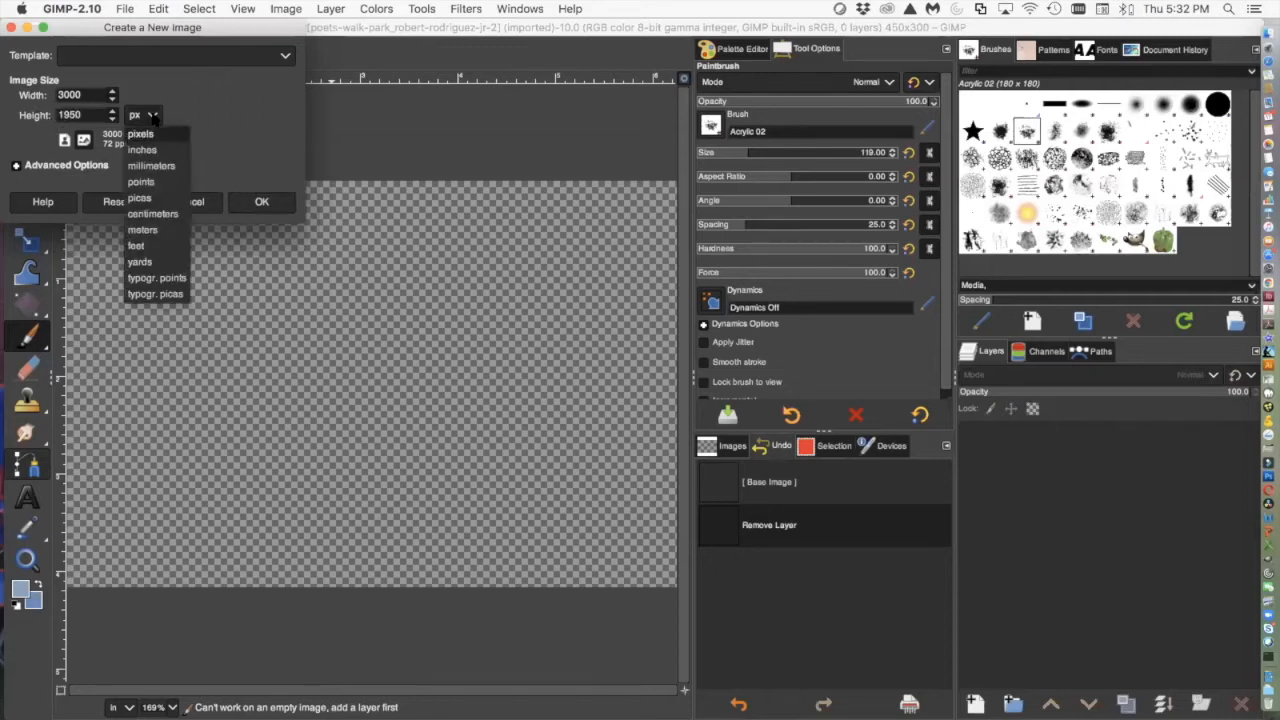
pyautogui.click(143, 150)
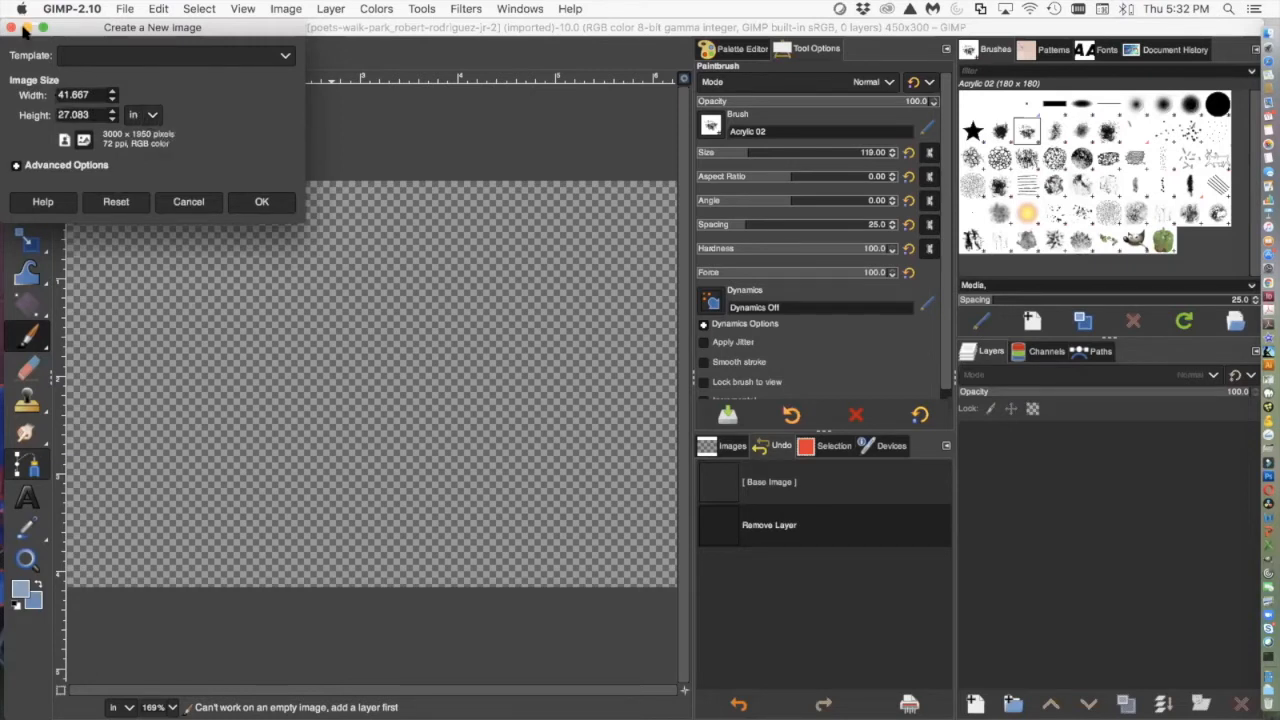
pyautogui.moveTo(97, 95); pyautogui.dragTo(53, 95)
pyautogui.write('10')
pyautogui.press('Tab')
pyautogui.write('8.')
# Set the new image's X and Y resolution to 300 pixels/in in the advanced options
pyautogui.click(58, 170)
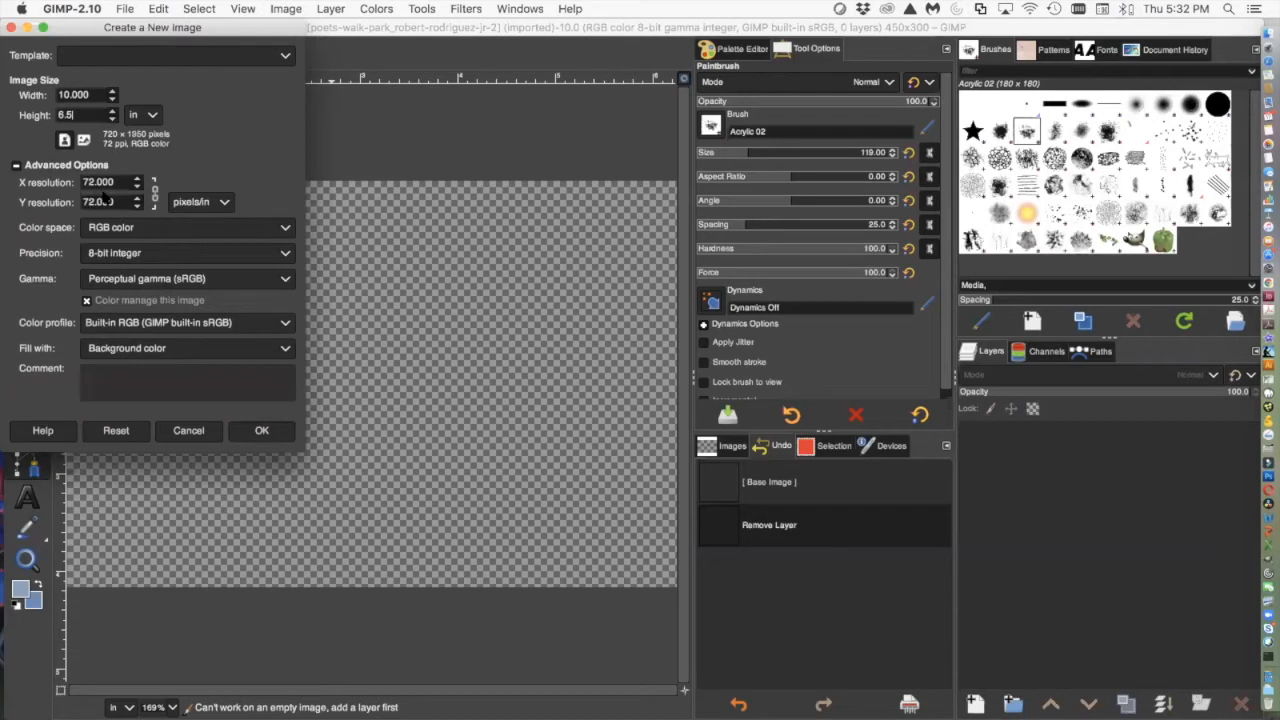
pyautogui.tripleClick(110, 182)
pyautogui.write('3')
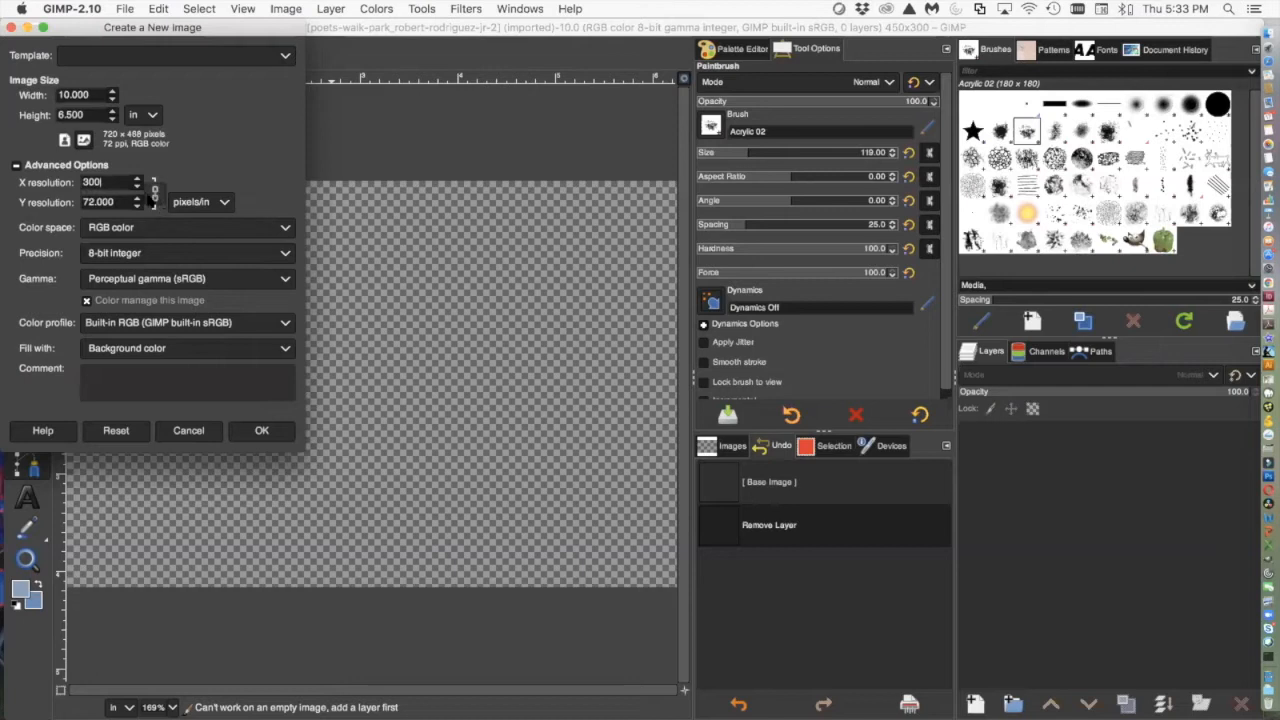
pyautogui.click(155, 201)
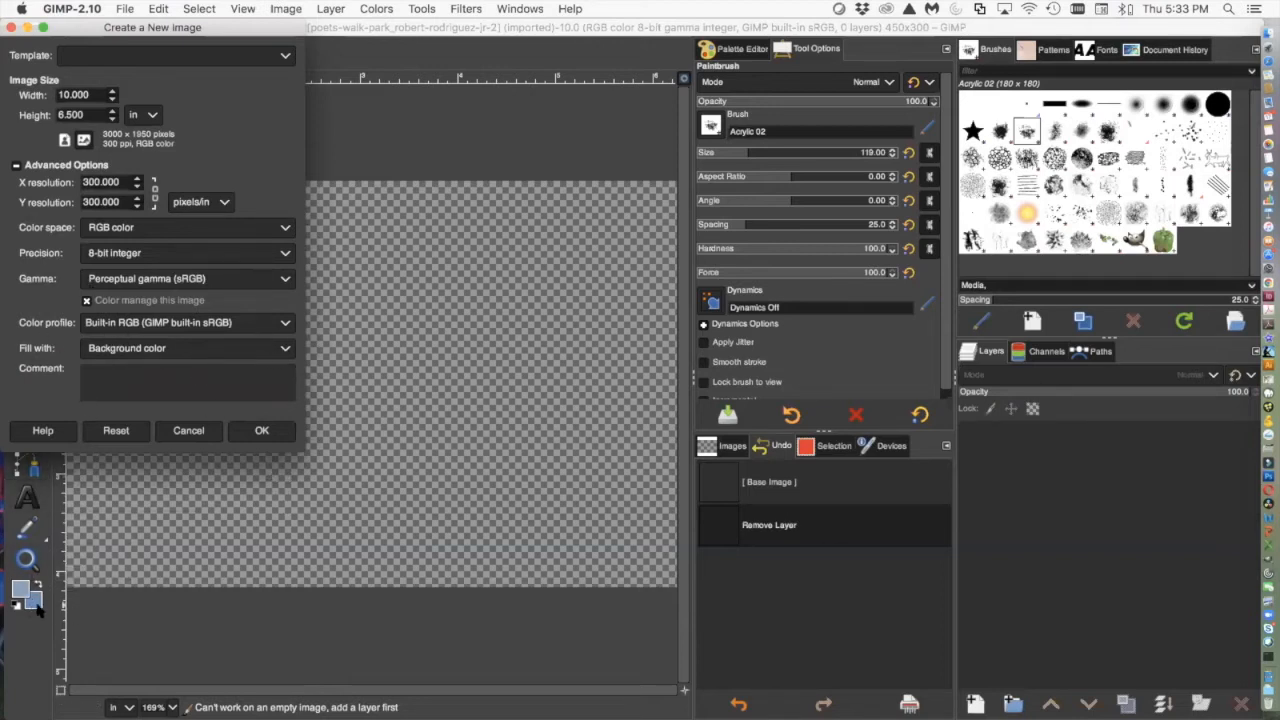
# Set the new image to be filled with White and create it
pyautogui.click(275, 347)
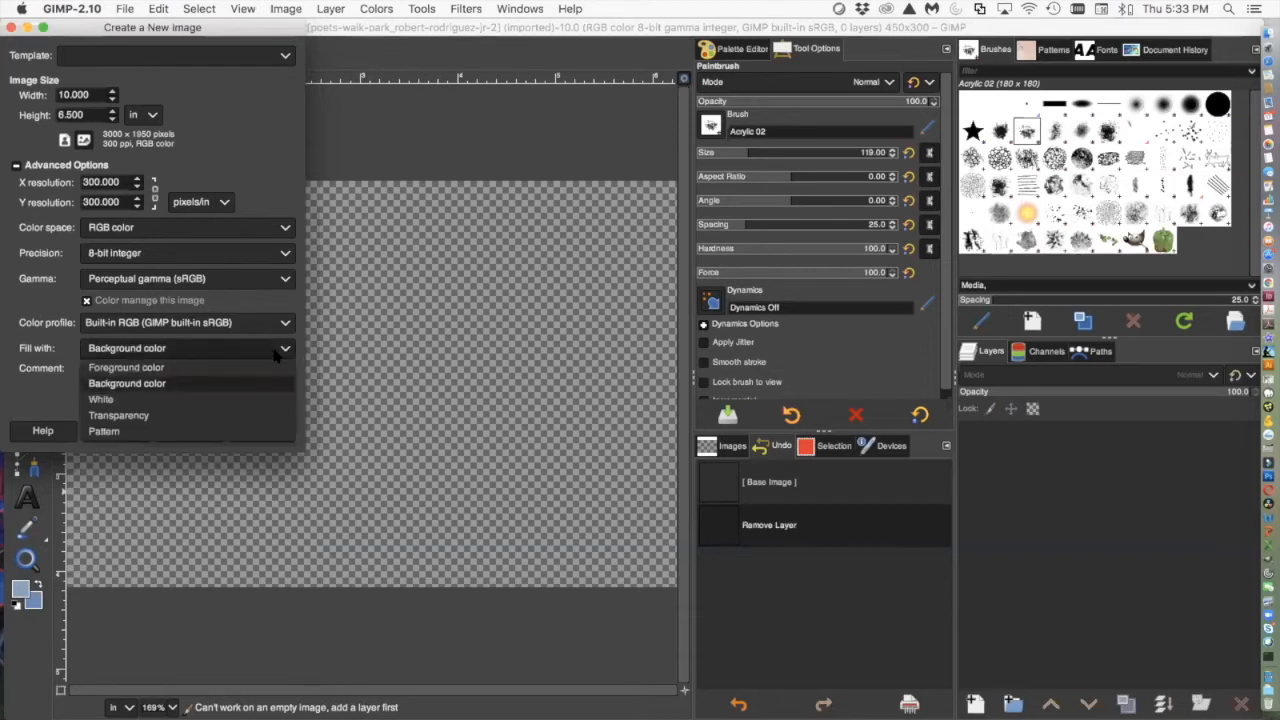
pyautogui.click(112, 401)
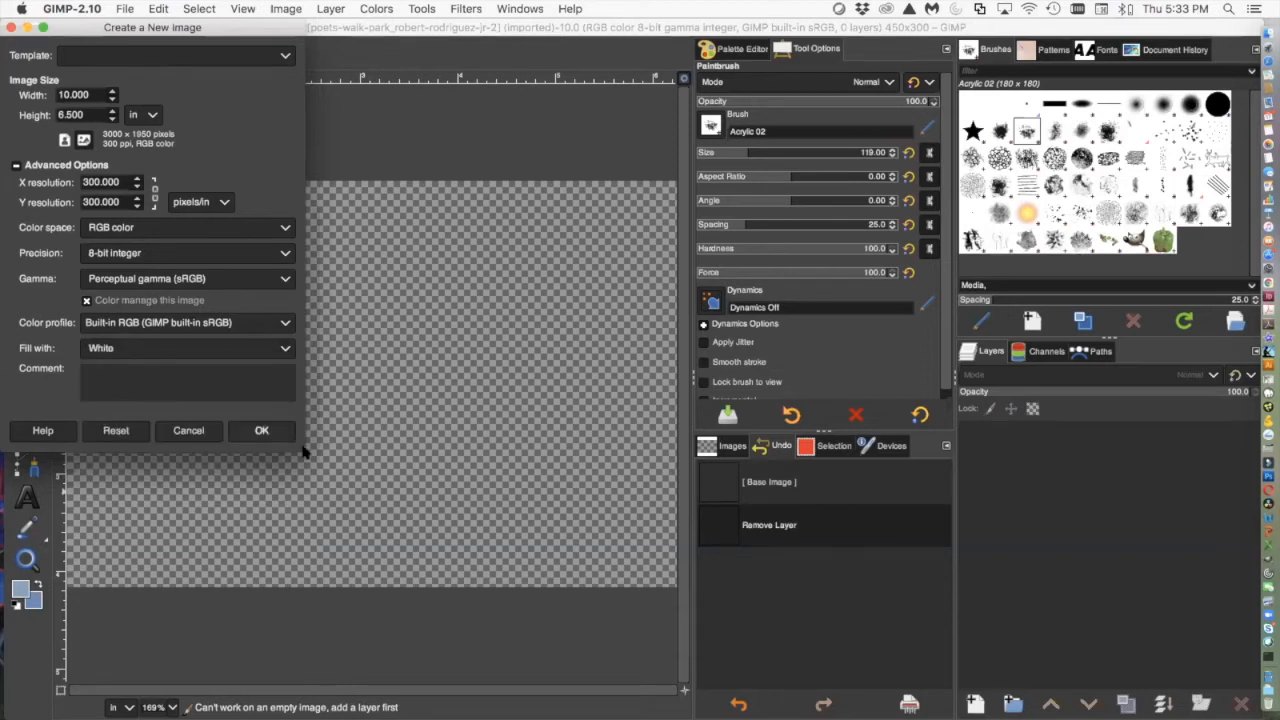
pyautogui.click(260, 432)
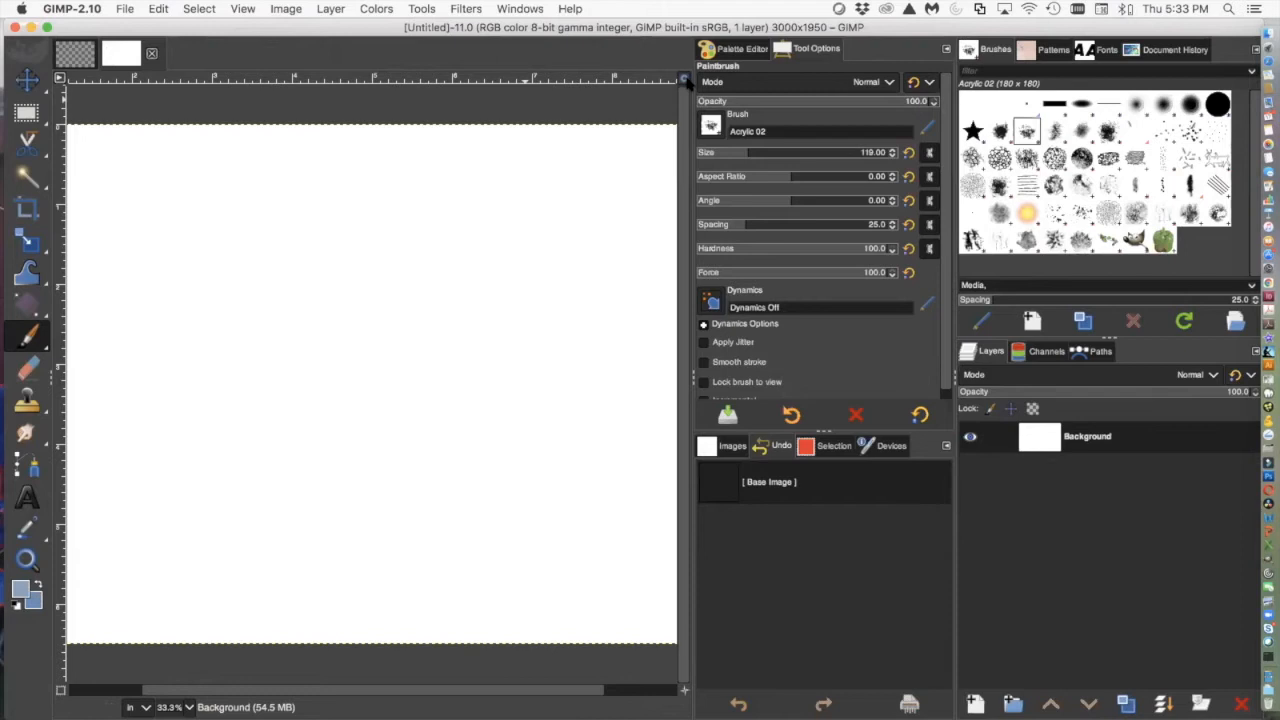
# Open the 450 × 300 poets-walk-park JPEG from the Landscape Project#3 folder as a layer in the new white image
pyautogui.click(294, 9)
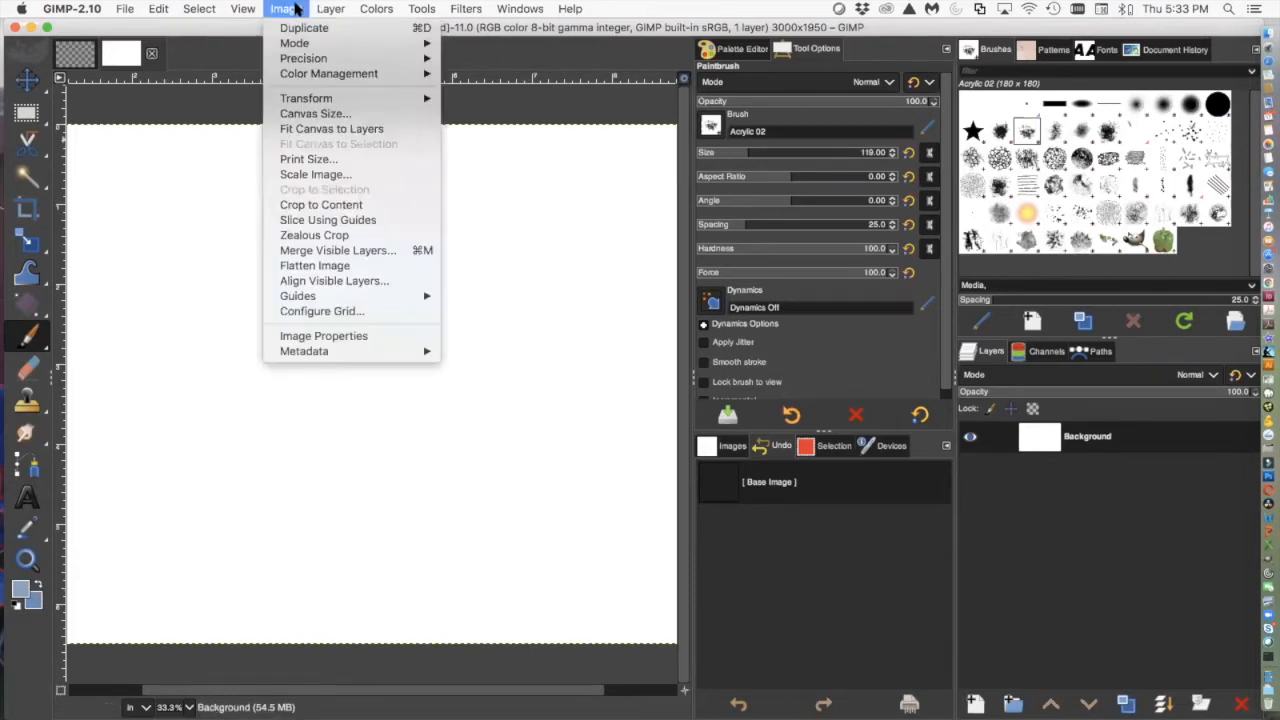
pyautogui.click(294, 9)
pyautogui.click(186, 707)
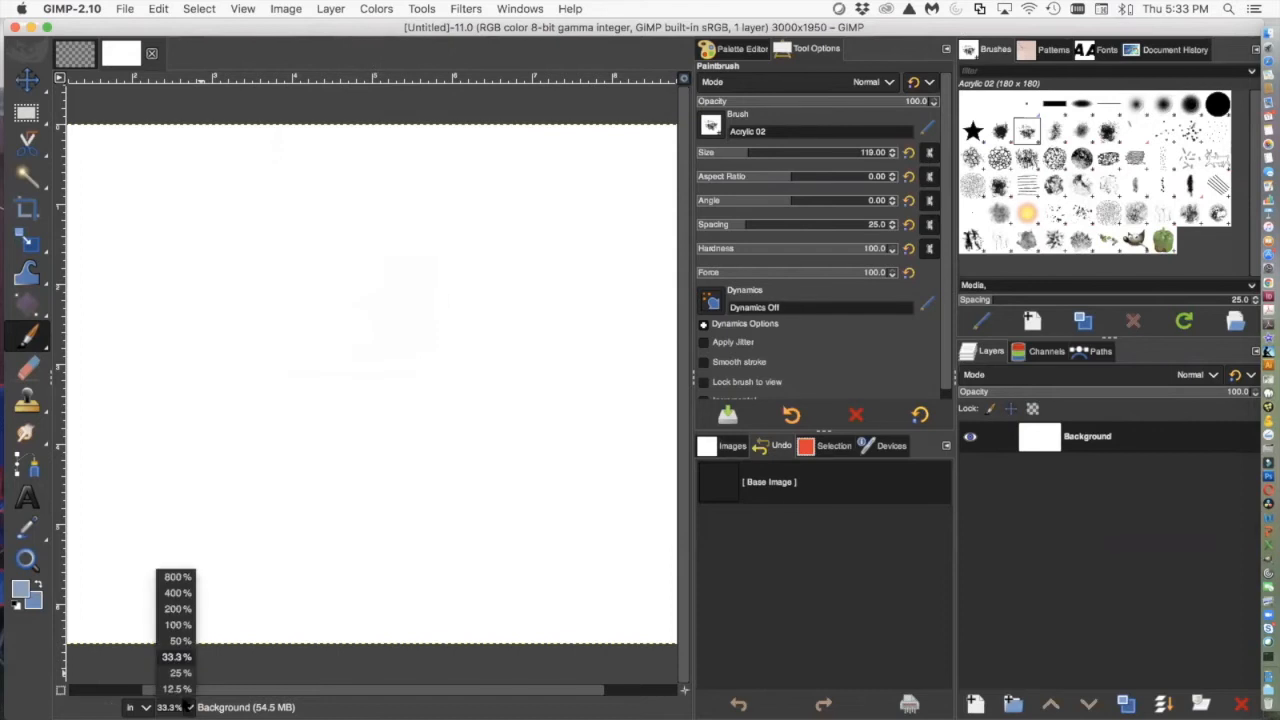
pyautogui.click(178, 675)
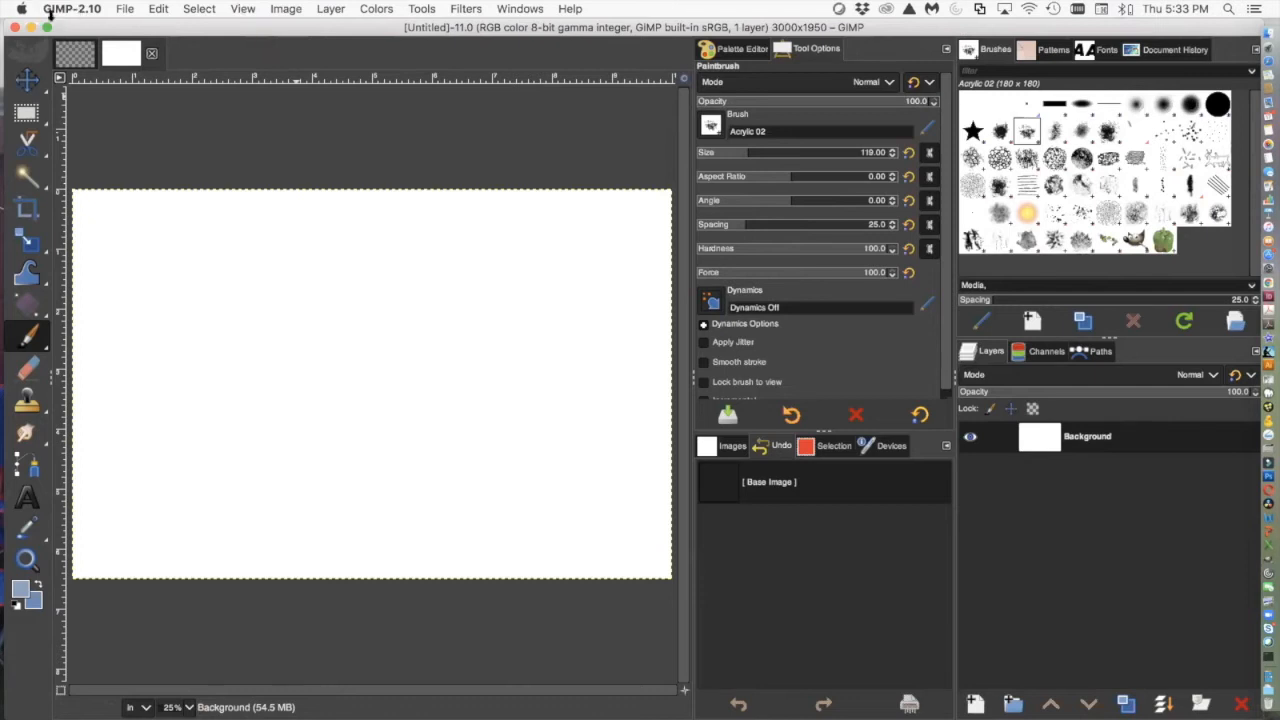
pyautogui.click(121, 8)
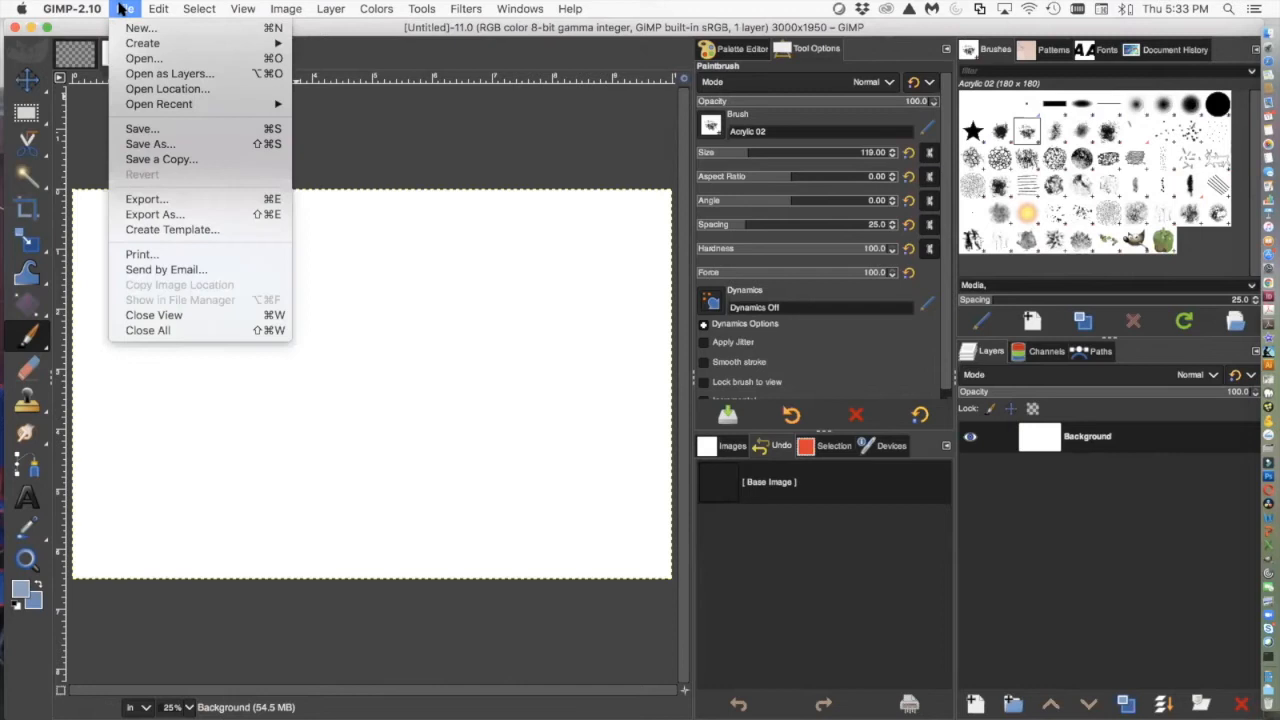
pyautogui.click(133, 80)
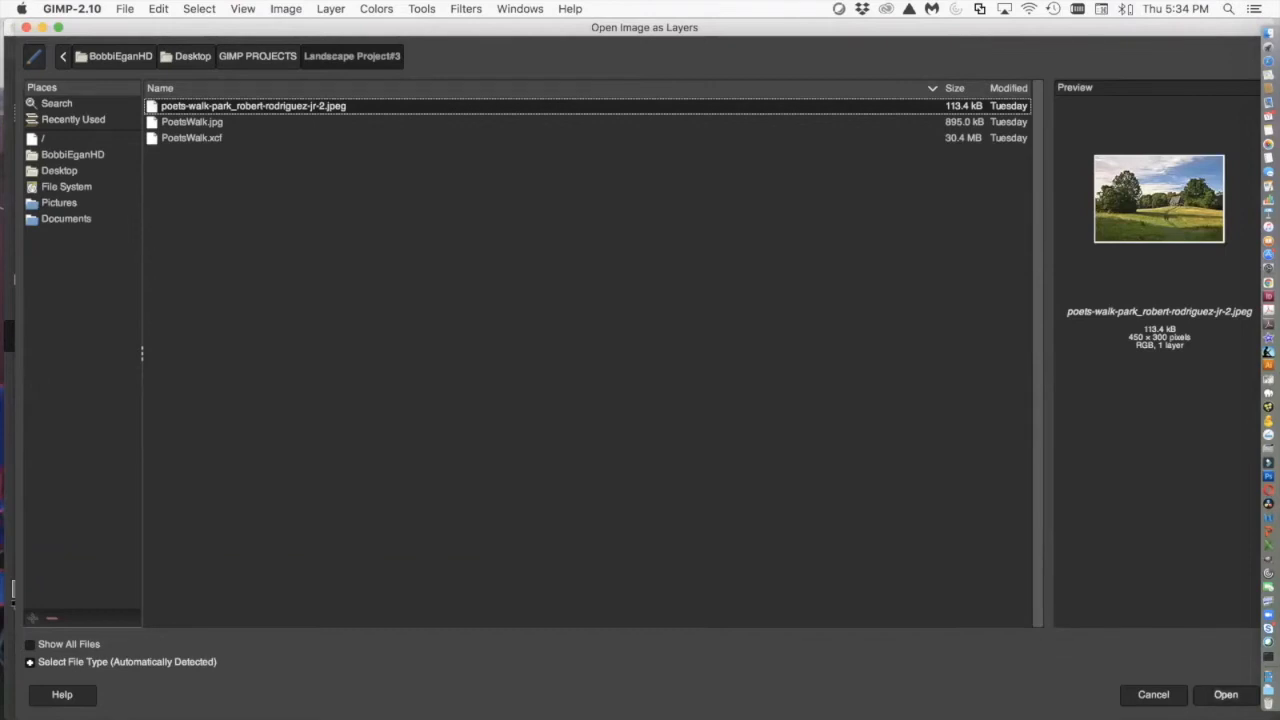
pyautogui.click(1223, 699)
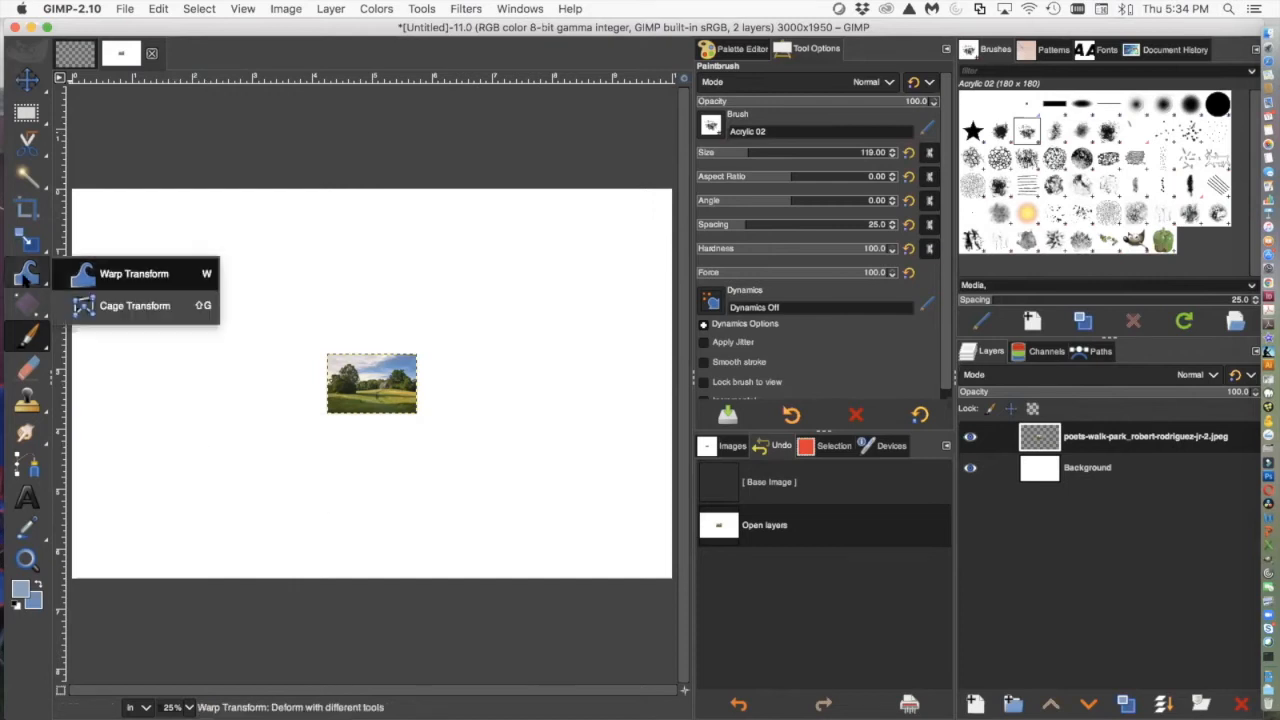
# Widen the toolbox to several columns of tools and narrow it back to a single column
pyautogui.moveTo(33, 241)
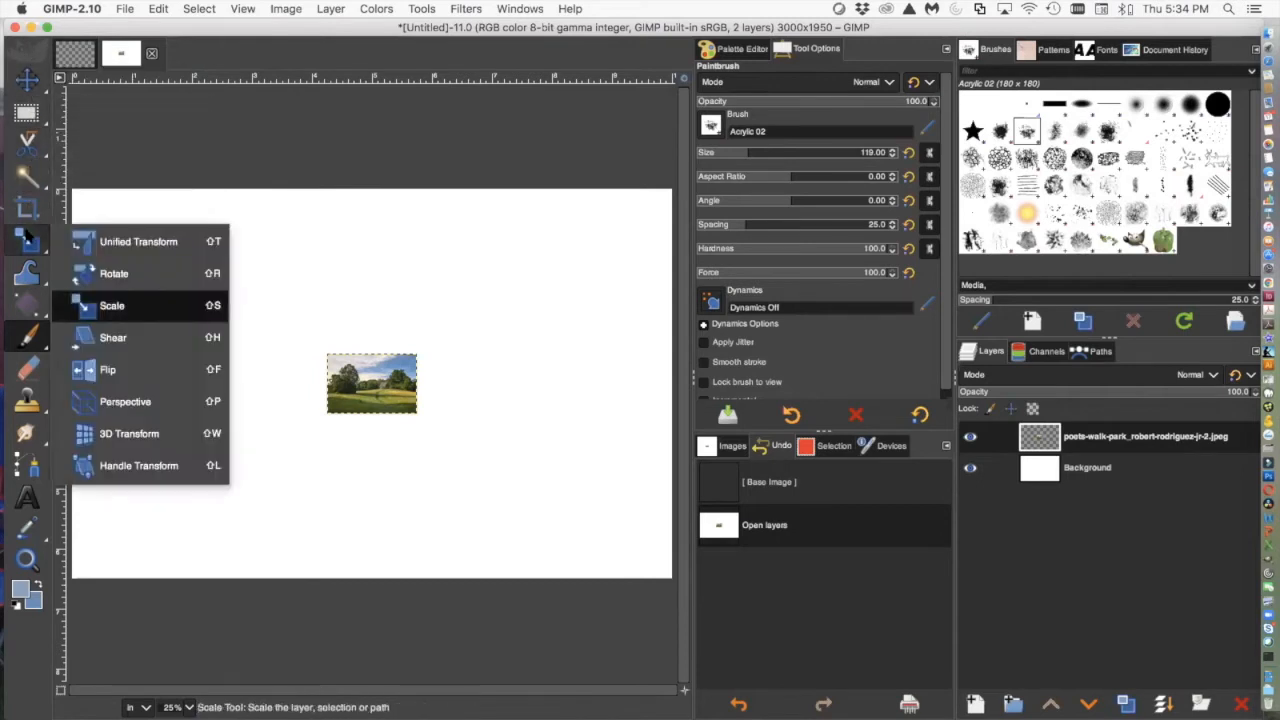
pyautogui.moveTo(20, 279)
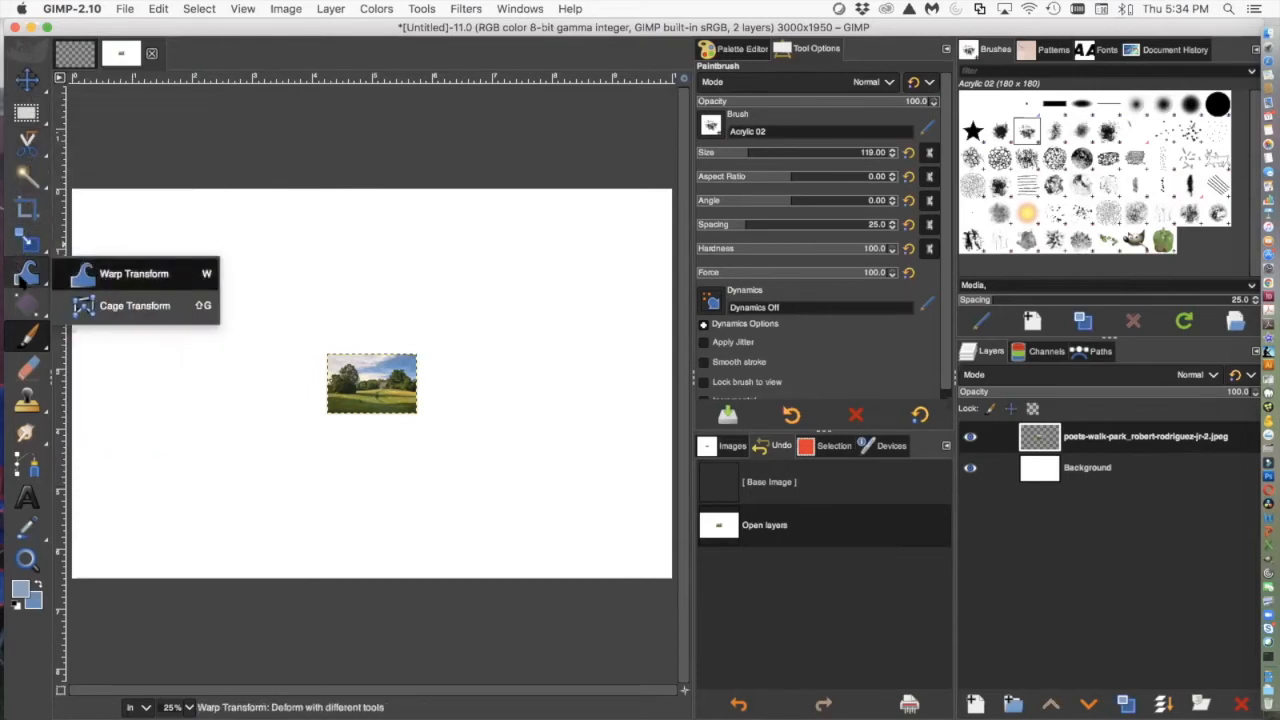
pyautogui.moveTo(80, 377); pyautogui.dragTo(155, 370)
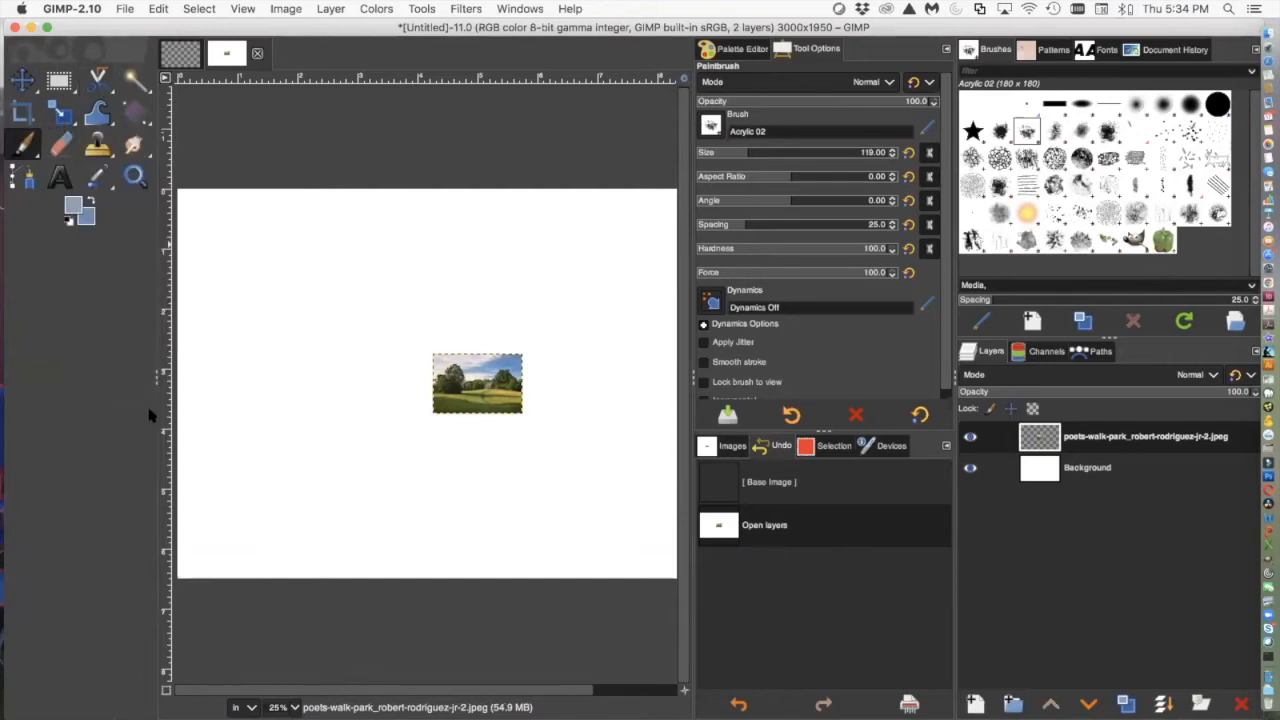
pyautogui.moveTo(157, 377); pyautogui.dragTo(45, 372)
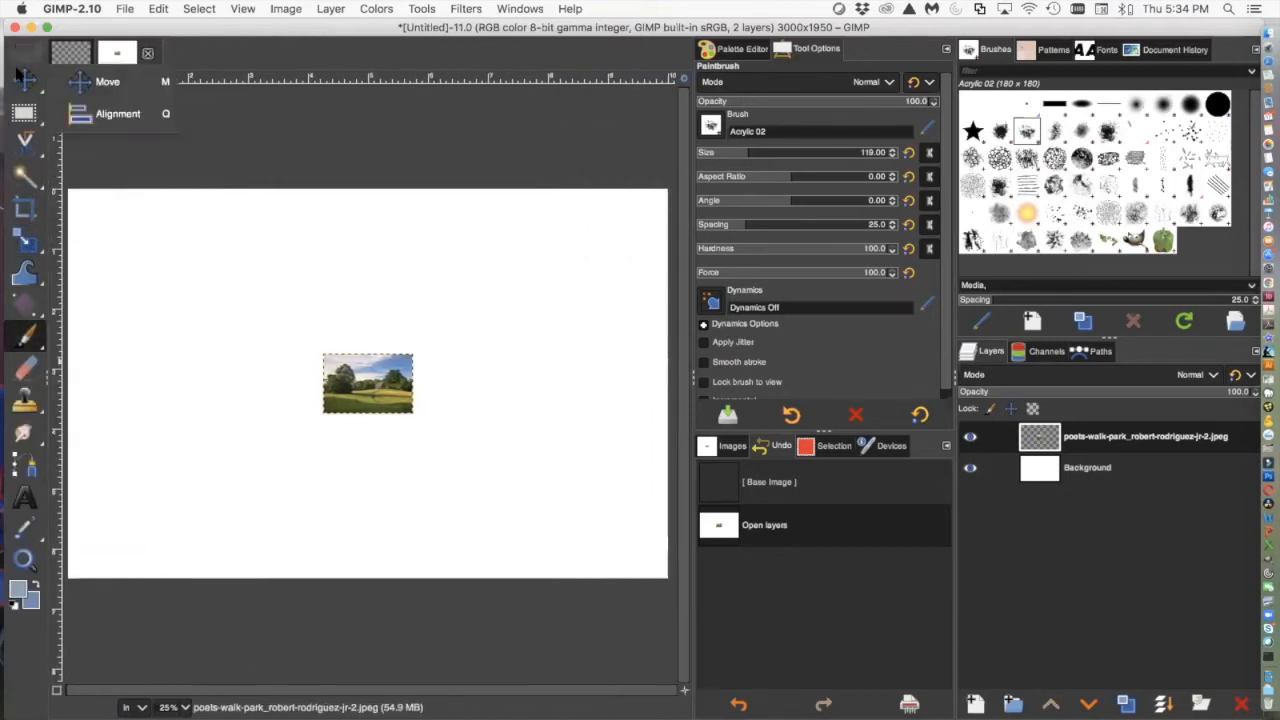
# Scale the landscape photo layer with its proportions kept, entering a width of 10 in and a height of 6.5 in
pyautogui.moveTo(20, 158)
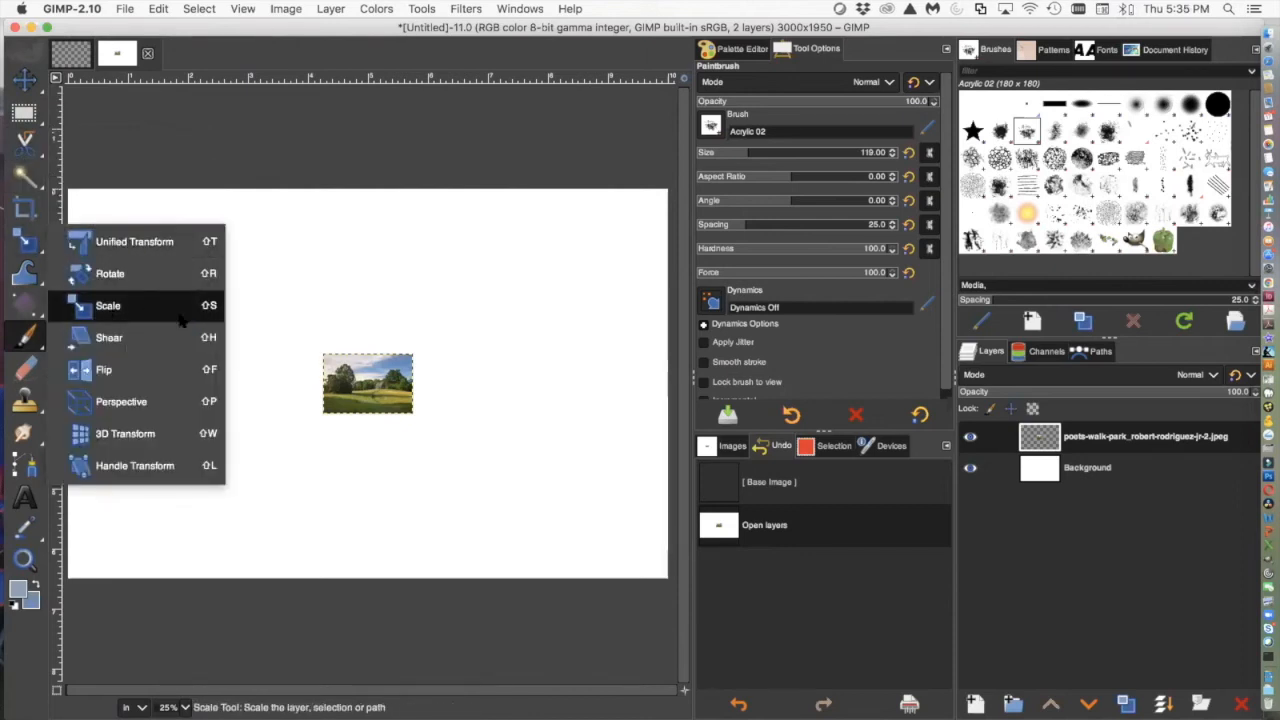
pyautogui.moveTo(25, 275)
pyautogui.click(130, 308)
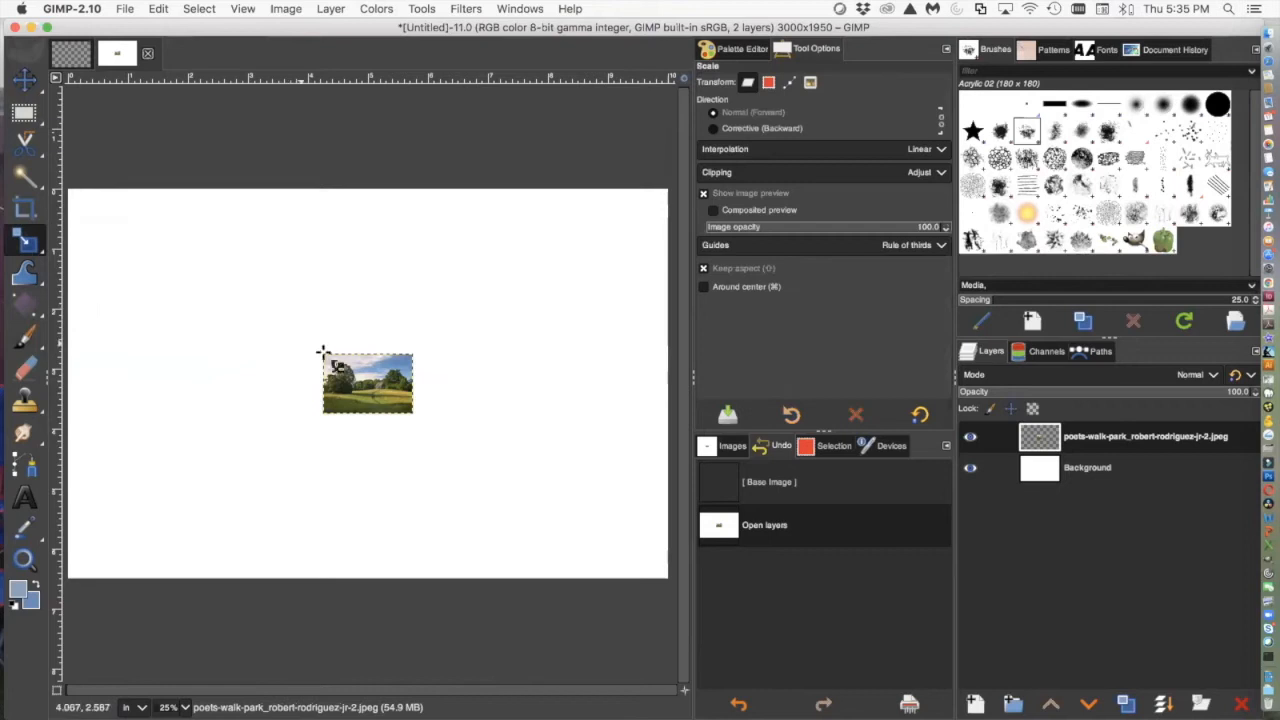
pyautogui.moveTo(323, 356); pyautogui.dragTo(250, 304)
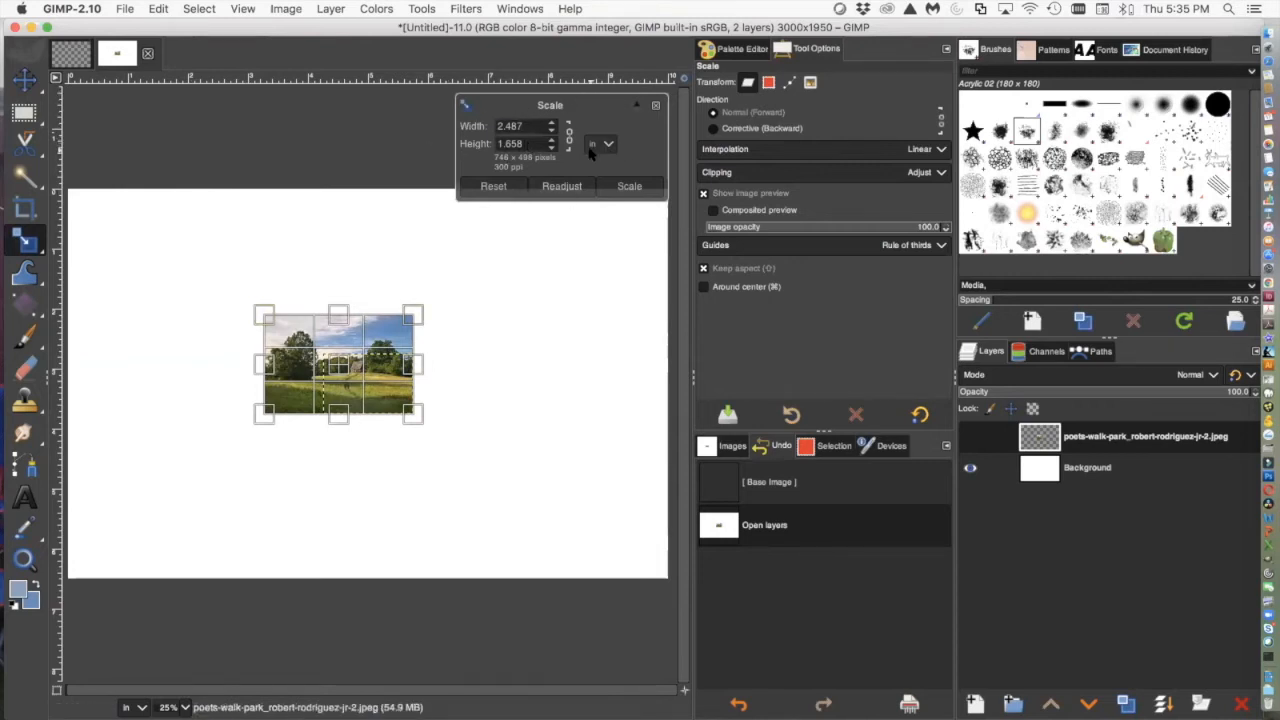
pyautogui.moveTo(530, 126); pyautogui.dragTo(484, 128)
pyautogui.write('10')
pyautogui.press('Tab')
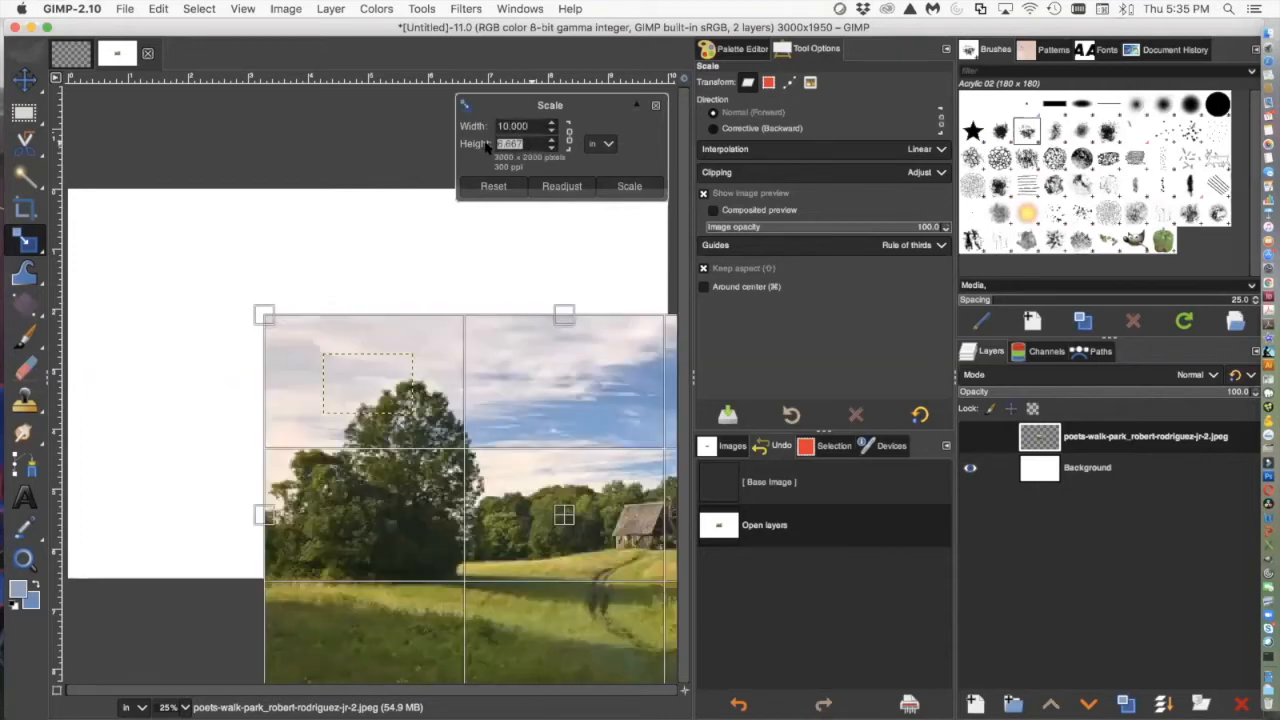
pyautogui.write('6.5')
pyautogui.click(652, 188)
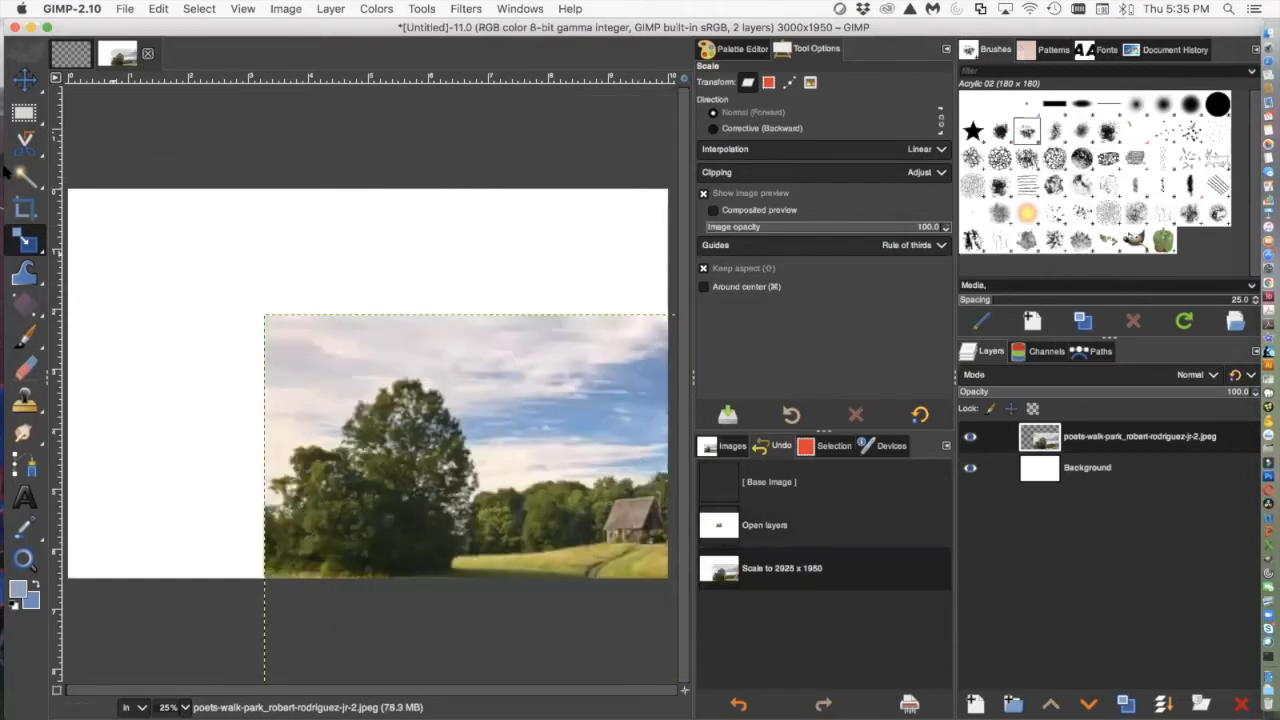
# Move the photo to the canvas's upper-left corner and enlarge it proportionally to about 9.997 × 6.667 in to fill the canvas width
pyautogui.click(25, 80)
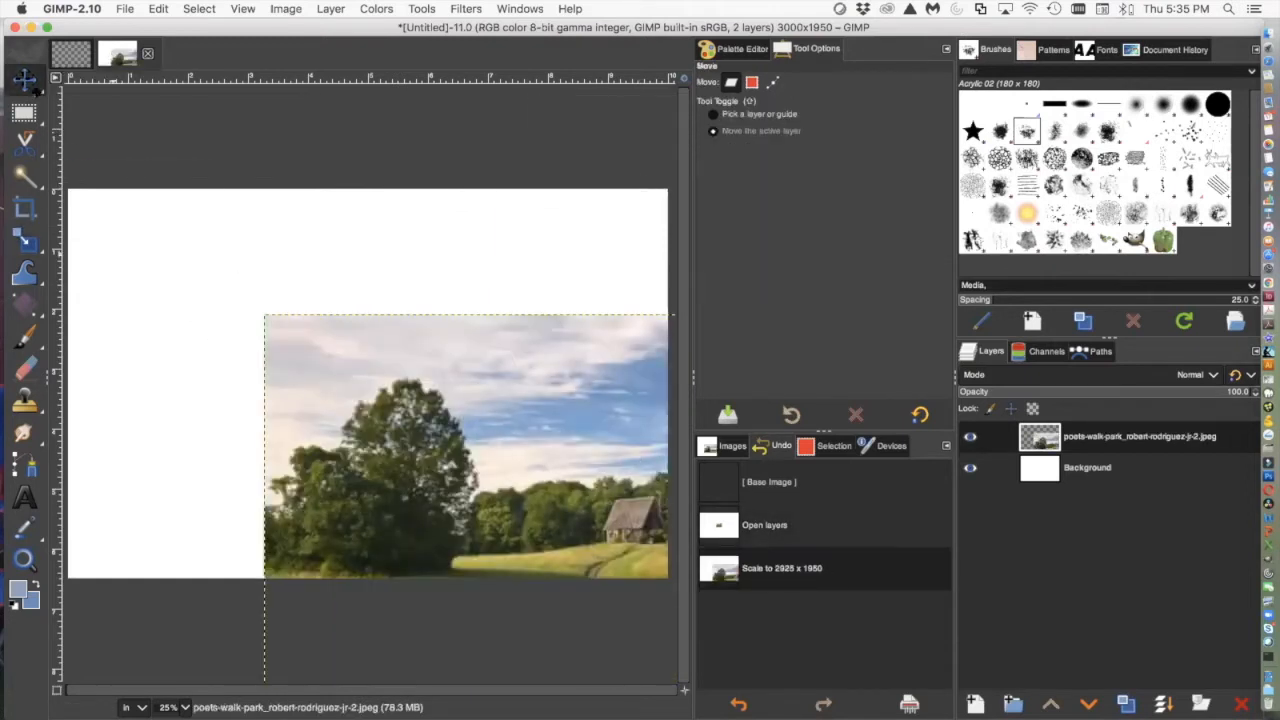
pyautogui.moveTo(286, 345); pyautogui.dragTo(89, 218)
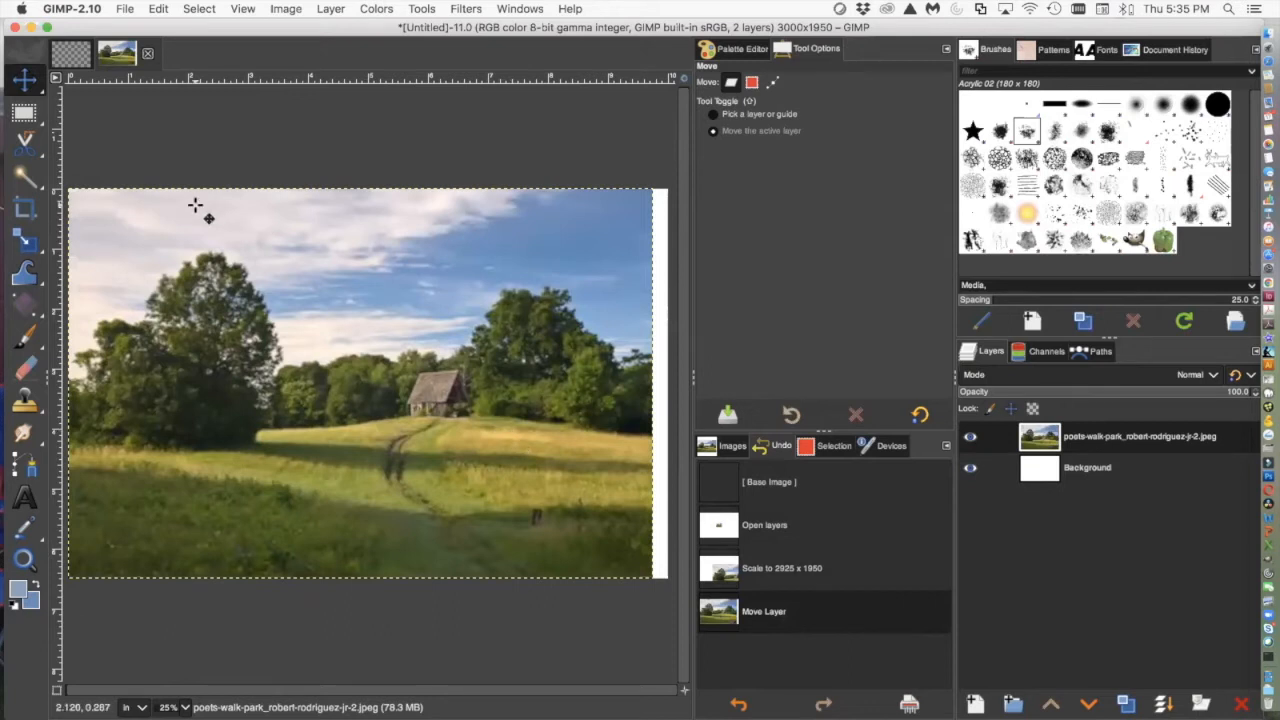
pyautogui.moveTo(28, 252)
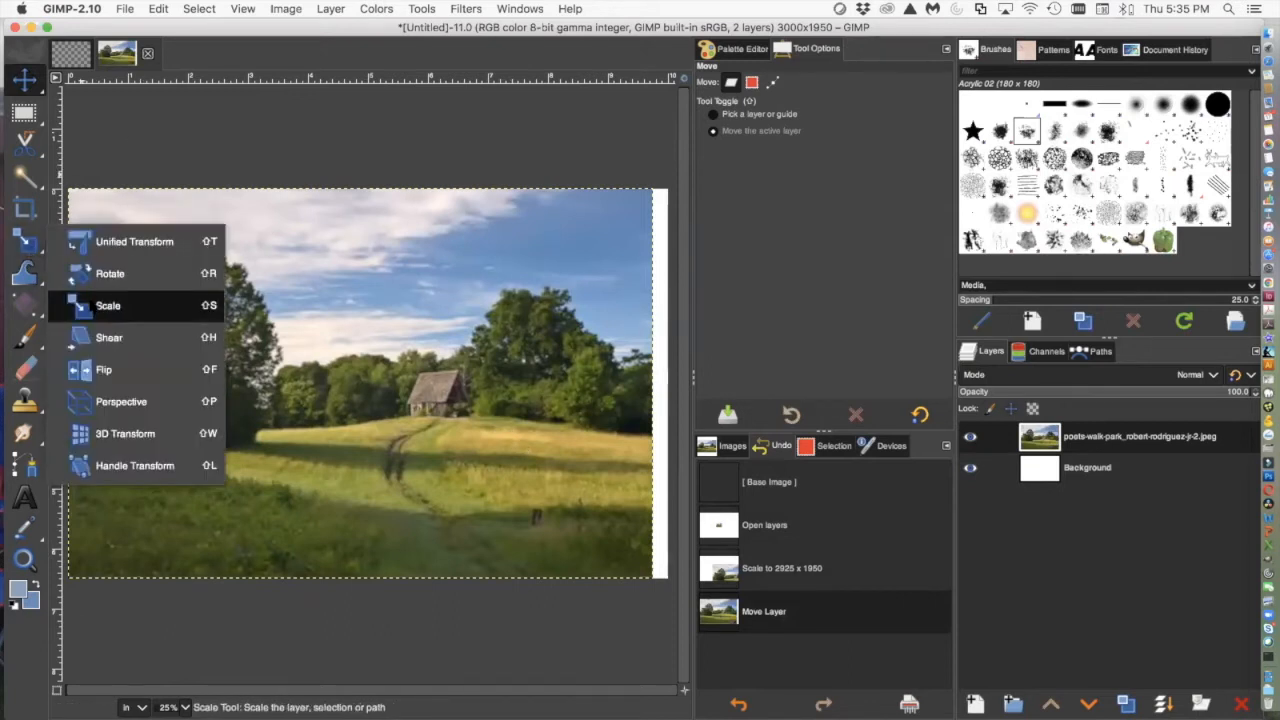
pyautogui.click(108, 305)
pyautogui.moveTo(646, 350); pyautogui.dragTo(684, 366)
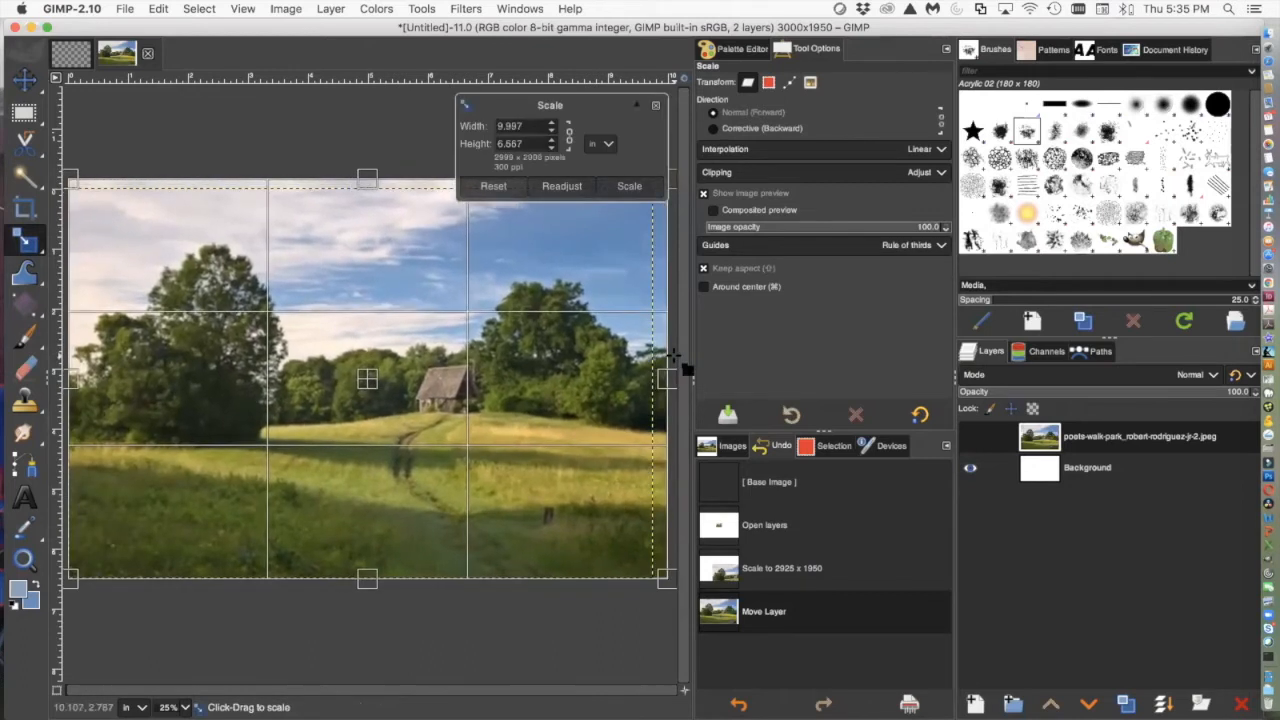
pyautogui.click(629, 186)
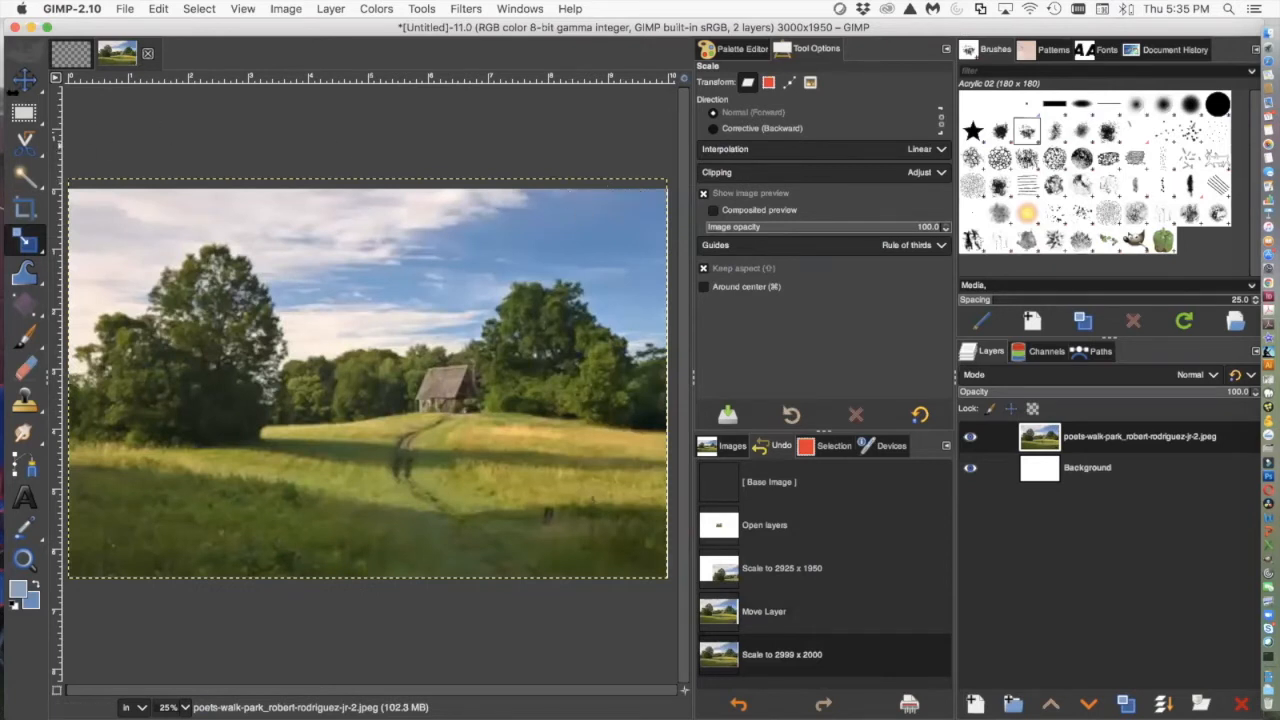
# Move the photo layer down until its upper edge meets the upper edge of the canvas
pyautogui.click(25, 80)
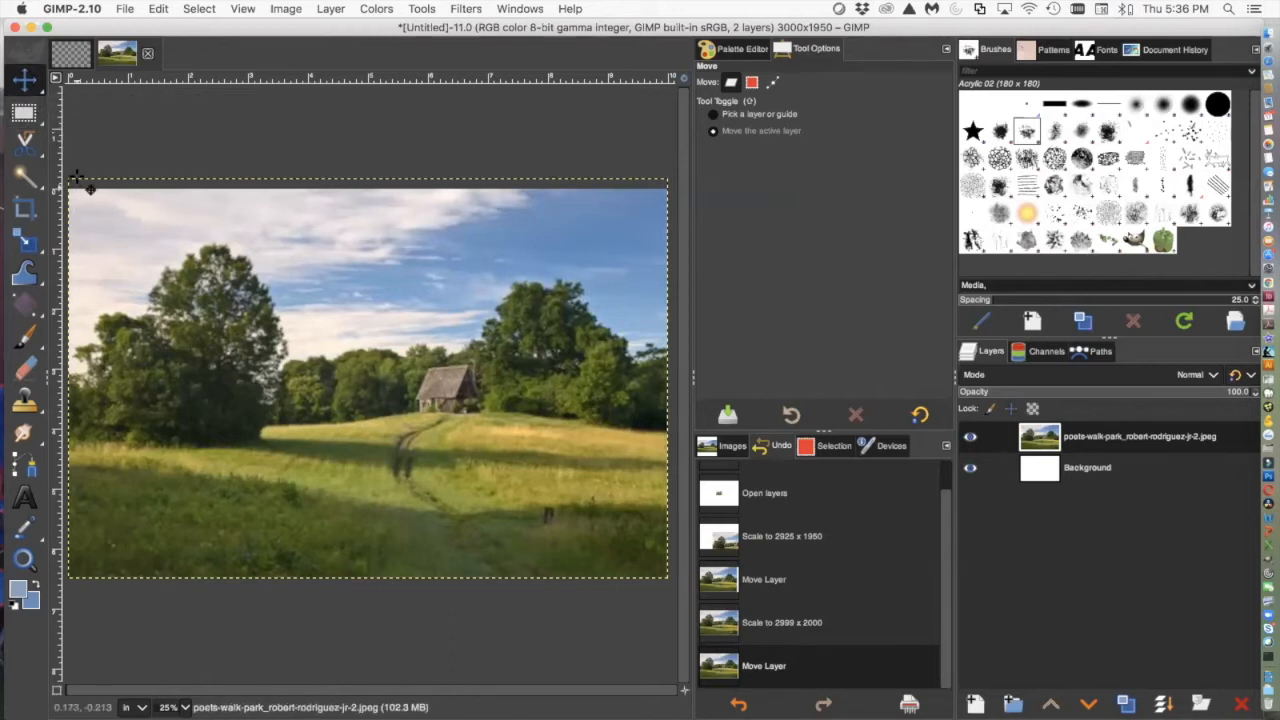
pyautogui.moveTo(84, 196)
pyautogui.mouseDown()
pyautogui.moveTo(306, 277)
pyautogui.moveTo(180, 430)
pyautogui.moveTo(81, 213)
pyautogui.mouseUp()
pyautogui.click(25, 113)
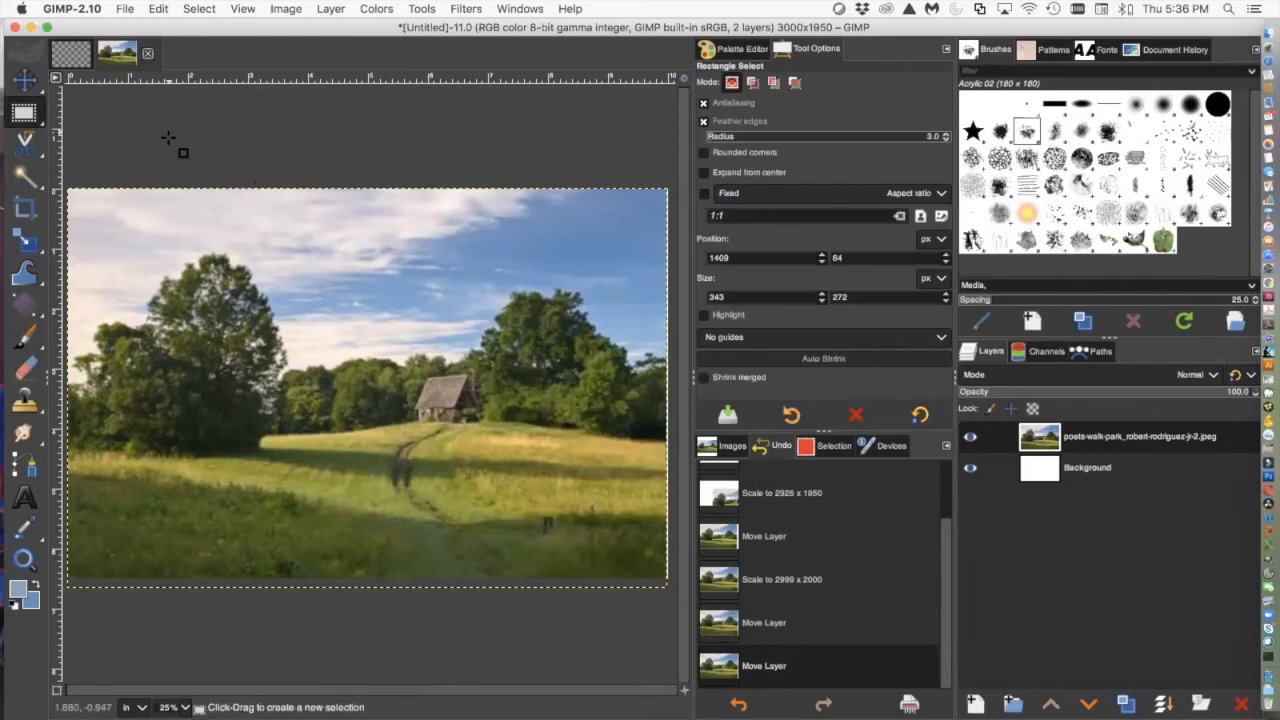
pyautogui.click(25, 78)
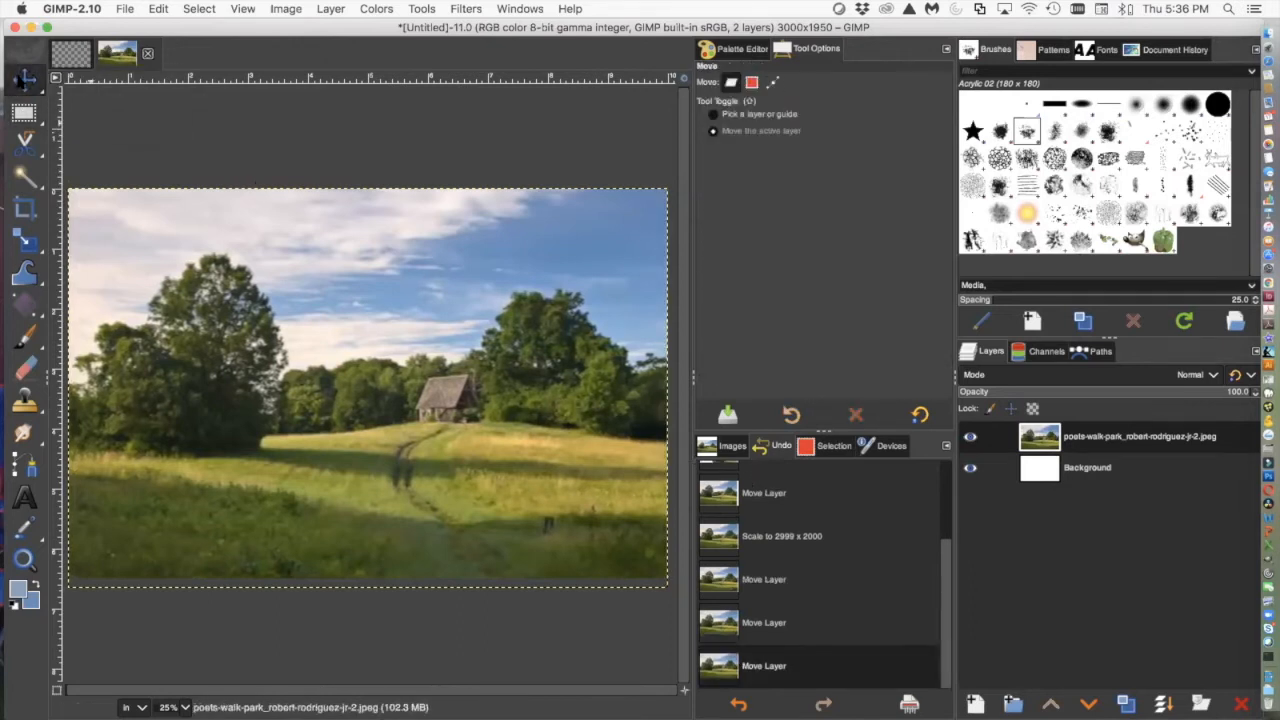
# Select the photo's sky area down to the horizon with a rectangular selection about 10.05 × 3.99 in across the full canvas width
pyautogui.click(25, 113)
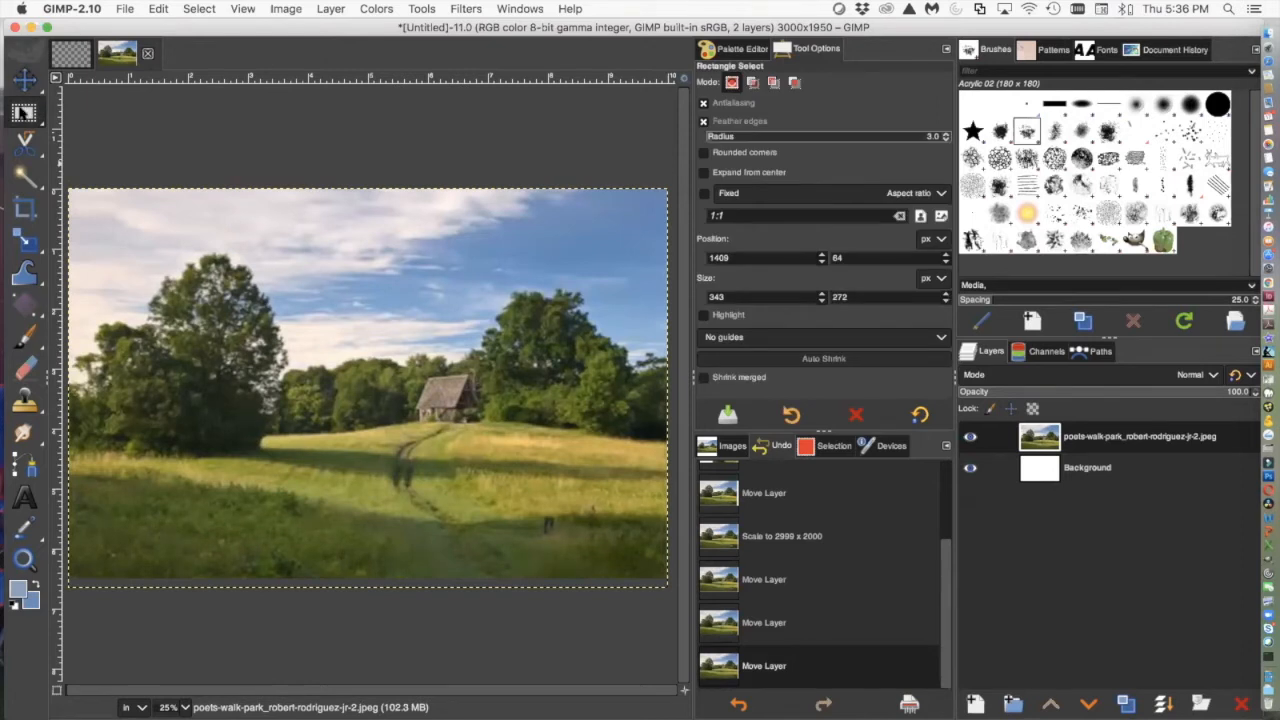
pyautogui.moveTo(70, 178); pyautogui.dragTo(674, 415)
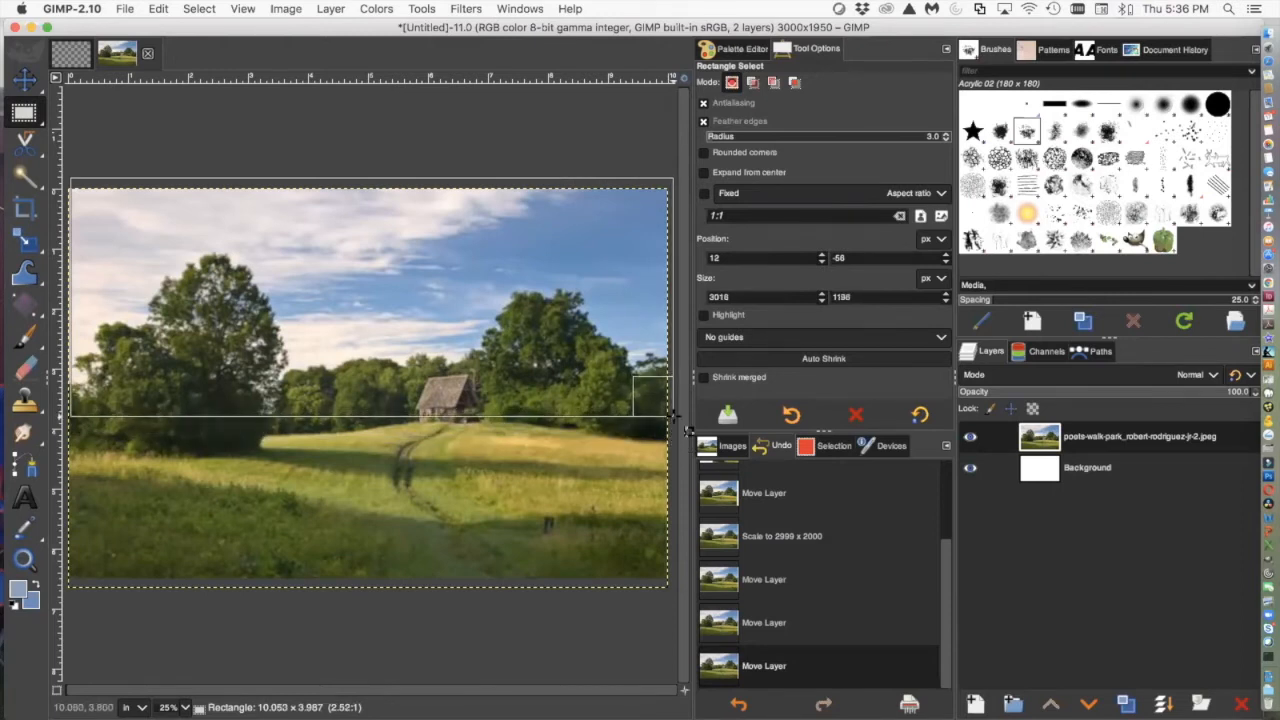
pyautogui.moveTo(675, 415); pyautogui.dragTo(676, 417)
# Nudge the photo layer slightly sideways to line it up with the canvas's side edges
pyautogui.click(19, 76)
pyautogui.press('Left')
pyautogui.press('Left')
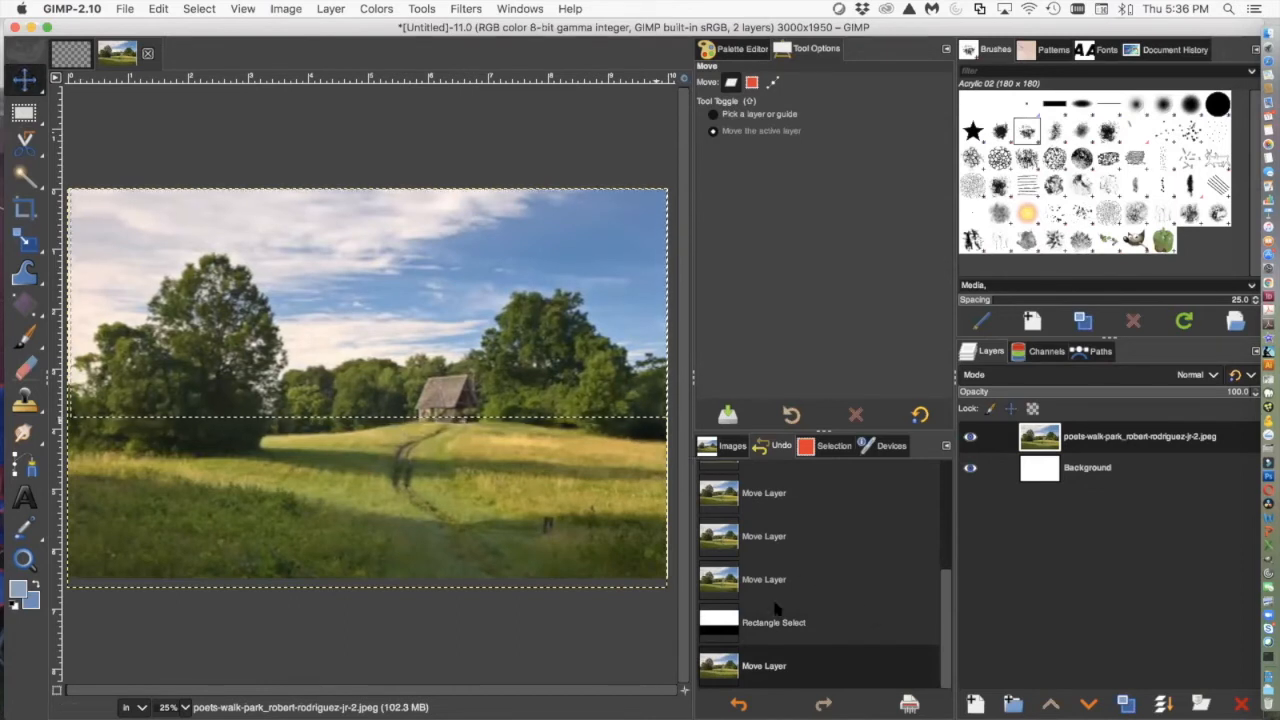
pyautogui.press('Right')
pyautogui.press('Right')
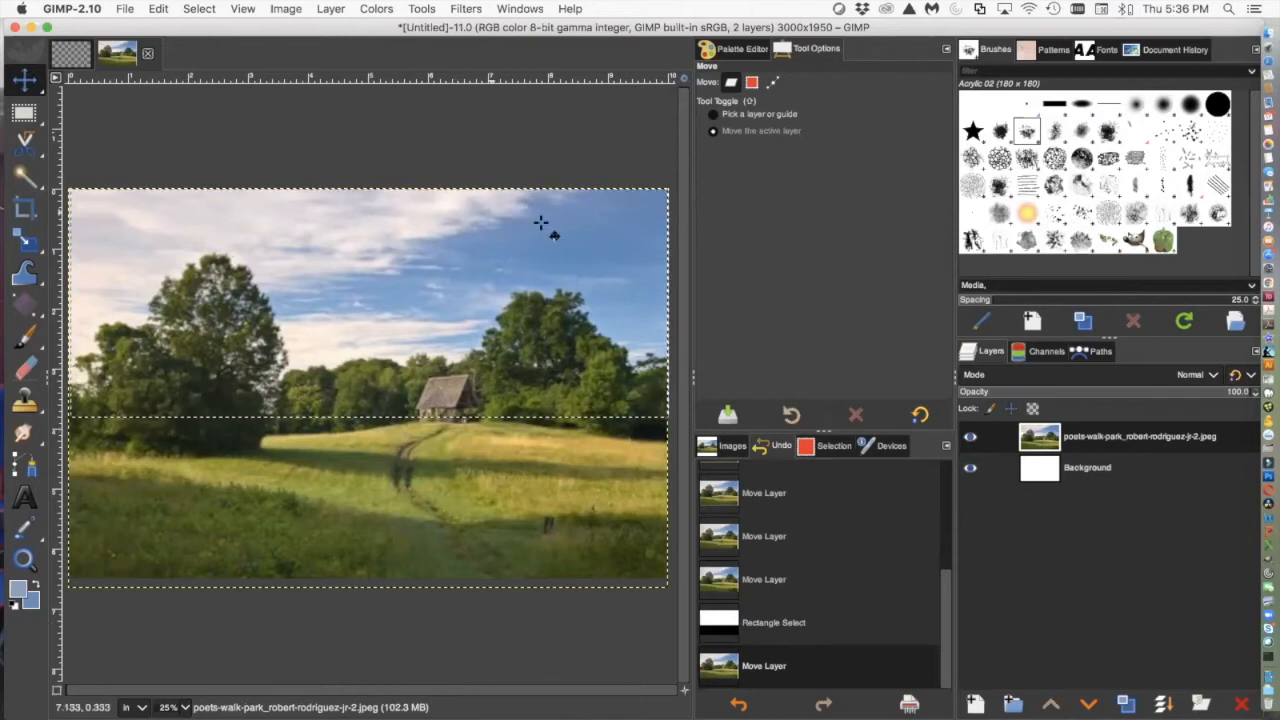
# Sample the deep blue sky as the foreground color and the pale cloud near the photo's left edge as the background color
pyautogui.click(17, 591)
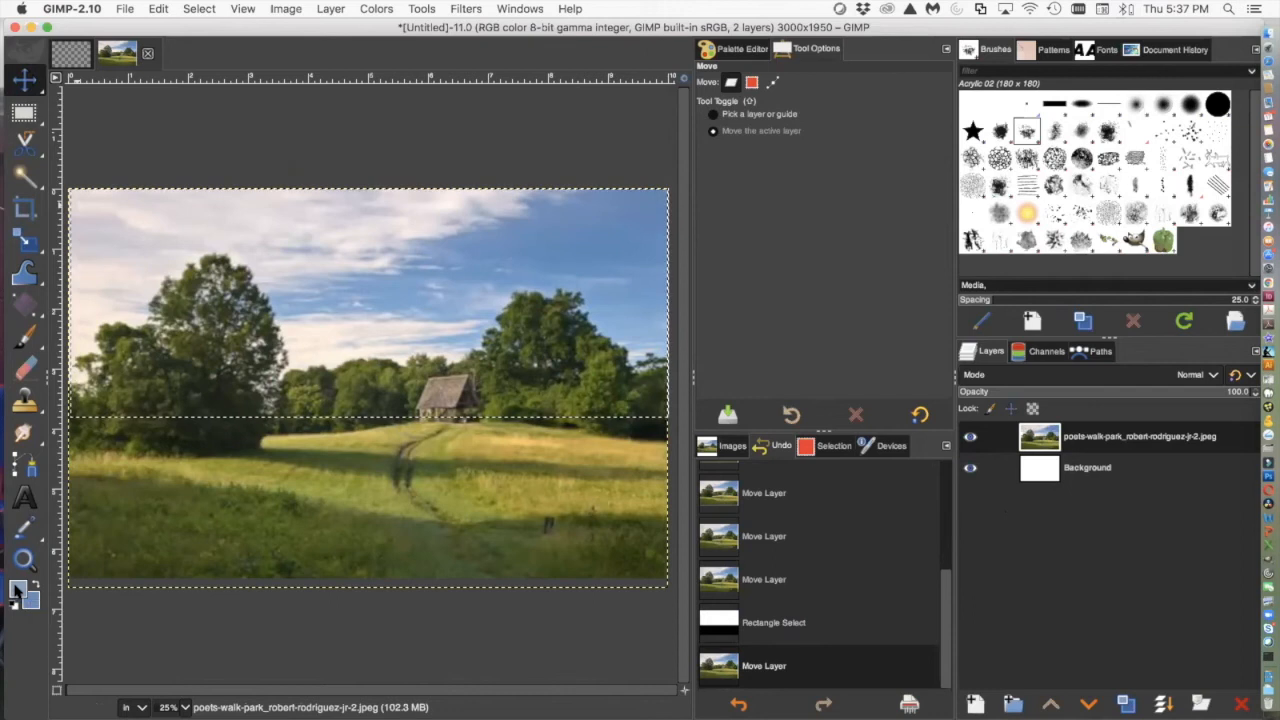
pyautogui.click(217, 264)
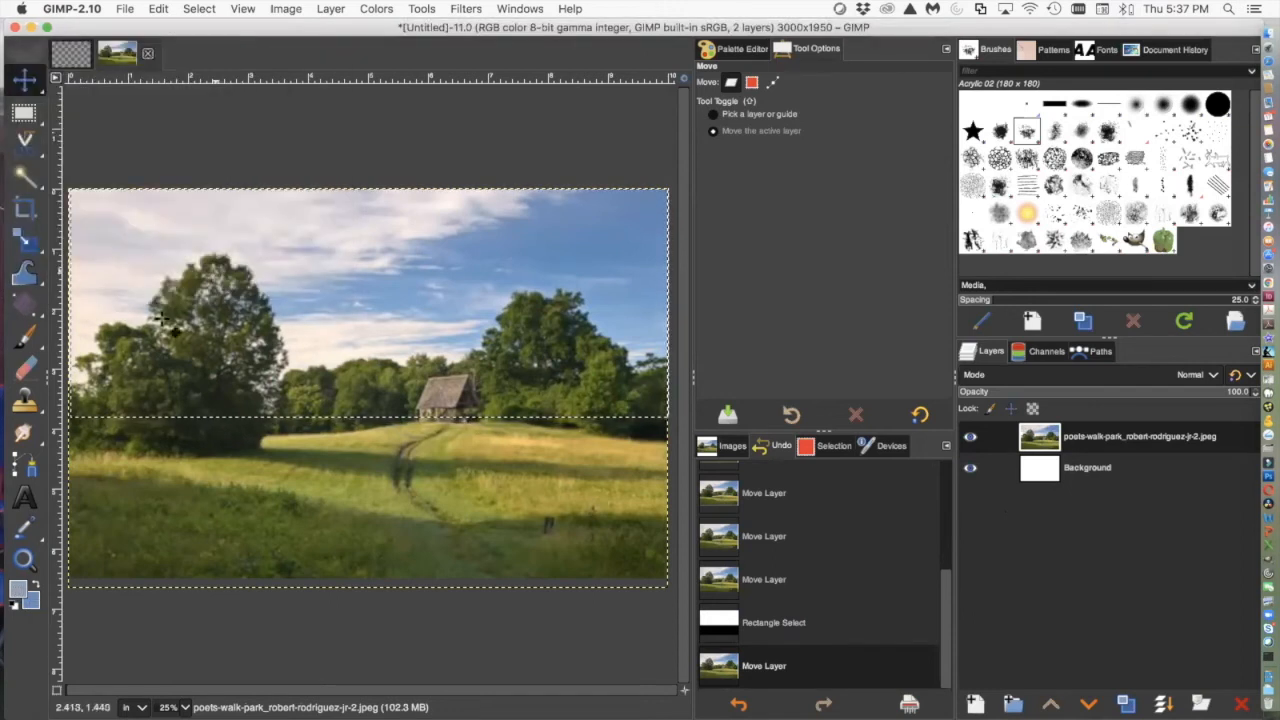
pyautogui.click(27, 530)
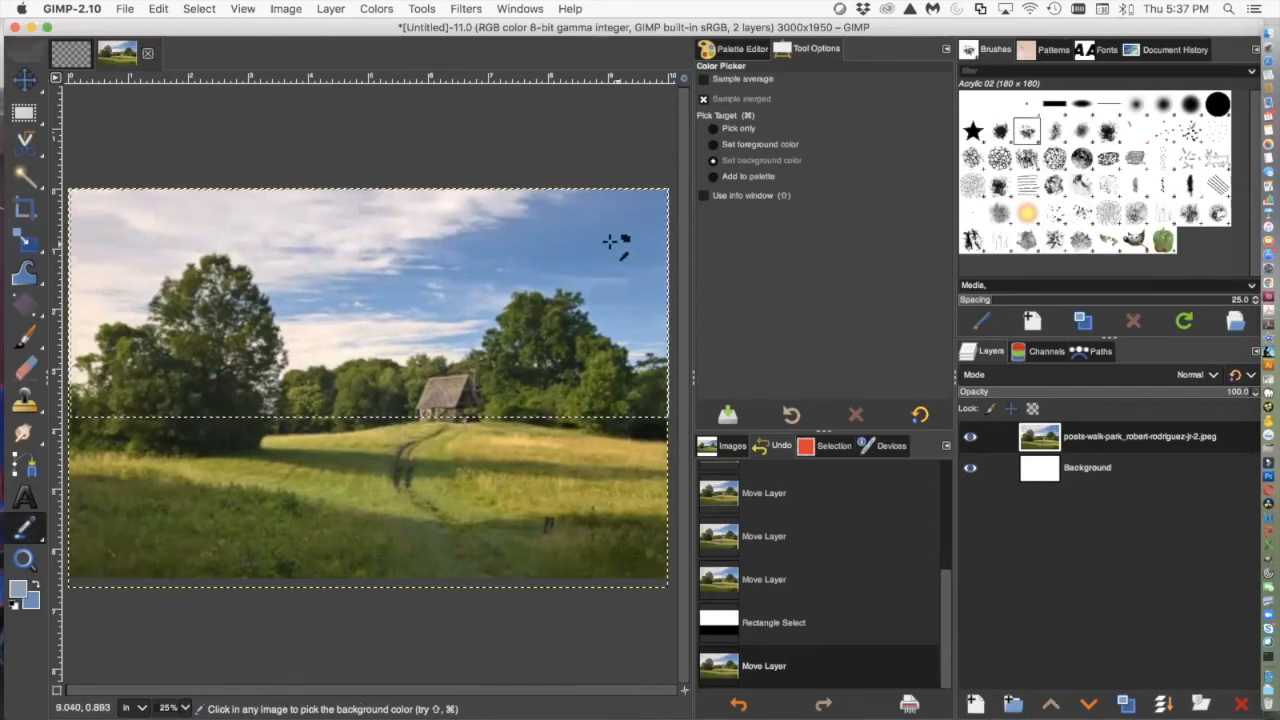
pyautogui.click(715, 145)
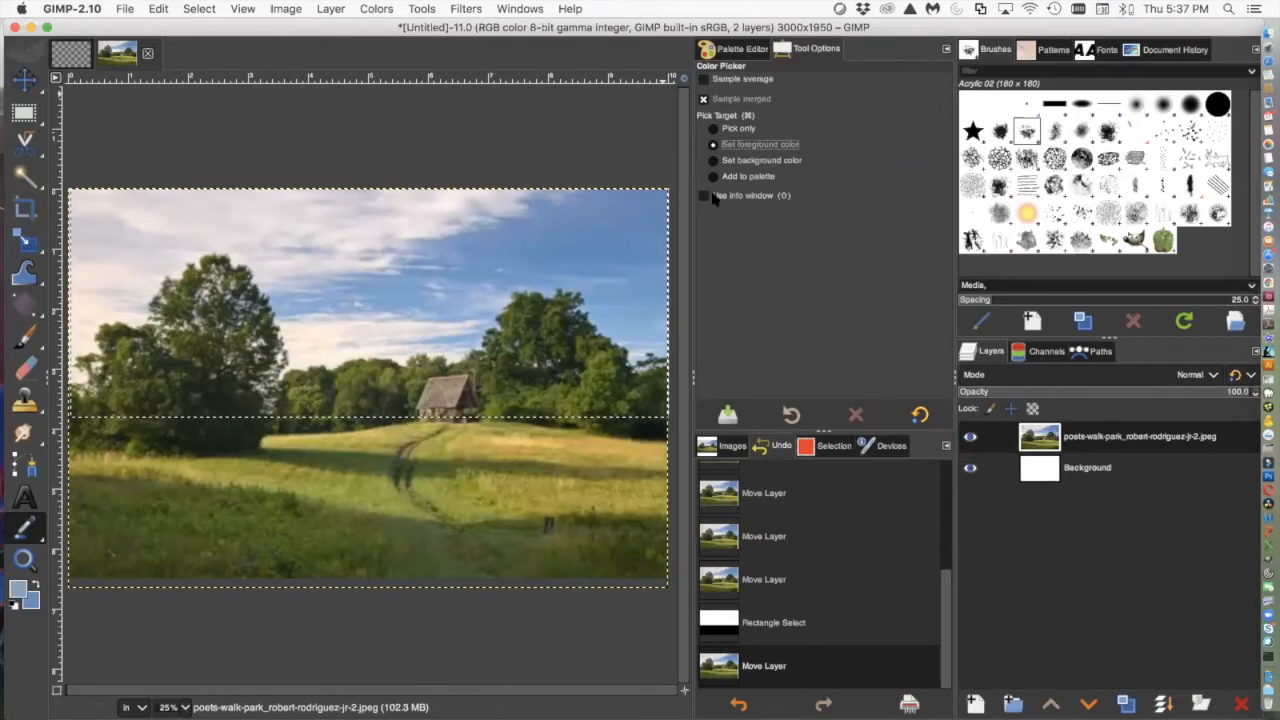
pyautogui.click(593, 228)
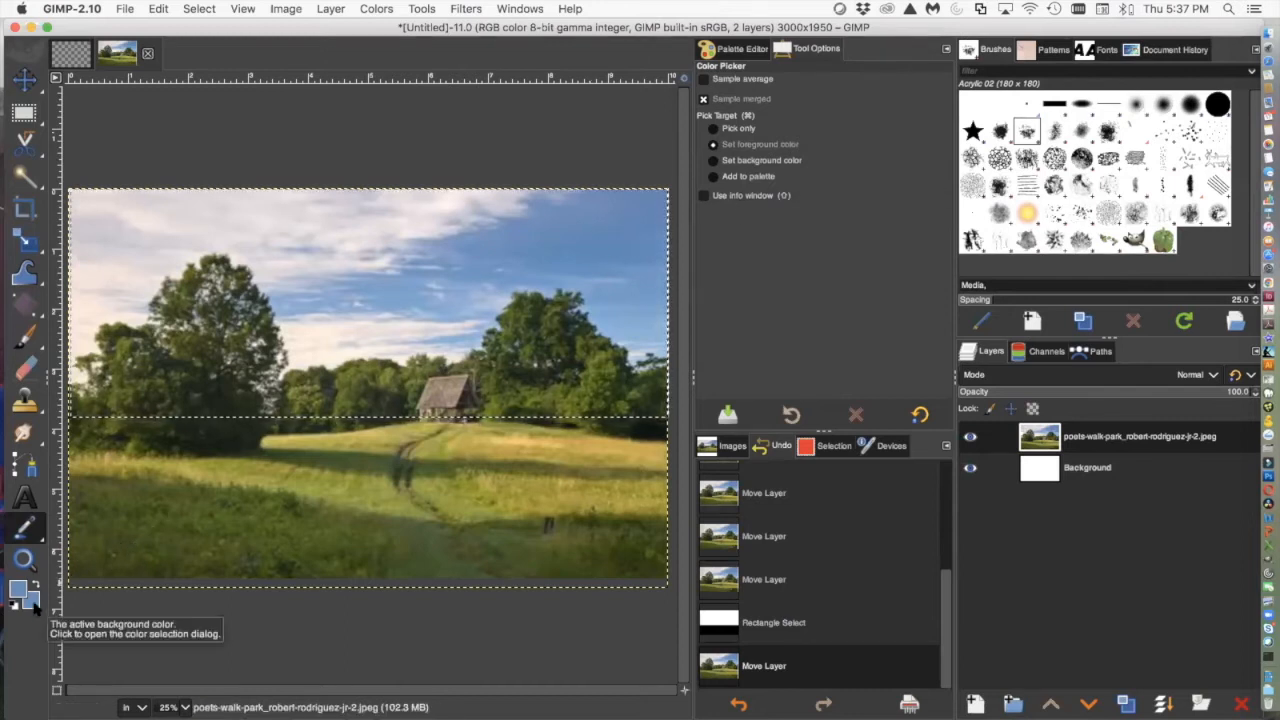
pyautogui.click(714, 162)
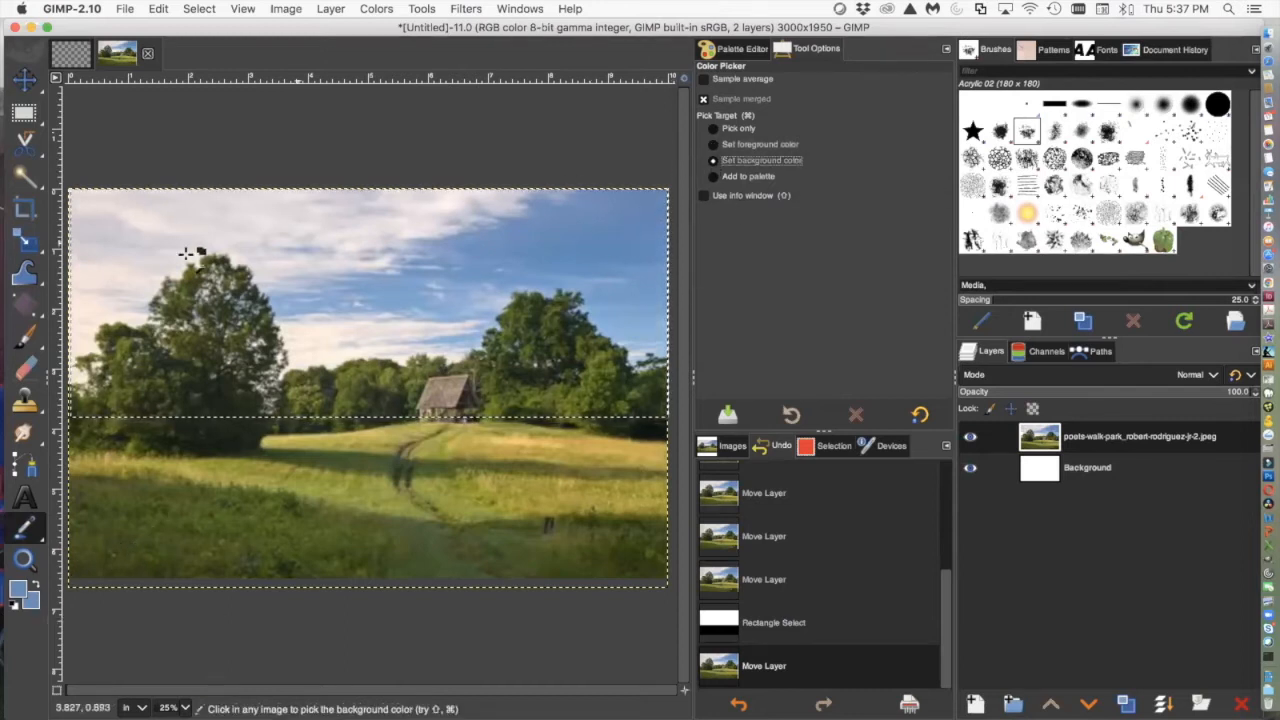
pyautogui.click(90, 214)
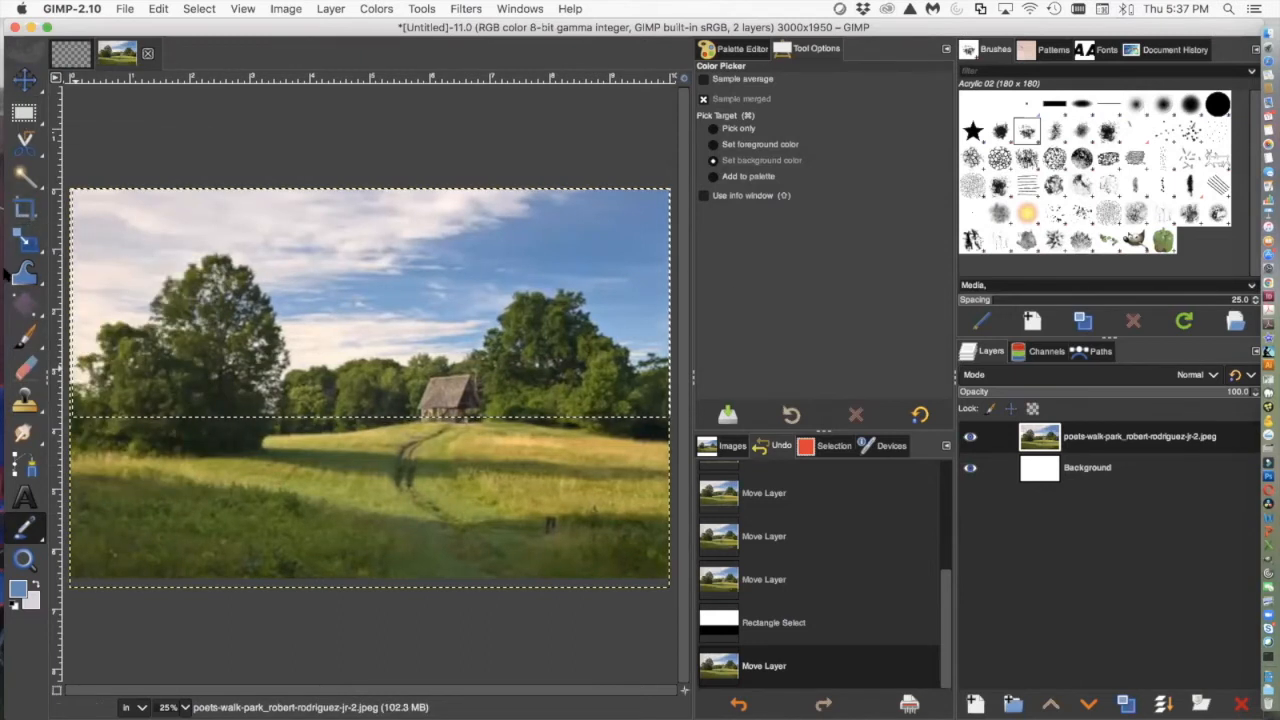
# Try filling the selected sky directly on the photo layer with a horizontal bi-linear foreground-to-background gradient
pyautogui.moveTo(25, 308)
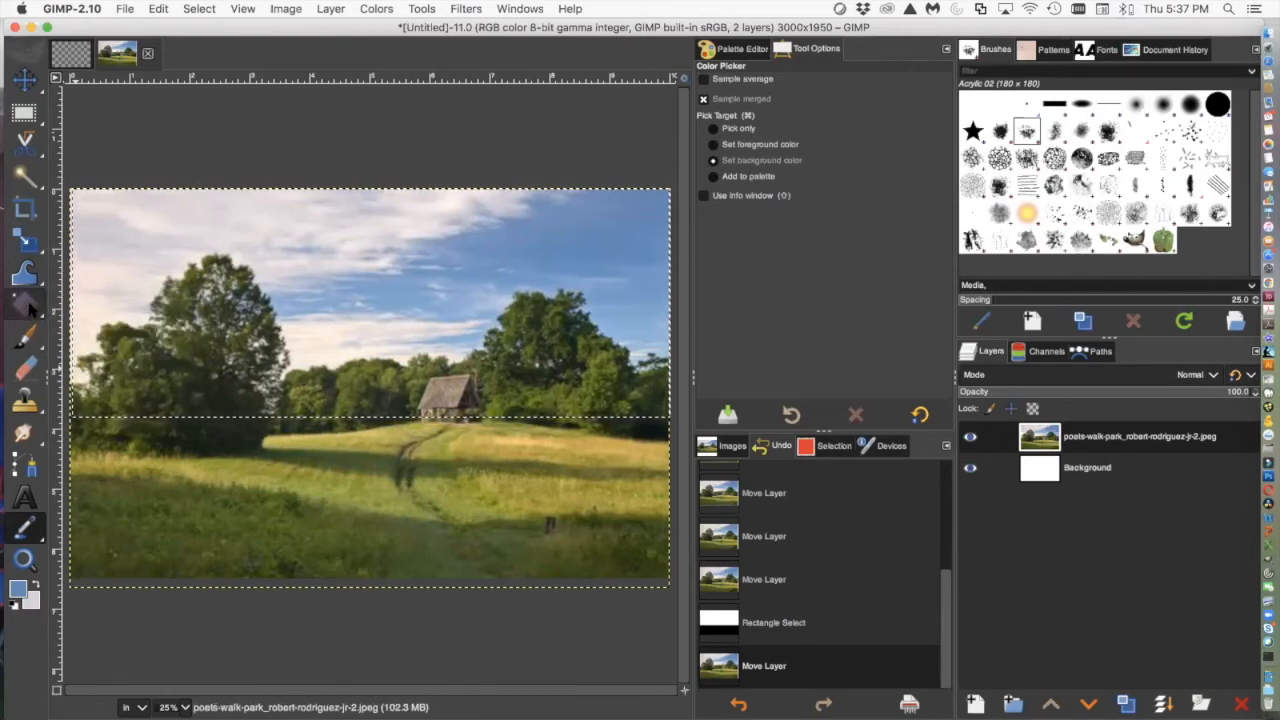
pyautogui.click(80, 340)
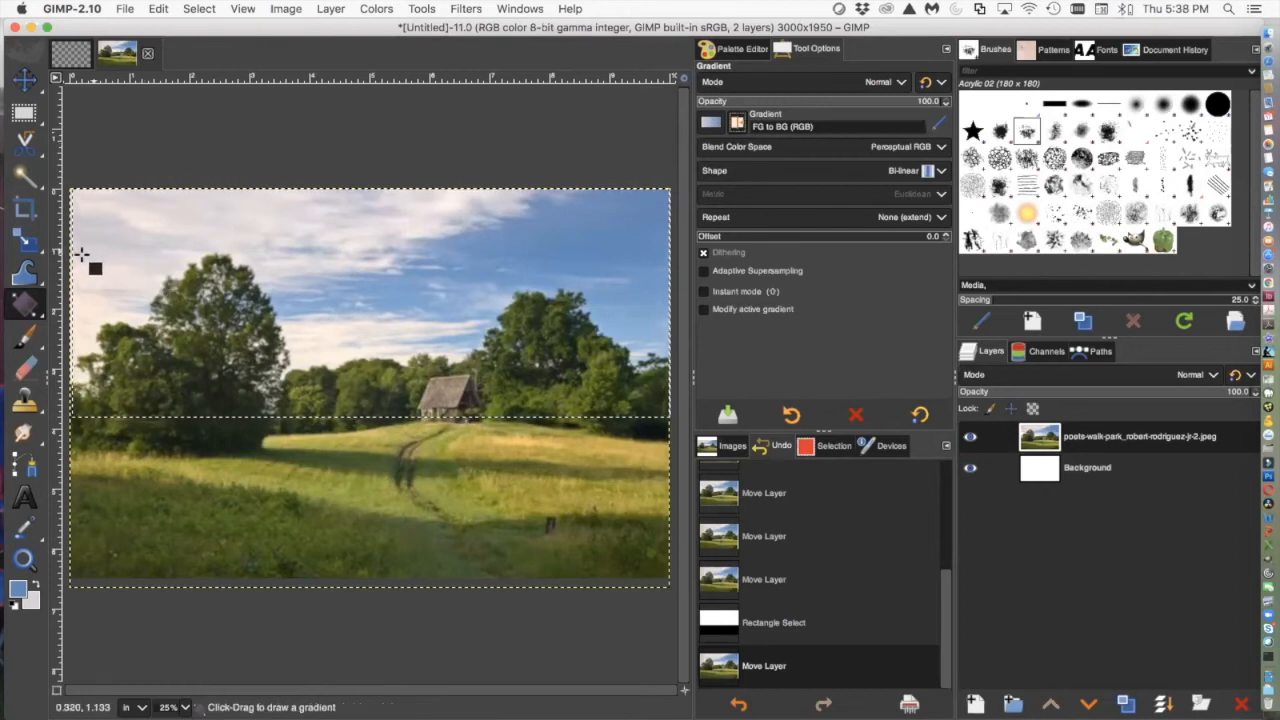
pyautogui.moveTo(76, 268); pyautogui.dragTo(656, 265)
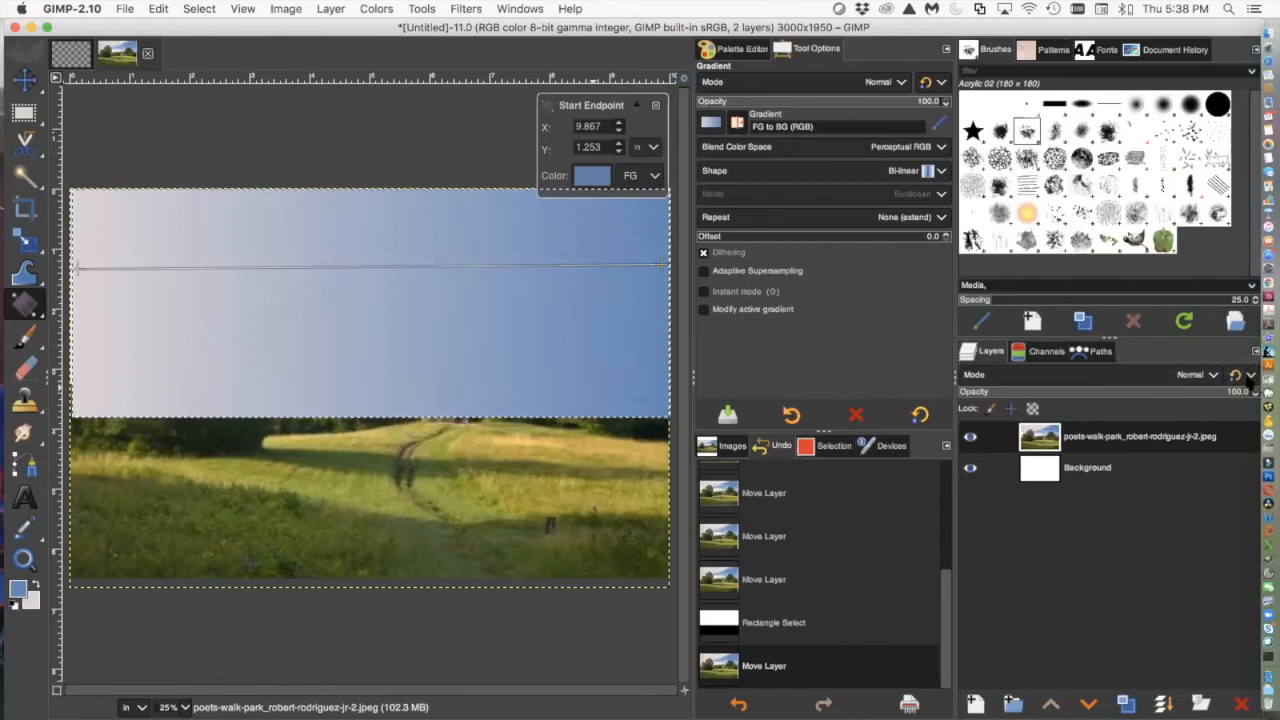
pyautogui.press('Return')
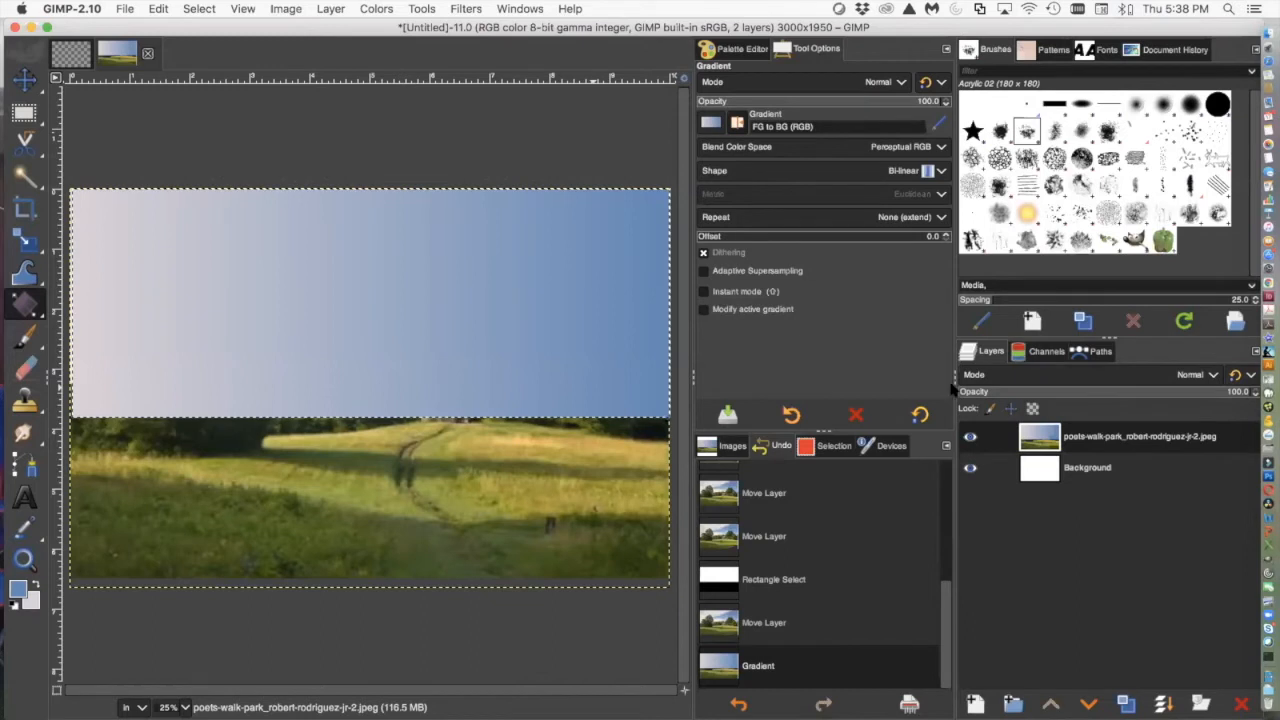
# Leave the photo layer's opacity at 100 and revert the image to the history state before the gradient
pyautogui.moveTo(1242, 392)
pyautogui.mouseDown()
pyautogui.moveTo(1153, 394)
pyautogui.moveTo(1256, 392)
pyautogui.mouseUp()
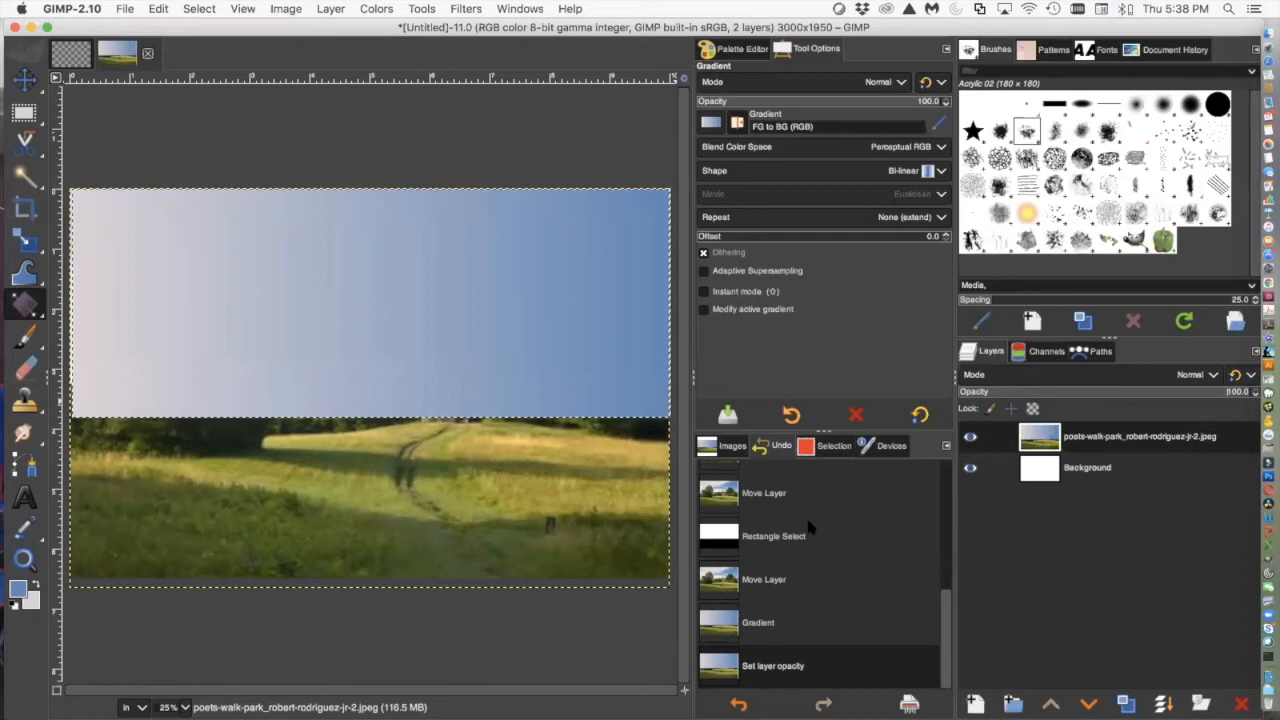
pyautogui.click(744, 632)
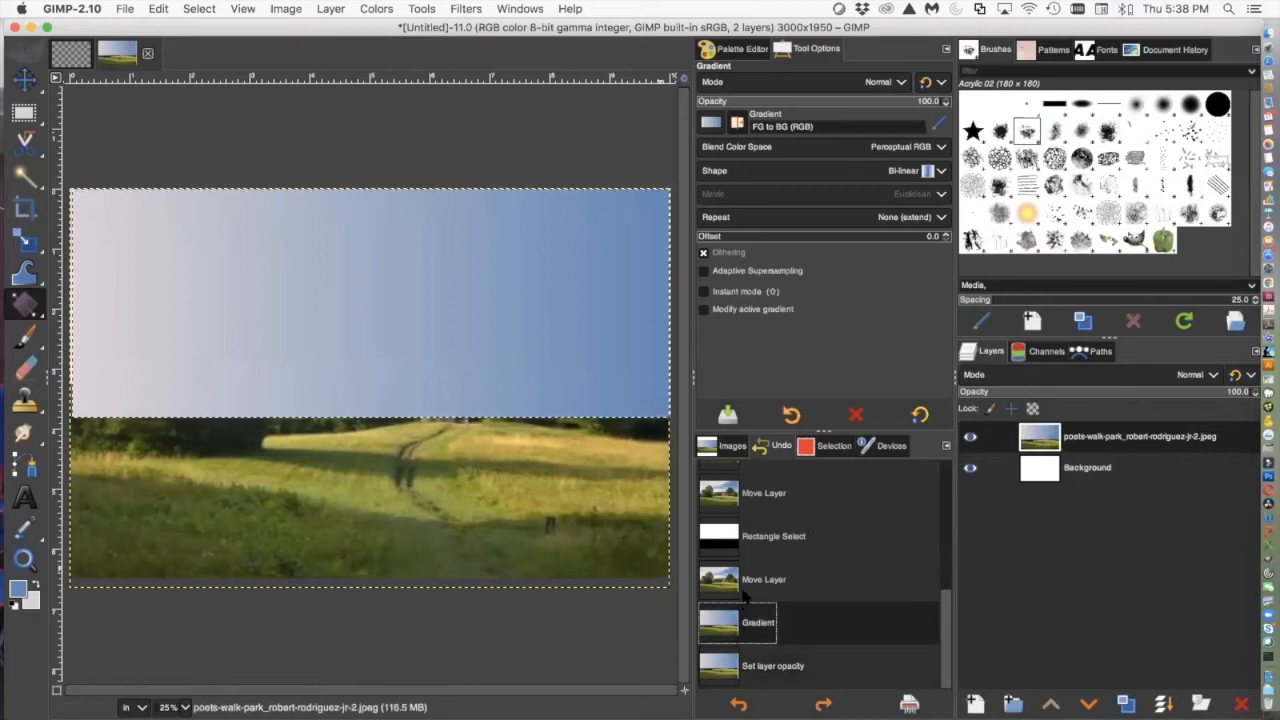
pyautogui.click(744, 592)
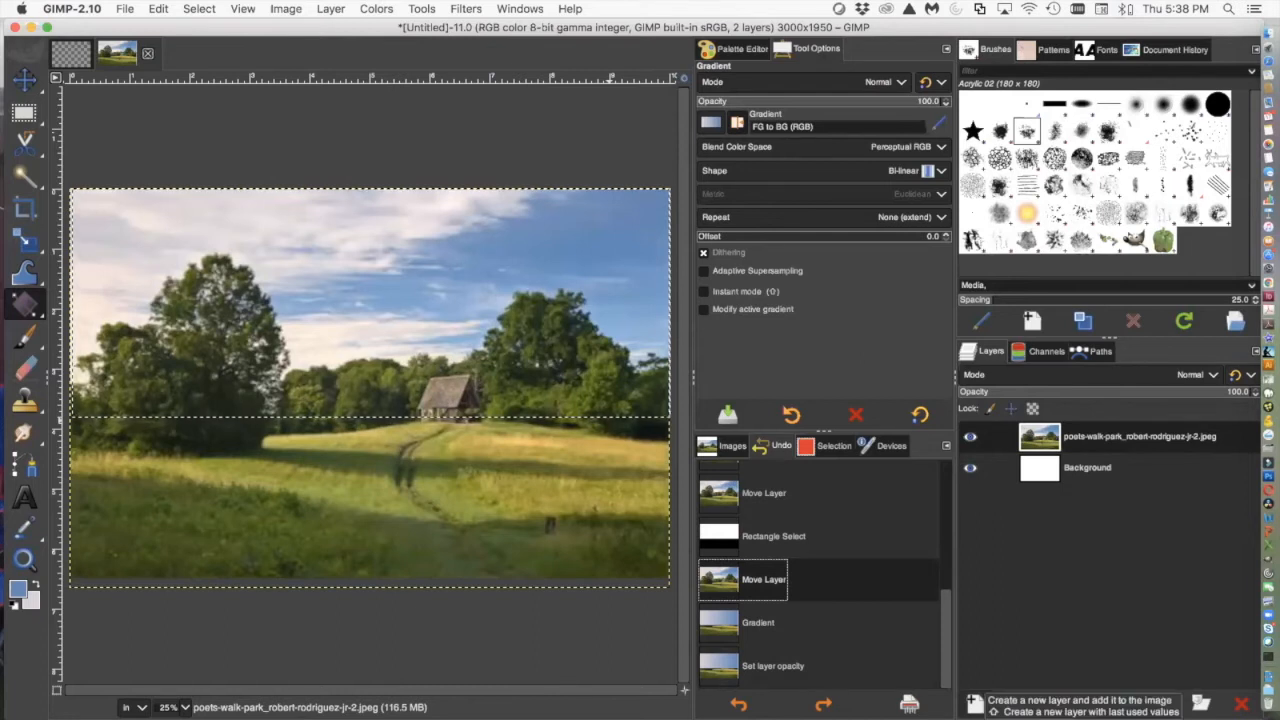
# Create a new 3000 × 1950 px transparent layer named sky above the photo layer
pyautogui.click(973, 703)
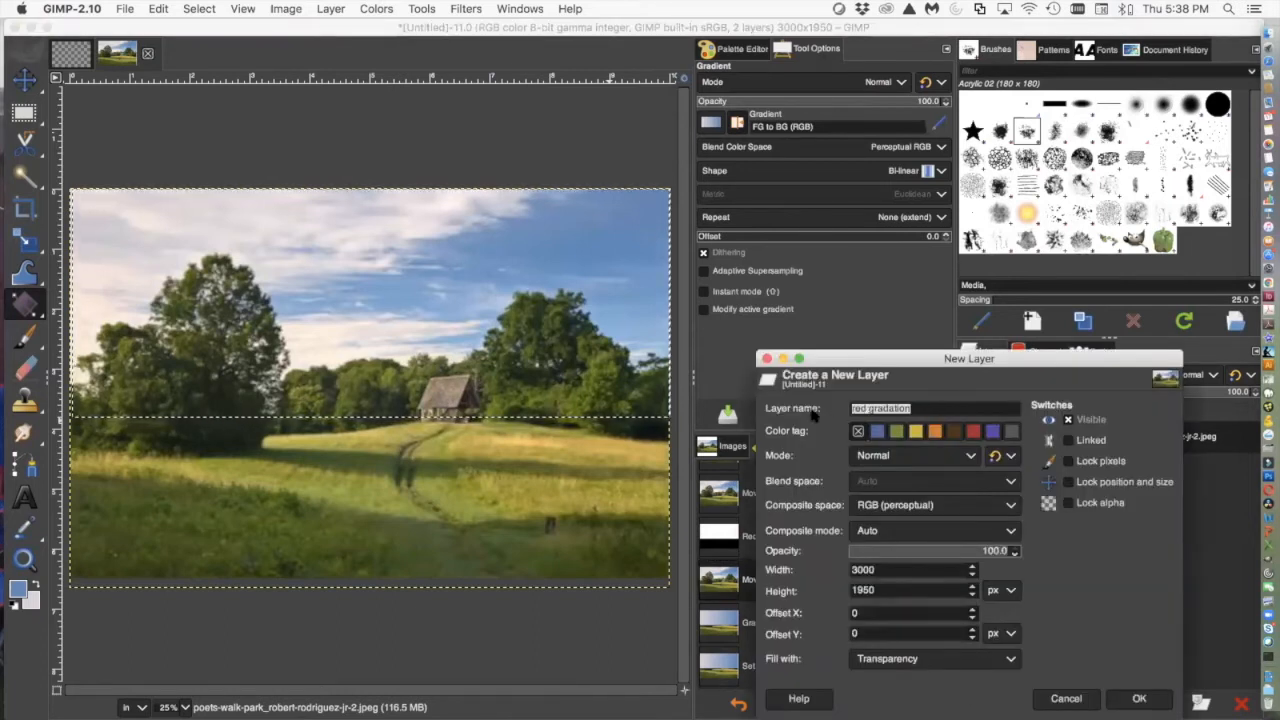
pyautogui.write('sky')
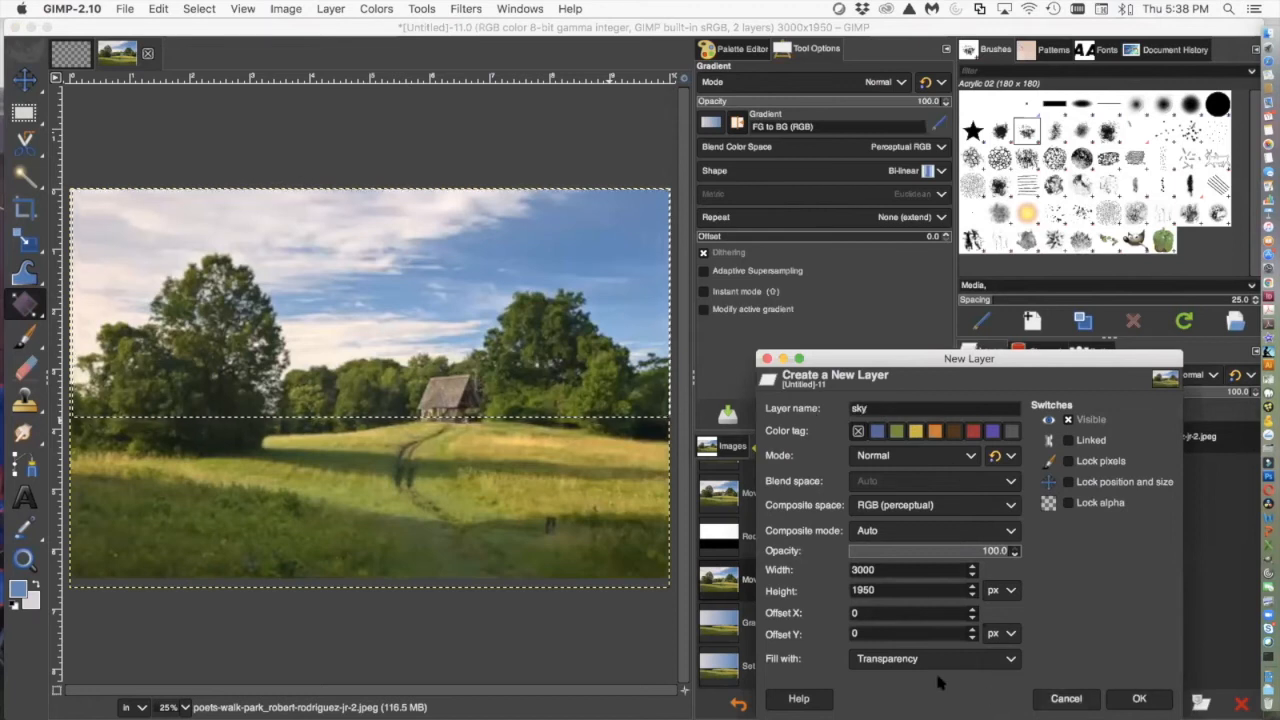
pyautogui.click(1139, 698)
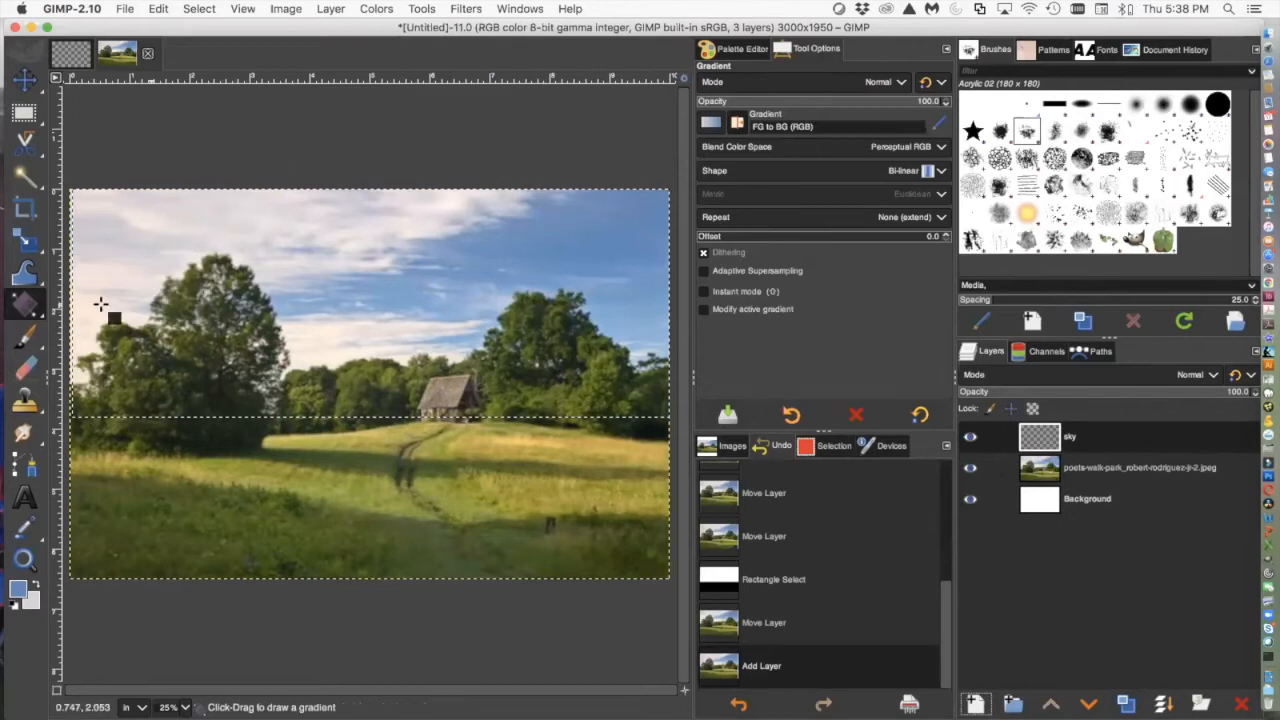
# Fill the selected sky area on the sky layer with a horizontal bi-linear gradient and lower that layer's opacity to 58.6
pyautogui.moveTo(71, 304); pyautogui.dragTo(667, 302)
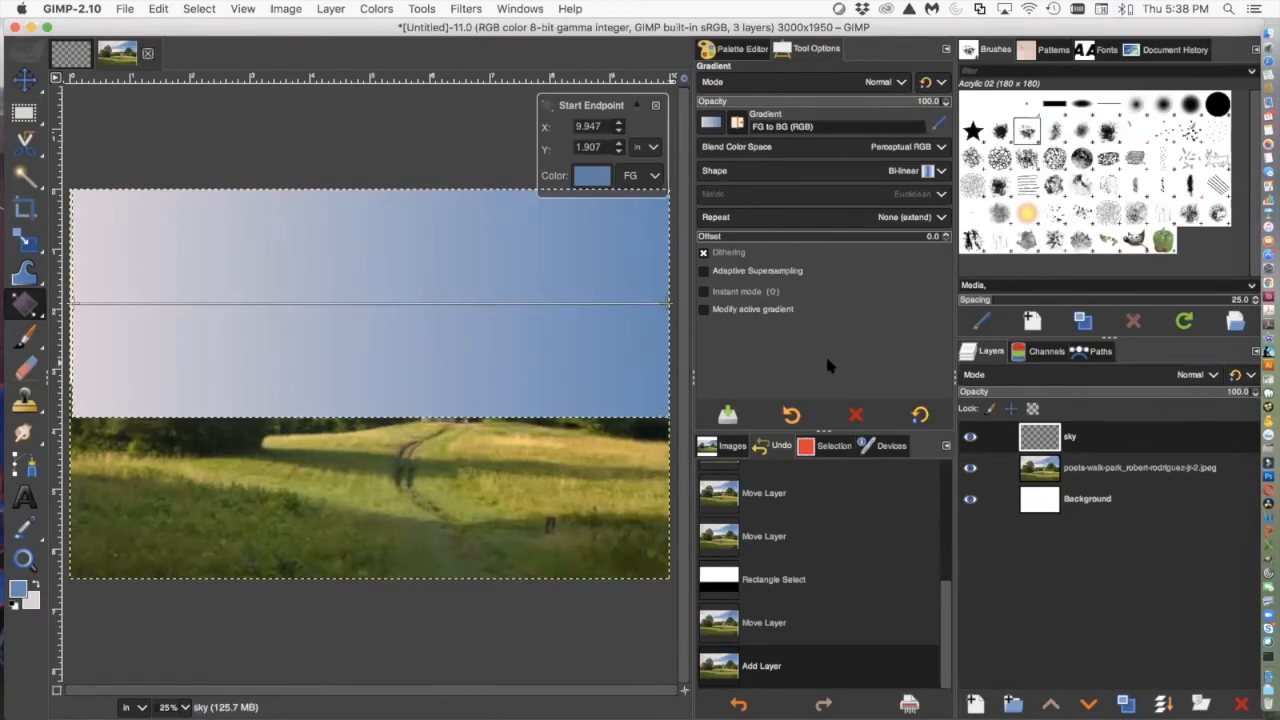
pyautogui.press('Return')
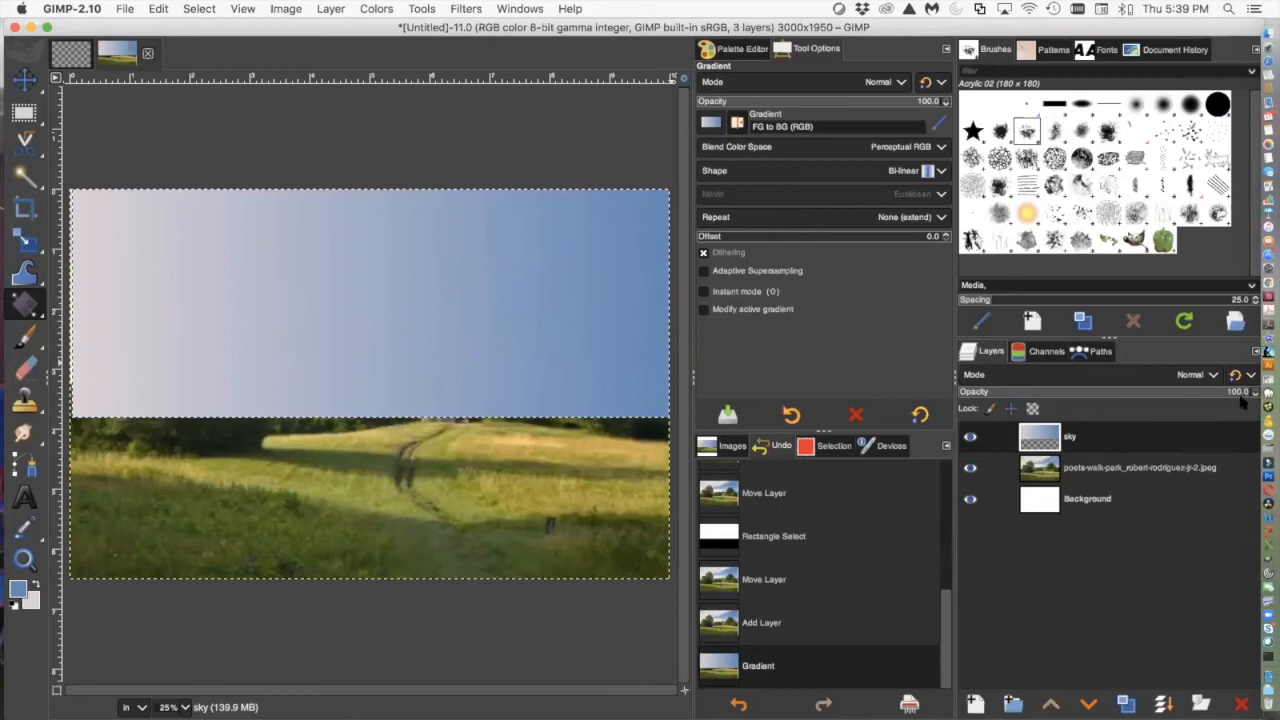
pyautogui.moveTo(1228, 391); pyautogui.dragTo(1131, 391)
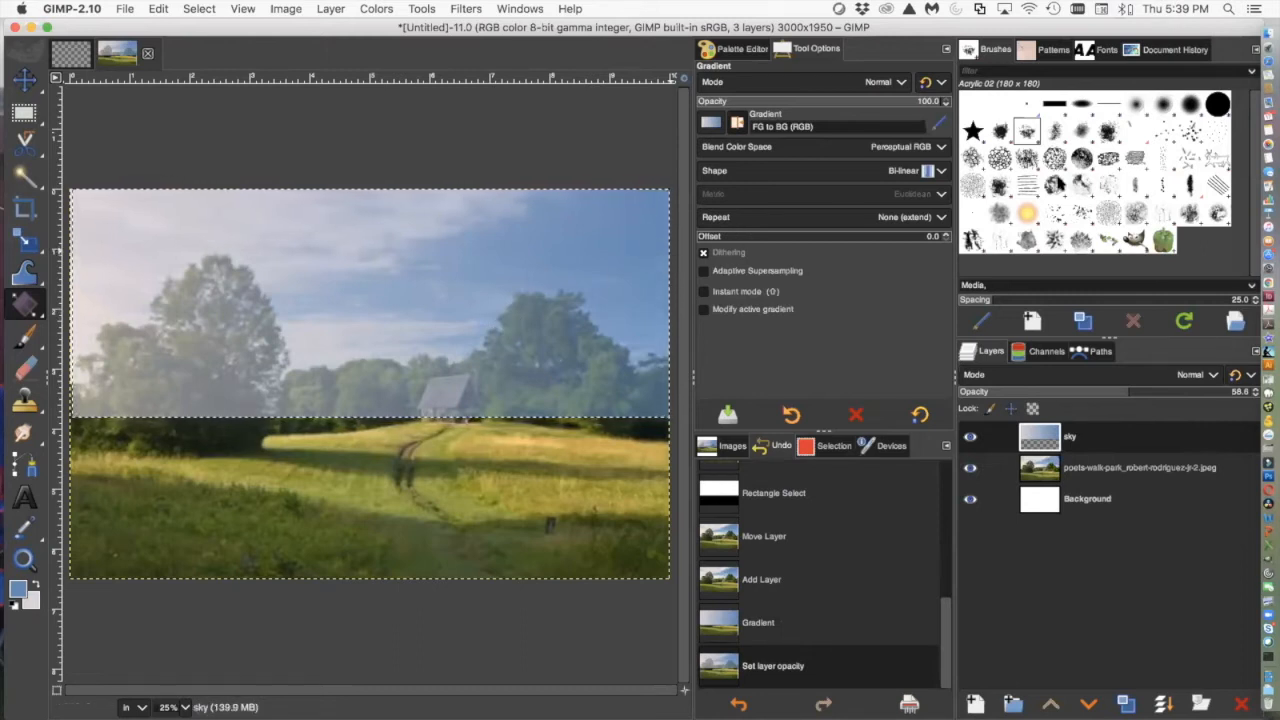
# Paint the blue area of the sky with the Acrylic 05 #2 paintbrush at size 256, following the photo's cloud edges
pyautogui.click(1108, 131)
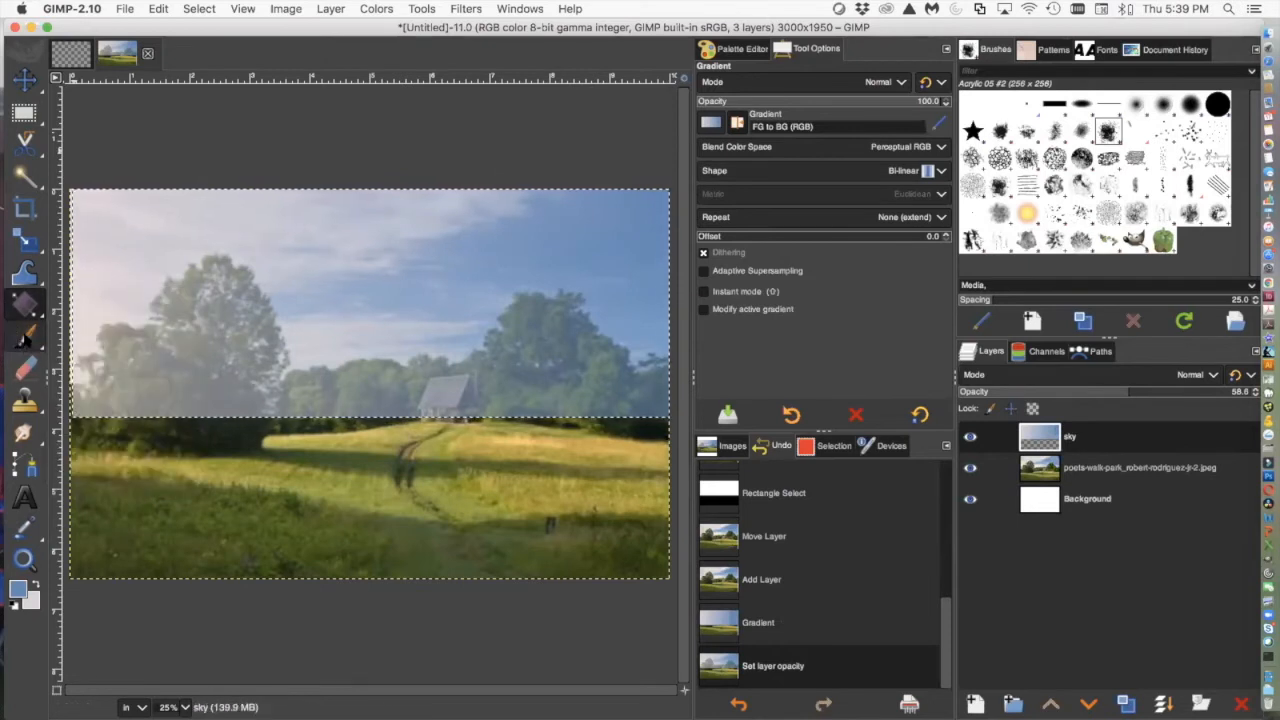
pyautogui.moveTo(24, 337)
pyautogui.click(105, 338)
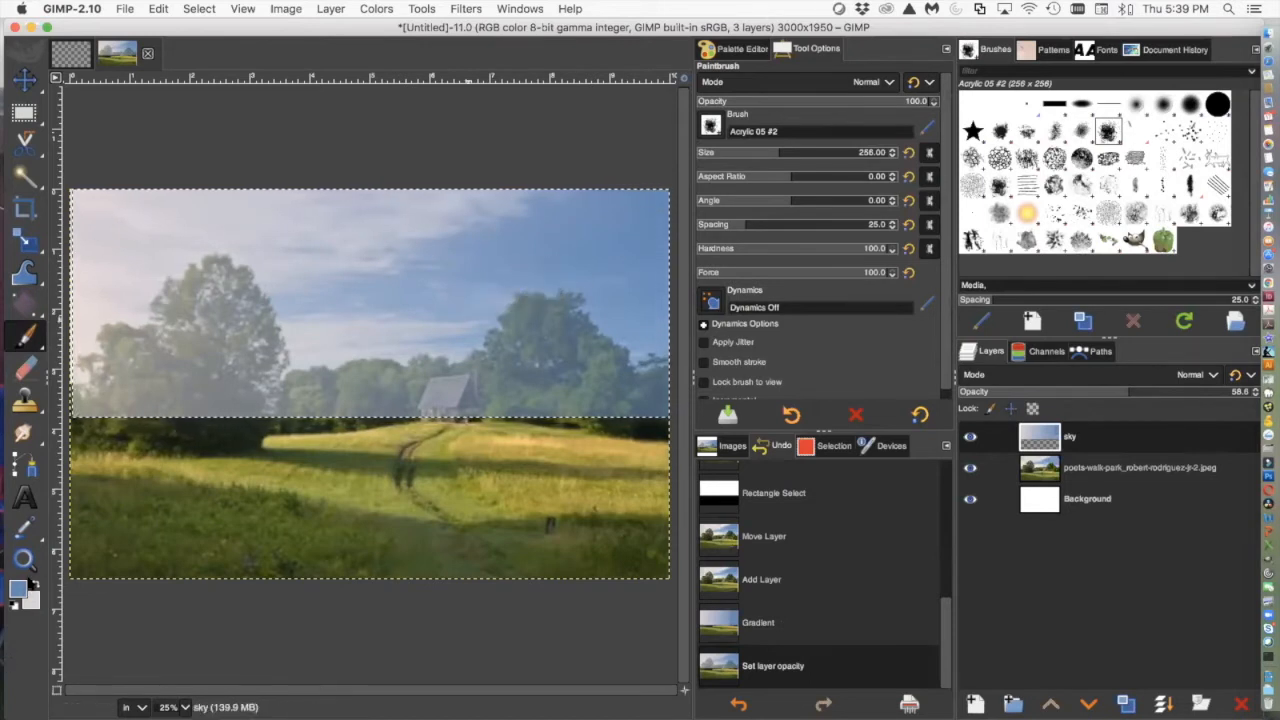
pyautogui.moveTo(565, 238); pyautogui.dragTo(597, 249)
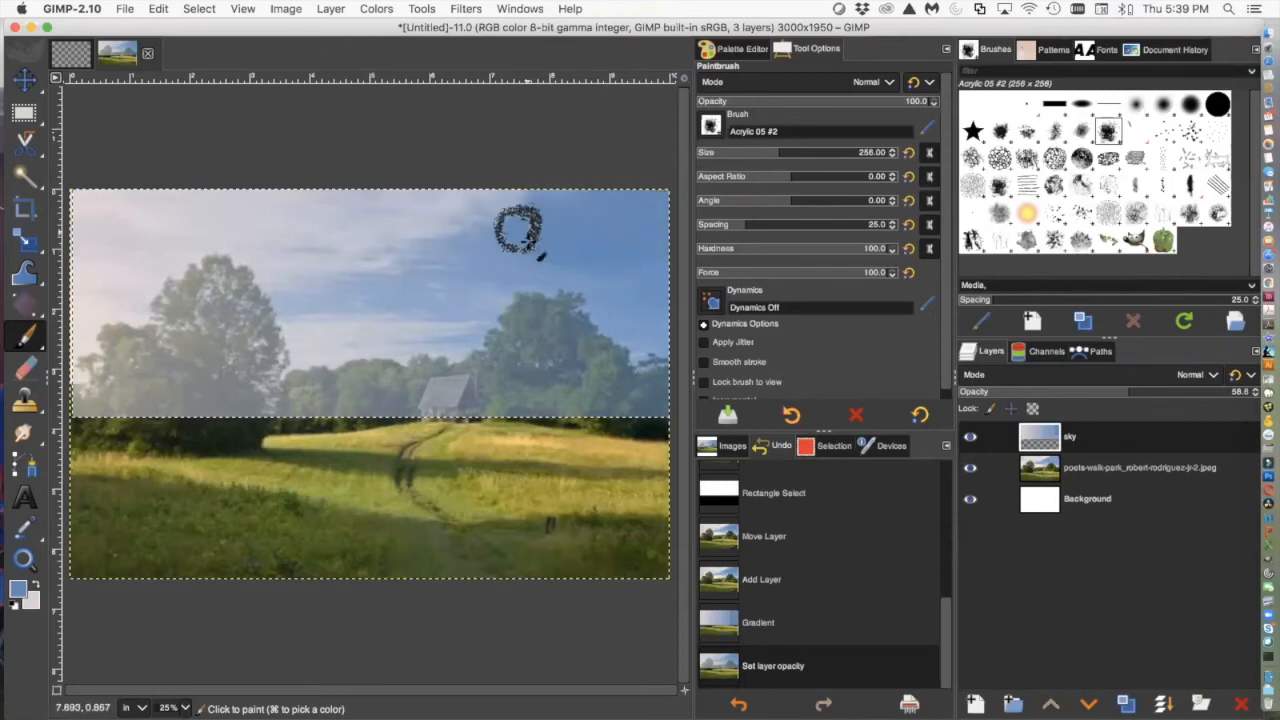
pyautogui.moveTo(416, 264)
pyautogui.mouseDown()
pyautogui.moveTo(488, 270)
pyautogui.moveTo(521, 290)
pyautogui.moveTo(520, 308)
pyautogui.moveTo(548, 282)
pyautogui.moveTo(582, 300)
pyautogui.moveTo(574, 270)
pyautogui.moveTo(600, 292)
pyautogui.mouseUp()
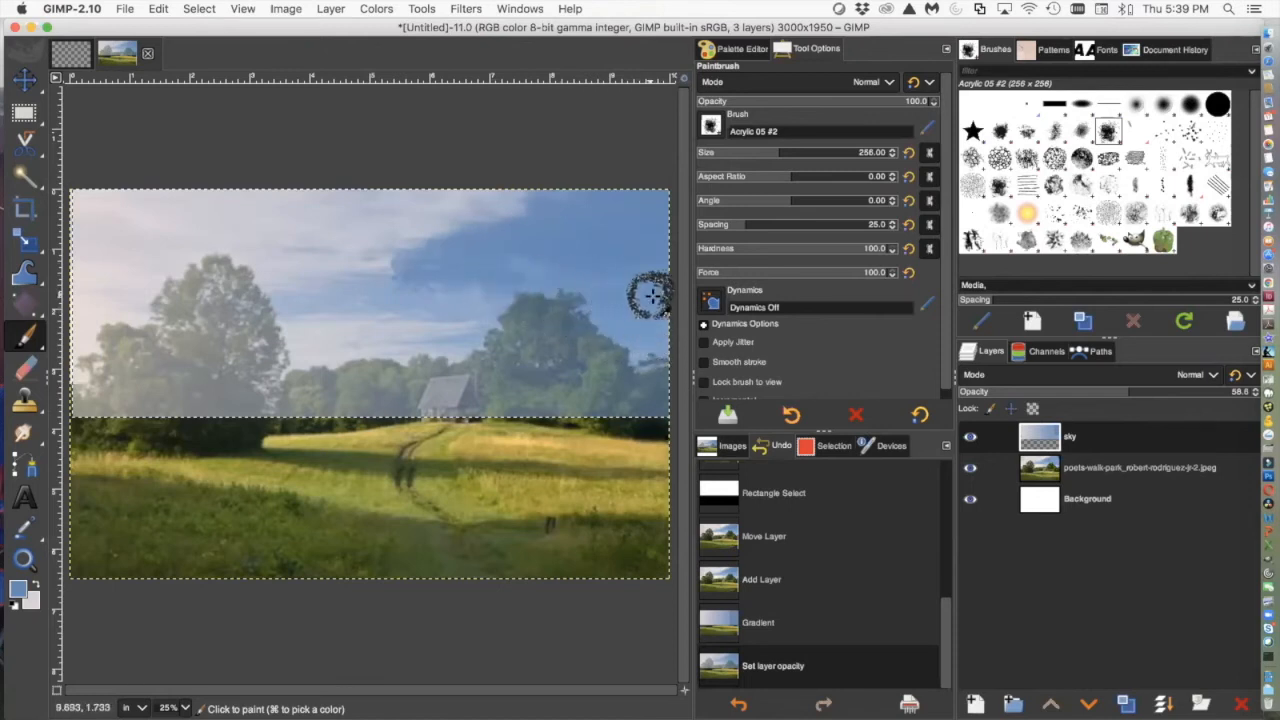
pyautogui.moveTo(438, 305); pyautogui.dragTo(362, 292)
# Reduce the brush size to 96 and paint thin blue streaks between the clouds, checking the sky layer with the photo hidden
pyautogui.moveTo(800, 150); pyautogui.dragTo(738, 153)
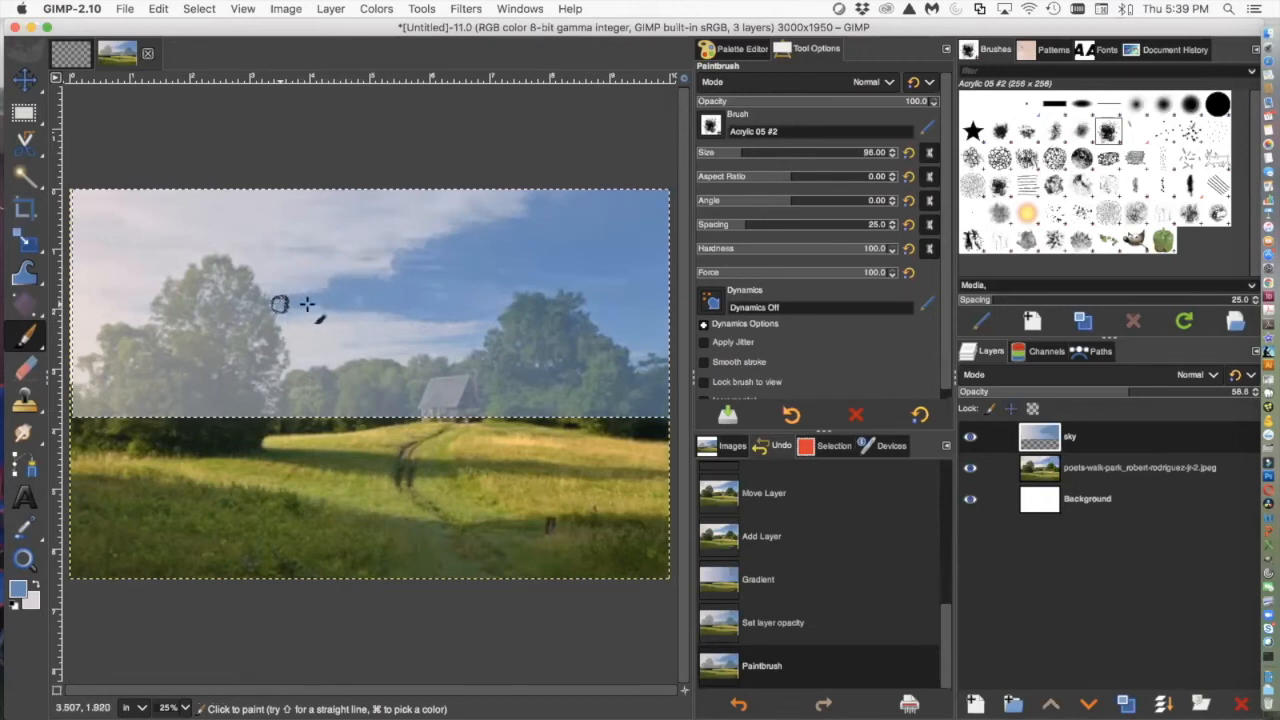
pyautogui.click(307, 304)
pyautogui.click(970, 467)
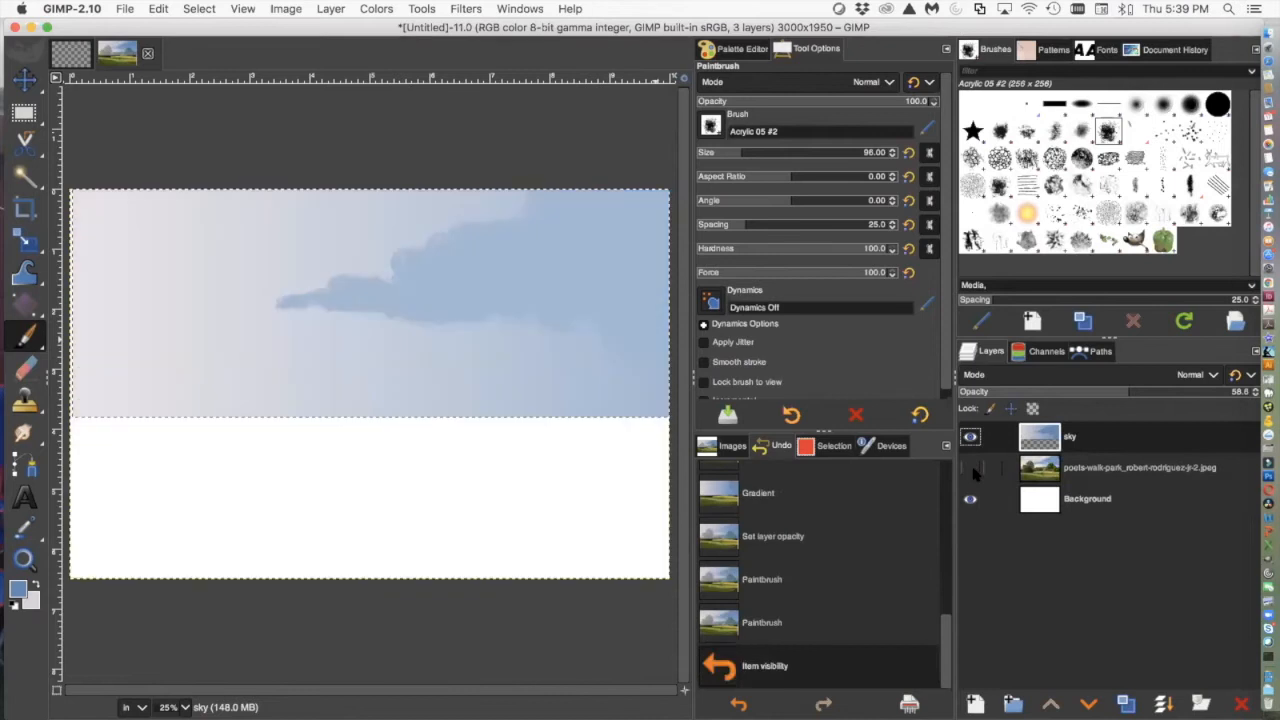
pyautogui.click(970, 467)
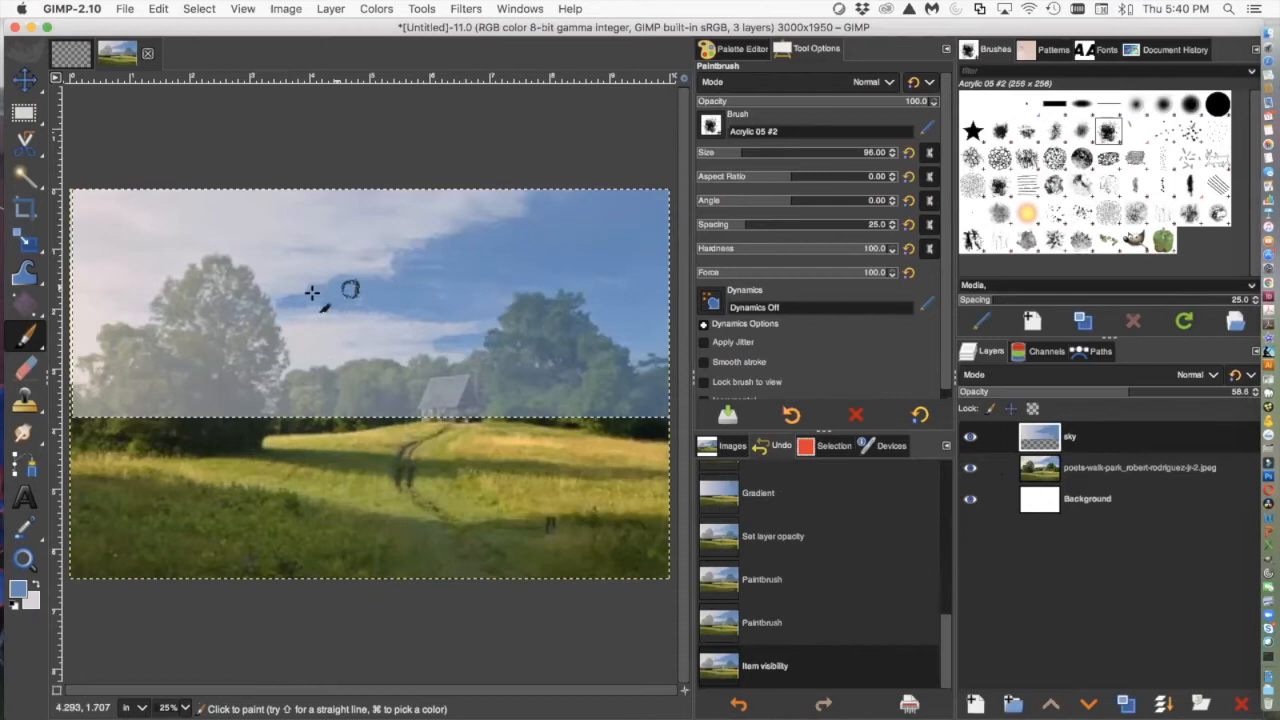
pyautogui.moveTo(113, 294); pyautogui.dragTo(102, 295)
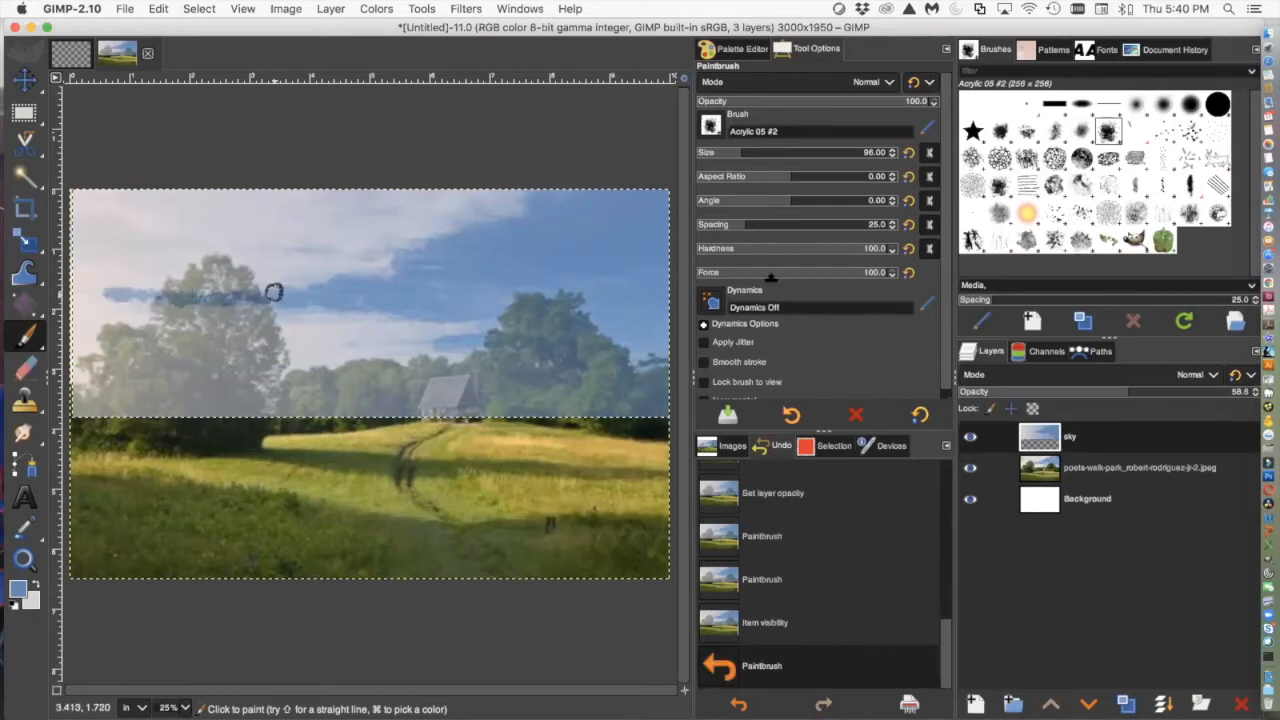
# Inspect the painted sky with the photo layer hidden and the sky at 93.2 opacity, and return to the photo with the sky at 58.1
pyautogui.click(970, 467)
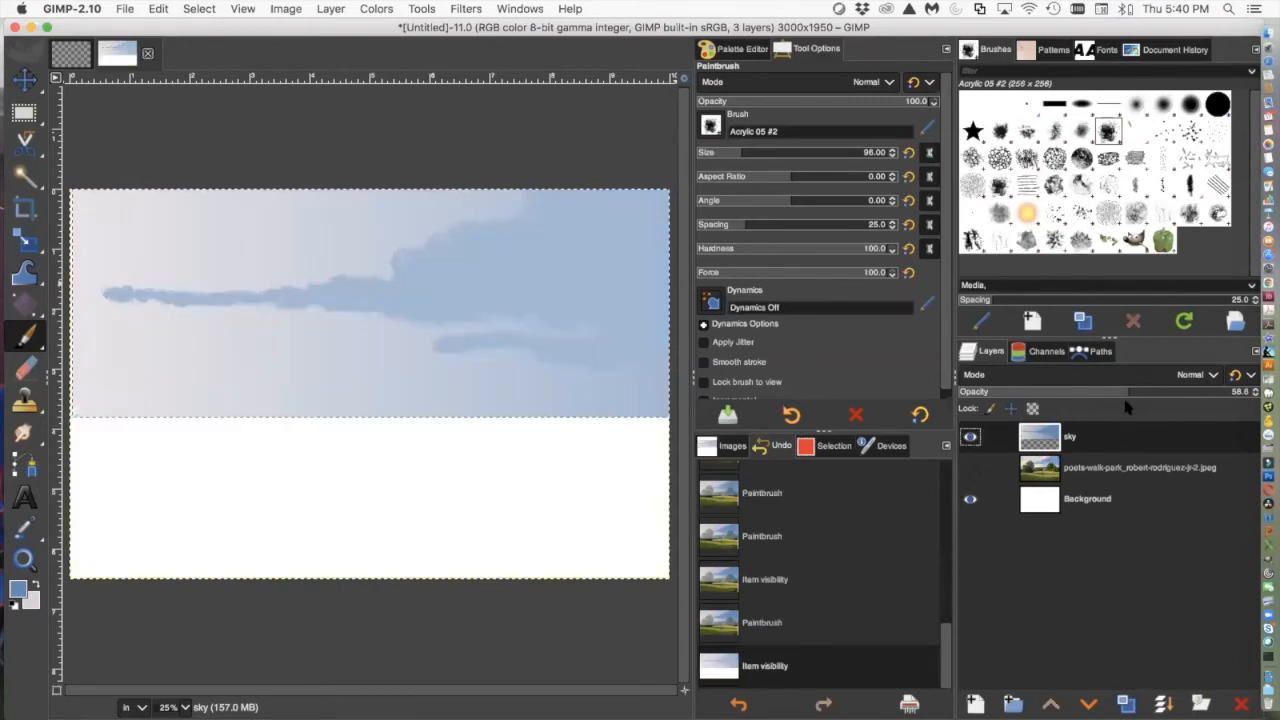
pyautogui.click(970, 468)
pyautogui.click(971, 468)
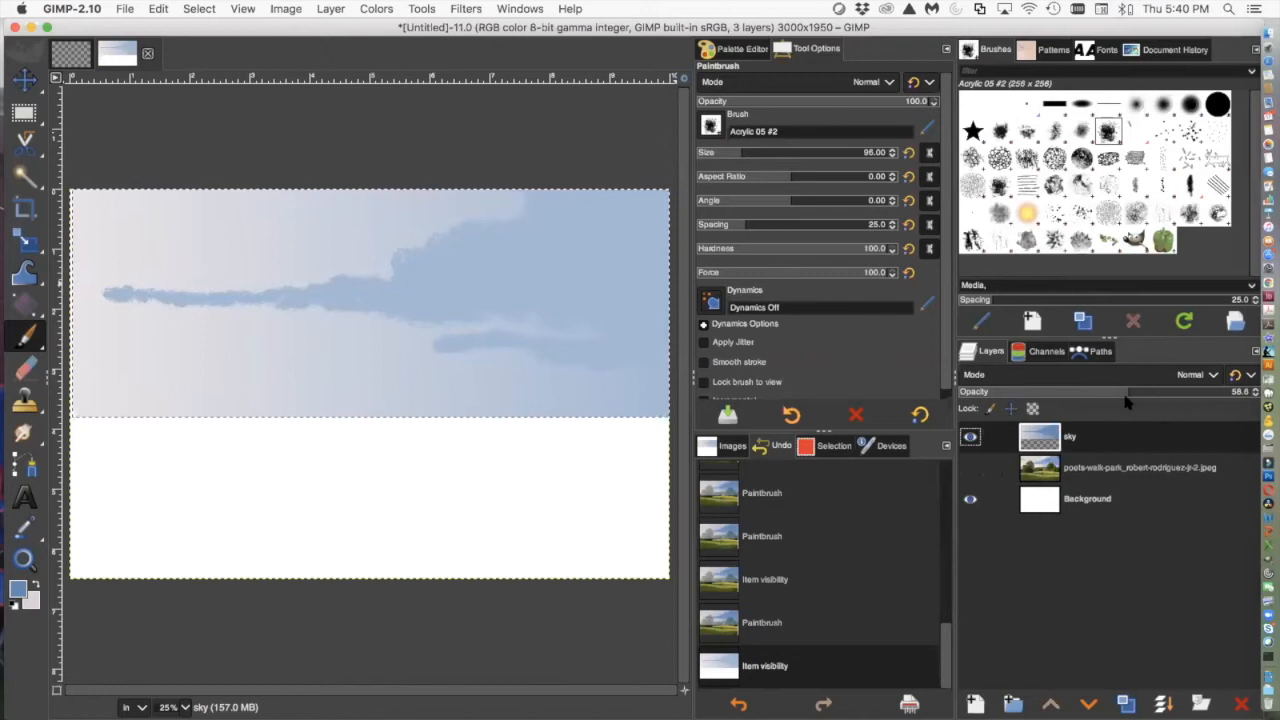
pyautogui.moveTo(1126, 391); pyautogui.dragTo(1238, 391)
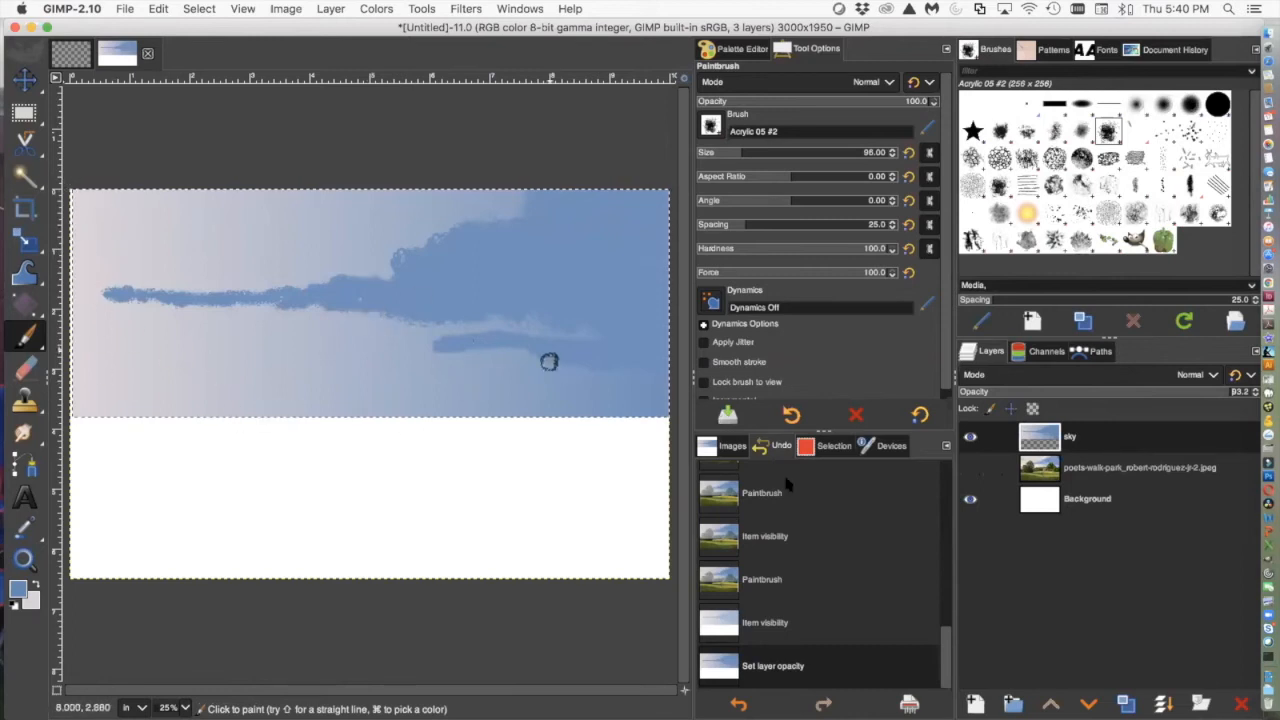
pyautogui.click(970, 467)
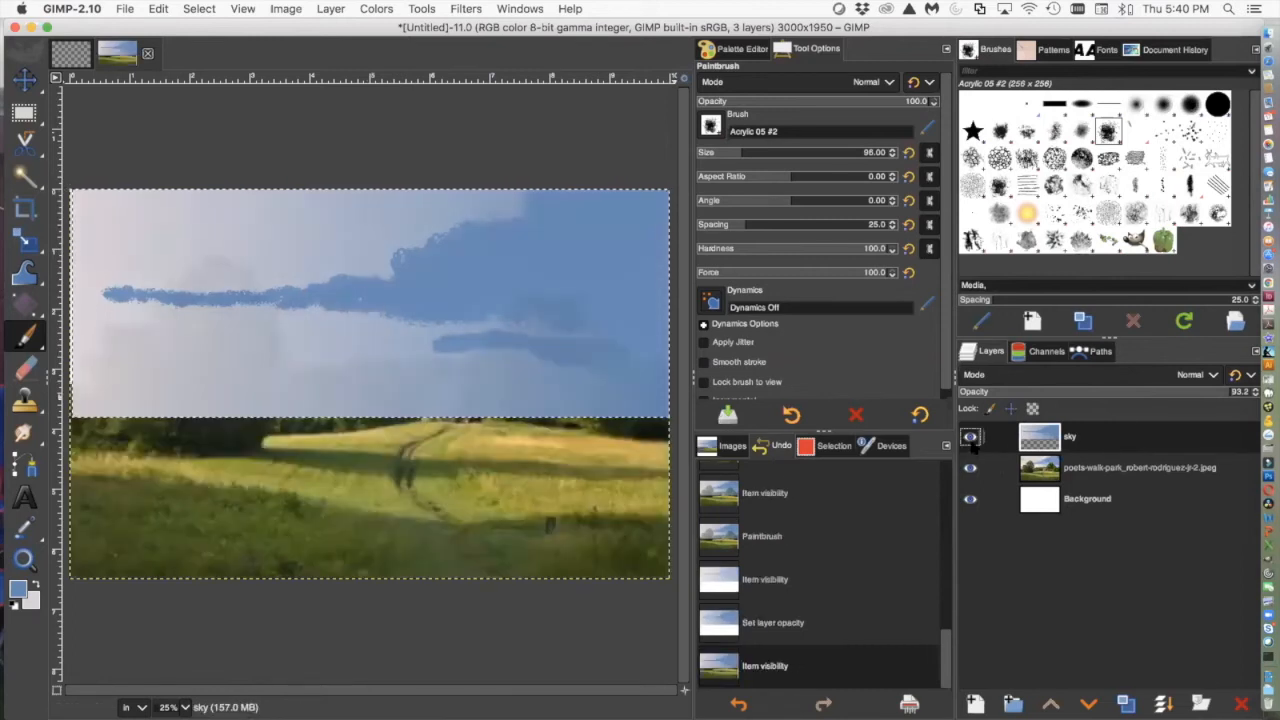
pyautogui.moveTo(1228, 391); pyautogui.dragTo(1127, 392)
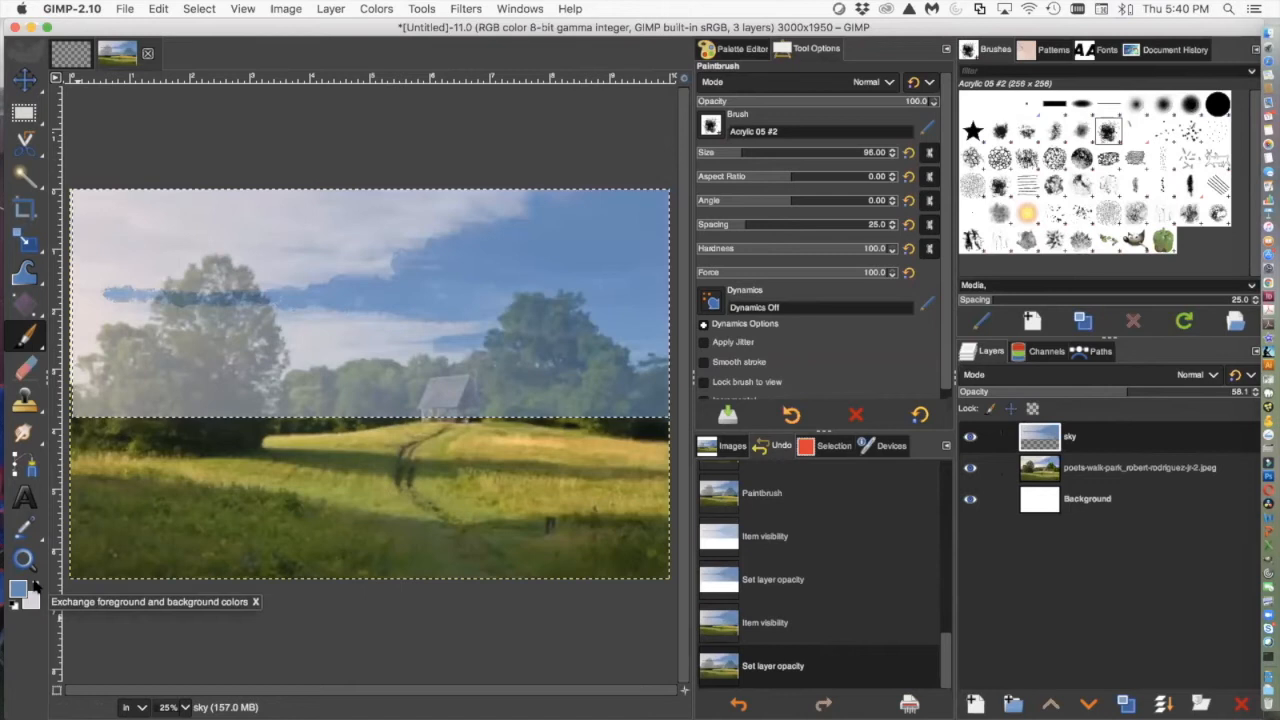
# Swap to the pale cloud color and paint the clouds over the sky and treetops with the Acrylic 04 brush at size 210
pyautogui.click(36, 585)
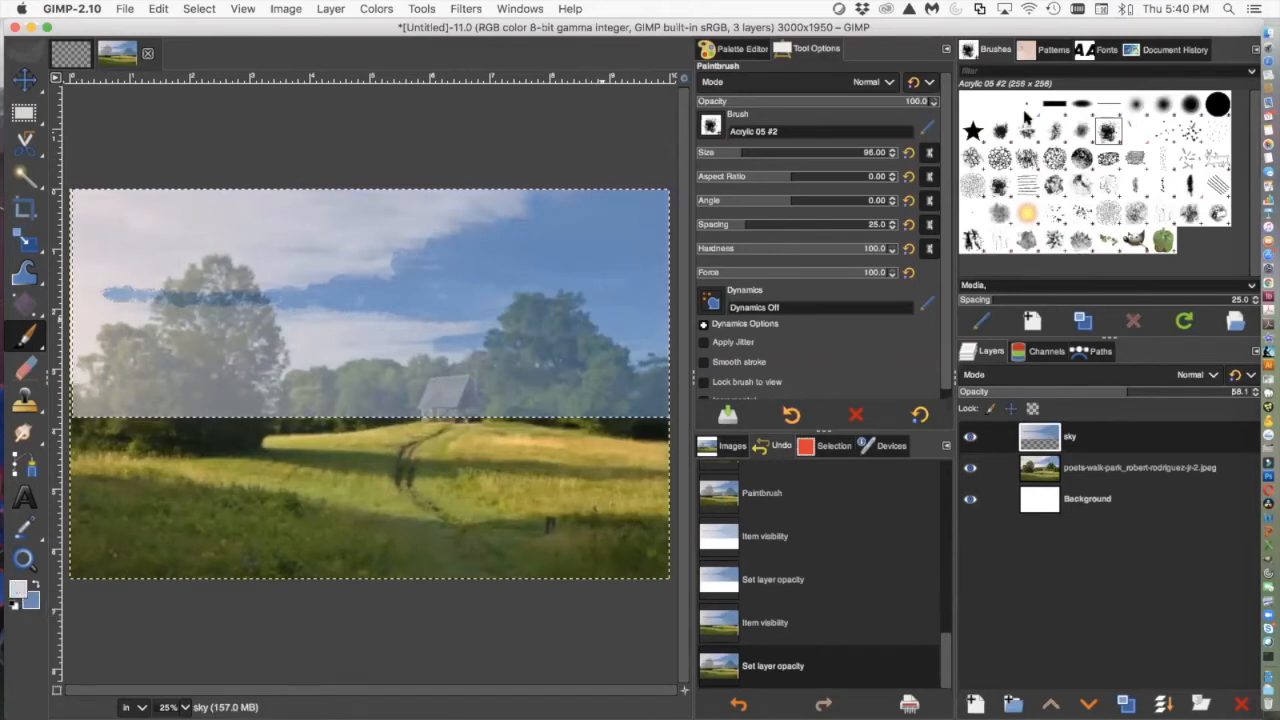
pyautogui.click(1081, 132)
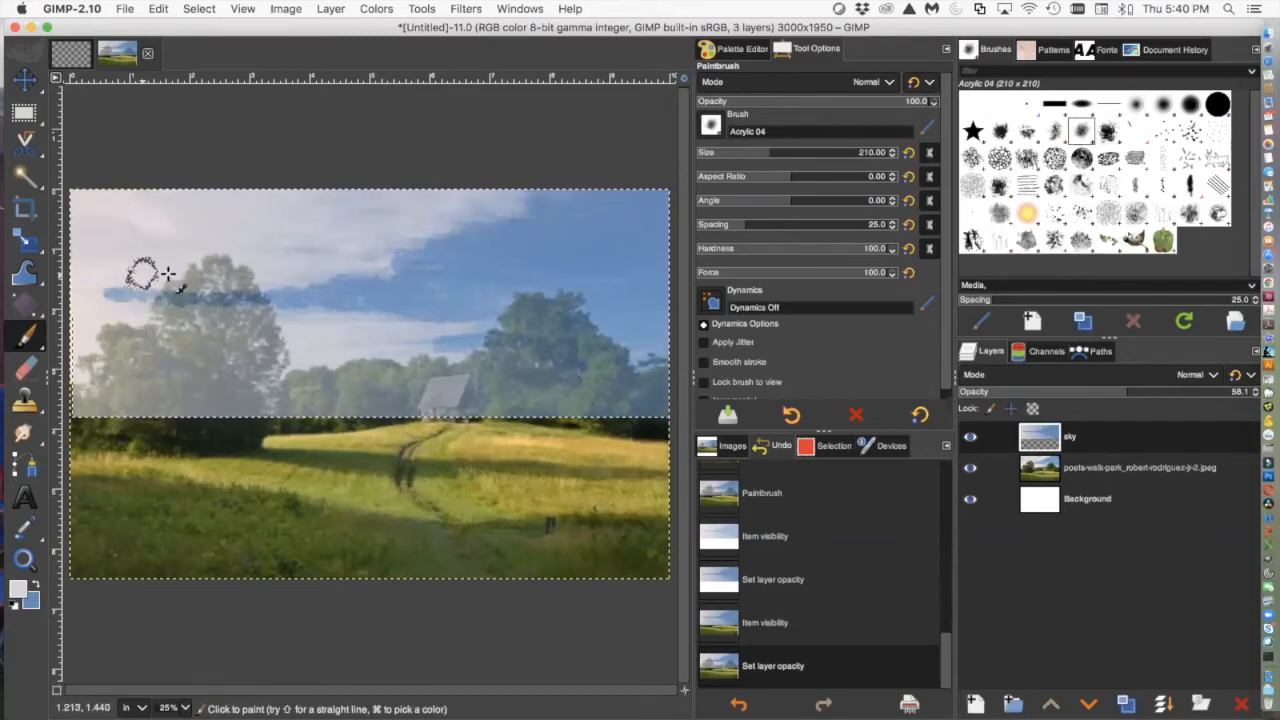
pyautogui.moveTo(122, 212); pyautogui.dragTo(296, 199)
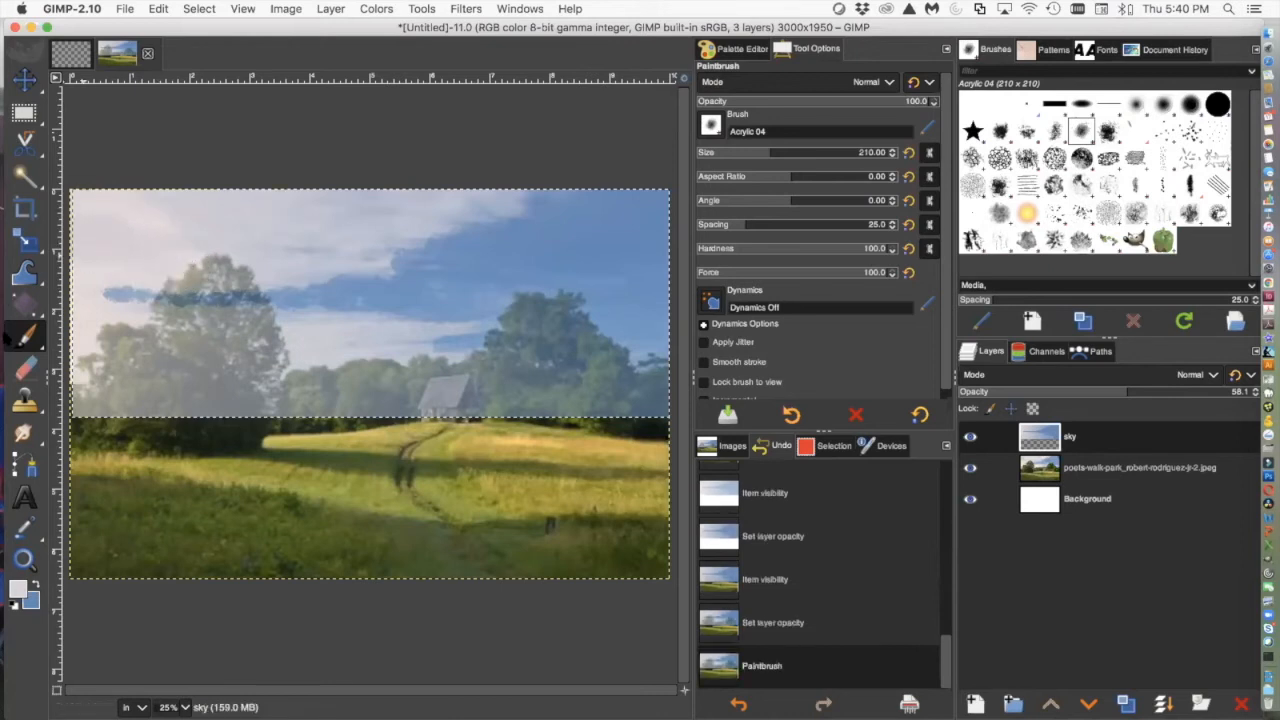
pyautogui.moveTo(27, 338)
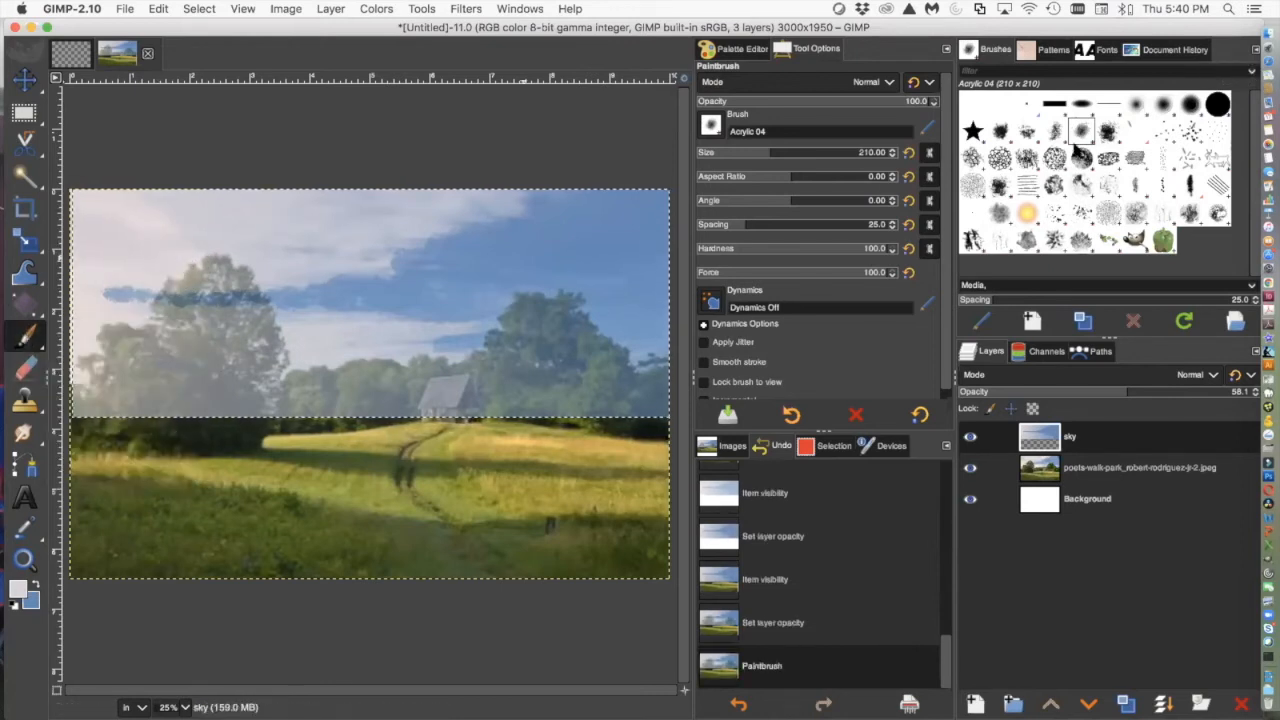
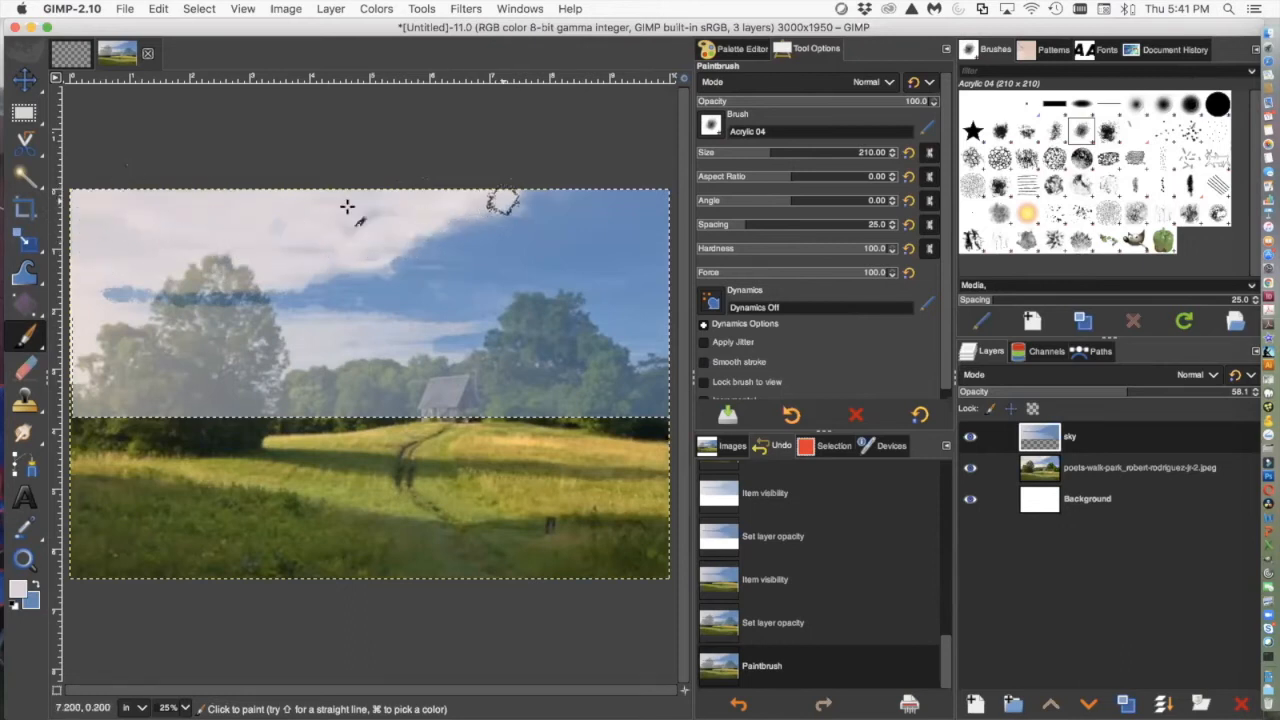
pyautogui.moveTo(302, 233); pyautogui.dragTo(82, 302)
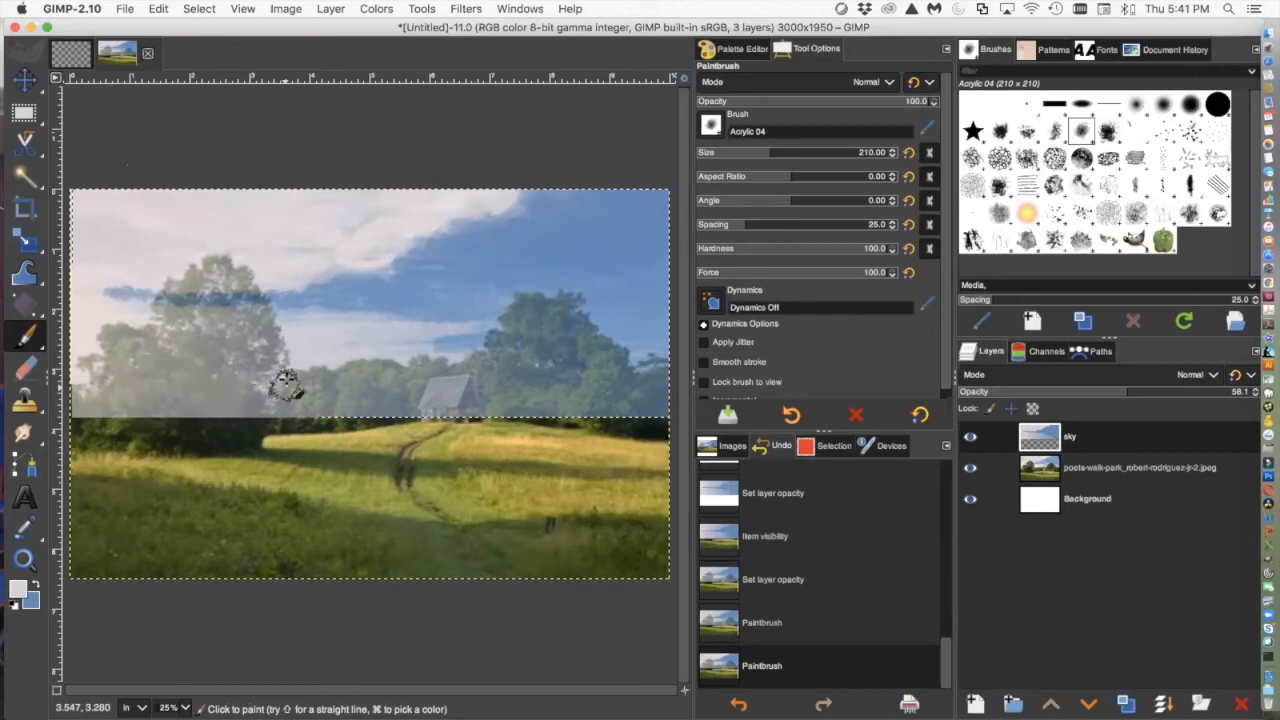
pyautogui.moveTo(405, 323); pyautogui.dragTo(535, 322)
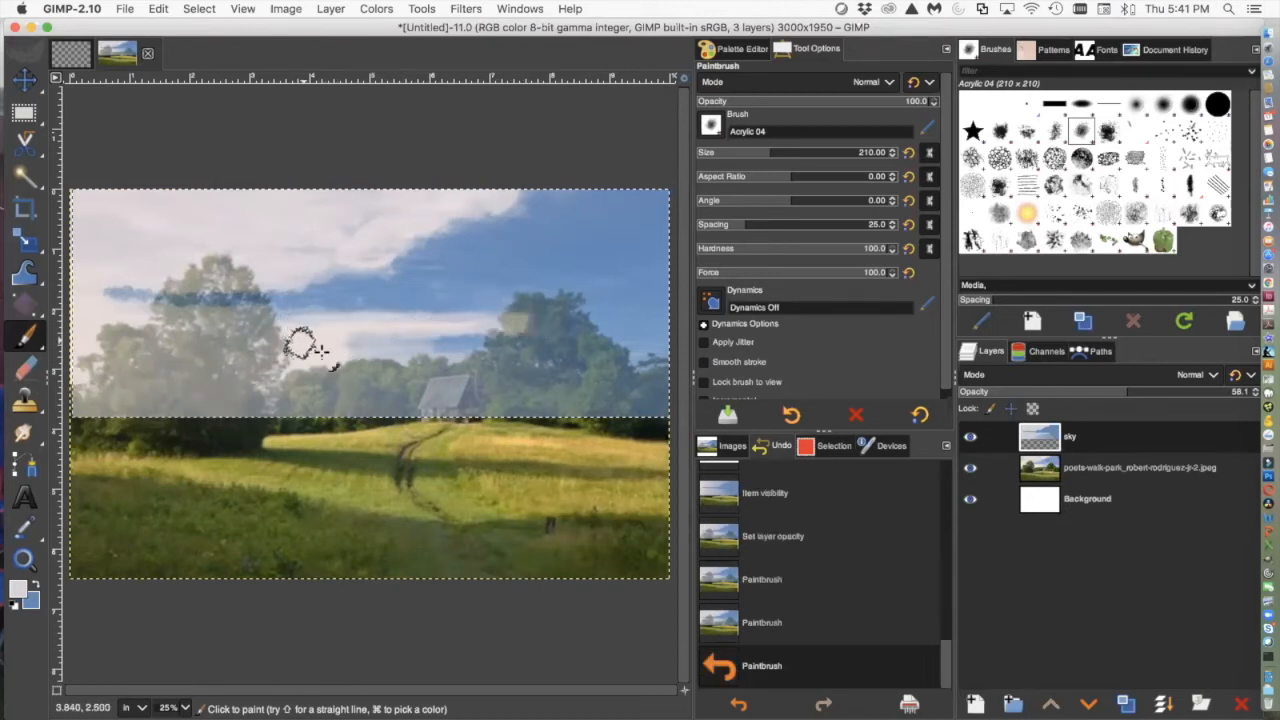
pyautogui.moveTo(377, 357); pyautogui.dragTo(249, 357)
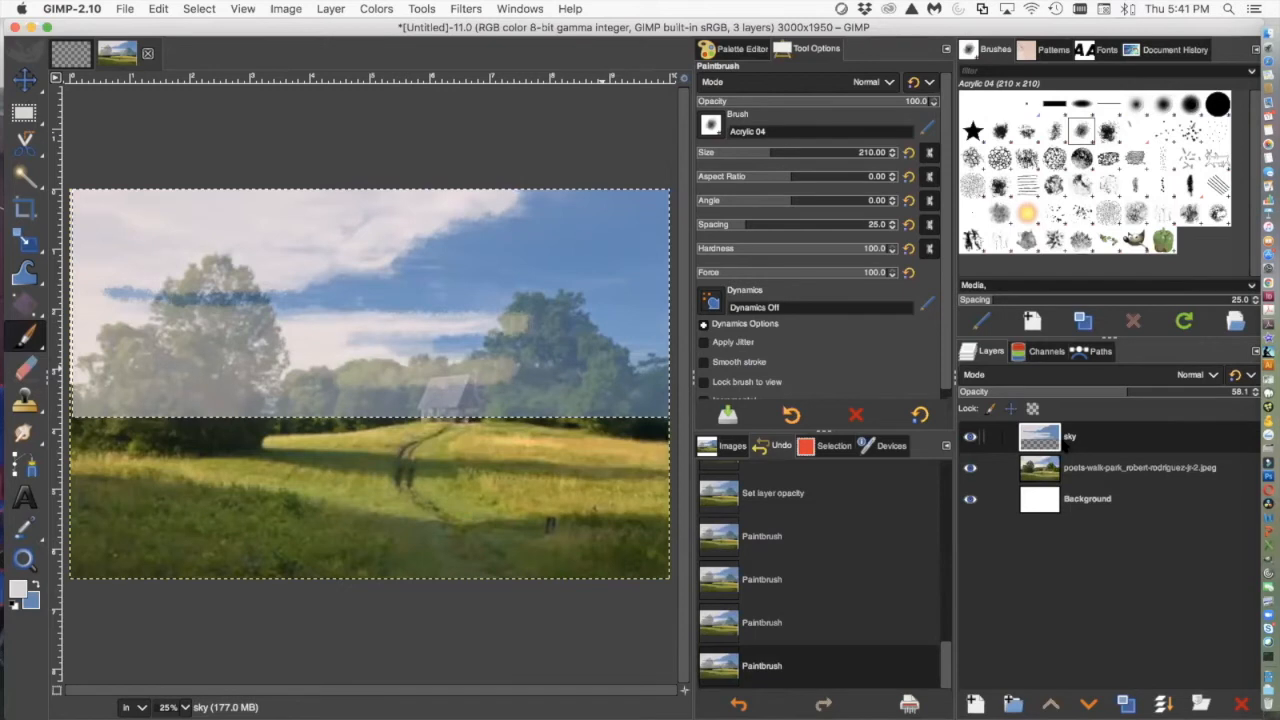
pyautogui.moveTo(148, 336); pyautogui.dragTo(182, 361)
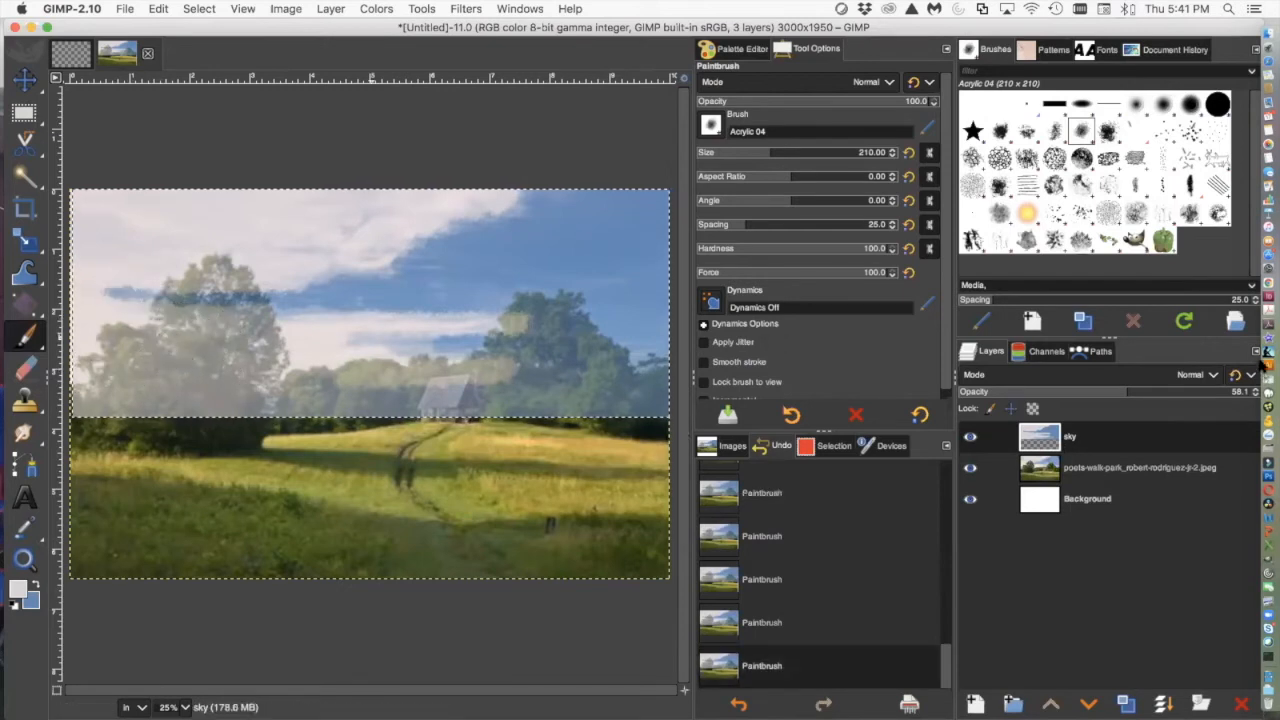
# Hide the photo layer and set the sky layer's opacity to 100
pyautogui.click(969, 467)
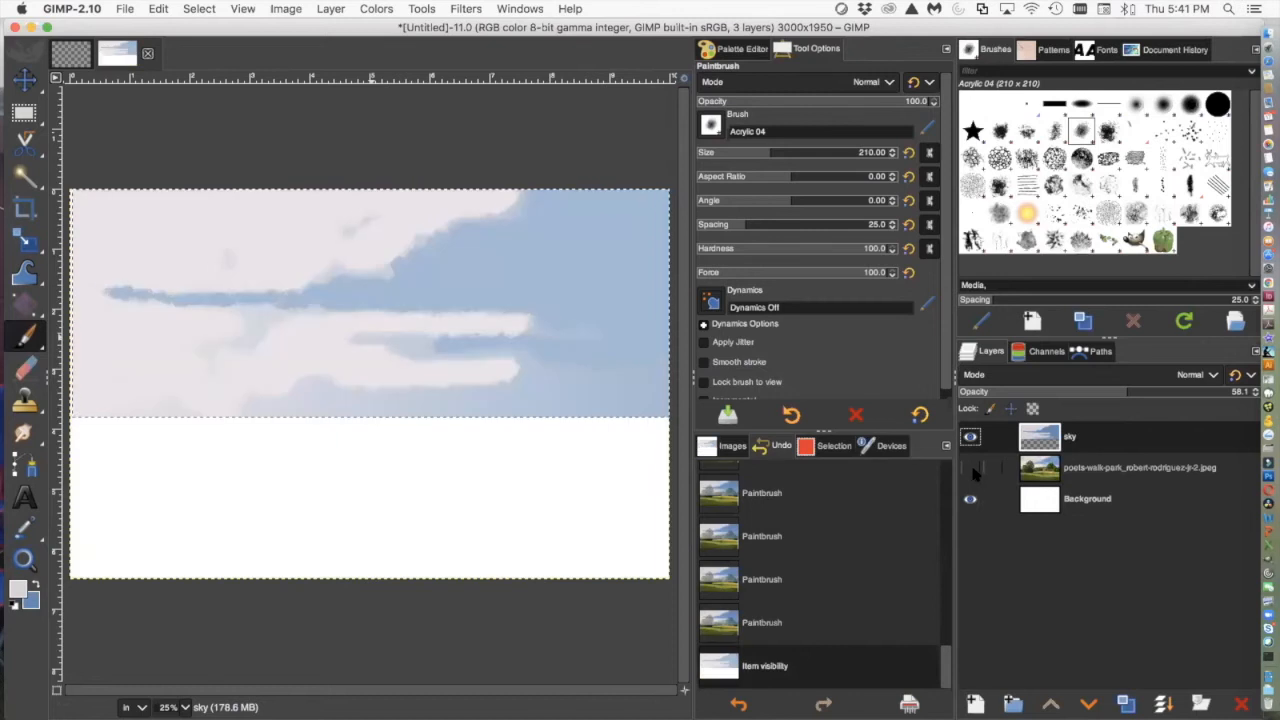
pyautogui.moveTo(1125, 392); pyautogui.dragTo(1245, 420)
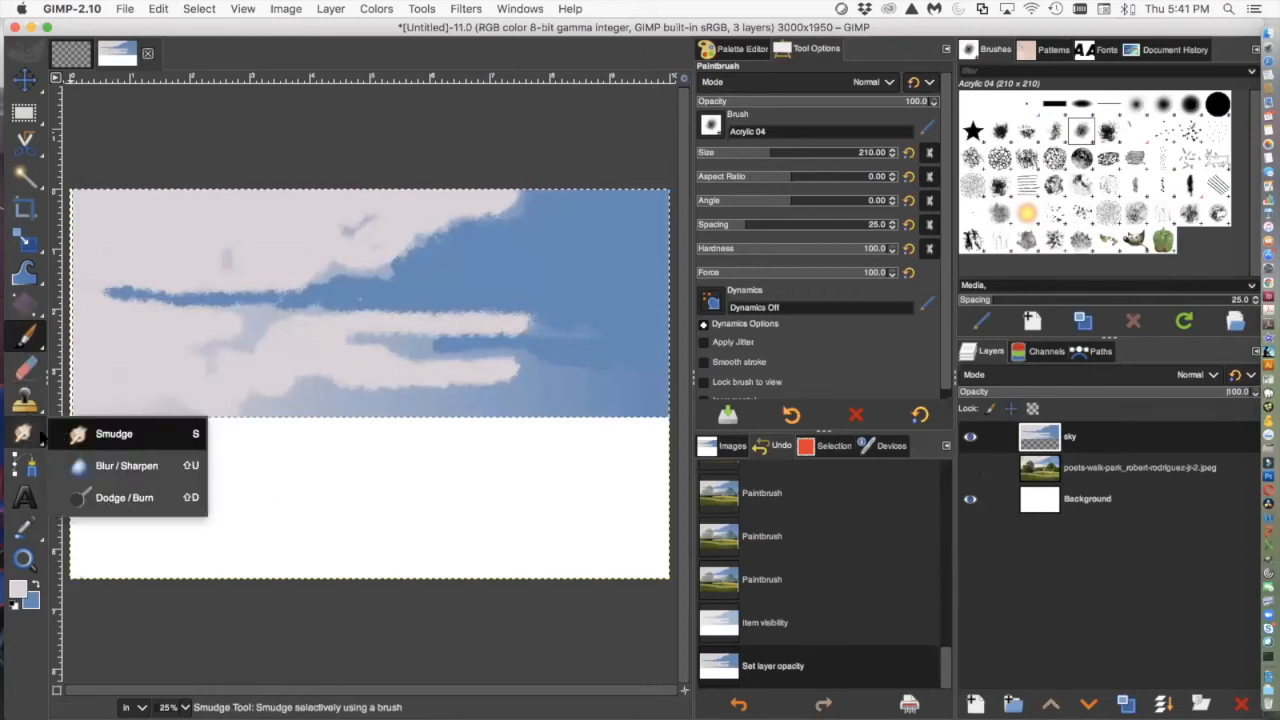
pyautogui.moveTo(24, 432)
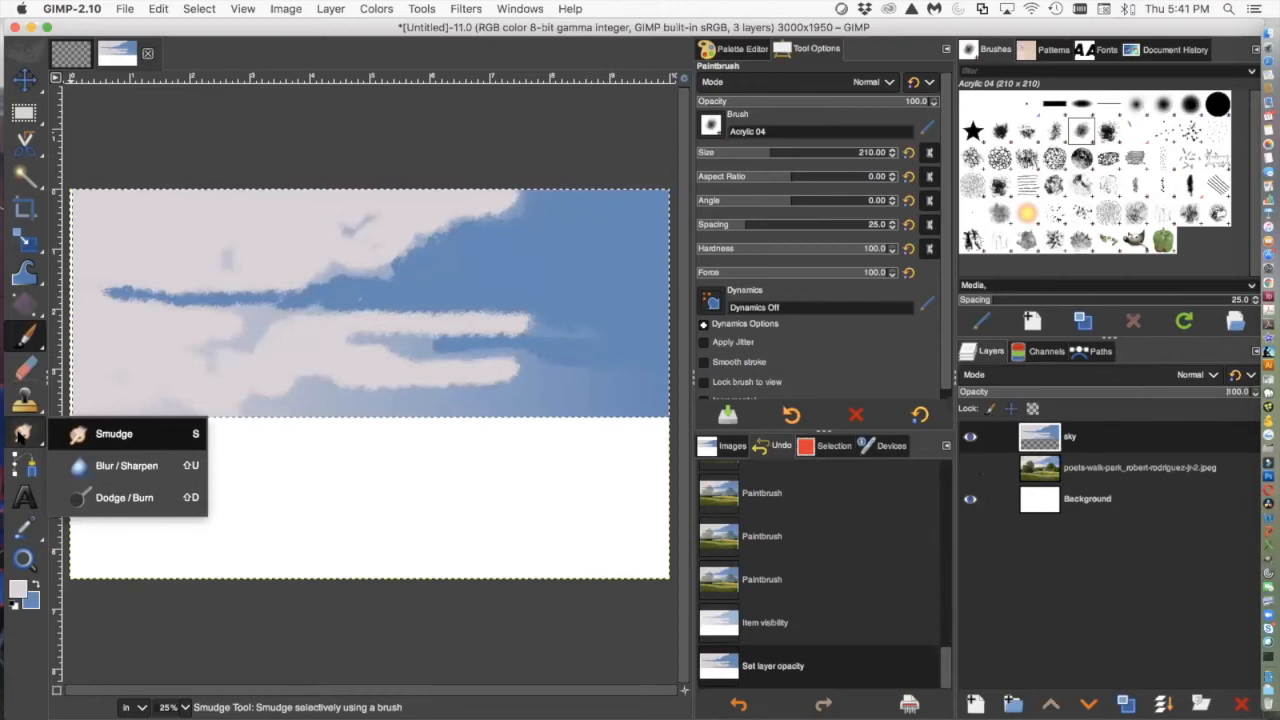
# Extend the cloud edges and add a small cloud in the blue, softening the Acrylic 04 brush to hardness 20 and size 176
pyautogui.moveTo(392, 275)
pyautogui.mouseDown()
pyautogui.moveTo(394, 246)
pyautogui.moveTo(455, 240)
pyautogui.mouseUp()
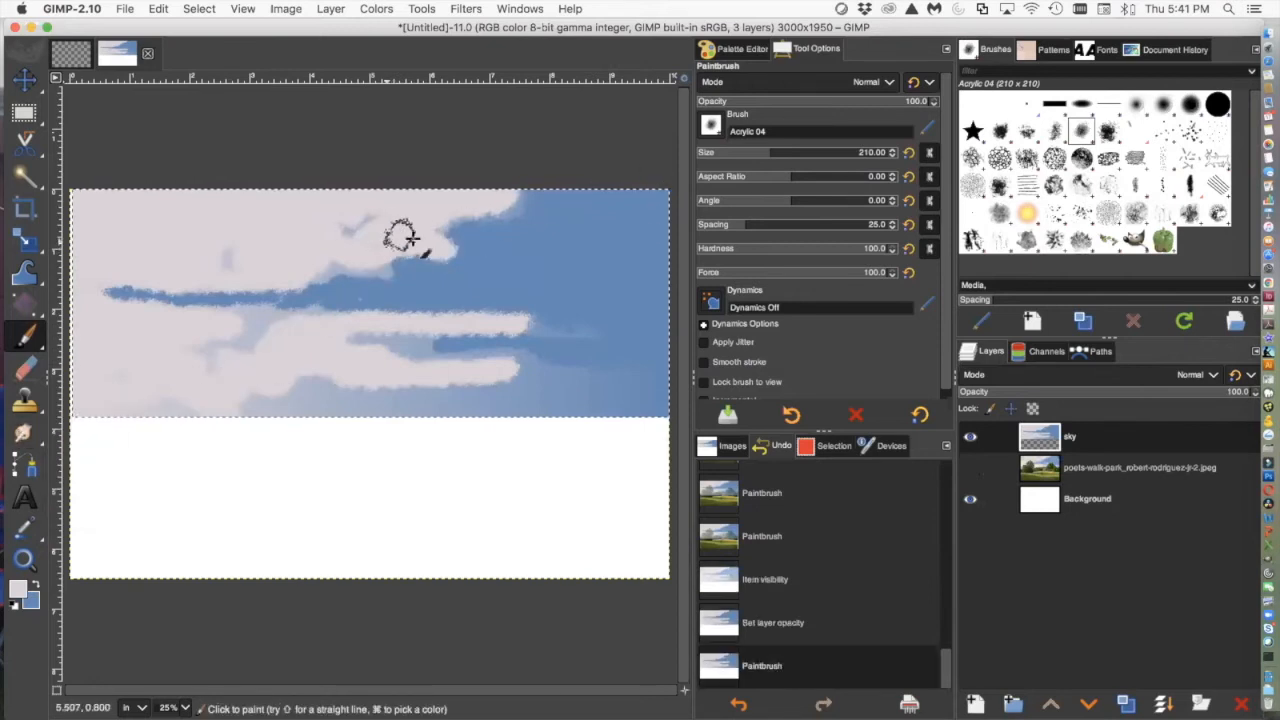
pyautogui.moveTo(880, 248); pyautogui.dragTo(805, 248)
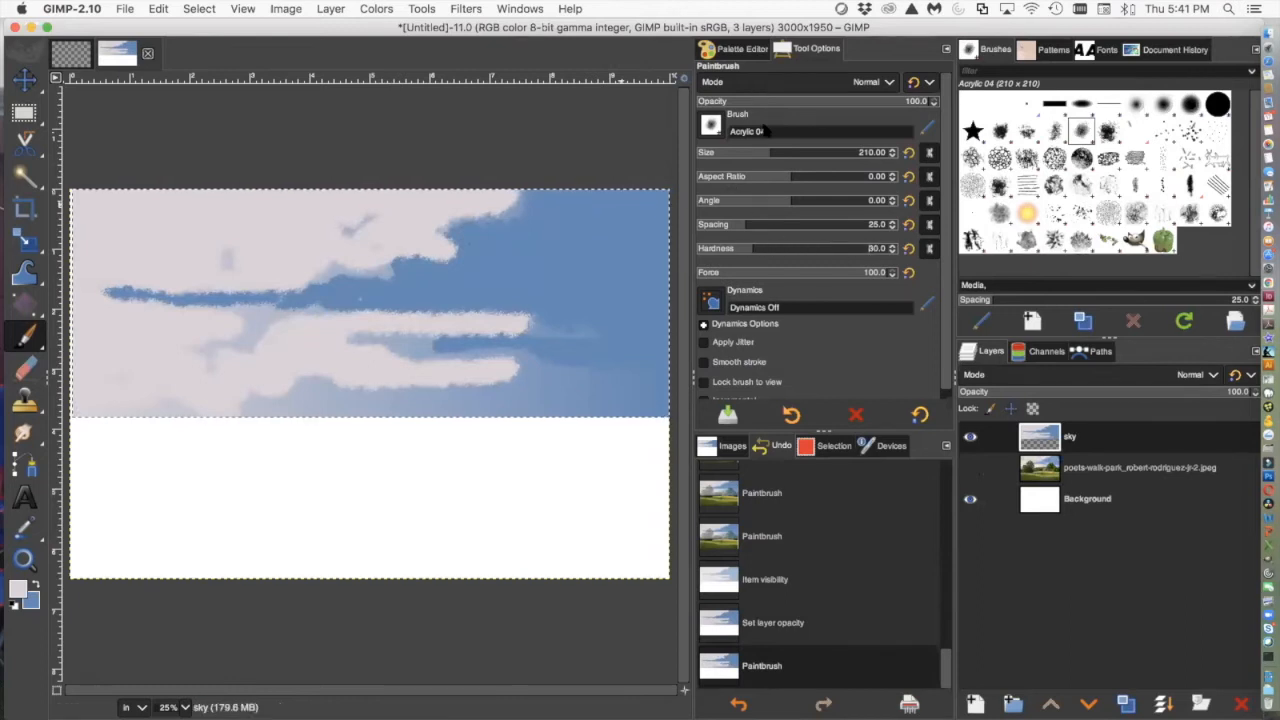
pyautogui.click(508, 205)
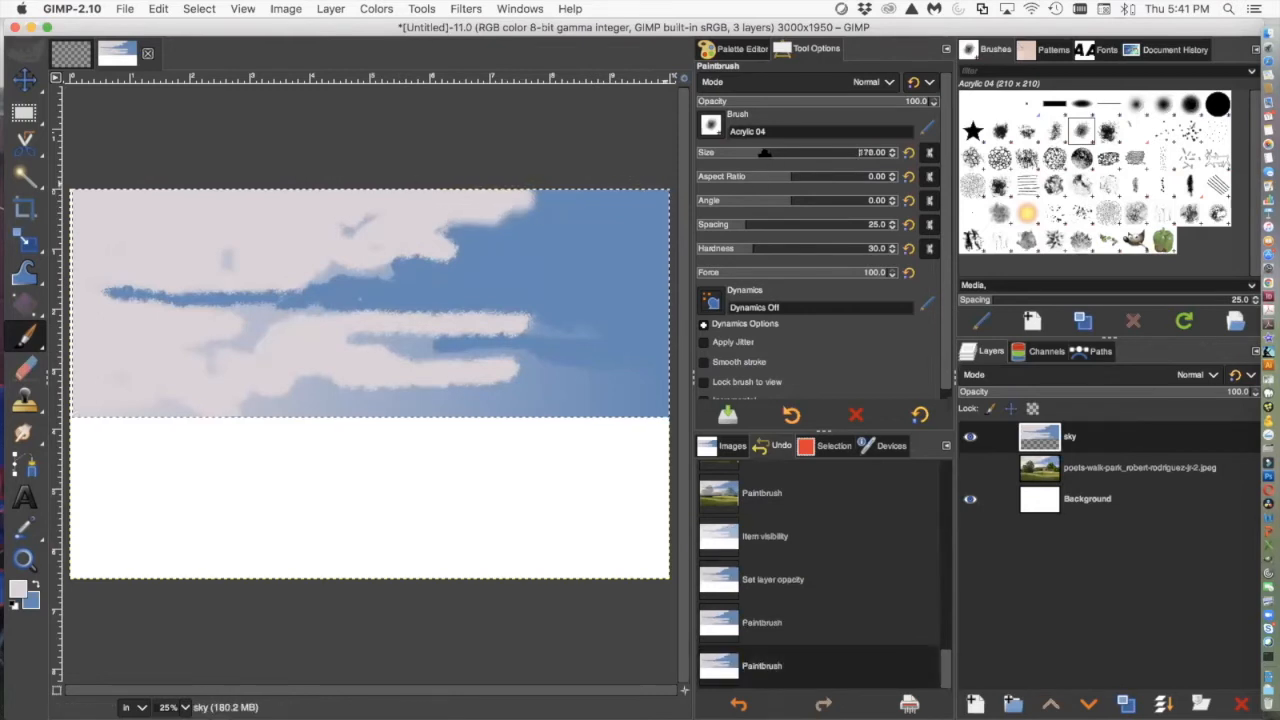
pyautogui.moveTo(543, 200); pyautogui.dragTo(590, 190)
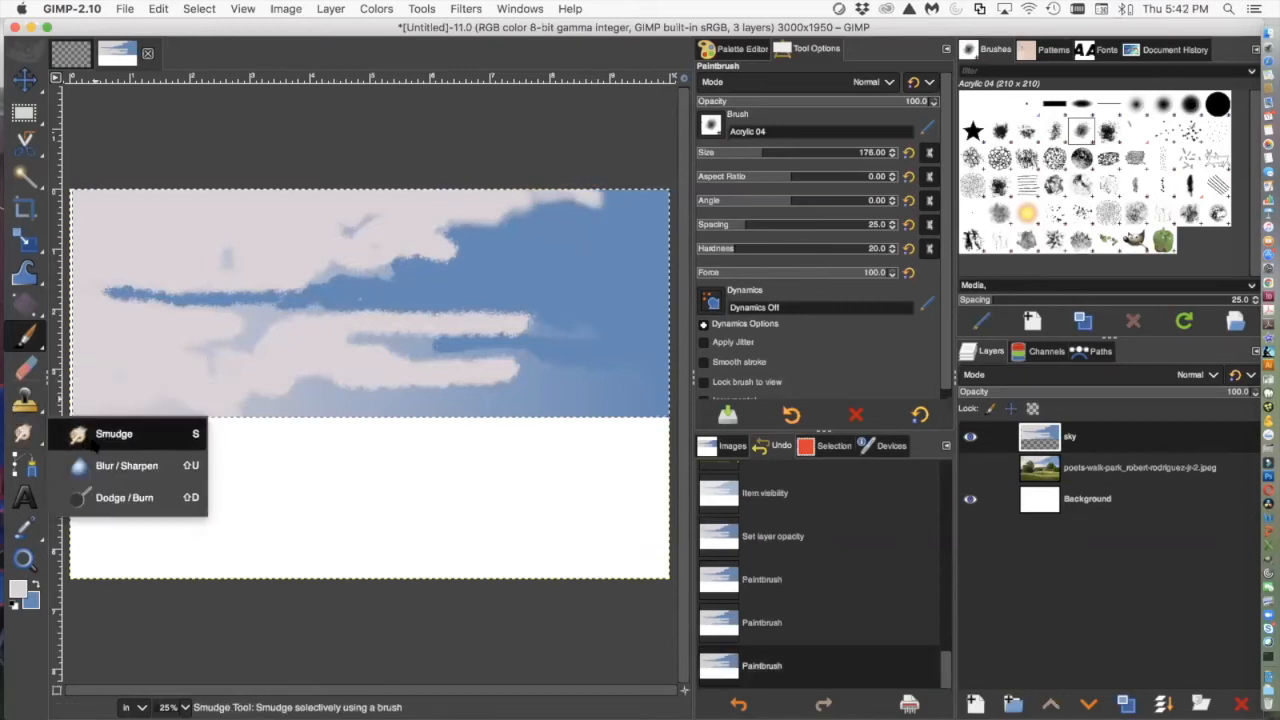
pyautogui.moveTo(466, 380); pyautogui.dragTo(400, 372)
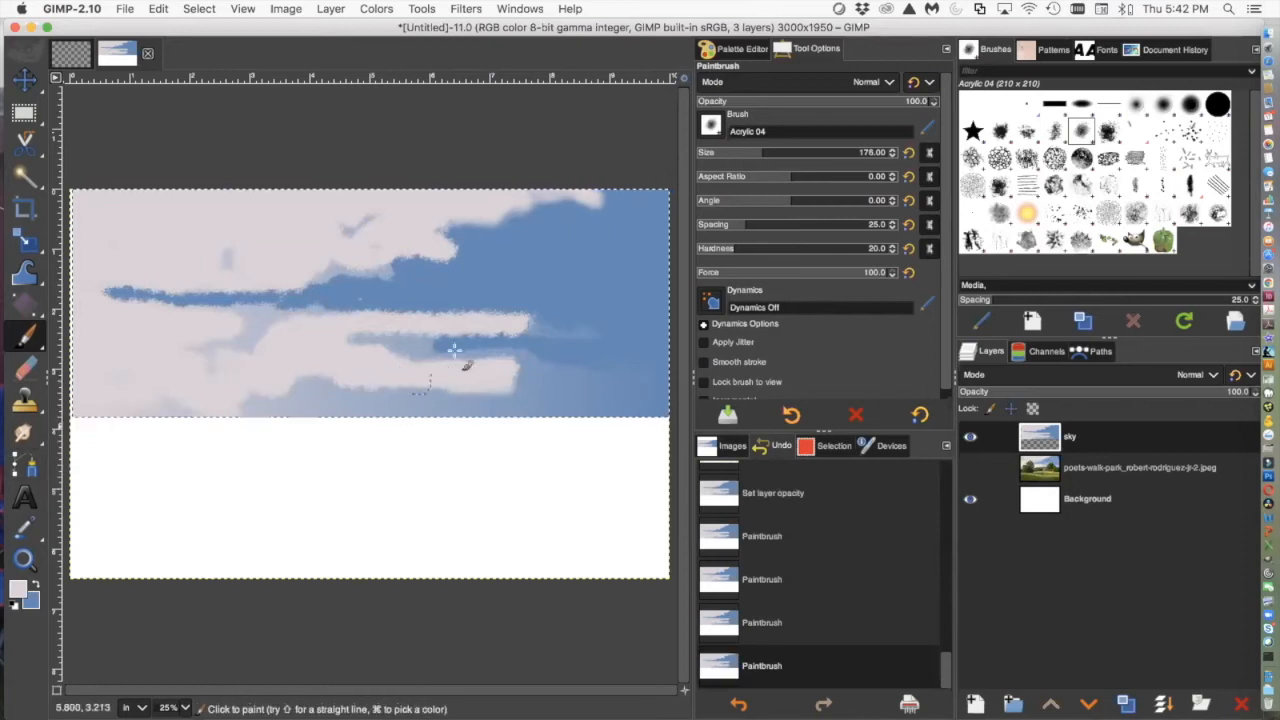
pyautogui.moveTo(578, 356)
pyautogui.mouseDown()
pyautogui.moveTo(586, 371)
pyautogui.moveTo(545, 374)
pyautogui.mouseUp()
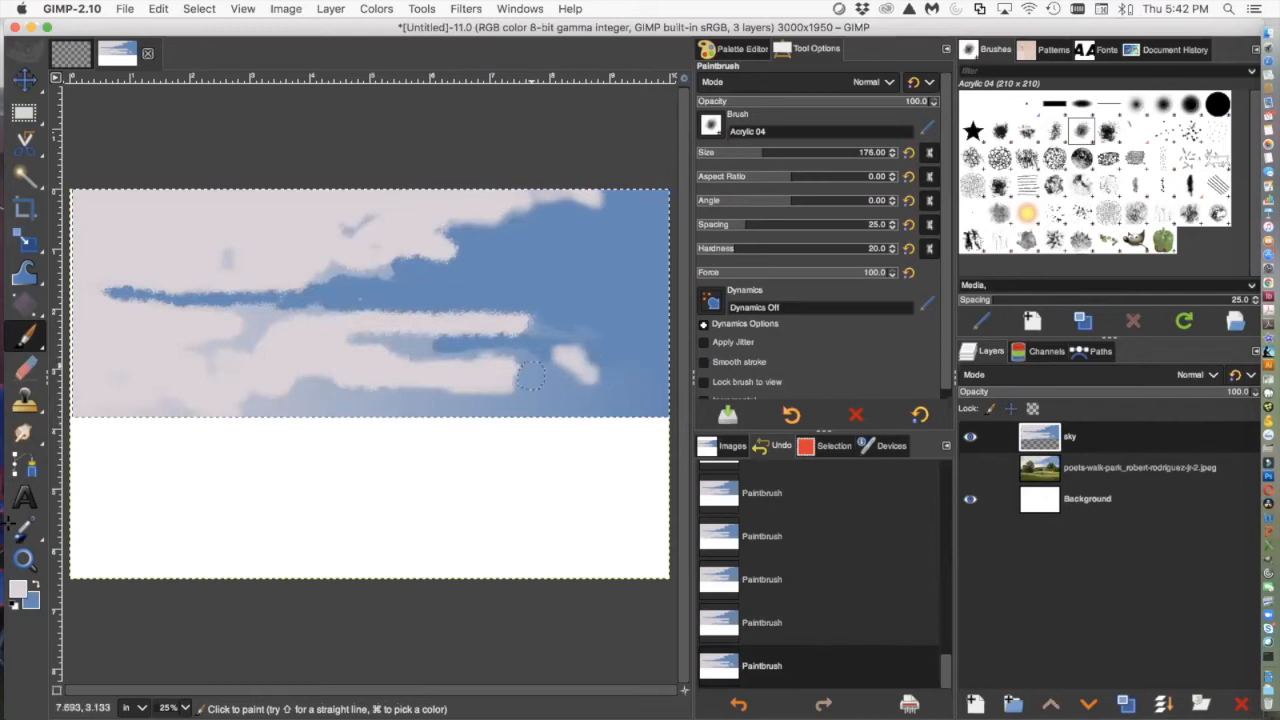
# Swap to the blue foreground color and soften the painted cloud edges with the Smudge tool, using the Acrylic 04 brush at size 176
pyautogui.click(36, 583)
pyautogui.moveTo(24, 432)
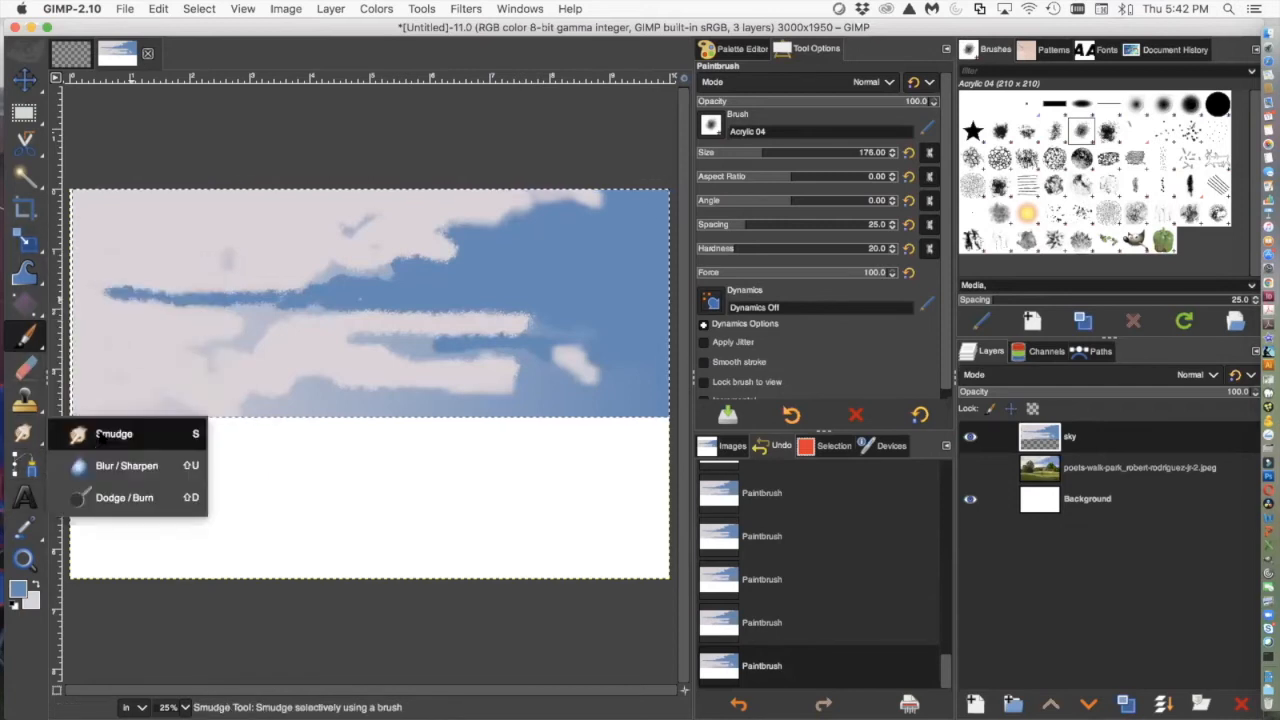
pyautogui.click(98, 433)
pyautogui.moveTo(130, 293)
pyautogui.mouseDown()
pyautogui.moveTo(86, 294)
pyautogui.moveTo(100, 318)
pyautogui.mouseUp()
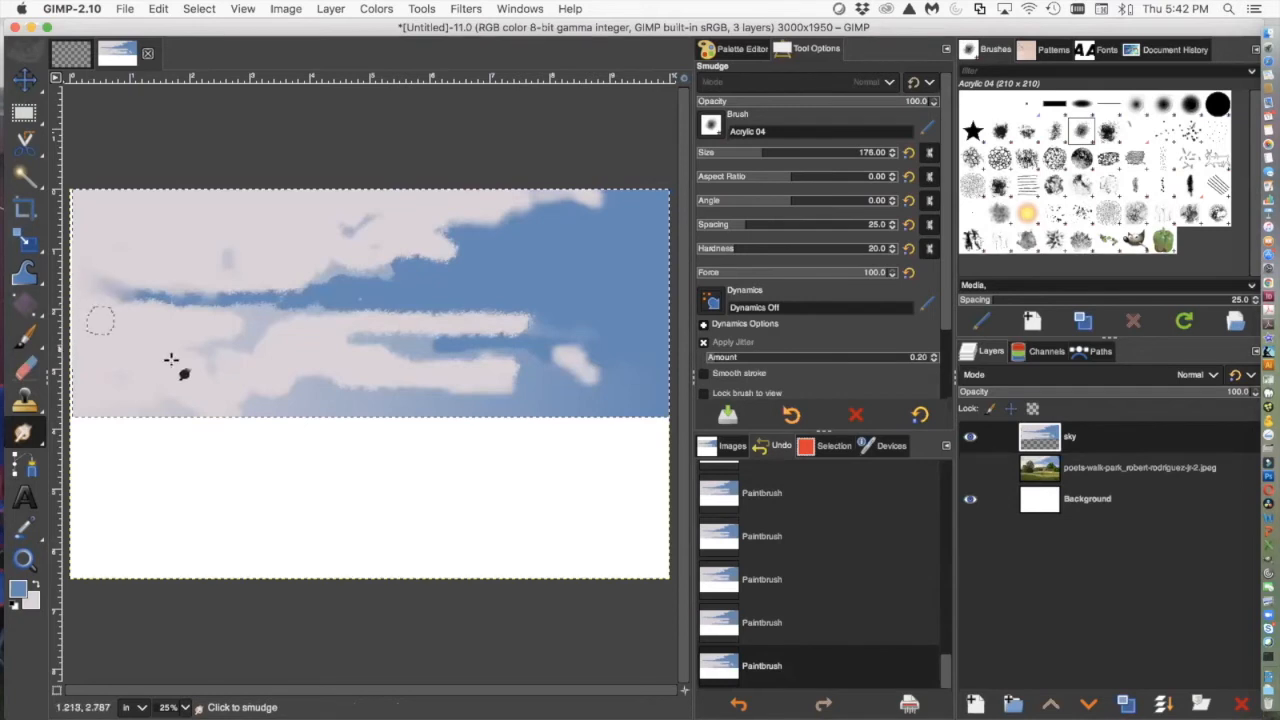
pyautogui.moveTo(258, 382)
pyautogui.mouseDown()
pyautogui.moveTo(163, 406)
pyautogui.moveTo(104, 396)
pyautogui.mouseUp()
pyautogui.moveTo(289, 272)
pyautogui.mouseDown()
pyautogui.moveTo(446, 272)
pyautogui.moveTo(445, 255)
pyautogui.moveTo(417, 247)
pyautogui.moveTo(468, 263)
pyautogui.mouseUp()
pyautogui.moveTo(478, 317); pyautogui.dragTo(550, 320)
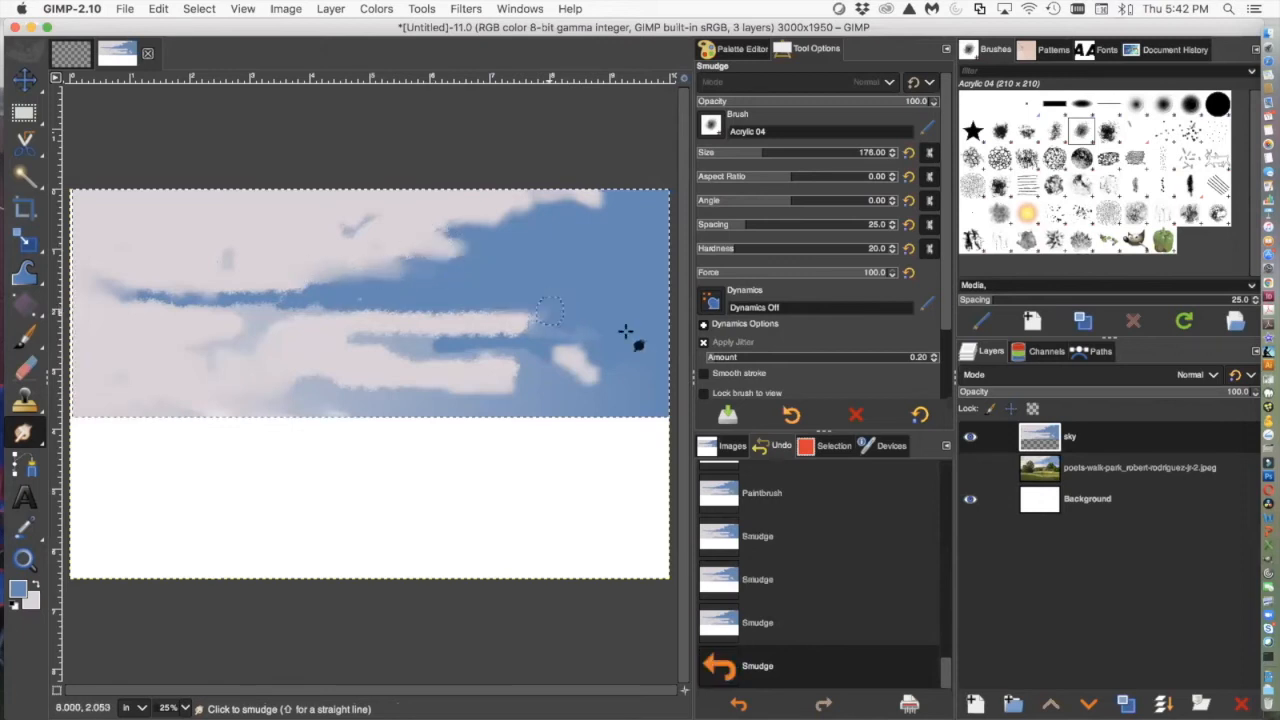
# With the photo layer shown and the sky layer at 65.2 opacity, smudge the clouds further into horizontal wisps across the sky and treetops
pyautogui.click(969, 467)
pyautogui.moveTo(1229, 404); pyautogui.dragTo(1148, 396)
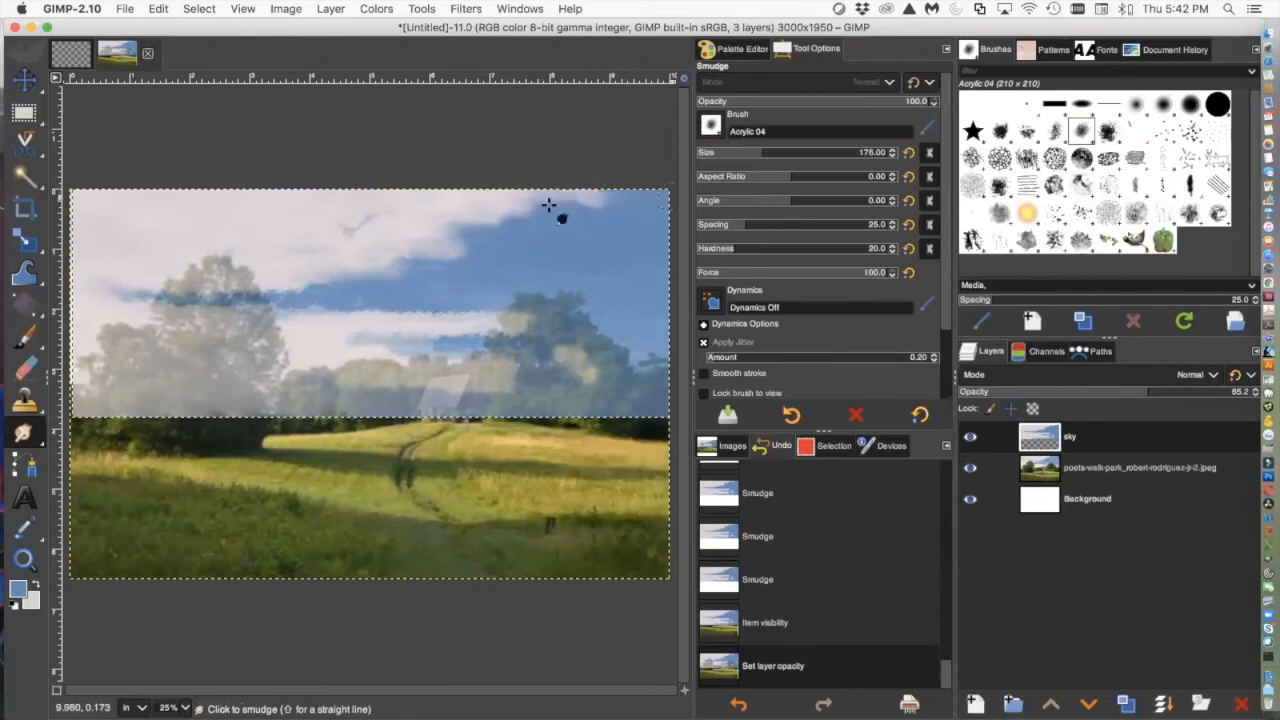
pyautogui.click(597, 160)
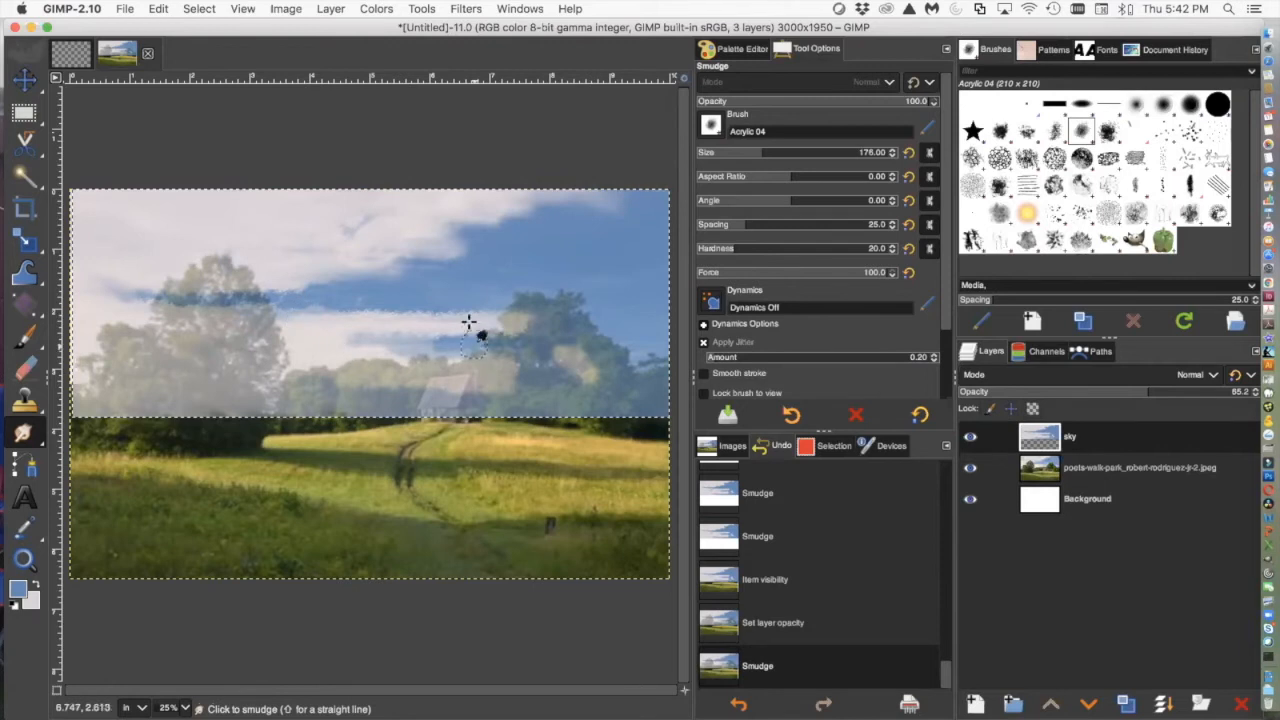
pyautogui.moveTo(419, 311)
pyautogui.mouseDown()
pyautogui.moveTo(230, 287)
pyautogui.moveTo(207, 297)
pyautogui.moveTo(285, 266)
pyautogui.mouseUp()
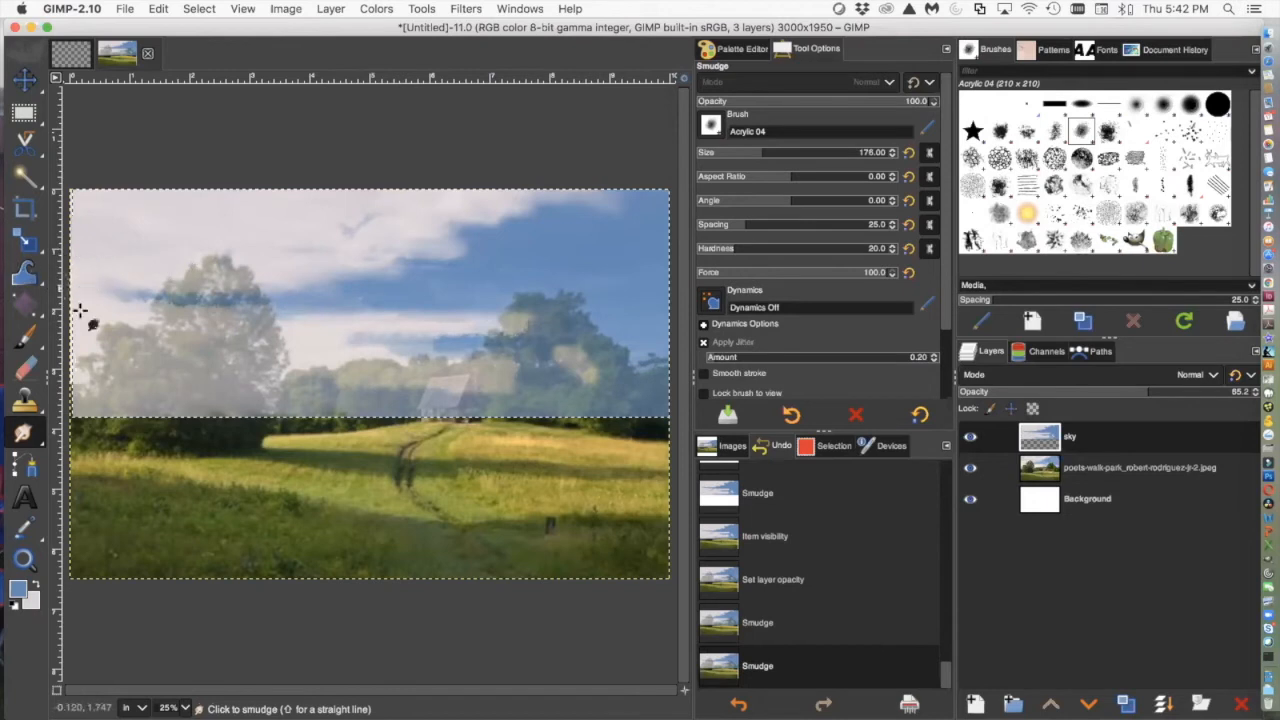
pyautogui.moveTo(79, 311); pyautogui.dragTo(190, 348)
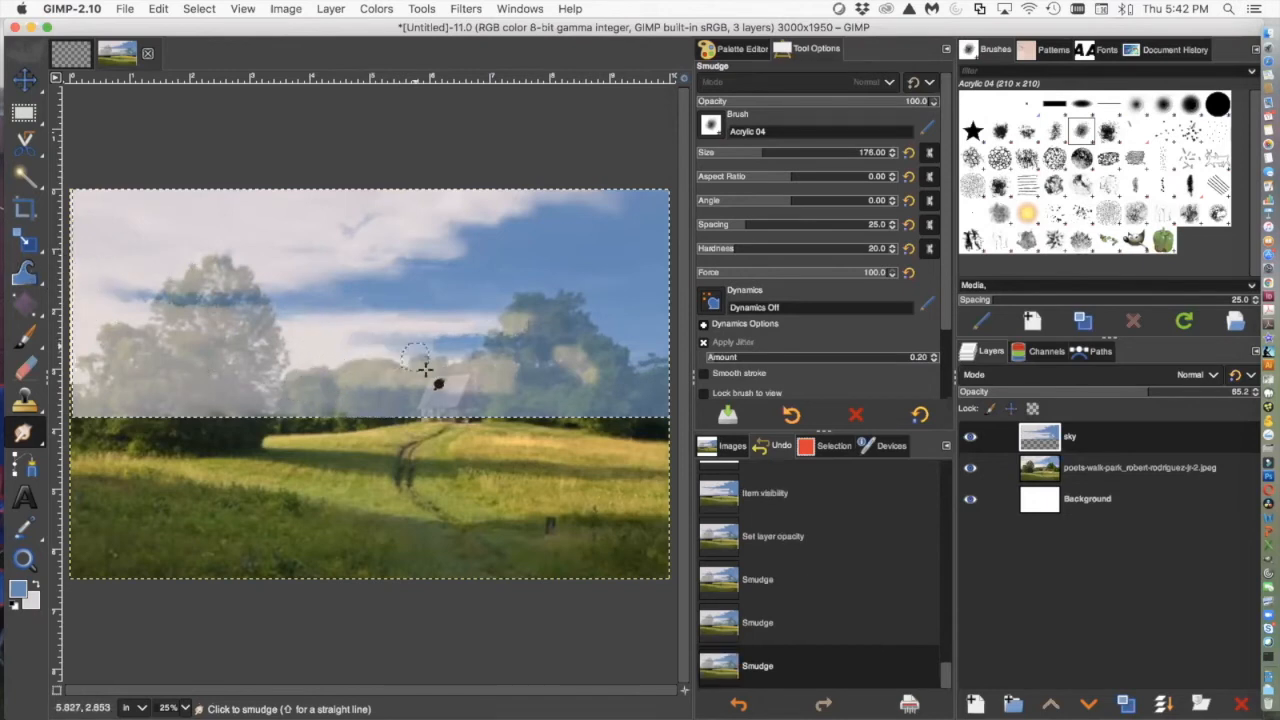
pyautogui.moveTo(575, 363); pyautogui.dragTo(434, 343)
pyautogui.moveTo(230, 336); pyautogui.dragTo(178, 339)
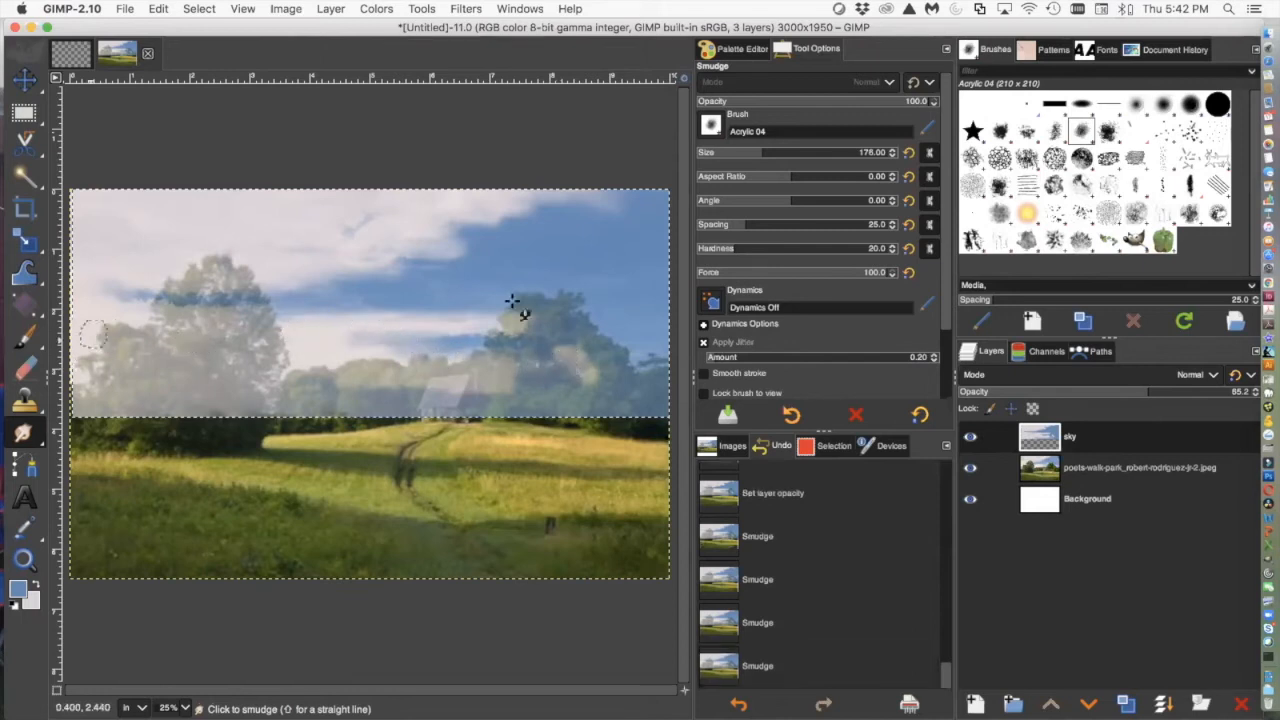
pyautogui.moveTo(466, 320); pyautogui.dragTo(598, 332)
pyautogui.moveTo(403, 240); pyautogui.dragTo(608, 248)
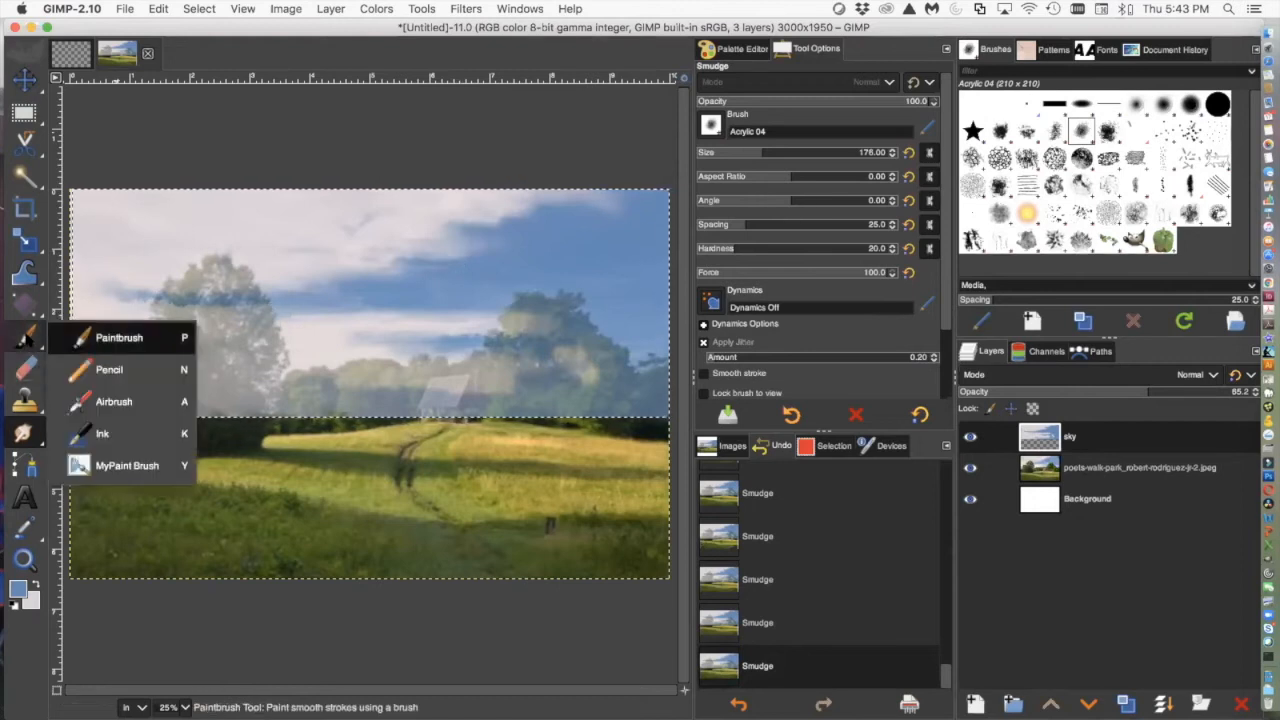
# Paint thin pale cloud streaks across the blue areas with the Paintbrush, using the 2. Hardness 025 brush at size 21
pyautogui.click(25, 338)
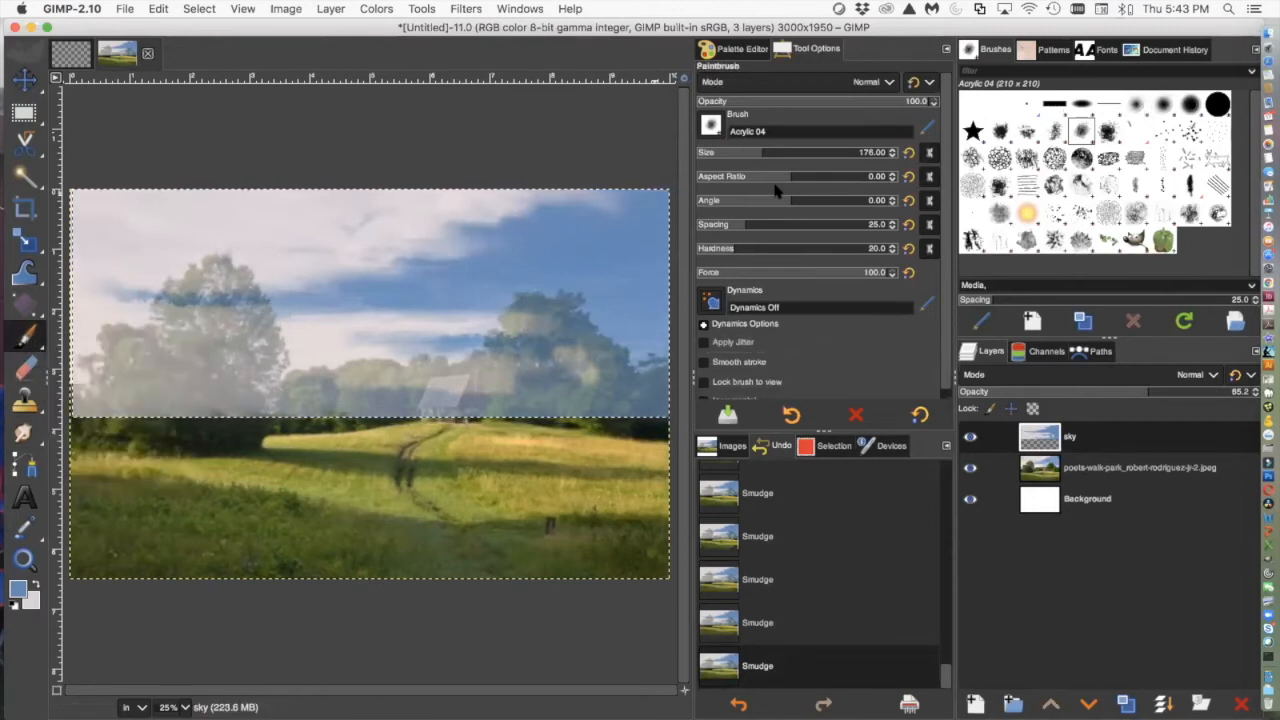
pyautogui.click(1136, 106)
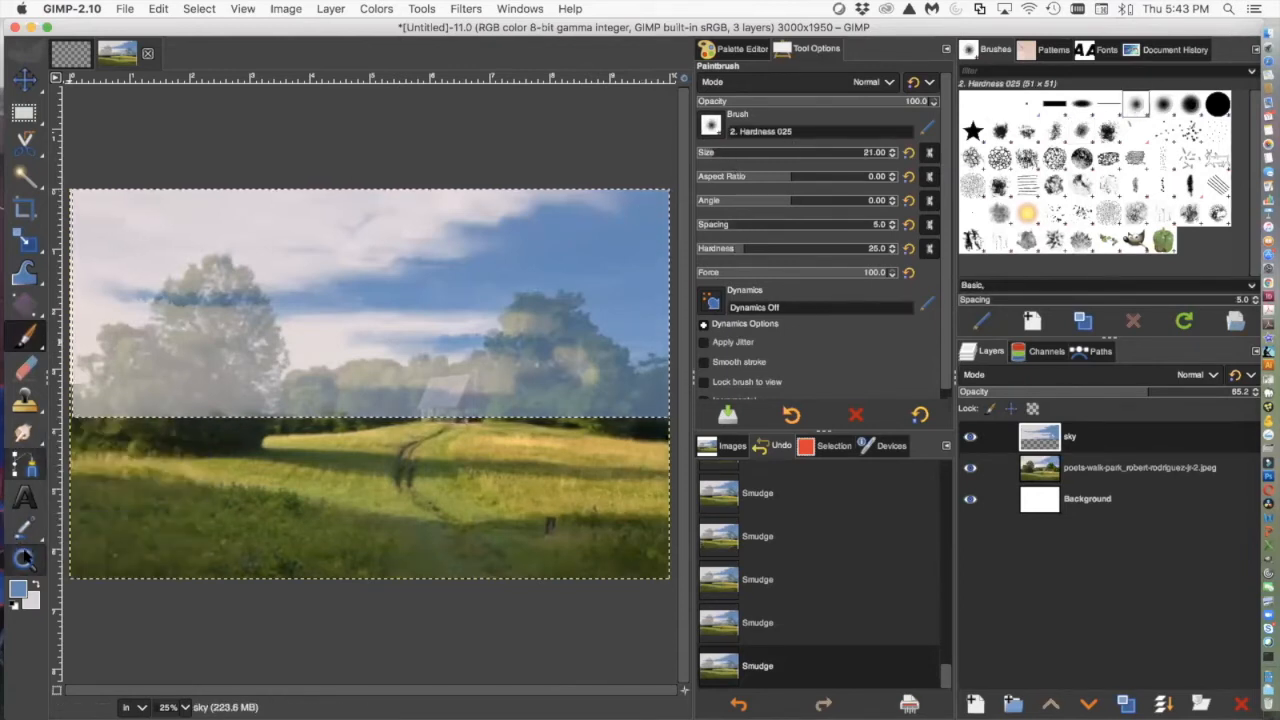
pyautogui.click(35, 585)
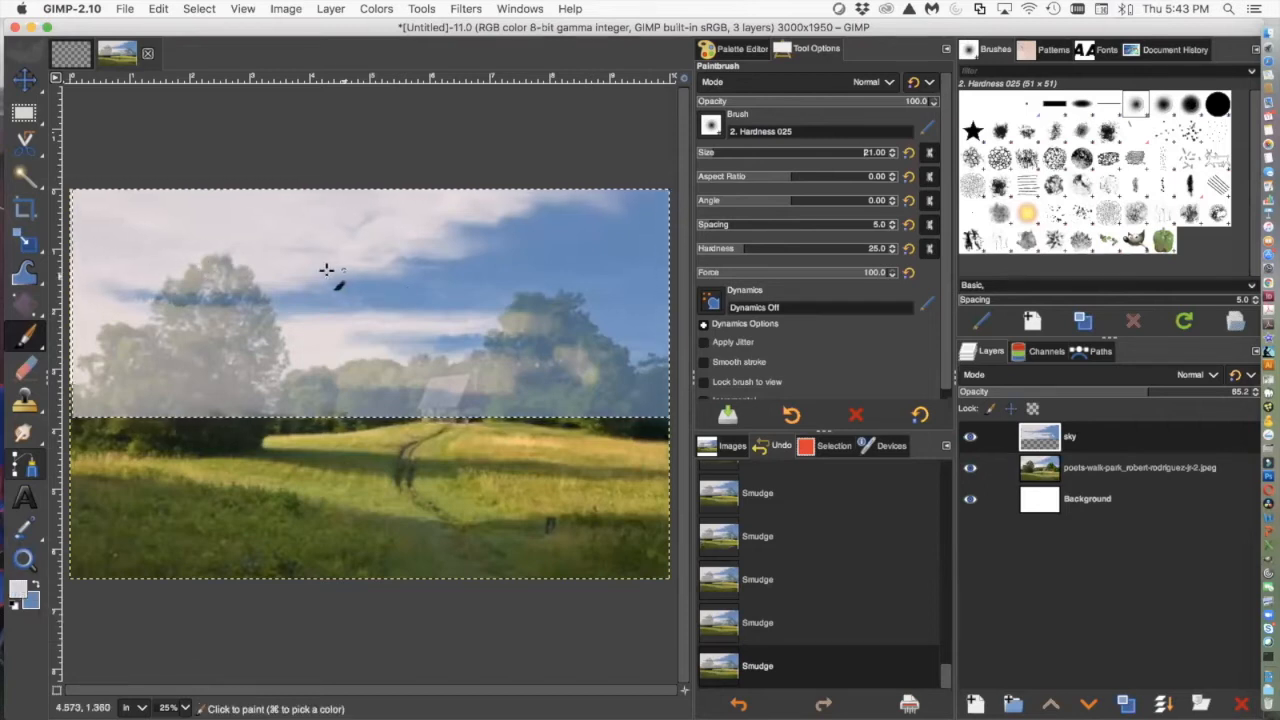
pyautogui.moveTo(438, 280)
pyautogui.mouseDown()
pyautogui.moveTo(331, 259)
pyautogui.moveTo(455, 268)
pyautogui.mouseUp()
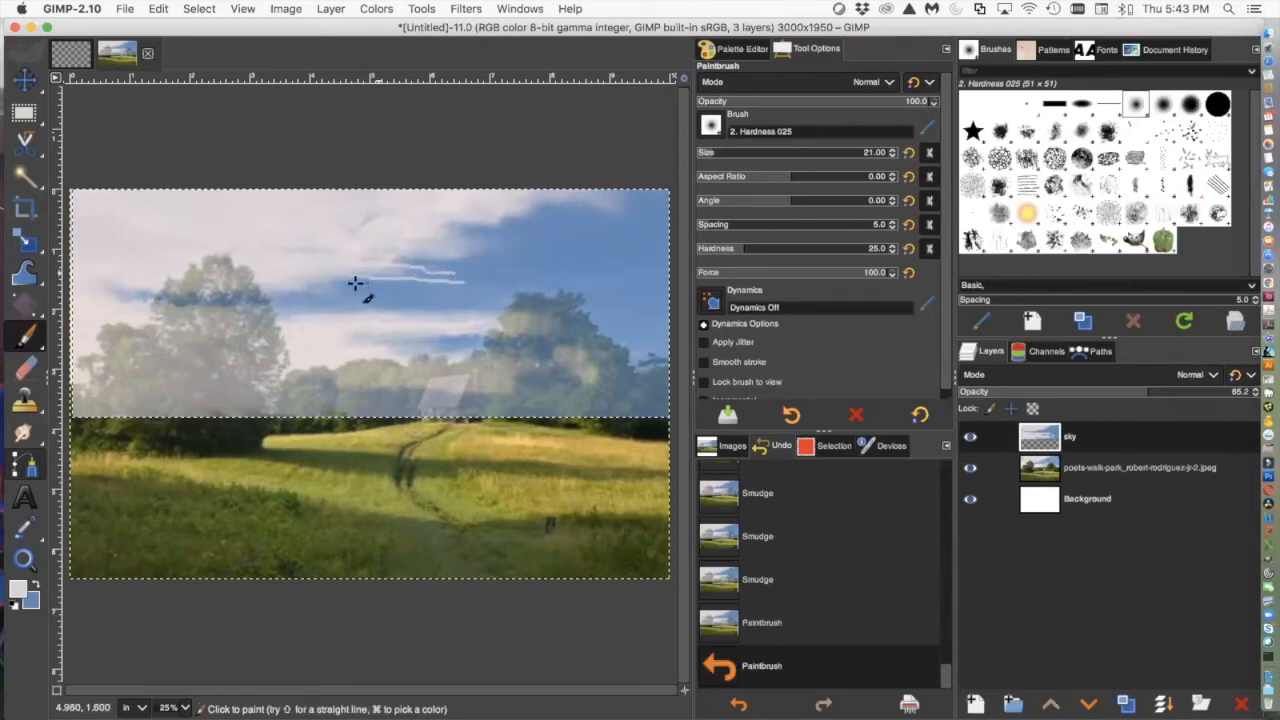
pyautogui.moveTo(300, 286); pyautogui.dragTo(348, 285)
pyautogui.moveTo(468, 310); pyautogui.dragTo(476, 310)
pyautogui.moveTo(566, 329); pyautogui.dragTo(606, 331)
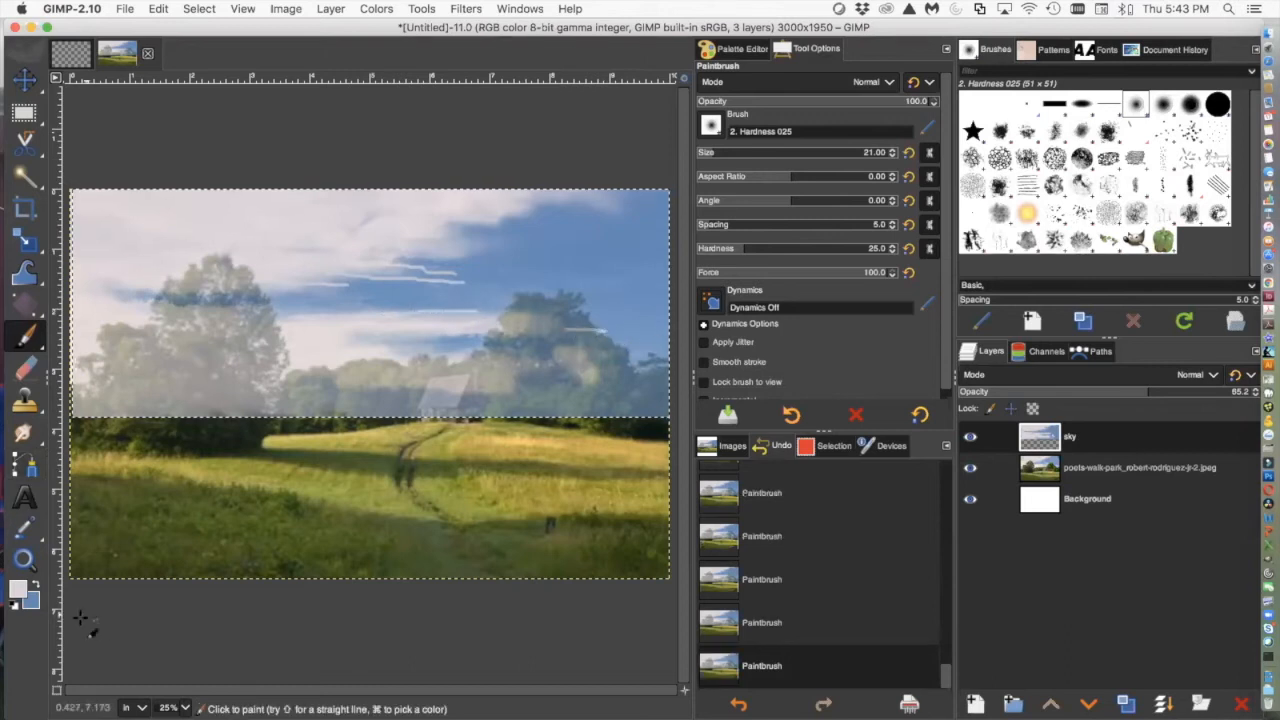
# Swap to the blue color and paint thin blue streaks through the lower clouds
pyautogui.click(37, 583)
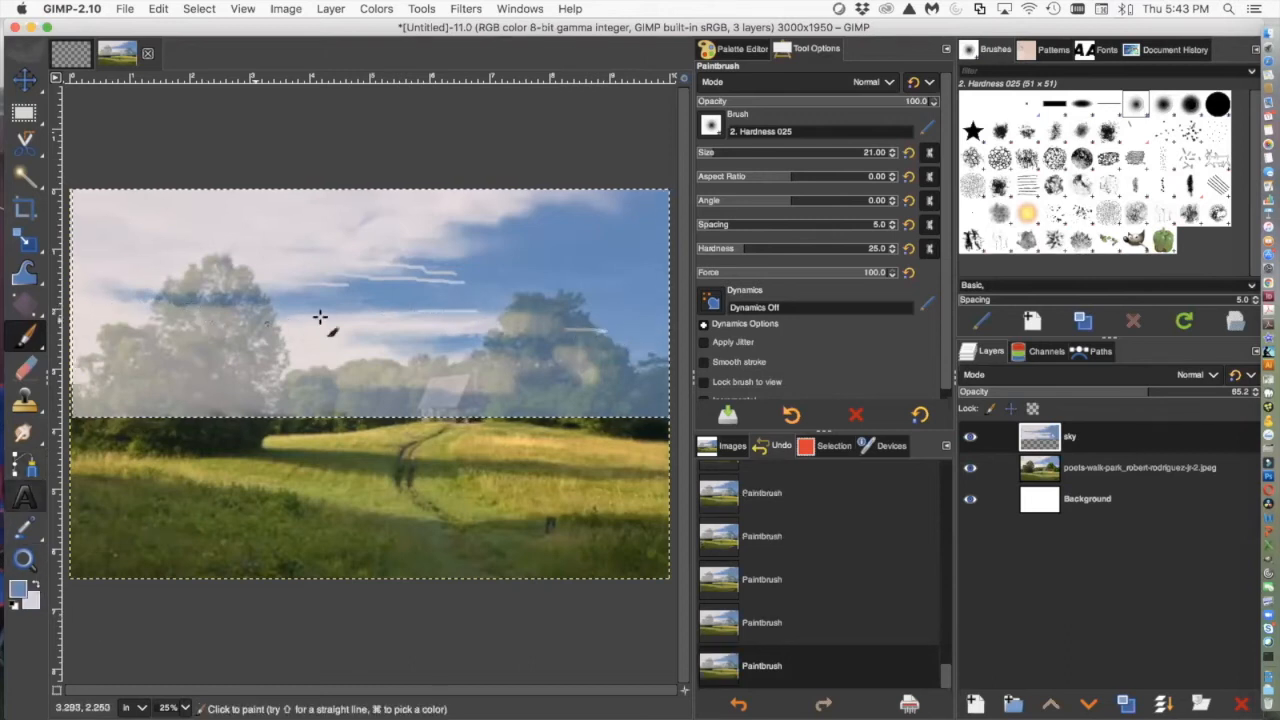
pyautogui.moveTo(180, 321); pyautogui.dragTo(228, 318)
pyautogui.moveTo(414, 334); pyautogui.dragTo(328, 333)
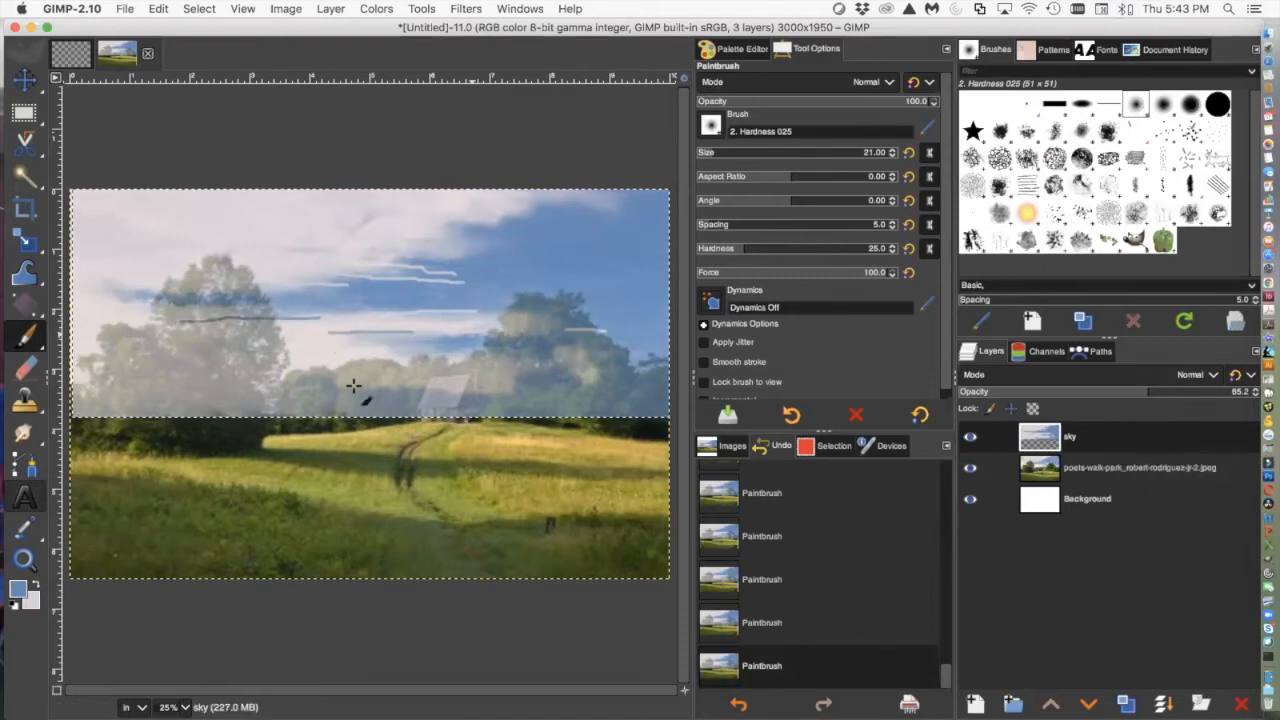
# Blend the thin pale and blue streaks into the sky with the Smudge tool at size 149, also smudging across the upper clouds
pyautogui.moveTo(24, 432)
pyautogui.click(100, 434)
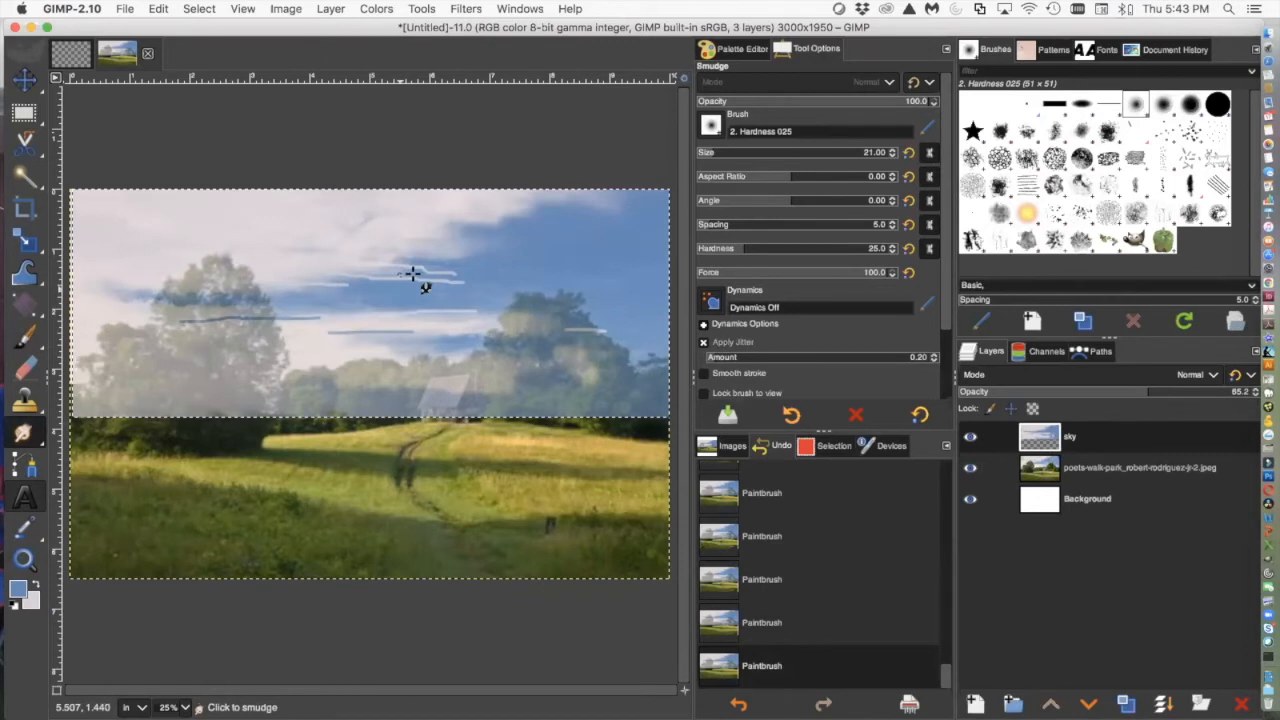
pyautogui.click(470, 272)
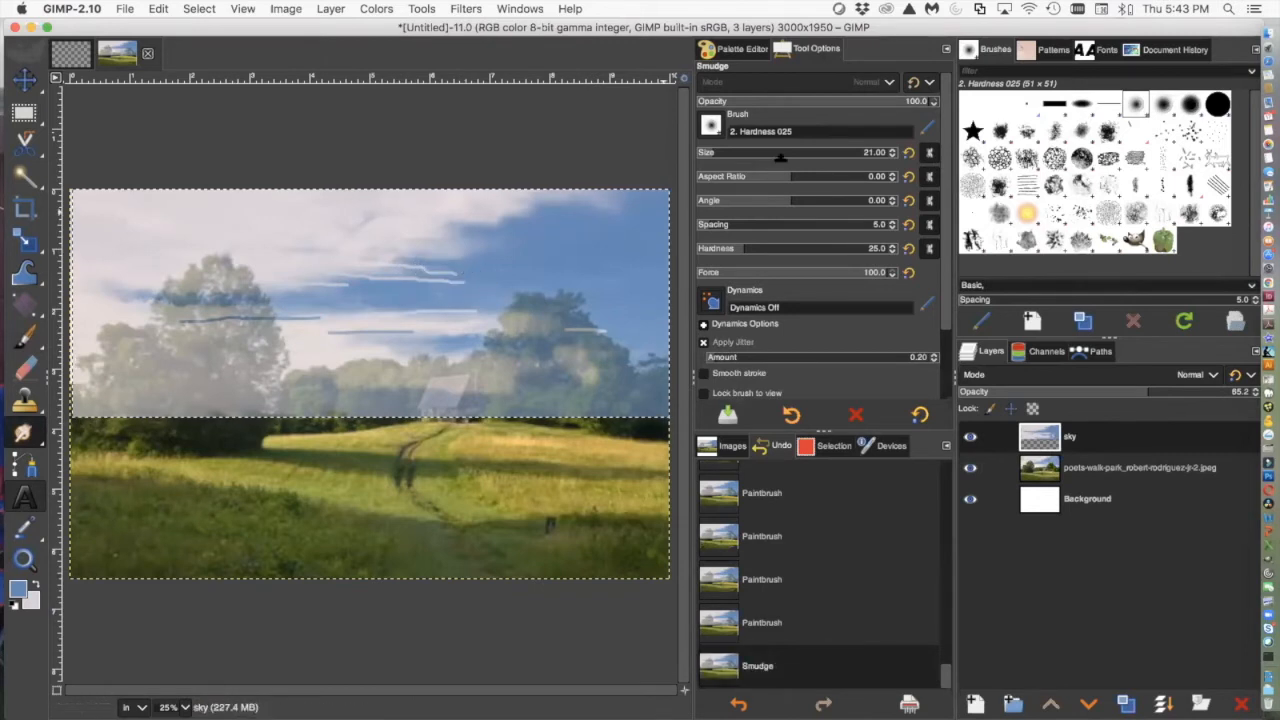
pyautogui.moveTo(708, 152); pyautogui.dragTo(763, 152)
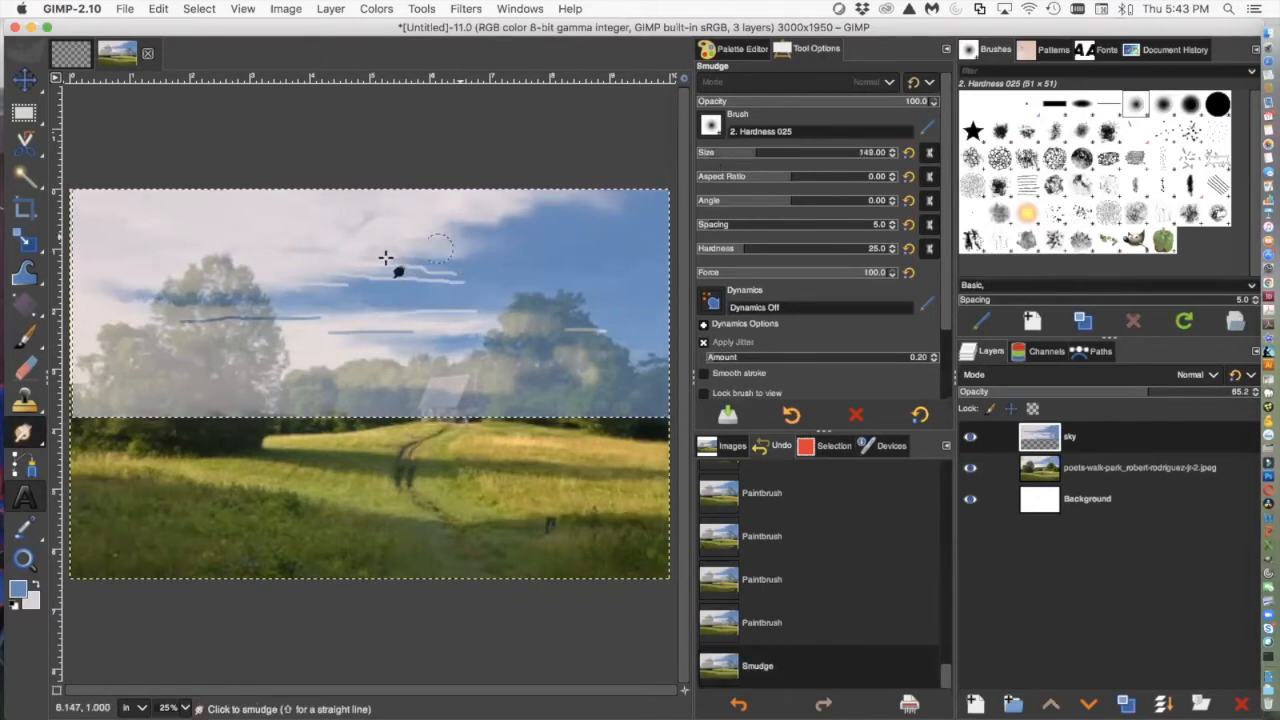
pyautogui.moveTo(586, 289); pyautogui.dragTo(355, 263)
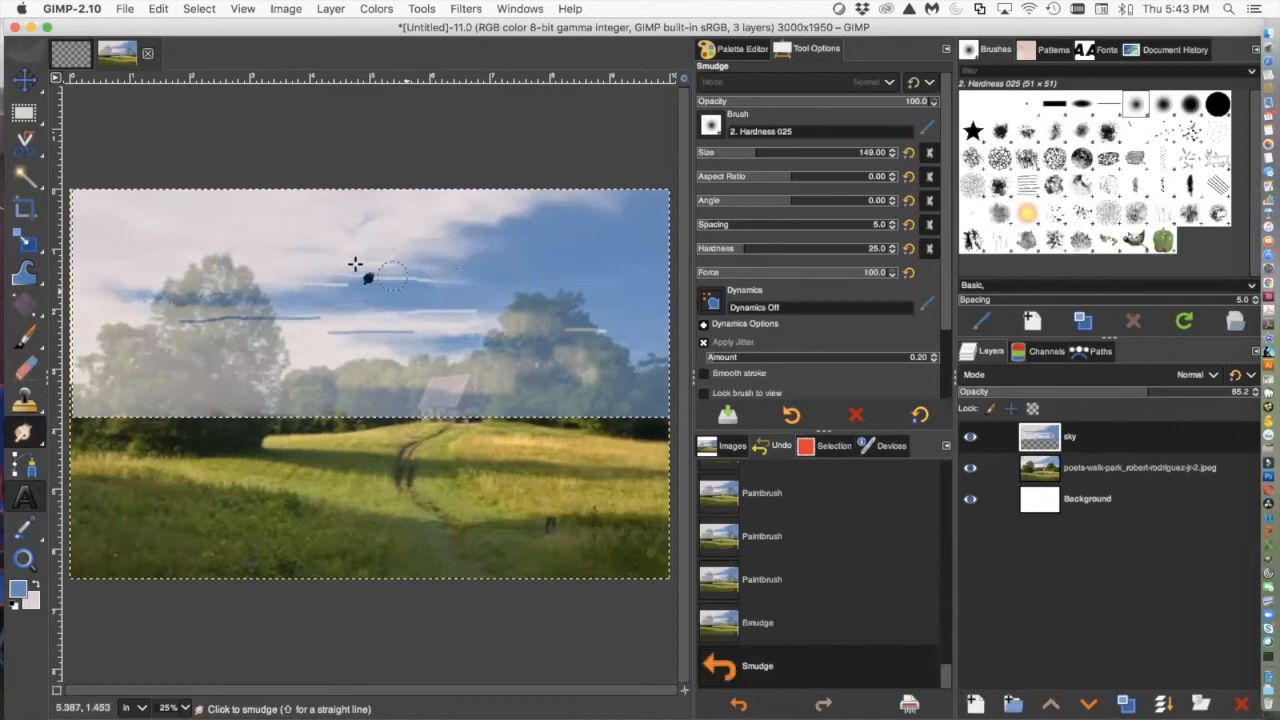
pyautogui.moveTo(432, 277)
pyautogui.mouseDown()
pyautogui.moveTo(286, 277)
pyautogui.moveTo(297, 297)
pyautogui.mouseUp()
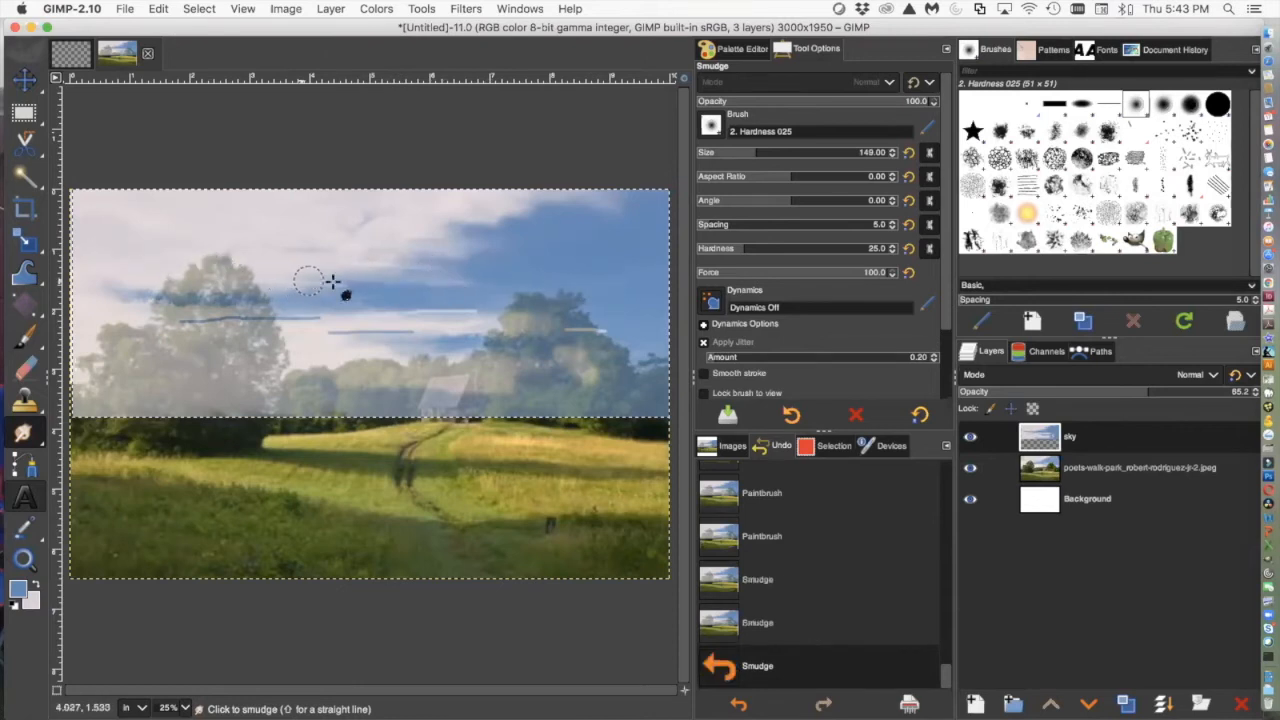
pyautogui.moveTo(388, 287)
pyautogui.mouseDown()
pyautogui.moveTo(413, 315)
pyautogui.moveTo(480, 309)
pyautogui.moveTo(446, 312)
pyautogui.mouseUp()
pyautogui.moveTo(626, 328)
pyautogui.mouseDown()
pyautogui.moveTo(743, 331)
pyautogui.moveTo(171, 329)
pyautogui.moveTo(251, 314)
pyautogui.moveTo(466, 314)
pyautogui.mouseUp()
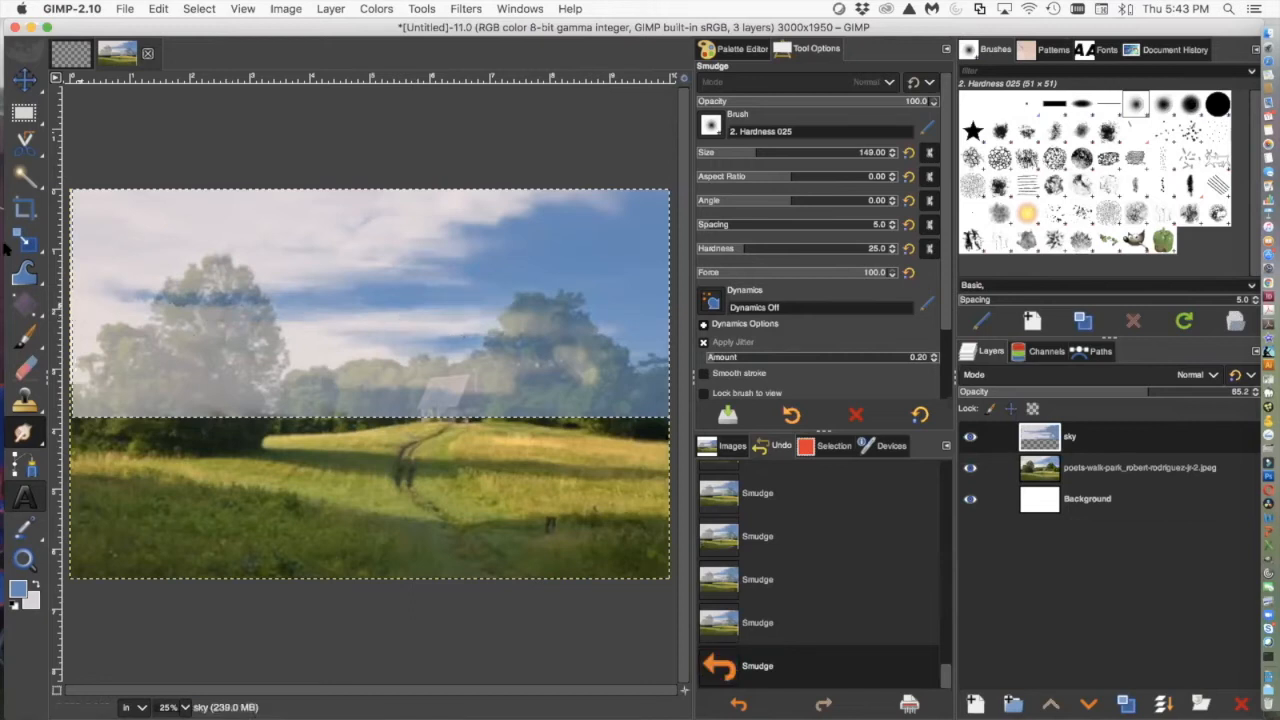
pyautogui.moveTo(177, 224)
pyautogui.mouseDown()
pyautogui.moveTo(399, 240)
pyautogui.moveTo(449, 216)
pyautogui.moveTo(623, 231)
pyautogui.mouseUp()
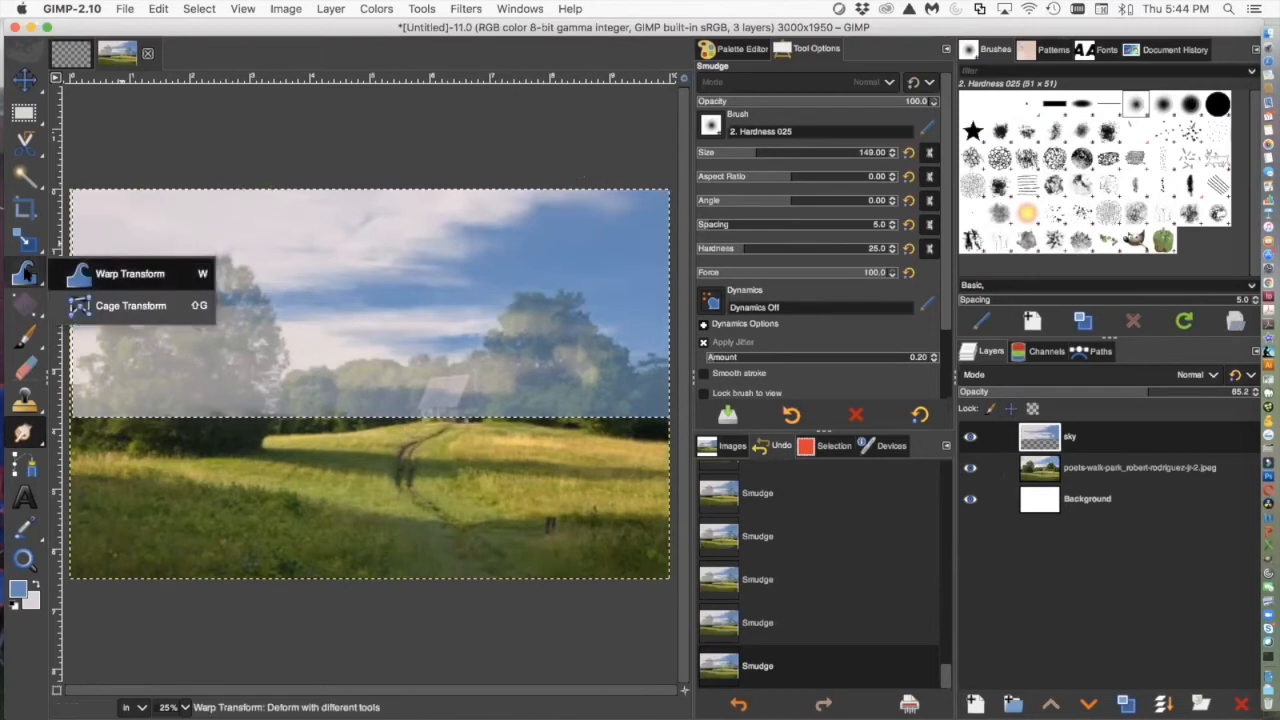
# Lower the sky layer's opacity to 41.6 and smudge the low clouds beside the tall tree with the Acrylic 02 brush at size 116
pyautogui.click(35, 581)
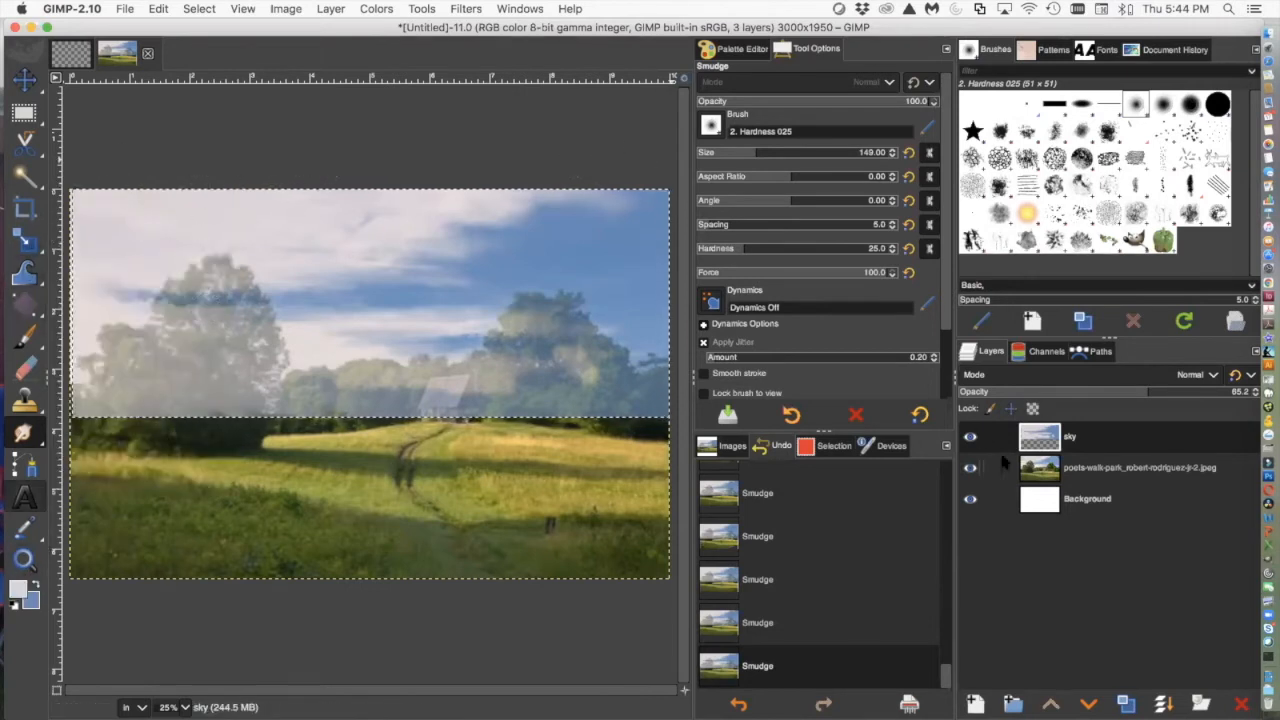
pyautogui.moveTo(1142, 392); pyautogui.dragTo(1091, 393)
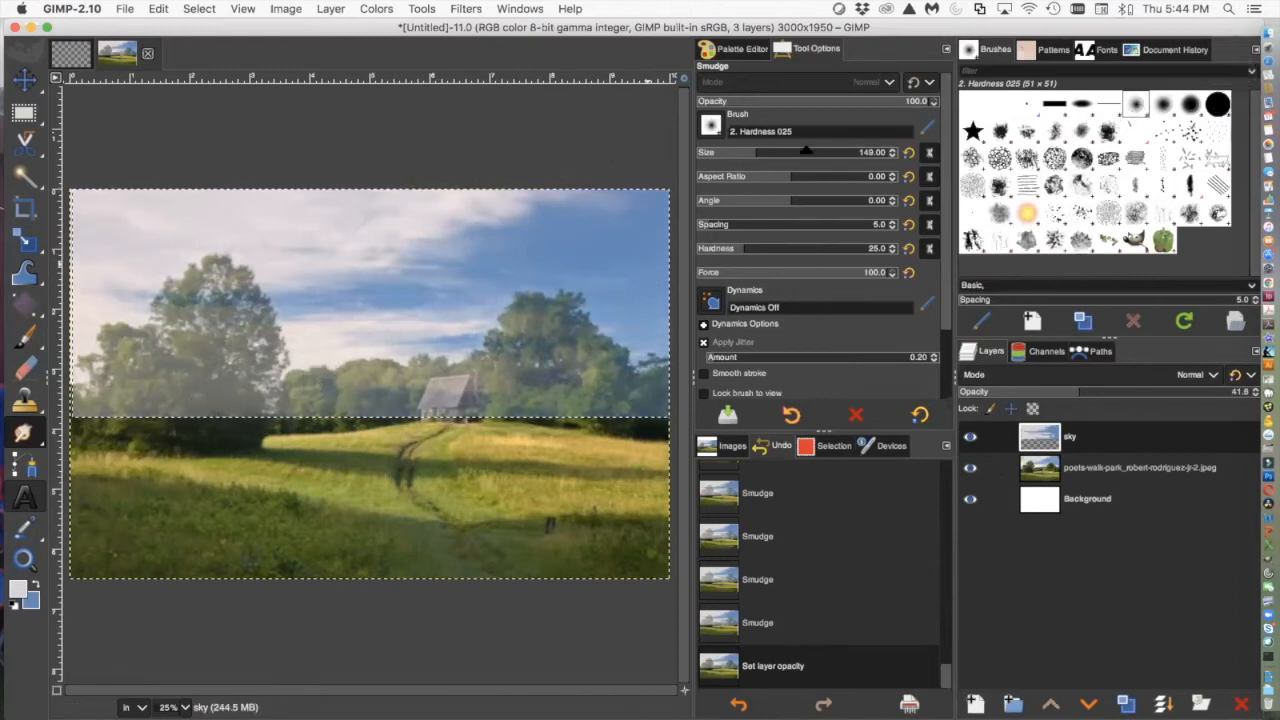
pyautogui.click(1054, 134)
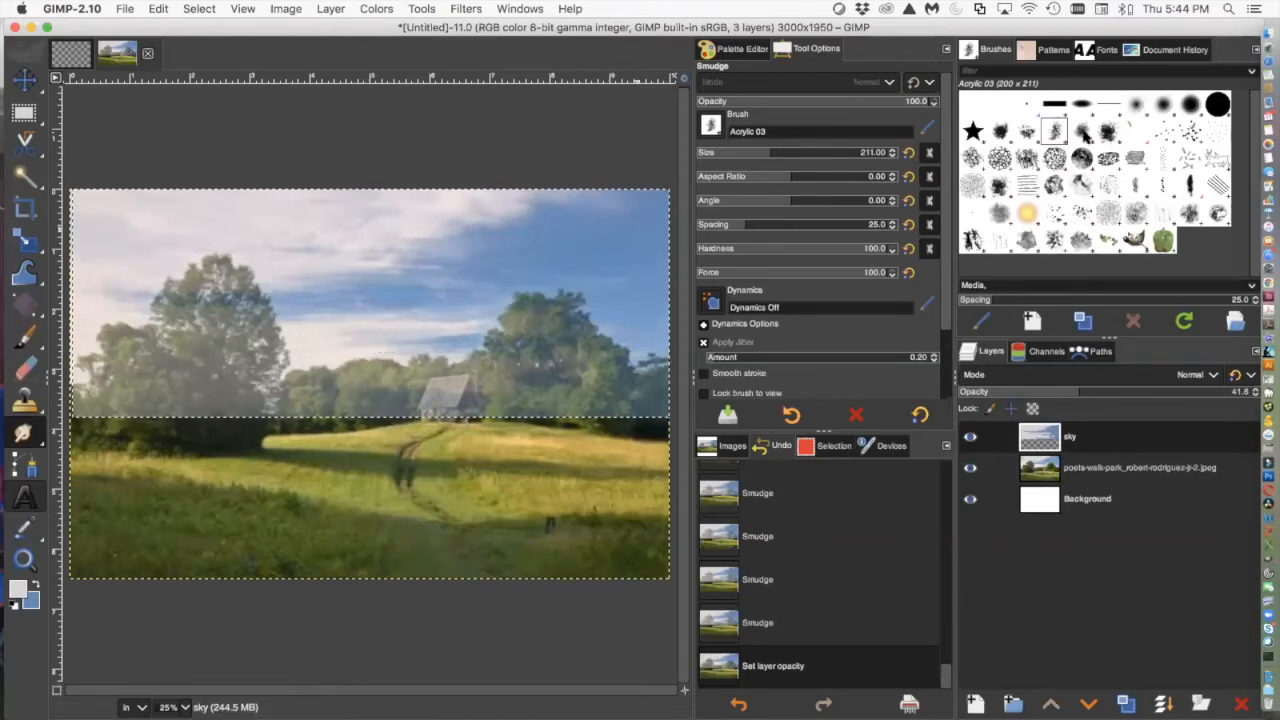
pyautogui.click(1030, 133)
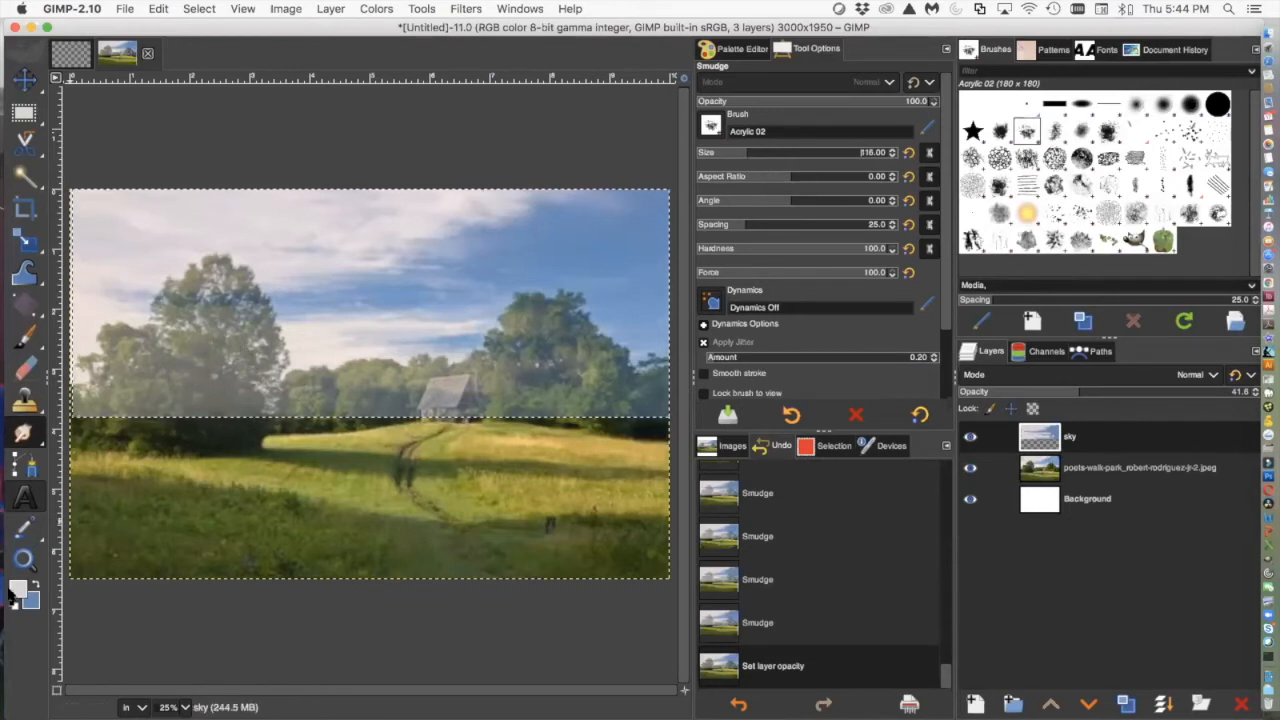
pyautogui.moveTo(346, 337)
pyautogui.mouseDown()
pyautogui.moveTo(329, 334)
pyautogui.moveTo(363, 331)
pyautogui.moveTo(310, 350)
pyautogui.mouseUp()
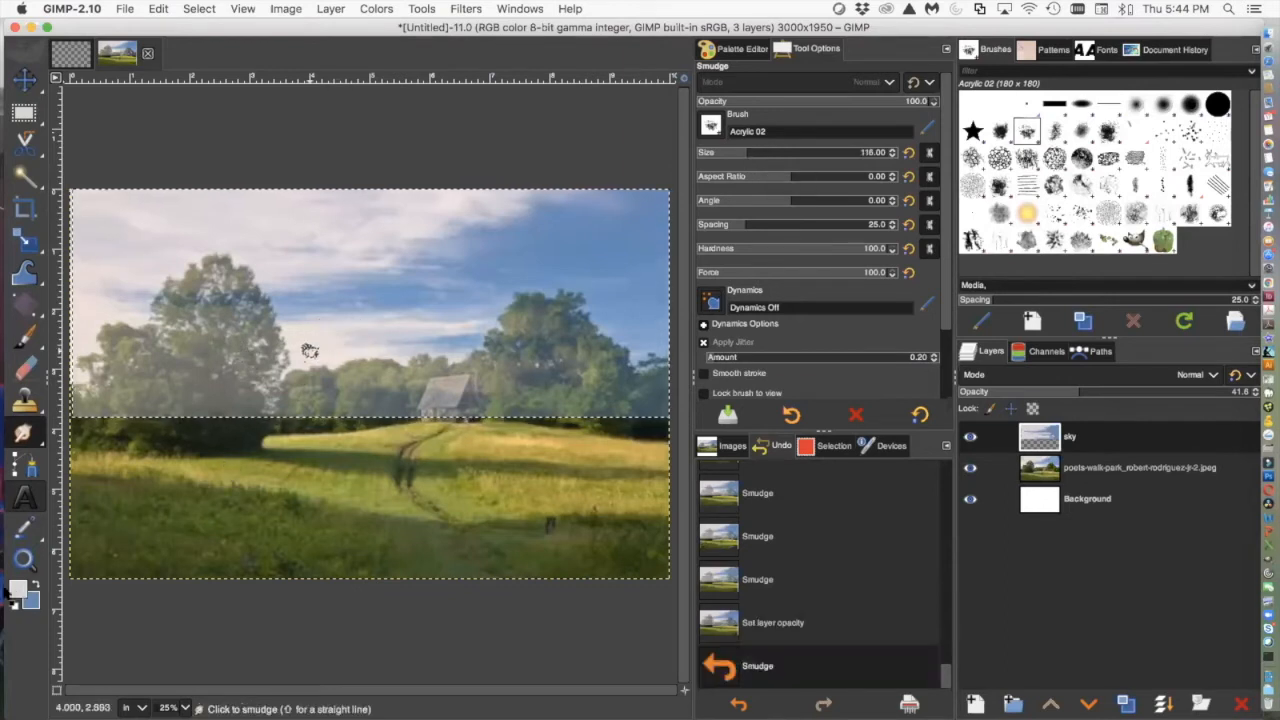
# Lighten the pale foreground color to ece4e9
pyautogui.click(20, 592)
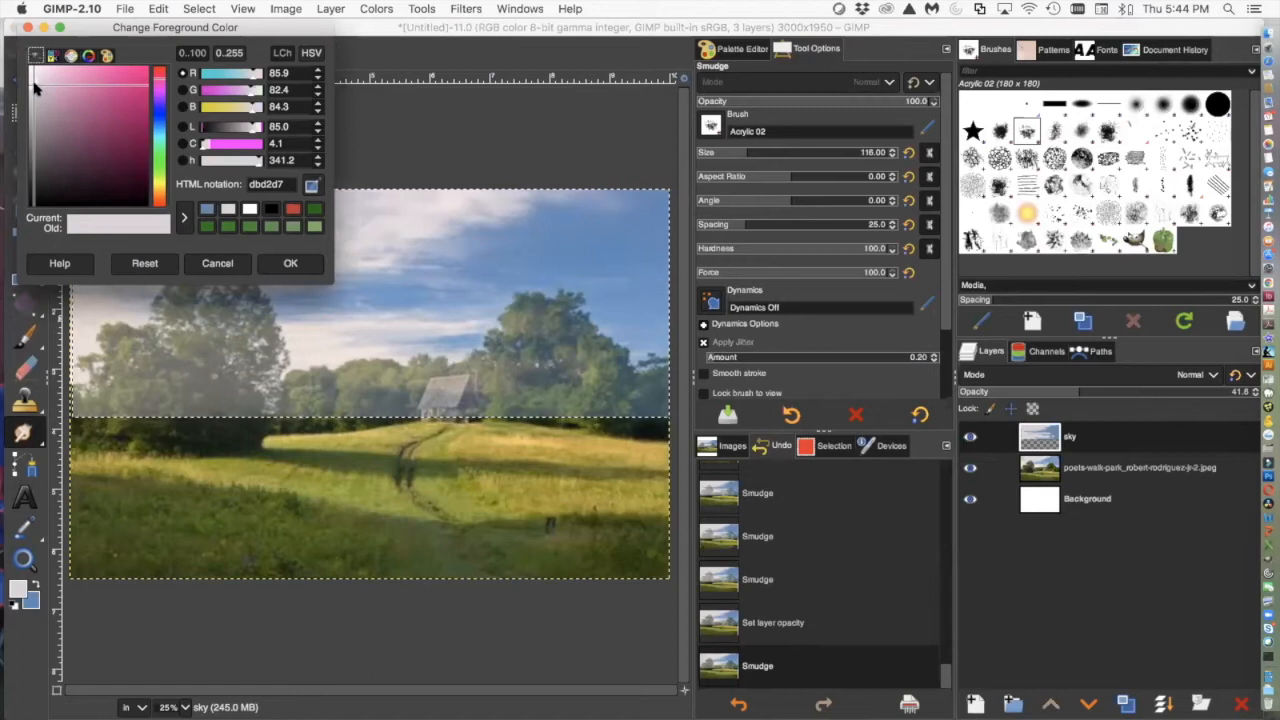
pyautogui.moveTo(34, 88); pyautogui.dragTo(35, 75)
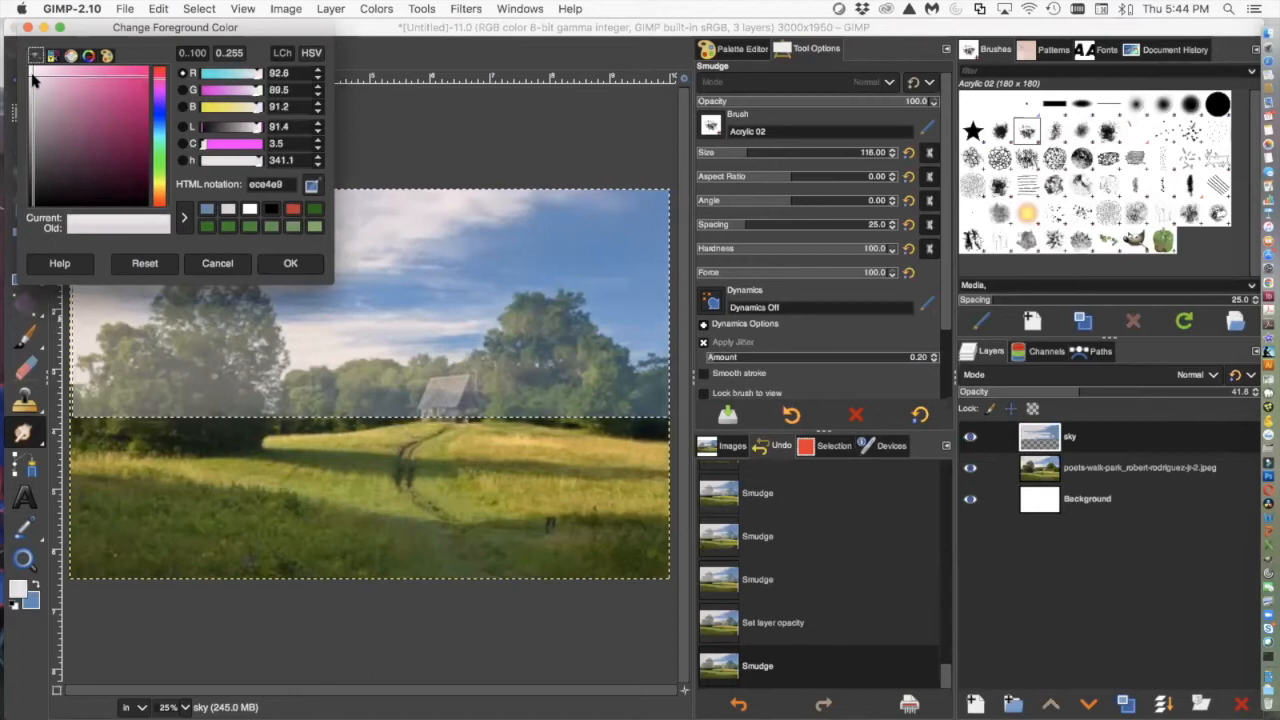
pyautogui.click(272, 263)
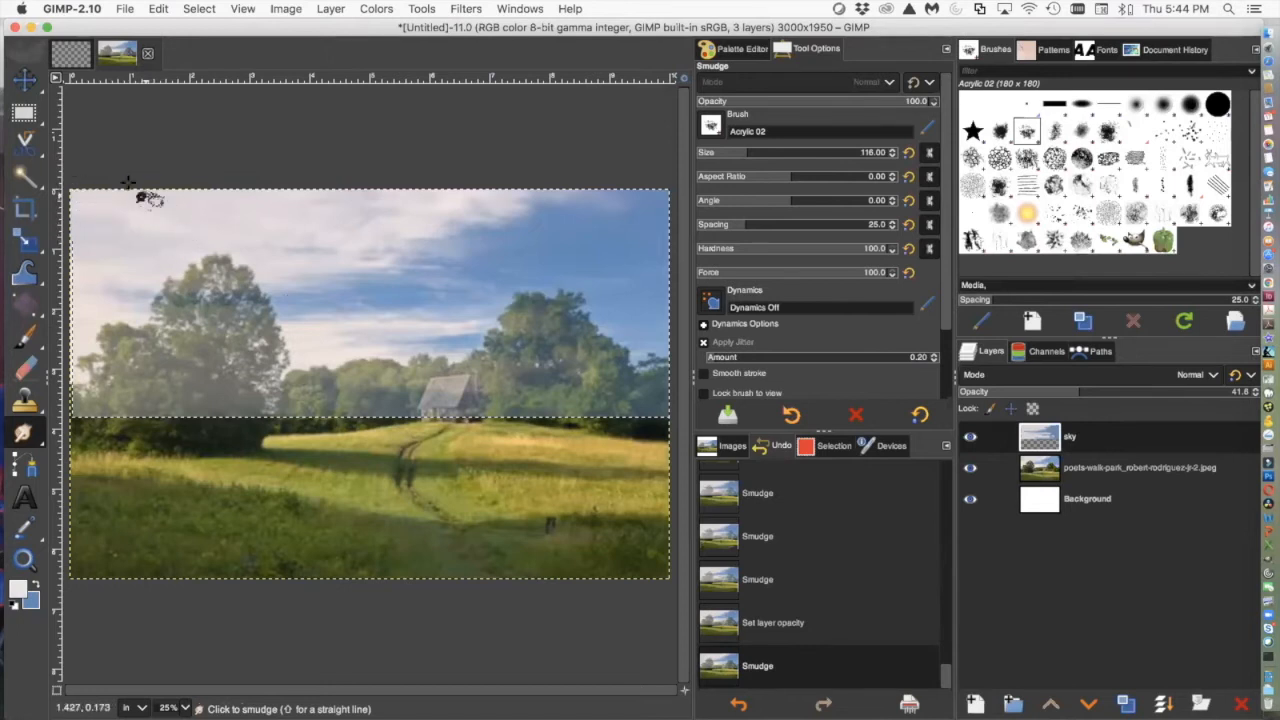
# Smudge the upper clouds, the cloud edge along the blue and the low clouds over the trees with the Acrylic 02 brush
pyautogui.moveTo(283, 204); pyautogui.dragTo(456, 203)
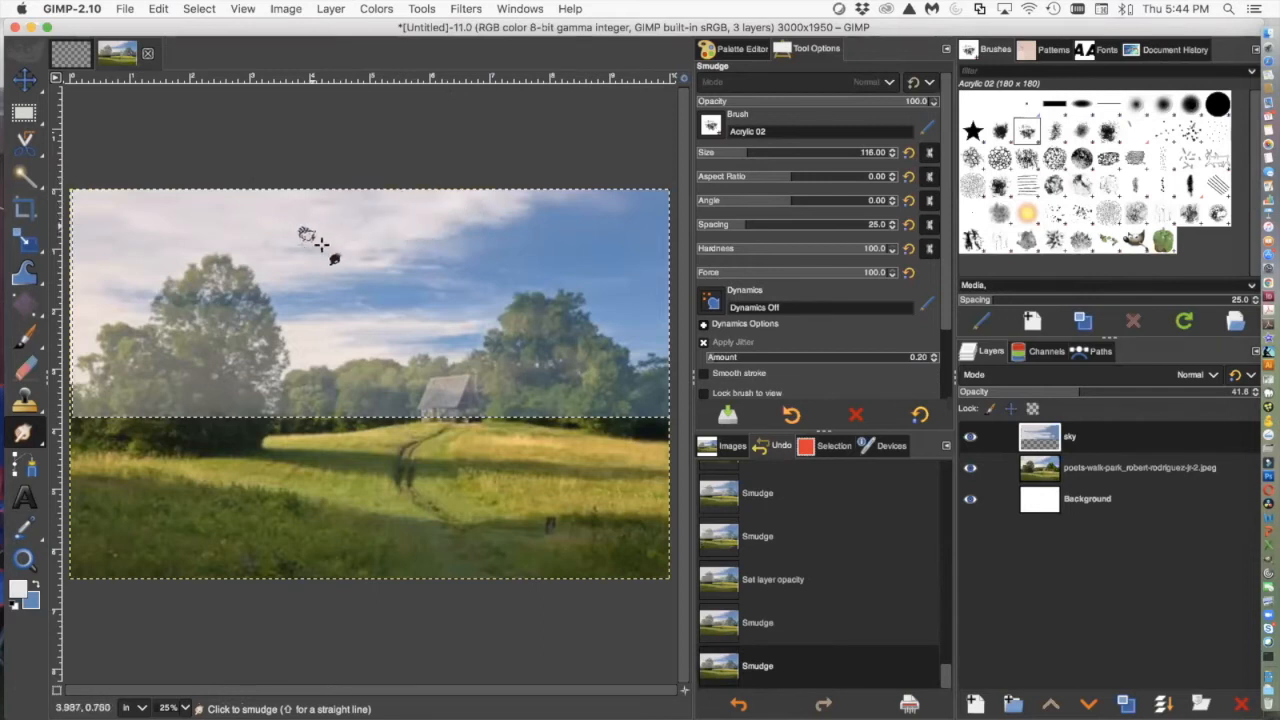
pyautogui.moveTo(338, 270); pyautogui.dragTo(381, 265)
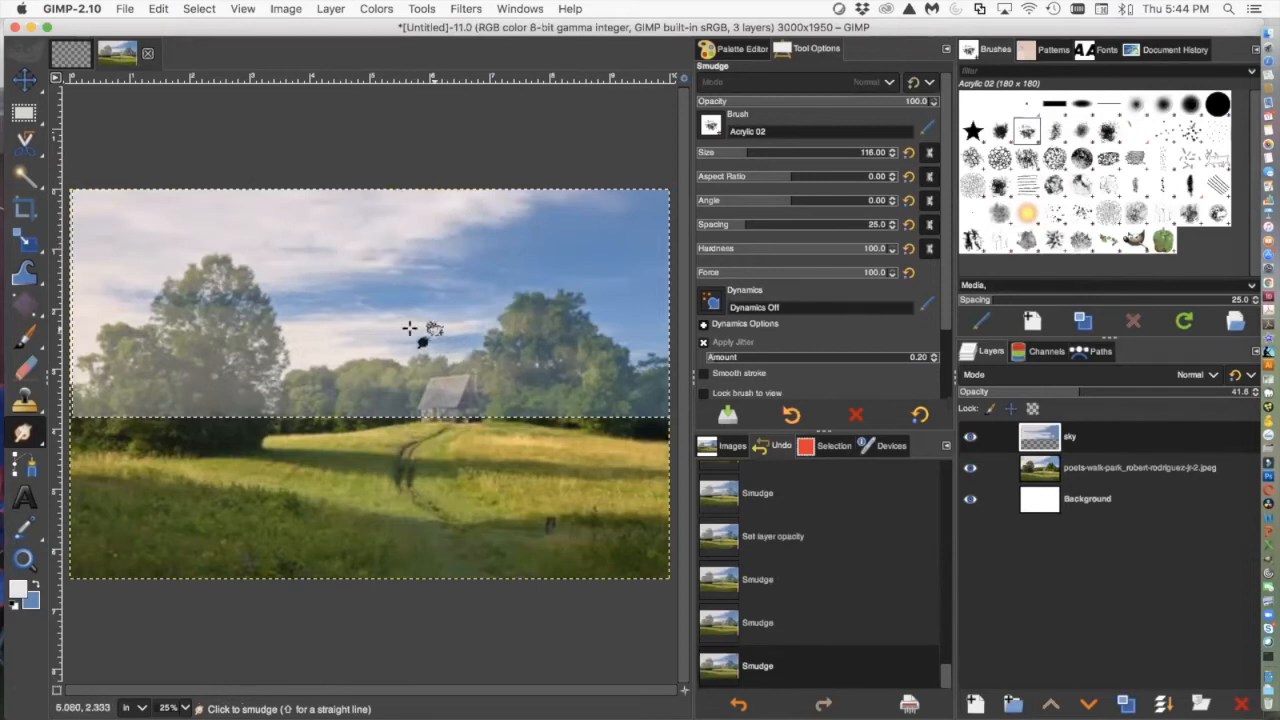
pyautogui.moveTo(421, 330); pyautogui.dragTo(294, 357)
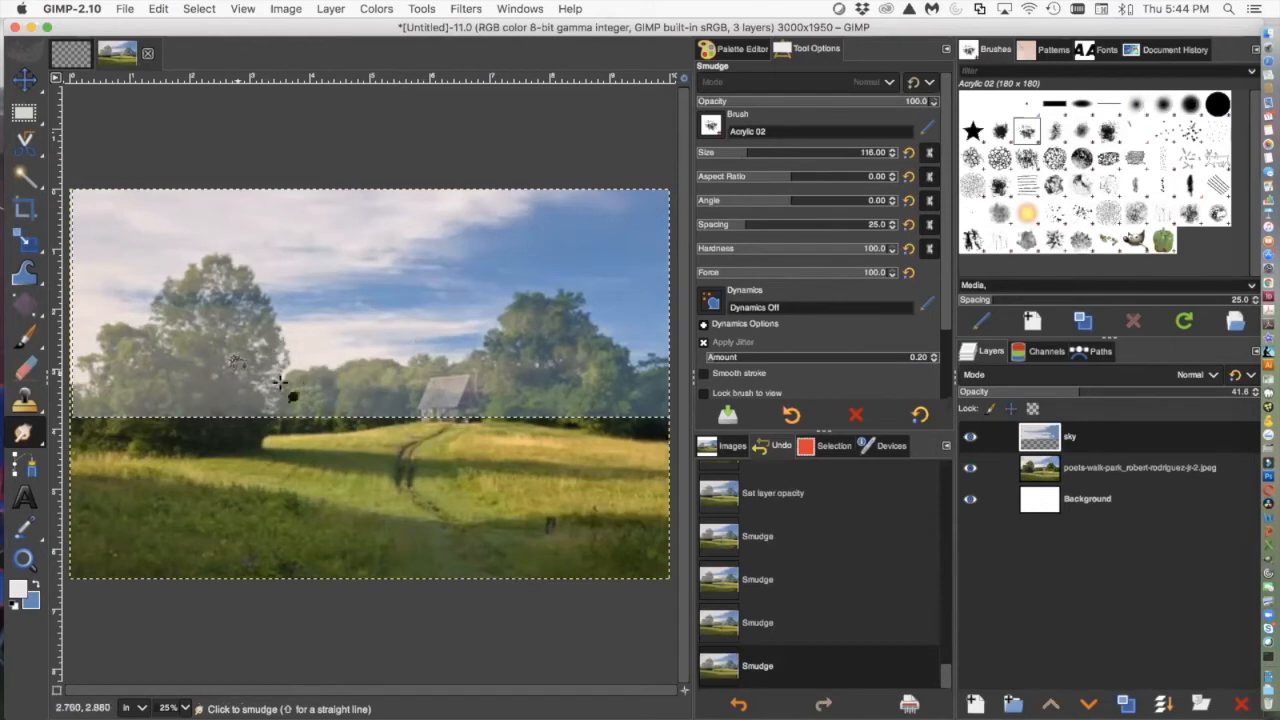
pyautogui.moveTo(266, 371)
pyautogui.mouseDown()
pyautogui.moveTo(72, 340)
pyautogui.moveTo(107, 308)
pyautogui.moveTo(189, 318)
pyautogui.moveTo(172, 346)
pyautogui.mouseUp()
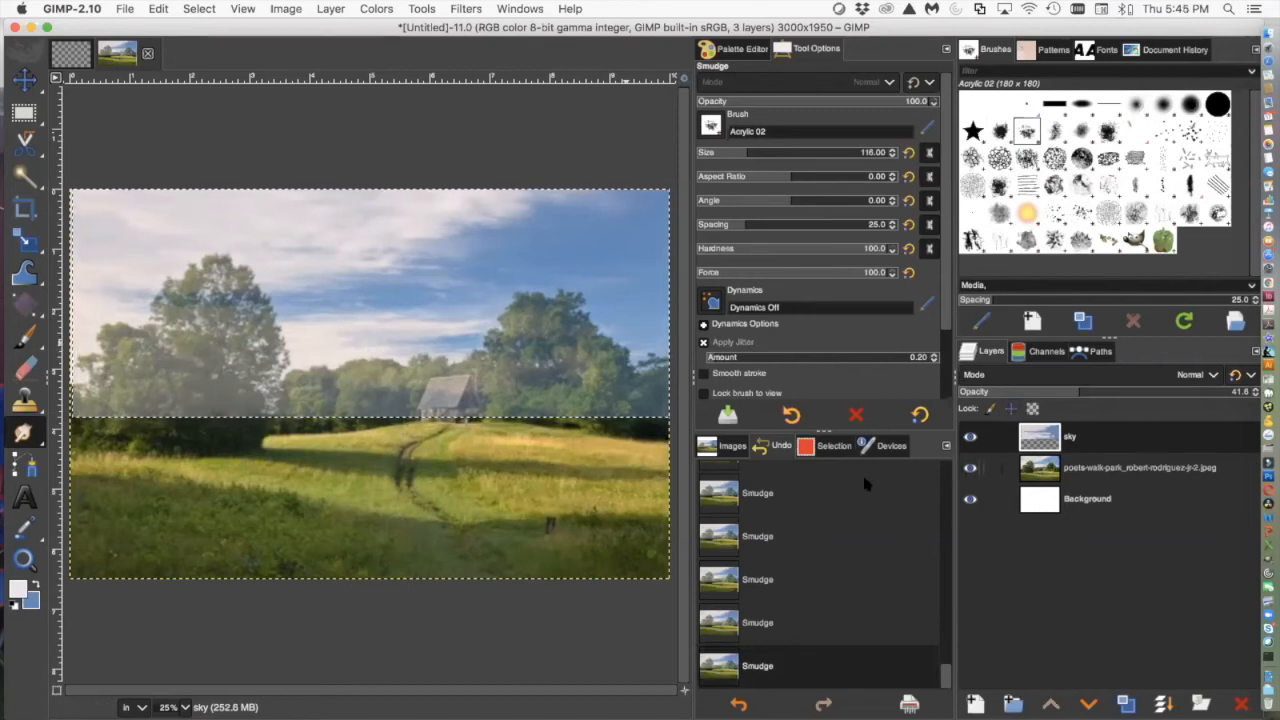
# Hide the photo layer and set the sky layer's opacity to 100
pyautogui.click(967, 467)
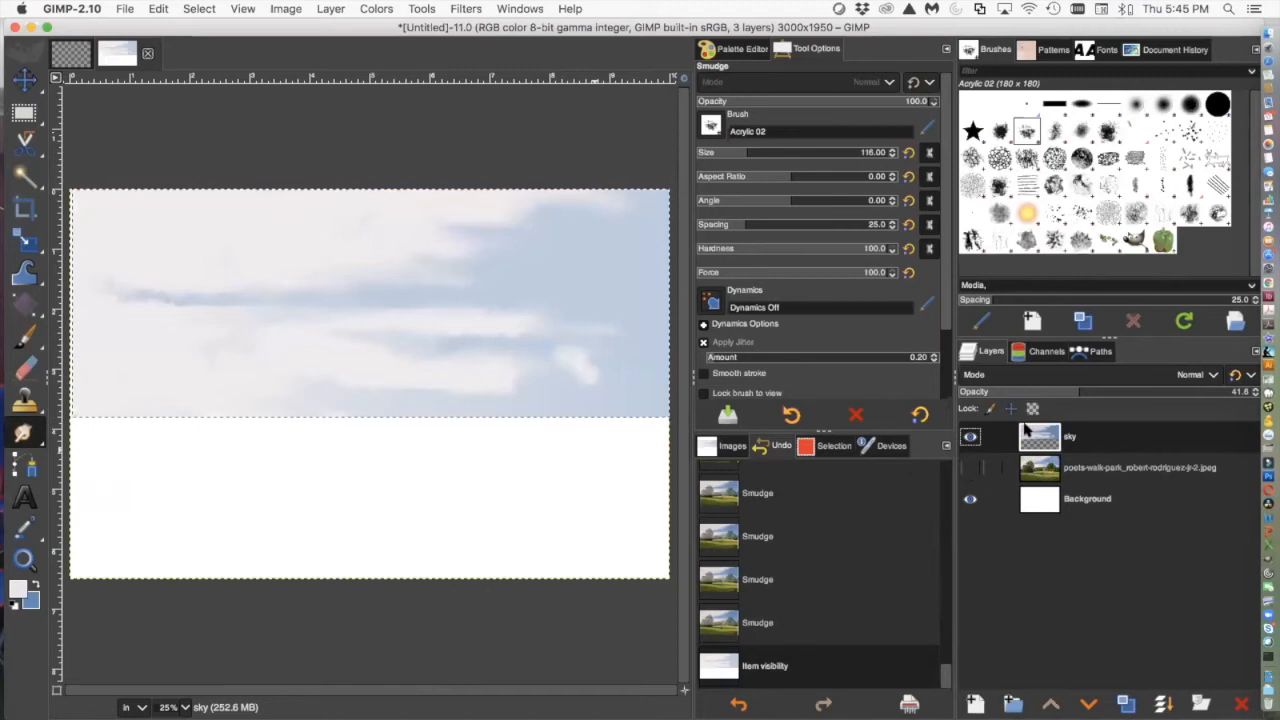
pyautogui.click(1096, 390)
pyautogui.click(1250, 391)
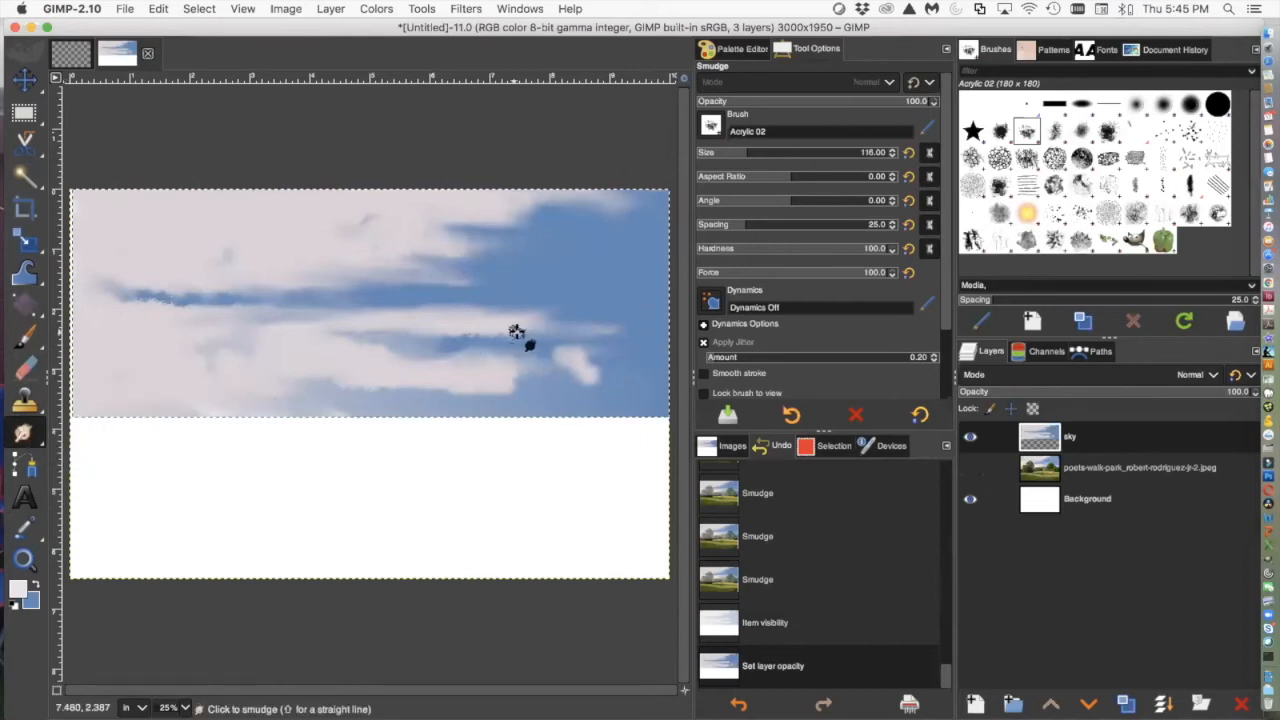
# Smudge the low clouds and their blue streaks with the Acrylic 02 brush, down to the sky's lower edge
pyautogui.moveTo(497, 332)
pyautogui.mouseDown()
pyautogui.moveTo(462, 343)
pyautogui.moveTo(330, 345)
pyautogui.mouseUp()
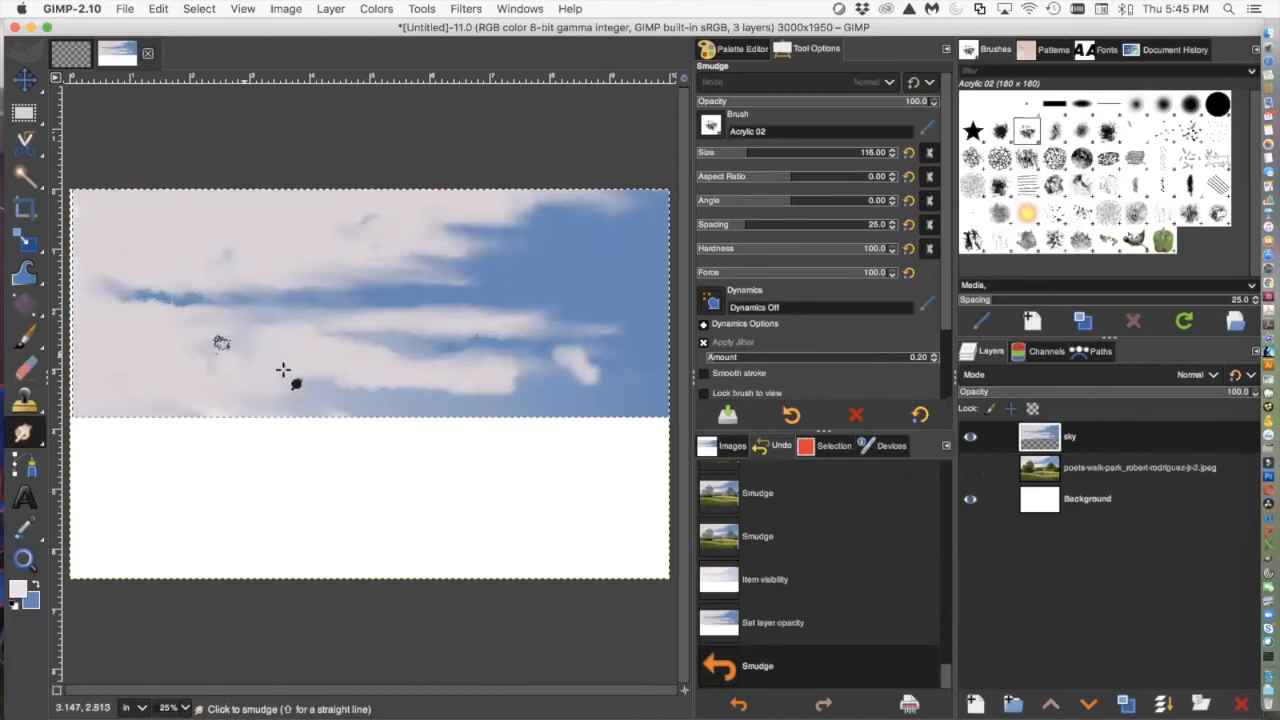
pyautogui.moveTo(174, 347)
pyautogui.mouseDown()
pyautogui.moveTo(160, 320)
pyautogui.moveTo(121, 335)
pyautogui.mouseUp()
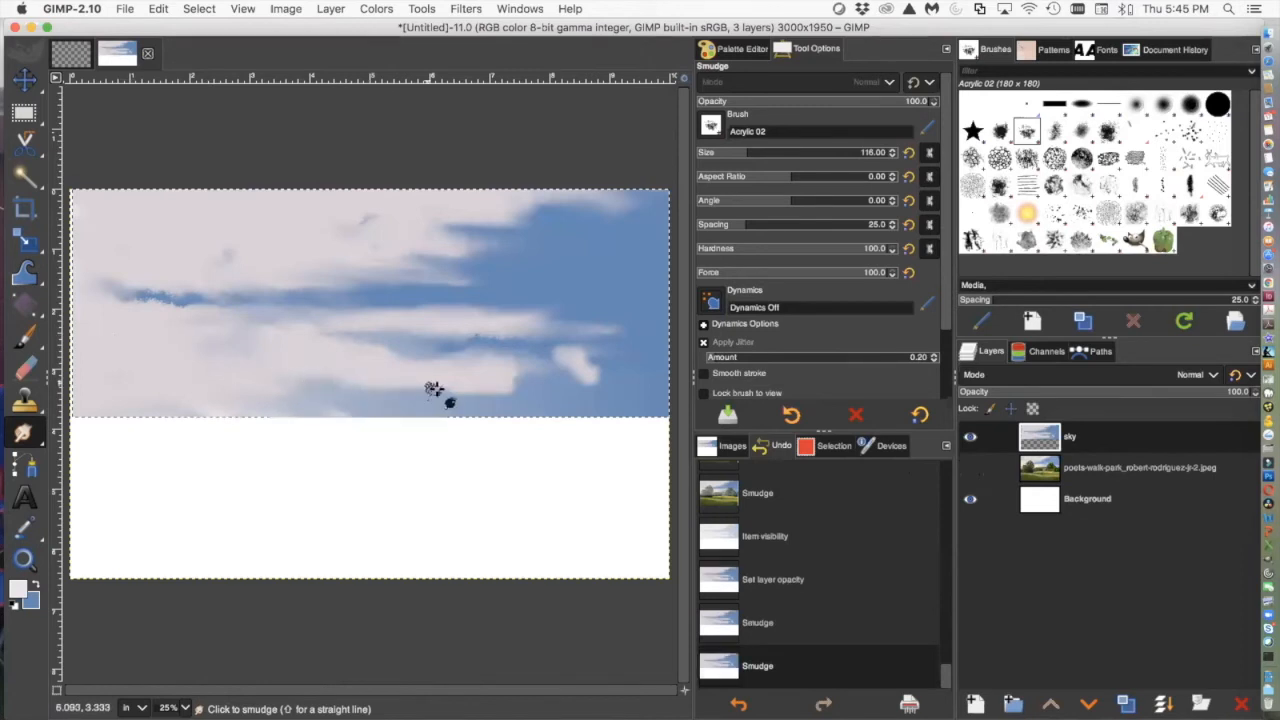
pyautogui.moveTo(631, 386)
pyautogui.mouseDown()
pyautogui.moveTo(552, 369)
pyautogui.moveTo(706, 374)
pyautogui.mouseUp()
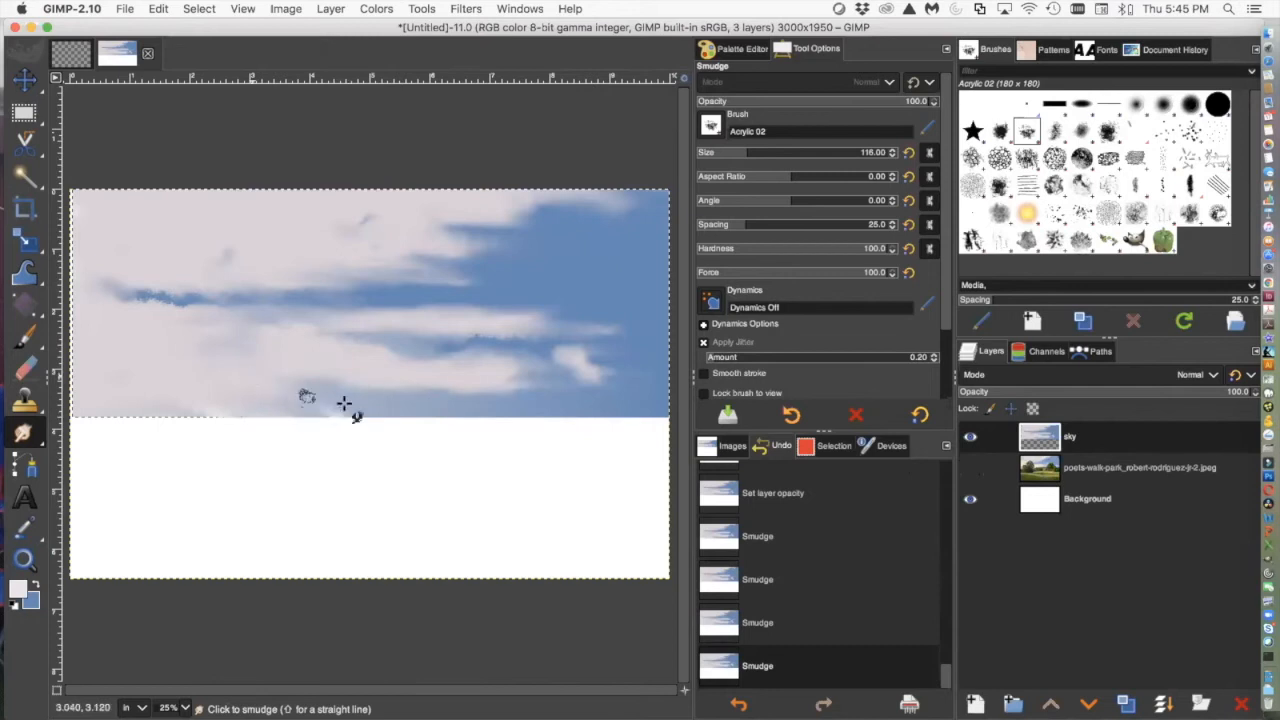
pyautogui.moveTo(429, 423)
pyautogui.mouseDown()
pyautogui.moveTo(151, 403)
pyautogui.moveTo(82, 366)
pyautogui.mouseUp()
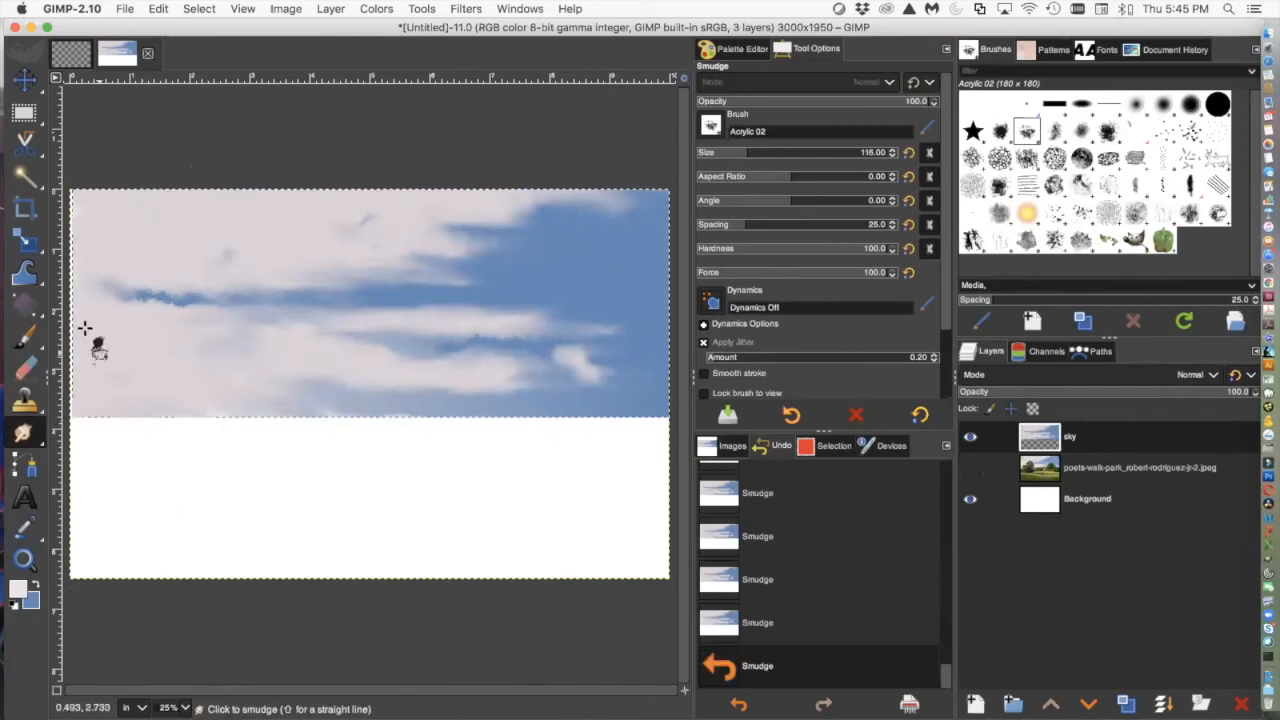
# Darken the foreground color to d5c5ce and dab it onto the clouds near the sky's left edge with the Paintbrush
pyautogui.click(18, 590)
pyautogui.moveTo(36, 80); pyautogui.dragTo(41, 104)
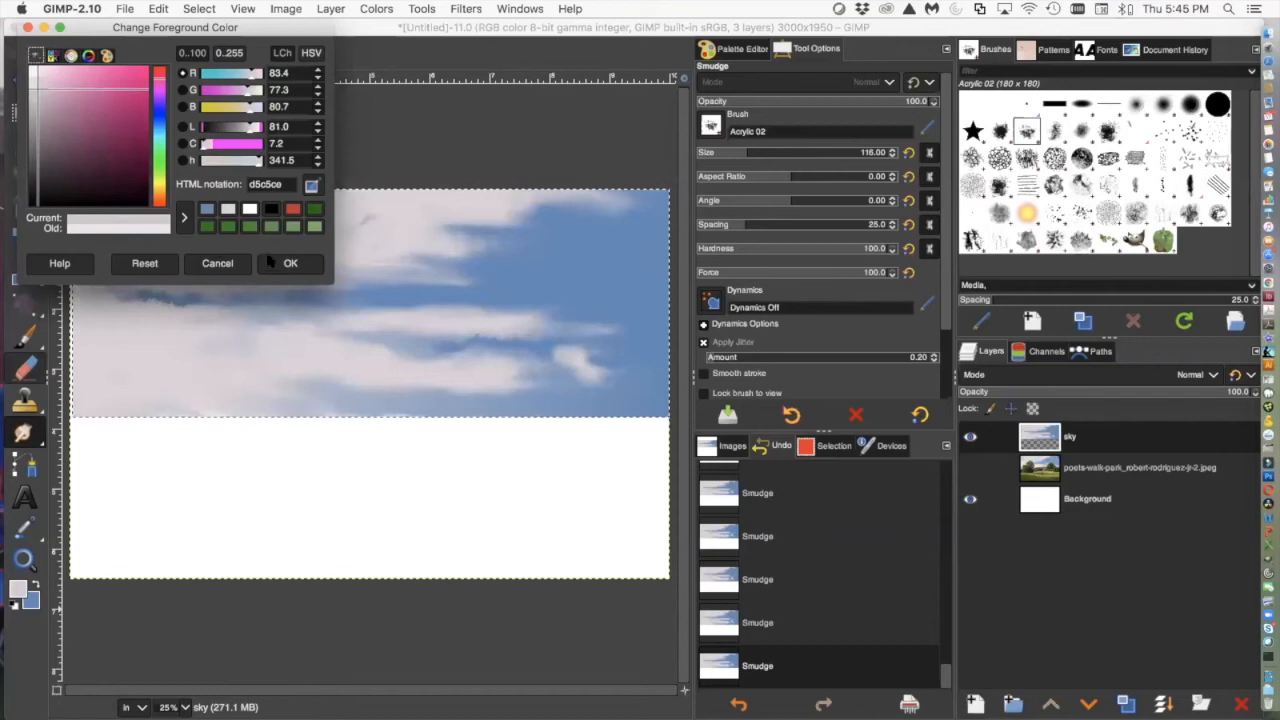
pyautogui.click(290, 263)
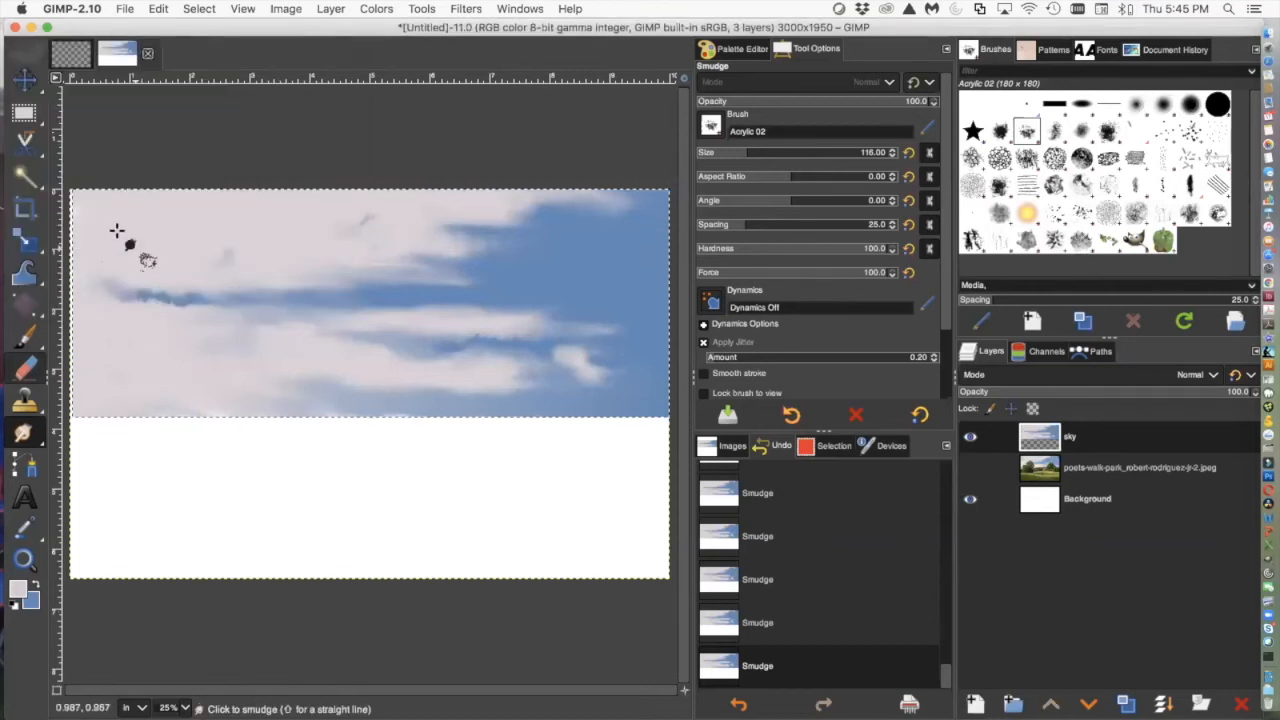
pyautogui.click(25, 338)
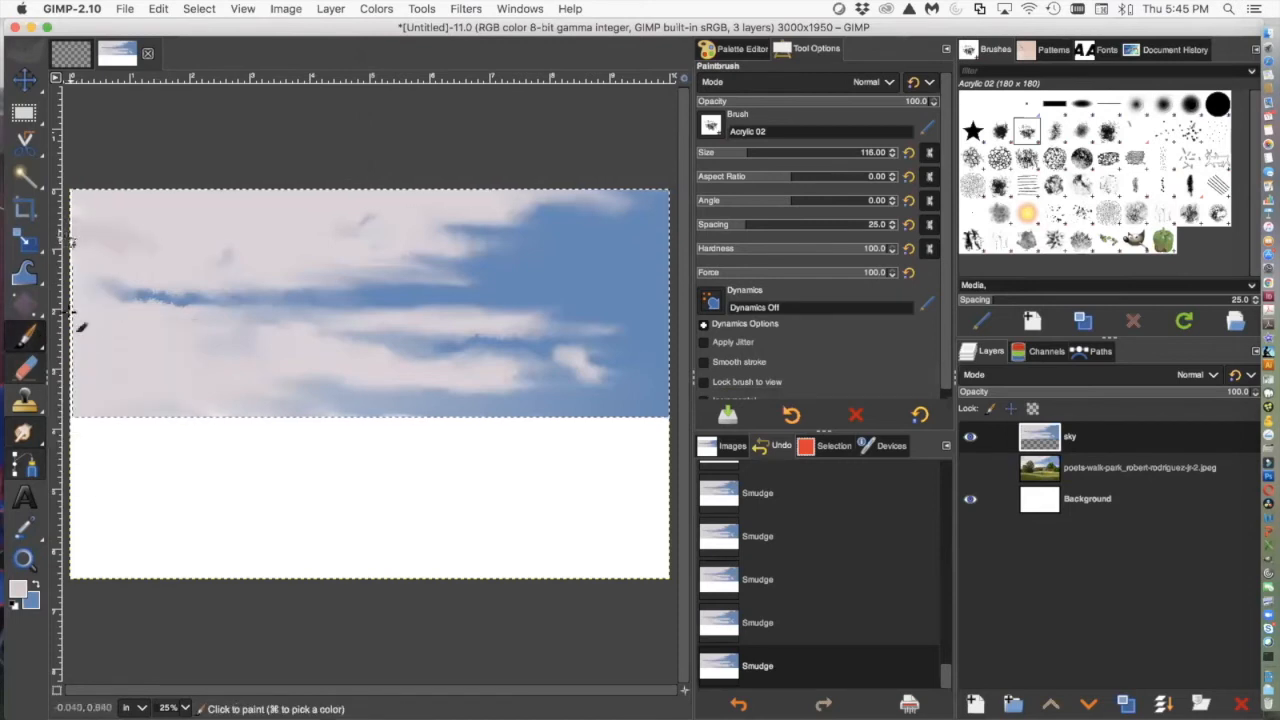
pyautogui.click(80, 326)
# Shift the foreground color to a slightly darker, more purple pale gray and paint shadow streaks across the upper-left clouds
pyautogui.click(17, 590)
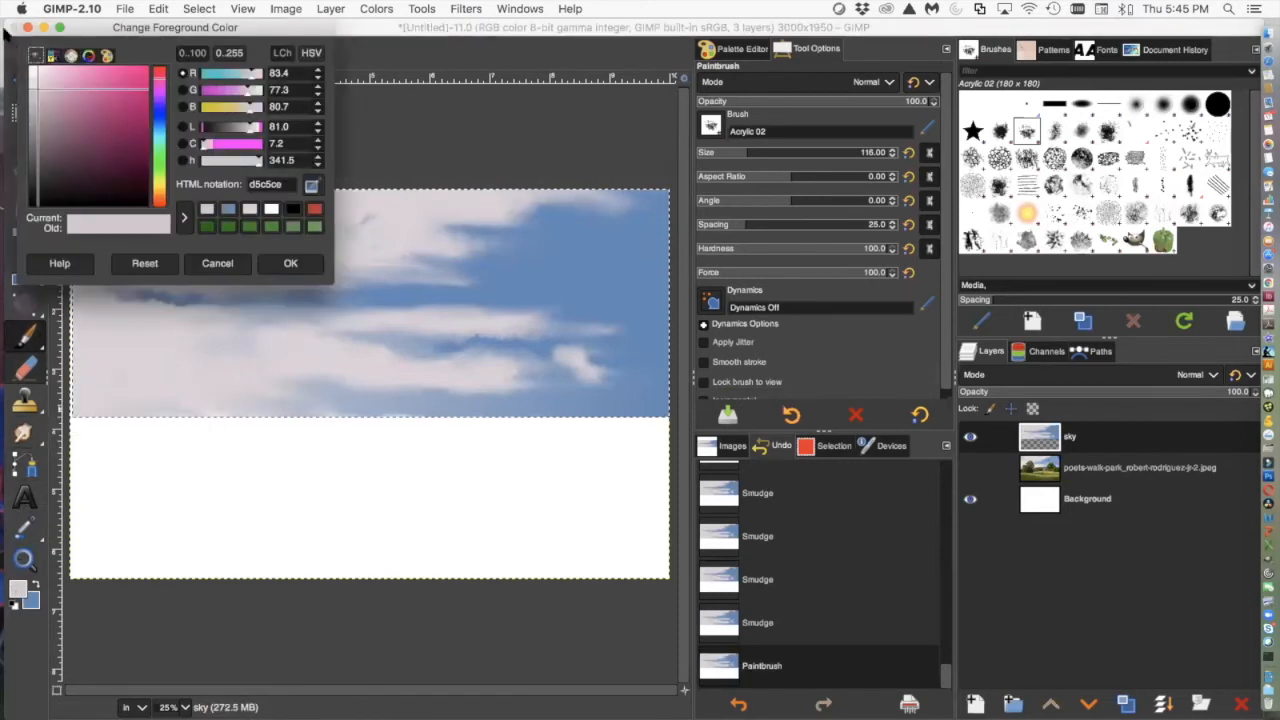
pyautogui.click(35, 92)
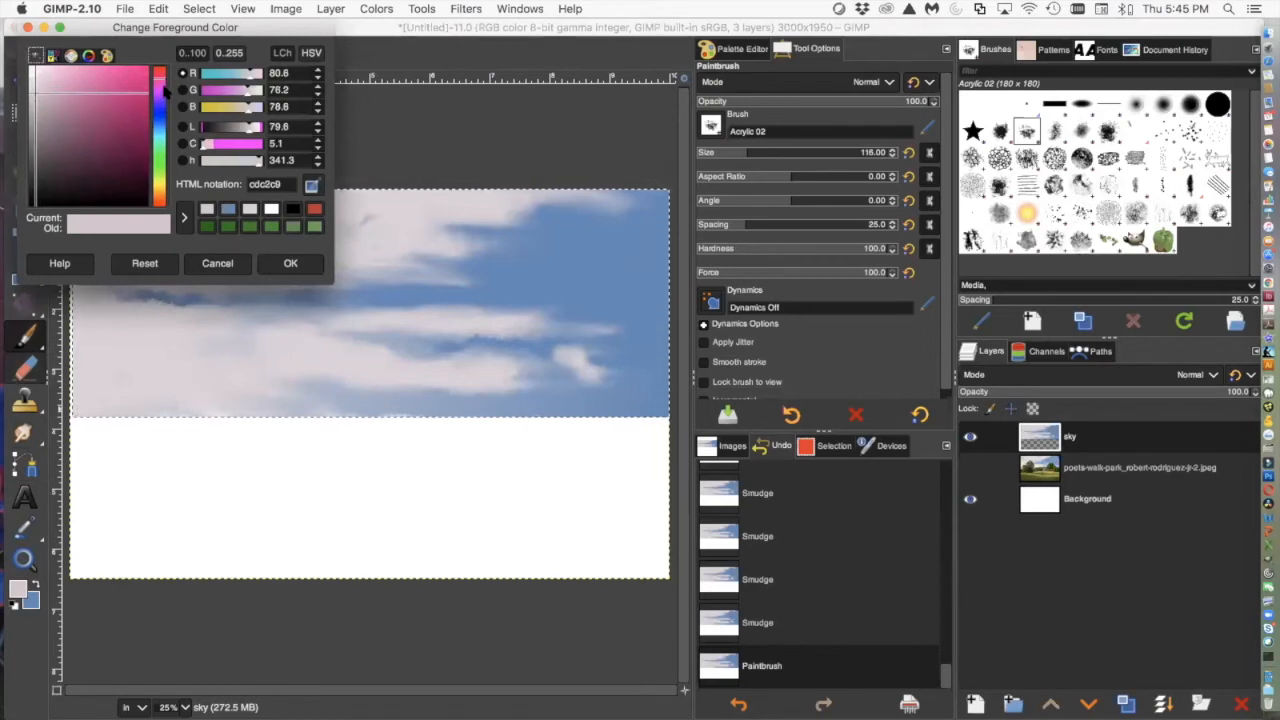
pyautogui.moveTo(160, 87); pyautogui.dragTo(162, 109)
pyautogui.moveTo(35, 92); pyautogui.dragTo(36, 93)
pyautogui.click(274, 262)
pyautogui.moveTo(78, 225); pyautogui.dragTo(206, 260)
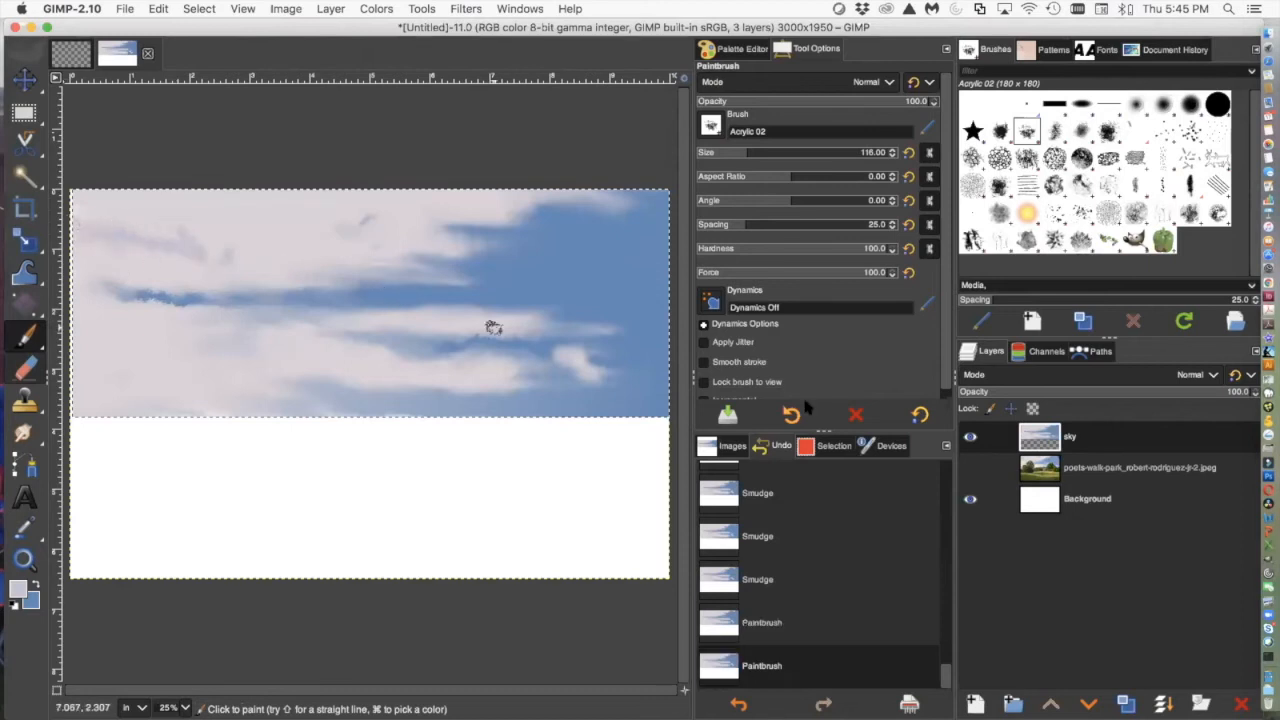
# Smudge the painted shadow streaks and the small gray mark into the upper clouds
pyautogui.click(25, 432)
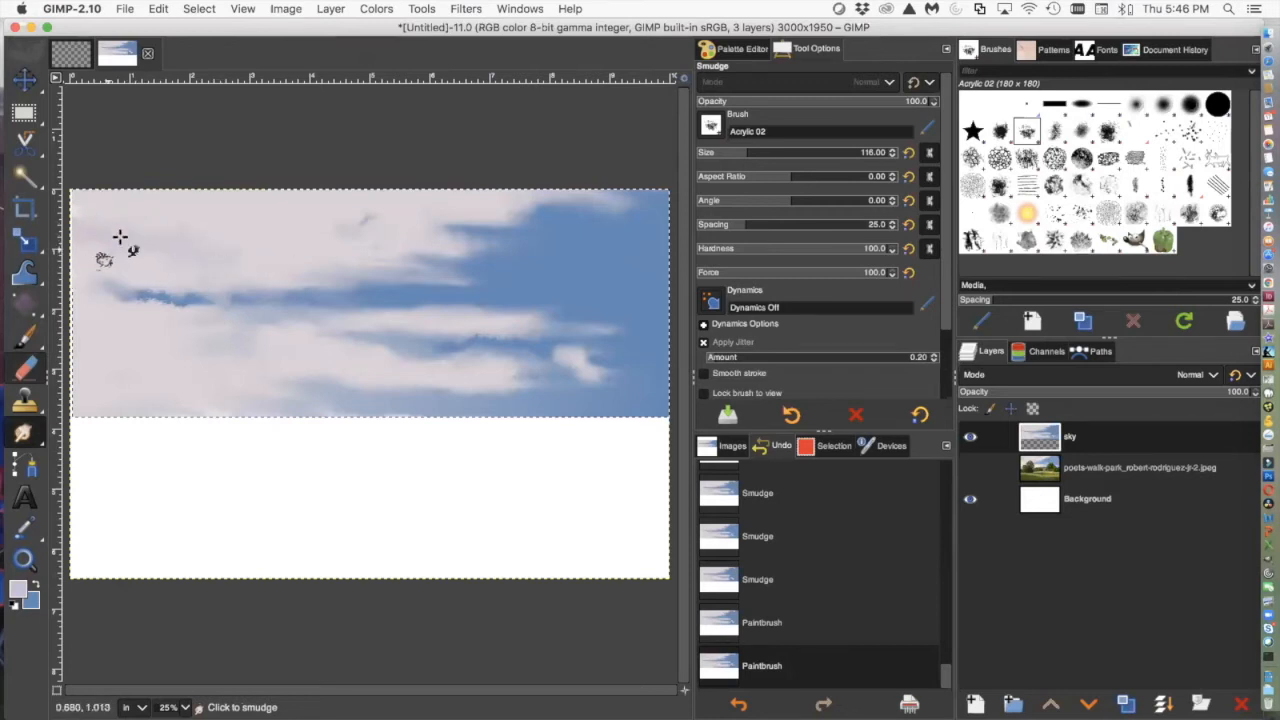
pyautogui.moveTo(71, 229); pyautogui.dragTo(206, 277)
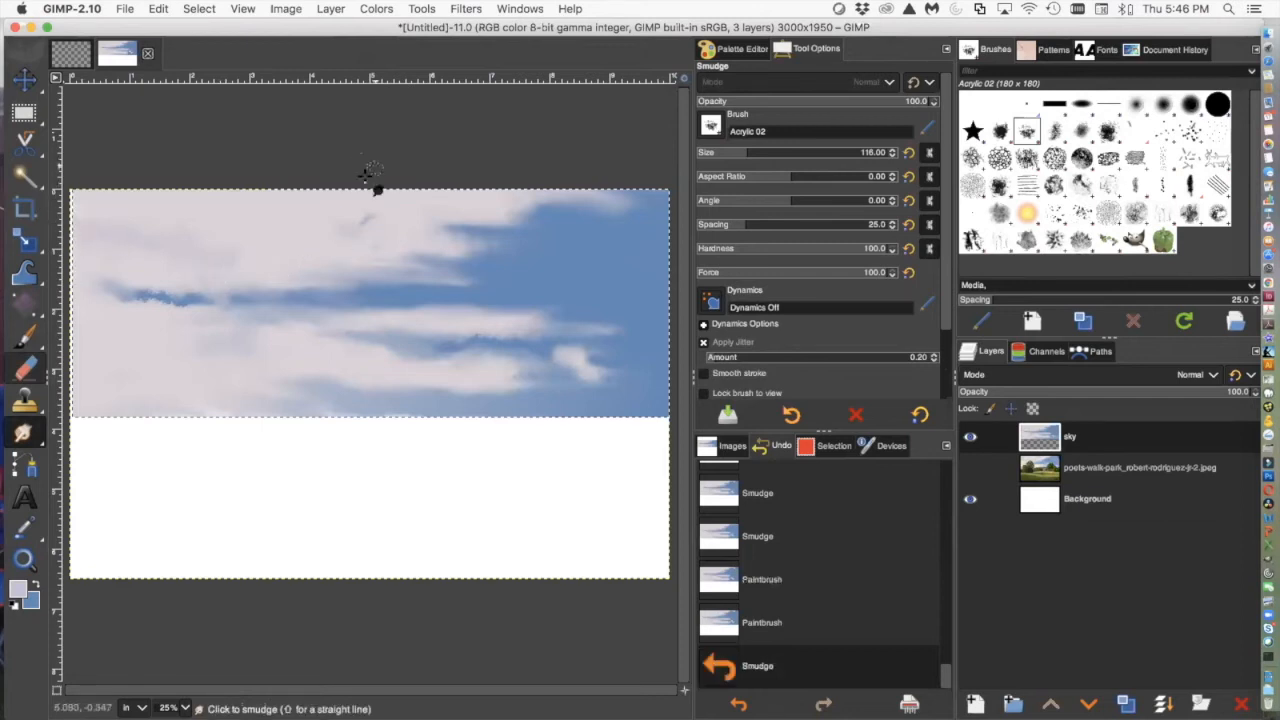
pyautogui.moveTo(371, 243); pyautogui.dragTo(294, 237)
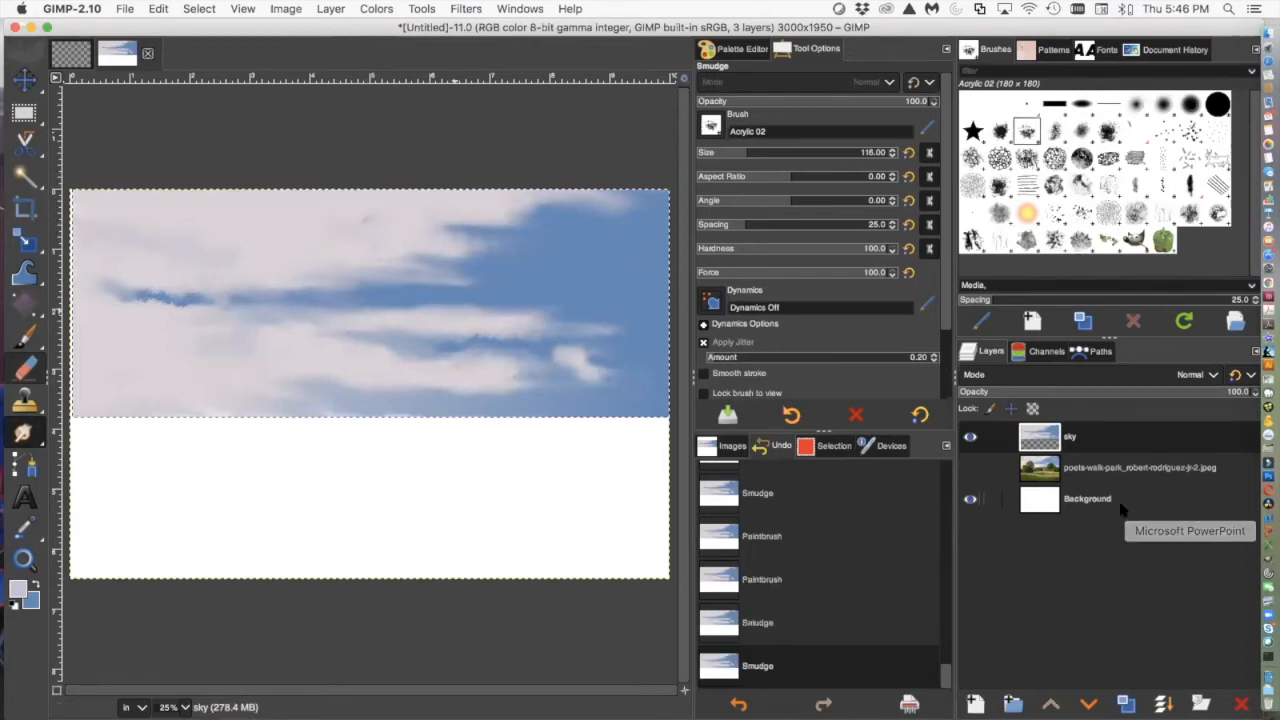
# Clear the selection and reveal the photo layer under the sky layer by setting the sky's opacity to 48.8
pyautogui.click(972, 467)
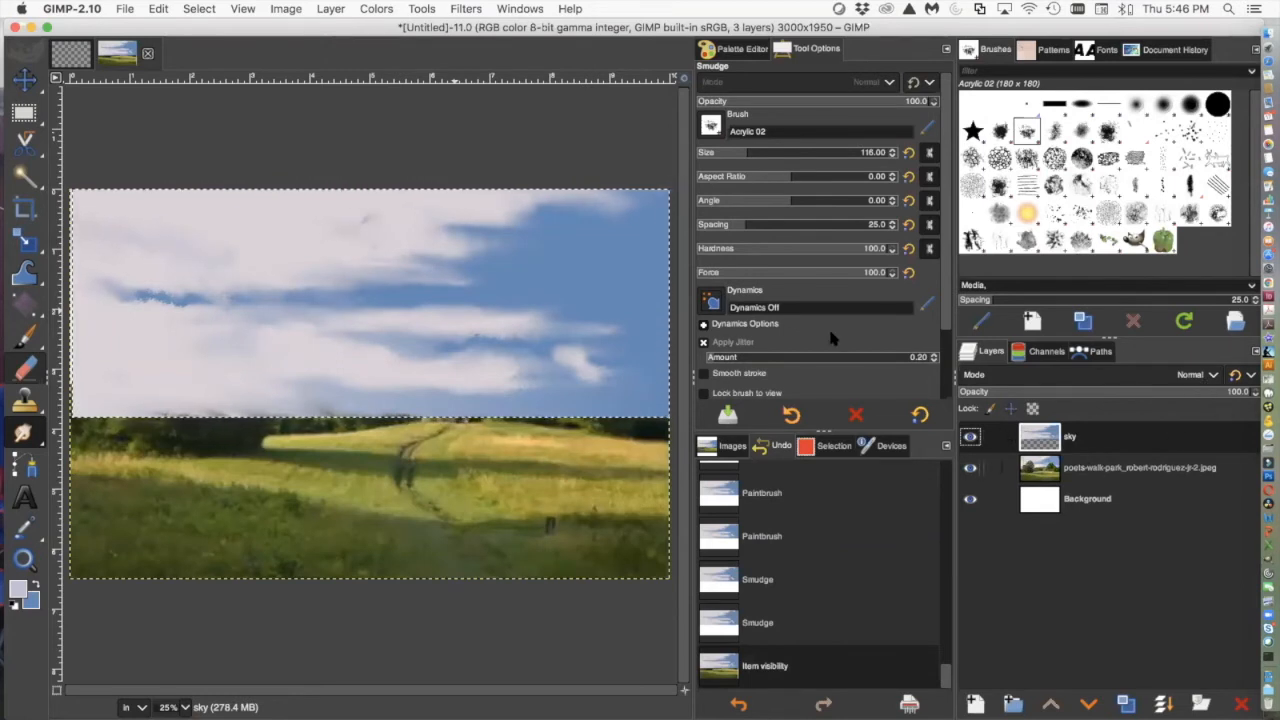
pyautogui.click(195, 9)
pyautogui.click(206, 43)
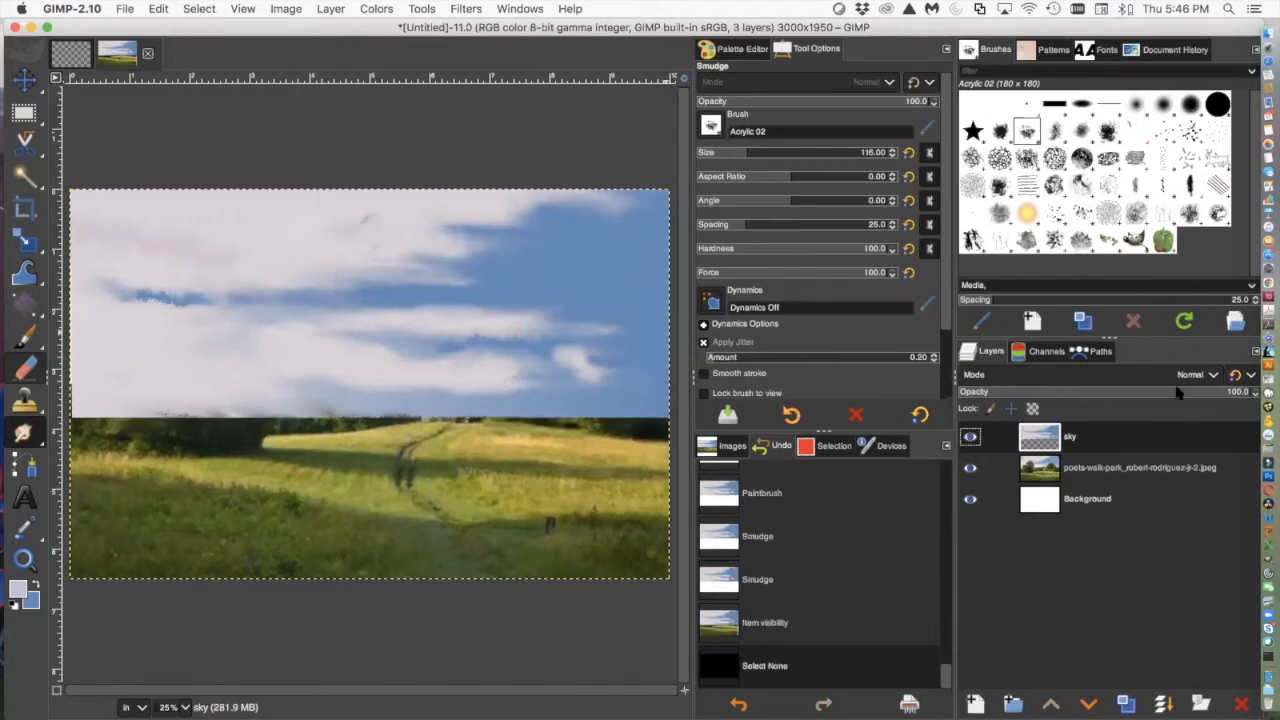
pyautogui.moveTo(1240, 392); pyautogui.dragTo(1100, 397)
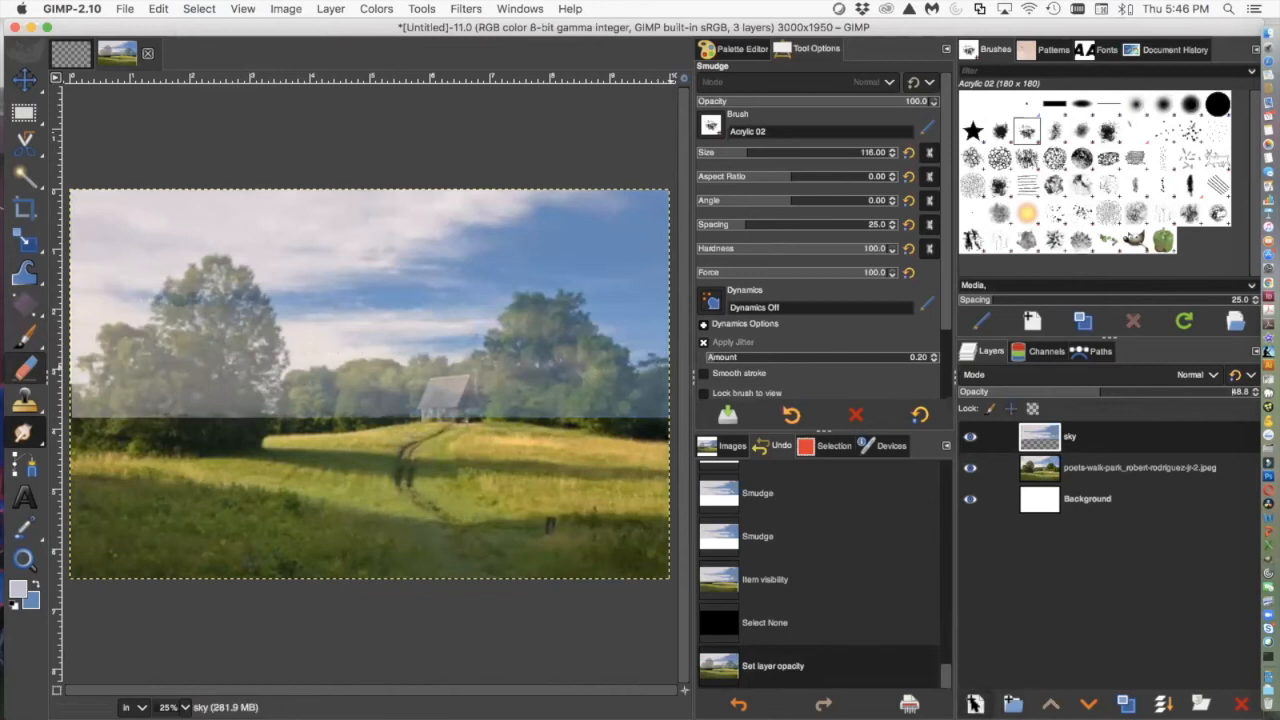
# Add a transparent 3000 × 1950 px layer named Treeline above the sky layer
pyautogui.click(975, 703)
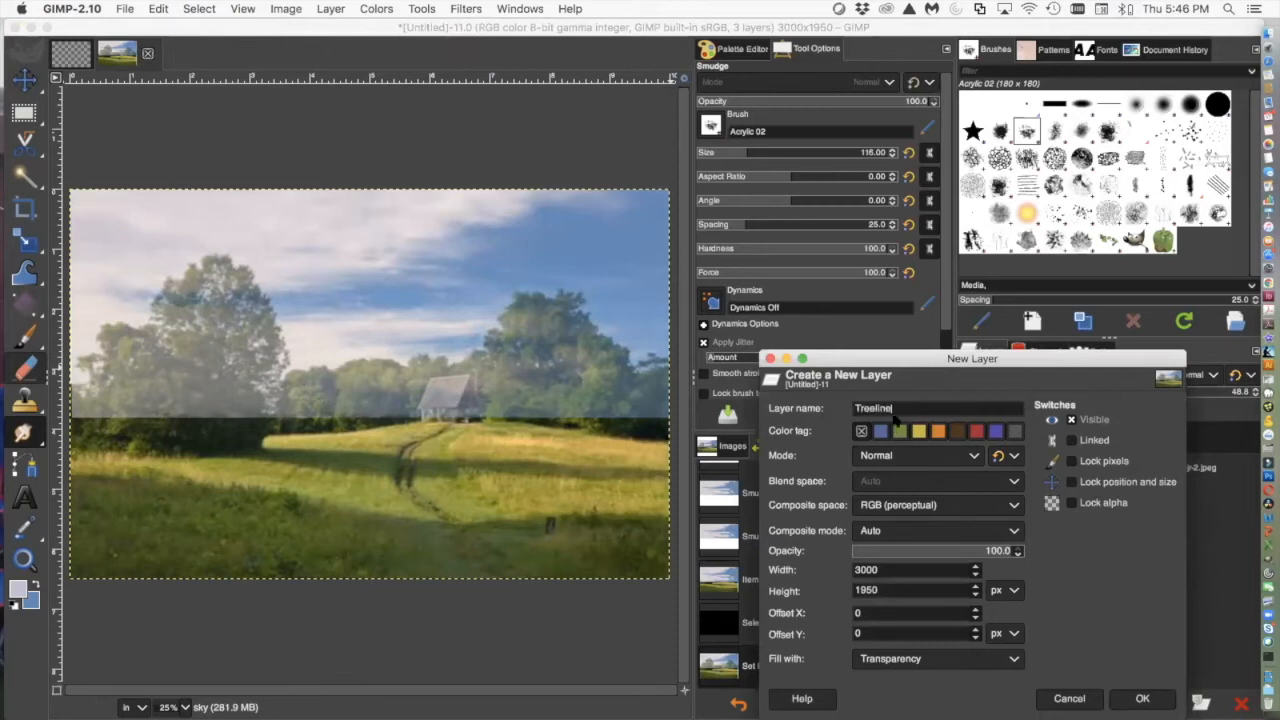
pyautogui.click(1143, 699)
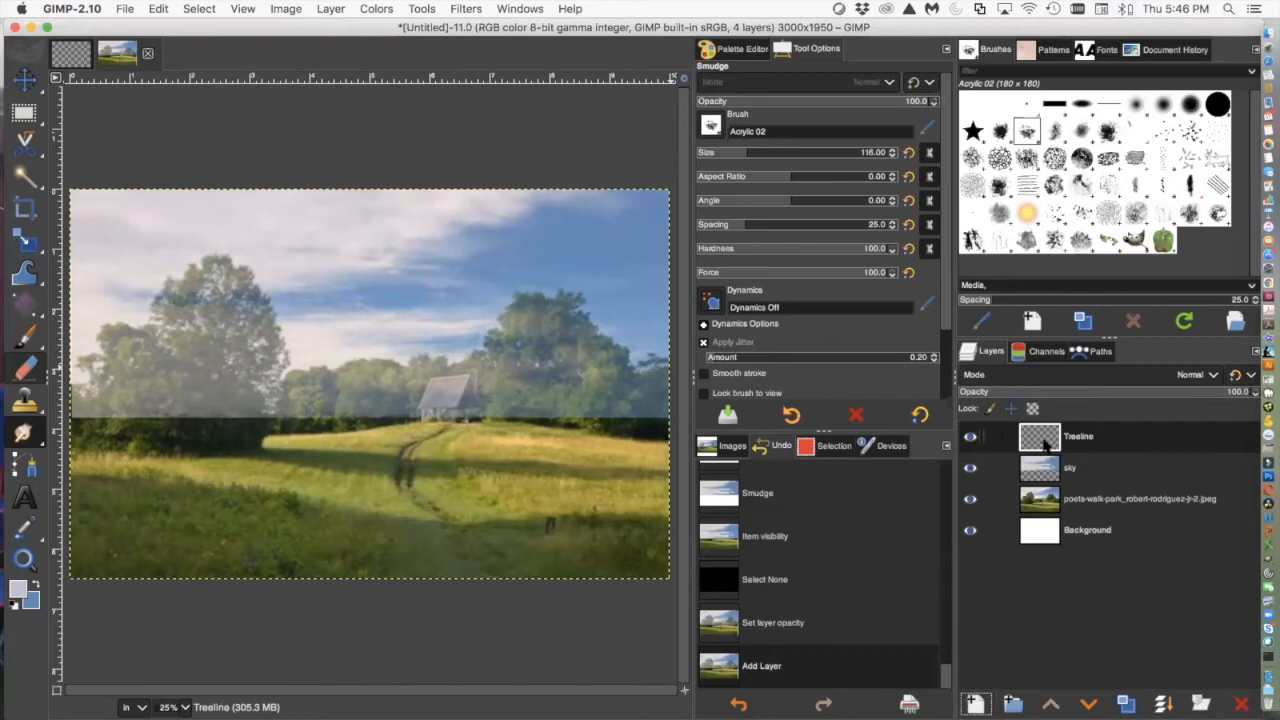
# Sample the photo layer with the Color Picker, making olive green the foreground color and a dark tone the background color
pyautogui.click(1099, 508)
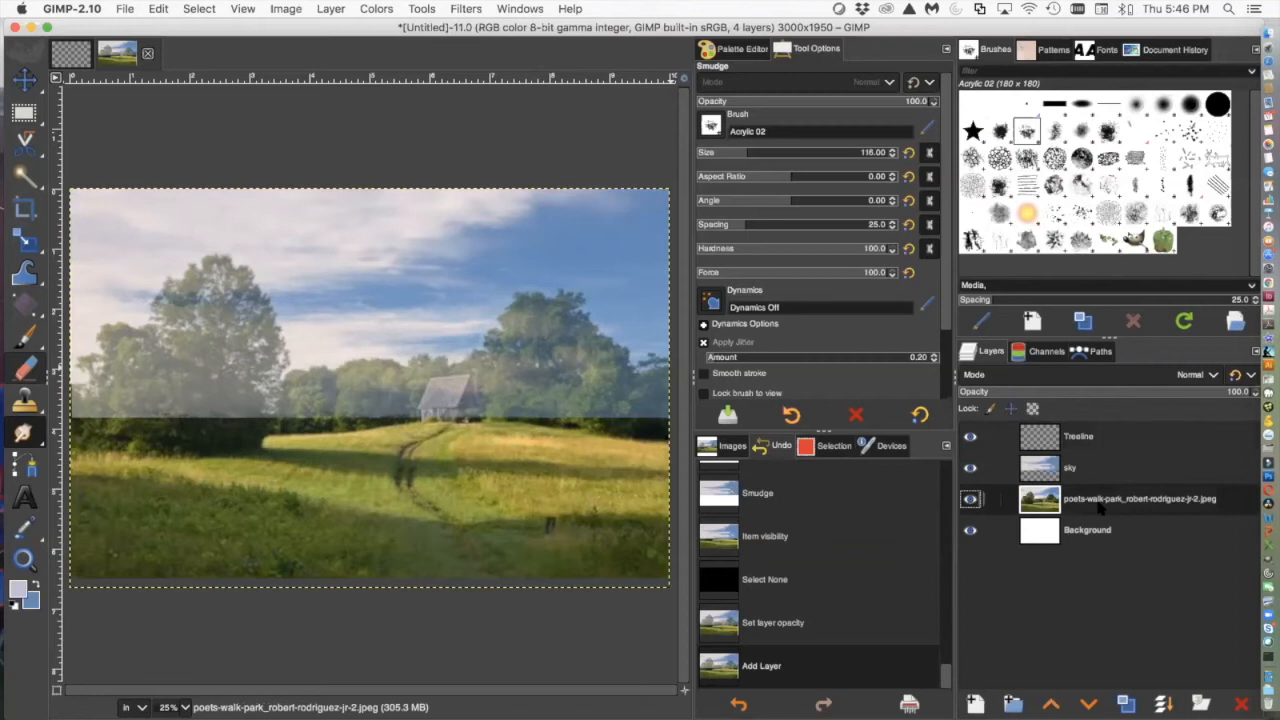
pyautogui.moveTo(30, 174)
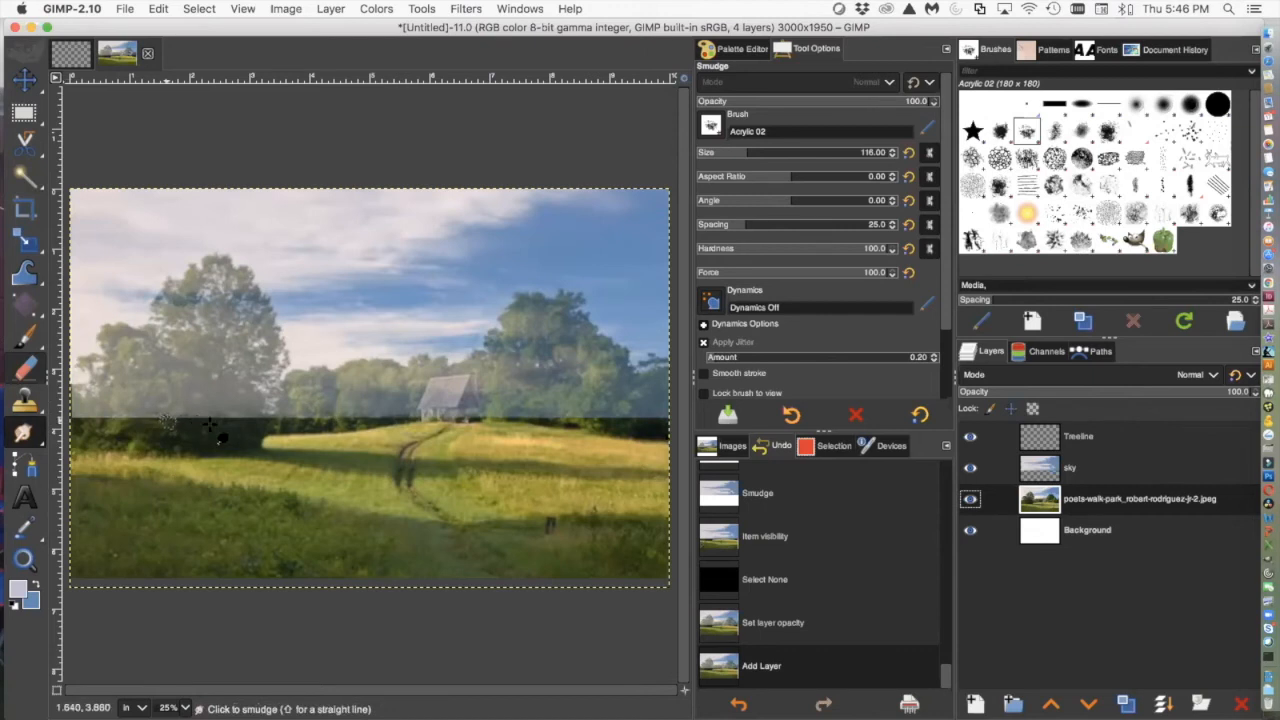
pyautogui.click(25, 528)
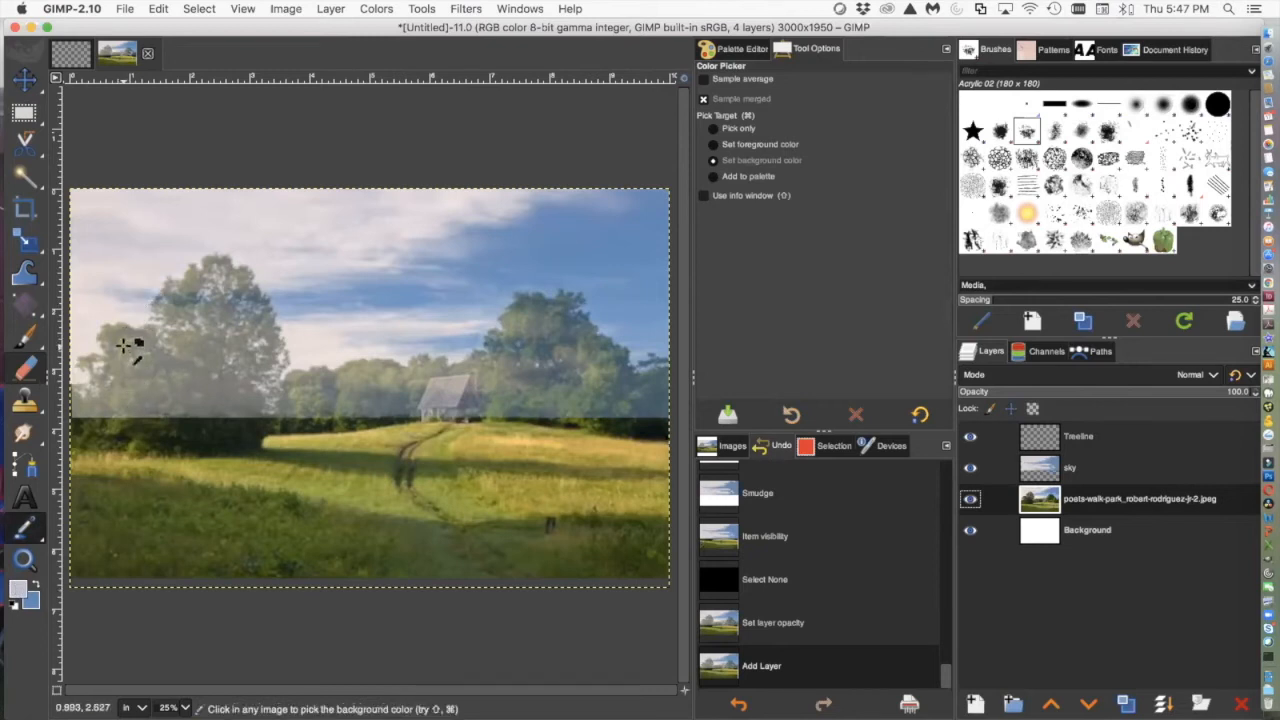
pyautogui.click(35, 585)
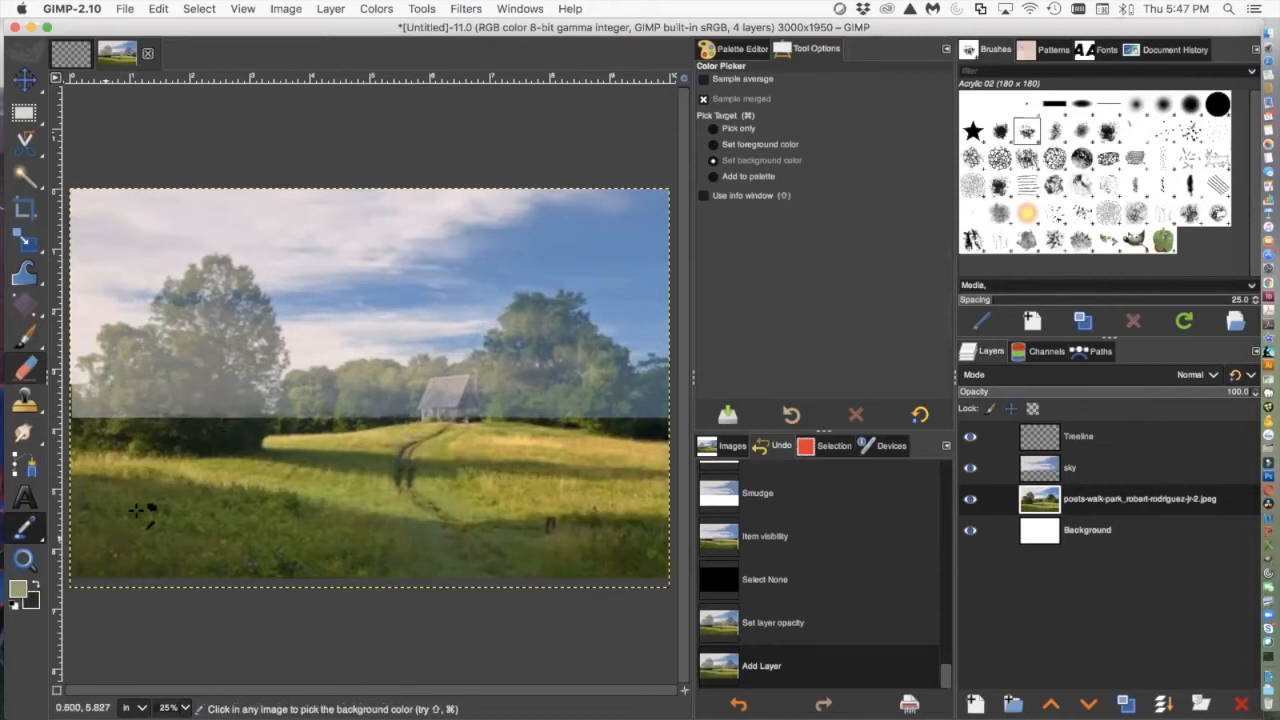
# Start a Scissors Select outline on the photo layer, tracing from the tall tree's top down its upper right side
pyautogui.click(1134, 440)
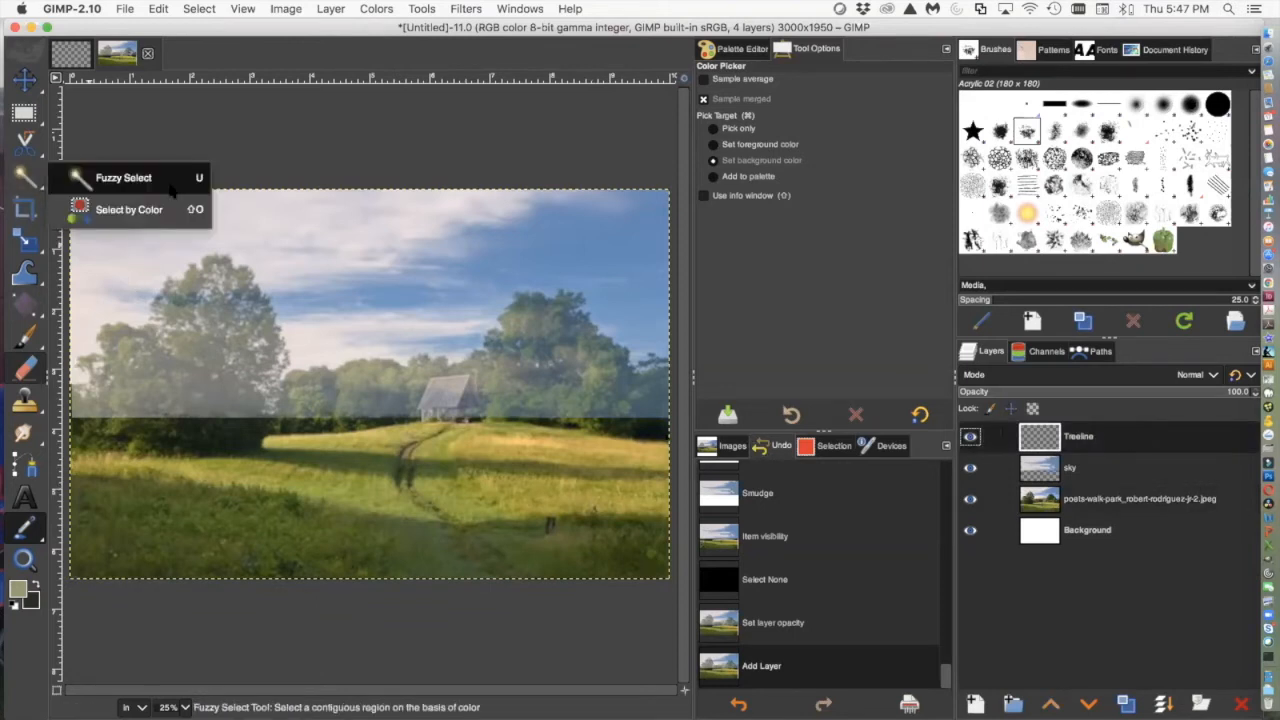
pyautogui.moveTo(27, 149)
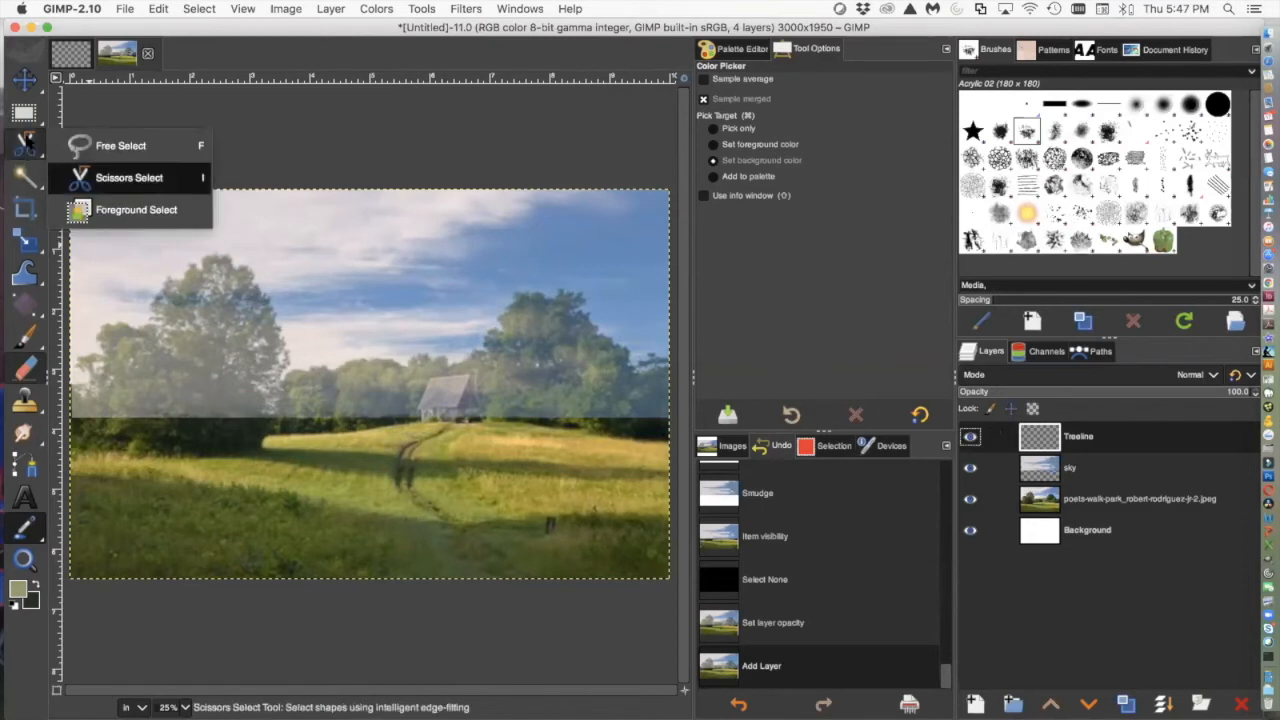
pyautogui.click(110, 178)
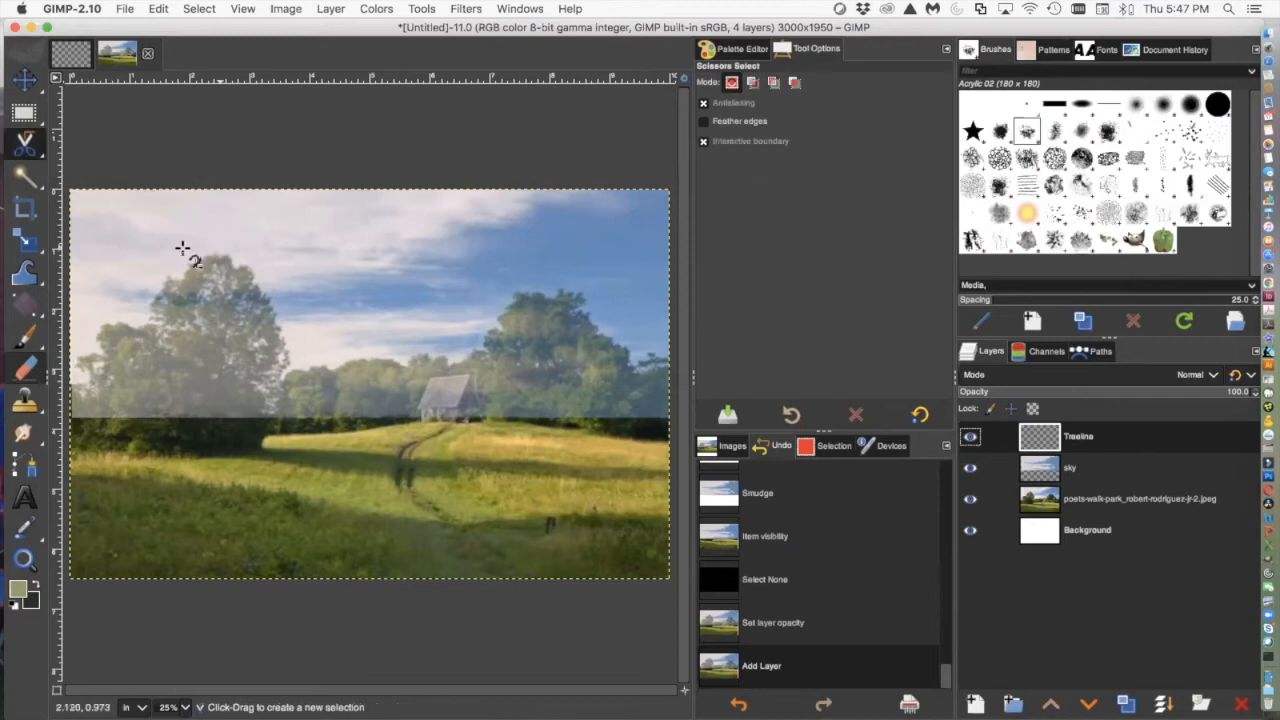
pyautogui.click(1082, 503)
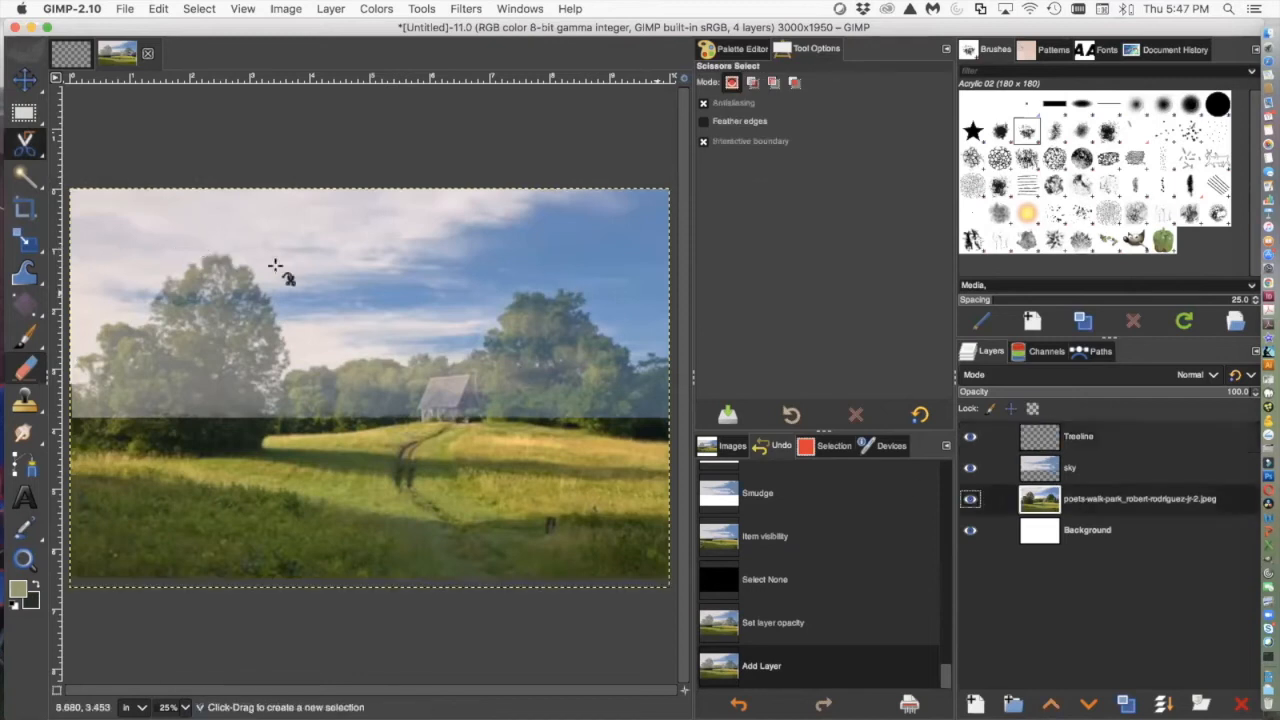
pyautogui.click(209, 257)
pyautogui.click(229, 266)
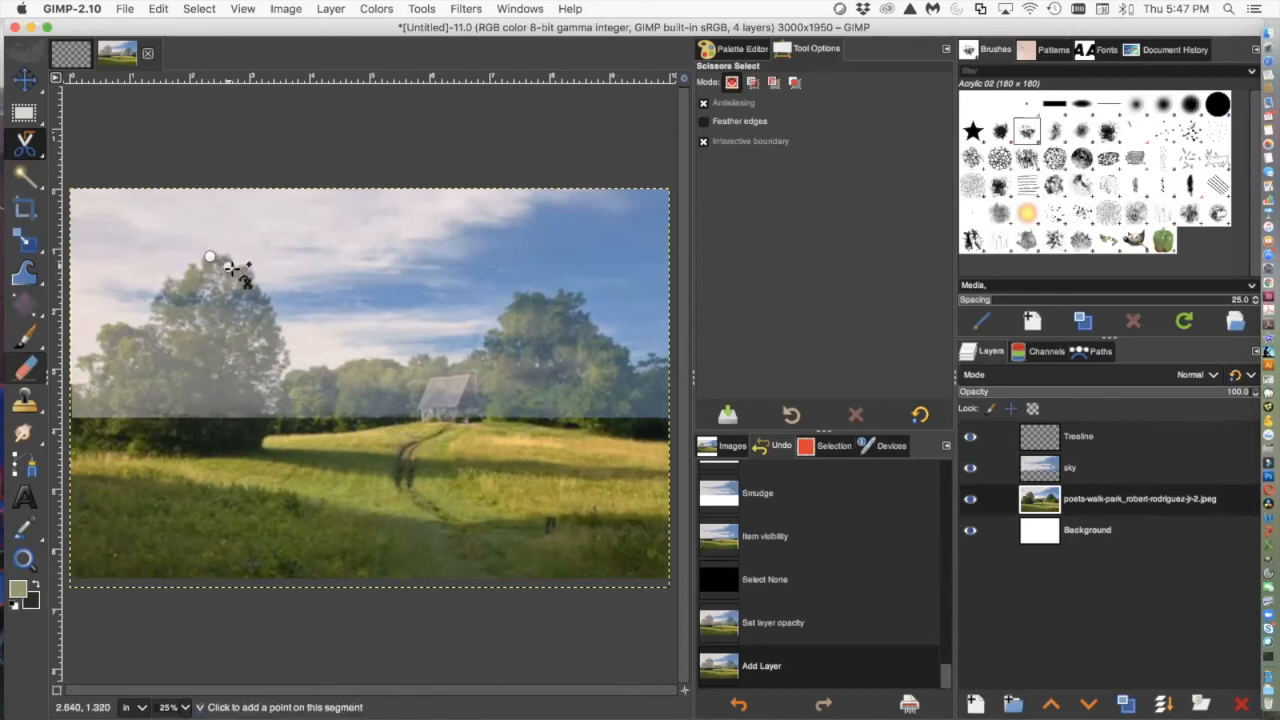
pyautogui.click(244, 269)
pyautogui.click(272, 313)
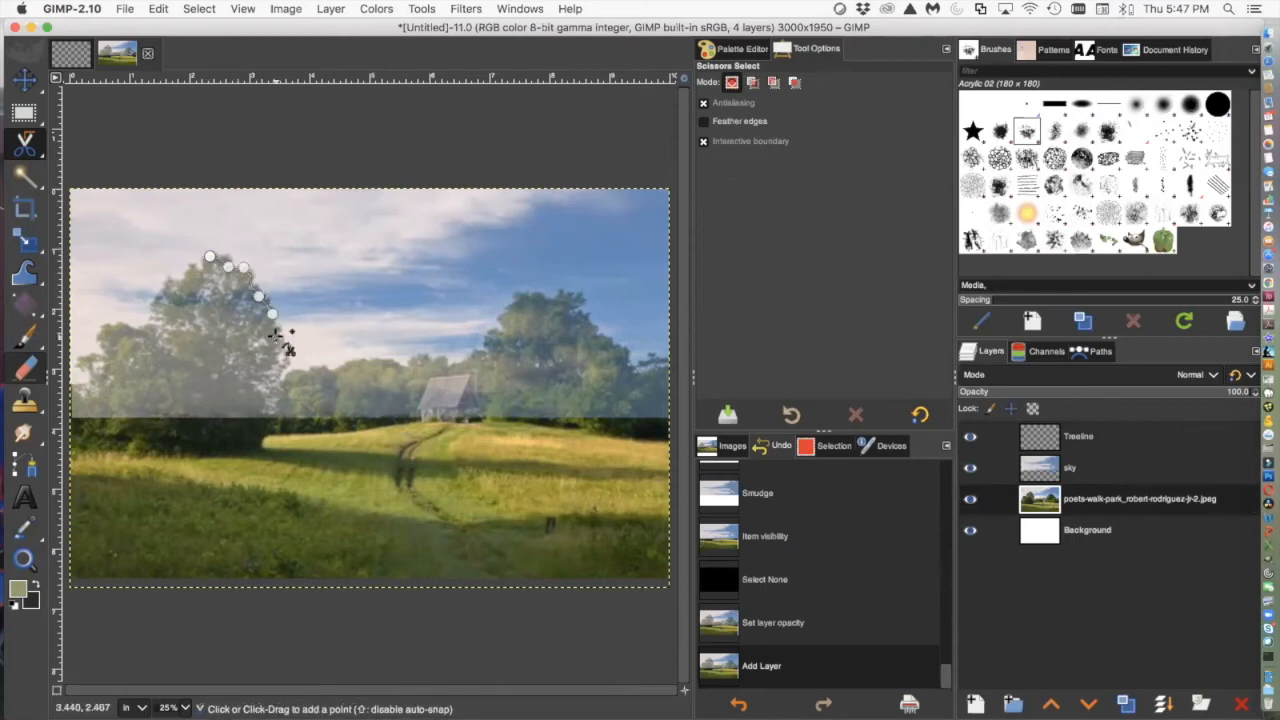
# Continue the outline down the tall tree's edge and along the distant treetops behind the barn to the large right-hand tree
pyautogui.click(283, 376)
pyautogui.click(303, 372)
pyautogui.click(338, 372)
pyautogui.click(356, 359)
pyautogui.click(374, 357)
pyautogui.click(404, 364)
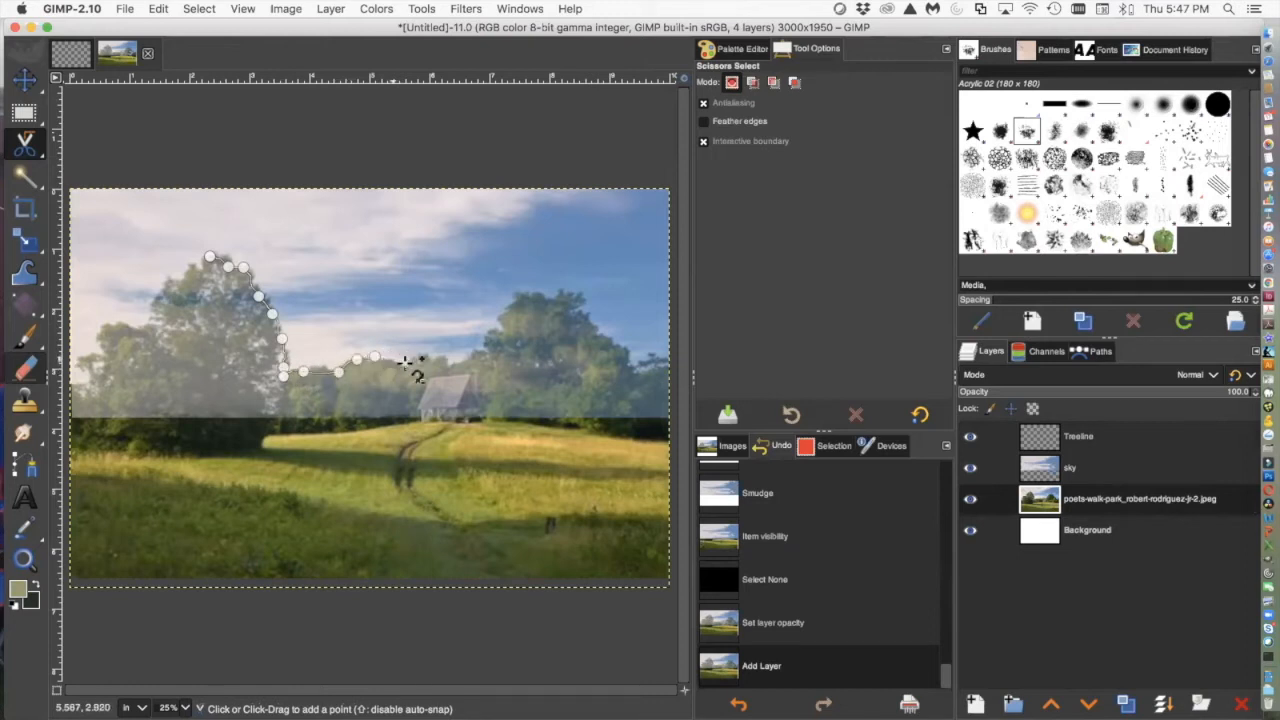
pyautogui.click(443, 357)
pyautogui.click(472, 352)
pyautogui.click(488, 336)
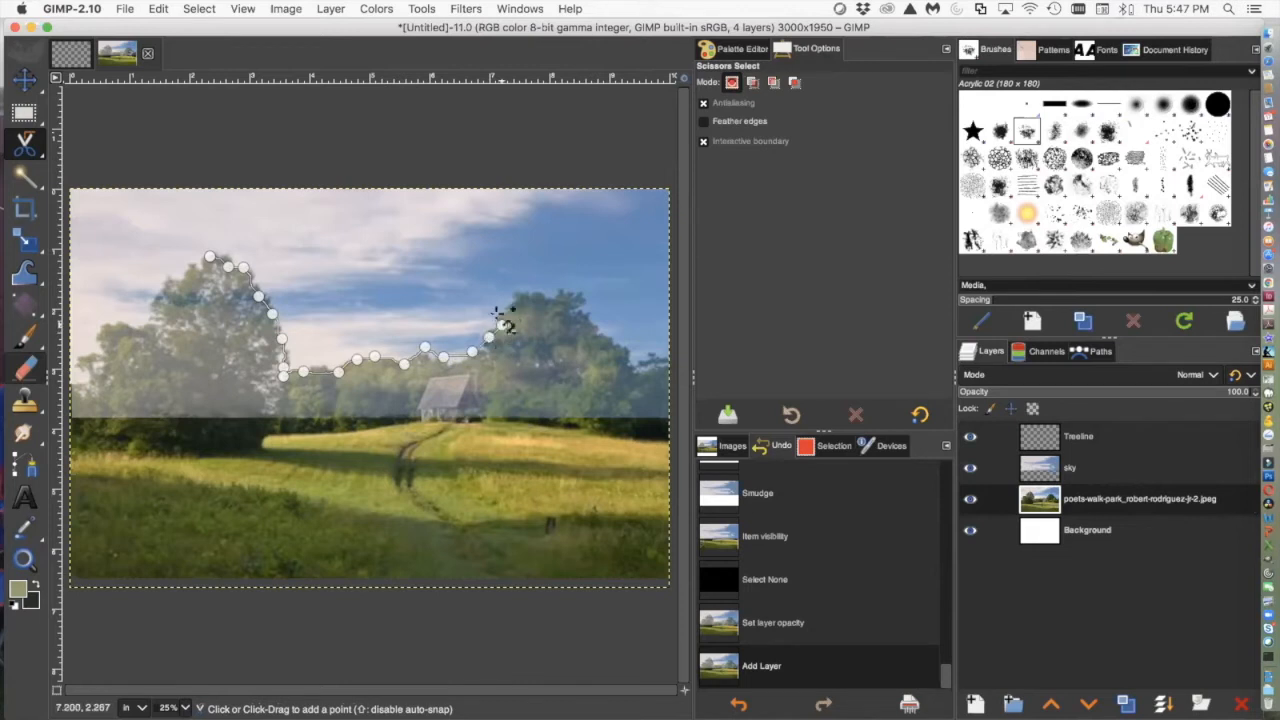
# Continue the Scissors Select outline over the large right-hand tree's crown and down the photo's right edge to the meadow
pyautogui.click(519, 293)
pyautogui.click(550, 296)
pyautogui.click(578, 287)
pyautogui.click(584, 306)
pyautogui.click(590, 325)
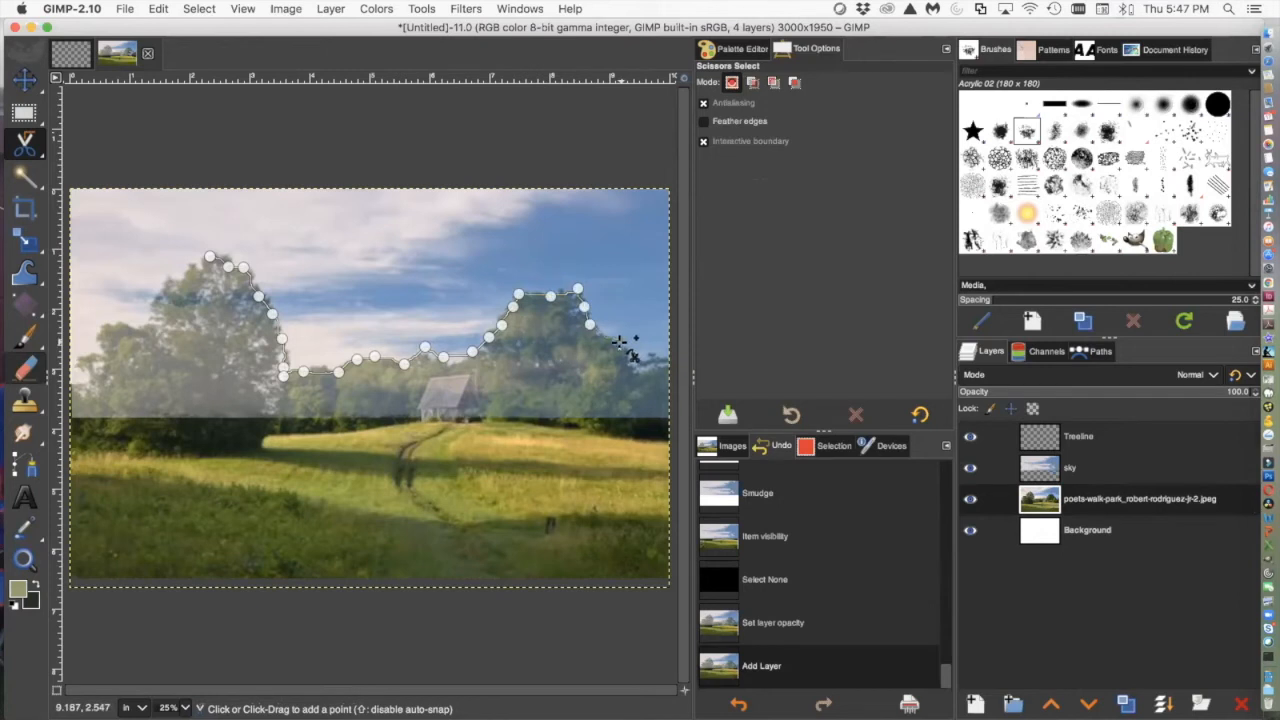
pyautogui.click(641, 369)
pyautogui.click(668, 362)
pyautogui.click(667, 442)
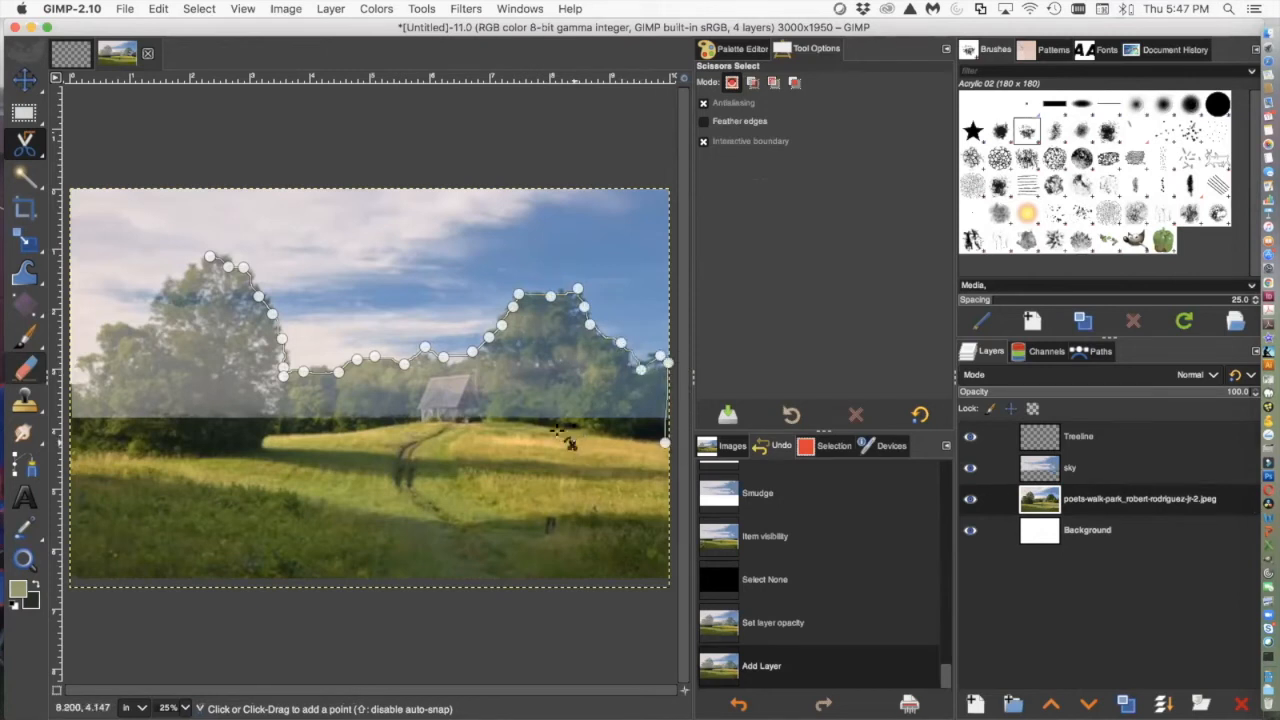
# Trace the outline leftward along the base of the trees, where they meet the meadow, to the photo's left edge
pyautogui.click(592, 436)
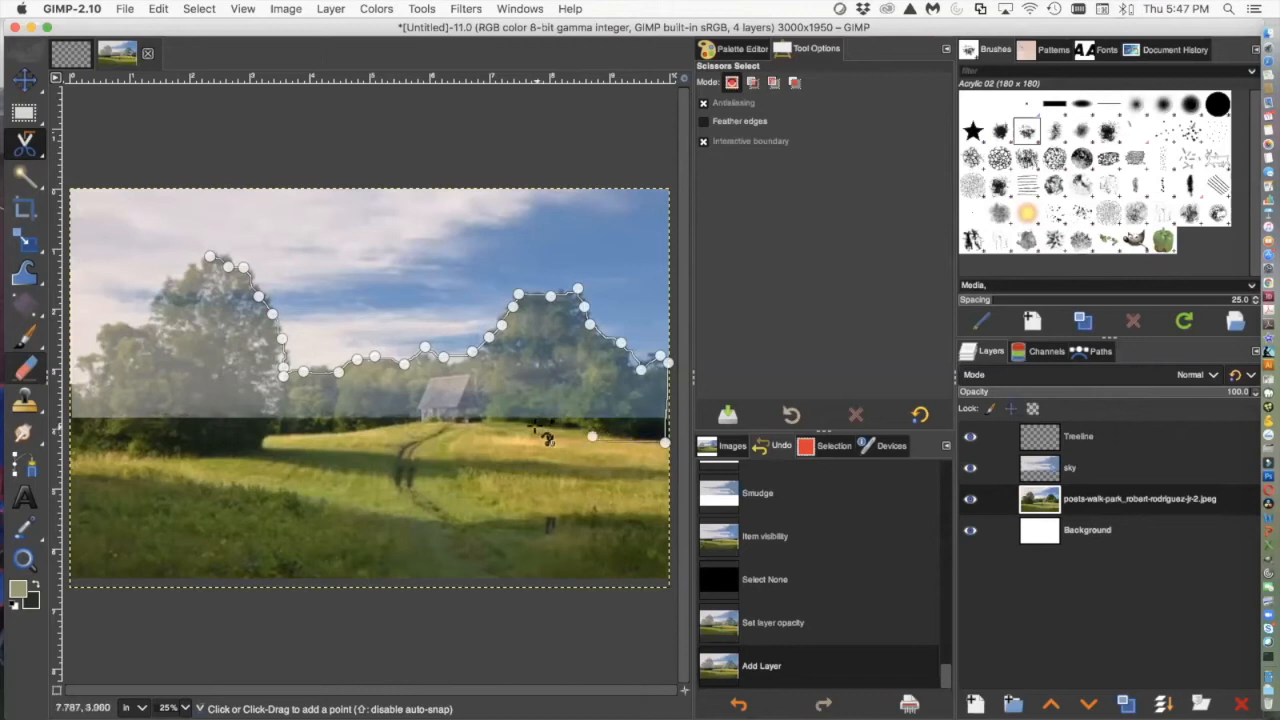
pyautogui.click(531, 427)
pyautogui.click(467, 427)
pyautogui.click(404, 426)
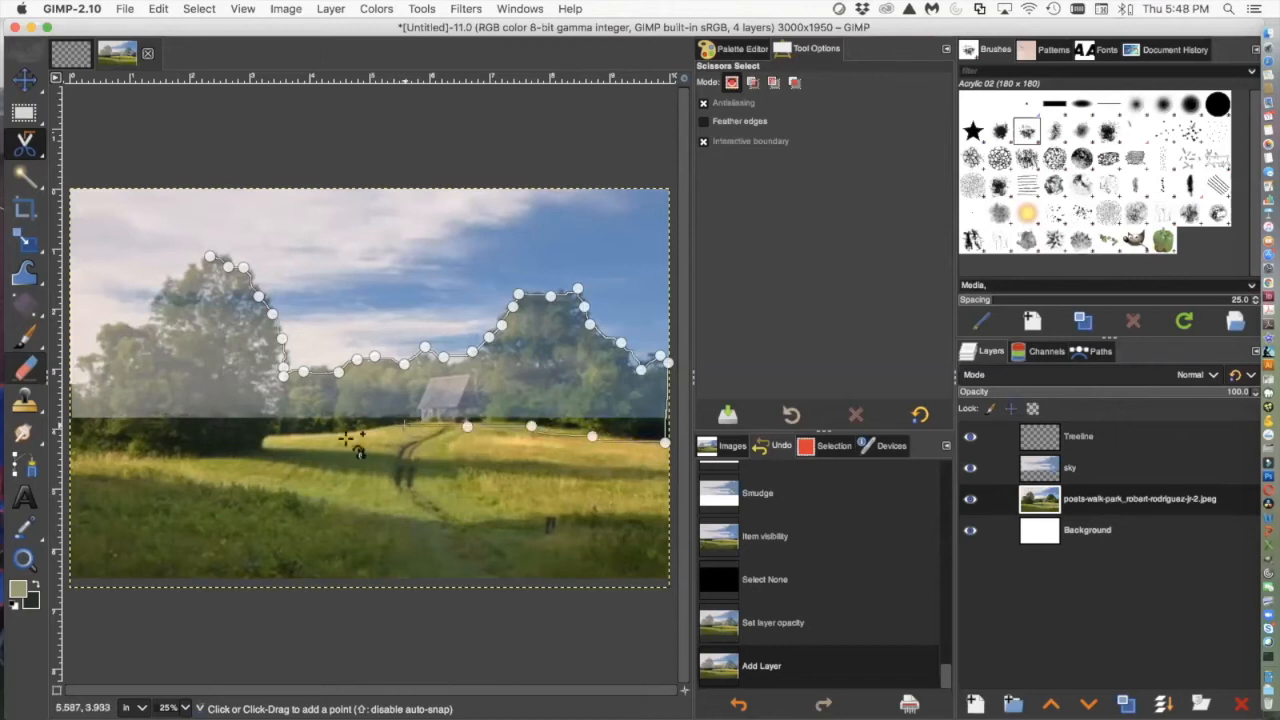
pyautogui.click(337, 432)
pyautogui.click(265, 438)
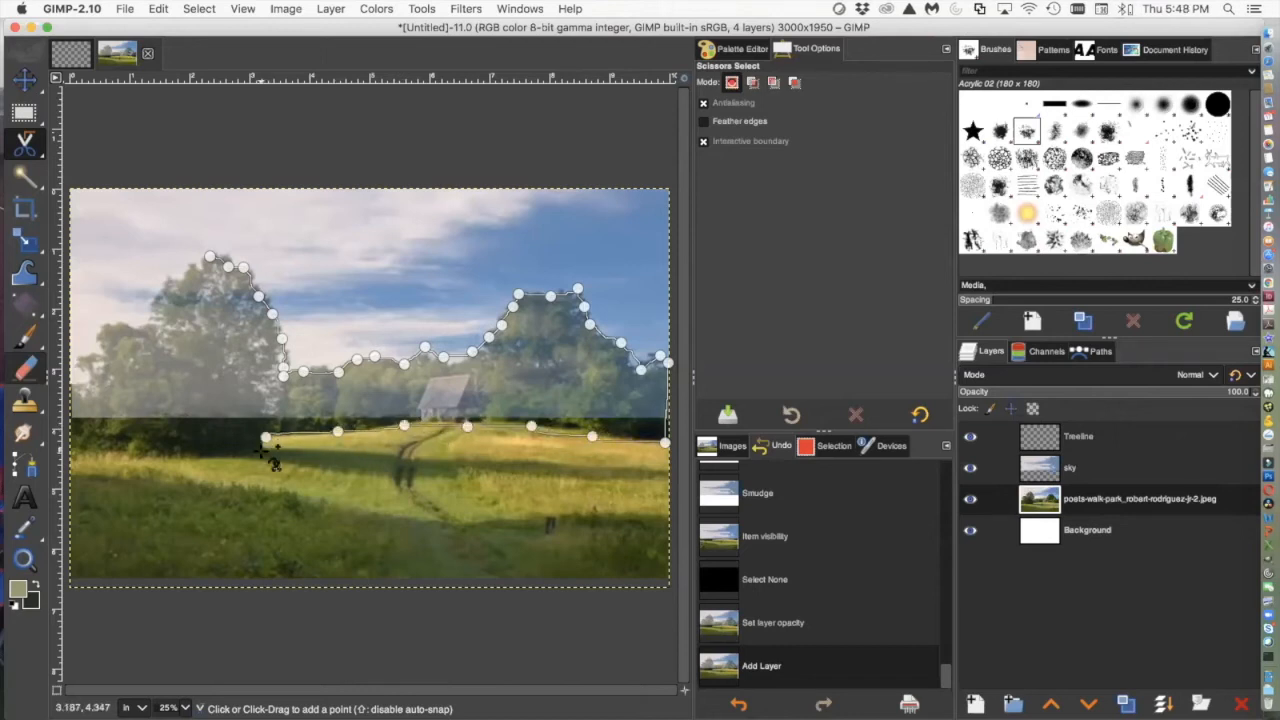
pyautogui.click(261, 453)
pyautogui.click(213, 453)
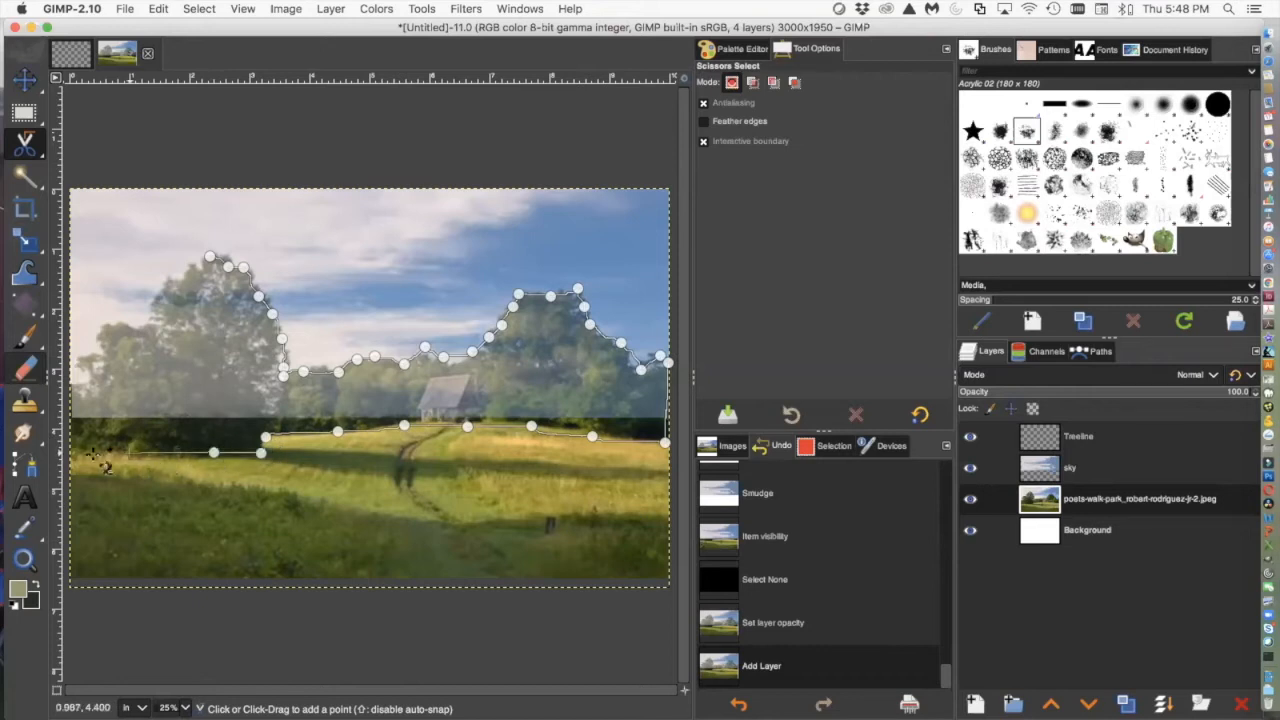
pyautogui.click(78, 457)
# Trace up the left-hand trees back to the tall tree's top, close the outline and convert it to a selection
pyautogui.click(78, 388)
pyautogui.click(103, 352)
pyautogui.click(131, 325)
pyautogui.click(155, 325)
pyautogui.click(150, 306)
pyautogui.click(163, 287)
pyautogui.click(182, 268)
pyautogui.click(192, 265)
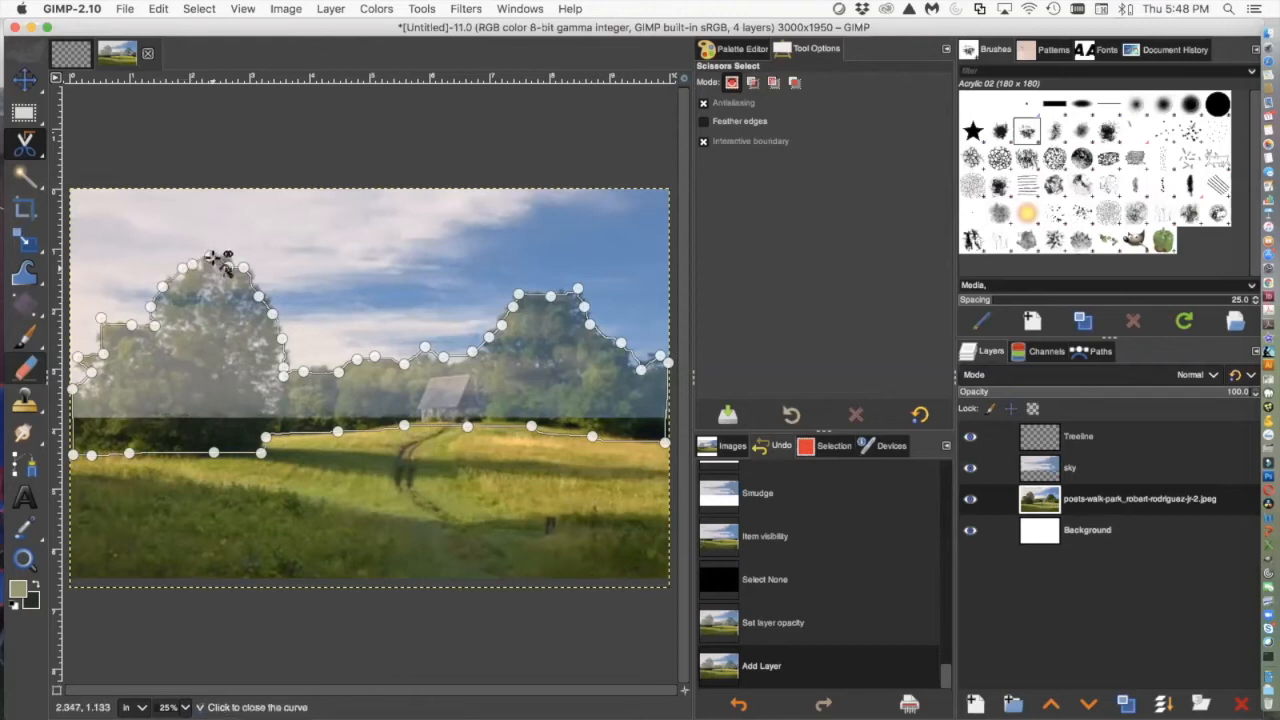
pyautogui.click(212, 257)
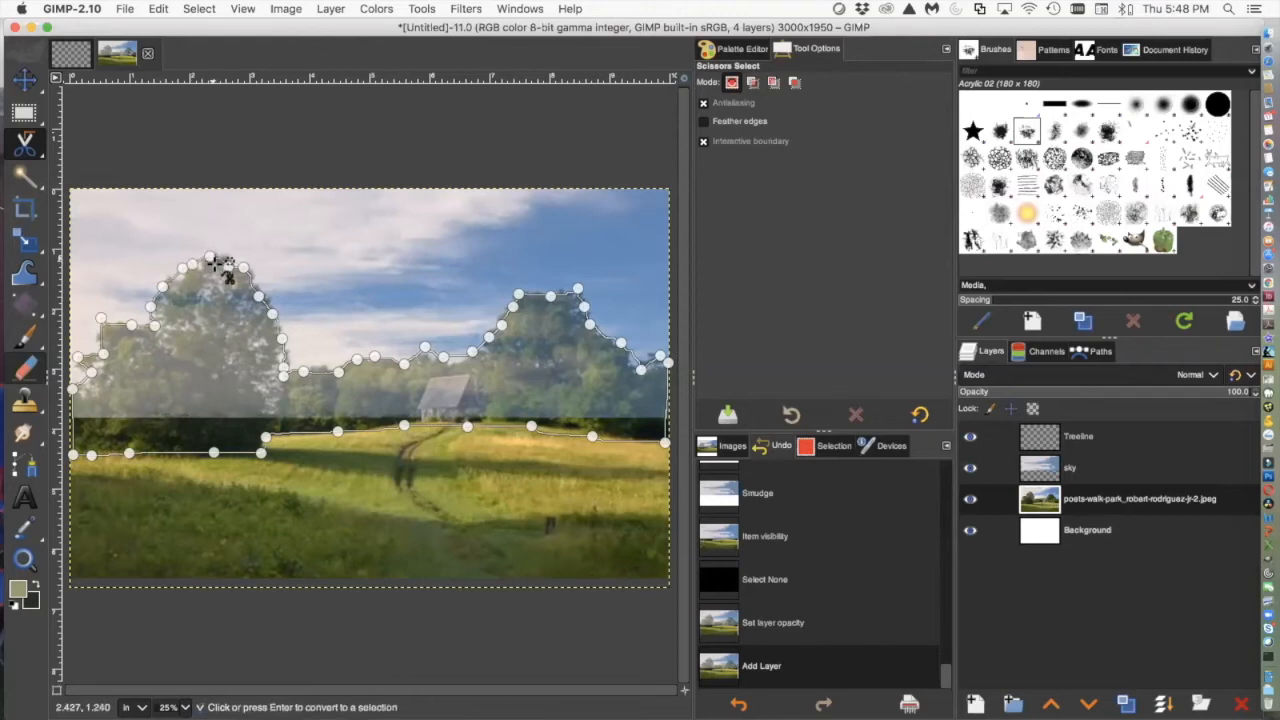
pyautogui.click(175, 343)
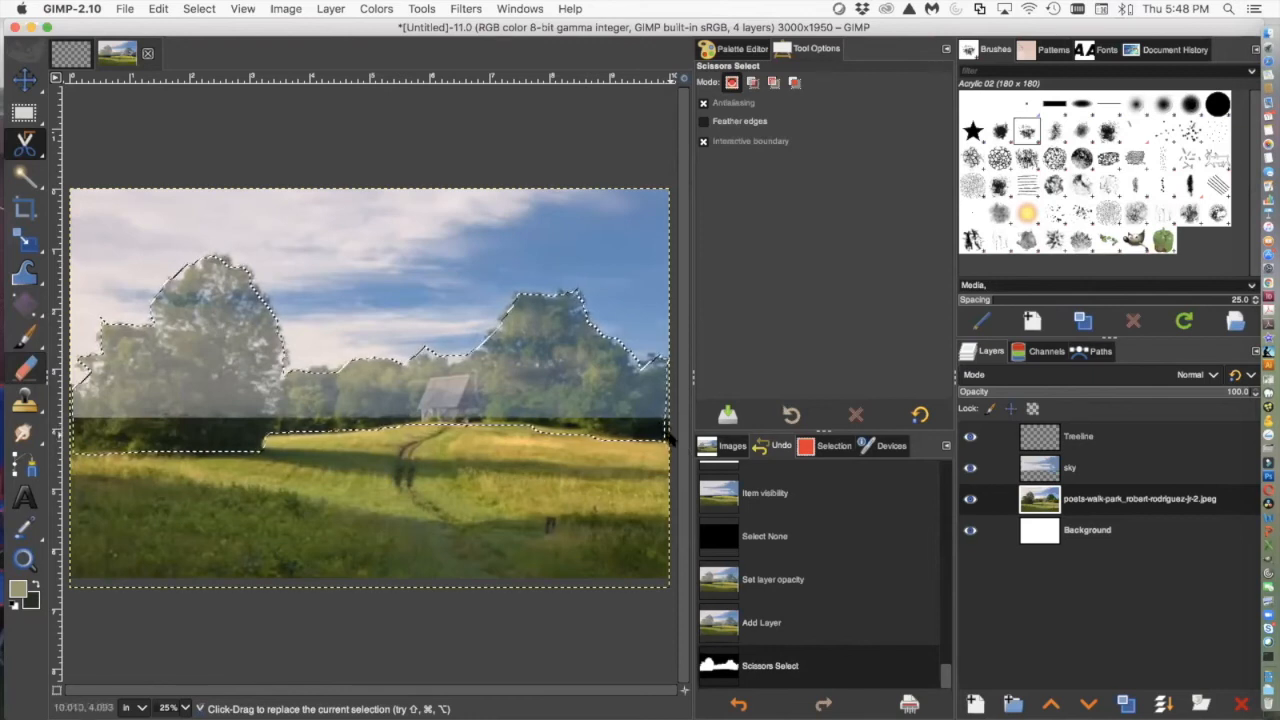
# On the Treeline layer, paint the right-hand tree's base and right side in the dark tone with the Paintbrush and Acrylic 05 #2 brush
pyautogui.click(1090, 436)
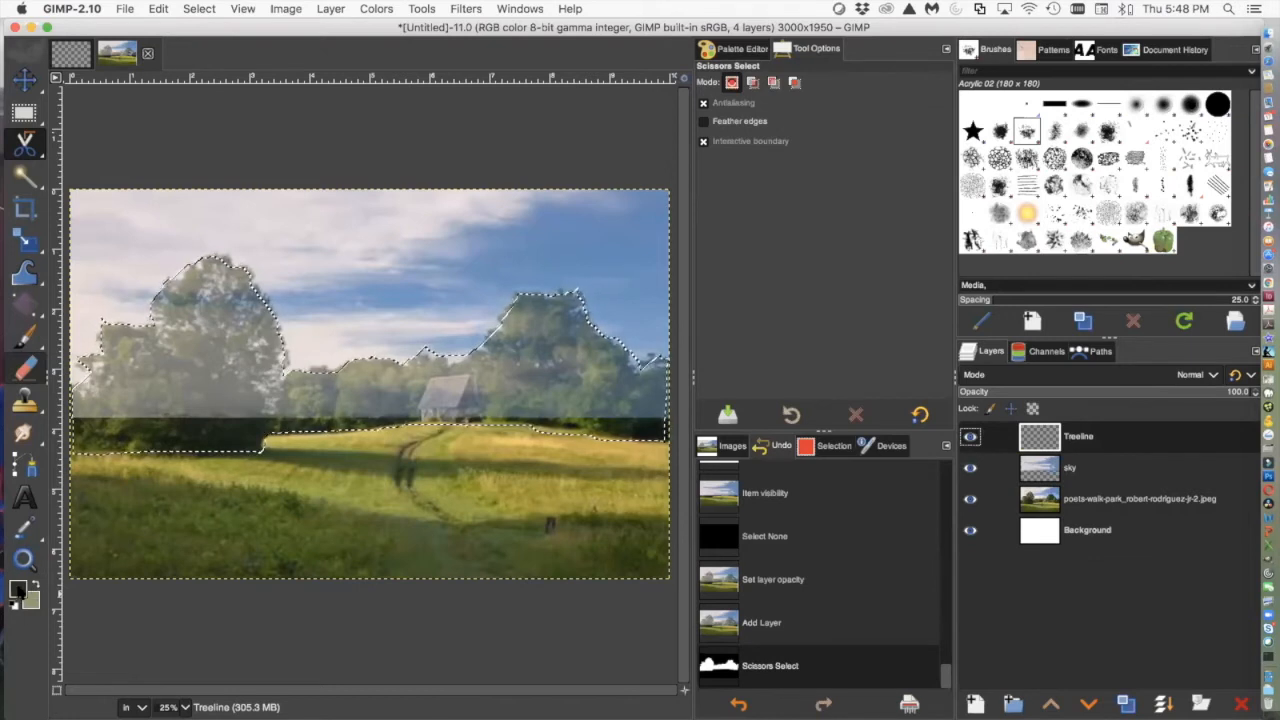
pyautogui.moveTo(25, 338)
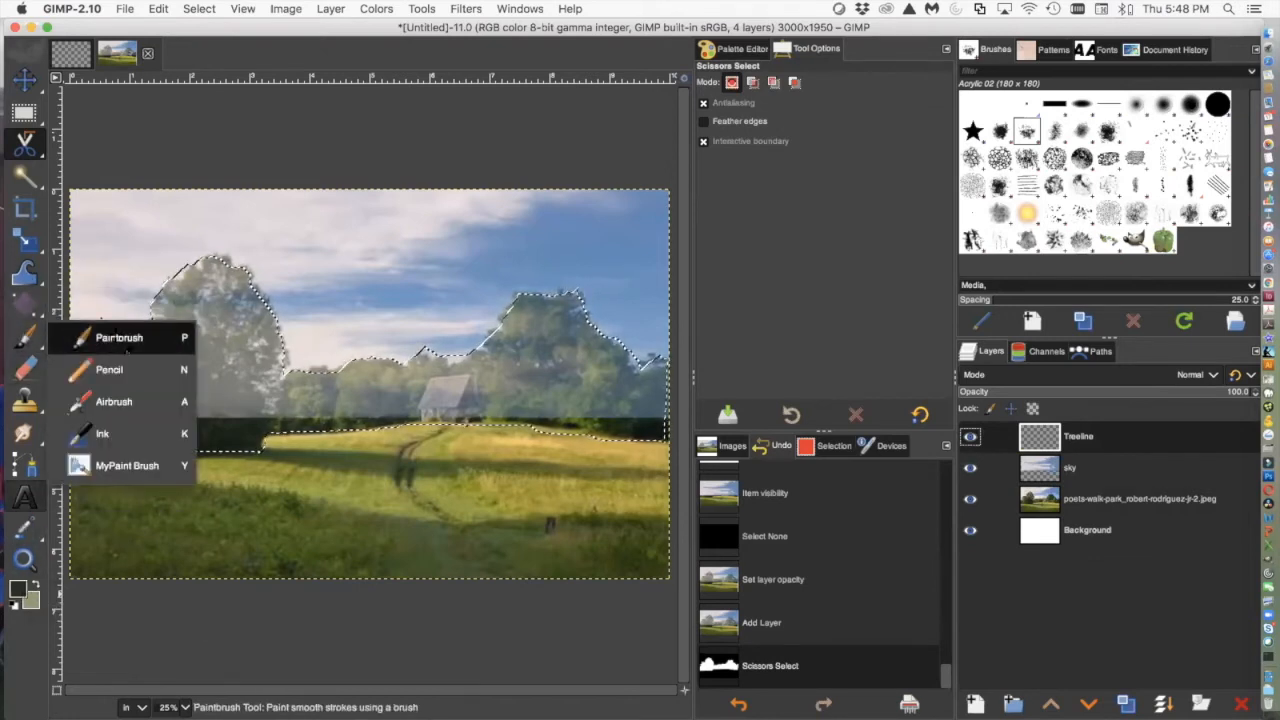
pyautogui.click(123, 340)
pyautogui.click(1109, 132)
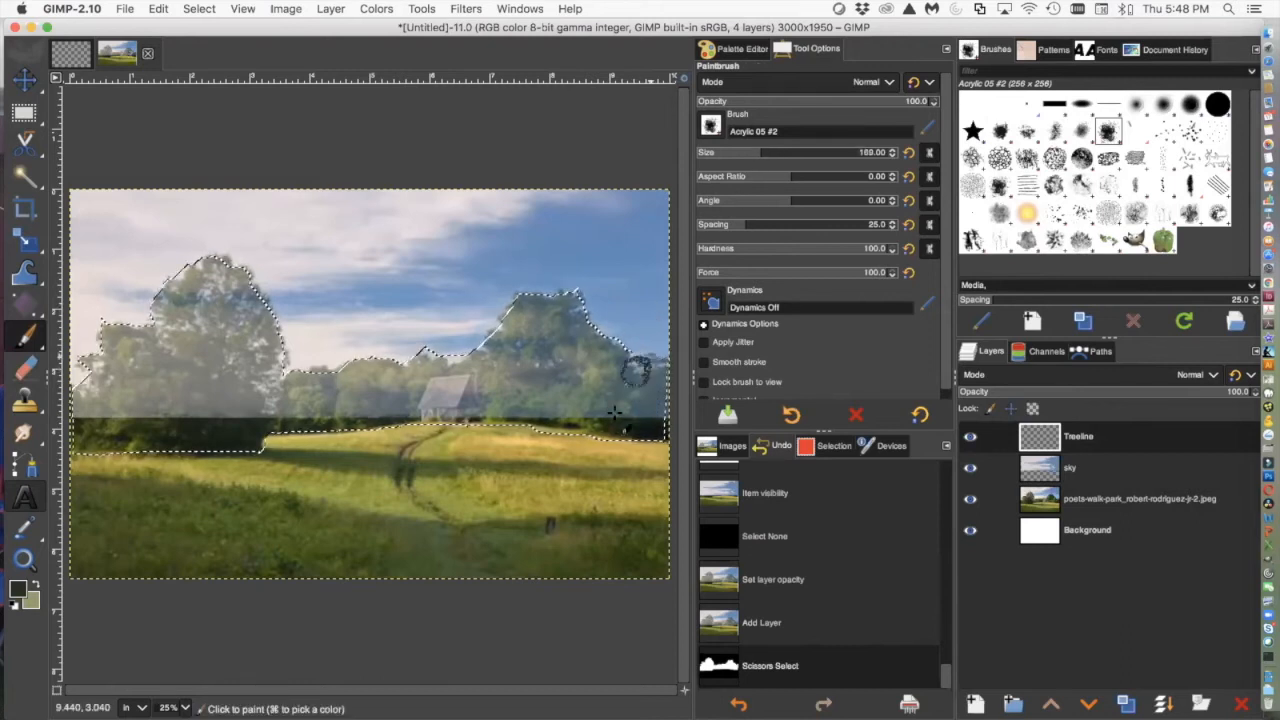
pyautogui.moveTo(636, 412)
pyautogui.mouseDown()
pyautogui.moveTo(660, 402)
pyautogui.moveTo(630, 402)
pyautogui.mouseUp()
pyautogui.click(604, 372)
pyautogui.click(608, 353)
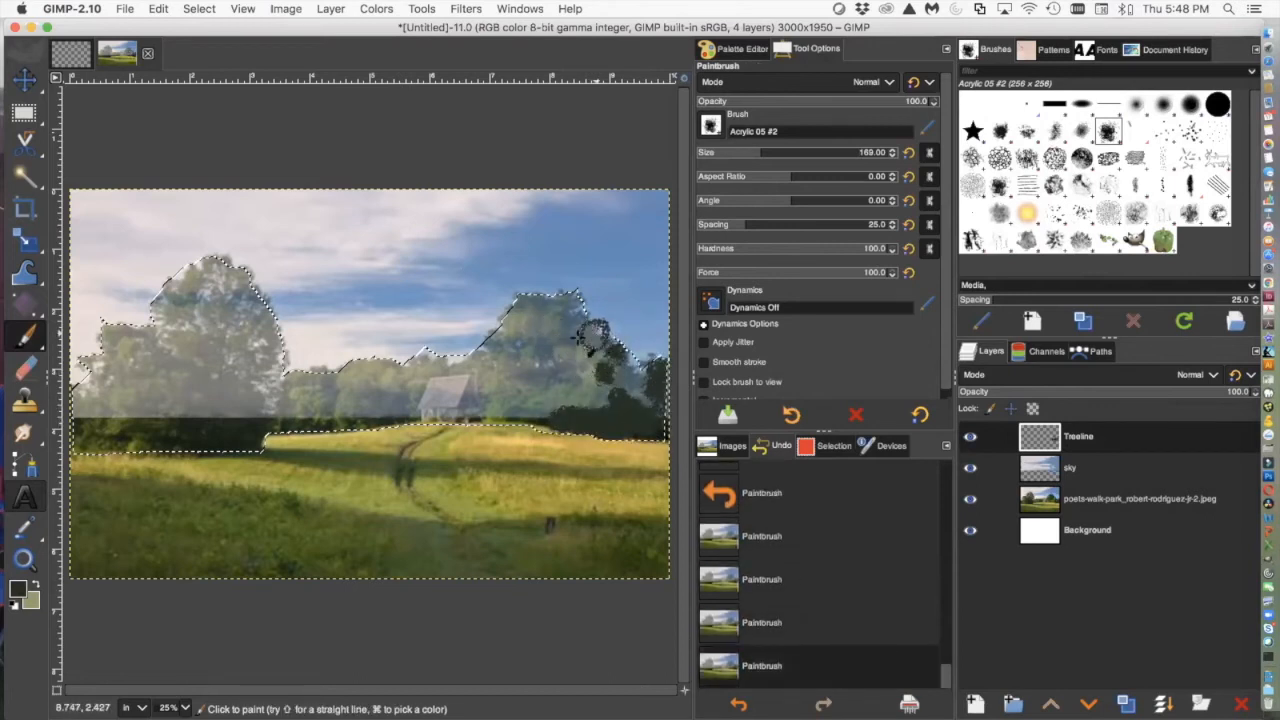
# Dab dark foliage patches around the crown of the right-hand tree
pyautogui.click(578, 340)
pyautogui.click(548, 306)
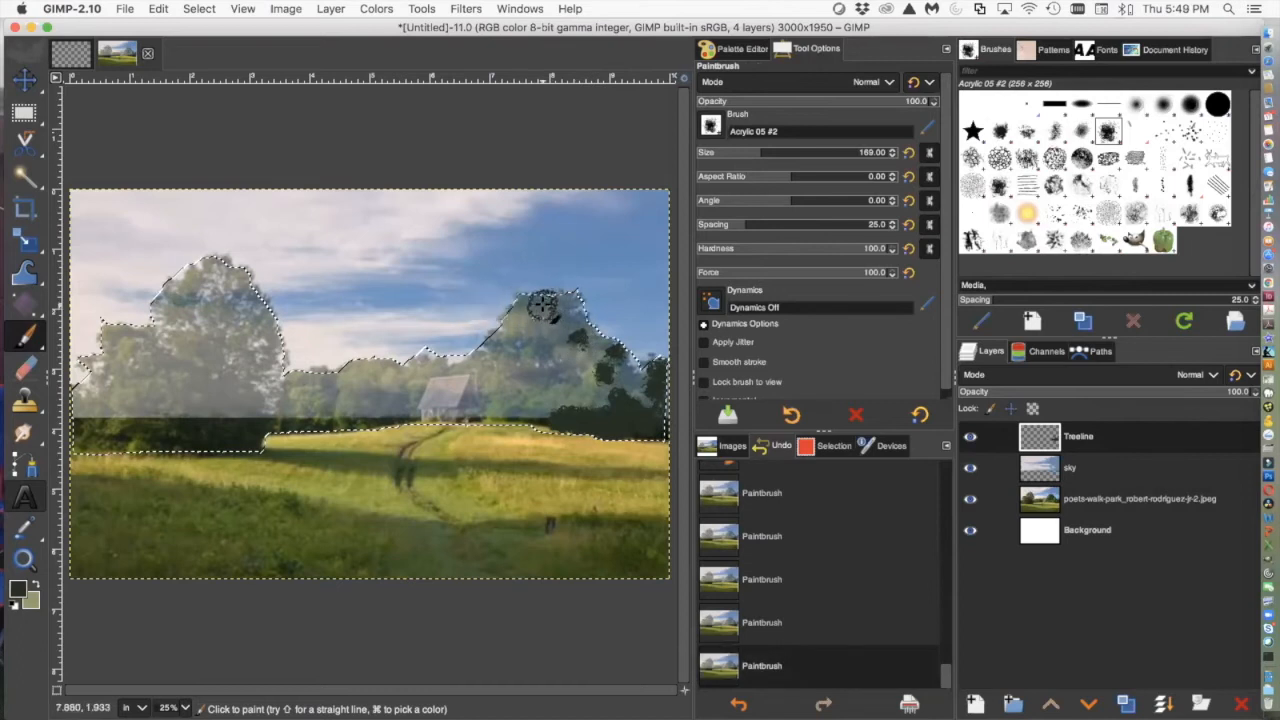
pyautogui.click(509, 328)
pyautogui.click(502, 328)
pyautogui.click(591, 322)
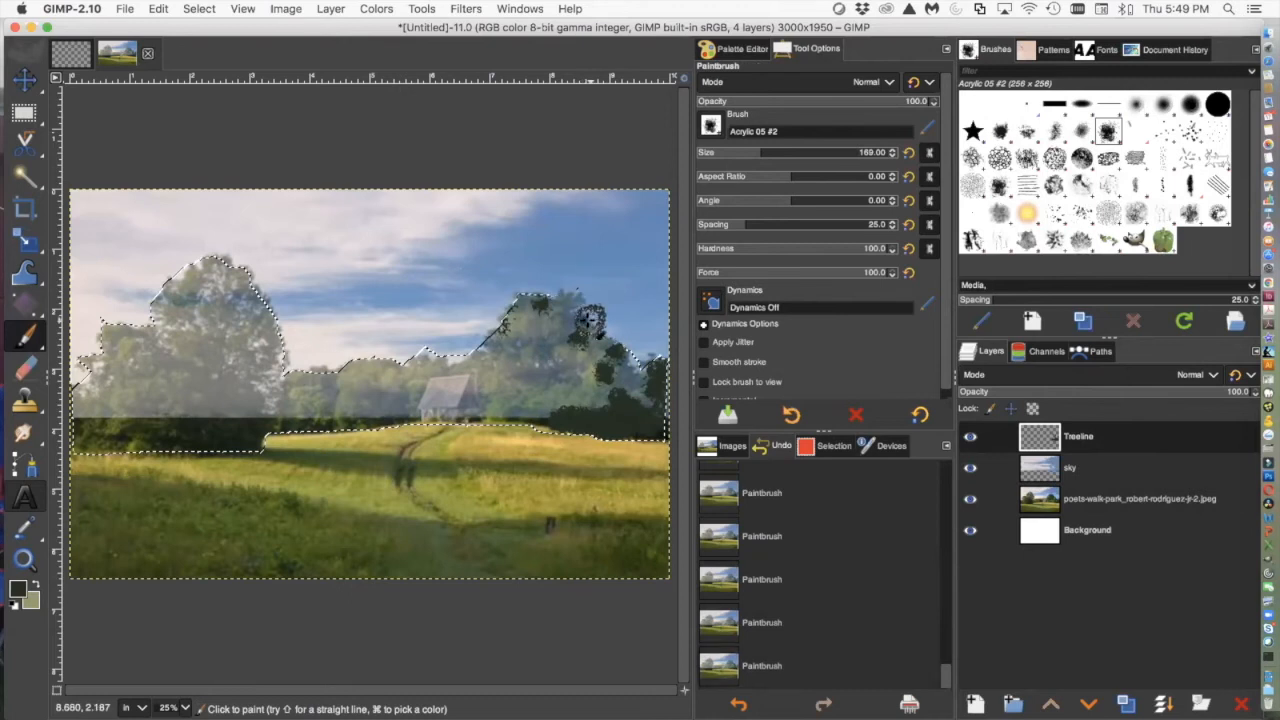
pyautogui.click(563, 299)
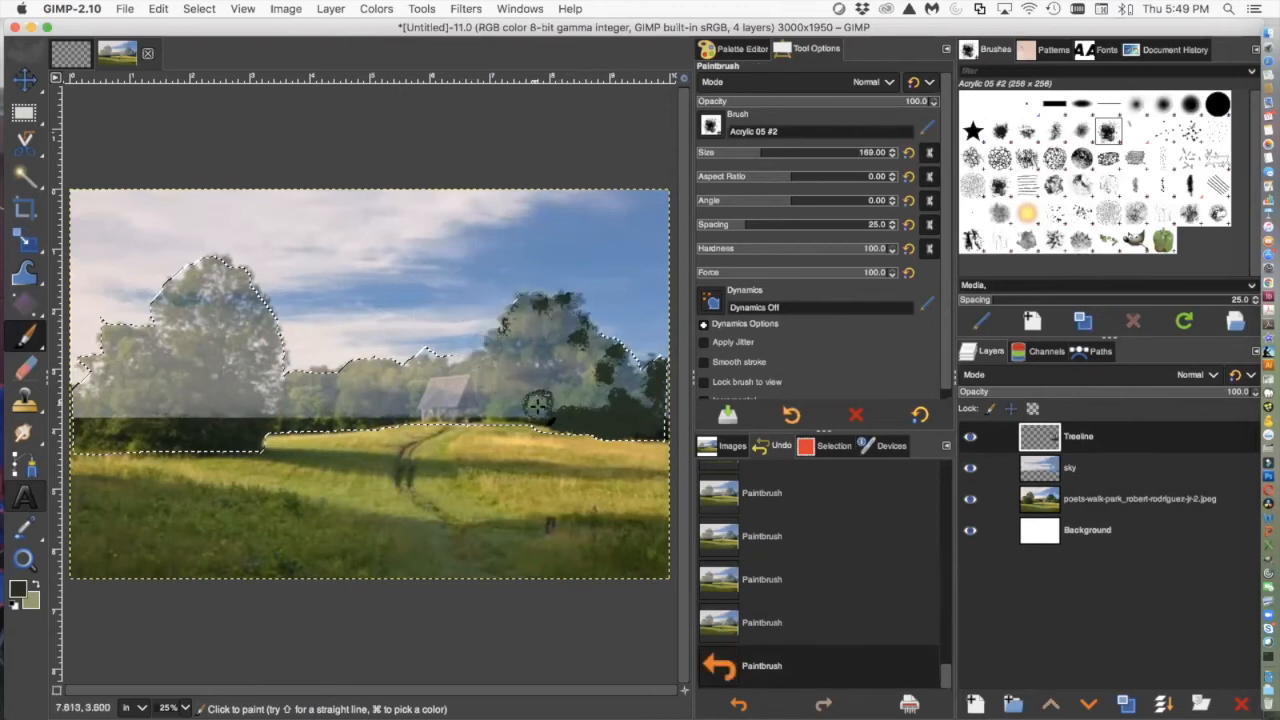
# Dab dark foliage through the middle and lower left of the right-hand tree
pyautogui.click(568, 375)
pyautogui.click(536, 380)
pyautogui.click(527, 377)
pyautogui.click(548, 387)
pyautogui.click(541, 349)
pyautogui.click(508, 380)
pyautogui.click(525, 400)
pyautogui.click(534, 422)
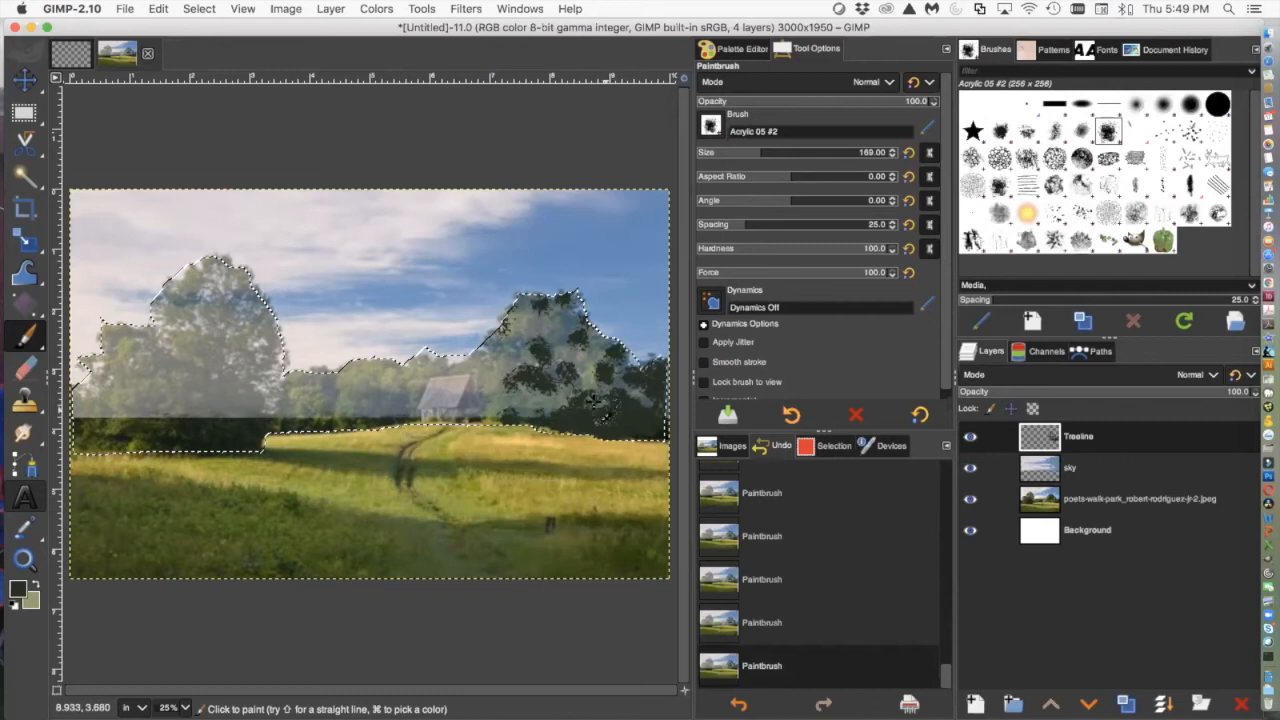
# Dab dark patches on the trees just left of the barn
pyautogui.click(377, 409)
pyautogui.click(409, 407)
pyautogui.click(390, 402)
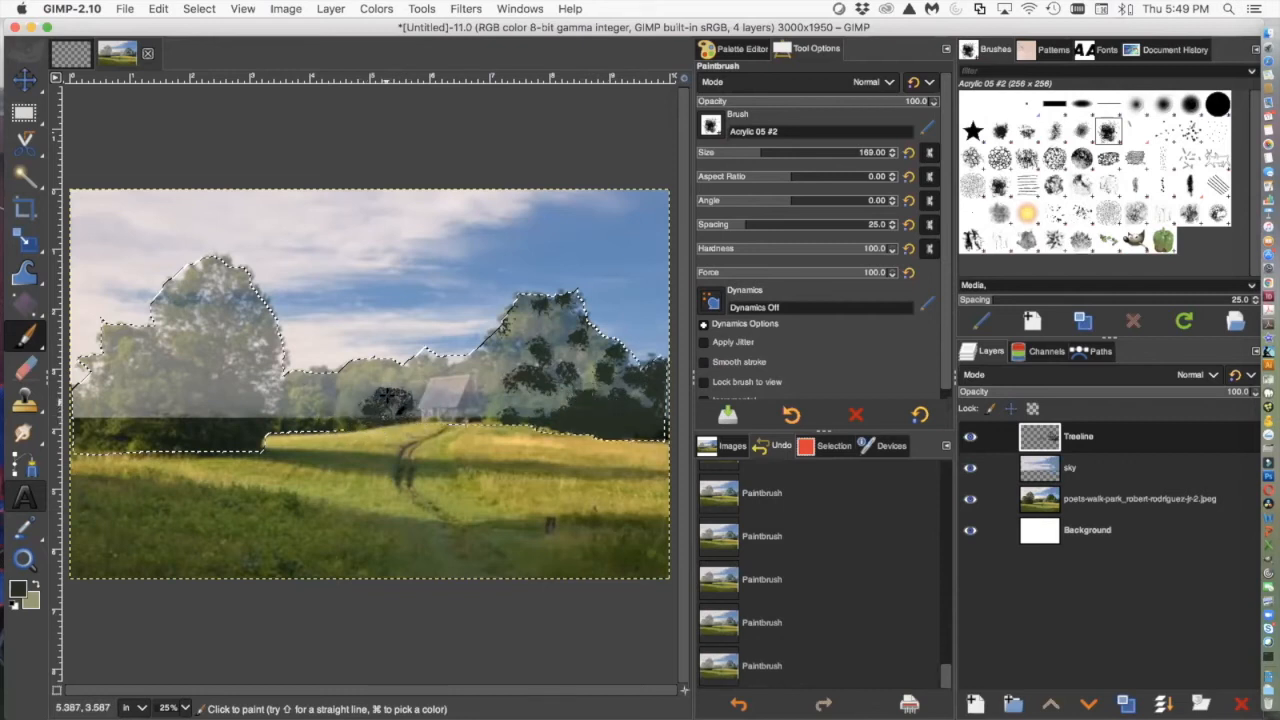
# Choose the Acrylic 03 brush at size 211 and dab dark texture beside the barn and toward the tall tree's right edge
pyautogui.click(1054, 130)
pyautogui.click(462, 404)
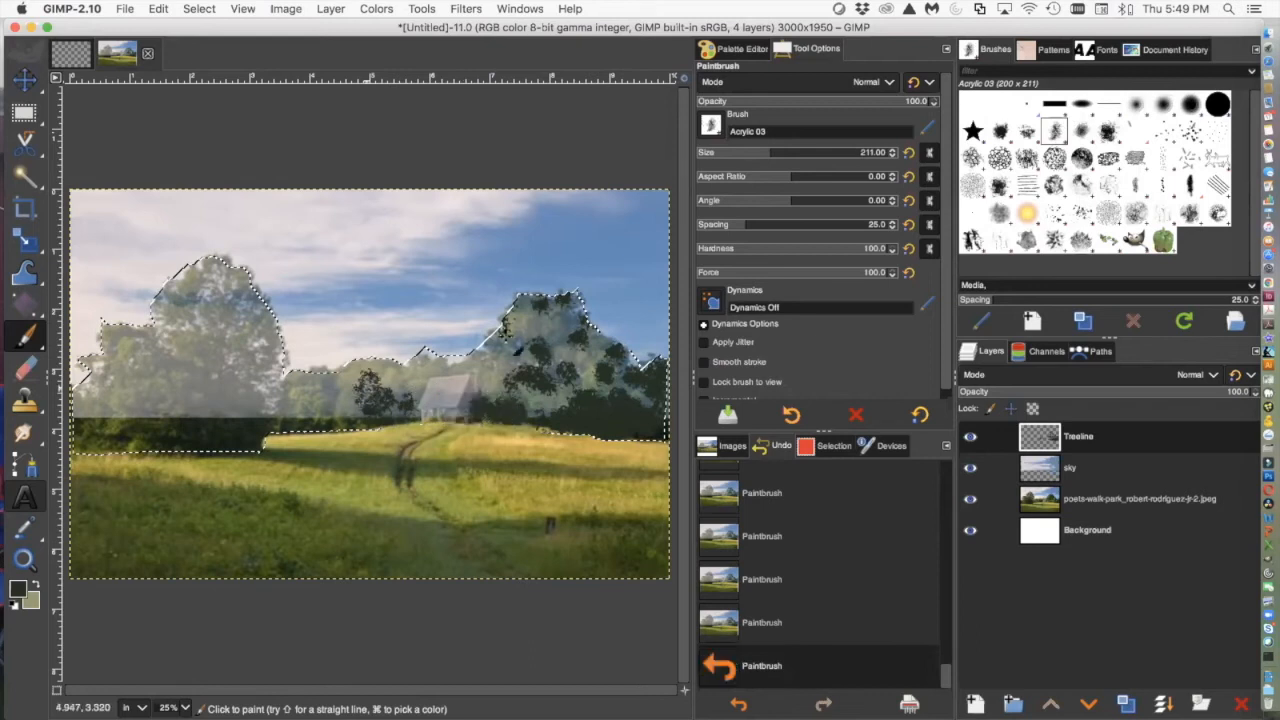
pyautogui.click(321, 388)
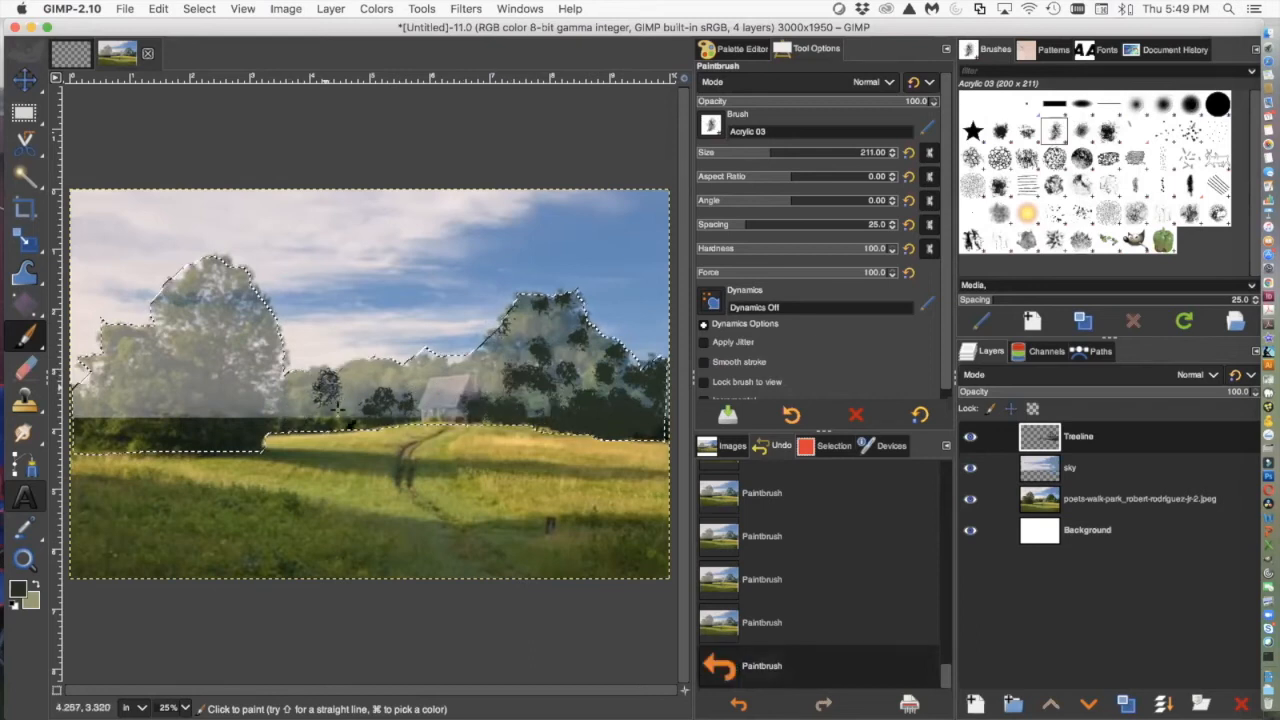
pyautogui.click(282, 414)
pyautogui.click(276, 389)
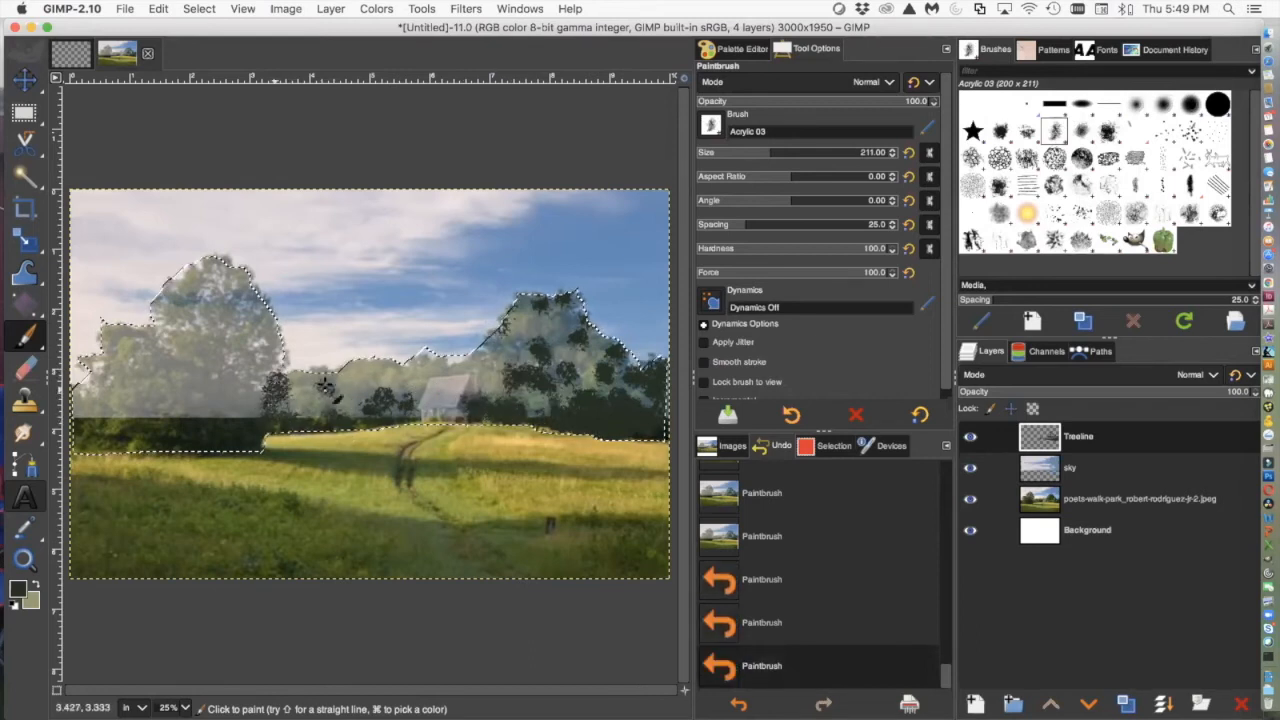
# Fill in the distant trees between the tall tree and the barn with dark Acrylic 03 dabs
pyautogui.click(331, 386)
pyautogui.click(345, 403)
pyautogui.click(376, 411)
pyautogui.click(386, 404)
pyautogui.click(388, 402)
pyautogui.click(384, 383)
pyautogui.click(375, 383)
pyautogui.click(408, 416)
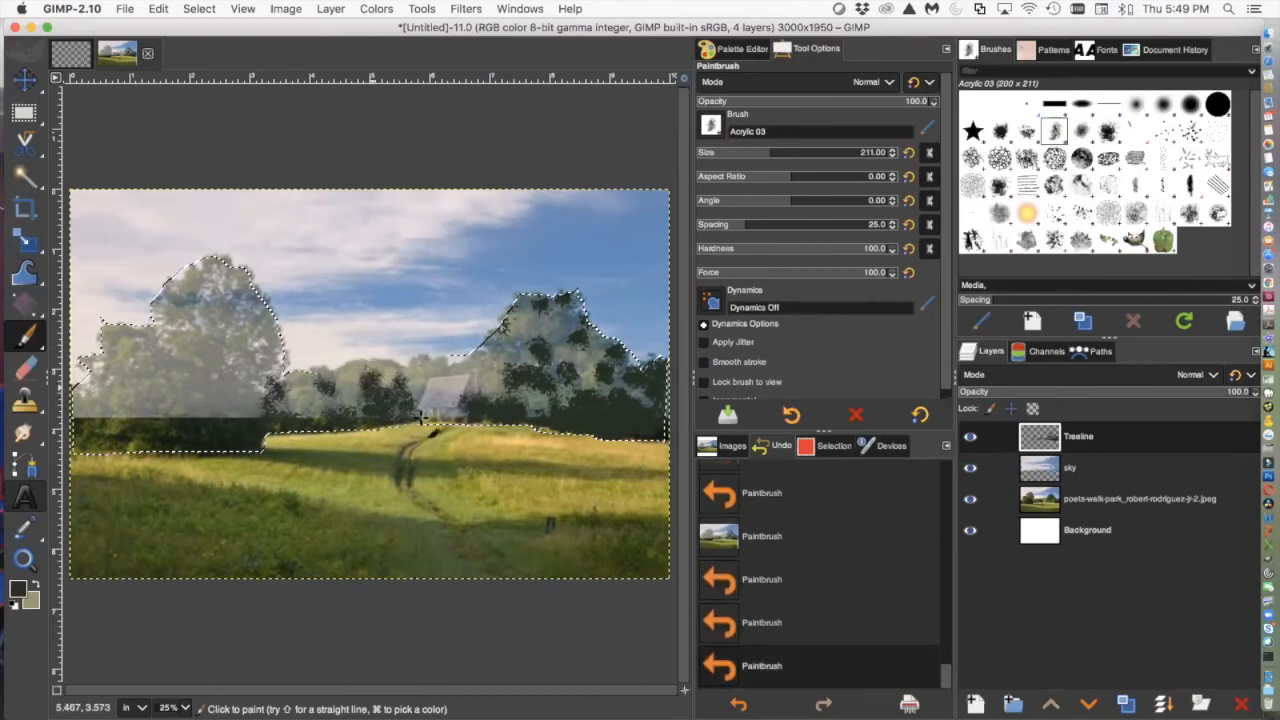
# Add dark dabs to the distant treetops left of the barn and to the middle of the right-hand tree
pyautogui.click(391, 412)
pyautogui.click(401, 388)
pyautogui.click(408, 366)
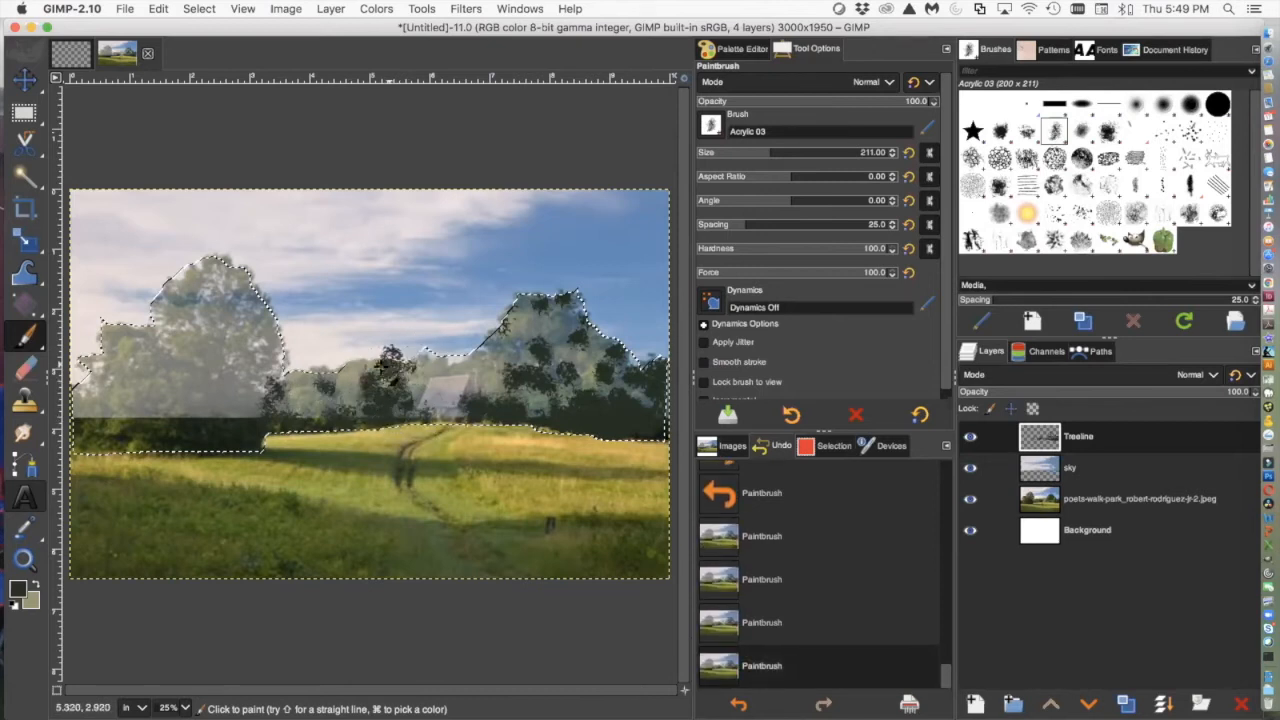
pyautogui.click(386, 369)
pyautogui.click(543, 364)
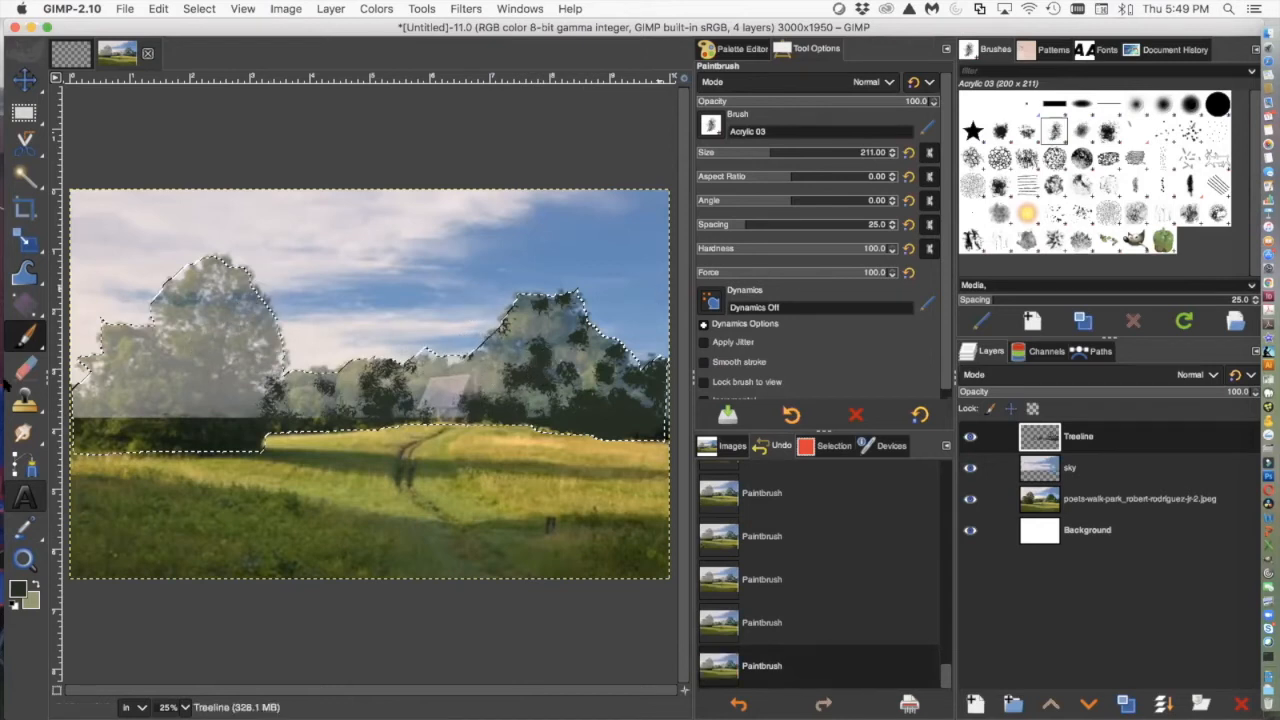
# Paint the base and lower right side of the tall left-hand tree with the dark Acrylic 03 brush
pyautogui.click(240, 412)
pyautogui.moveTo(292, 424)
pyautogui.mouseDown()
pyautogui.moveTo(200, 404)
pyautogui.moveTo(130, 410)
pyautogui.moveTo(171, 357)
pyautogui.moveTo(190, 421)
pyautogui.moveTo(118, 438)
pyautogui.moveTo(104, 414)
pyautogui.moveTo(162, 360)
pyautogui.moveTo(243, 364)
pyautogui.moveTo(252, 382)
pyautogui.moveTo(218, 352)
pyautogui.moveTo(270, 345)
pyautogui.moveTo(287, 358)
pyautogui.mouseUp()
pyautogui.click(267, 338)
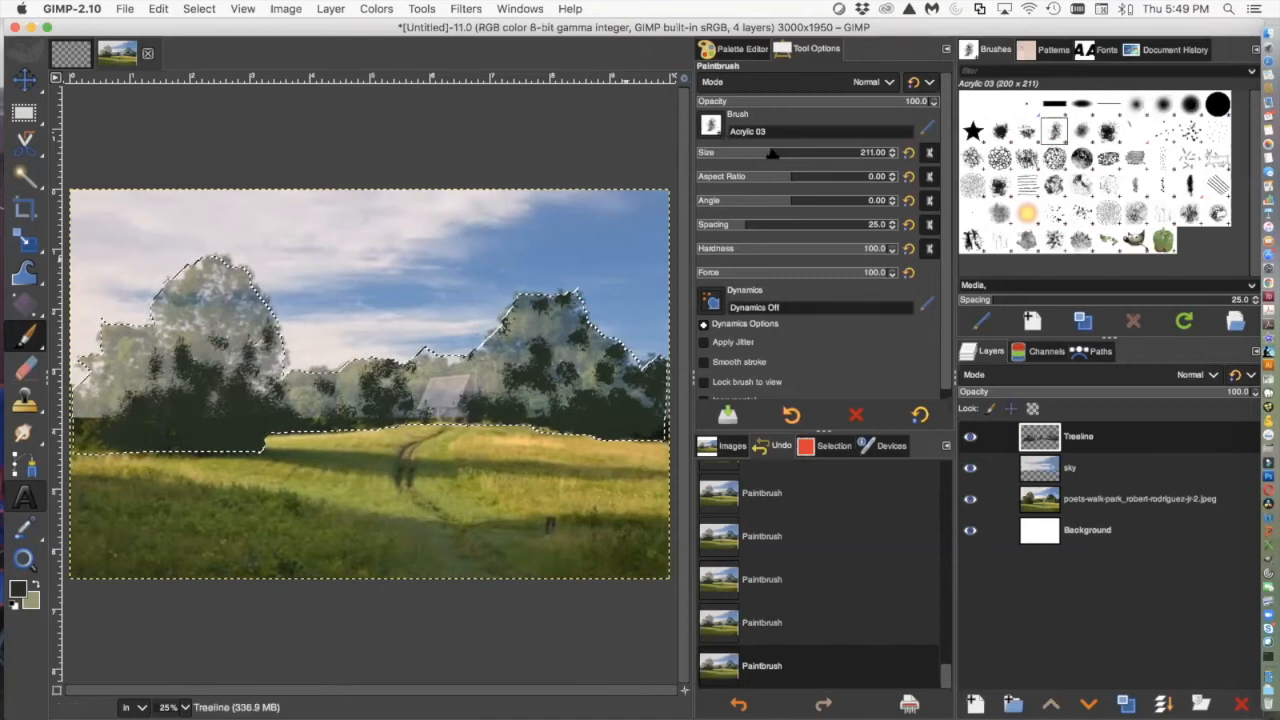
# Set the brush size to 385 and spacing to 39, and dab dark foliage across the left-hand trees
pyautogui.moveTo(770, 156); pyautogui.dragTo(806, 158)
pyautogui.click(763, 225)
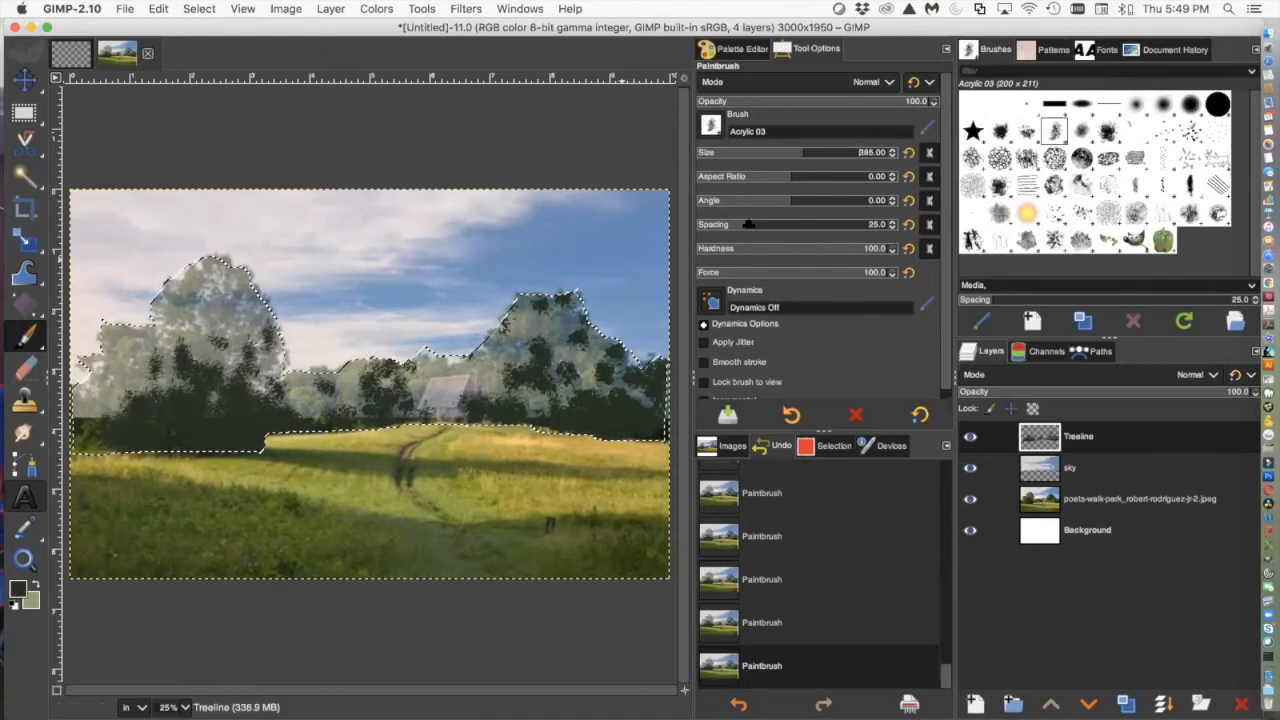
pyautogui.click(238, 297)
pyautogui.click(246, 273)
pyautogui.click(266, 340)
pyautogui.click(262, 376)
pyautogui.click(177, 291)
pyautogui.click(220, 337)
pyautogui.click(150, 338)
pyautogui.click(120, 340)
pyautogui.click(107, 334)
pyautogui.click(132, 340)
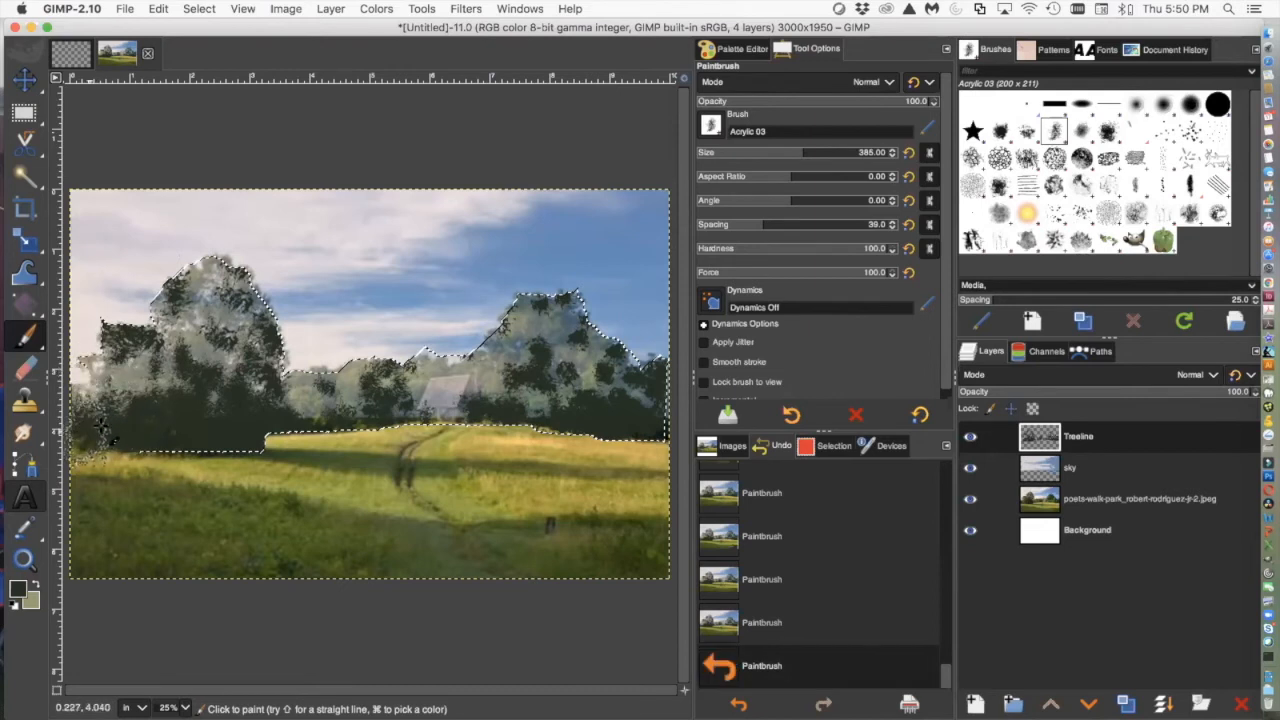
# Add large dark dabs to the distant trees and the upper part of the right-hand tree
pyautogui.click(430, 377)
pyautogui.click(312, 384)
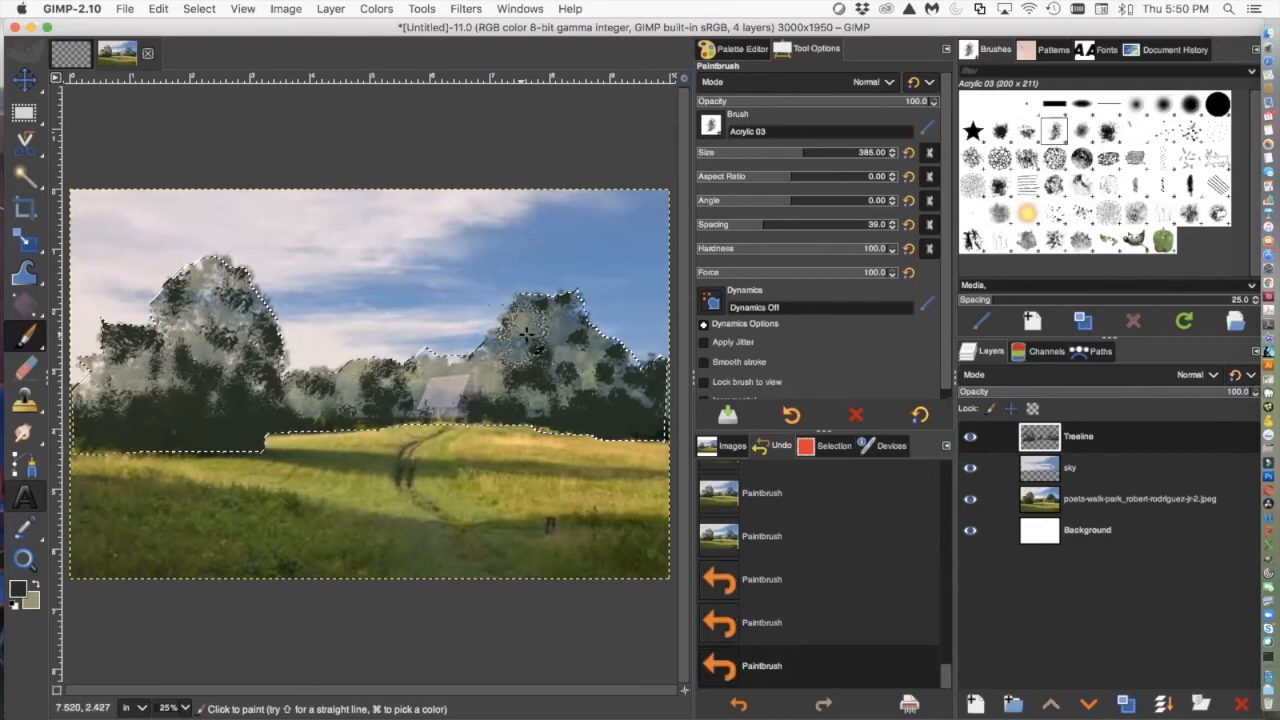
pyautogui.click(530, 334)
pyautogui.click(581, 333)
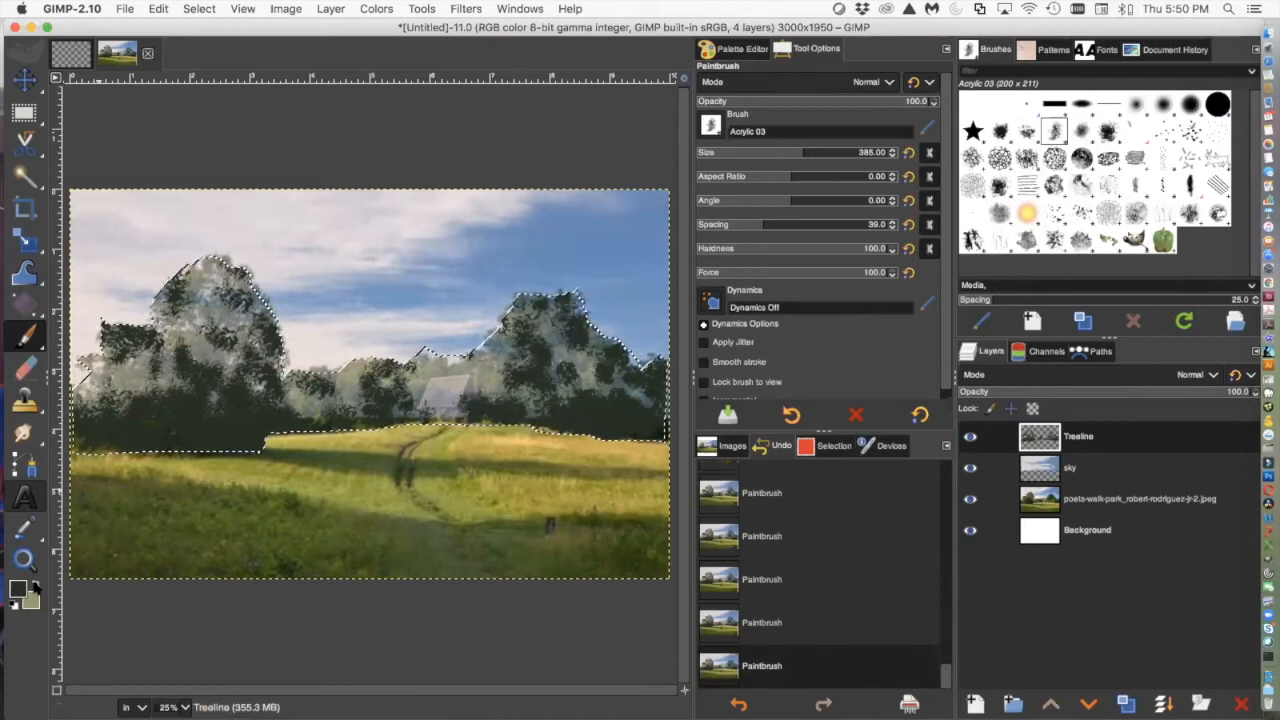
# Hide the sky and photo layers to inspect the painted treeline on its own, and show both layers again
pyautogui.click(969, 468)
pyautogui.click(969, 499)
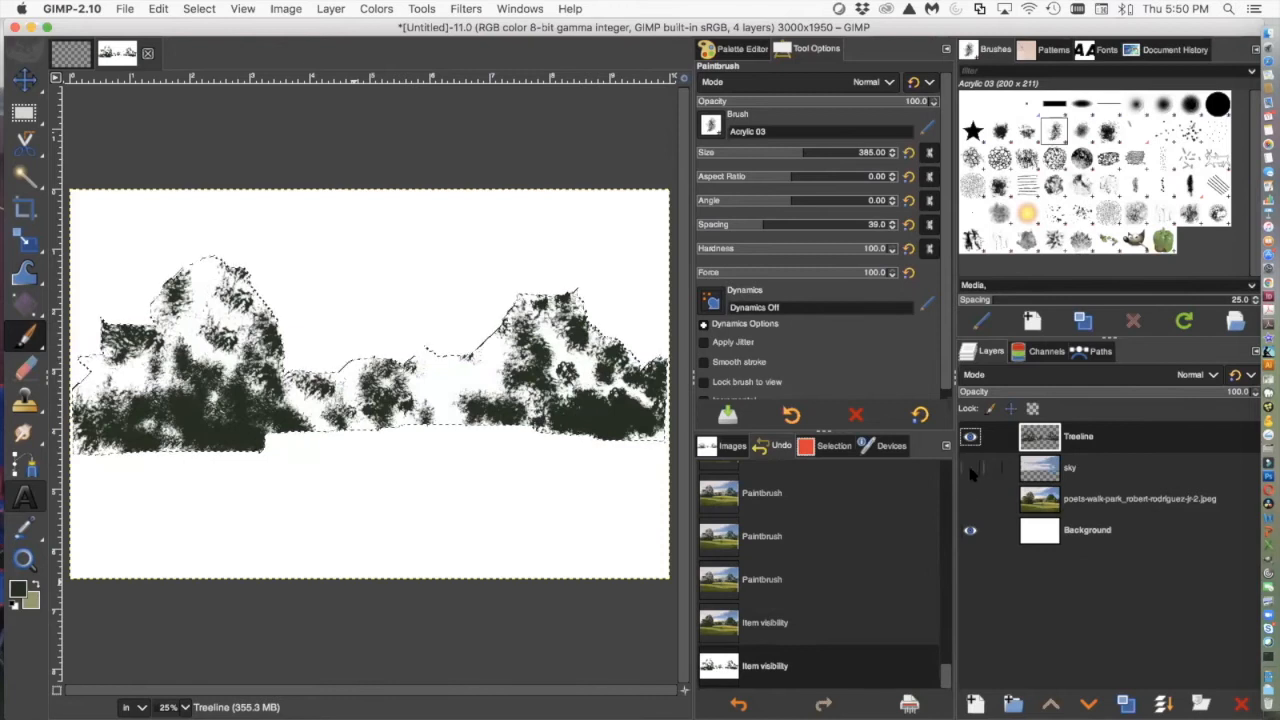
pyautogui.click(969, 468)
pyautogui.click(969, 499)
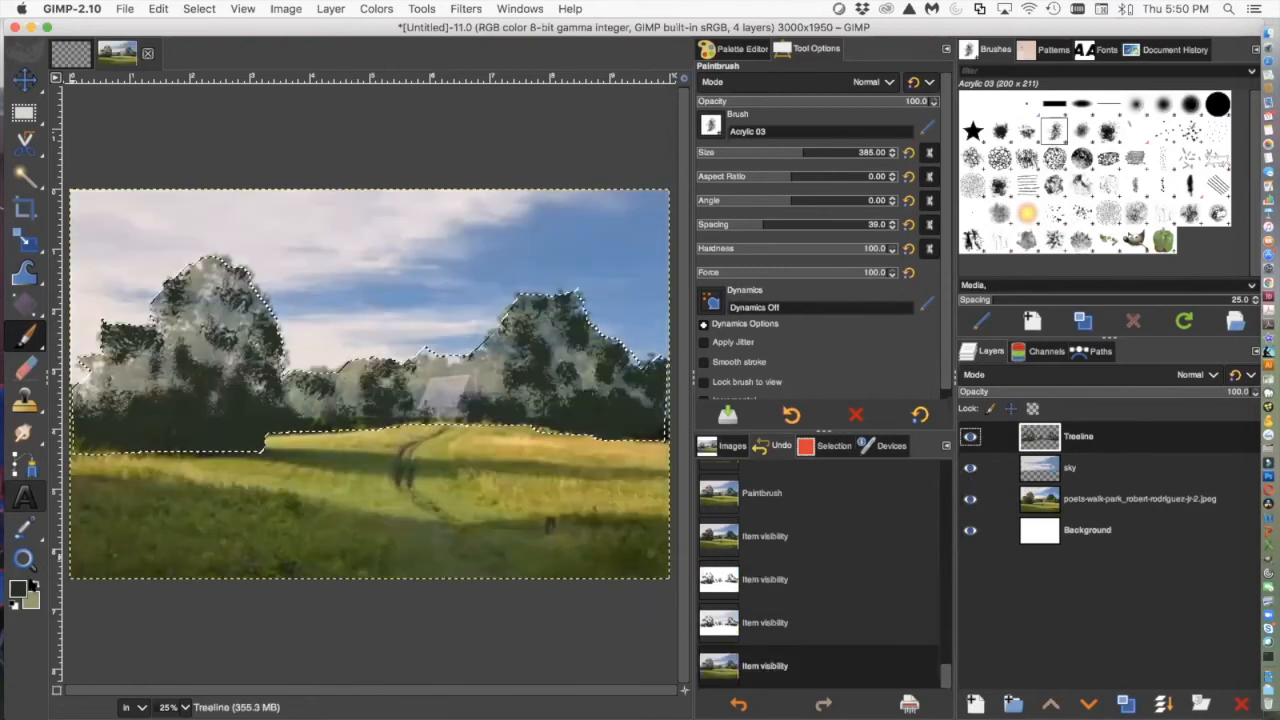
# Make olive green the foreground color, set brush spacing to 13 and size to 113, and dab highlights on the right-hand tree's upper part
pyautogui.click(497, 375)
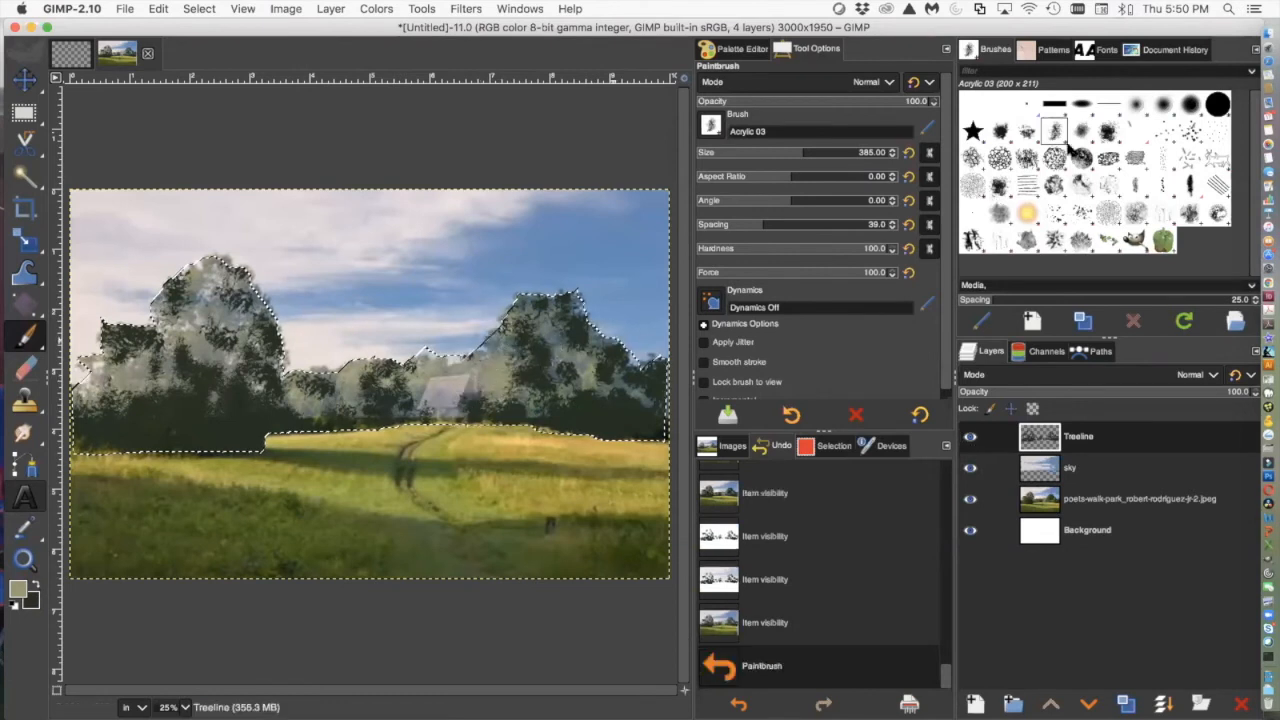
pyautogui.click(728, 226)
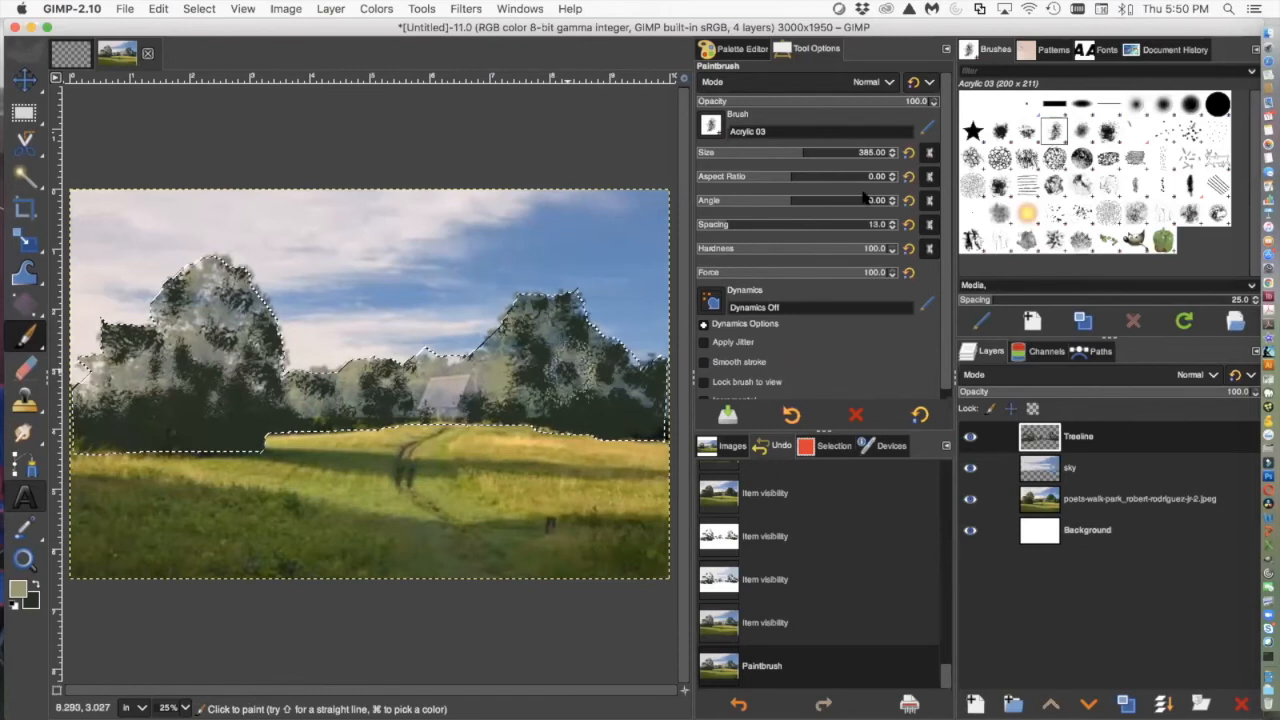
pyautogui.moveTo(755, 158); pyautogui.dragTo(758, 158)
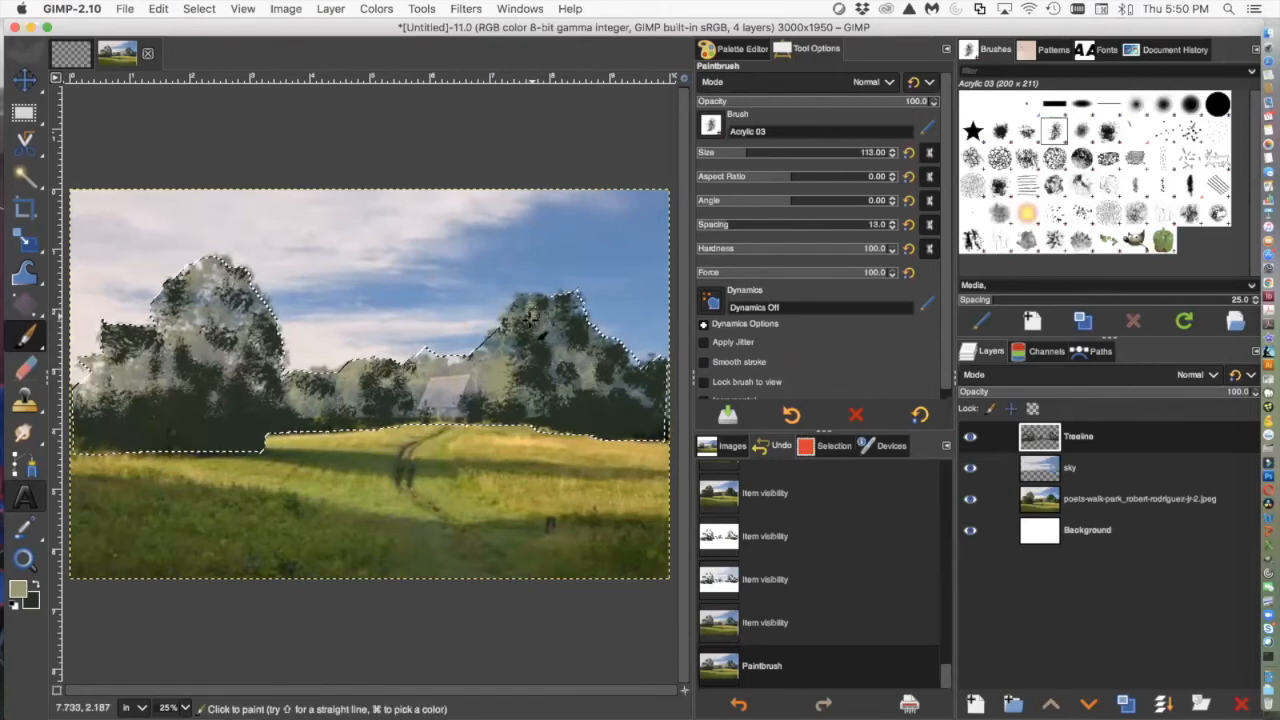
pyautogui.click(534, 318)
pyautogui.click(528, 301)
pyautogui.click(532, 312)
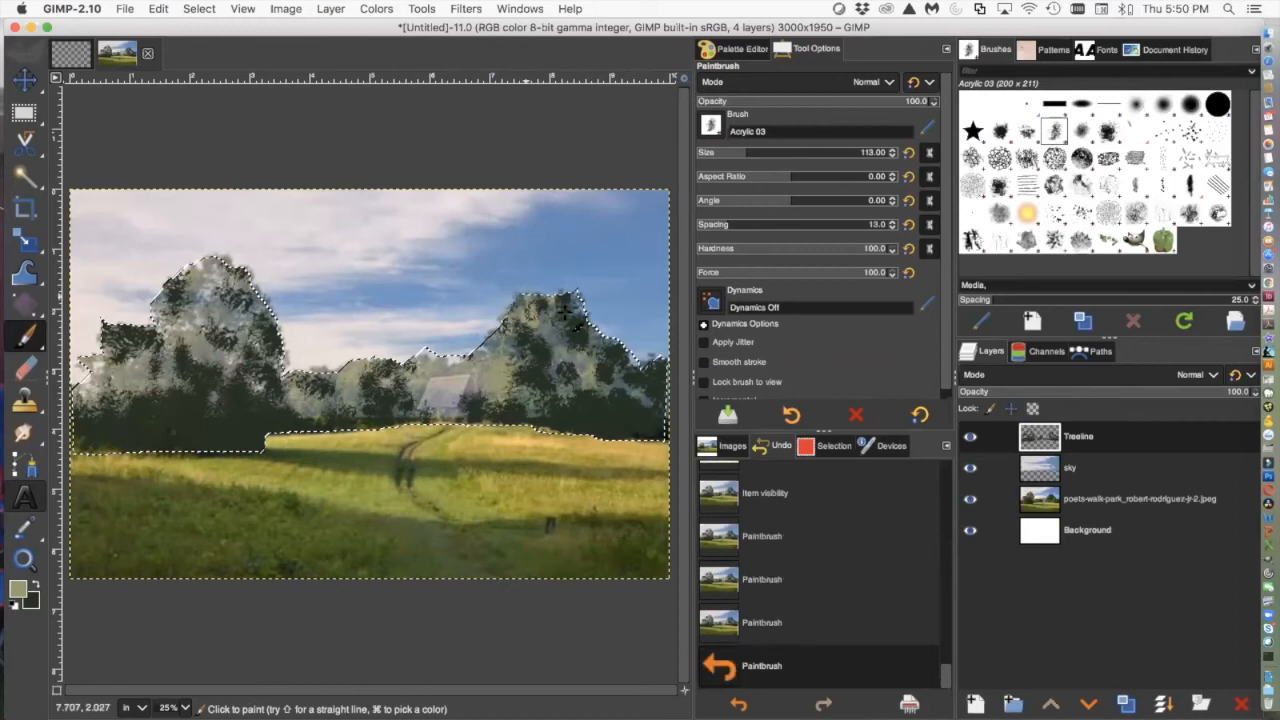
pyautogui.click(553, 338)
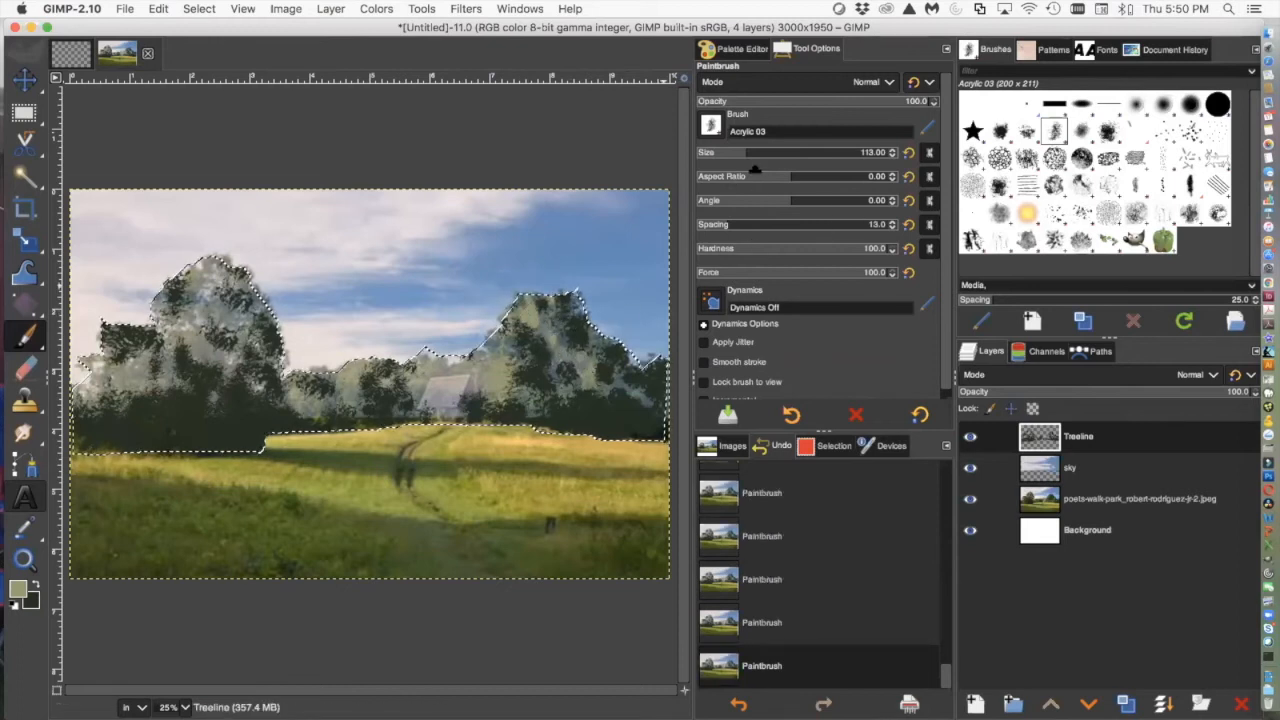
# Set the brush size to 201 and dab olive highlights over the right-hand tree's lower and right parts
pyautogui.moveTo(747, 156); pyautogui.dragTo(767, 156)
pyautogui.click(571, 367)
pyautogui.click(598, 396)
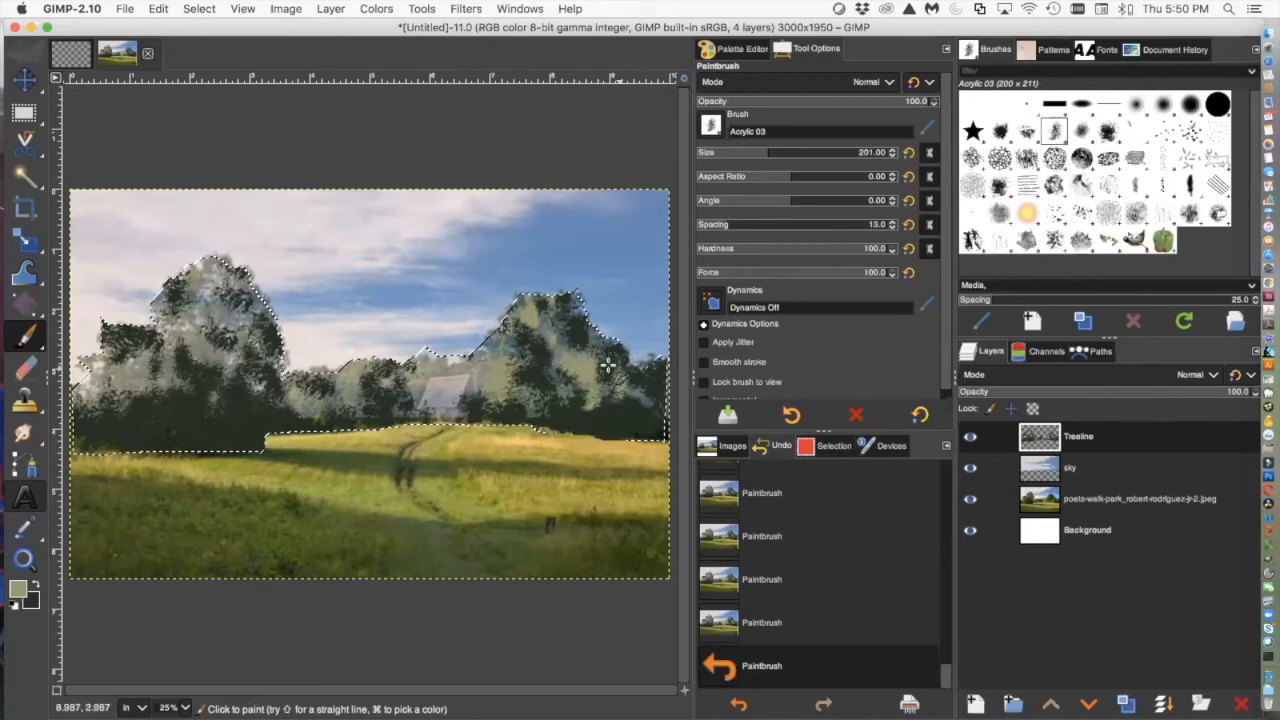
pyautogui.click(636, 418)
pyautogui.click(595, 402)
pyautogui.click(561, 397)
pyautogui.click(556, 352)
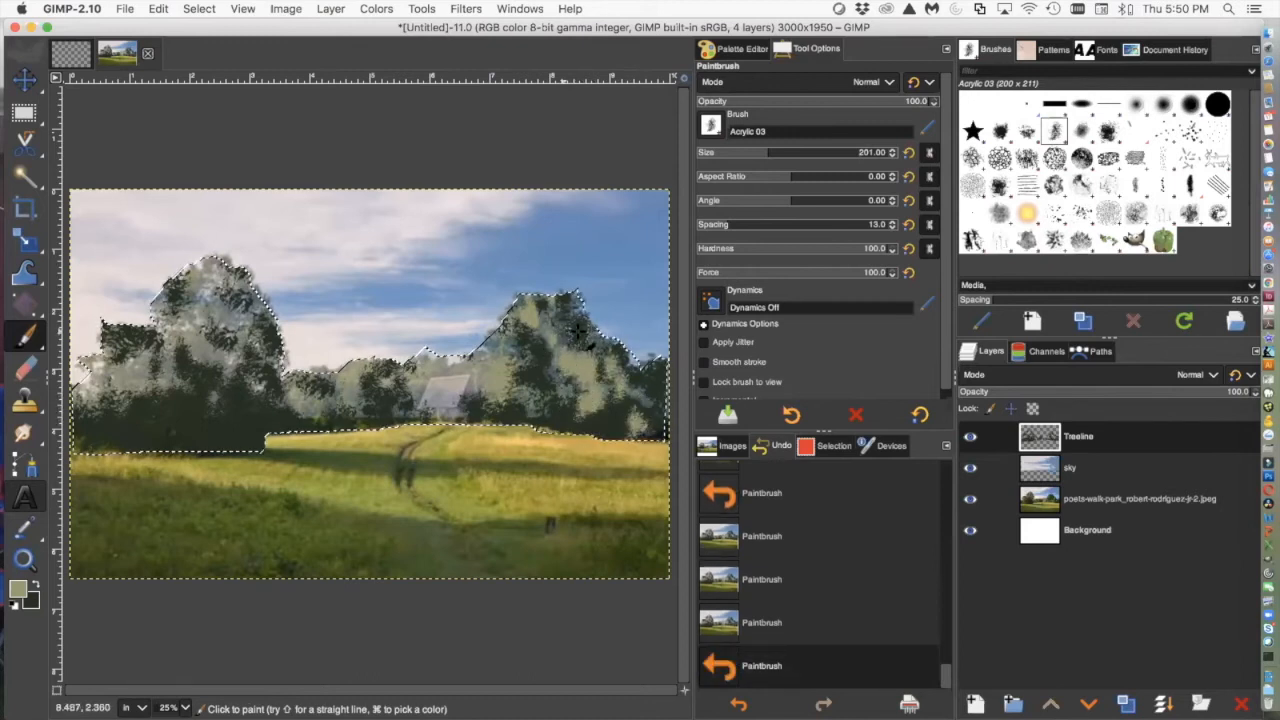
# Add olive highlights to the center and left side of the right-hand tree
pyautogui.click(588, 345)
pyautogui.click(550, 335)
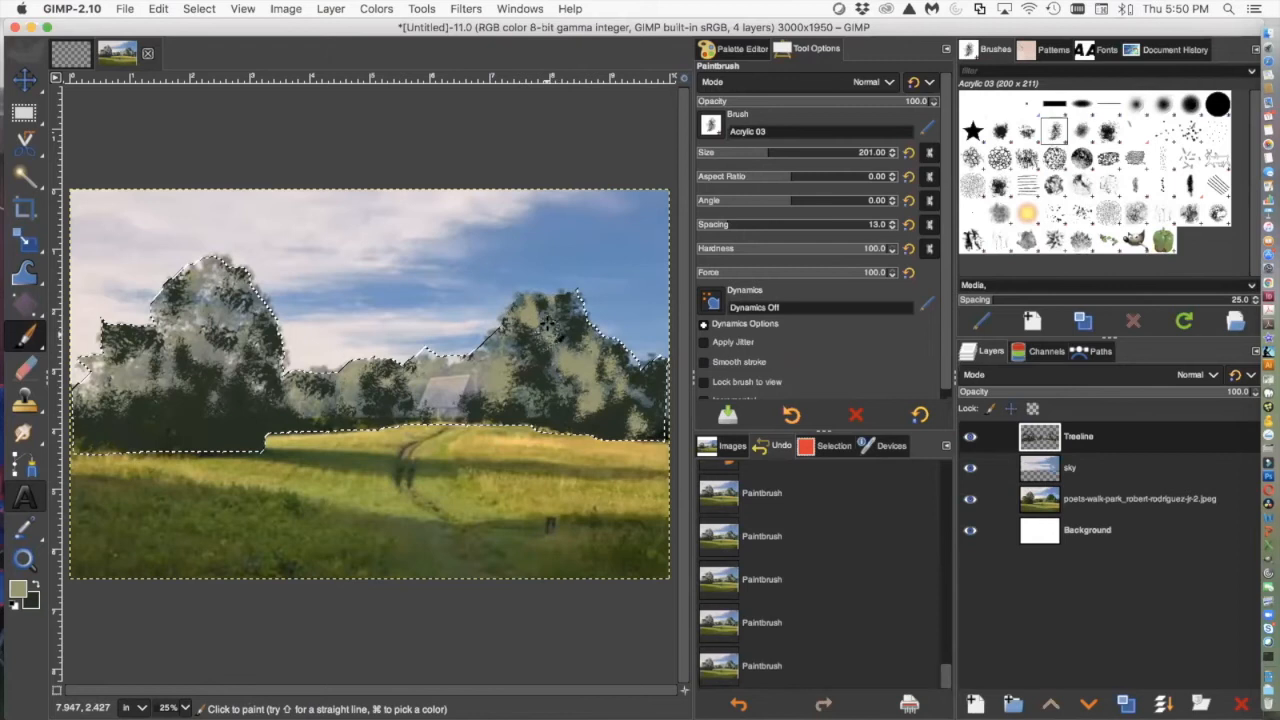
pyautogui.click(486, 343)
pyautogui.click(482, 359)
pyautogui.click(519, 395)
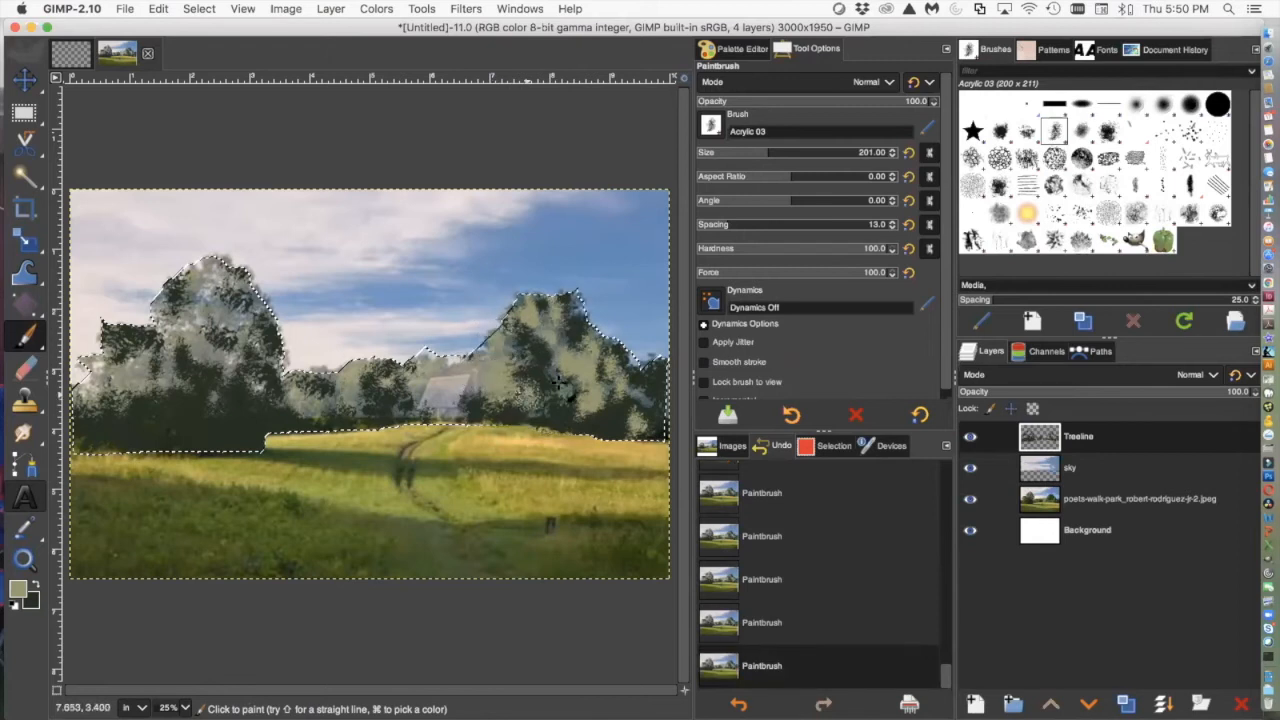
# Dab light olive foliage over the right tree and the low middle trees with the Acrylic 03 brush at size 201
pyautogui.click(557, 384)
pyautogui.click(449, 362)
pyautogui.click(474, 368)
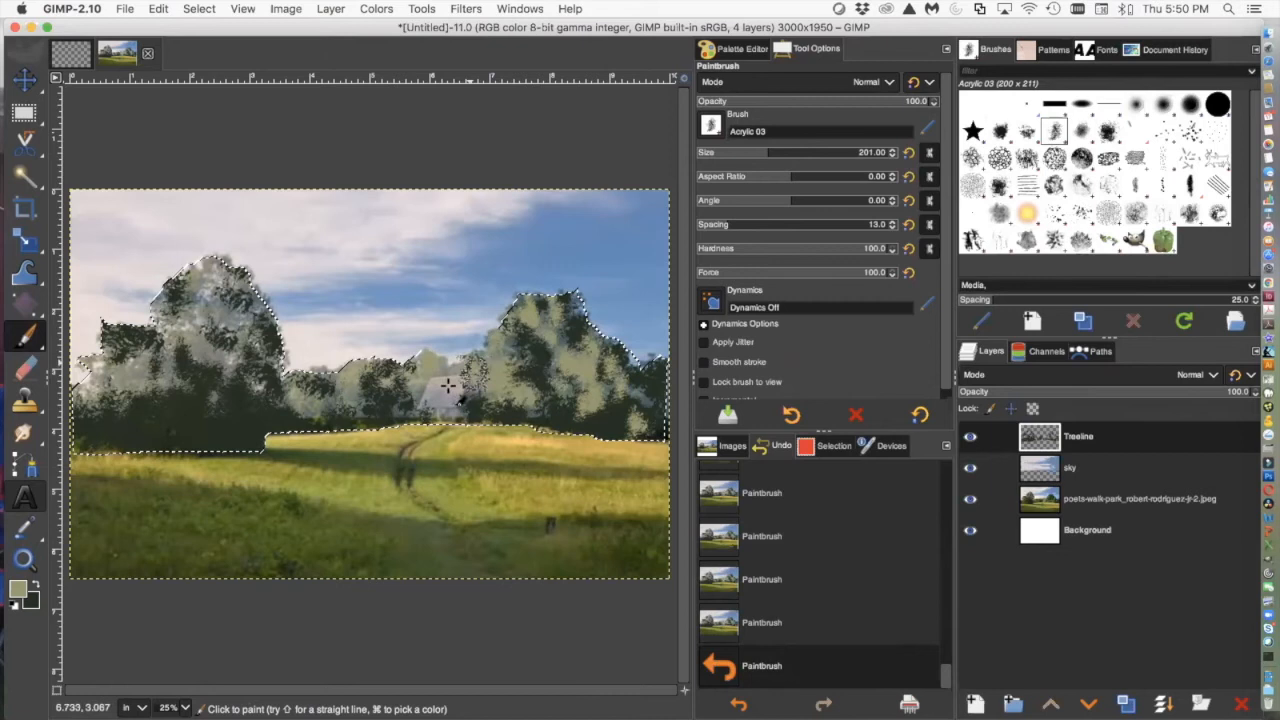
pyautogui.click(415, 397)
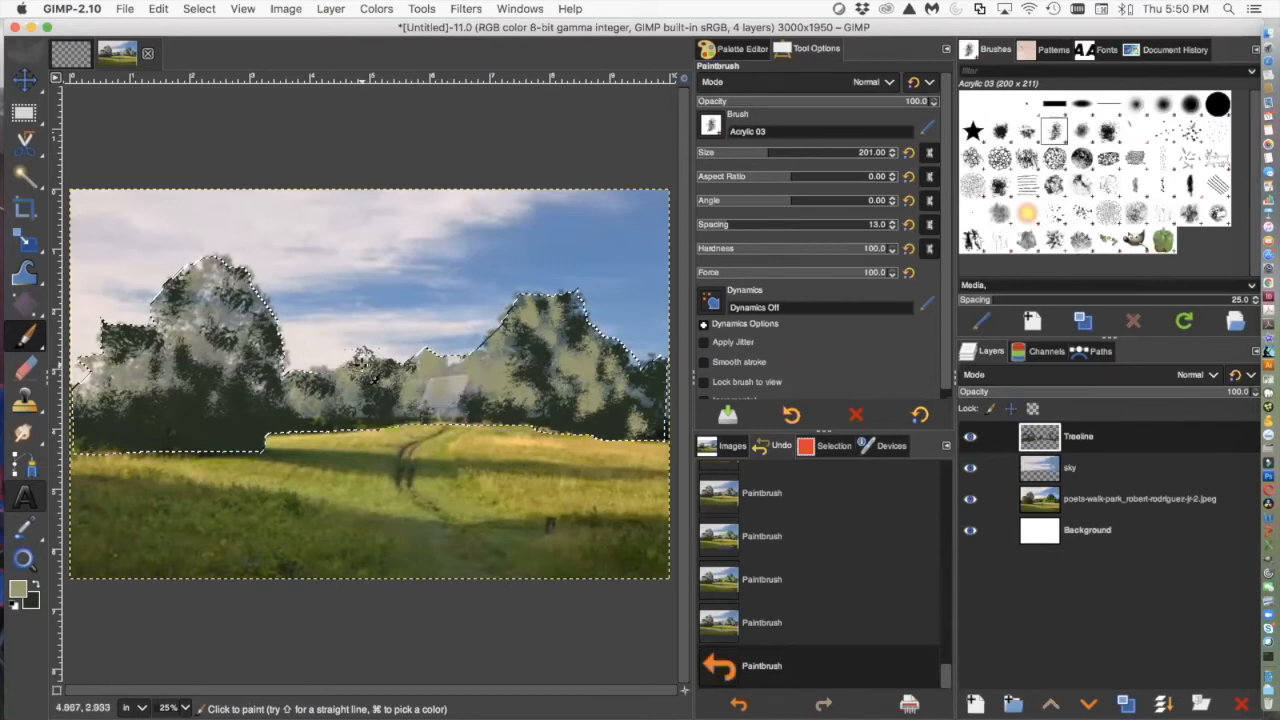
pyautogui.click(318, 404)
pyautogui.click(293, 392)
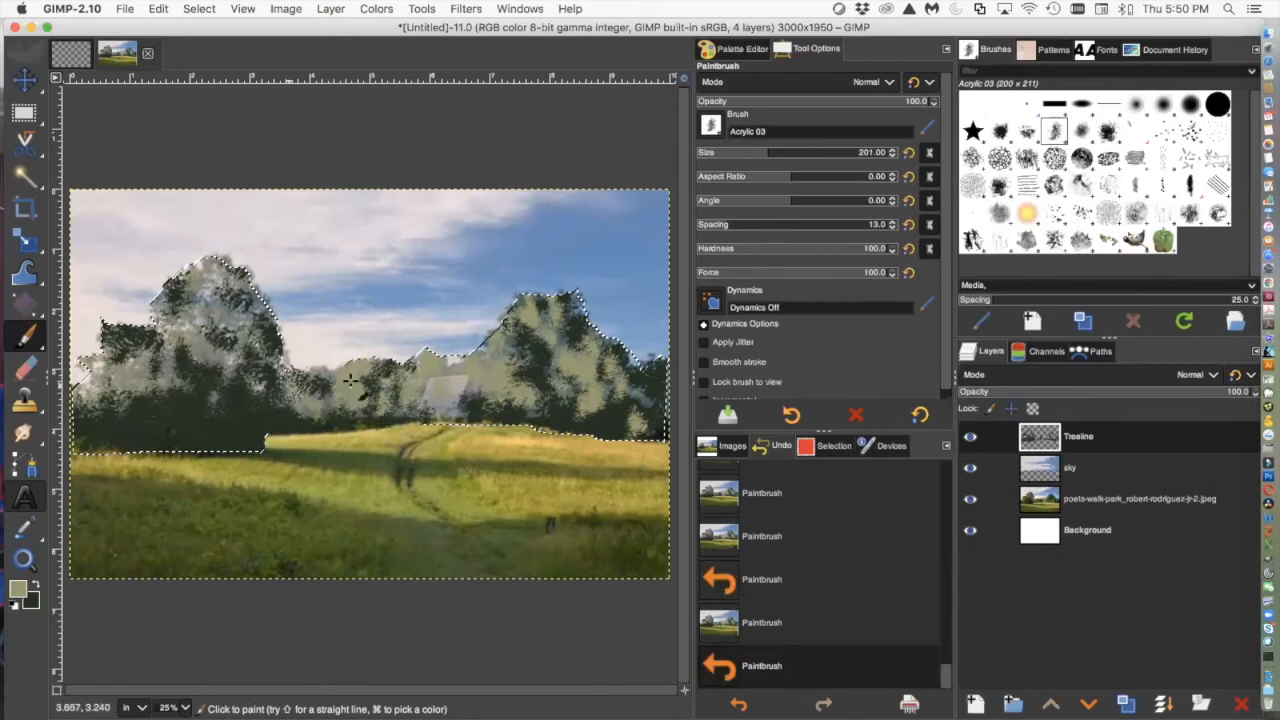
pyautogui.click(397, 388)
pyautogui.click(332, 378)
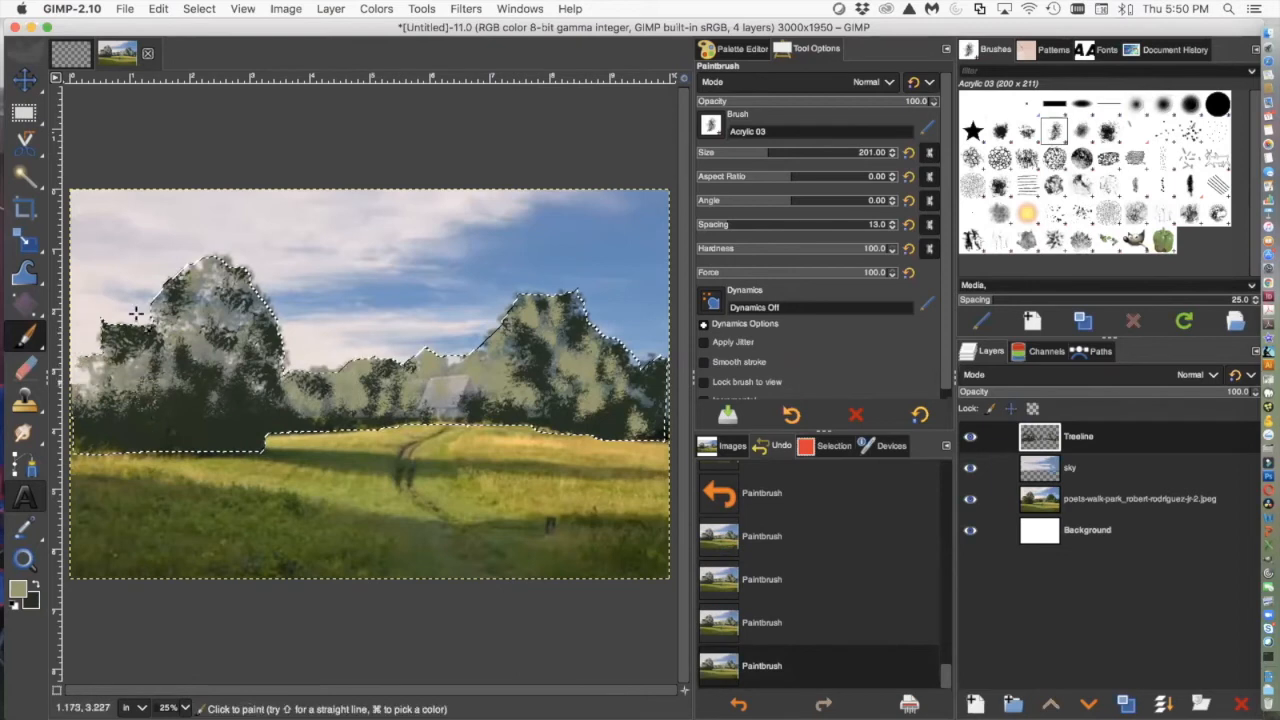
# Dab light olive highlights over the crown and body of the tall left tree
pyautogui.click(198, 268)
pyautogui.click(226, 276)
pyautogui.click(206, 304)
pyautogui.click(236, 327)
pyautogui.click(213, 356)
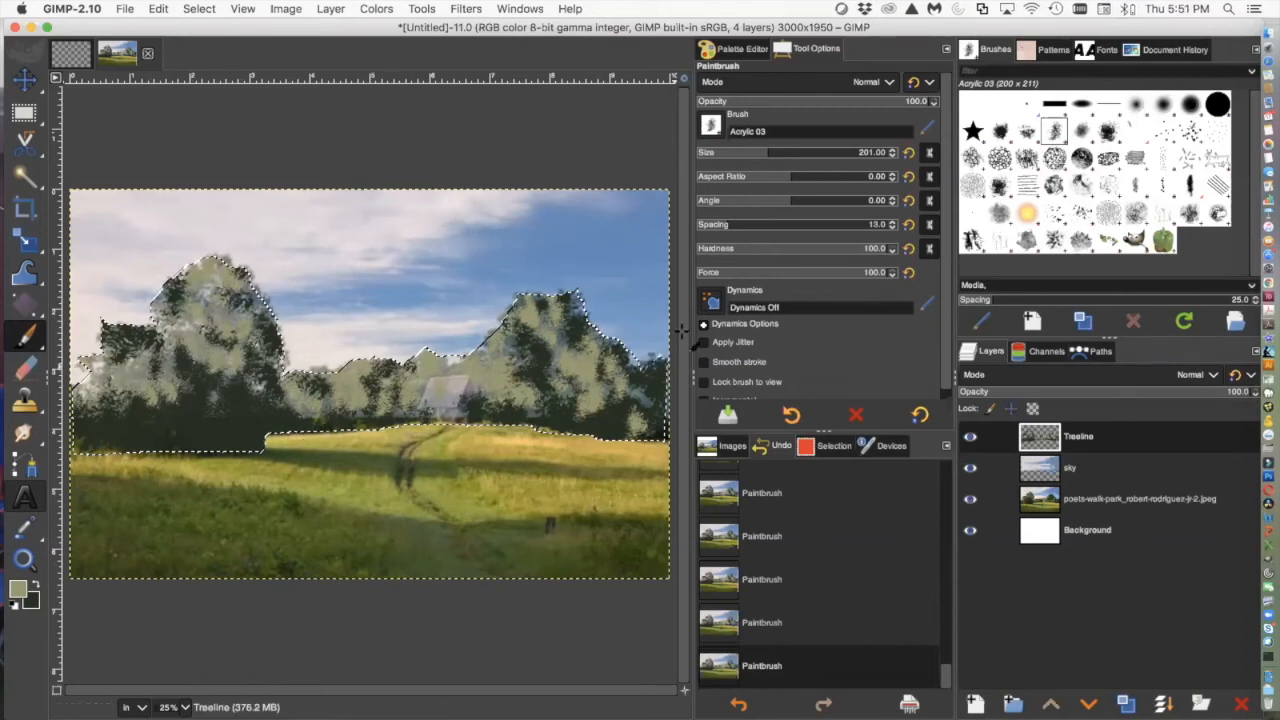
# Enlarge the paintbrush to 362 and paint light olive foliage on the low trees at the far left of the treeline
pyautogui.moveTo(775, 155); pyautogui.dragTo(800, 153)
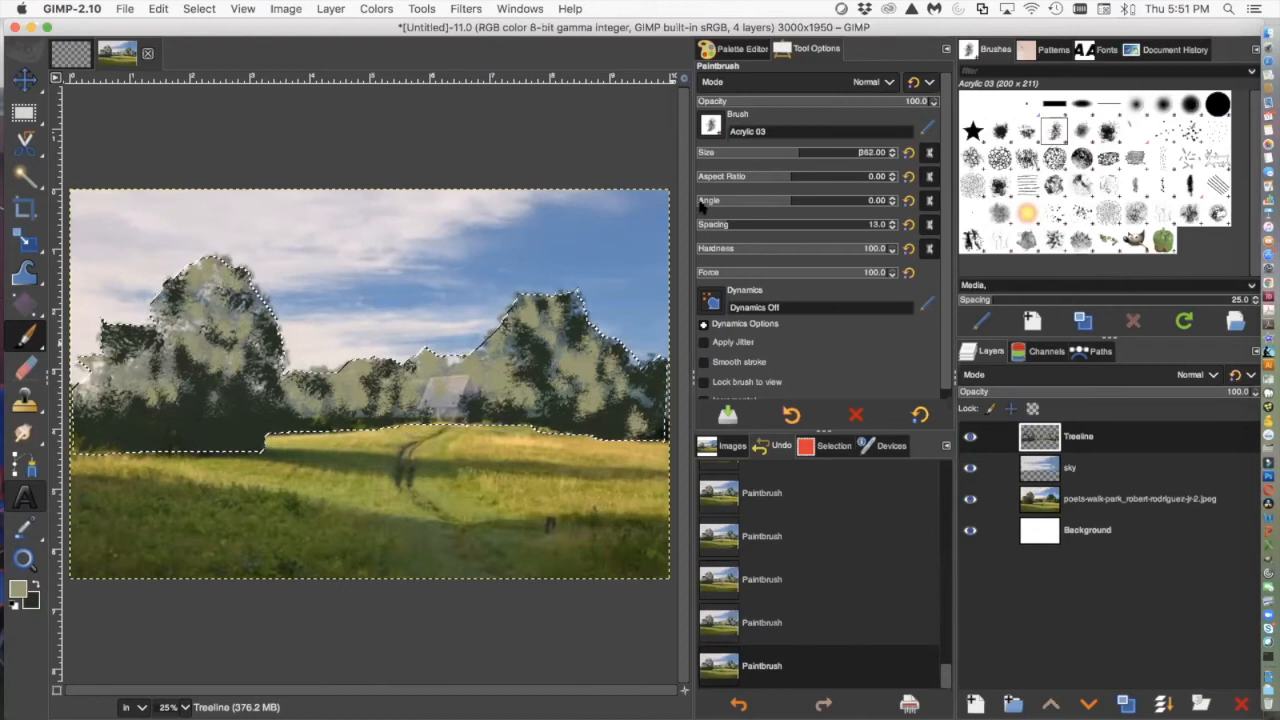
pyautogui.click(125, 391)
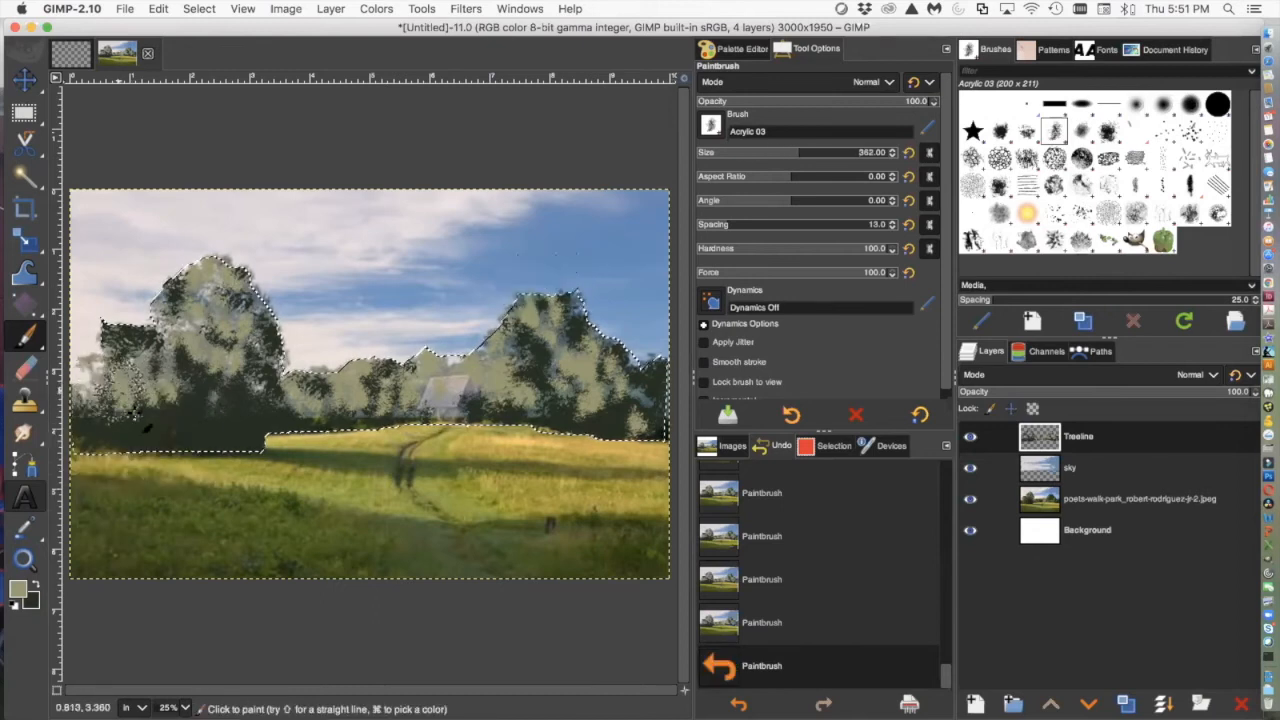
pyautogui.click(143, 420)
pyautogui.click(103, 340)
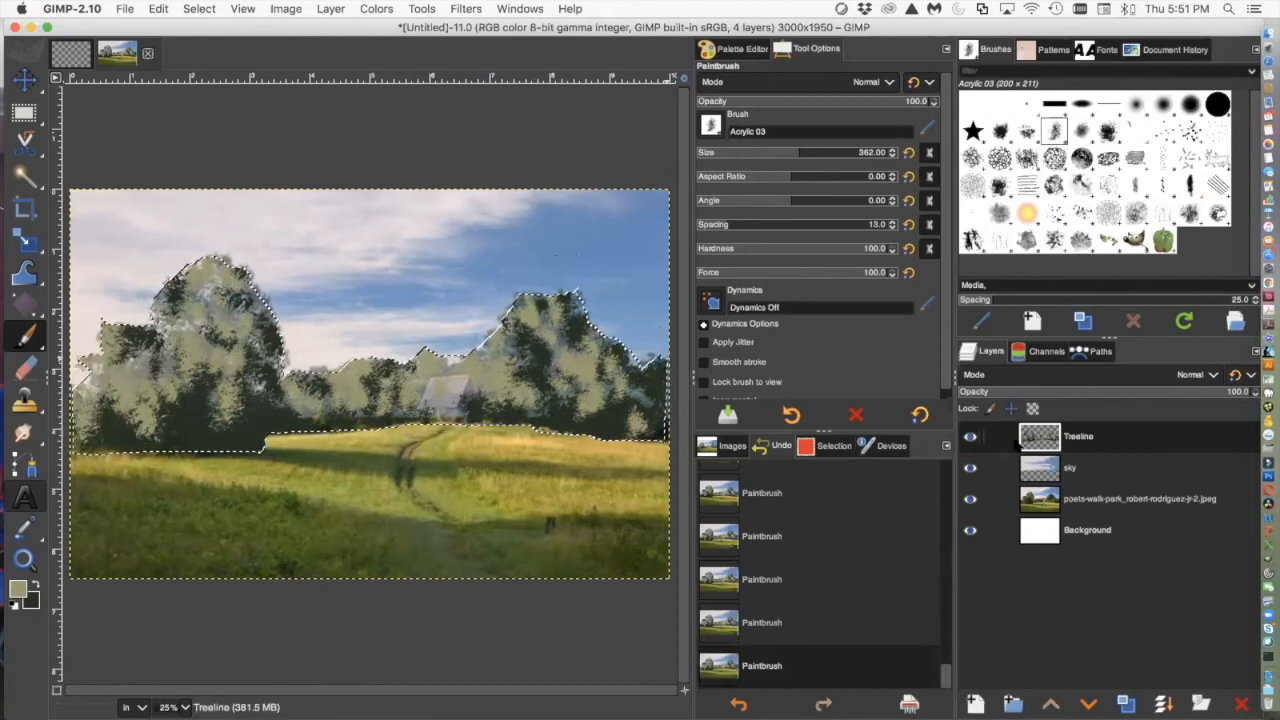
# Hide the sky and photo layers, keeping the Treeline layer visible over the white Background
pyautogui.click(970, 468)
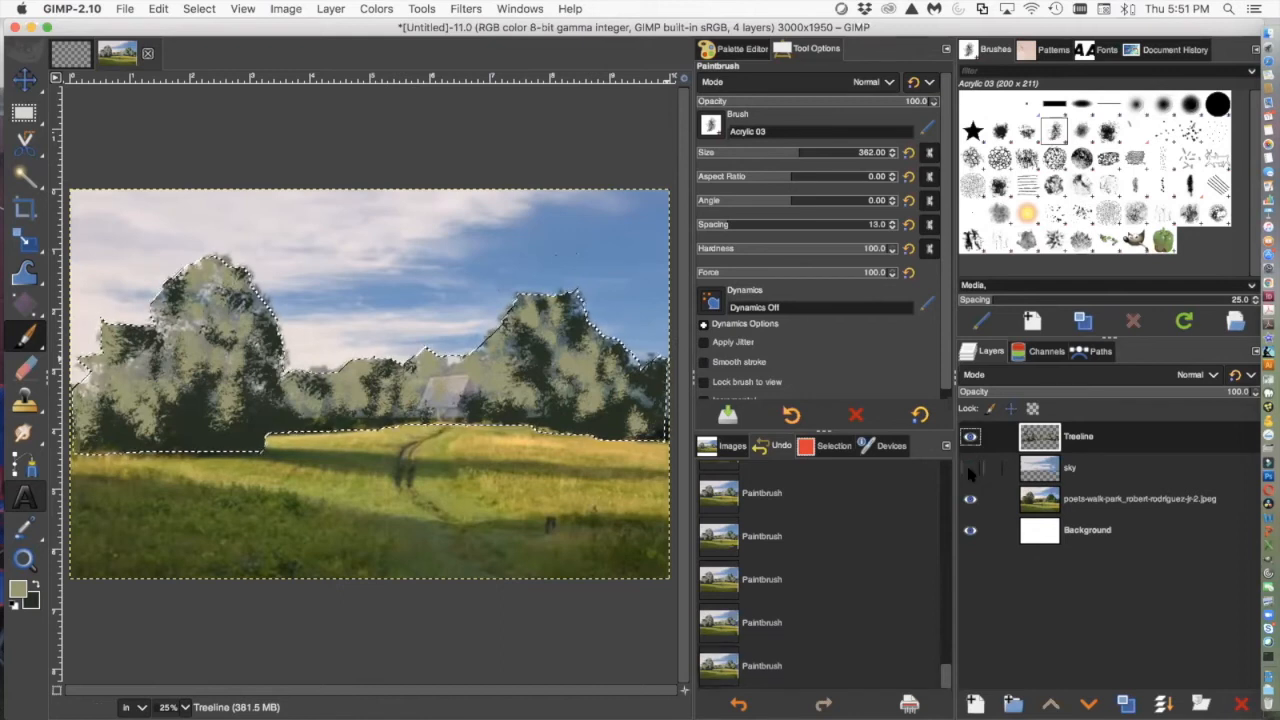
pyautogui.click(970, 499)
pyautogui.click(970, 530)
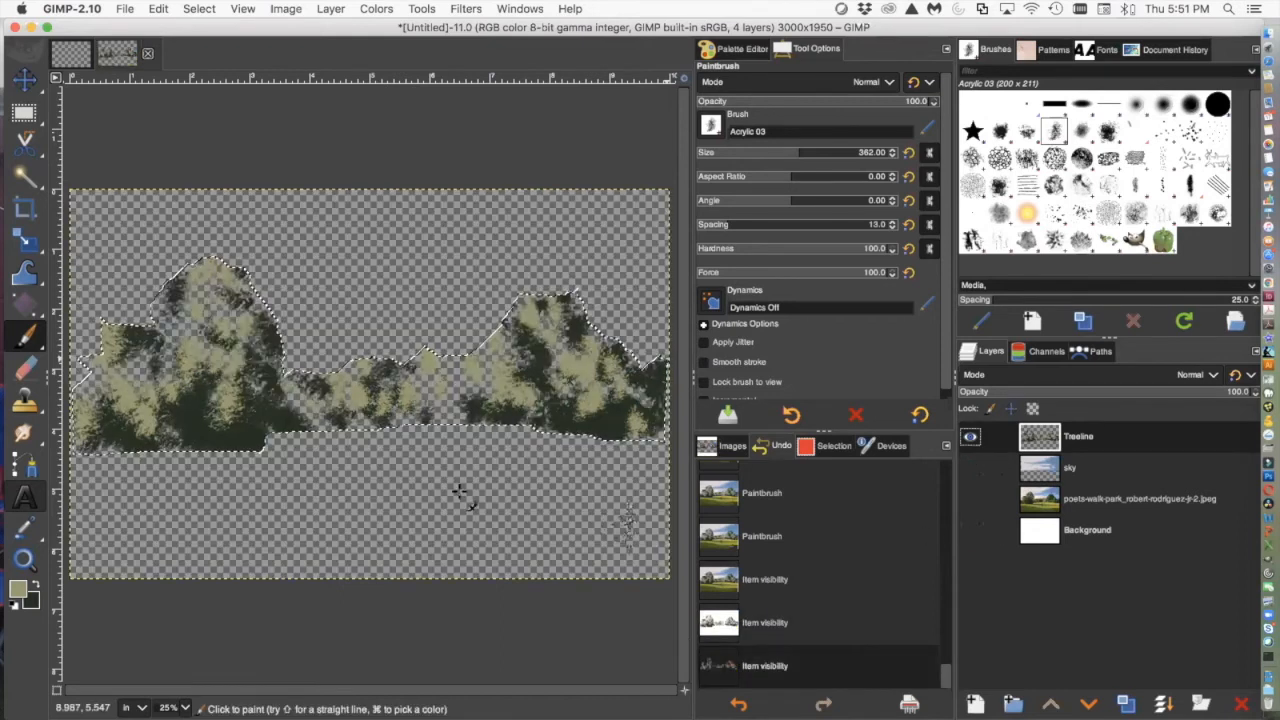
pyautogui.click(969, 531)
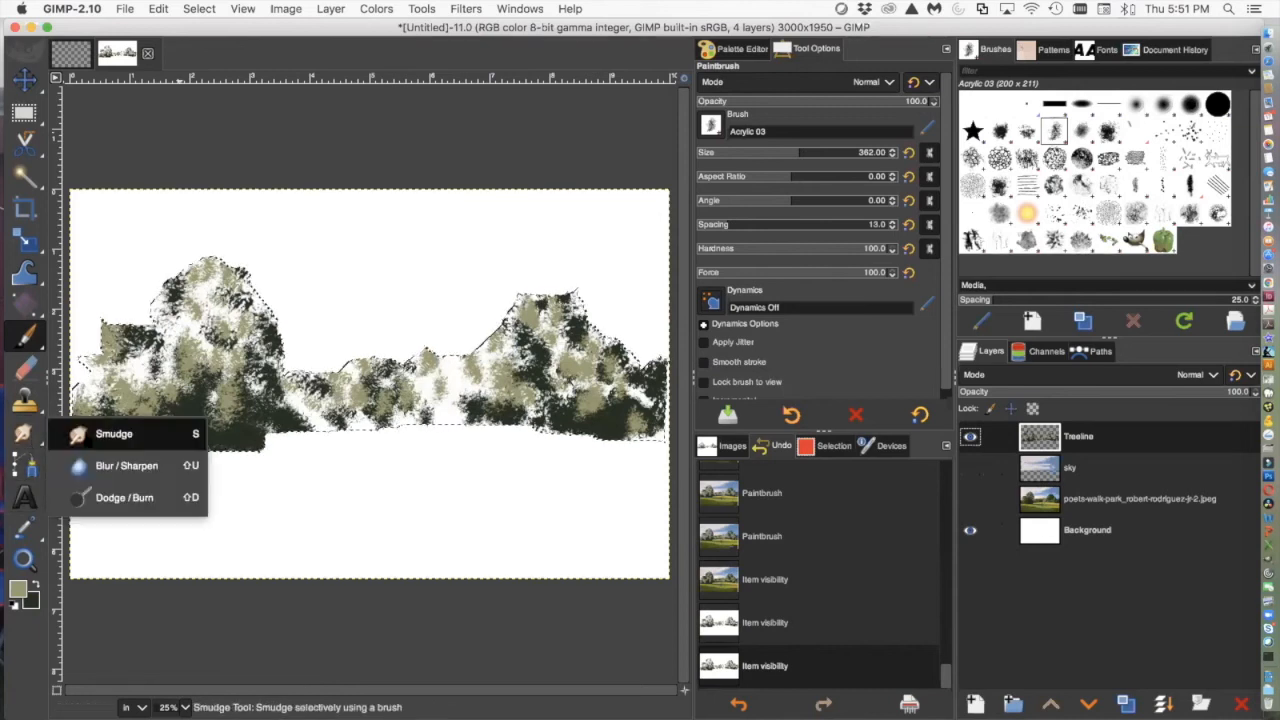
# Smudge the right tree's foliage with Acrylic 03, then with the 2. Hardness 075 brush
pyautogui.click(23, 433)
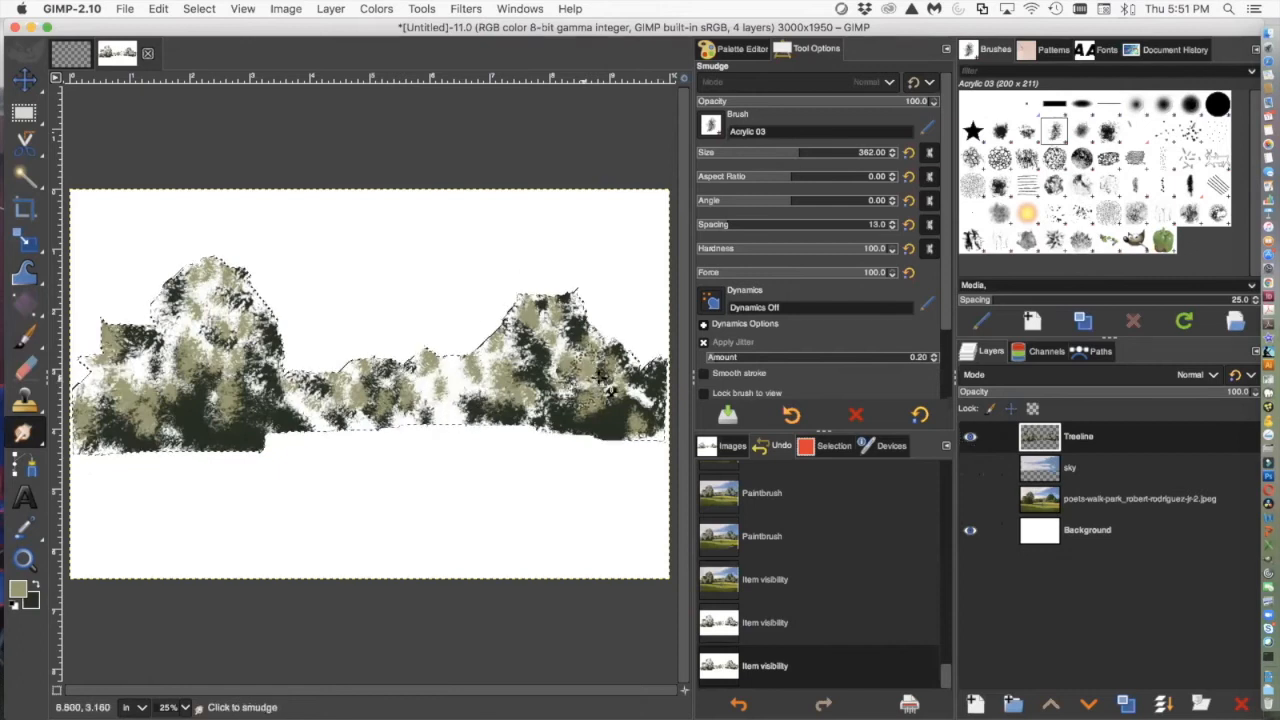
pyautogui.moveTo(540, 350); pyautogui.dragTo(562, 362)
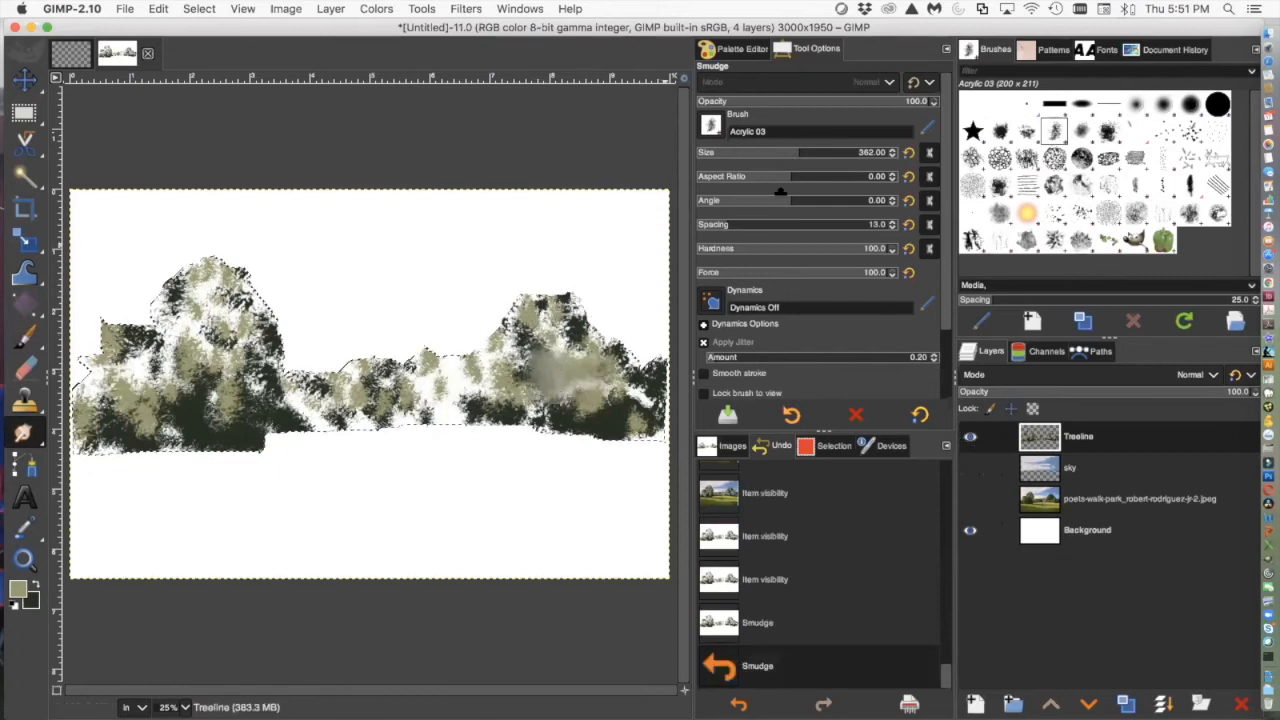
pyautogui.click(1190, 104)
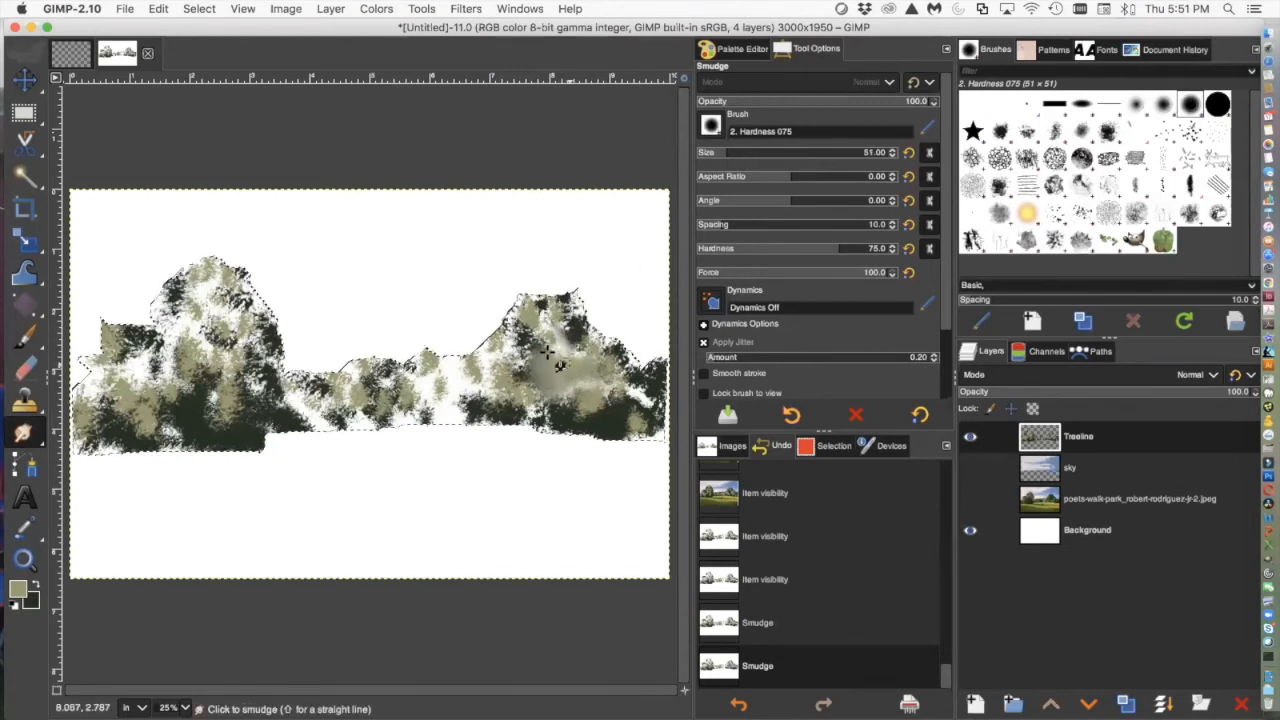
pyautogui.moveTo(547, 352); pyautogui.dragTo(566, 352)
# Set the smudge brush size to 246 and blend the light and dark foliage of the right tree
pyautogui.moveTo(727, 153); pyautogui.dragTo(780, 153)
pyautogui.moveTo(623, 398); pyautogui.dragTo(580, 387)
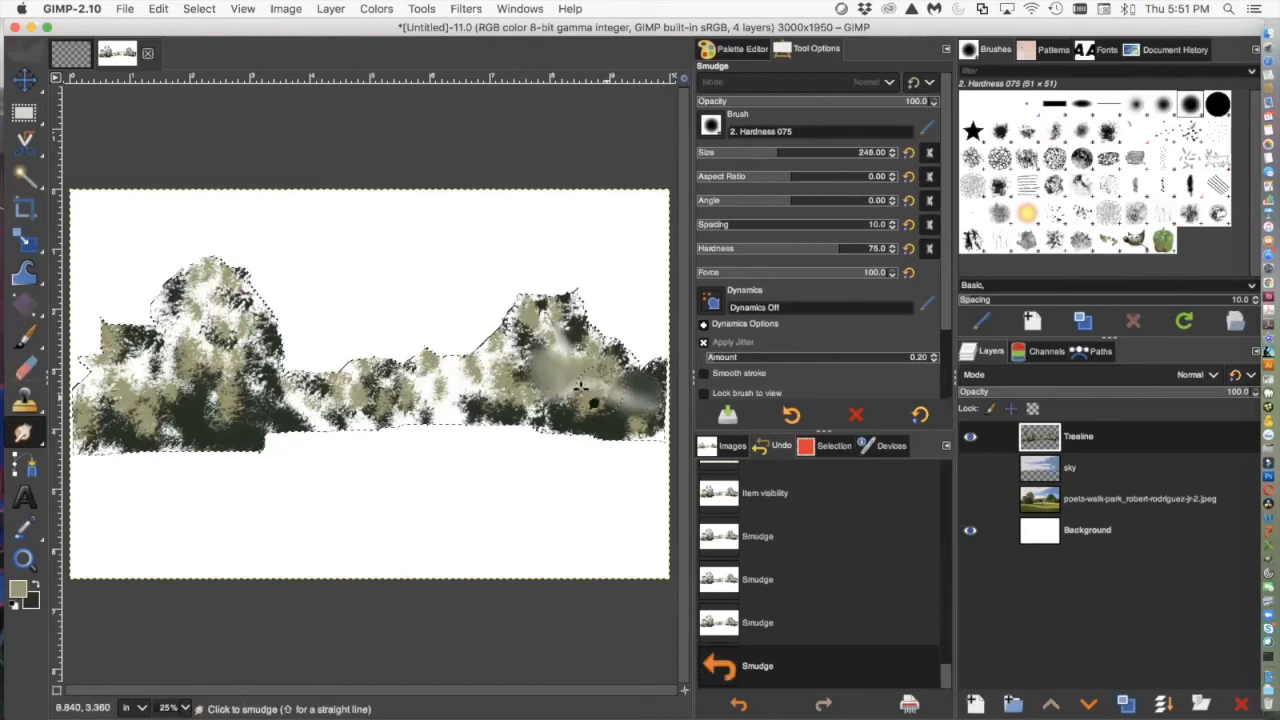
pyautogui.moveTo(518, 345); pyautogui.dragTo(522, 364)
pyautogui.moveTo(574, 332)
pyautogui.mouseDown()
pyautogui.moveTo(553, 357)
pyautogui.moveTo(536, 325)
pyautogui.moveTo(534, 362)
pyautogui.mouseUp()
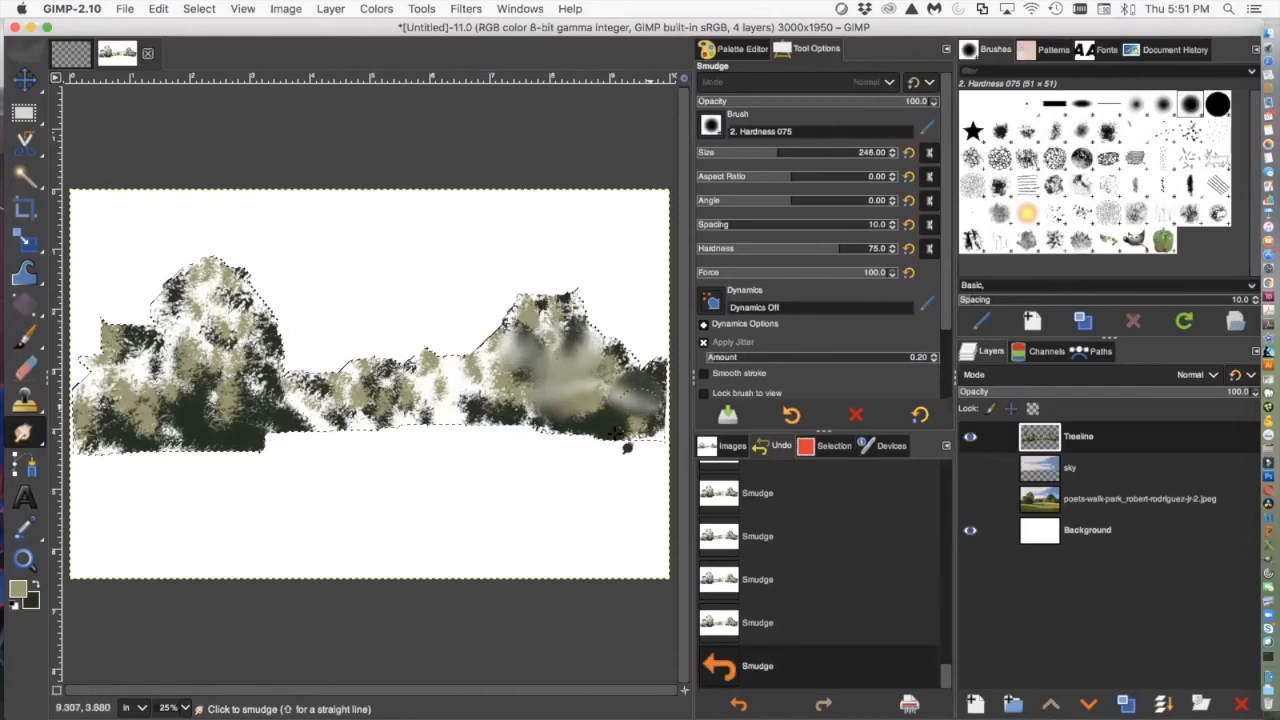
pyautogui.moveTo(483, 397); pyautogui.dragTo(451, 378)
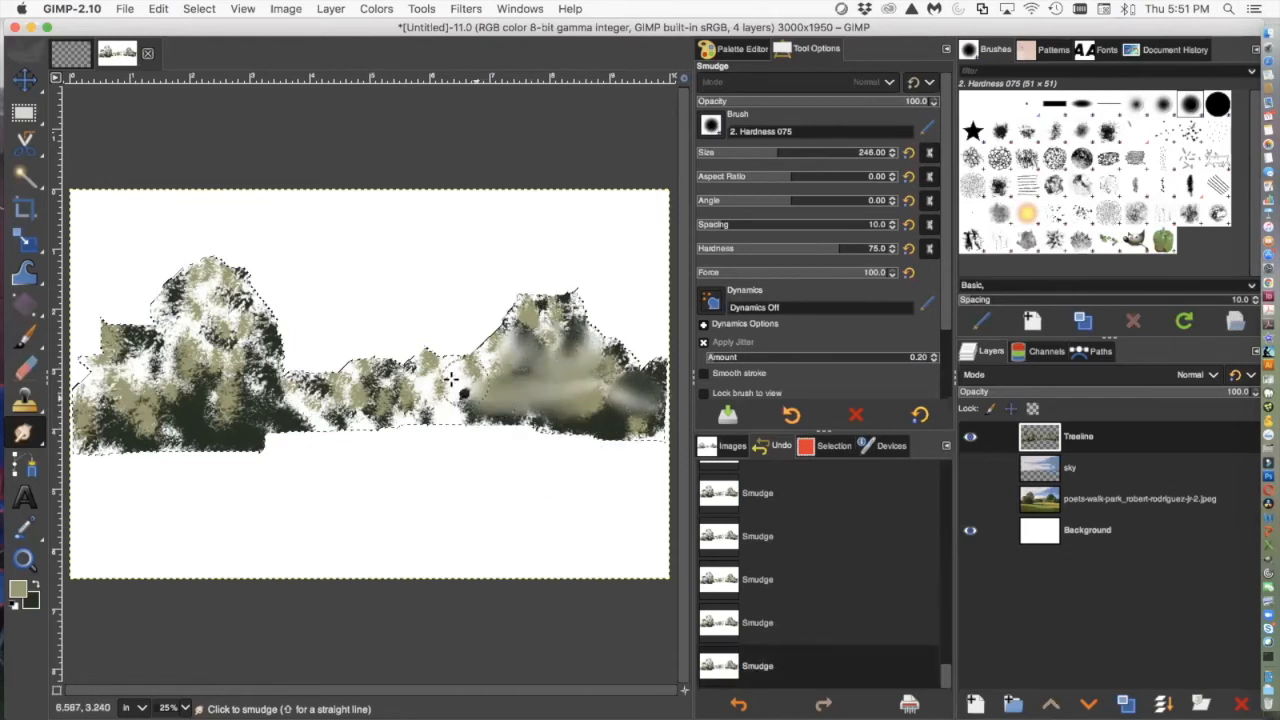
# Smudge the left trees and the low middle trees to soften their paint texture
pyautogui.moveTo(227, 359)
pyautogui.mouseDown()
pyautogui.moveTo(126, 365)
pyautogui.moveTo(139, 366)
pyautogui.moveTo(145, 343)
pyautogui.mouseUp()
pyautogui.moveTo(187, 420); pyautogui.dragTo(157, 408)
pyautogui.moveTo(462, 380); pyautogui.dragTo(431, 383)
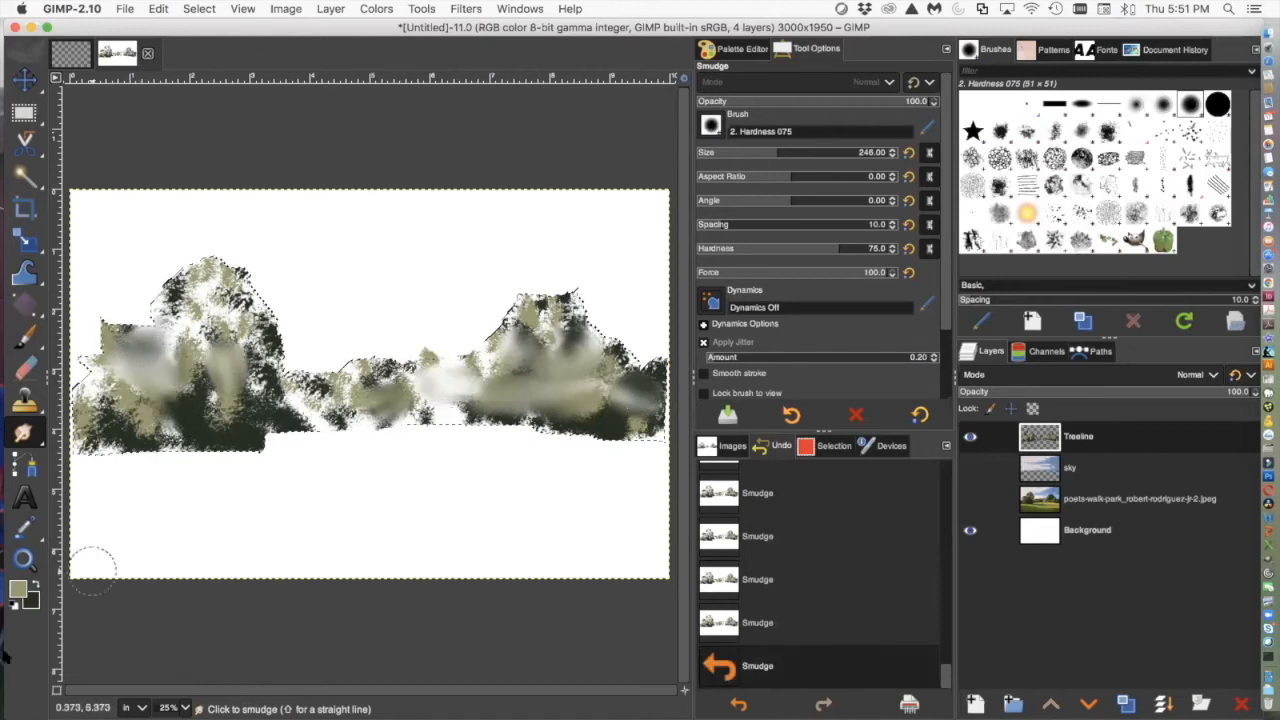
# Change the foreground colour to a slightly yellower olive green and smudge more of the left tree
pyautogui.click(18, 588)
pyautogui.moveTo(48, 119); pyautogui.dragTo(76, 118)
pyautogui.click(289, 265)
pyautogui.moveTo(218, 348); pyautogui.dragTo(178, 352)
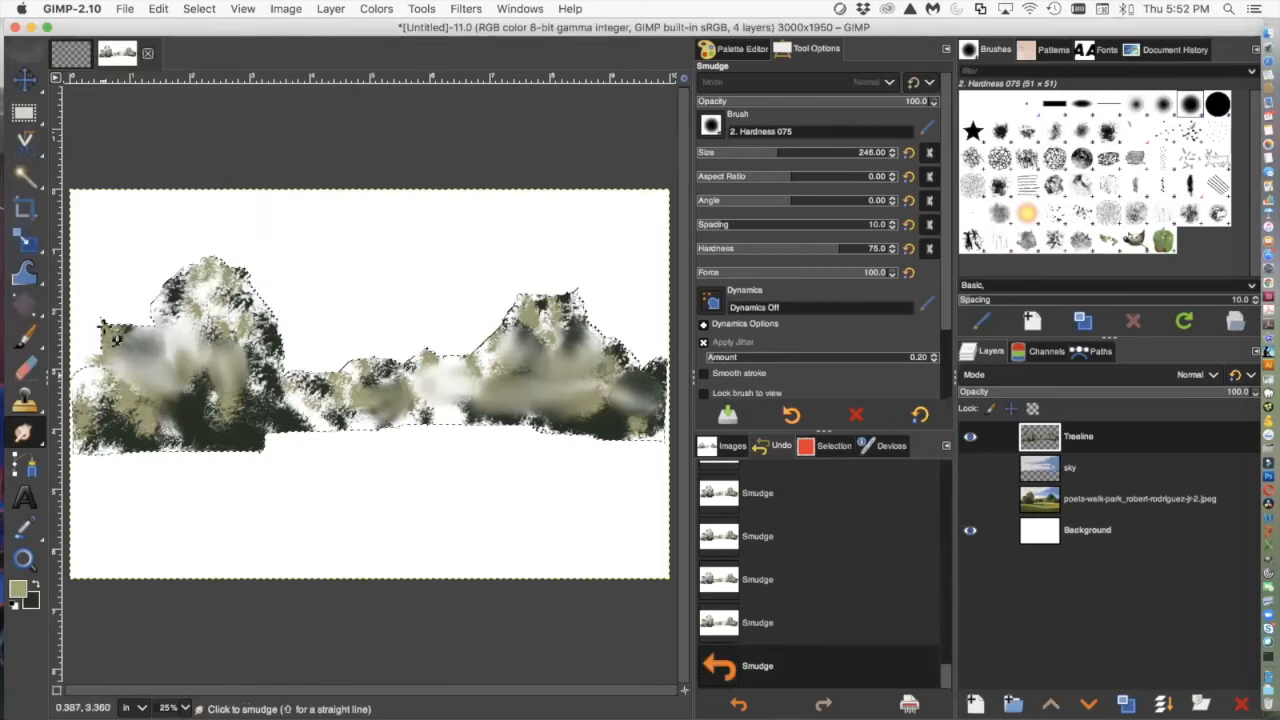
# Paint olive green leaf clusters across the whole treeline using the Paintbrush with Vegetation 02 at size 170
pyautogui.click(25, 337)
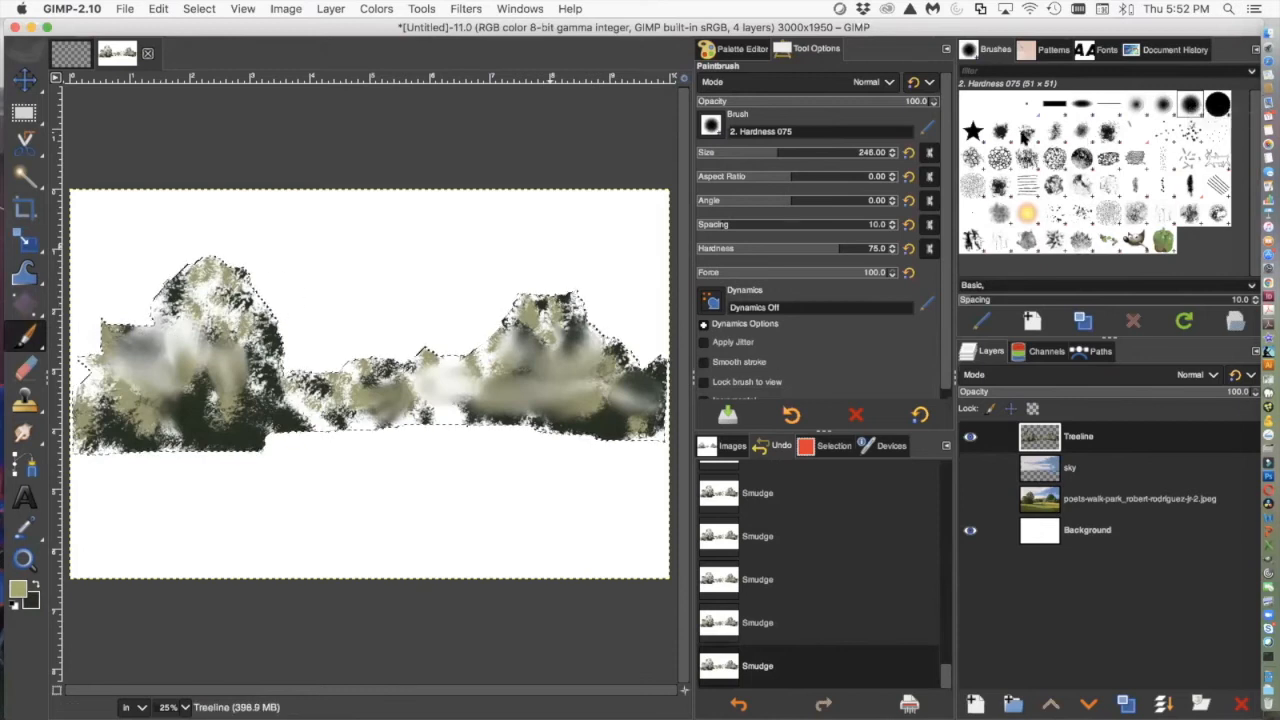
pyautogui.click(1081, 240)
pyautogui.moveTo(264, 304)
pyautogui.mouseDown()
pyautogui.moveTo(159, 311)
pyautogui.moveTo(207, 315)
pyautogui.moveTo(165, 400)
pyautogui.moveTo(145, 297)
pyautogui.moveTo(185, 336)
pyautogui.mouseUp()
pyautogui.click(271, 394)
pyautogui.click(321, 388)
pyautogui.click(370, 378)
pyautogui.click(490, 375)
pyautogui.click(537, 313)
pyautogui.click(602, 358)
pyautogui.click(643, 369)
pyautogui.click(345, 401)
pyautogui.click(272, 414)
pyautogui.click(307, 409)
pyautogui.click(117, 394)
pyautogui.click(97, 386)
pyautogui.click(92, 406)
pyautogui.click(82, 430)
pyautogui.click(85, 376)
pyautogui.click(186, 303)
pyautogui.click(227, 318)
pyautogui.click(255, 314)
pyautogui.click(505, 400)
pyautogui.click(462, 393)
pyautogui.click(440, 384)
pyautogui.click(430, 374)
pyautogui.click(432, 381)
pyautogui.click(422, 398)
pyautogui.click(425, 410)
pyautogui.click(392, 411)
pyautogui.click(322, 418)
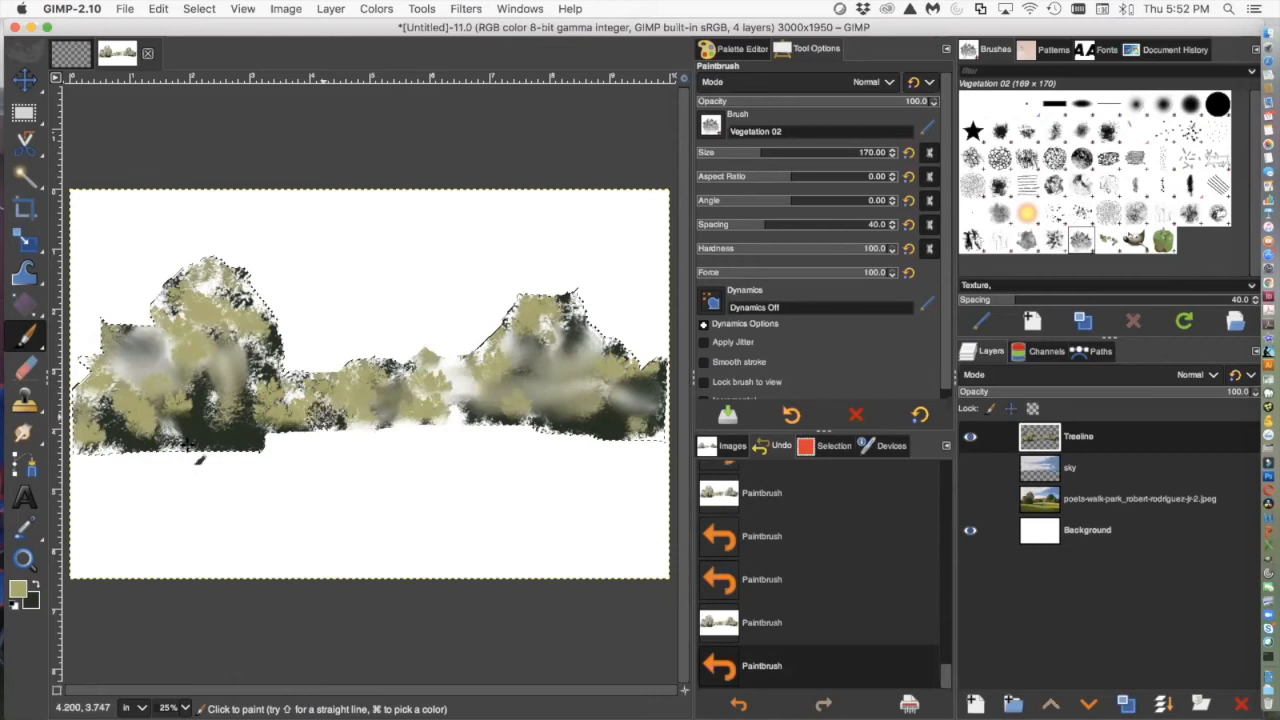
# Swap to the dark green colour and dab Vegetation 02 shadow clusters over the right, middle and left trees
pyautogui.click(36, 584)
pyautogui.click(487, 410)
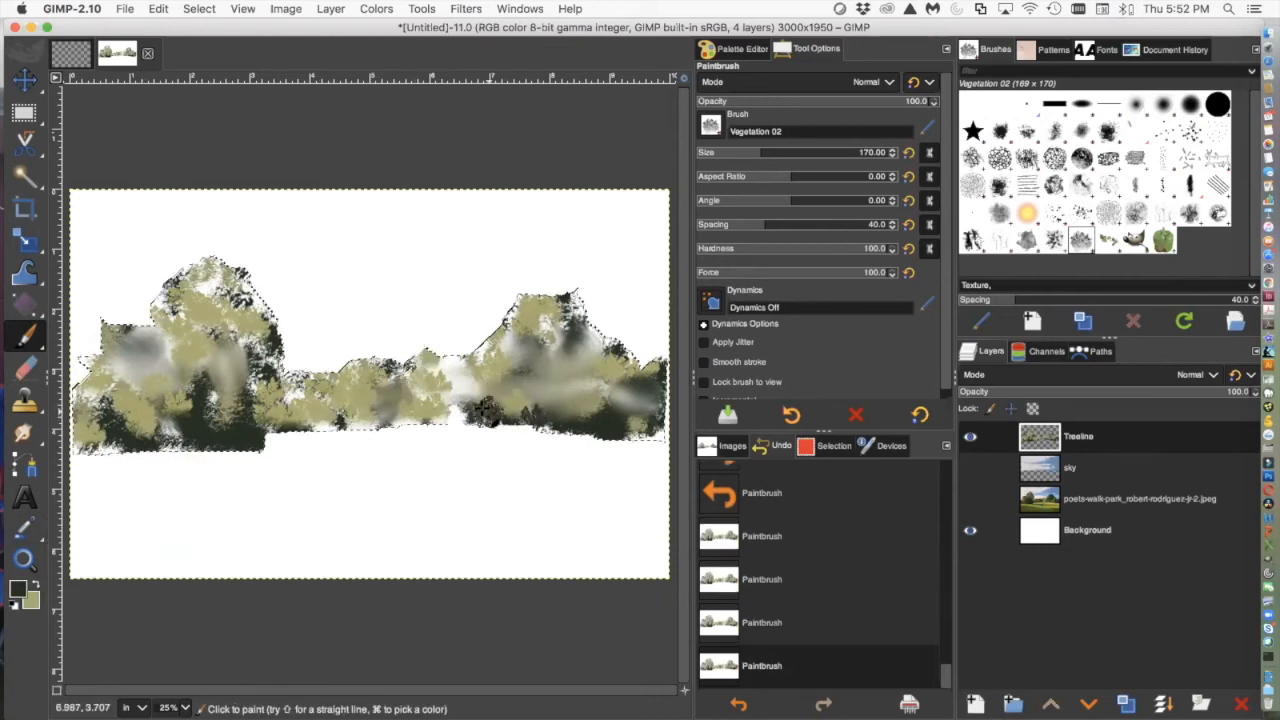
pyautogui.click(453, 400)
pyautogui.click(432, 411)
pyautogui.click(487, 380)
pyautogui.click(609, 385)
pyautogui.click(630, 400)
pyautogui.click(622, 376)
pyautogui.click(592, 420)
pyautogui.click(586, 381)
pyautogui.click(573, 366)
pyautogui.click(560, 378)
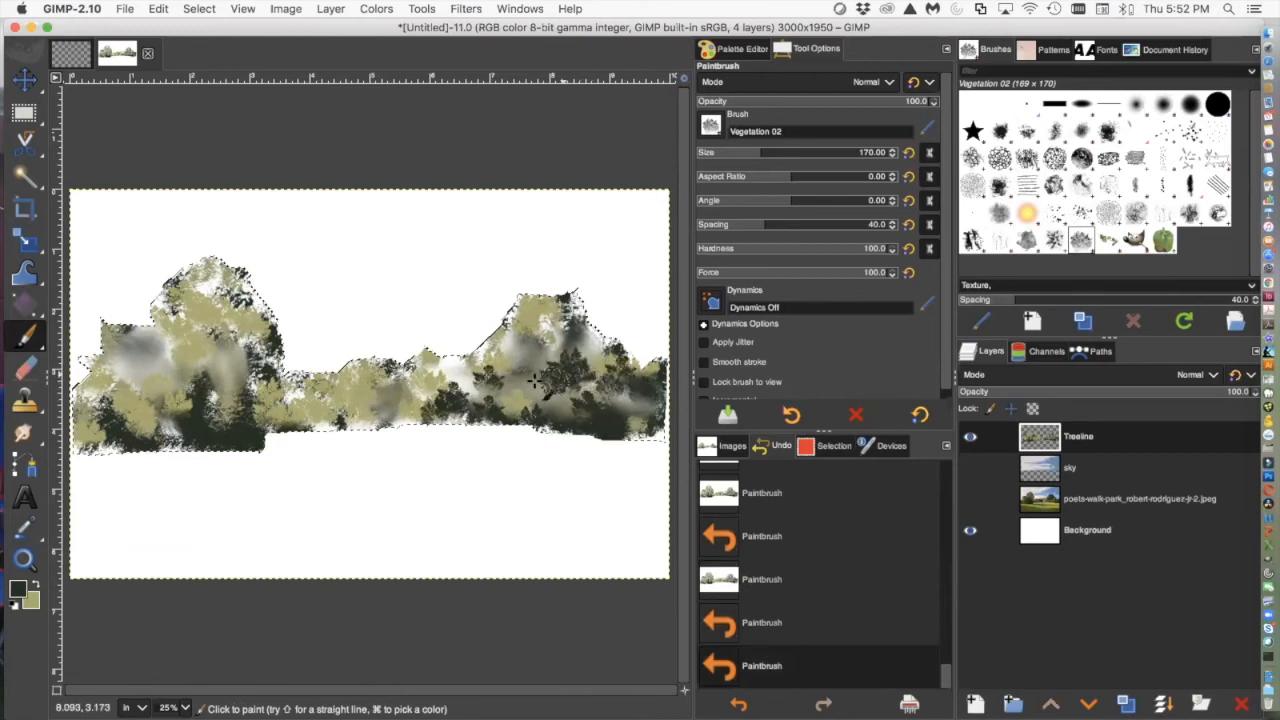
pyautogui.click(538, 384)
pyautogui.click(518, 381)
pyautogui.click(295, 417)
pyautogui.click(313, 415)
pyautogui.click(156, 378)
pyautogui.click(217, 297)
pyautogui.click(244, 303)
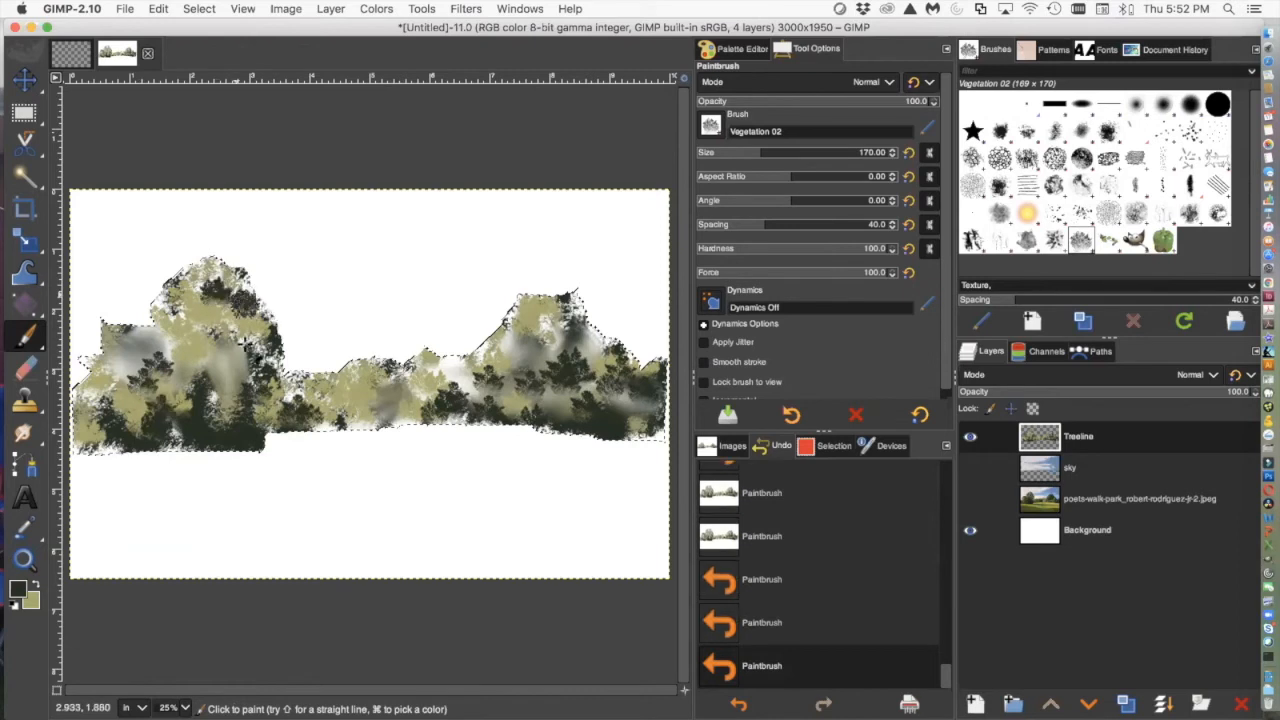
# Smudge the light and dark leaf clusters together along the entire treeline with the Vegetation 02 brush
pyautogui.click(24, 432)
pyautogui.moveTo(578, 305)
pyautogui.mouseDown()
pyautogui.moveTo(555, 328)
pyautogui.moveTo(568, 300)
pyautogui.moveTo(555, 335)
pyautogui.moveTo(575, 368)
pyautogui.moveTo(600, 365)
pyautogui.moveTo(598, 390)
pyautogui.moveTo(522, 384)
pyautogui.moveTo(510, 402)
pyautogui.moveTo(470, 398)
pyautogui.moveTo(462, 352)
pyautogui.moveTo(485, 368)
pyautogui.moveTo(392, 378)
pyautogui.moveTo(430, 405)
pyautogui.moveTo(320, 400)
pyautogui.moveTo(237, 367)
pyautogui.moveTo(170, 425)
pyautogui.moveTo(155, 410)
pyautogui.moveTo(231, 370)
pyautogui.moveTo(215, 342)
pyautogui.moveTo(180, 340)
pyautogui.moveTo(272, 300)
pyautogui.moveTo(214, 297)
pyautogui.moveTo(105, 370)
pyautogui.moveTo(118, 430)
pyautogui.moveTo(80, 440)
pyautogui.moveTo(105, 415)
pyautogui.mouseUp()
pyautogui.moveTo(267, 369)
pyautogui.mouseDown()
pyautogui.moveTo(328, 402)
pyautogui.moveTo(217, 390)
pyautogui.moveTo(216, 414)
pyautogui.moveTo(243, 415)
pyautogui.moveTo(289, 376)
pyautogui.moveTo(244, 420)
pyautogui.mouseUp()
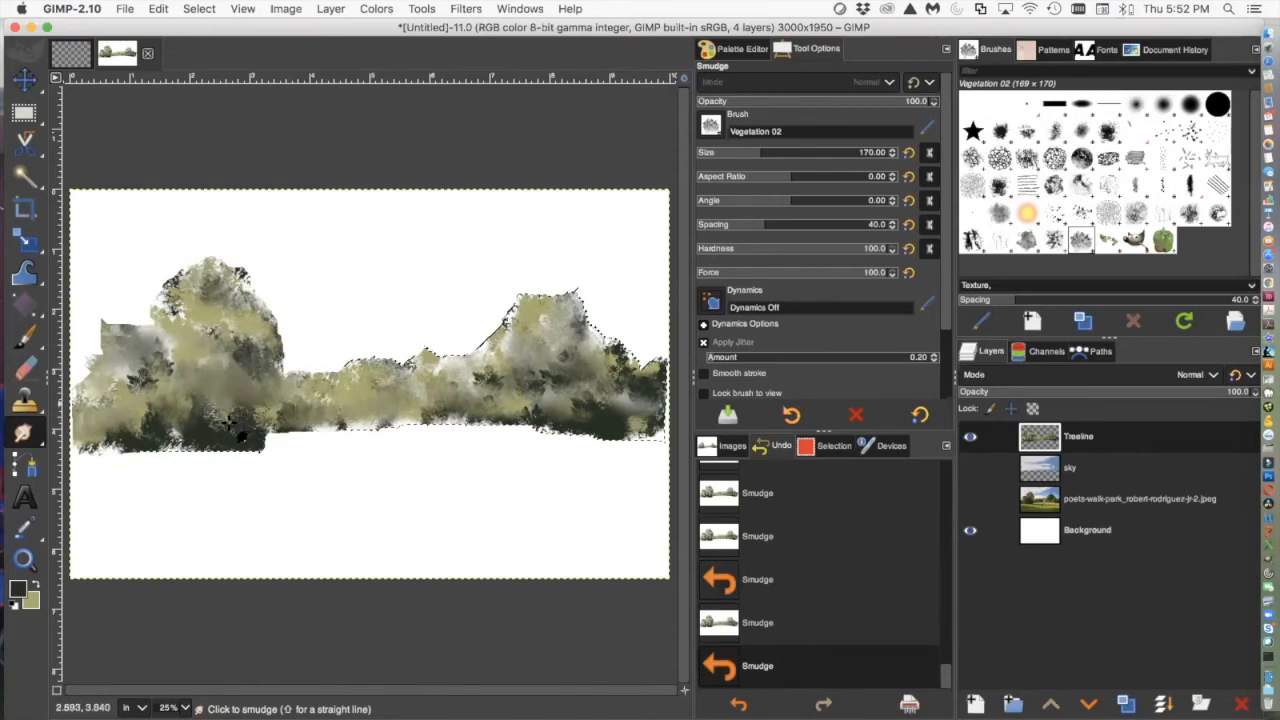
# Make the sky and photo layers visible again and clear the selection around the trees
pyautogui.click(970, 467)
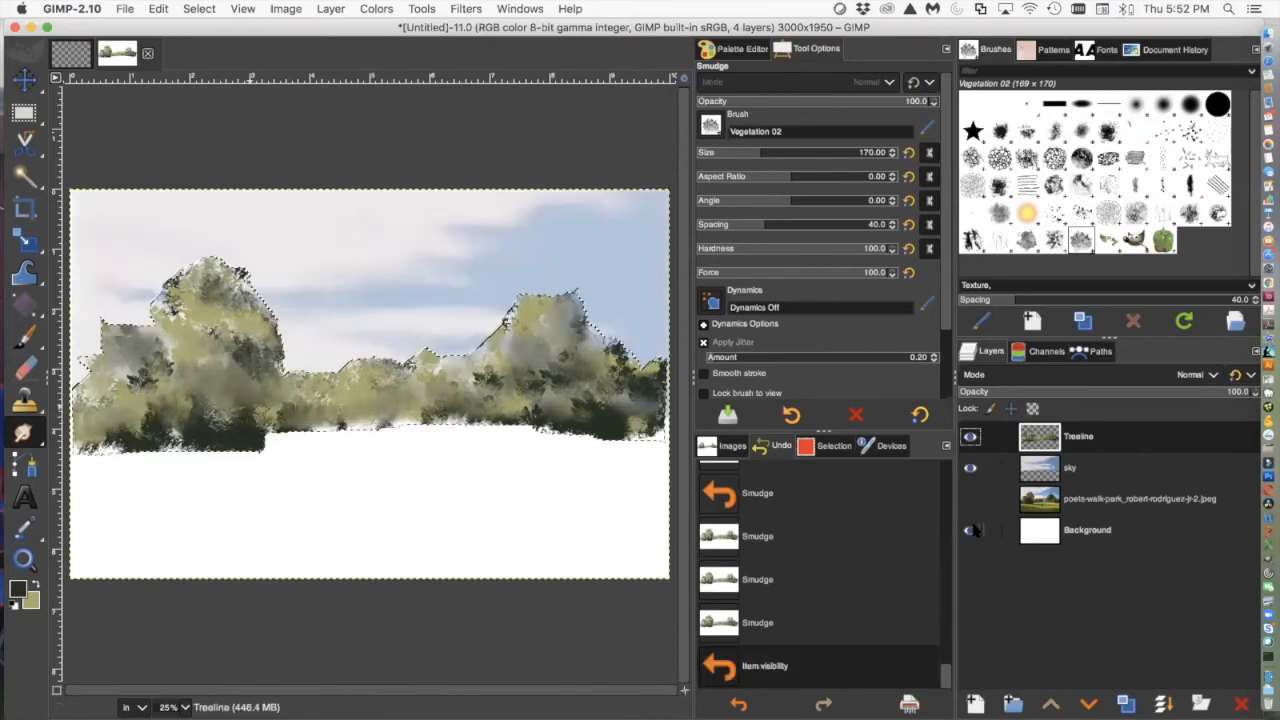
pyautogui.click(970, 498)
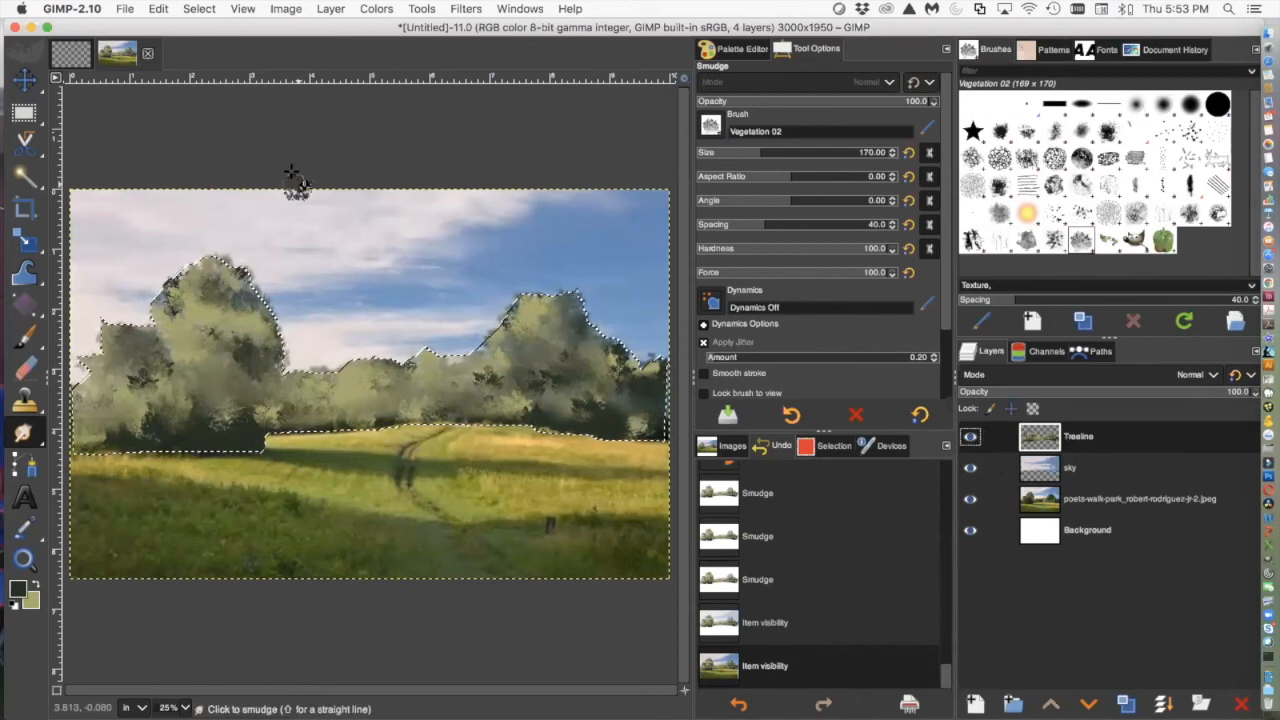
pyautogui.click(199, 9)
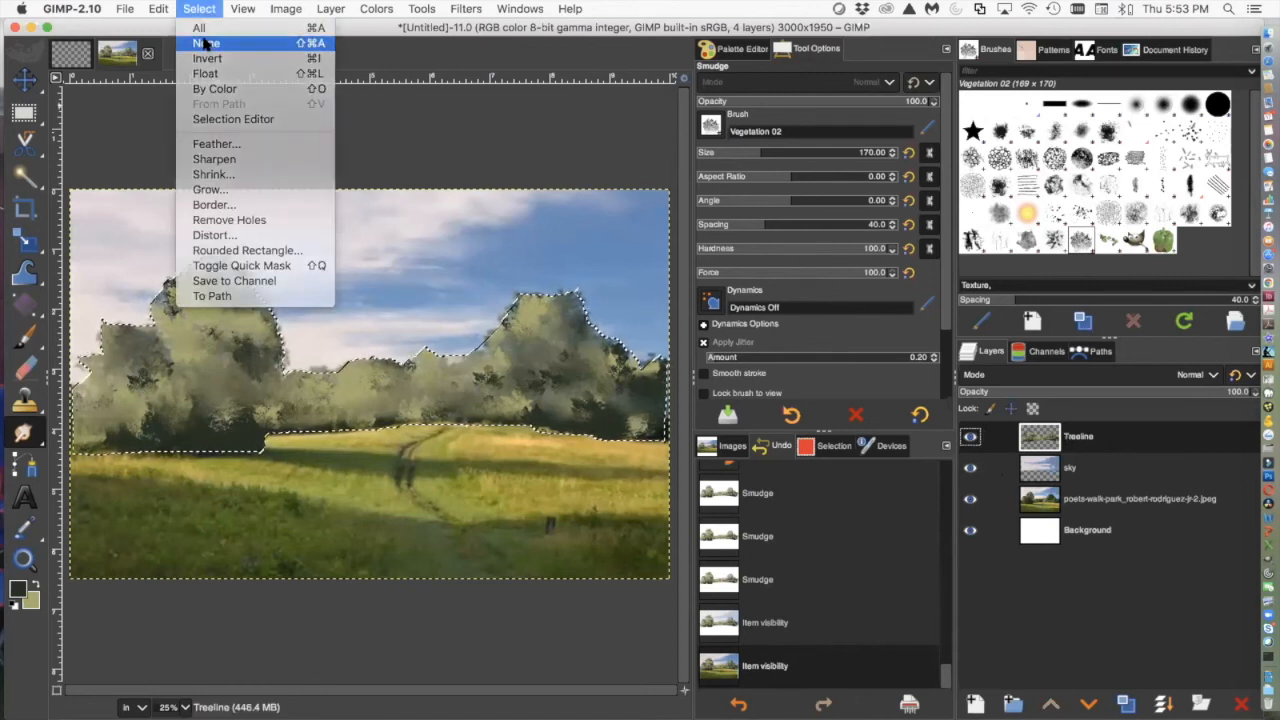
pyautogui.click(205, 43)
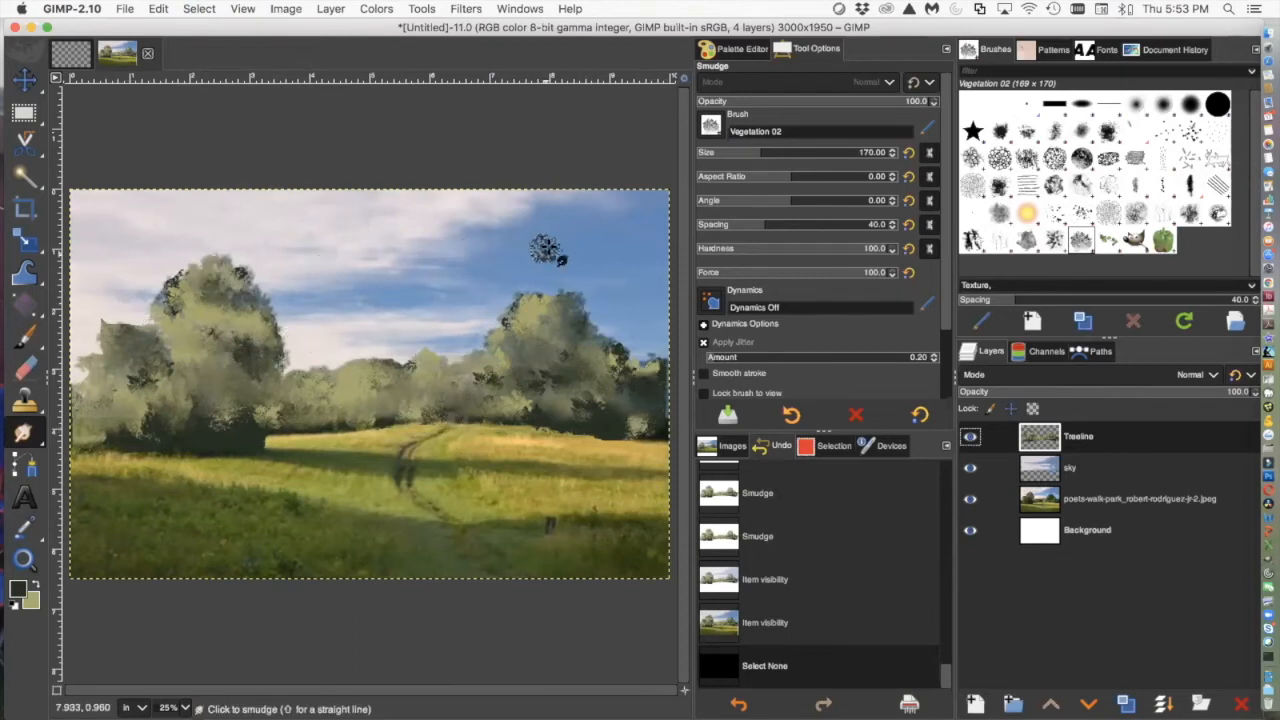
# Hide the photo layer and raise the sky layer's opacity to 100
pyautogui.click(976, 500)
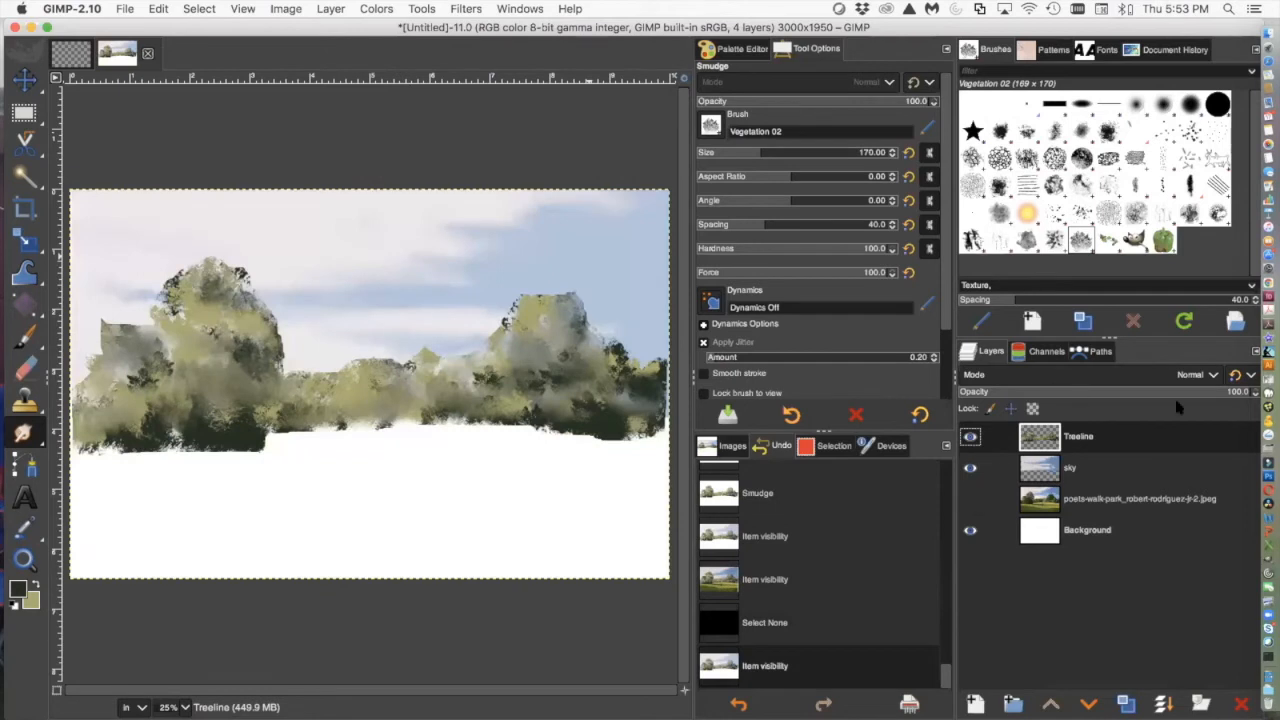
pyautogui.click(1113, 455)
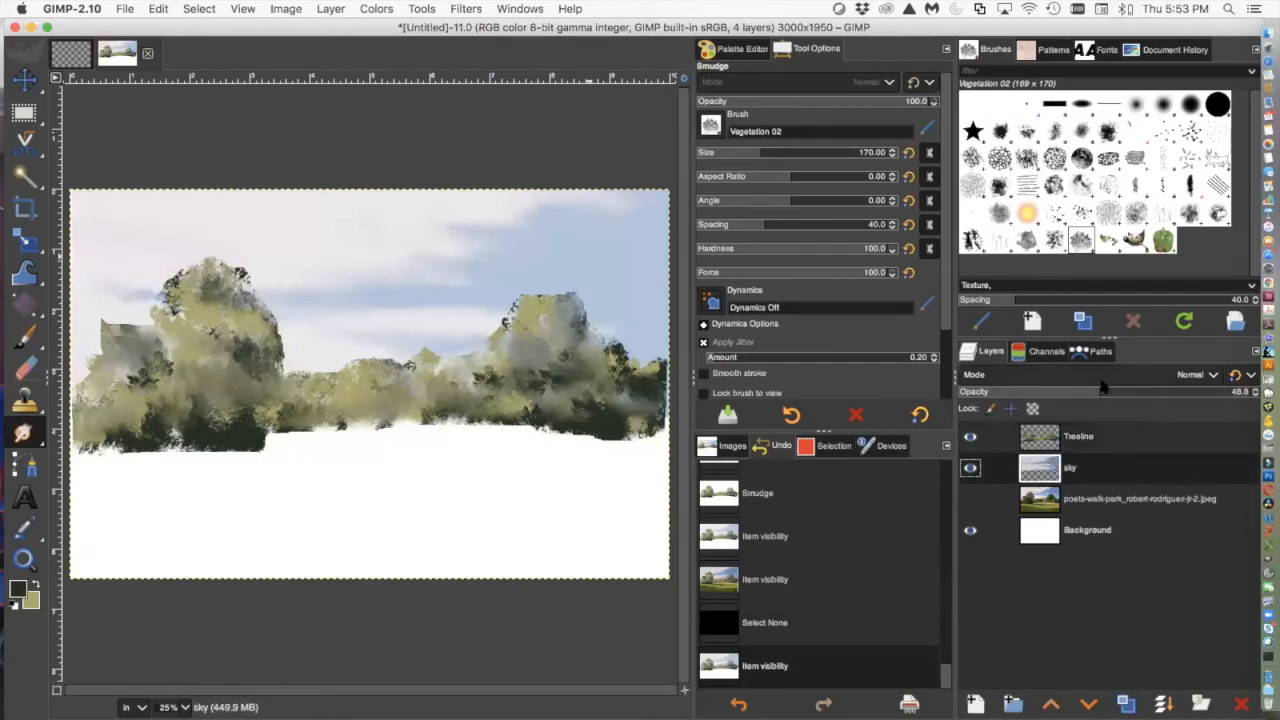
pyautogui.moveTo(1101, 388); pyautogui.dragTo(1123, 390)
pyautogui.moveTo(1264, 391); pyautogui.dragTo(1267, 400)
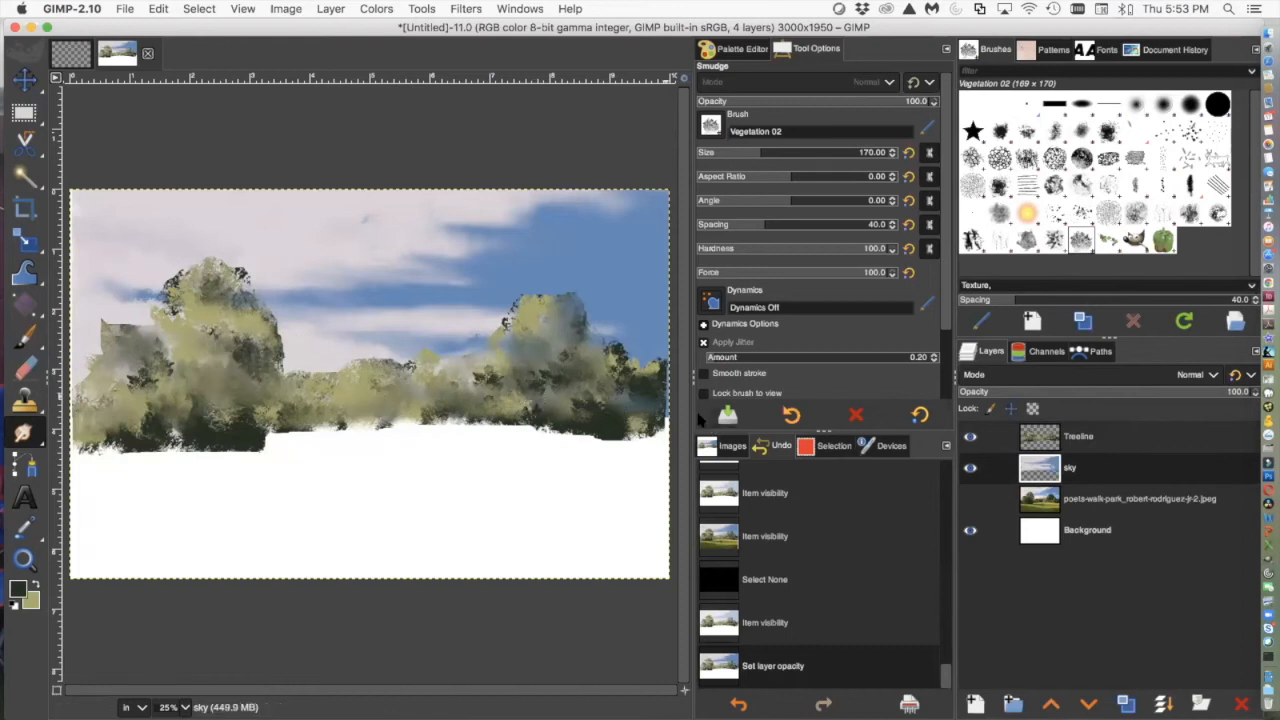
# Show the photo layer again and add a transparent 3000 × 1950 px layer named "gold field" above the sky layer
pyautogui.click(969, 498)
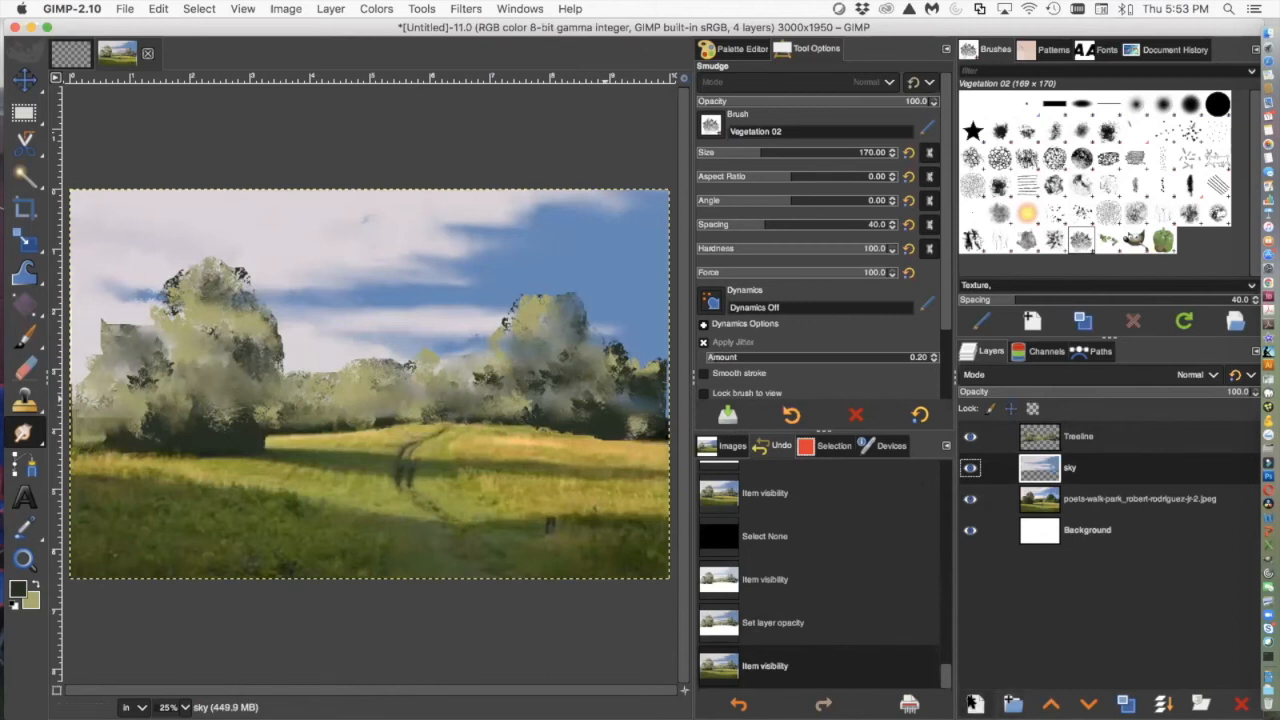
pyautogui.click(975, 704)
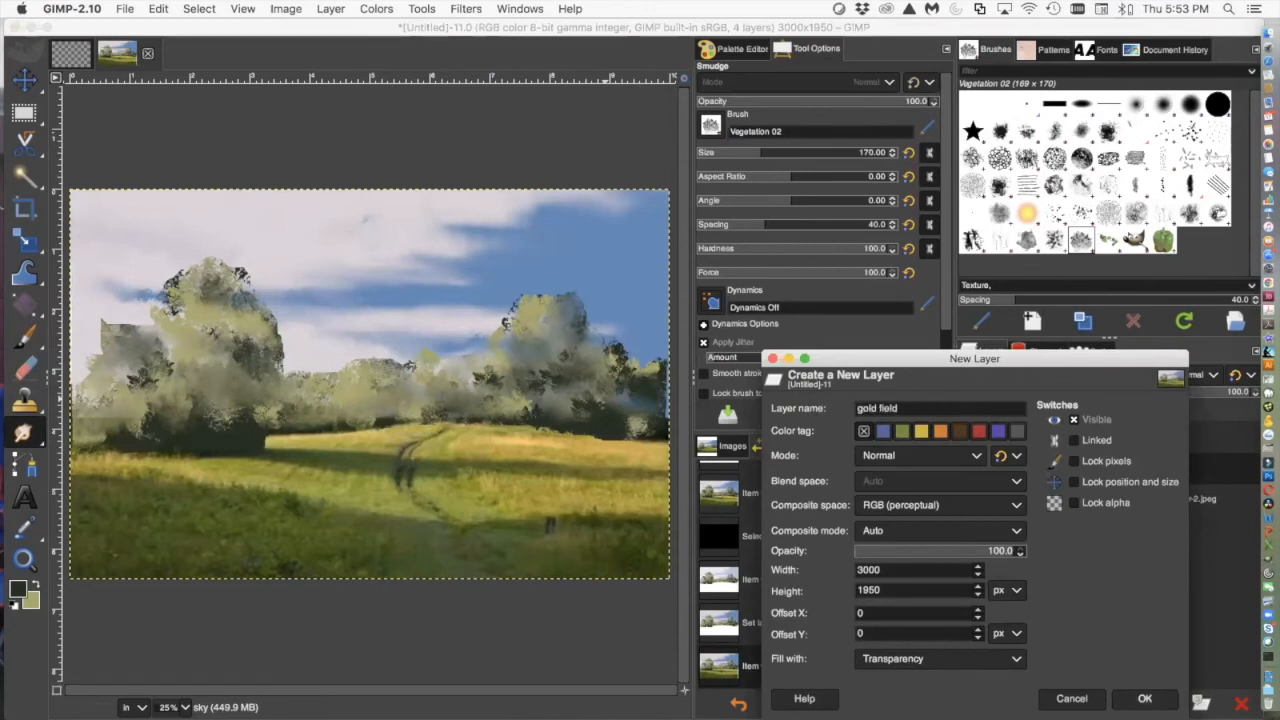
pyautogui.click(1145, 699)
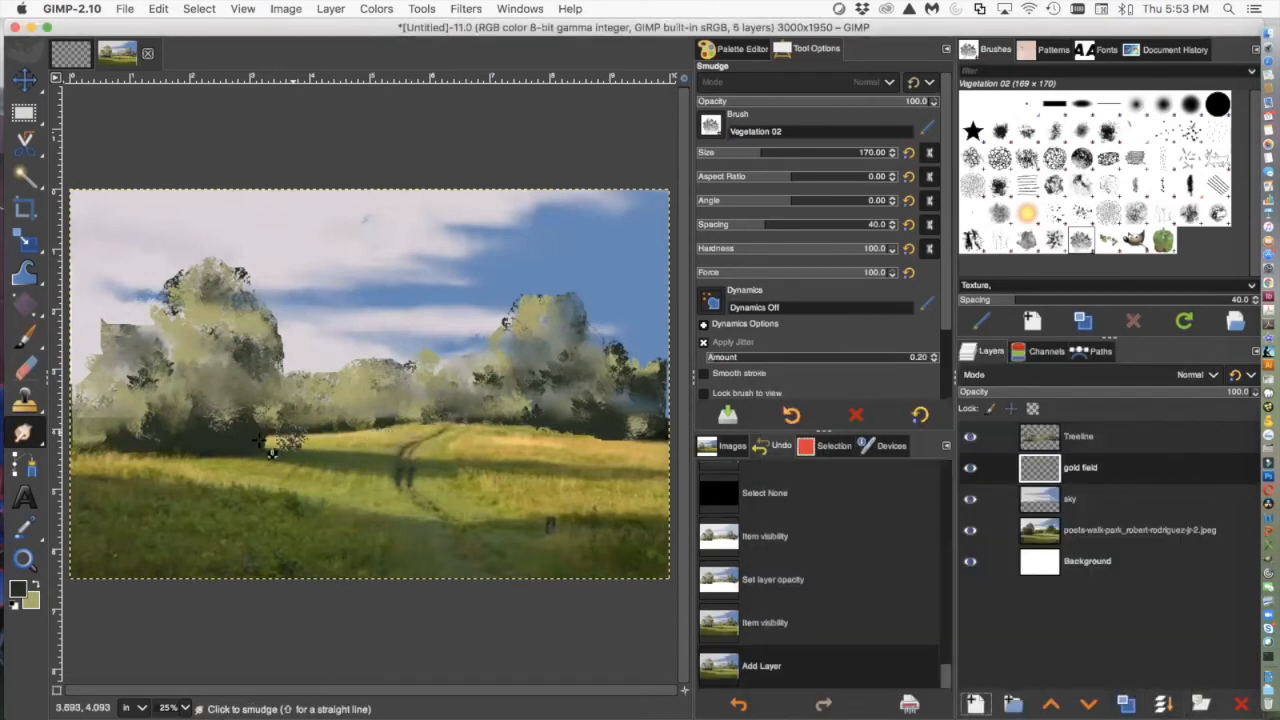
# Outline the golden middle field on the photo layer, from the treeline's base to the darker foreground grass, as a closed Scissors Select selection
pyautogui.moveTo(25, 529)
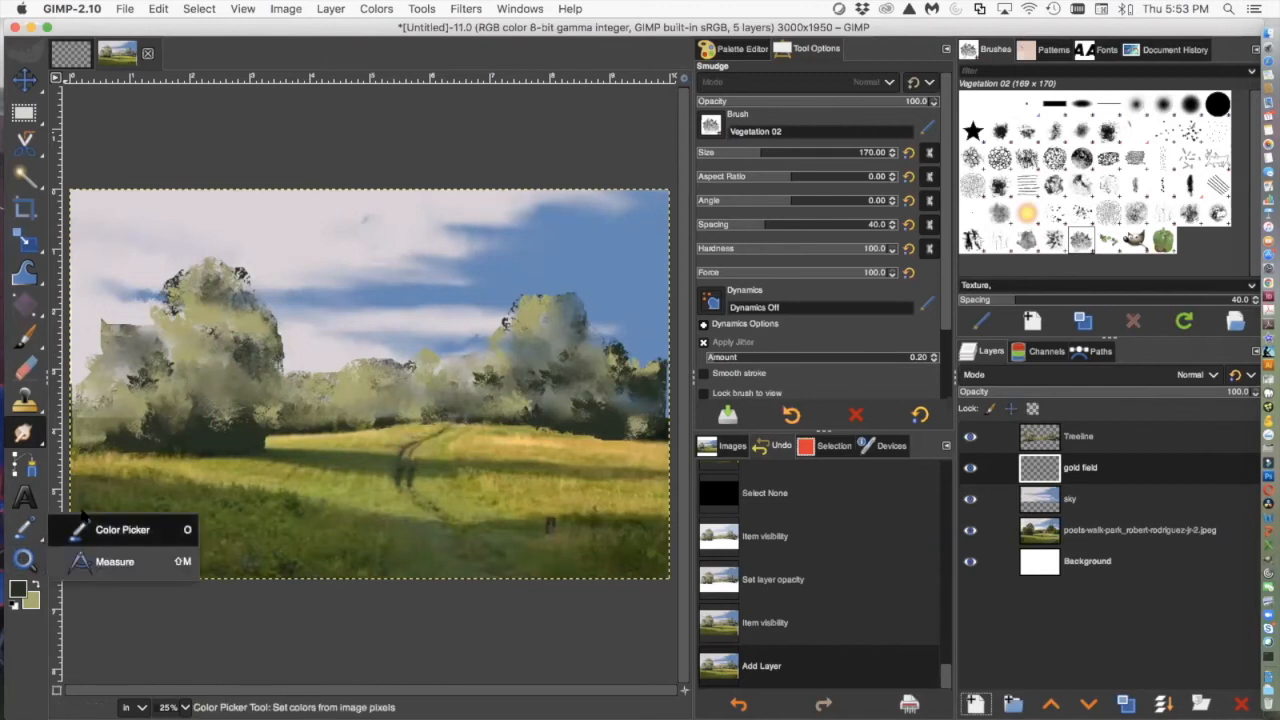
pyautogui.moveTo(24, 145)
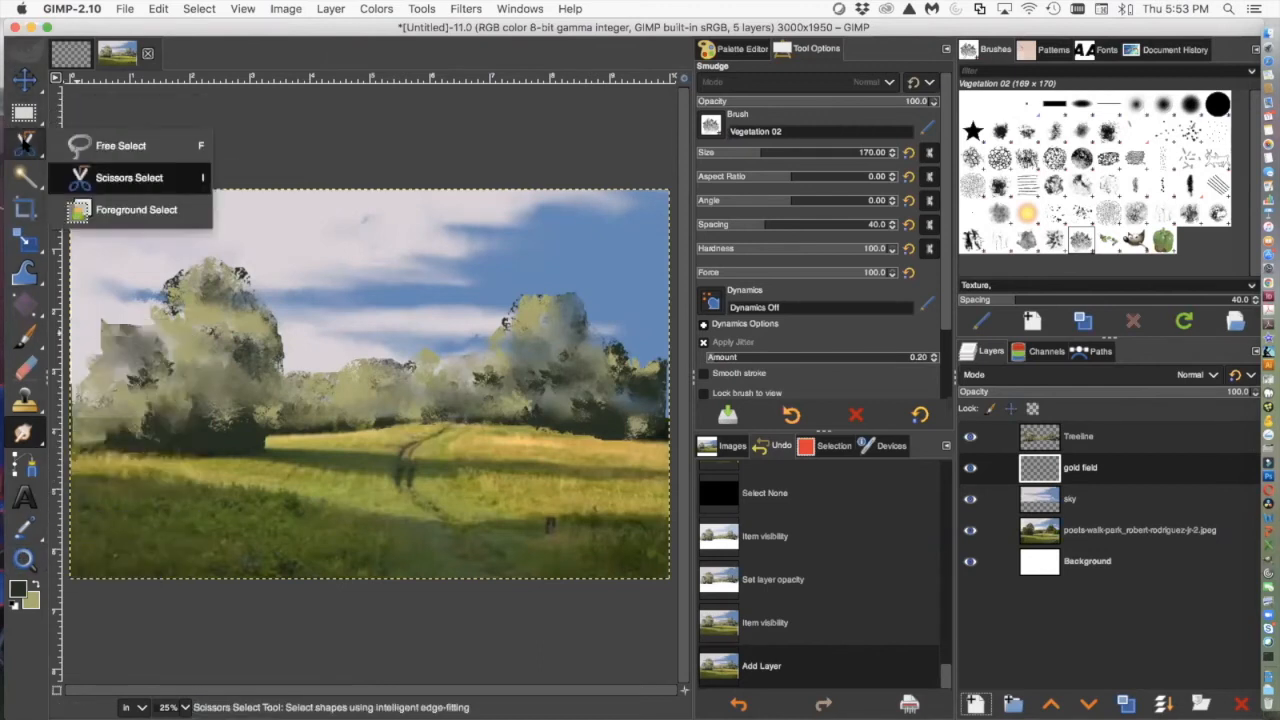
pyautogui.click(100, 178)
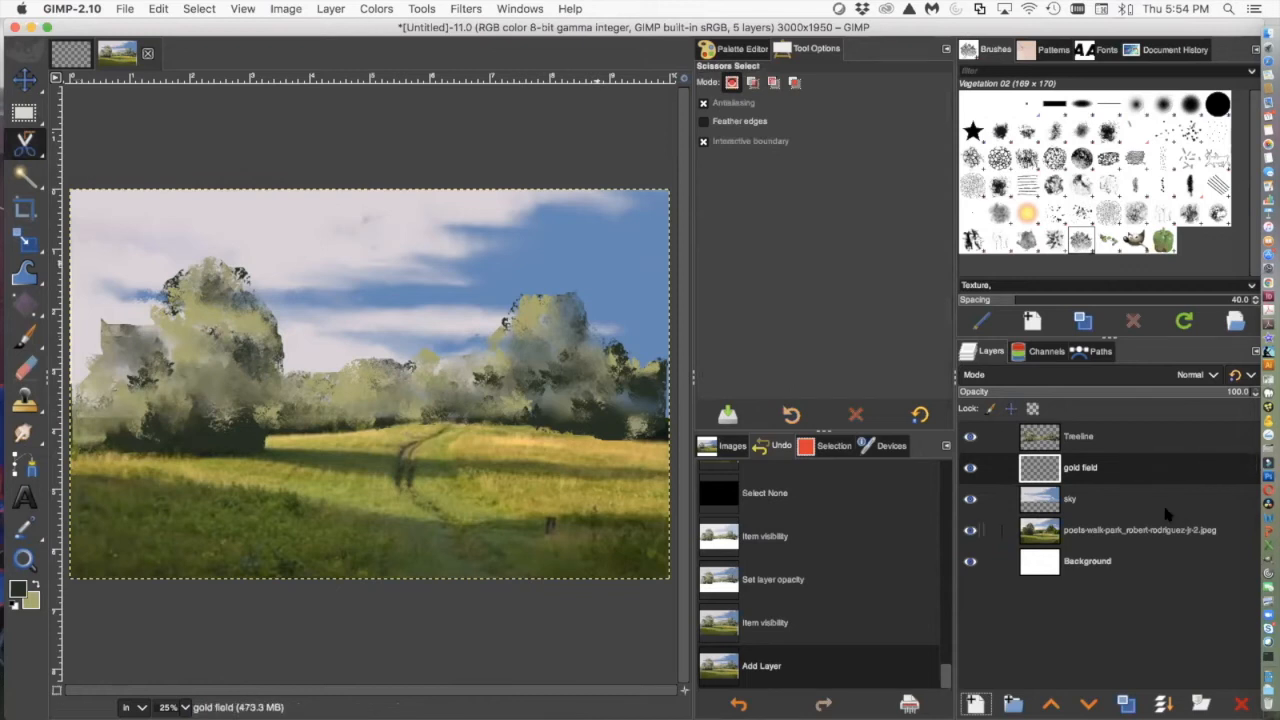
pyautogui.click(1117, 531)
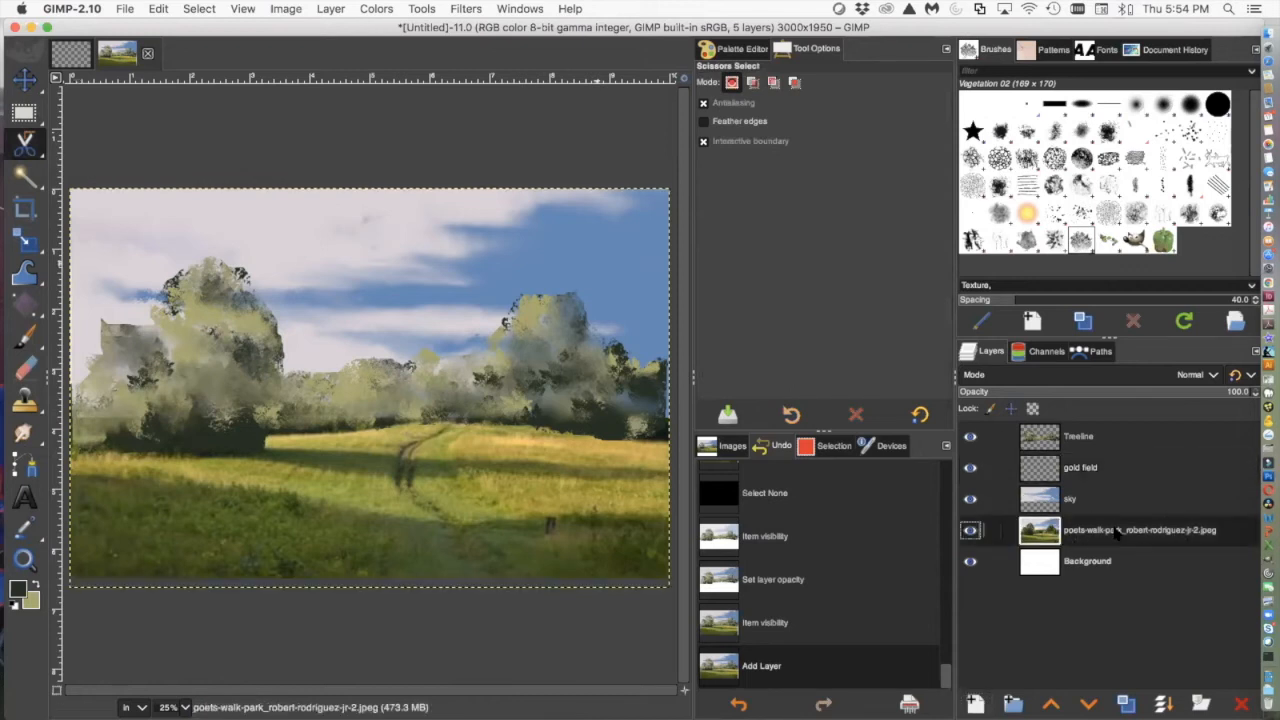
pyautogui.click(257, 436)
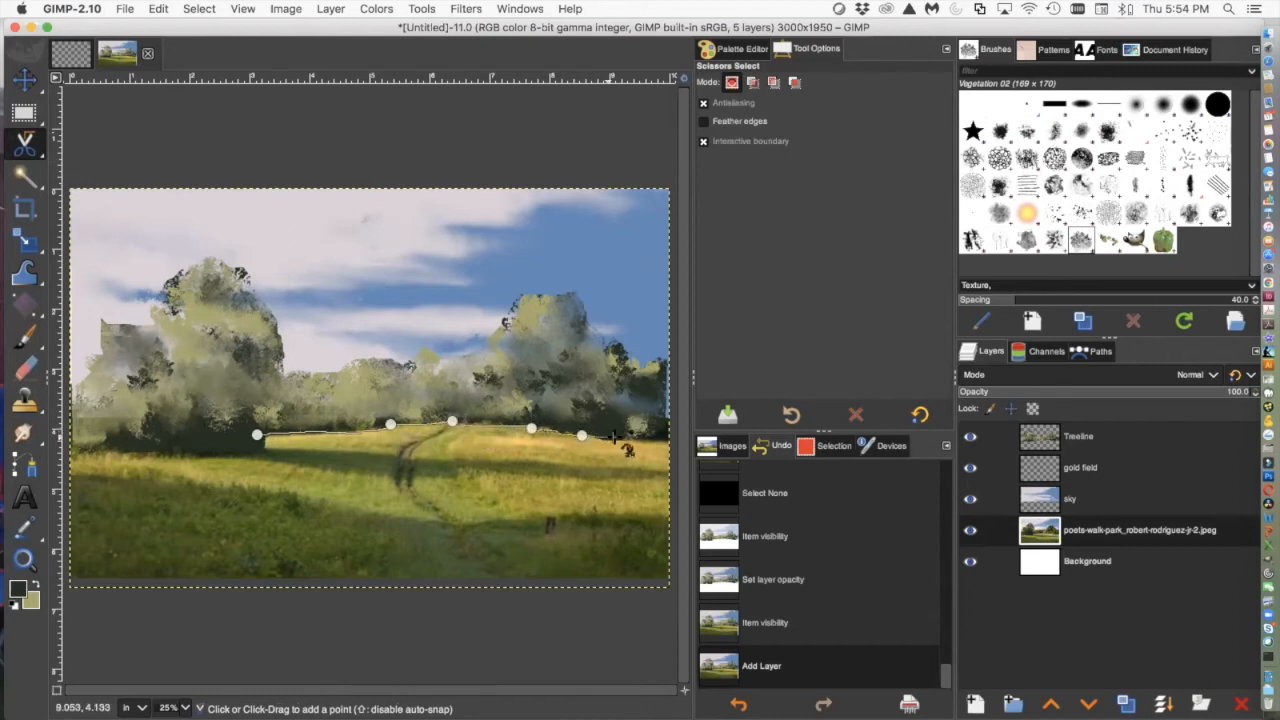
pyautogui.click(670, 443)
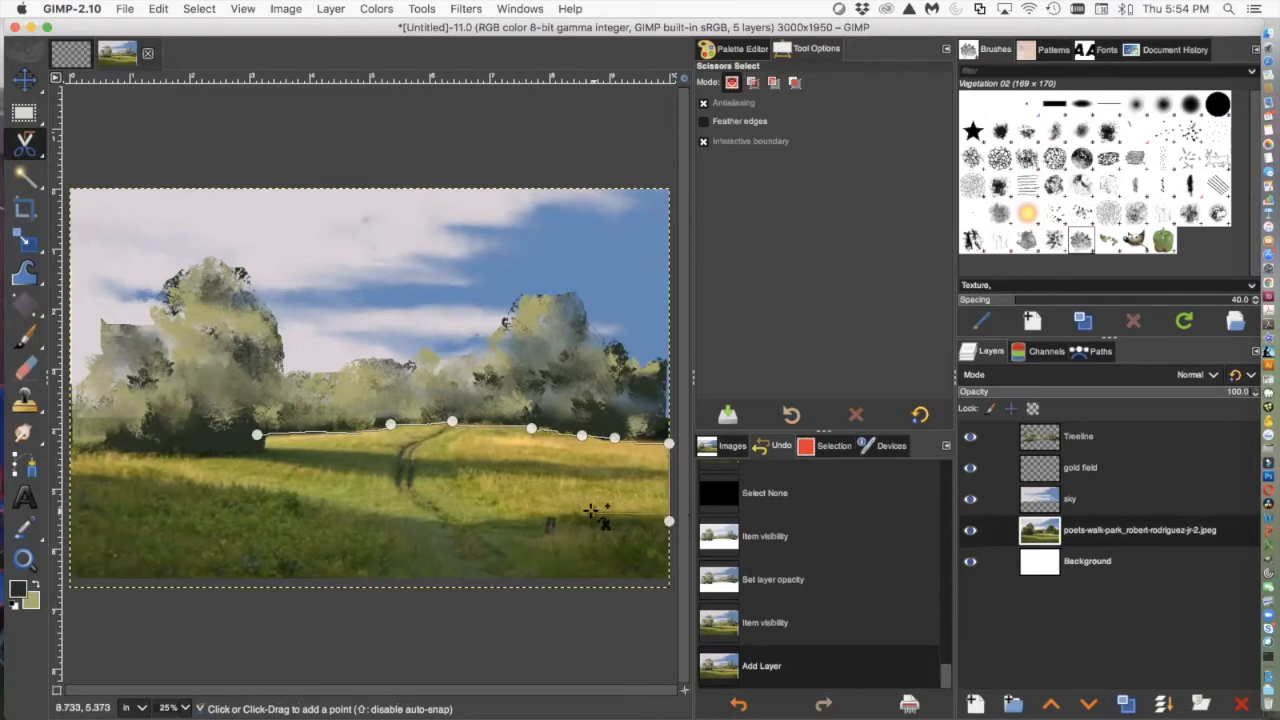
pyautogui.click(433, 520)
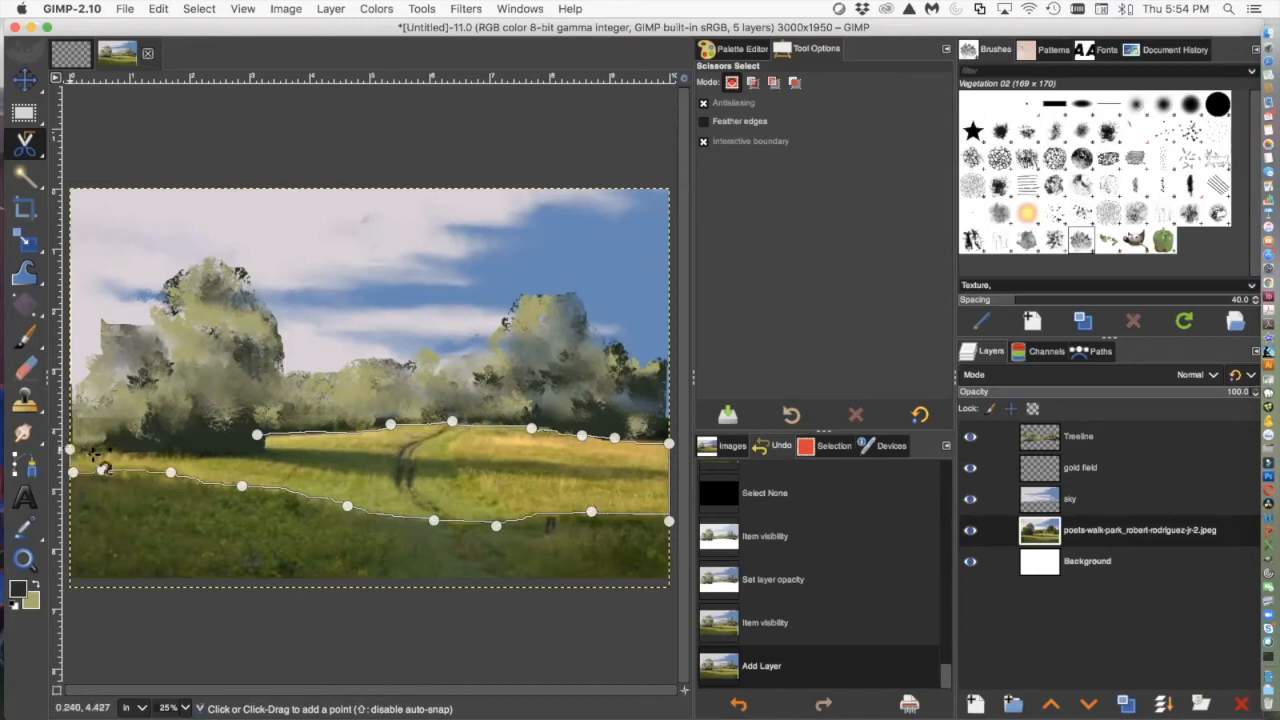
pyautogui.click(177, 455)
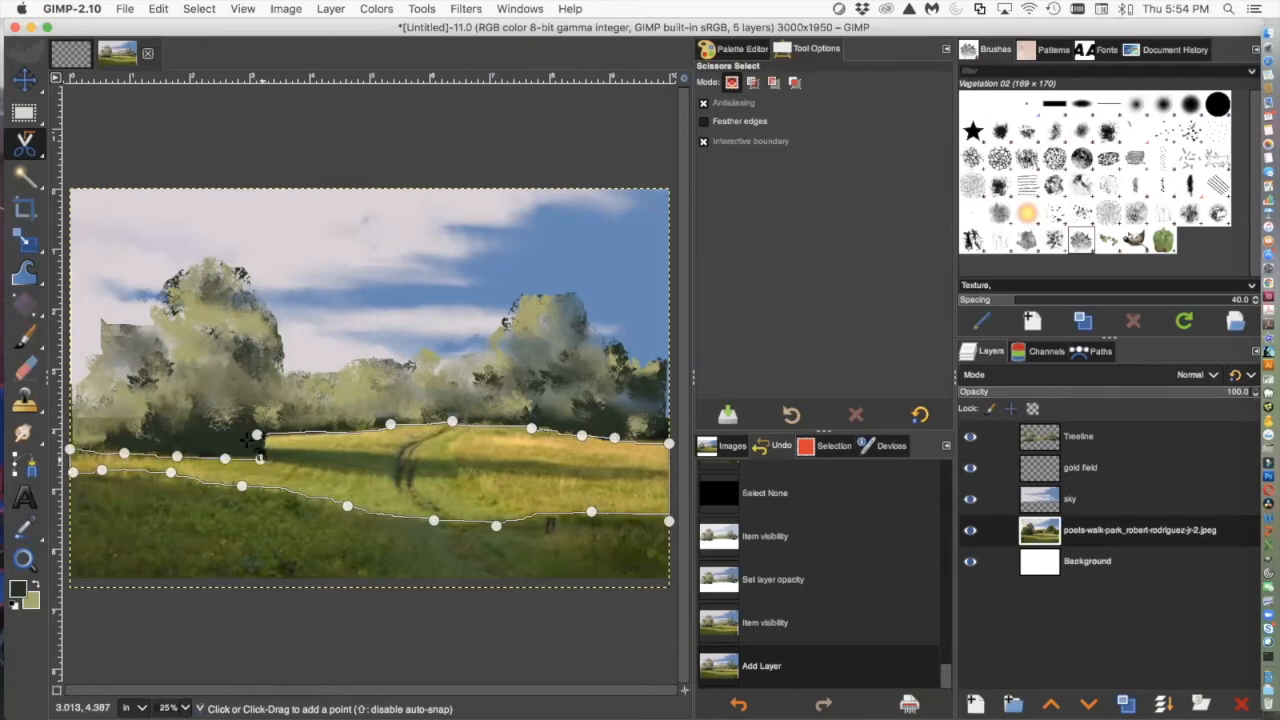
pyautogui.rightClick(257, 435)
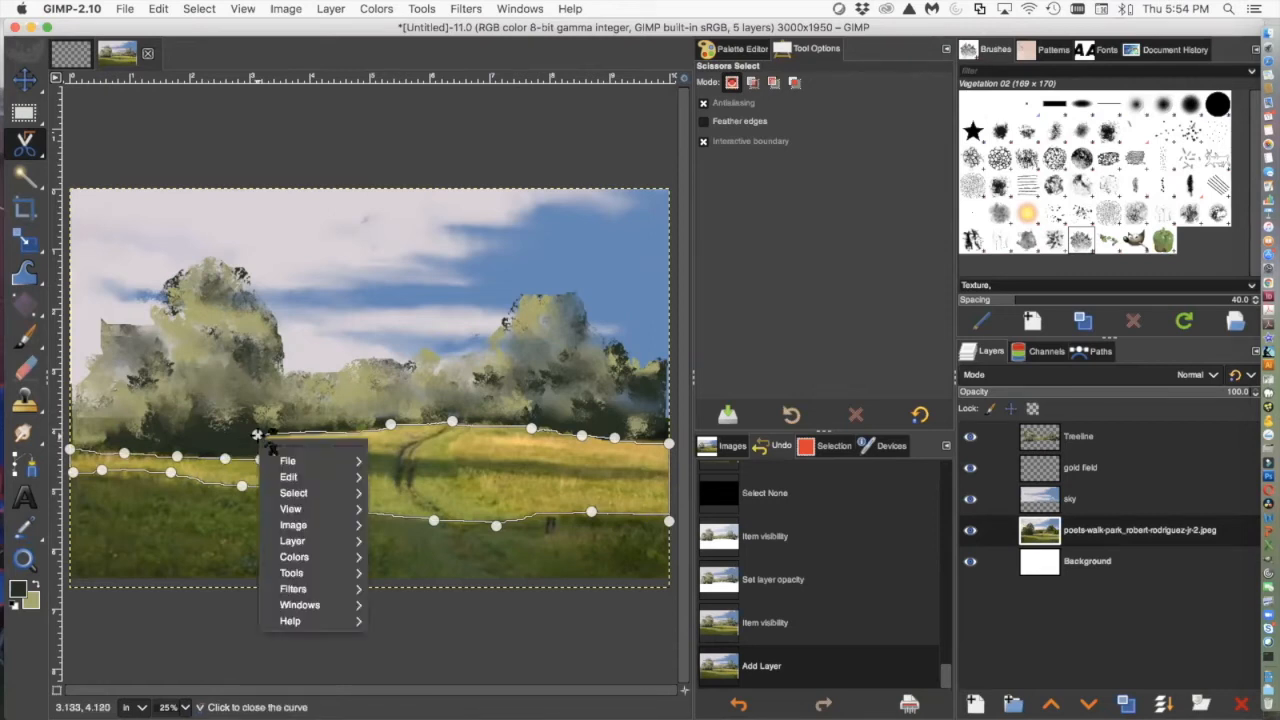
pyautogui.moveTo(296, 497)
pyautogui.click(197, 447)
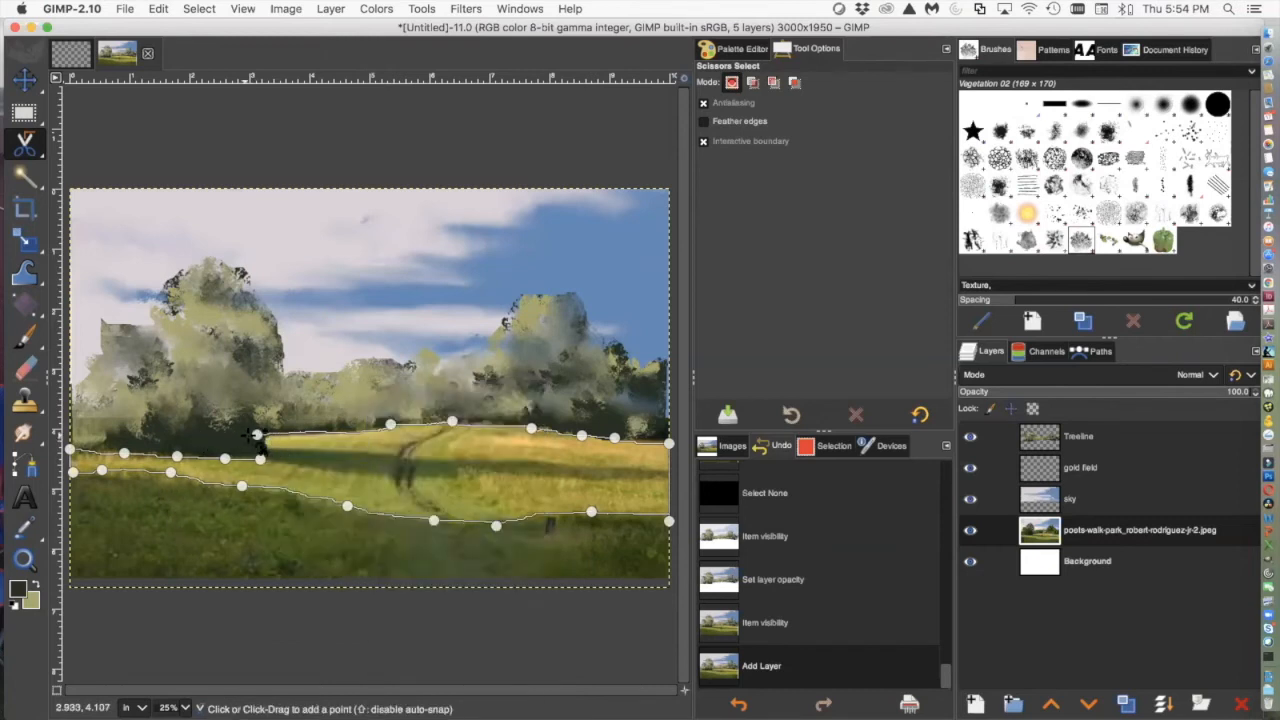
pyautogui.click(256, 434)
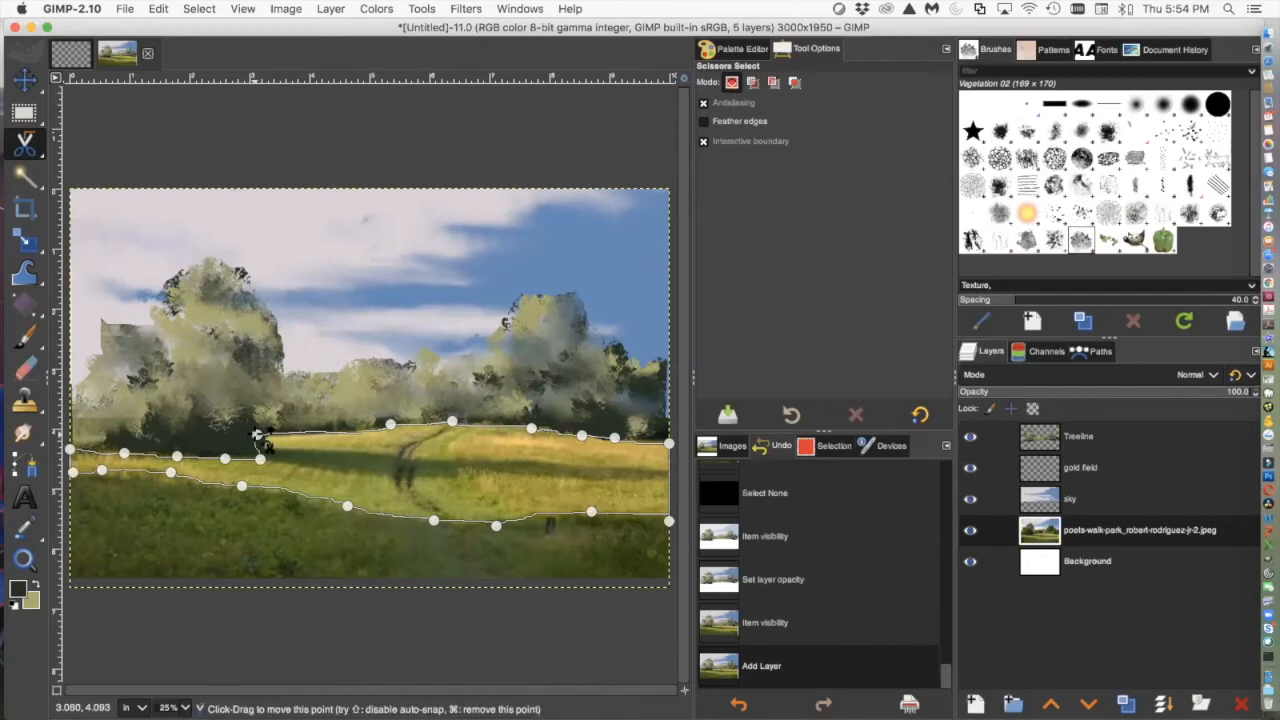
pyautogui.press('Return')
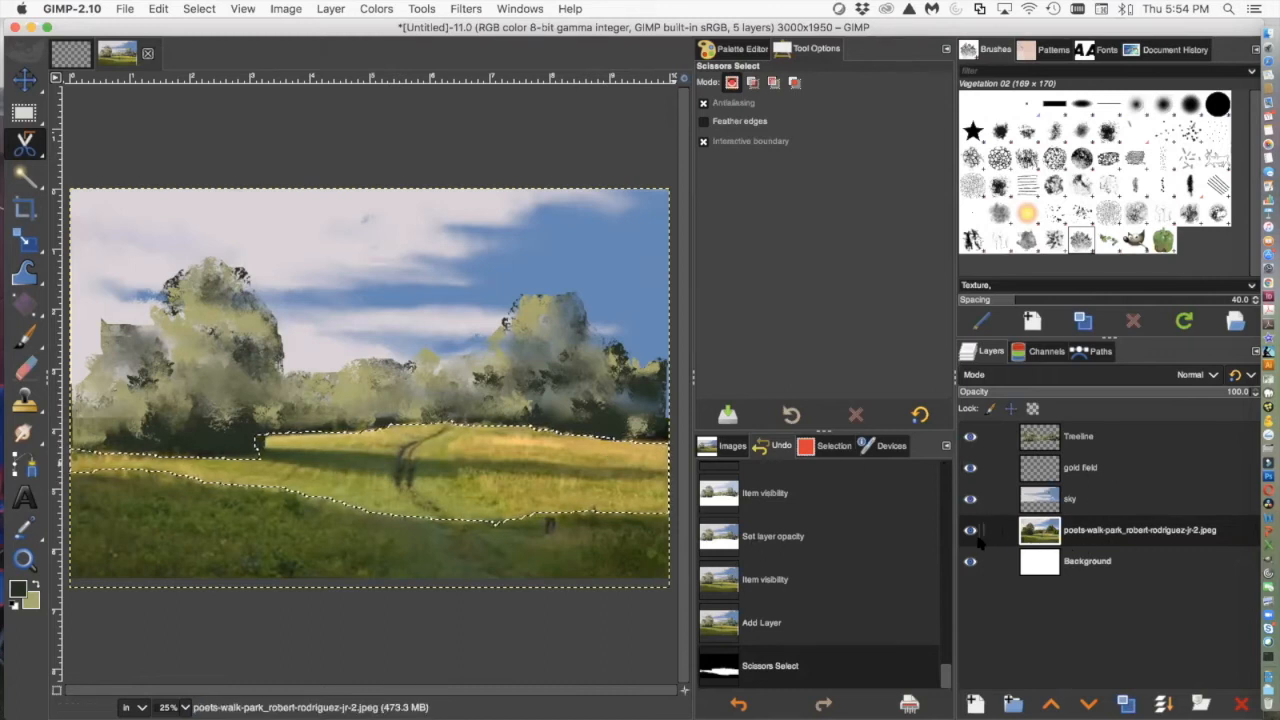
# Switch to the Color Picker and set its pick target to the foreground color
pyautogui.click(27, 530)
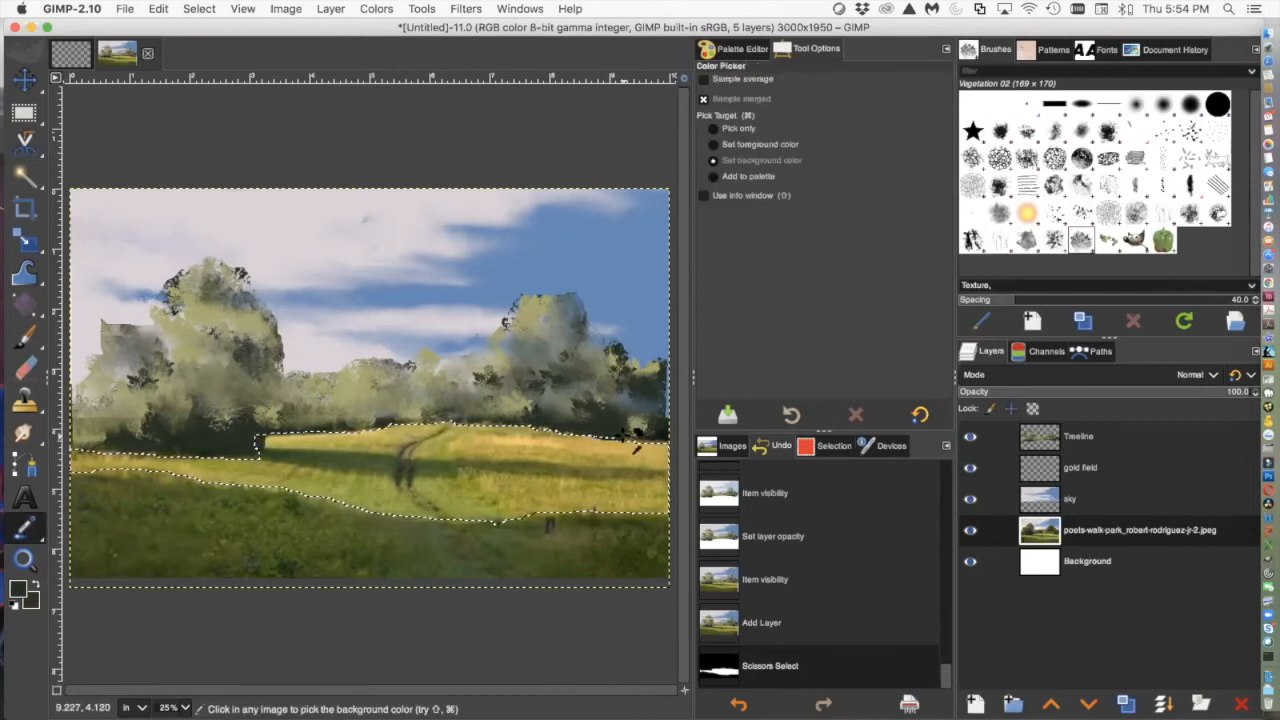
pyautogui.click(712, 146)
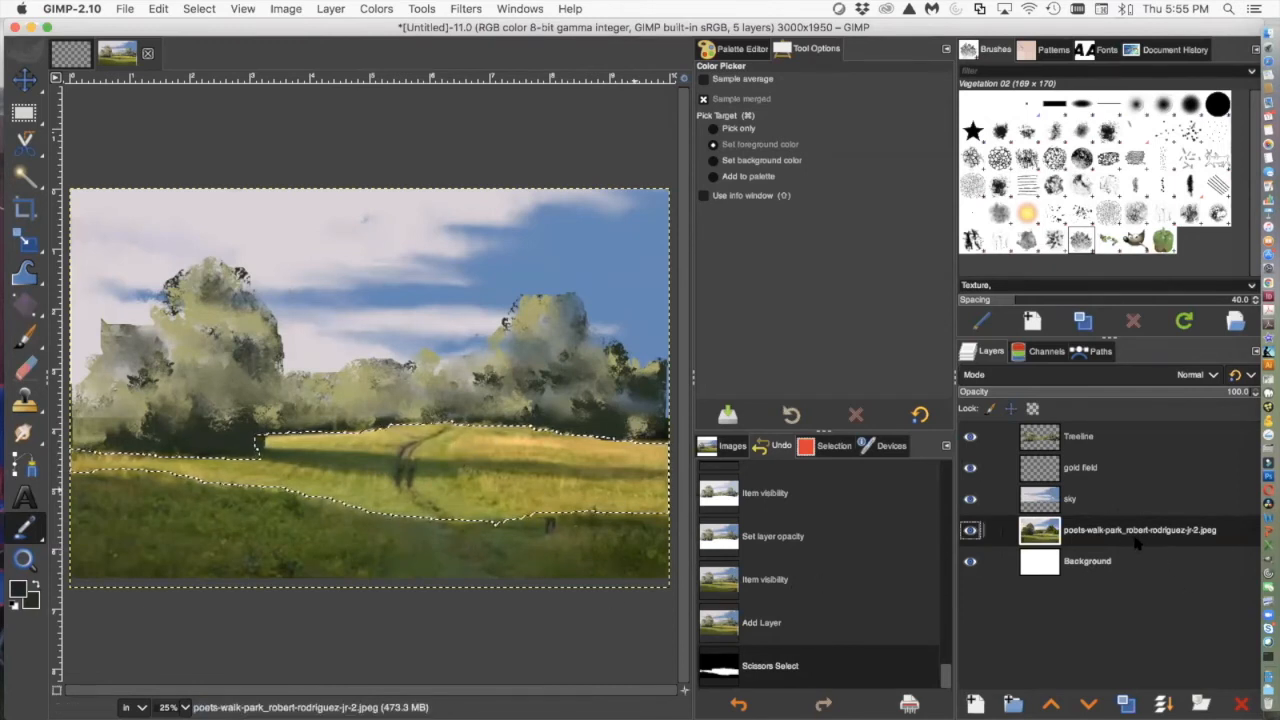
pyautogui.click(205, 9)
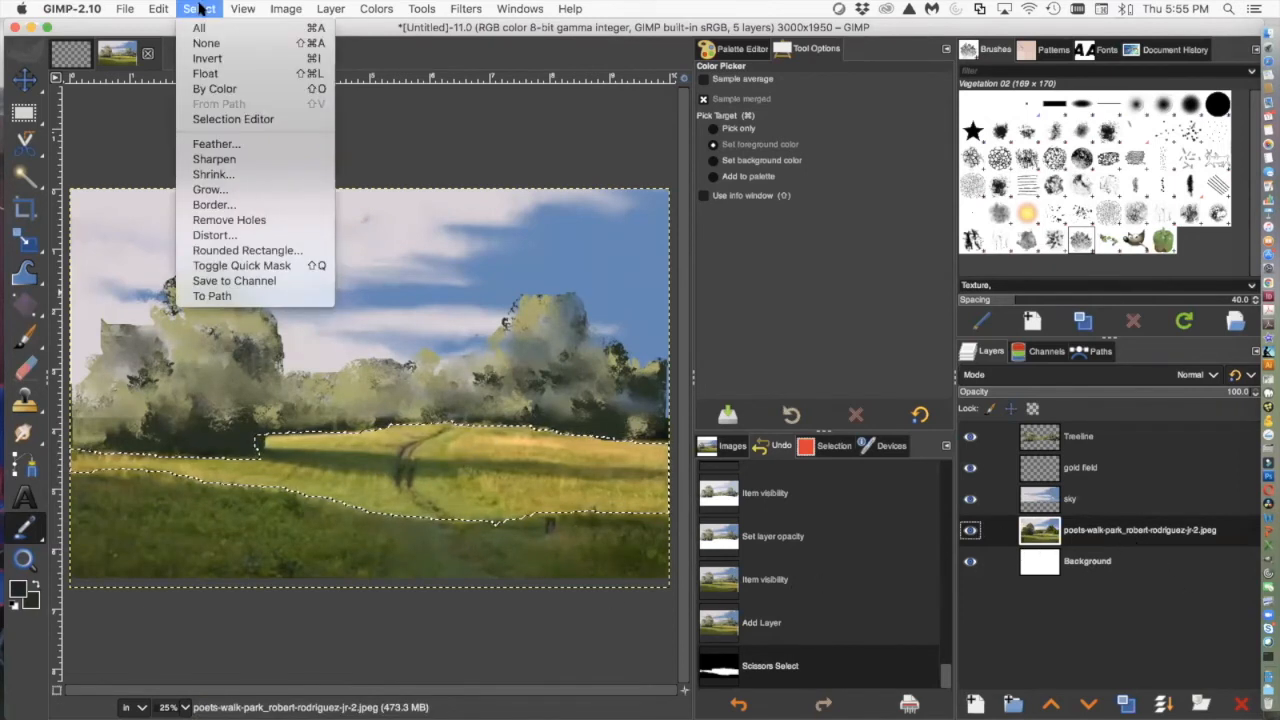
pyautogui.click(206, 43)
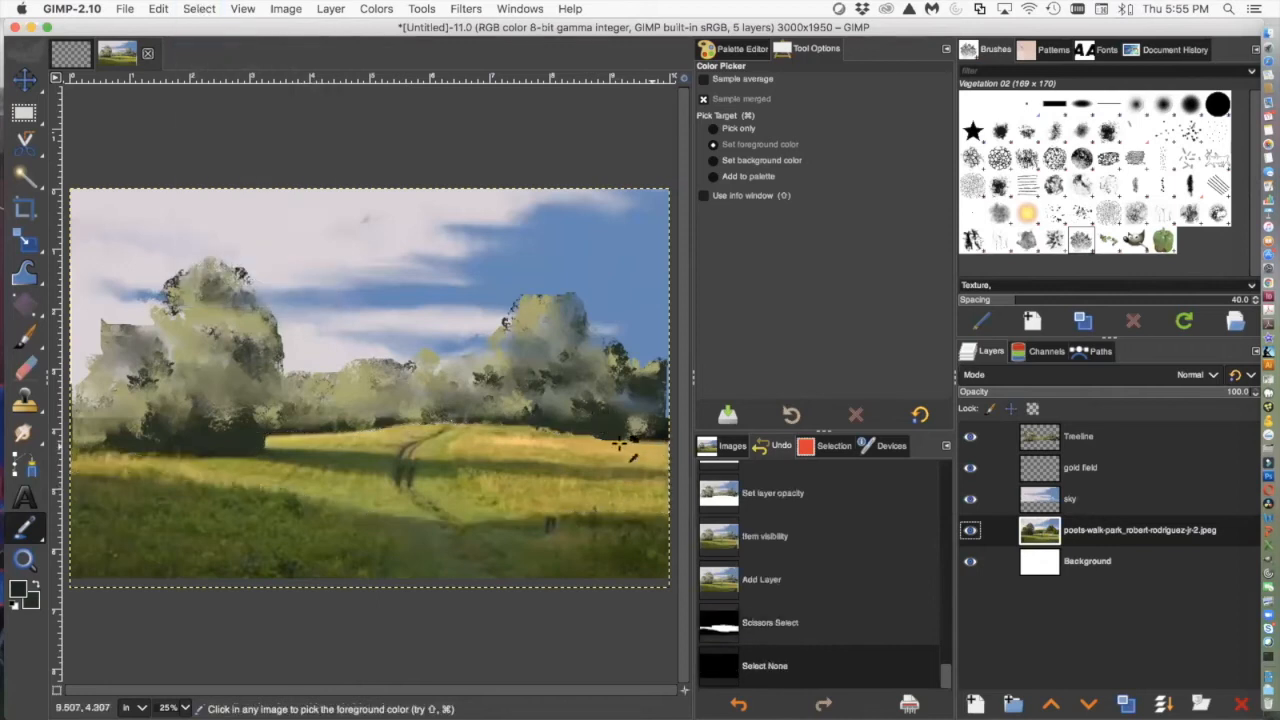
pyautogui.click(18, 590)
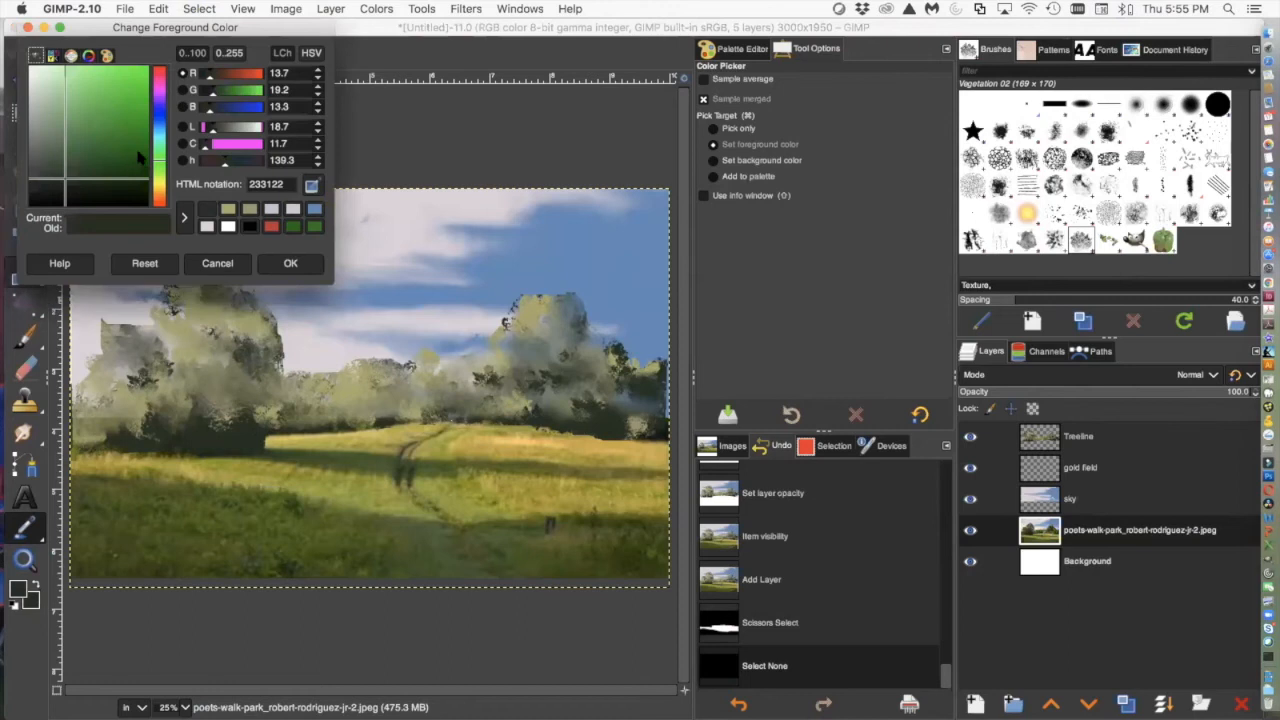
pyautogui.click(220, 264)
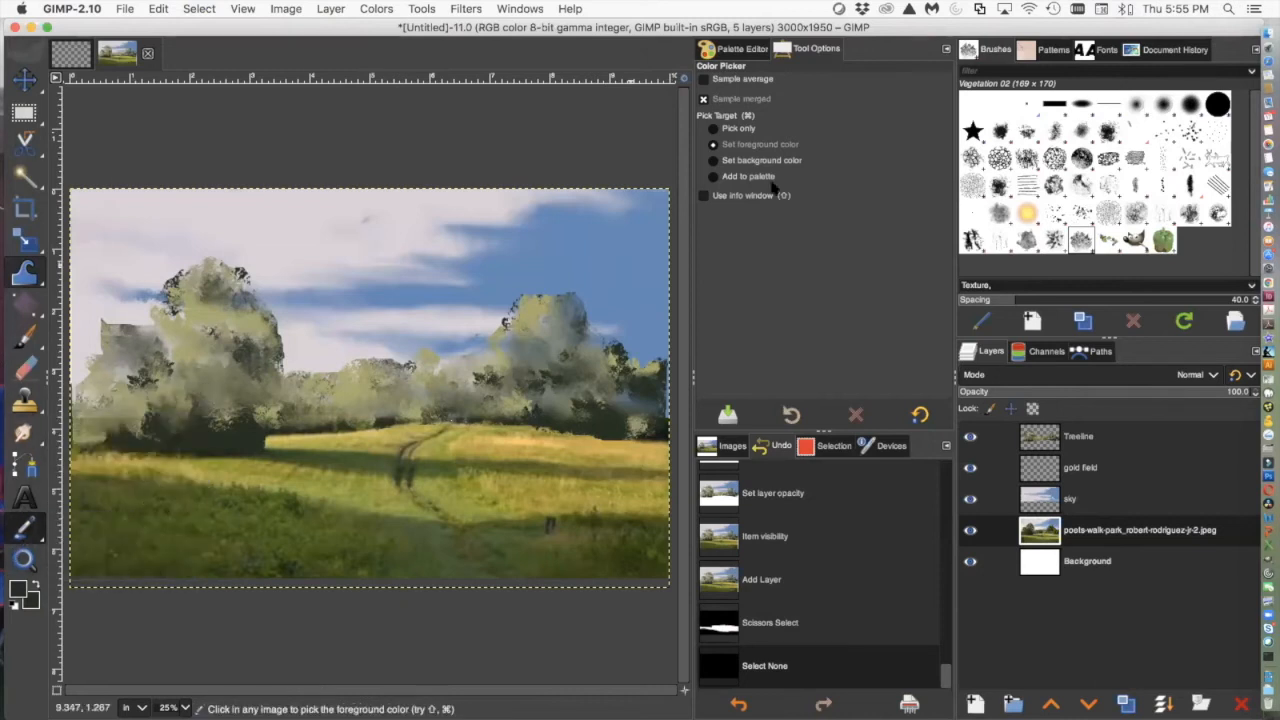
pyautogui.click(713, 128)
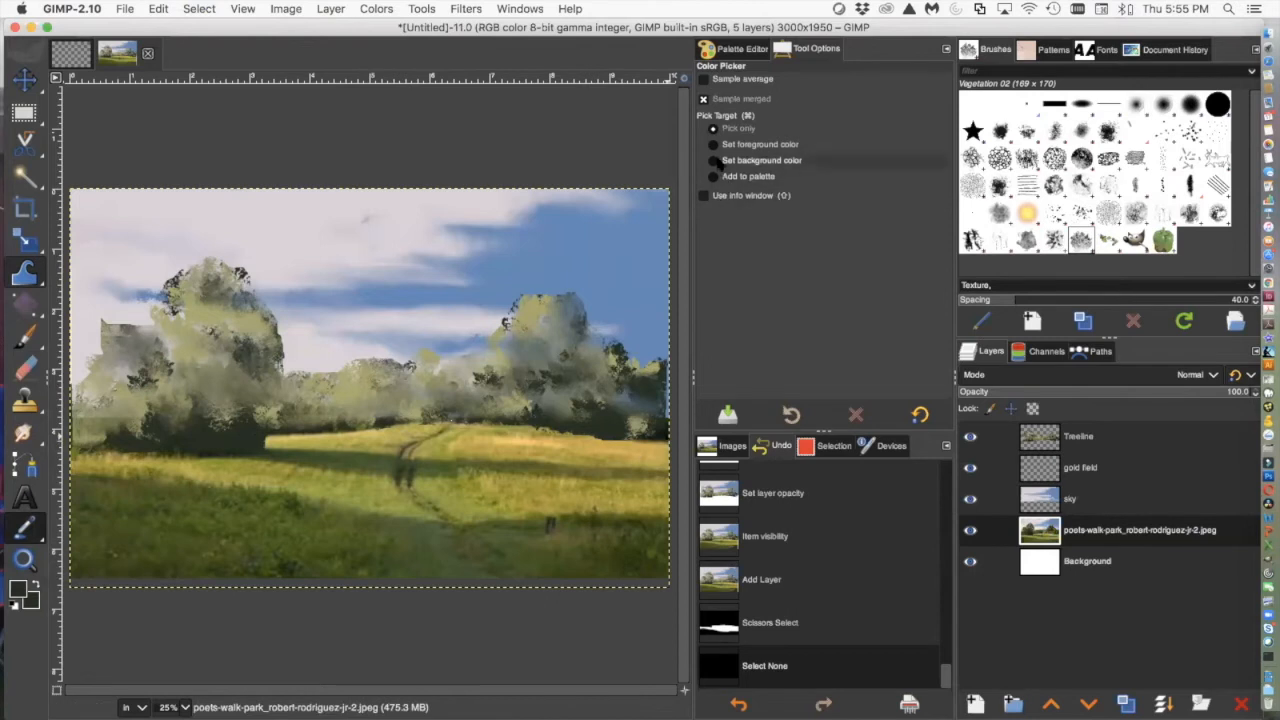
pyautogui.click(716, 144)
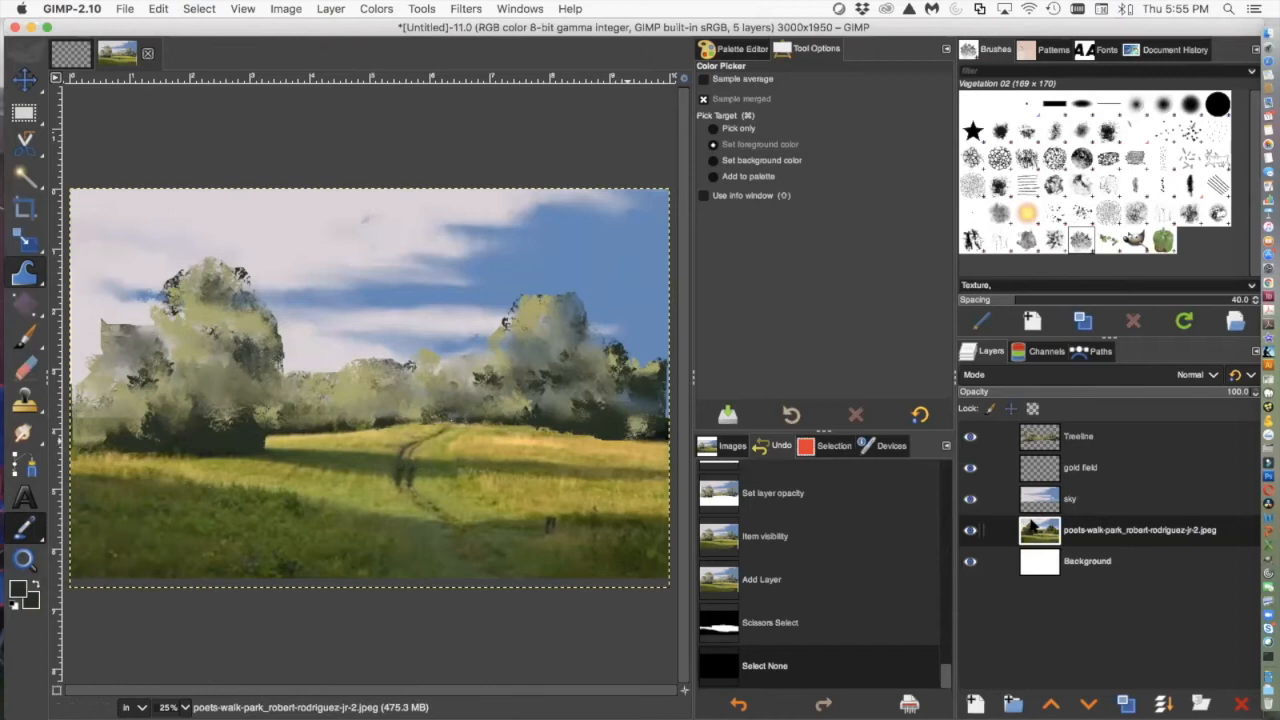
pyautogui.click(192, 9)
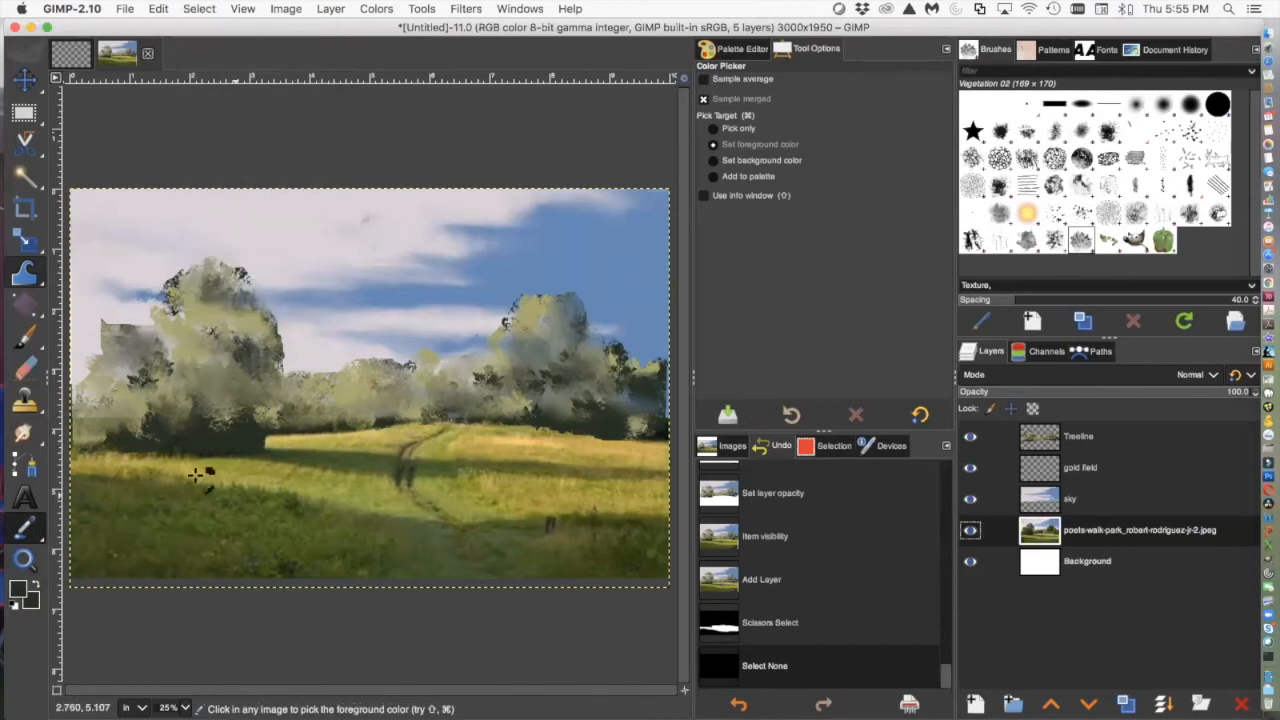
pyautogui.click(17, 592)
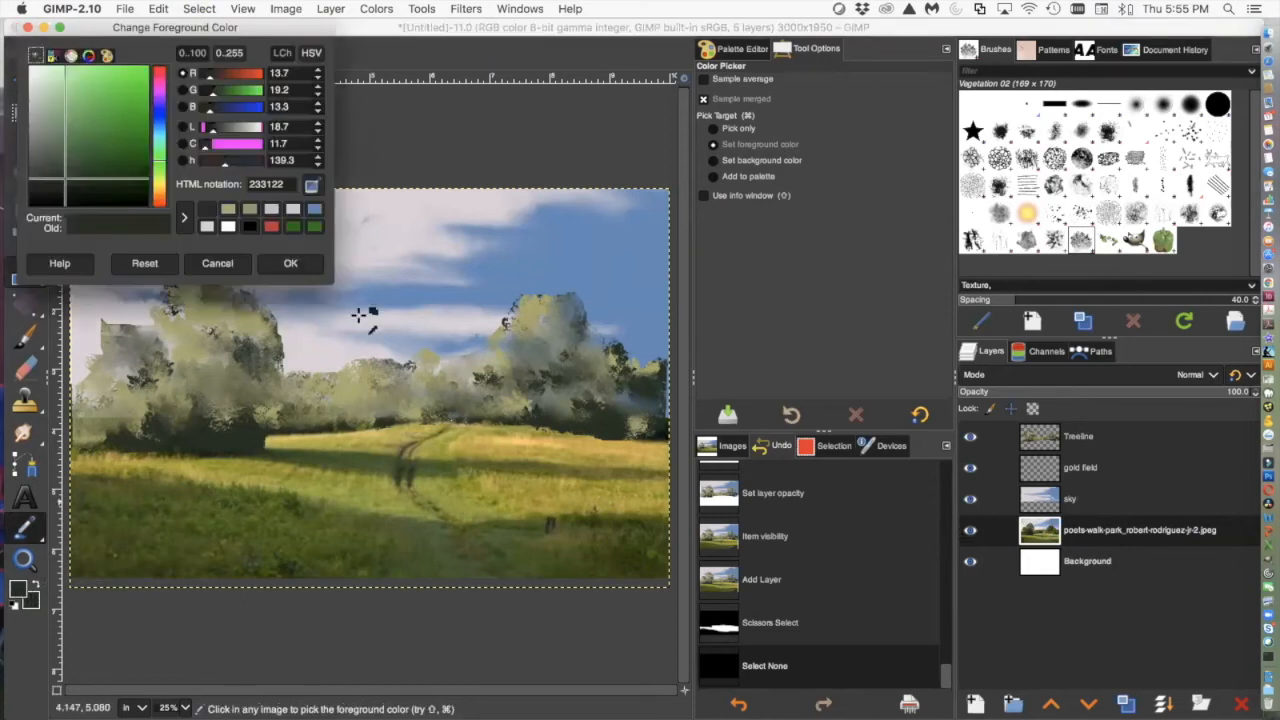
pyautogui.click(216, 263)
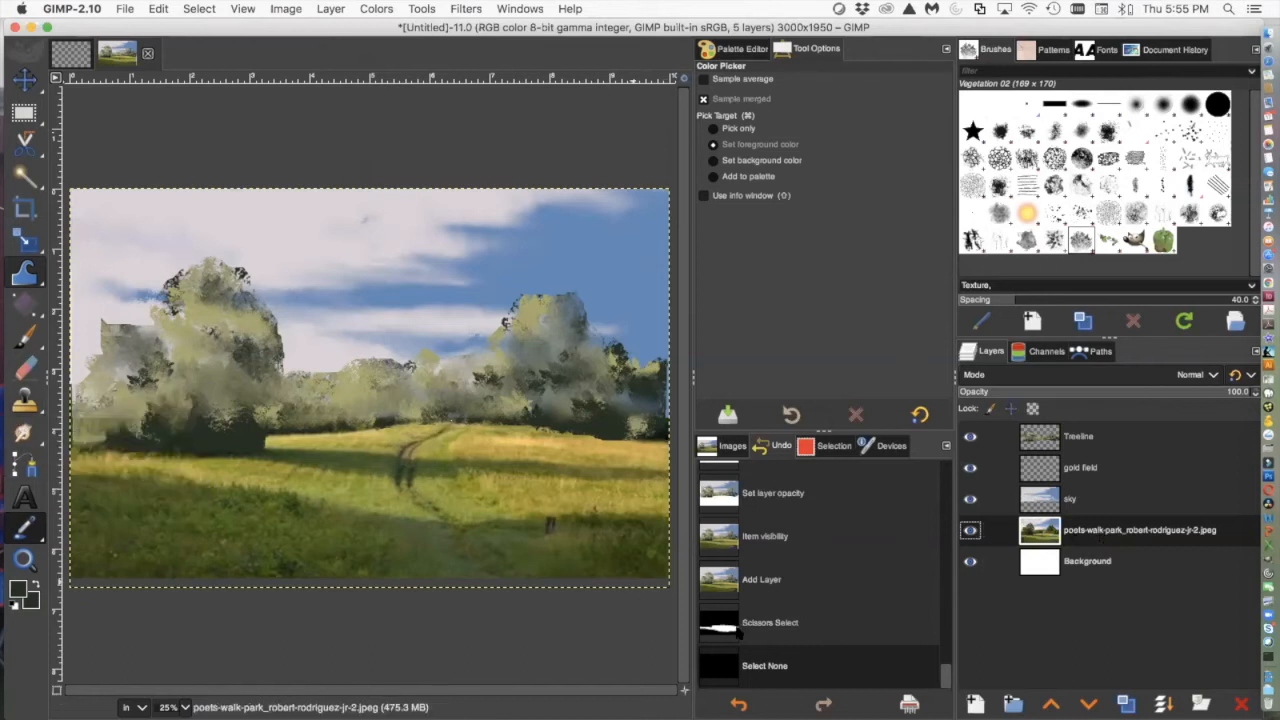
pyautogui.click(783, 624)
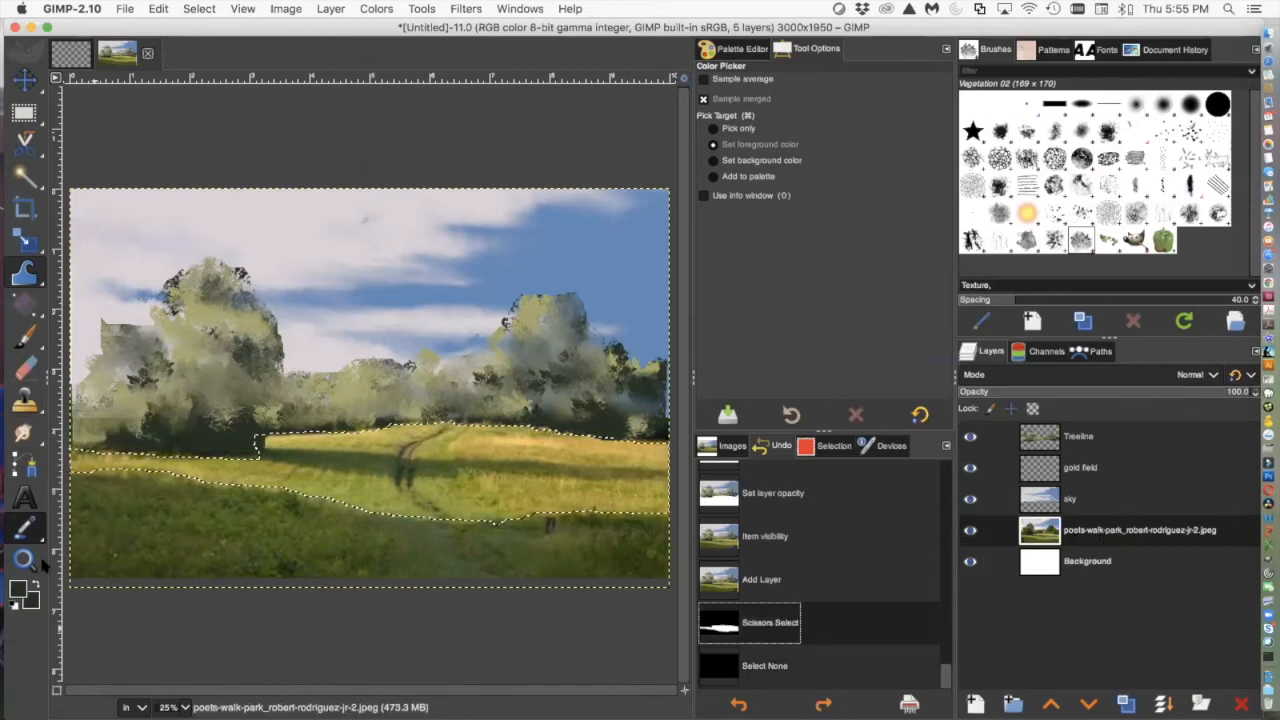
# Set the foreground color to a bright golden yellow by shifting its hue and raising its saturation and brightness
pyautogui.click(18, 591)
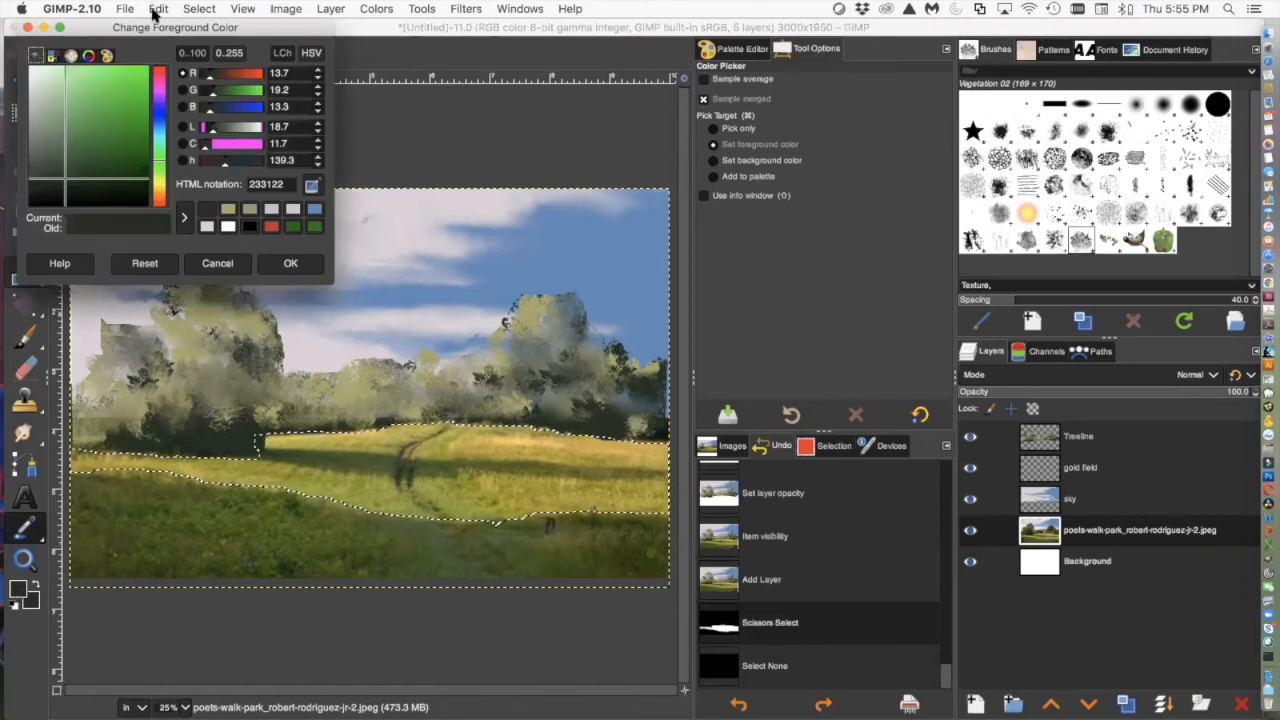
pyautogui.moveTo(163, 162); pyautogui.dragTo(161, 187)
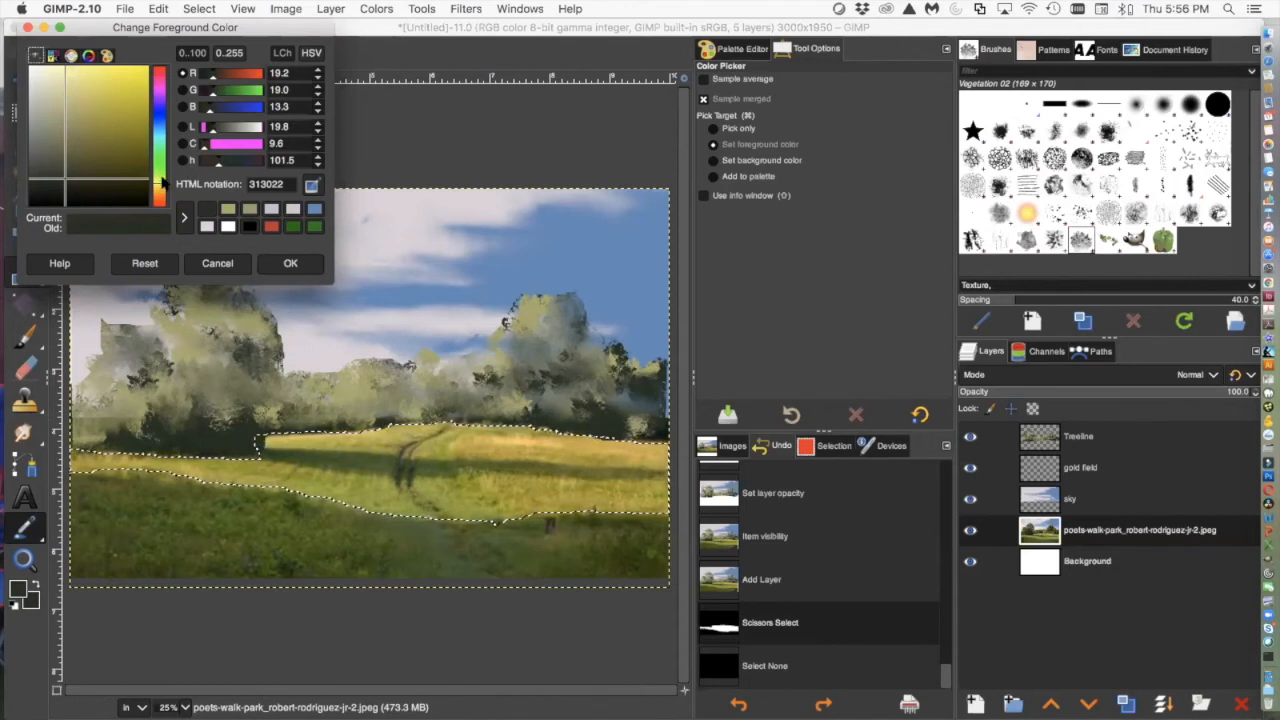
pyautogui.click(125, 94)
pyautogui.click(290, 263)
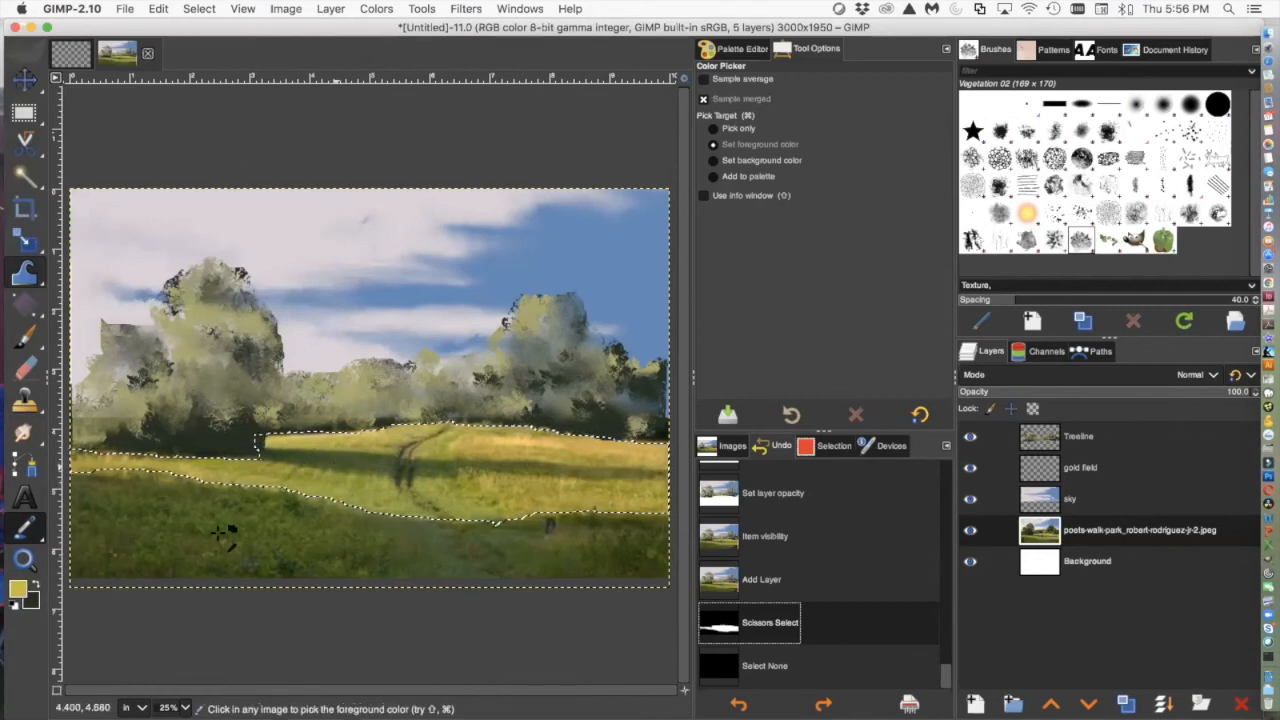
# Sample the shaded field's olive green as the foreground color and try sampling a background color at the field's upper edge
pyautogui.click(331, 464)
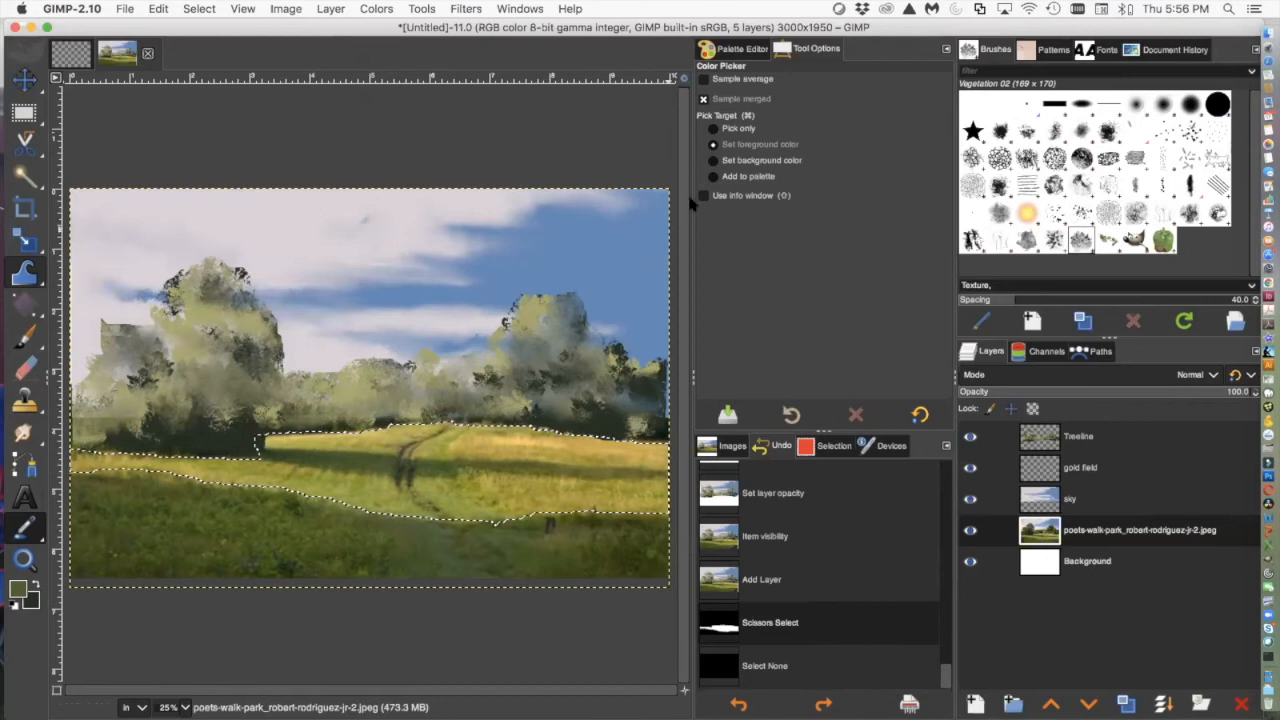
pyautogui.click(714, 160)
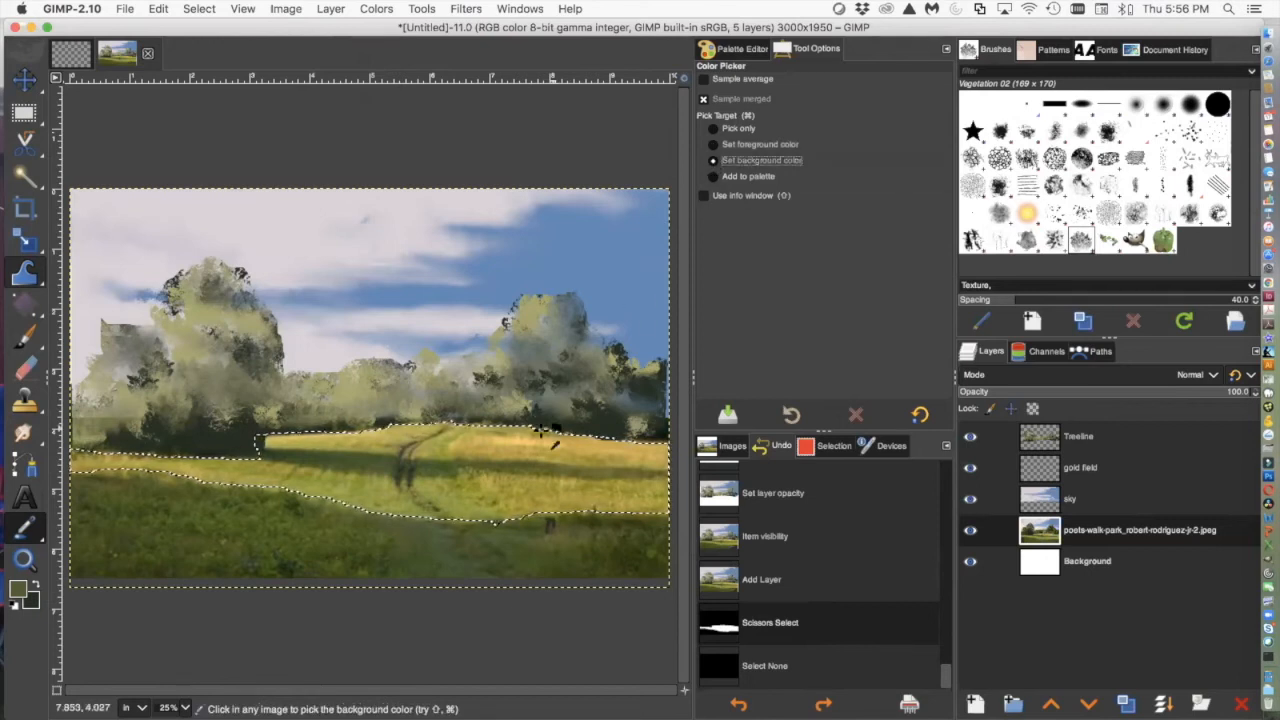
pyautogui.click(578, 428)
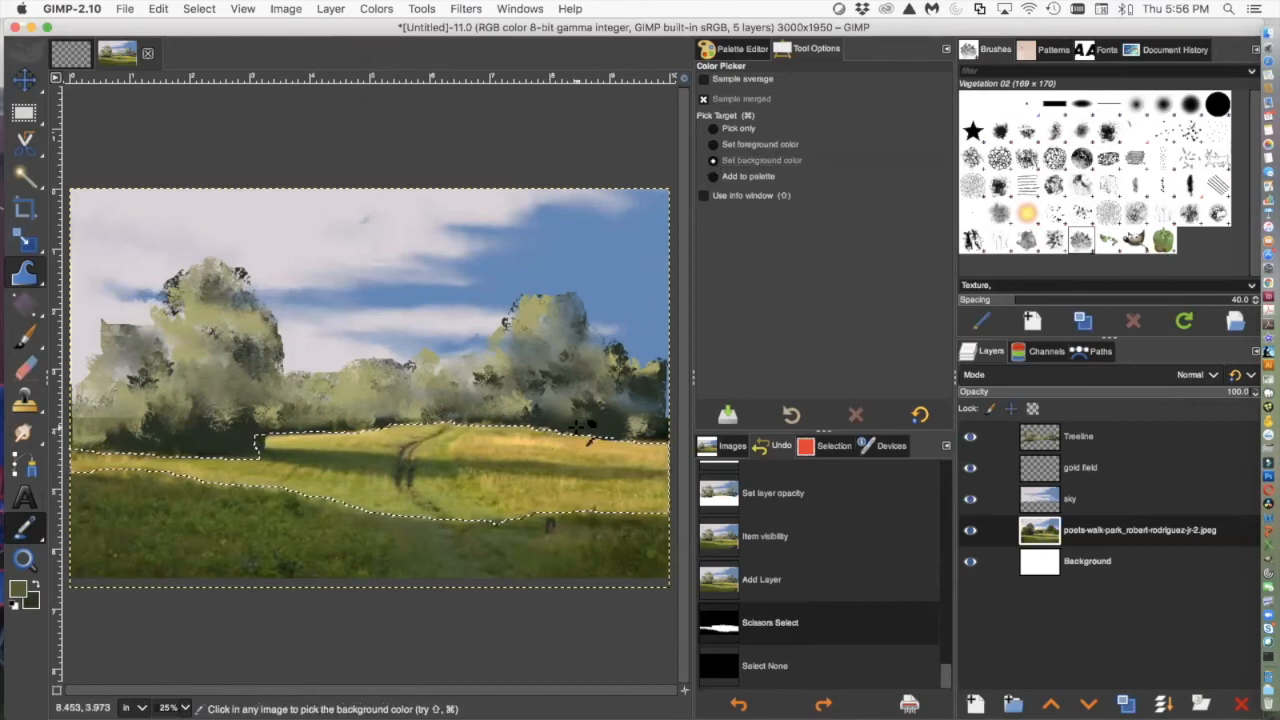
pyautogui.click(18, 590)
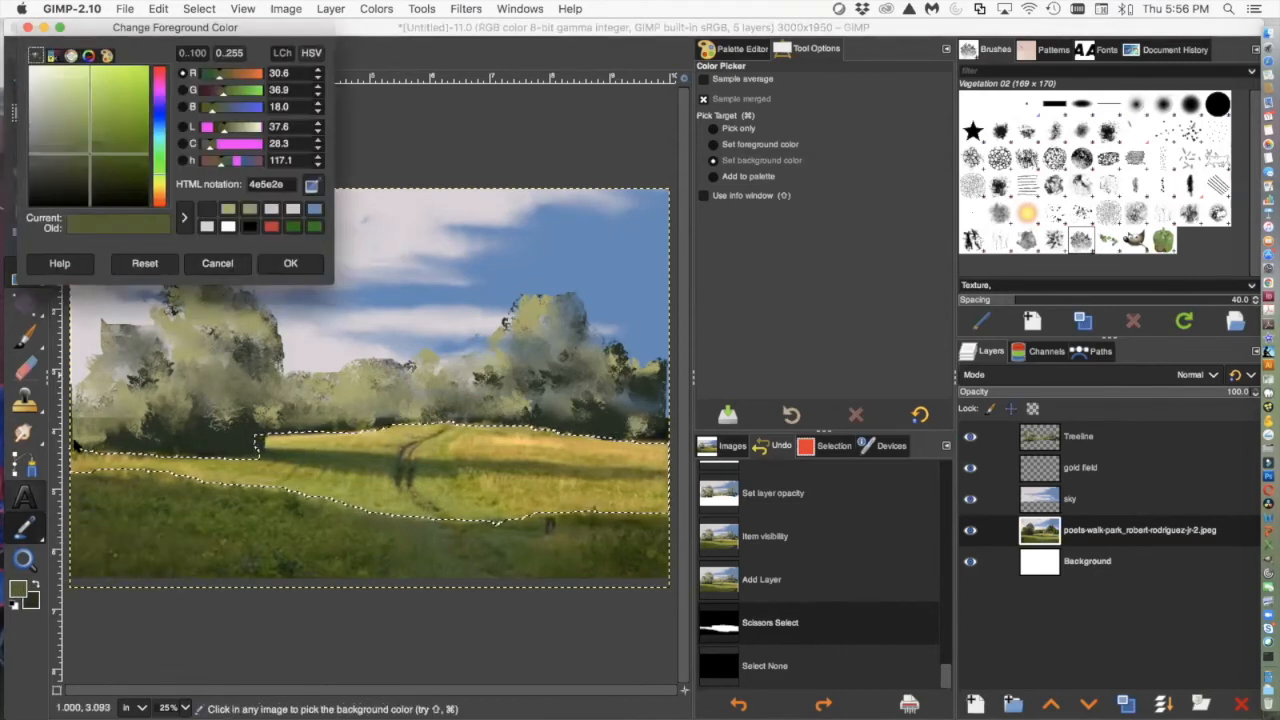
pyautogui.click(289, 264)
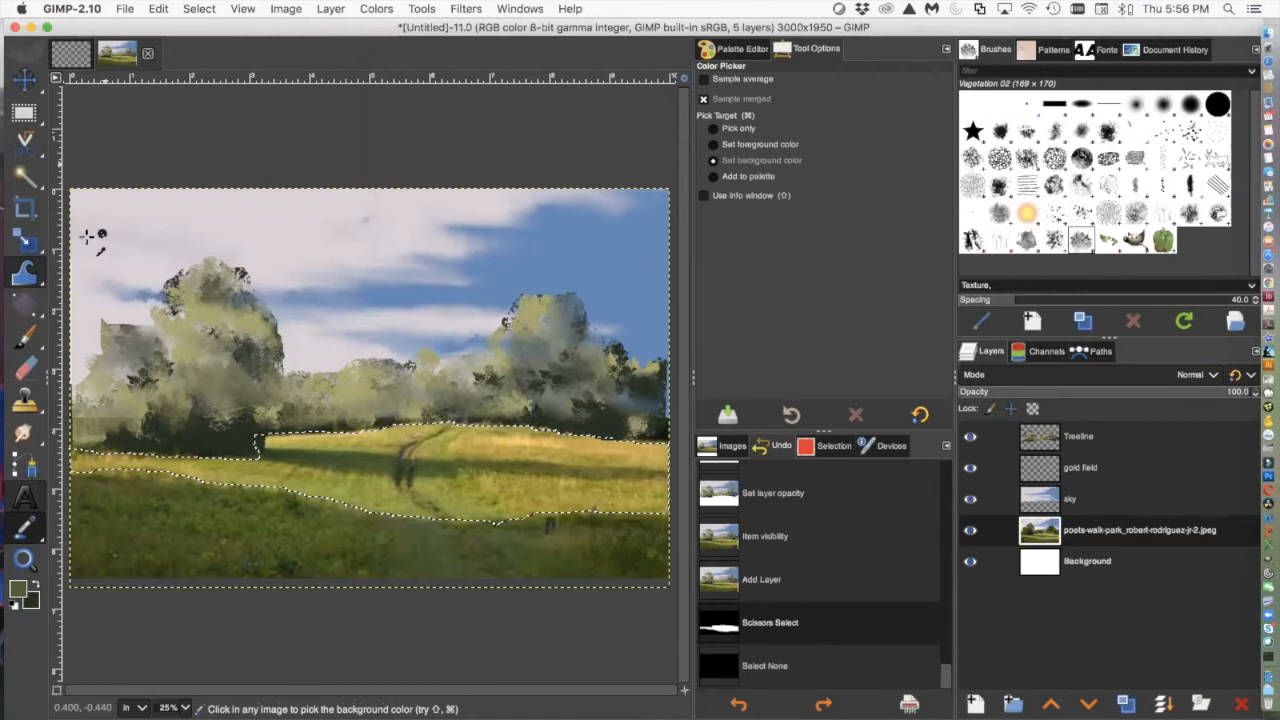
# Swap the foreground and background colors and set the new foreground to the golden yellow c0ac2e
pyautogui.click(18, 590)
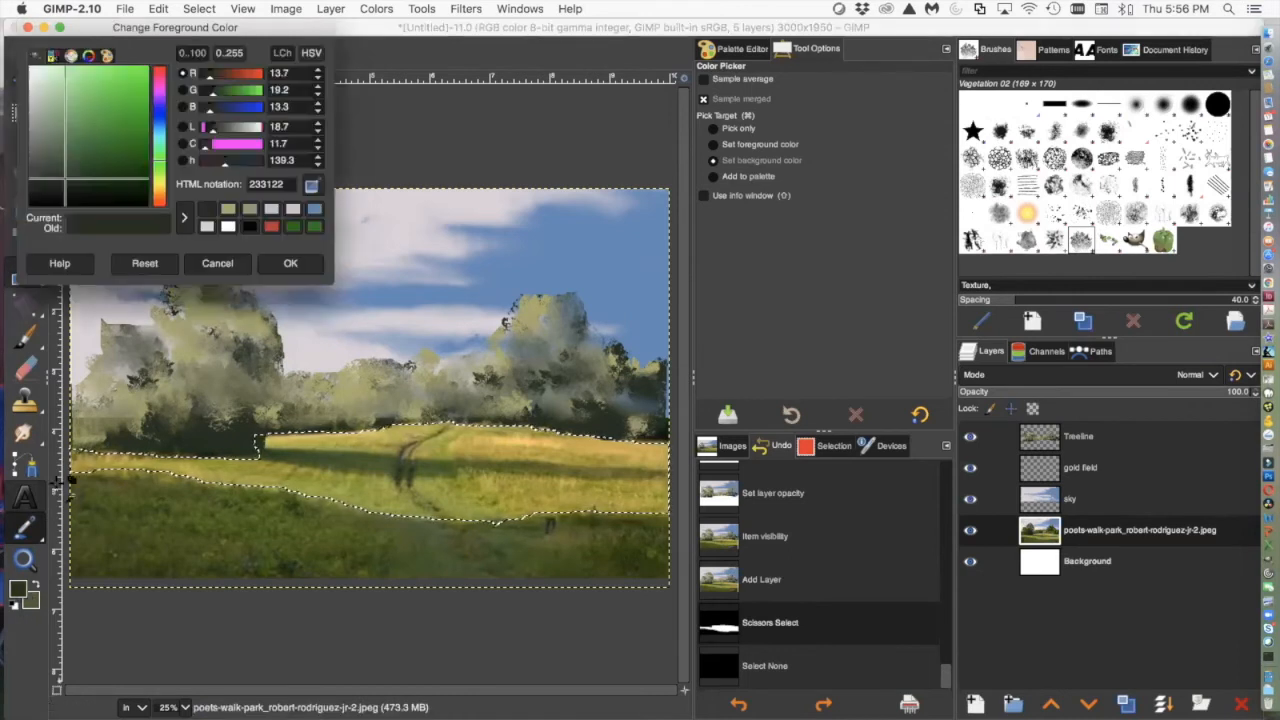
pyautogui.moveTo(160, 190); pyautogui.dragTo(158, 200)
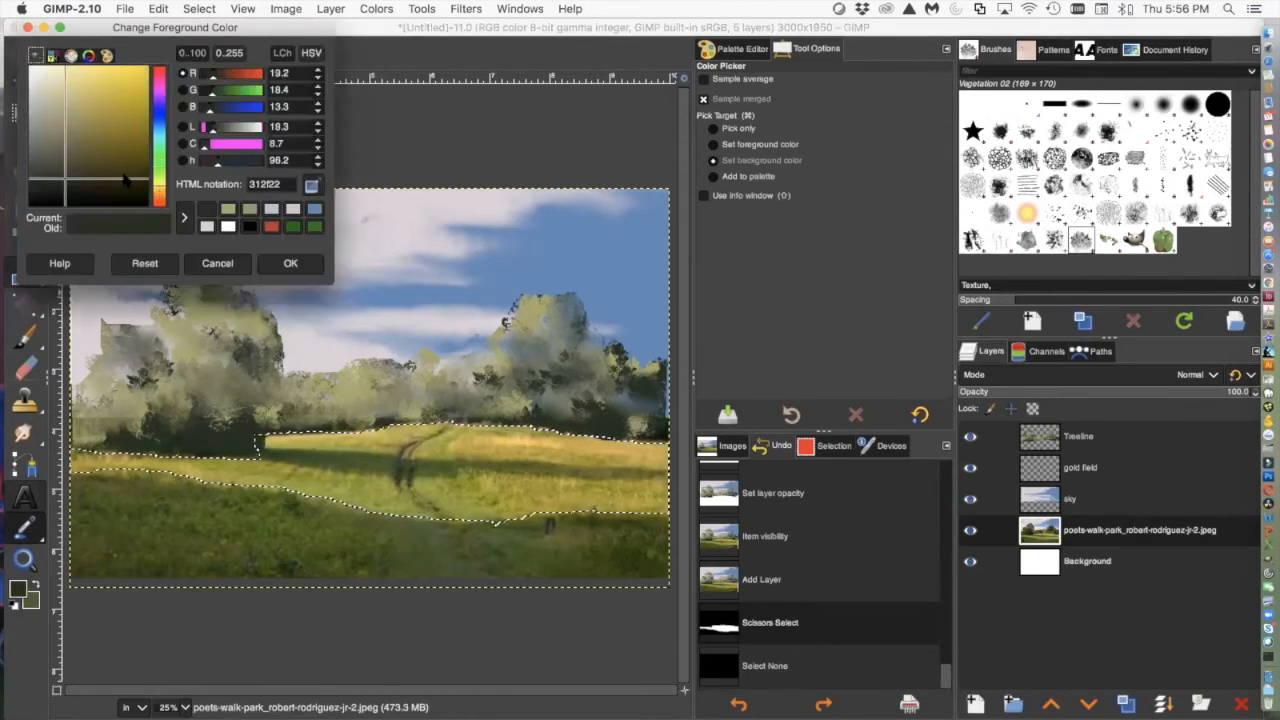
pyautogui.click(116, 92)
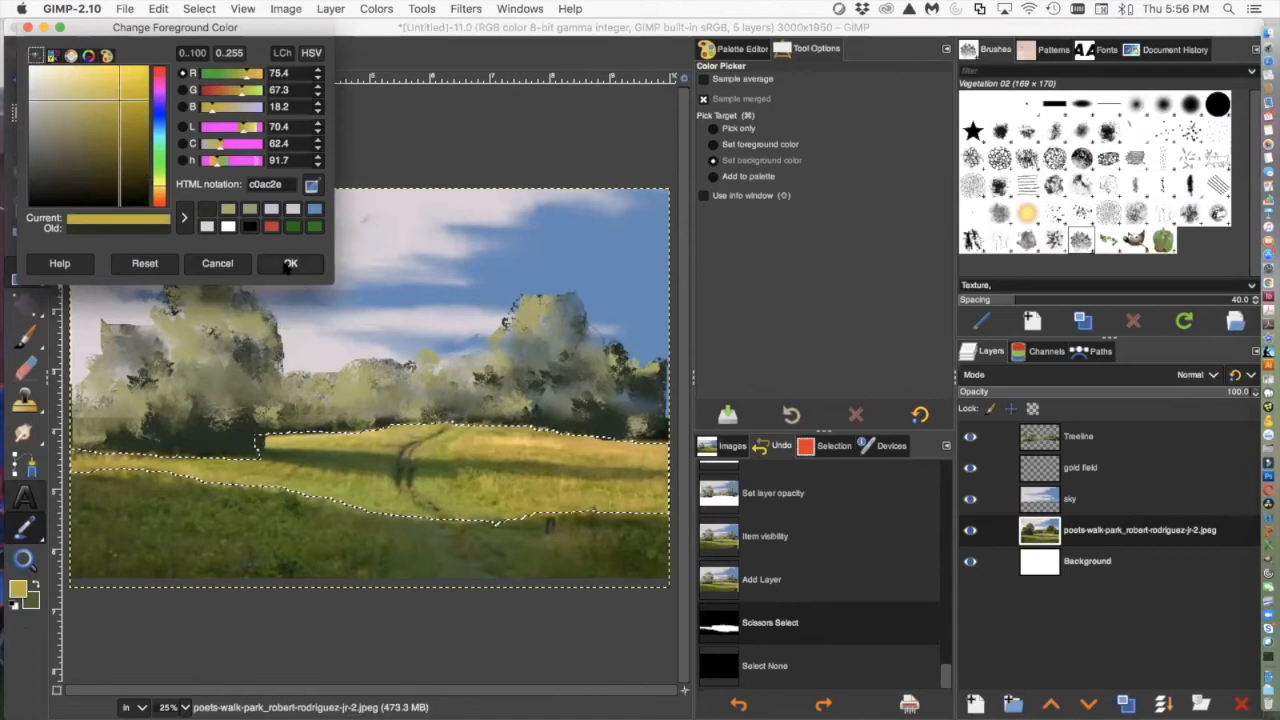
# Fill the selected field on the gold field layer with a horizontal bi-linear gradient of golden yellow and olive green, widening the gradient line at both endpoints
pyautogui.click(289, 263)
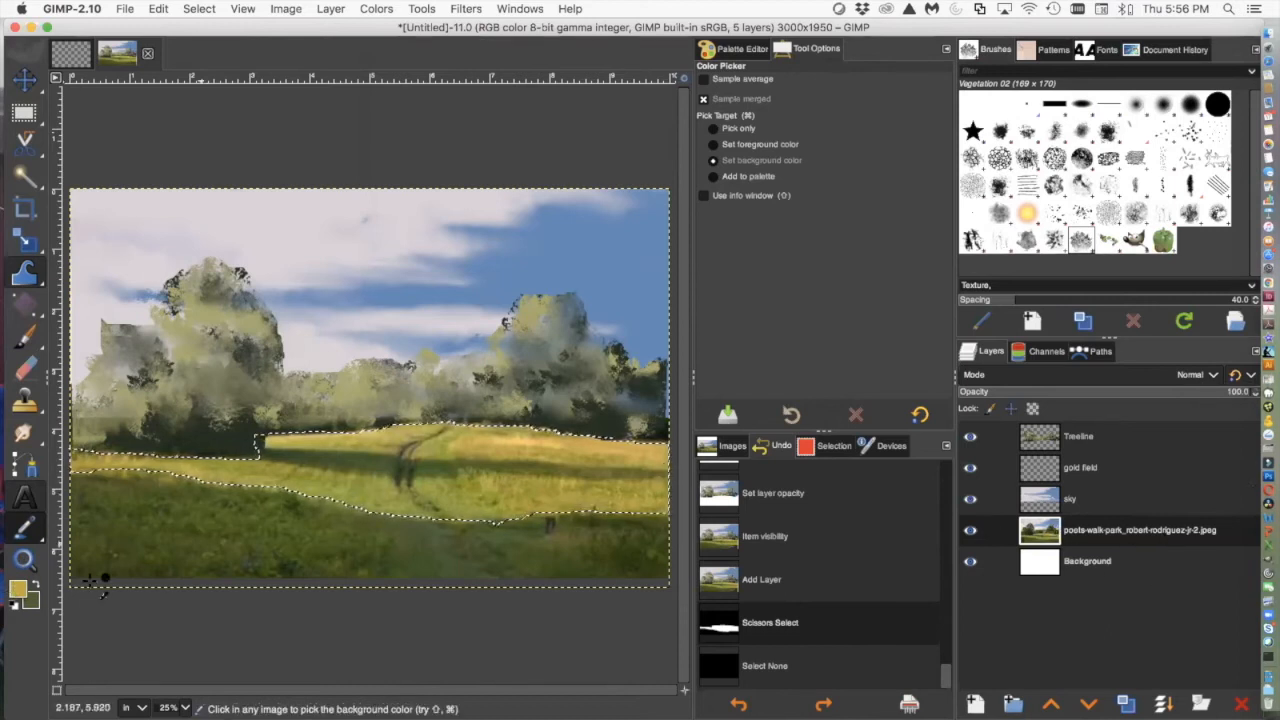
pyautogui.moveTo(47, 392)
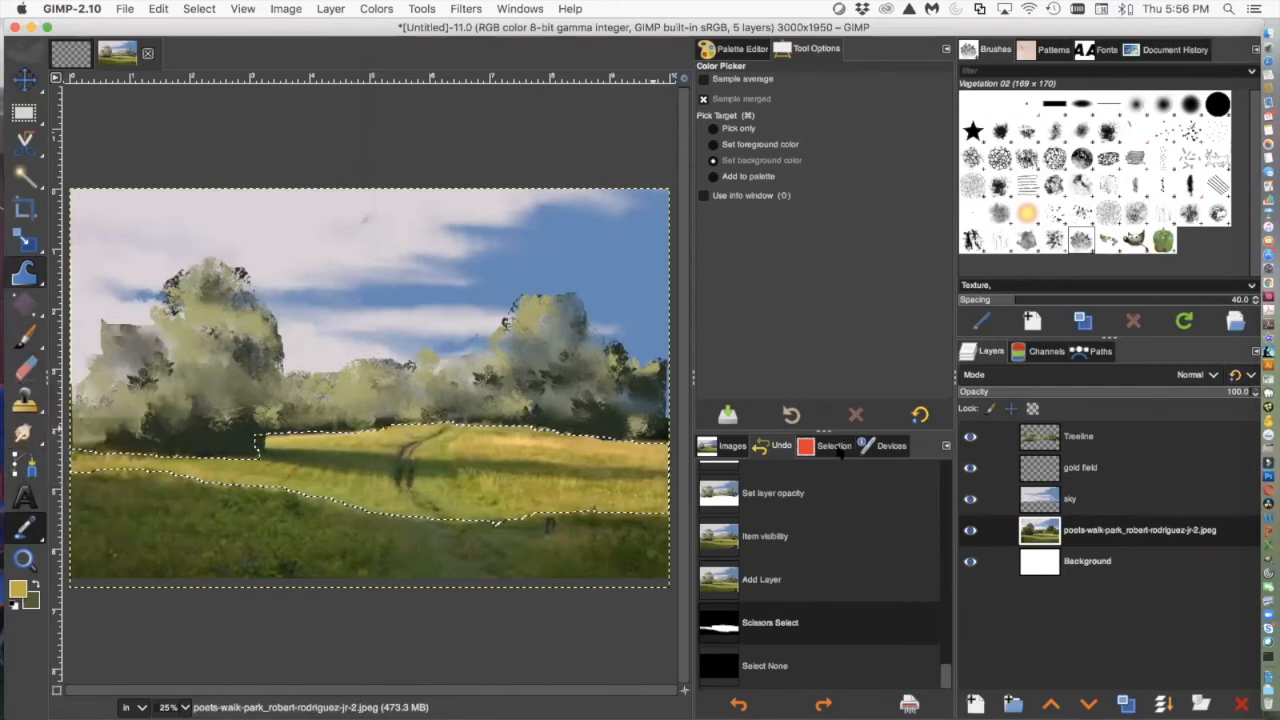
pyautogui.click(1085, 474)
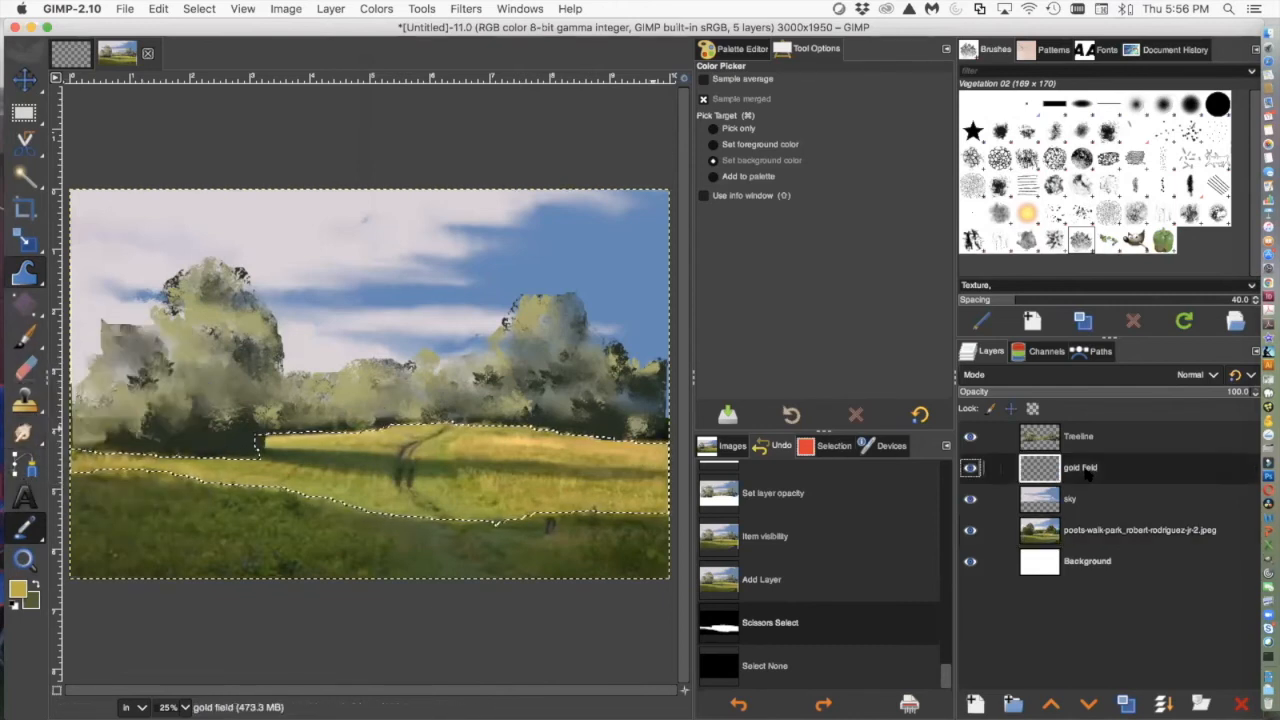
pyautogui.moveTo(26, 305)
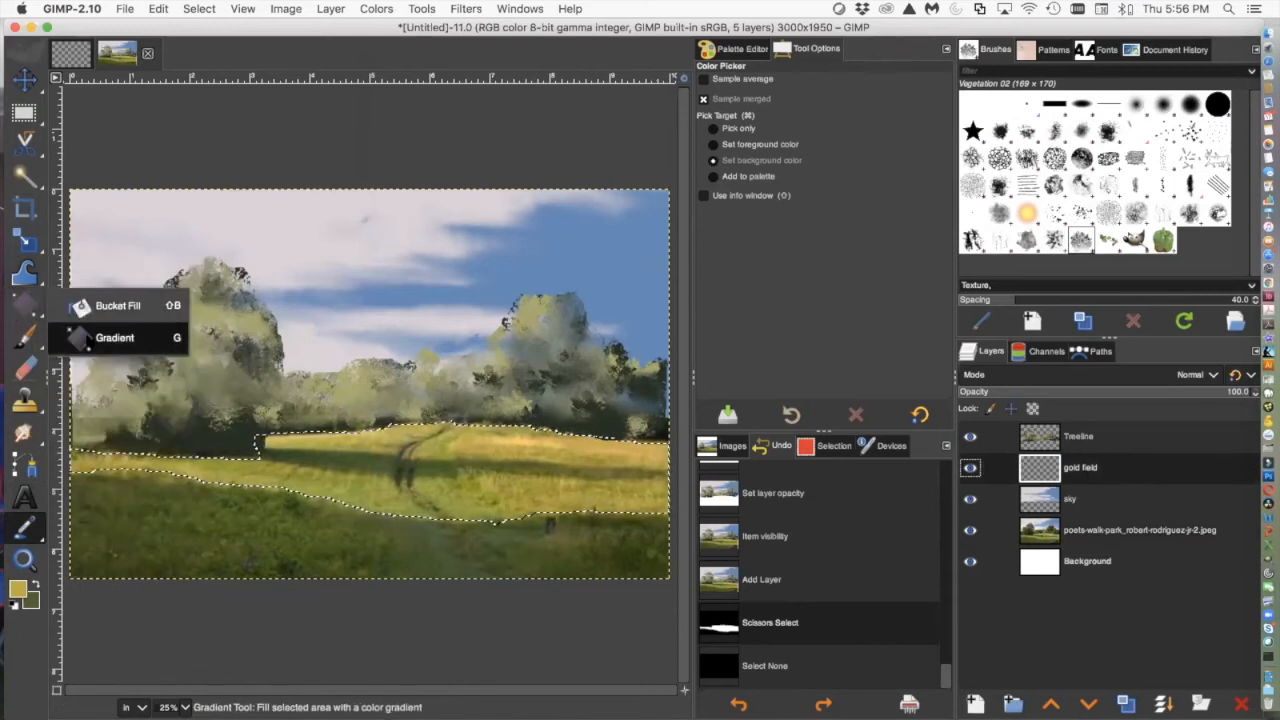
pyautogui.click(114, 337)
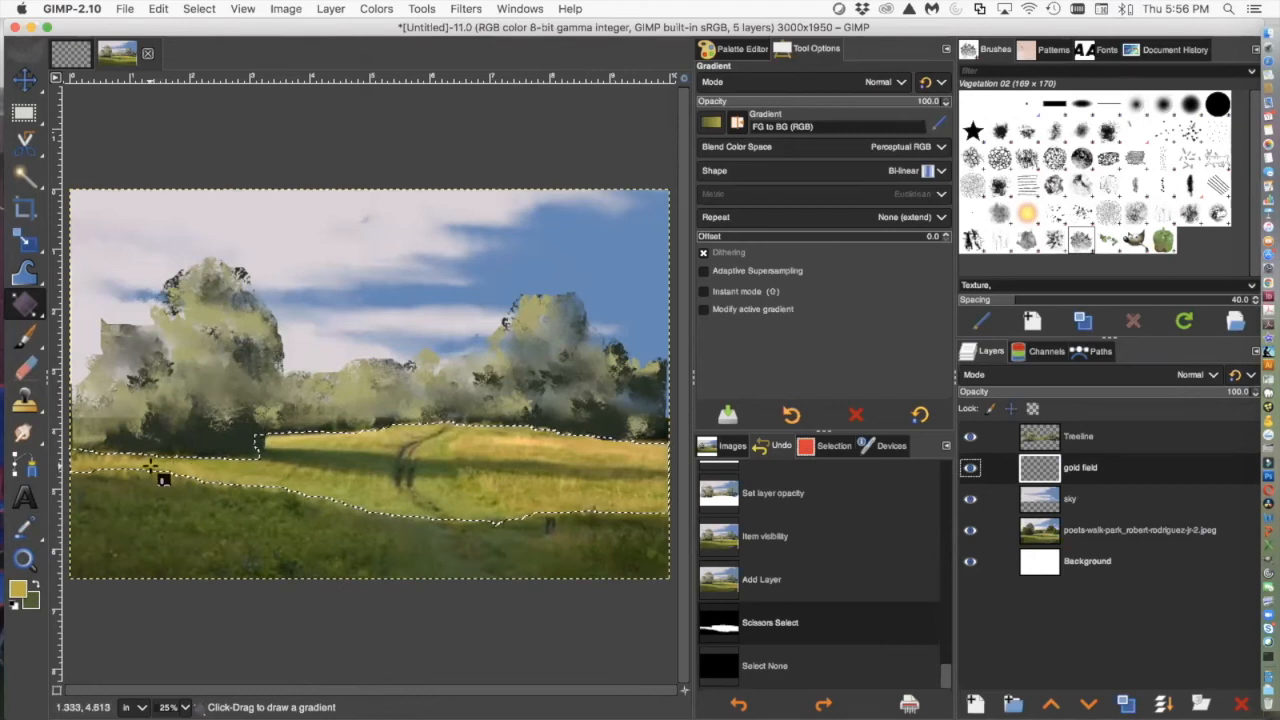
pyautogui.moveTo(313, 470); pyautogui.dragTo(520, 471)
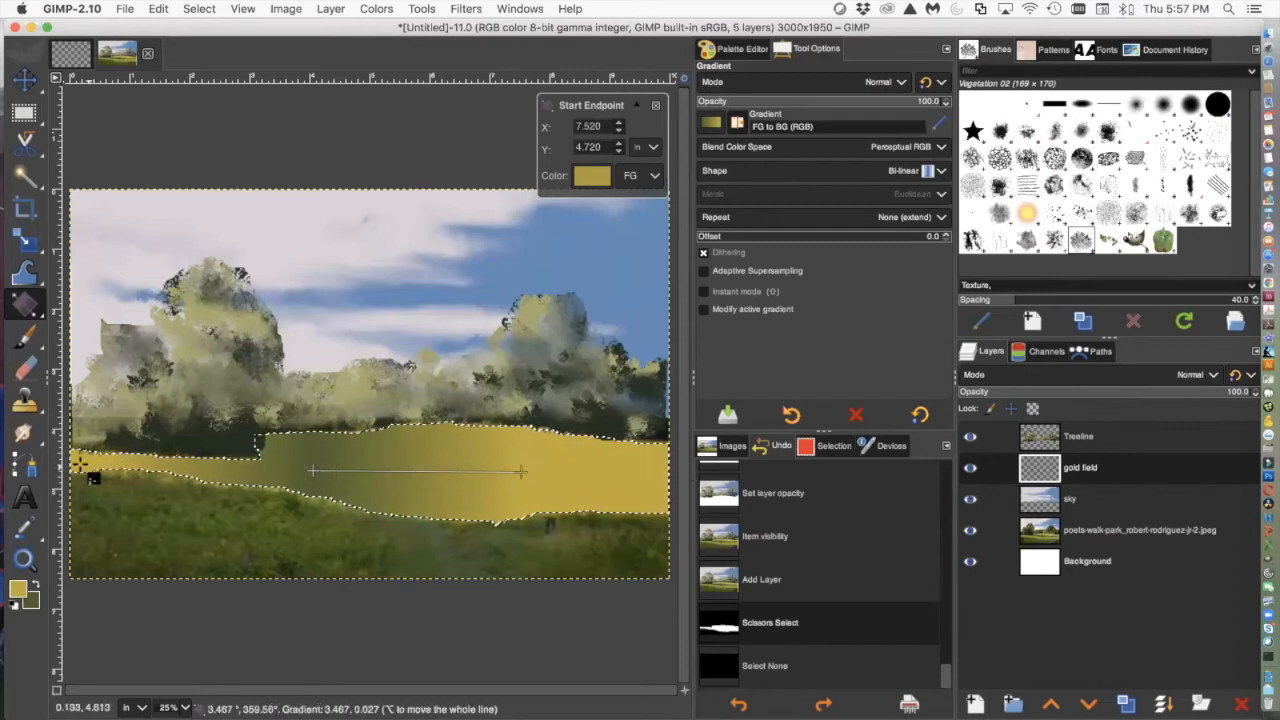
pyautogui.moveTo(313, 470); pyautogui.dragTo(288, 471)
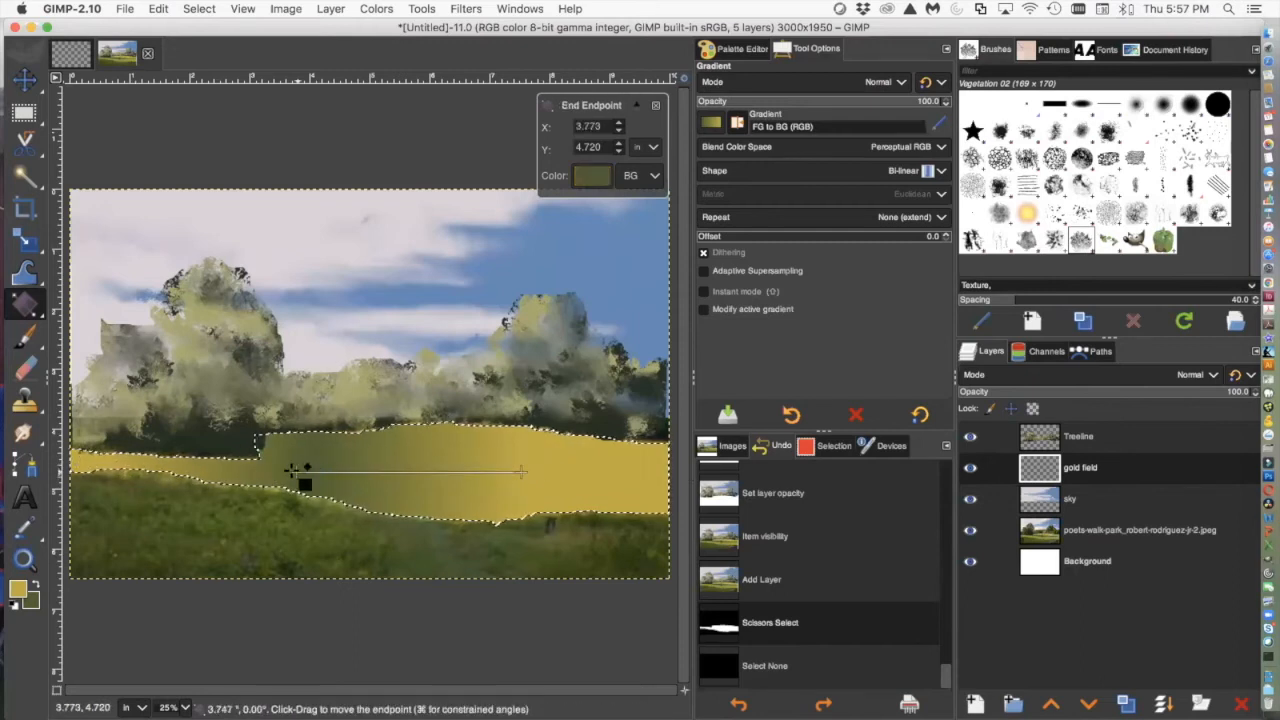
pyautogui.moveTo(545, 472); pyautogui.dragTo(605, 483)
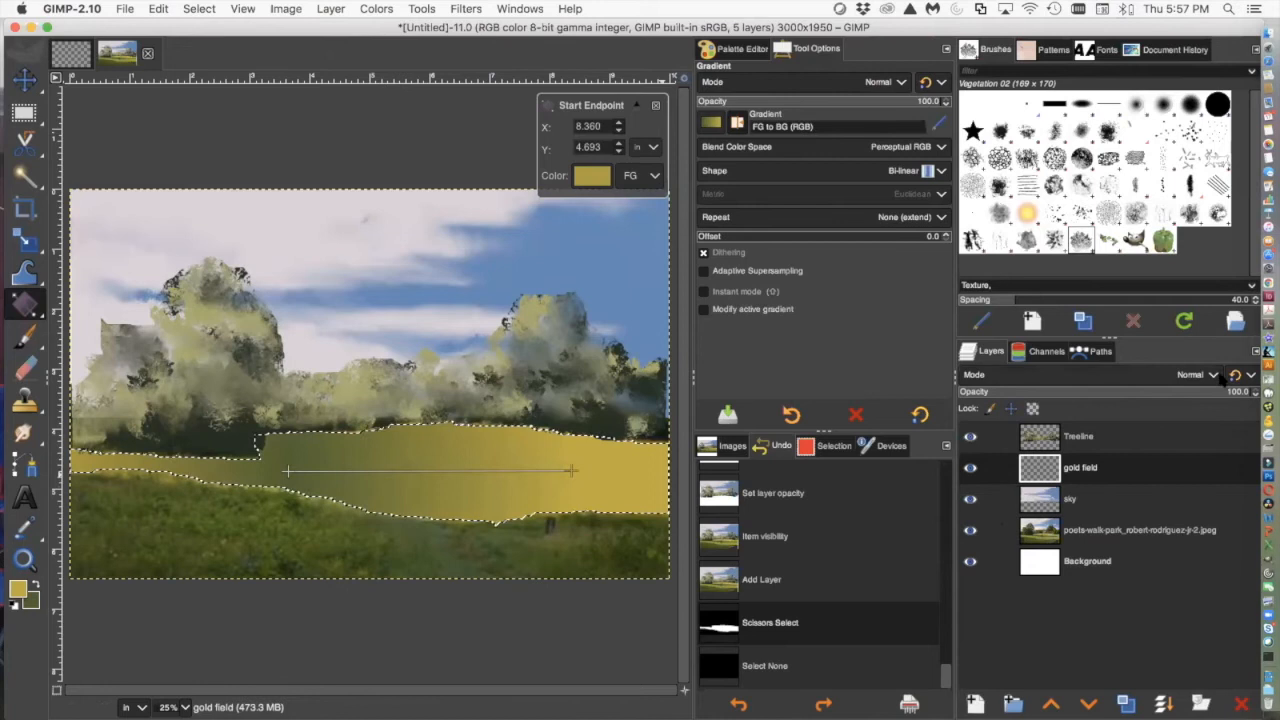
# Lower the gold field layer's opacity to 56.7, commit the gradient, and clear the selection
pyautogui.moveTo(1248, 390); pyautogui.dragTo(1122, 392)
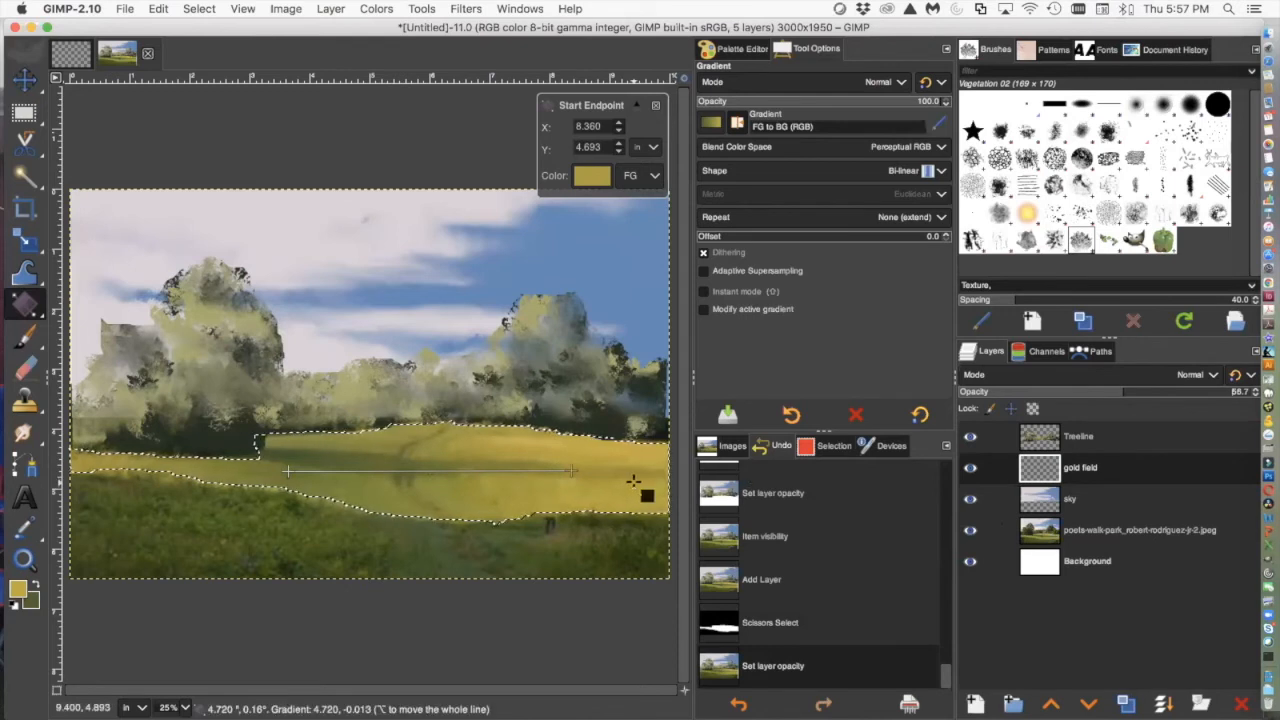
pyautogui.press('Return')
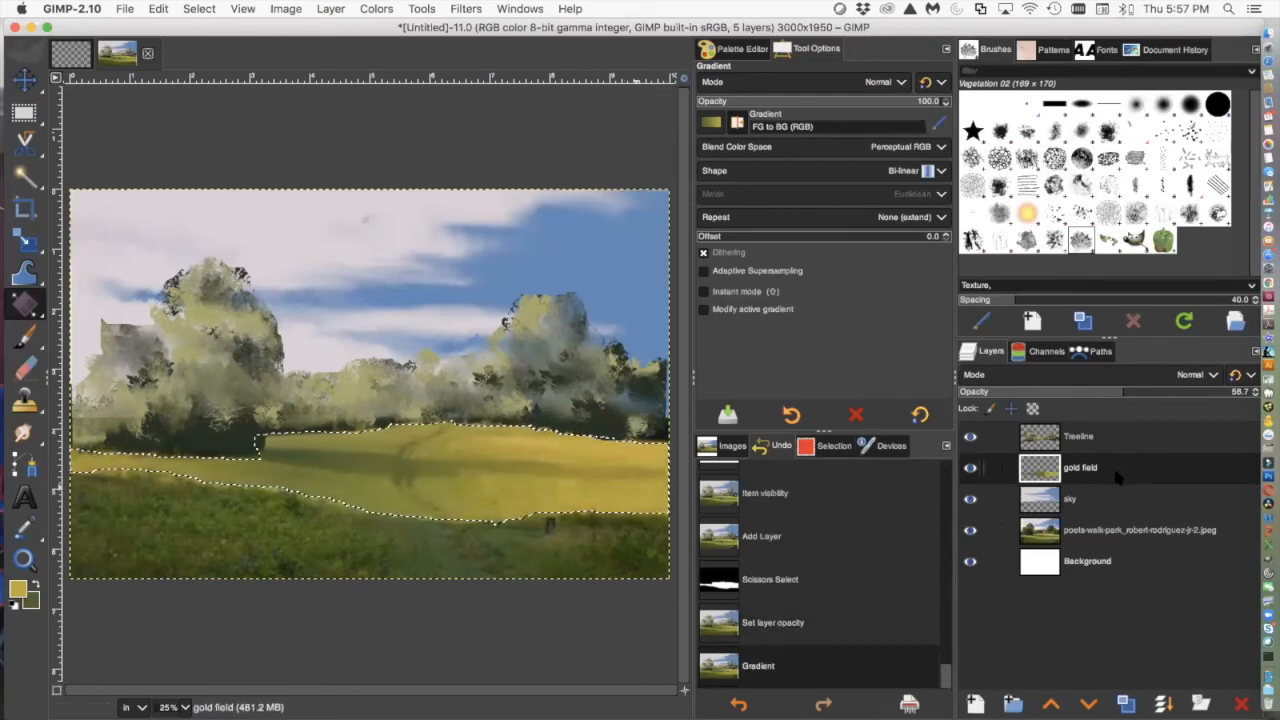
pyautogui.press('space')
pyautogui.press('space')
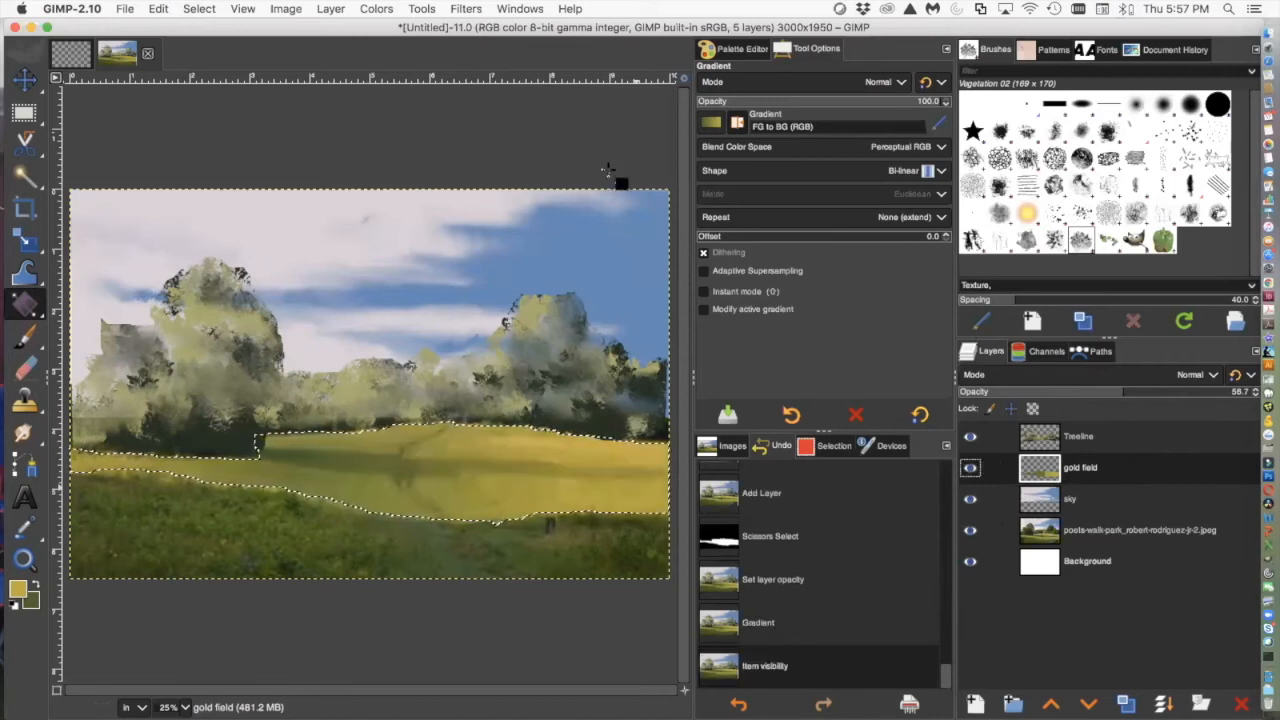
pyautogui.click(199, 8)
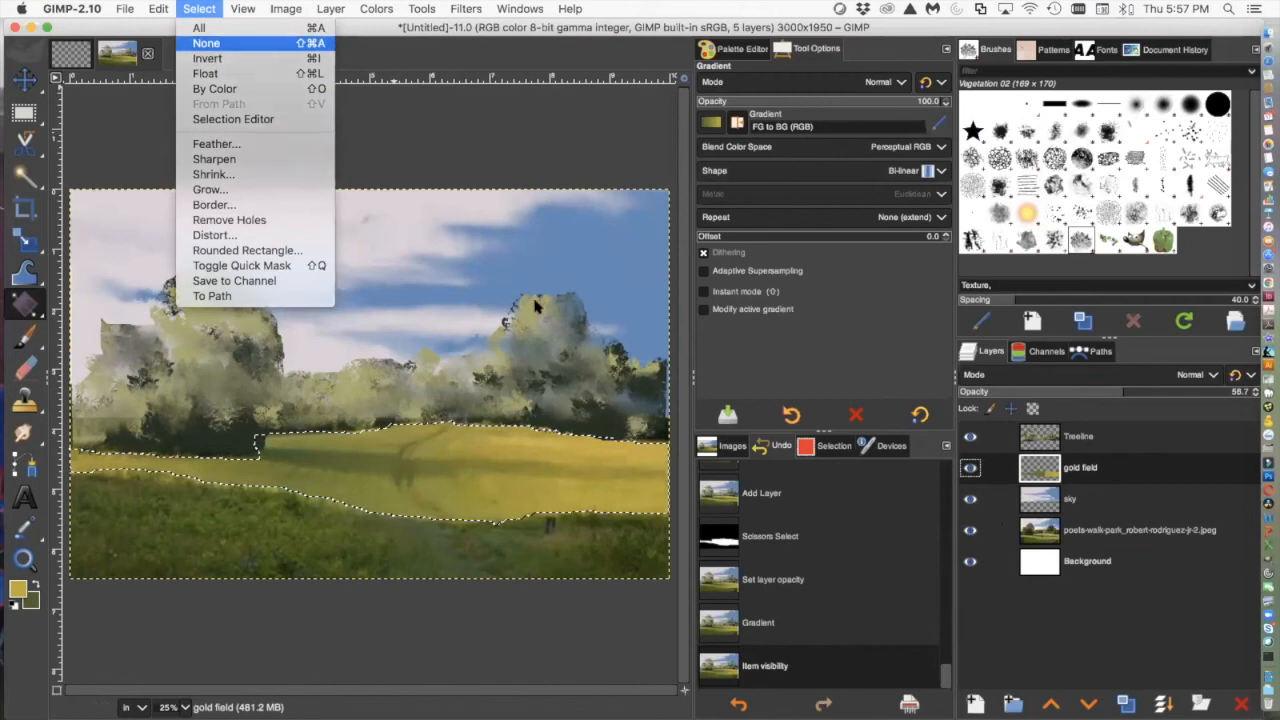
pyautogui.press('Return')
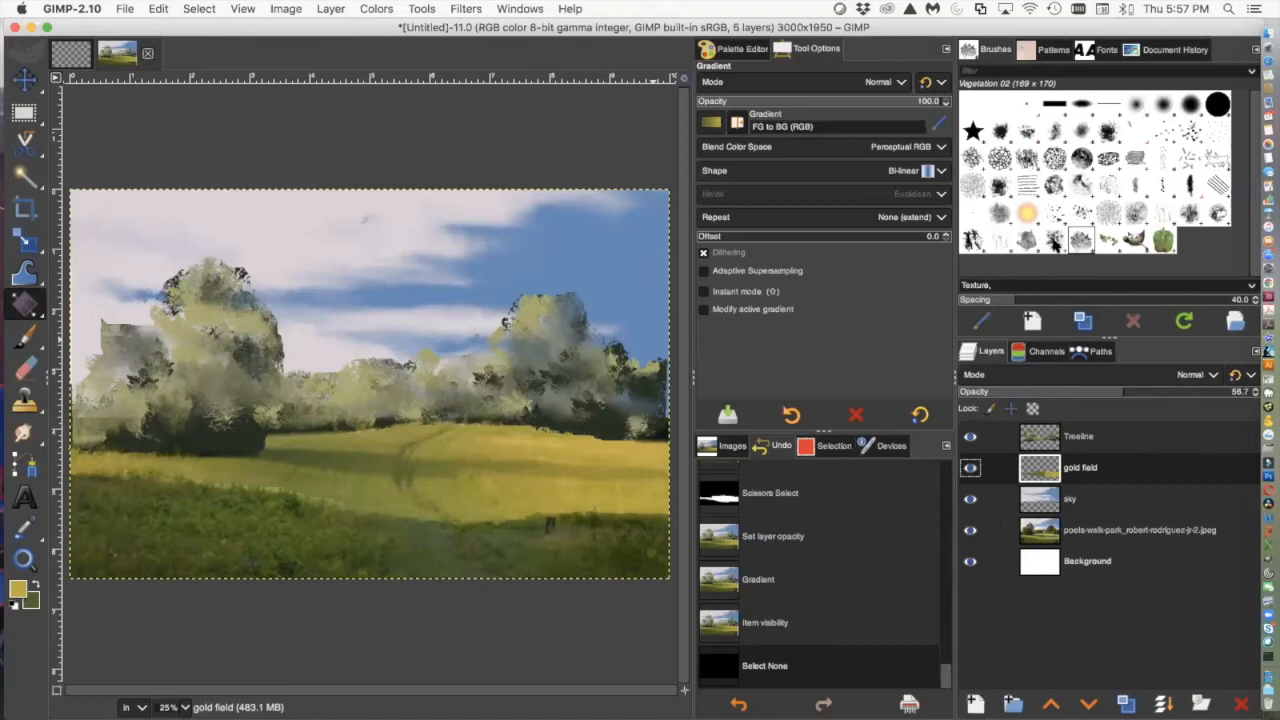
# Paint golden grass texture across the field with the Vegetation 01 brush at size 76, refining the upper edge at size 32
pyautogui.click(1055, 241)
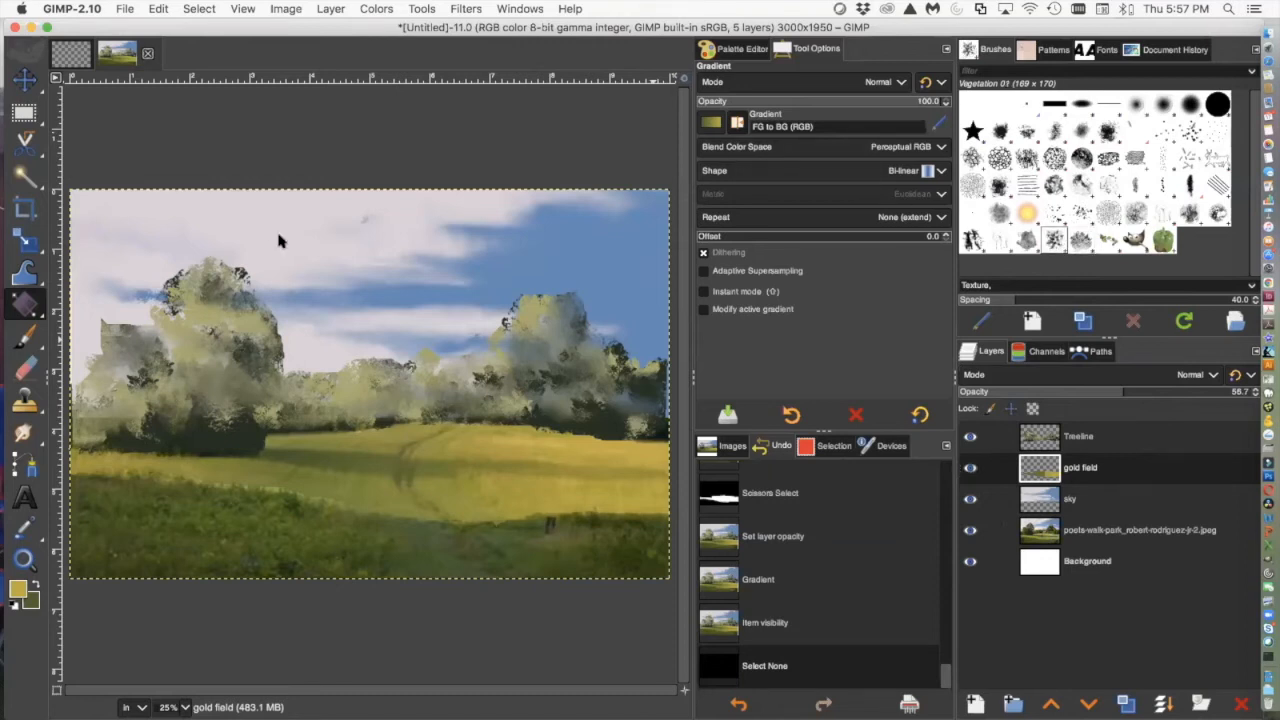
pyautogui.moveTo(25, 336)
pyautogui.click(110, 335)
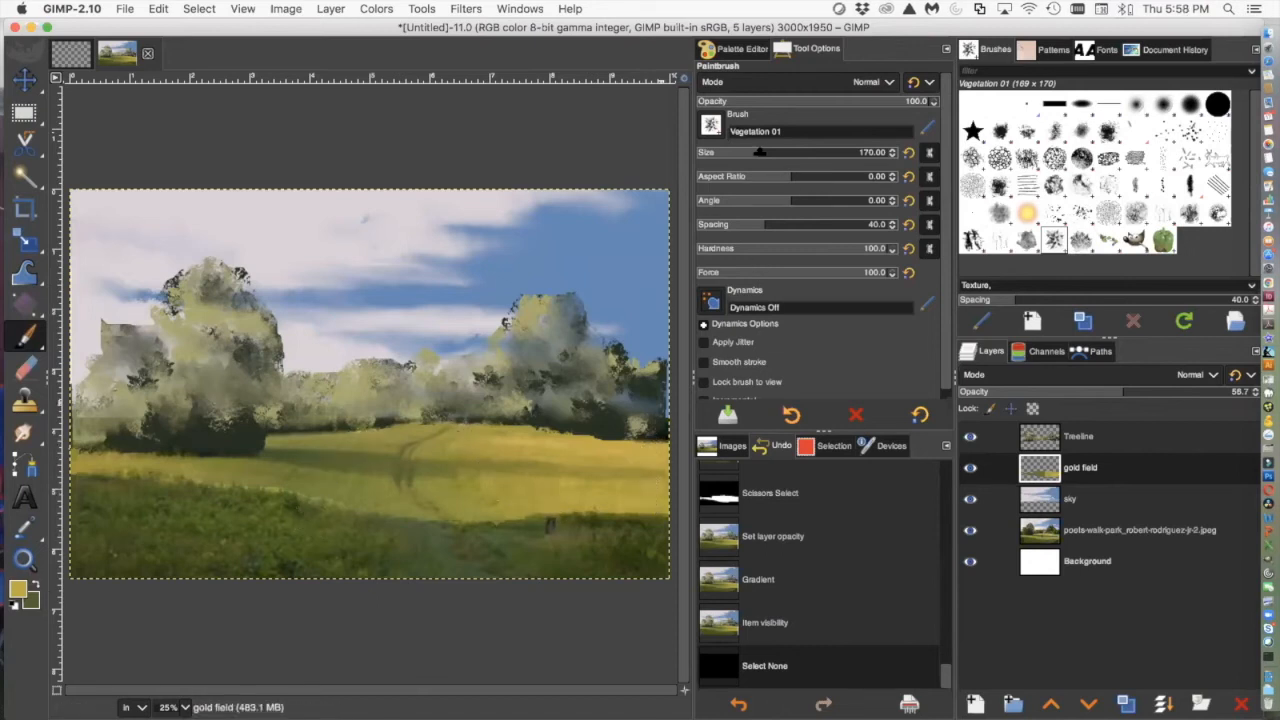
pyautogui.moveTo(755, 152); pyautogui.dragTo(740, 152)
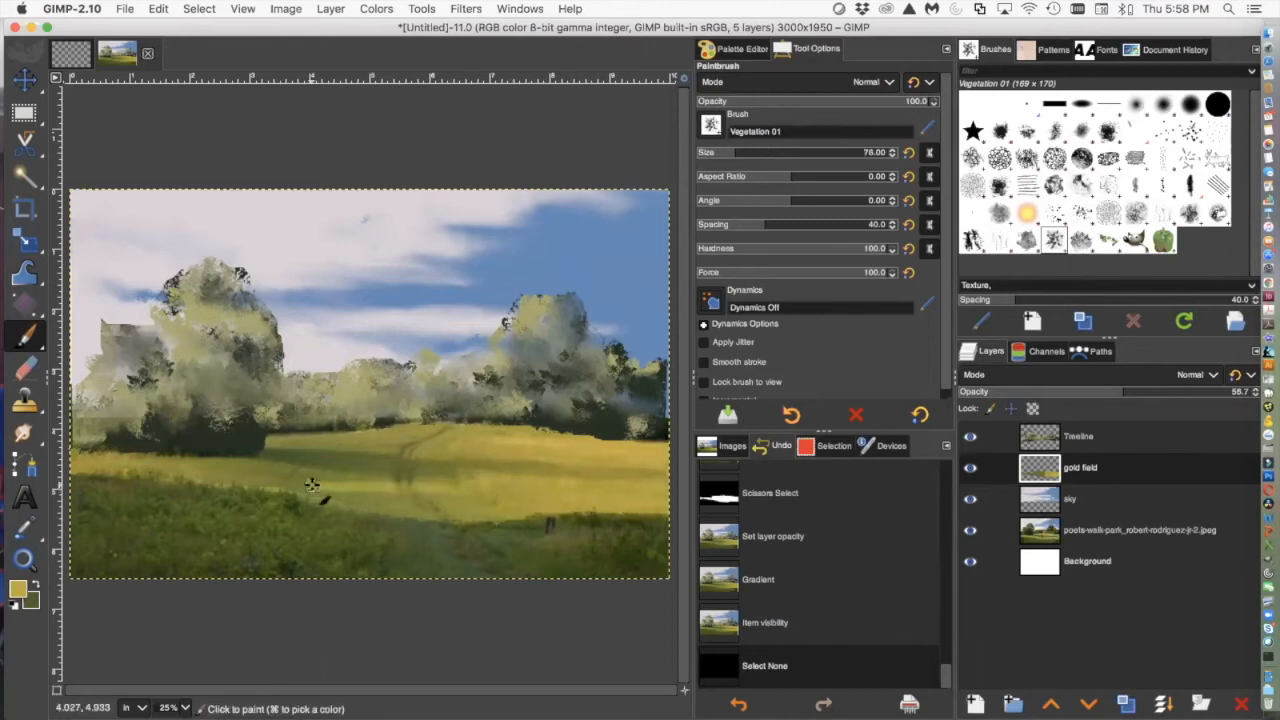
pyautogui.click(312, 485)
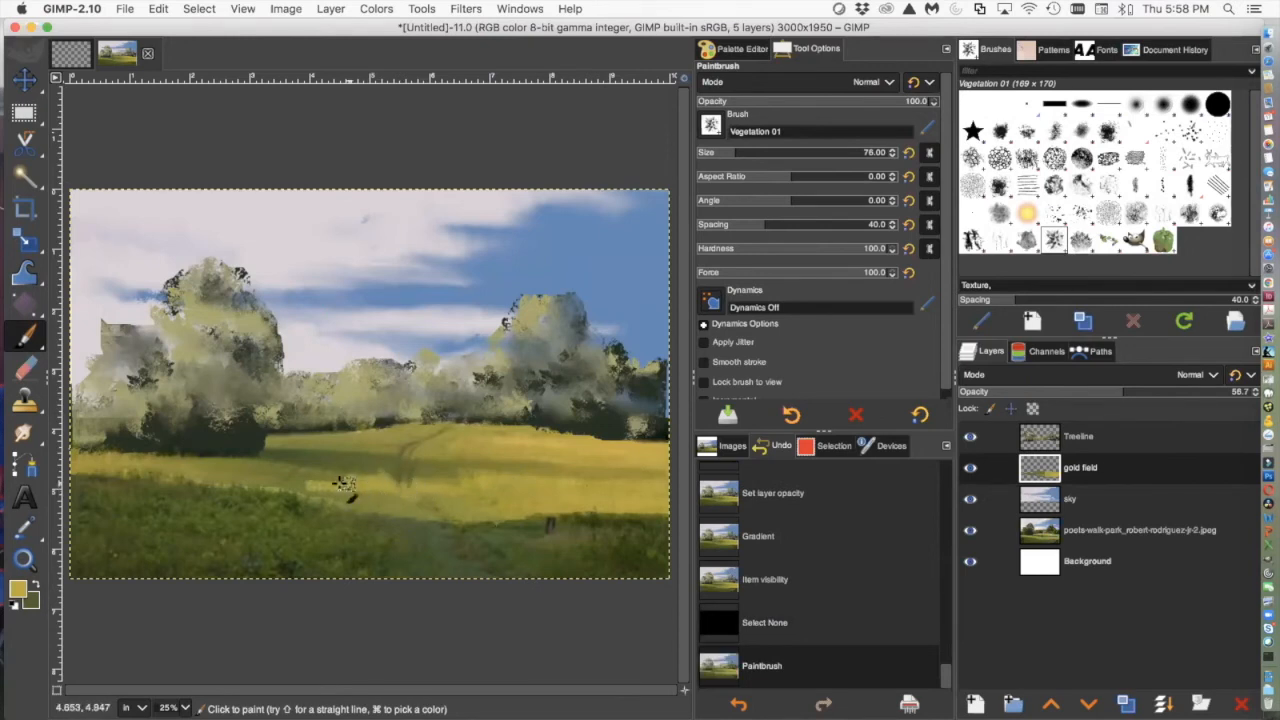
pyautogui.click(391, 486)
pyautogui.click(470, 495)
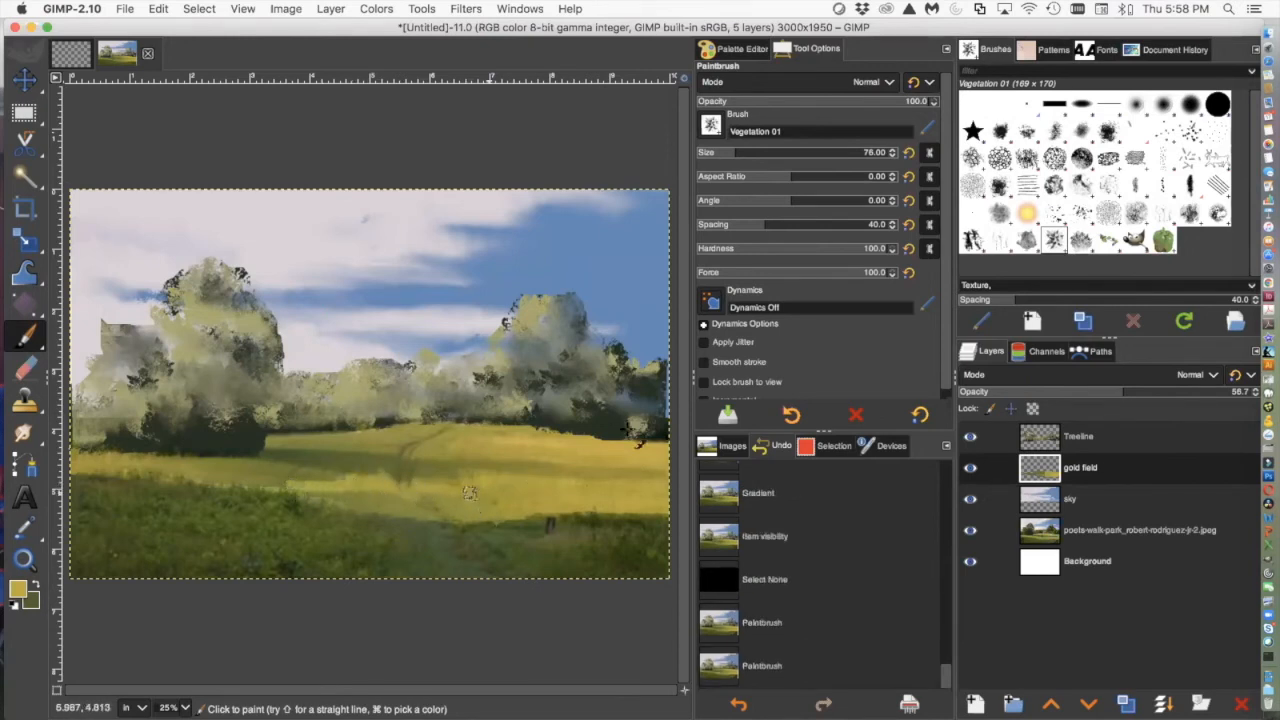
pyautogui.click(575, 458)
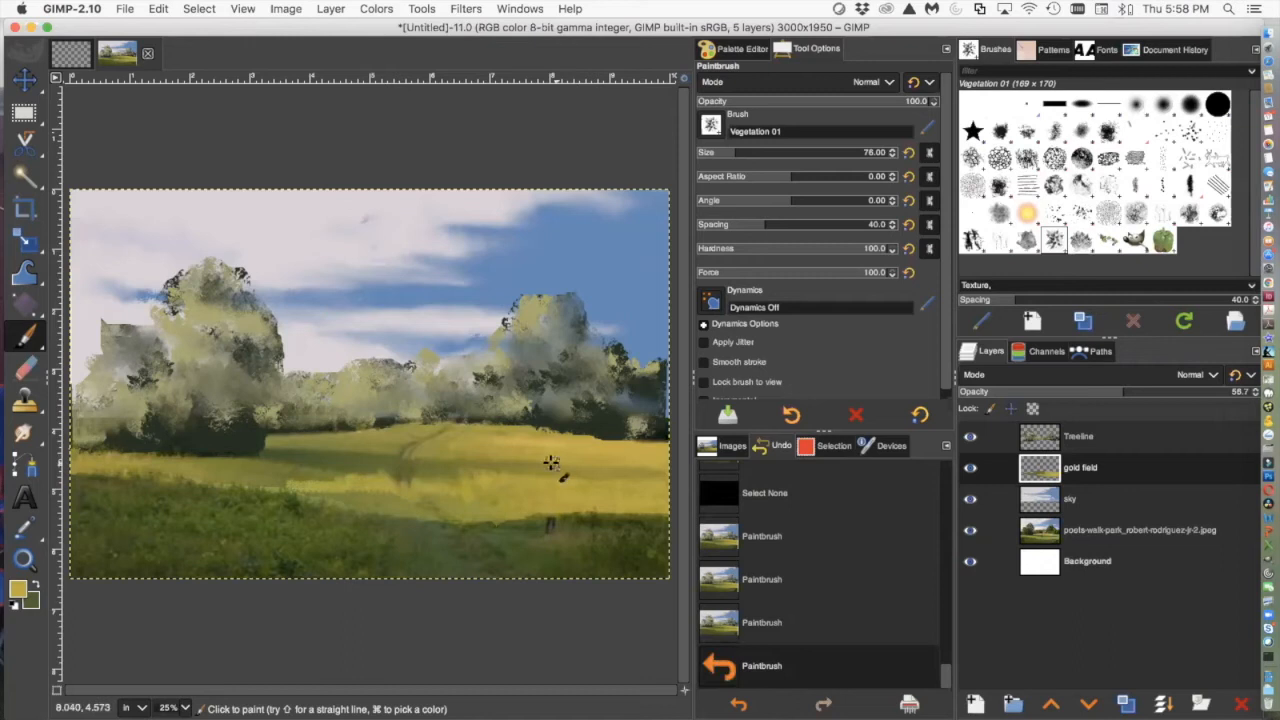
pyautogui.click(466, 447)
pyautogui.click(453, 446)
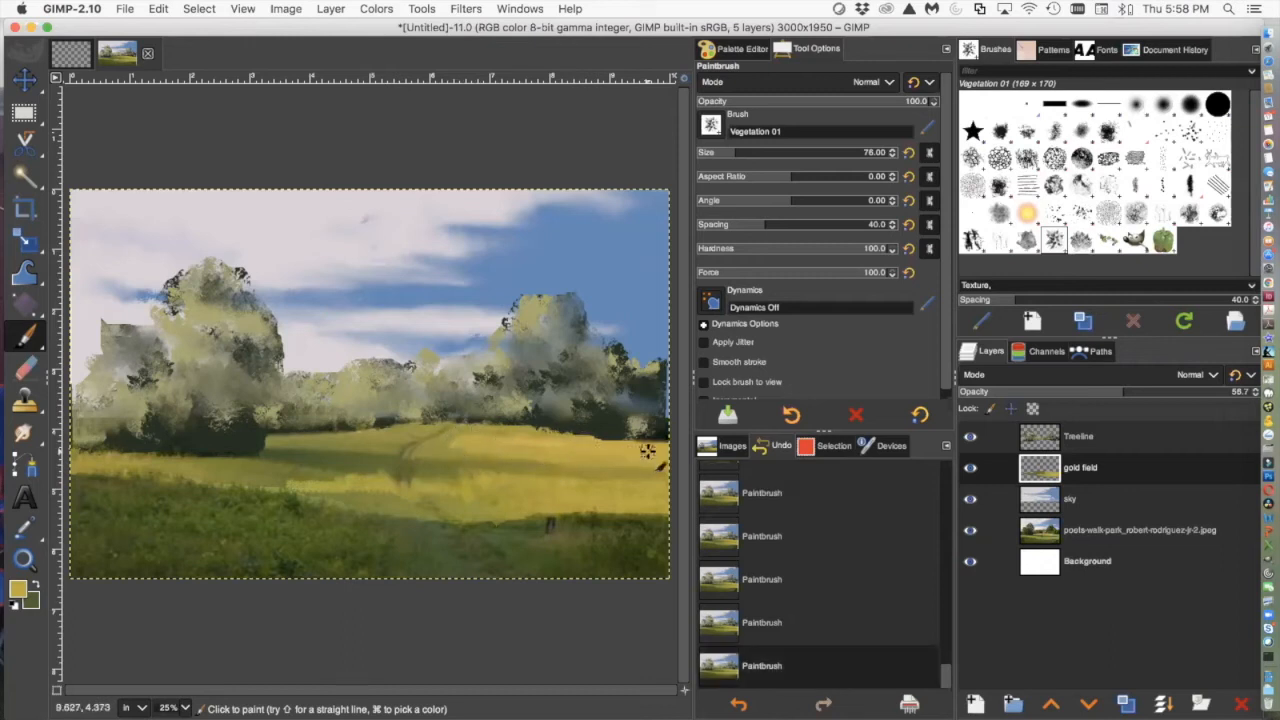
pyautogui.click(718, 152)
pyautogui.moveTo(606, 443); pyautogui.dragTo(536, 439)
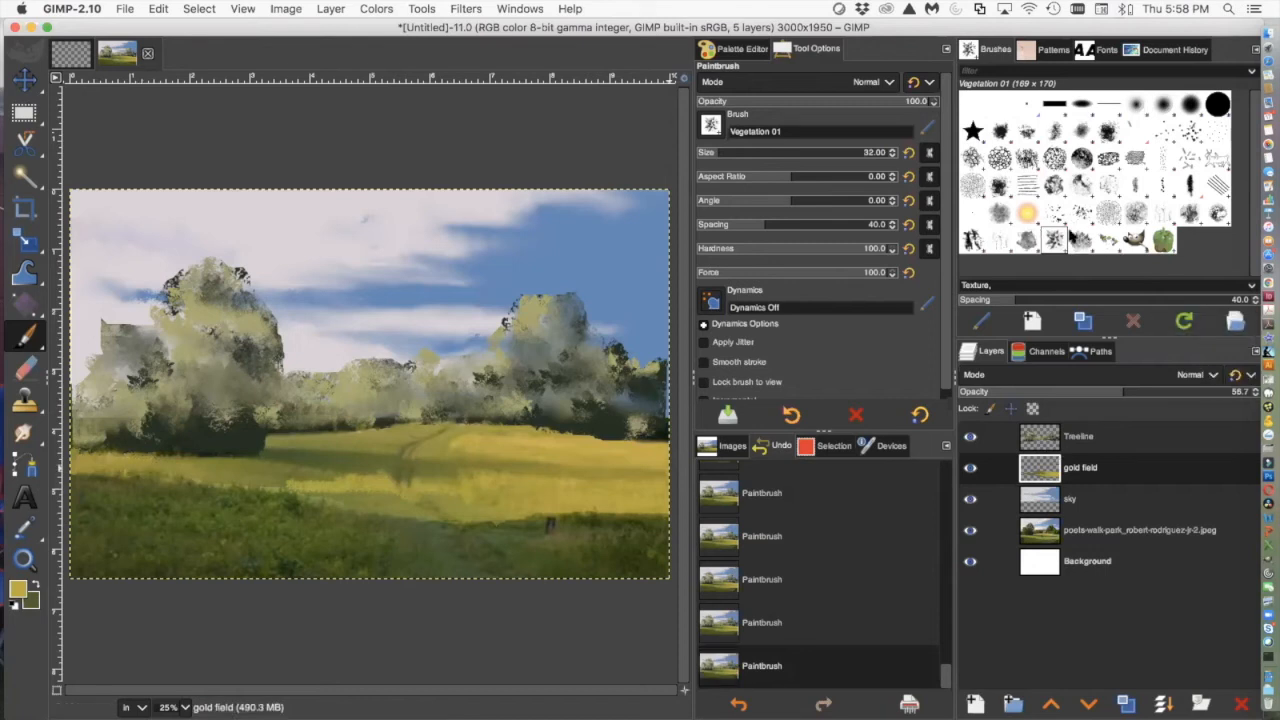
# Paint golden texture and olive green grass tufts on the field with the Vegetation 02 brush at size 170, swapping foreground and background colors between them
pyautogui.click(1080, 239)
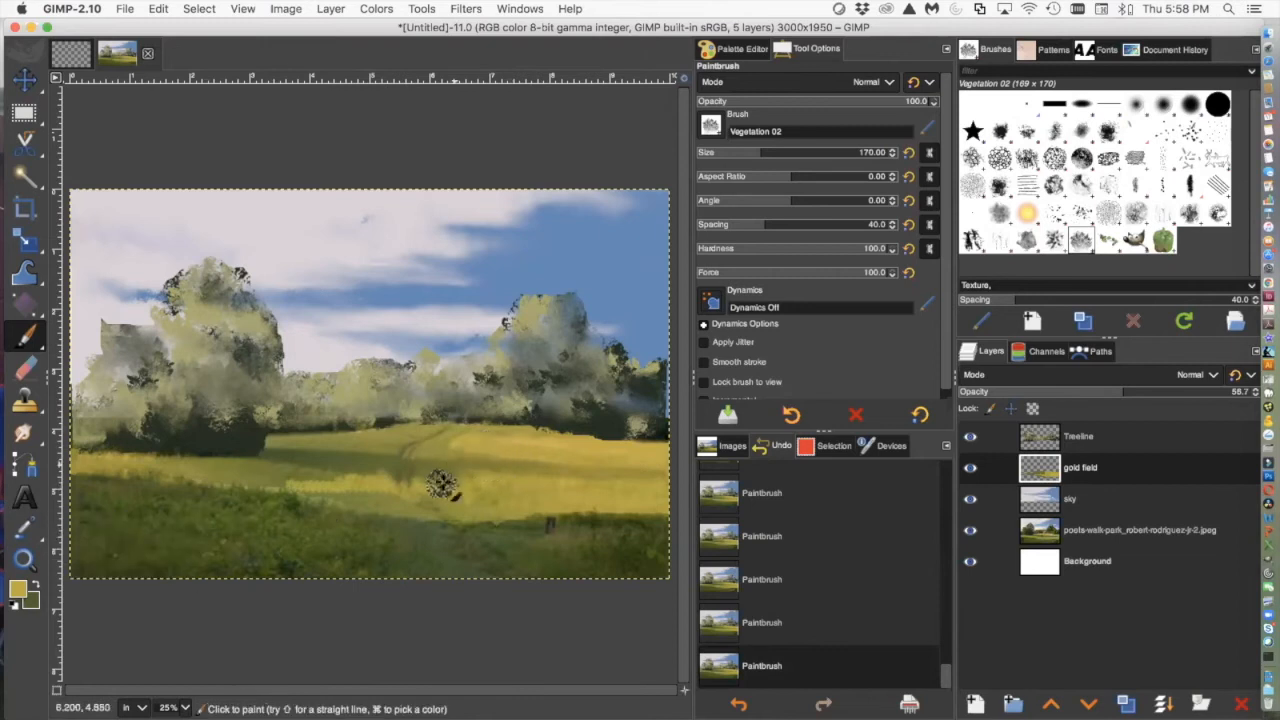
pyautogui.moveTo(468, 497); pyautogui.dragTo(489, 501)
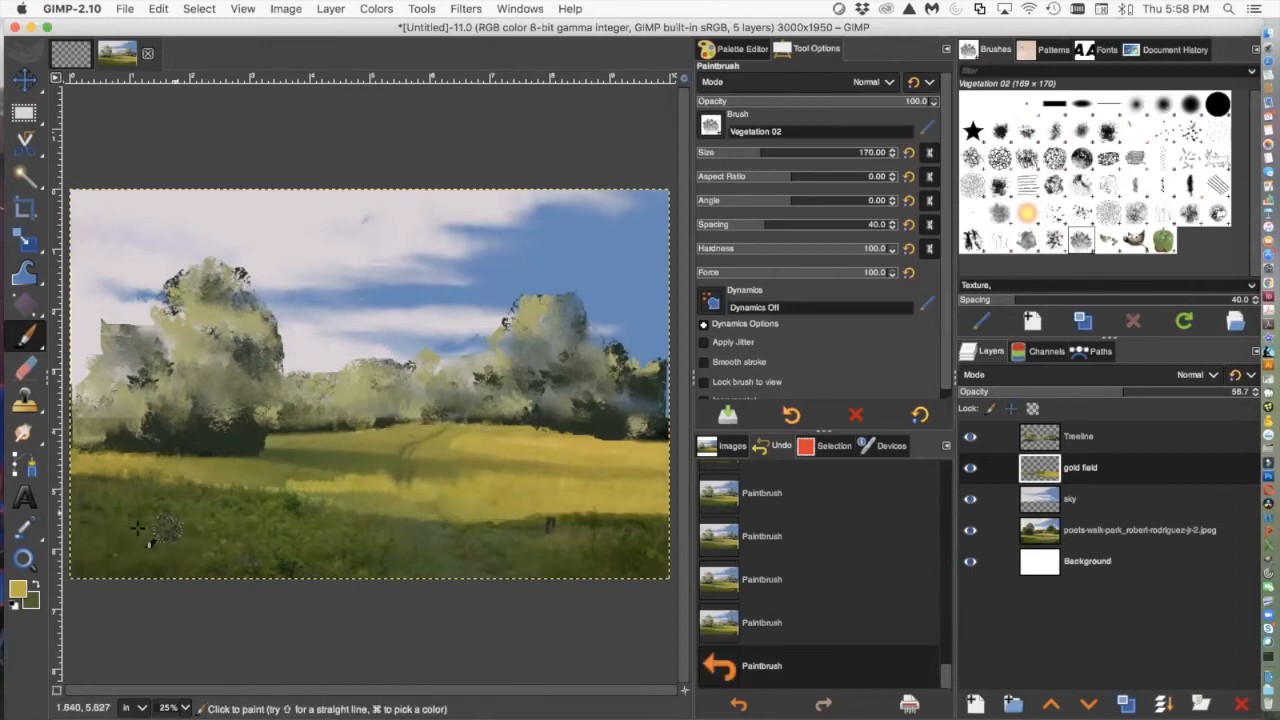
pyautogui.click(37, 580)
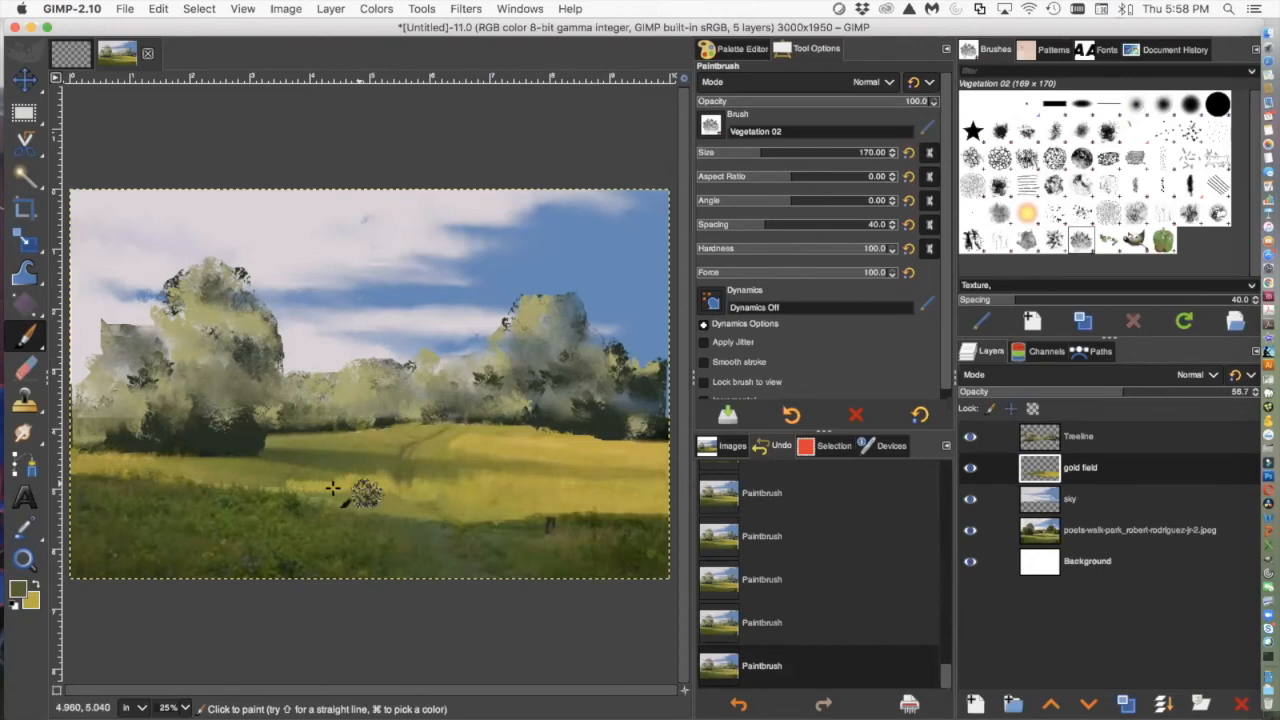
pyautogui.moveTo(345, 485)
pyautogui.mouseDown()
pyautogui.moveTo(360, 490)
pyautogui.moveTo(311, 487)
pyautogui.moveTo(325, 490)
pyautogui.mouseUp()
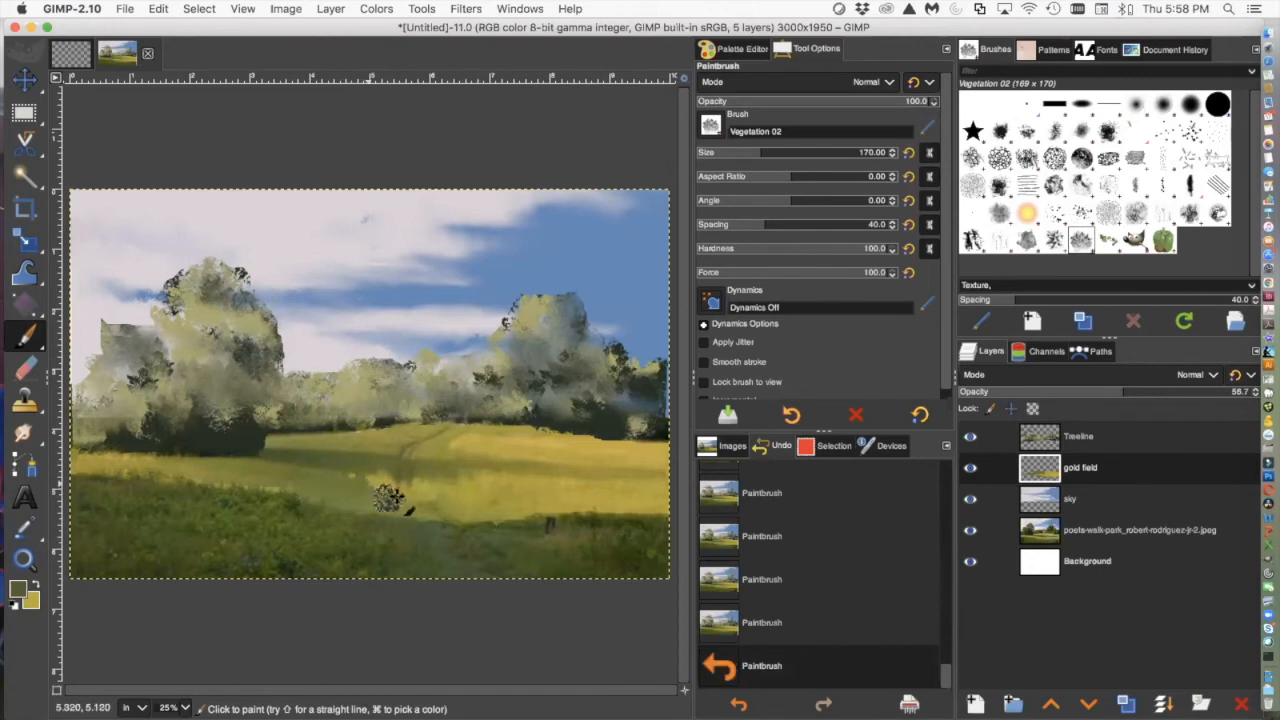
pyautogui.click(472, 505)
pyautogui.click(268, 473)
pyautogui.click(302, 473)
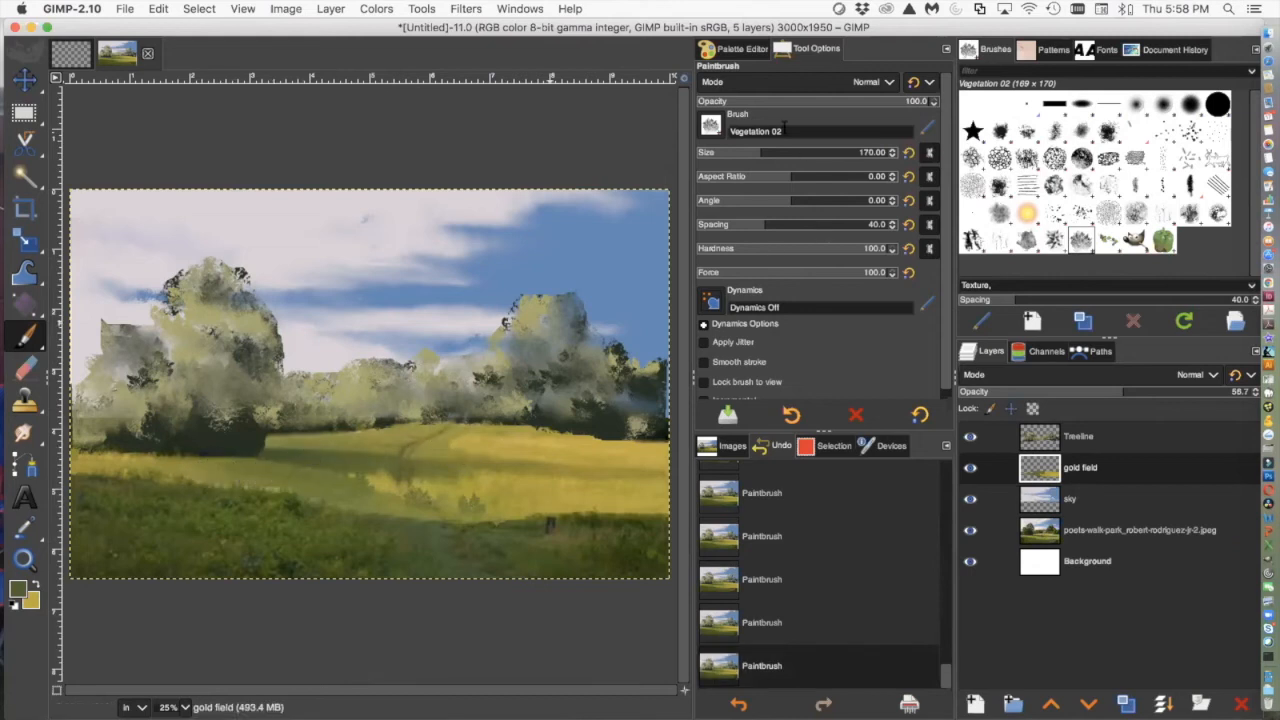
# Paint thin olive green shadow streaks across the middle and upper field with the Vegetation 02 brush at size 43
pyautogui.click(724, 152)
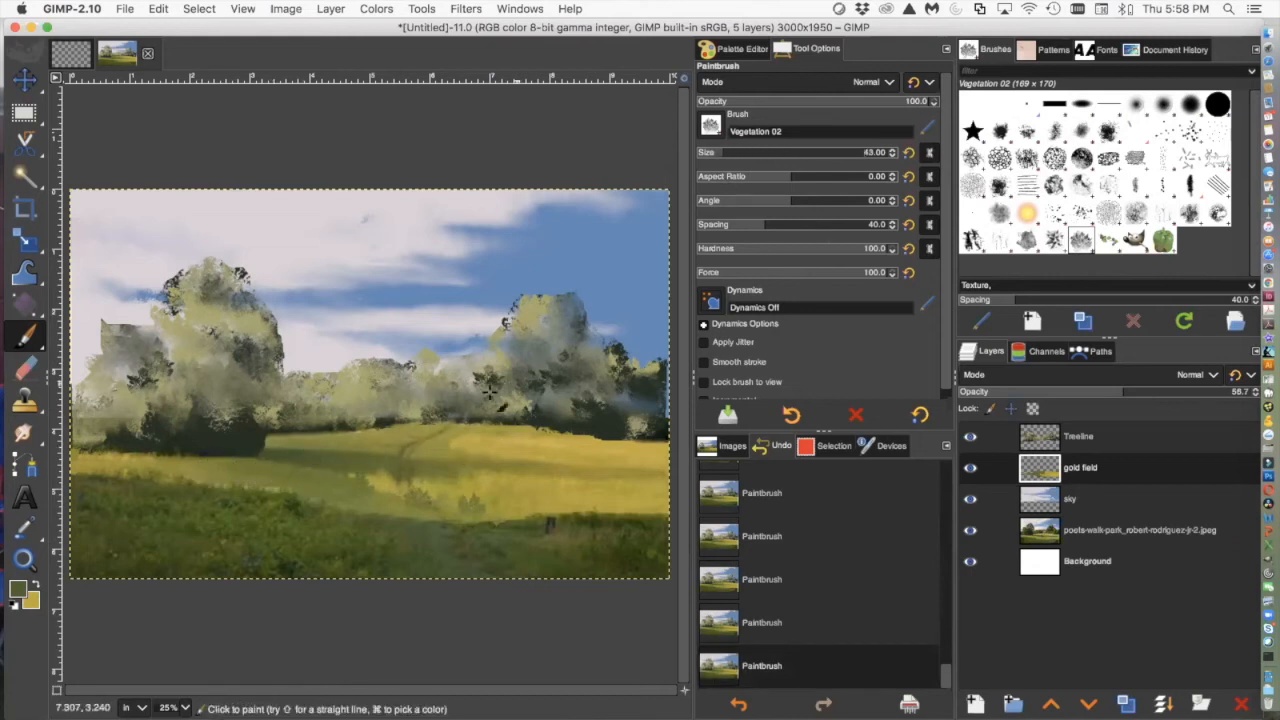
pyautogui.click(408, 438)
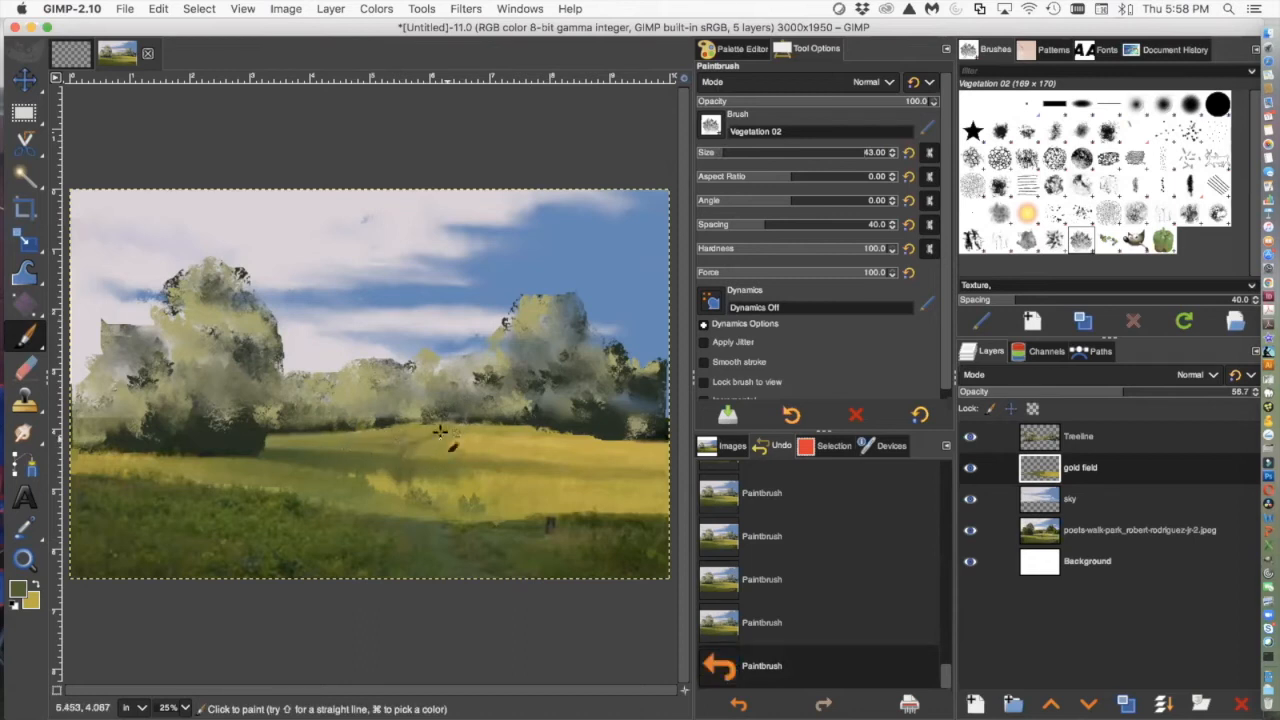
pyautogui.moveTo(523, 473); pyautogui.dragTo(520, 471)
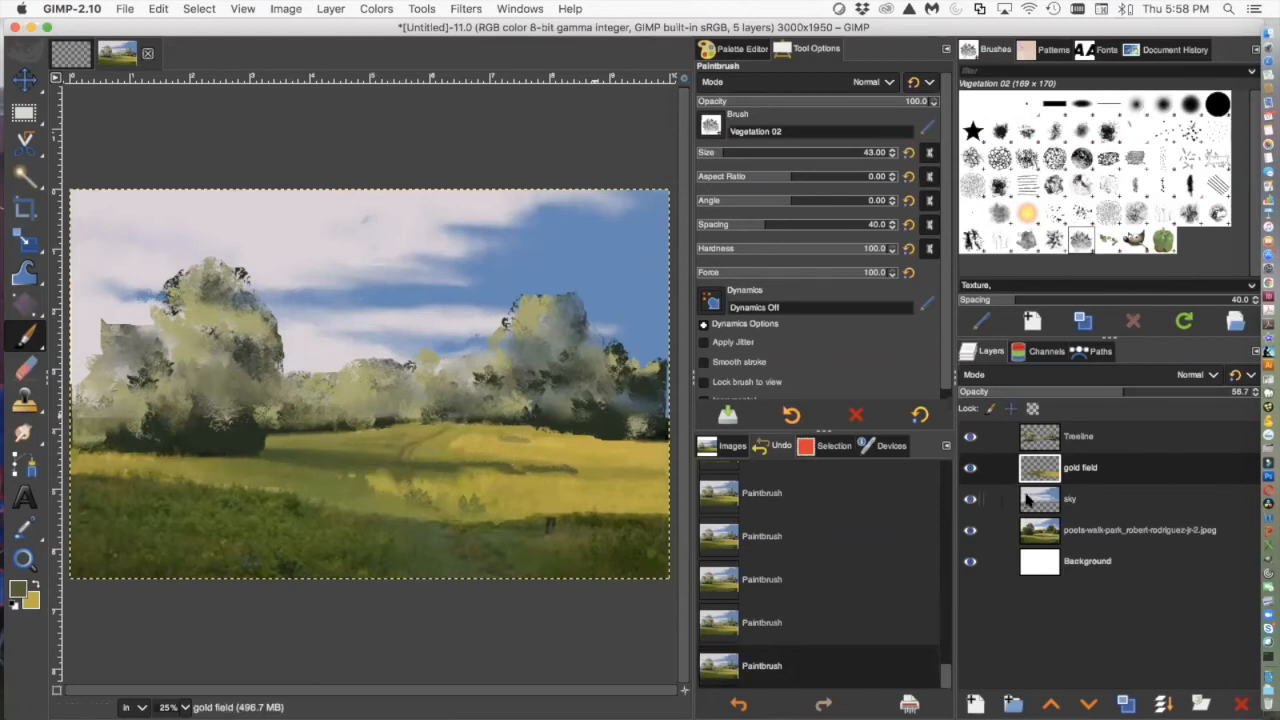
# Raise the gold field layer's opacity to 98.4 and hide the reference photo layer
pyautogui.moveTo(1125, 390); pyautogui.dragTo(1245, 391)
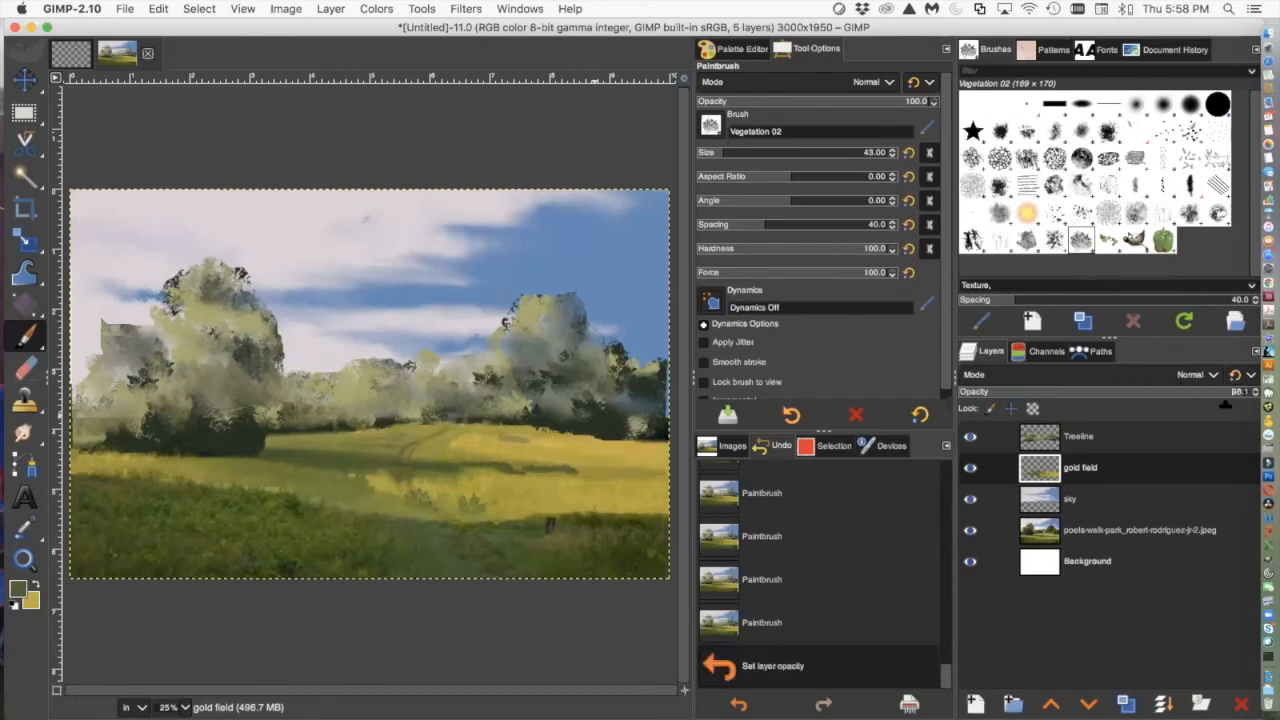
pyautogui.click(972, 530)
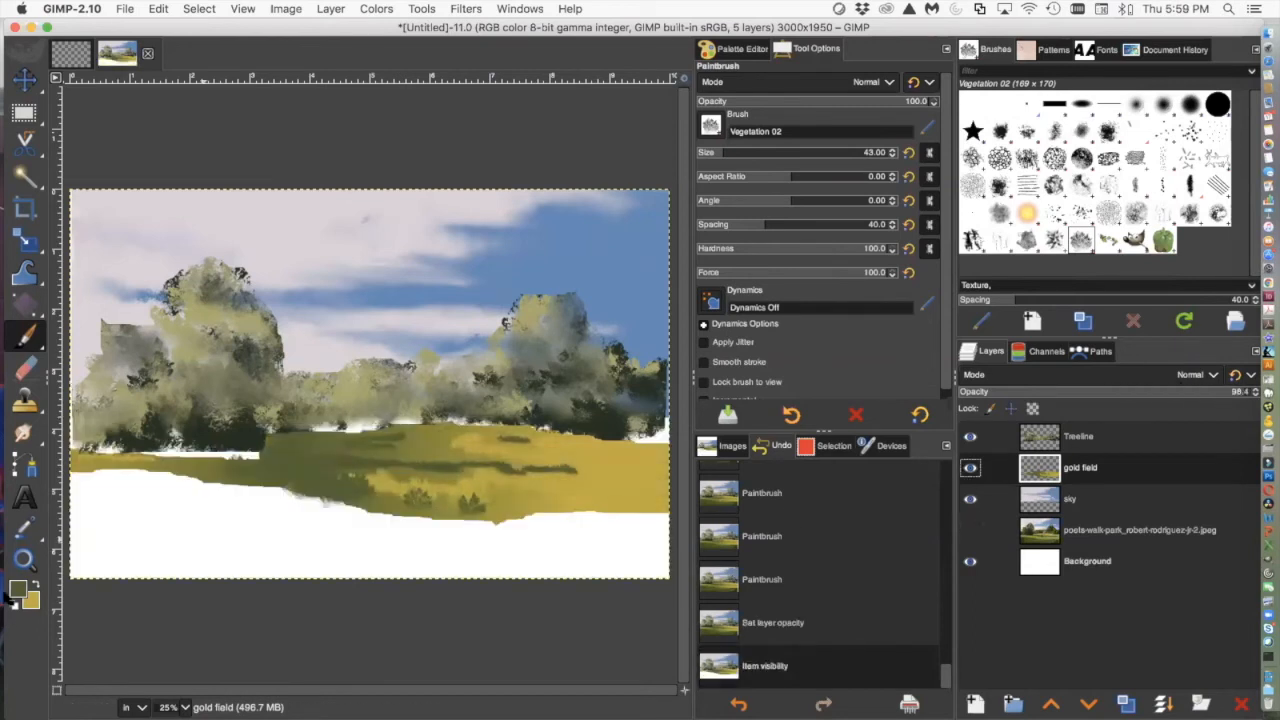
# Smudge the field's golden and olive strokes together horizontally with the Vegetation 02 brush, enlarging it to size 169
pyautogui.moveTo(24, 432)
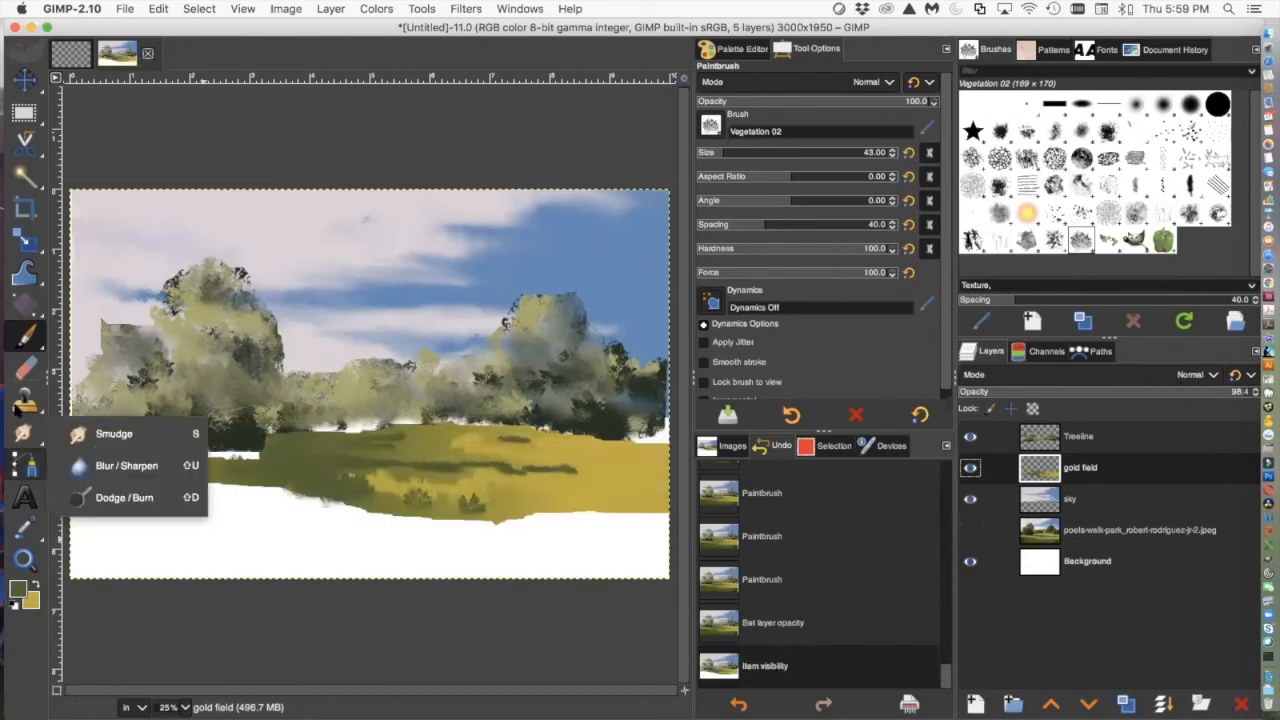
pyautogui.click(146, 443)
pyautogui.click(605, 472)
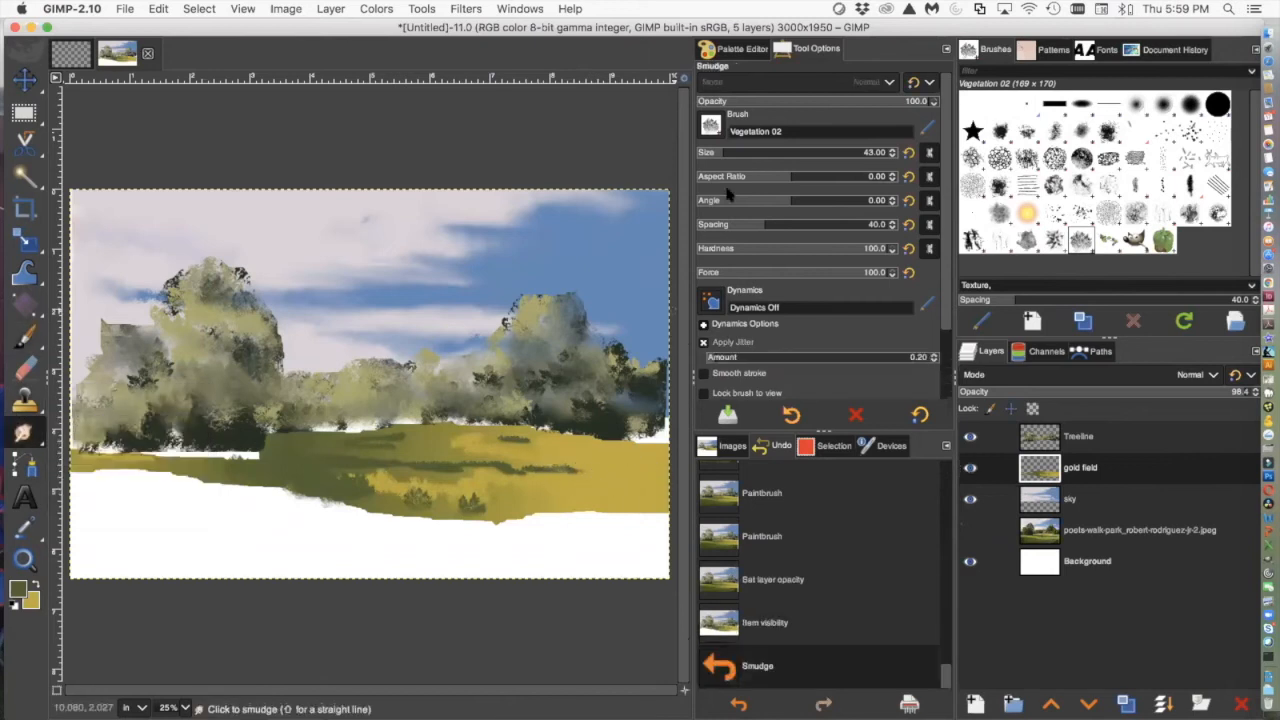
pyautogui.moveTo(727, 160); pyautogui.dragTo(762, 156)
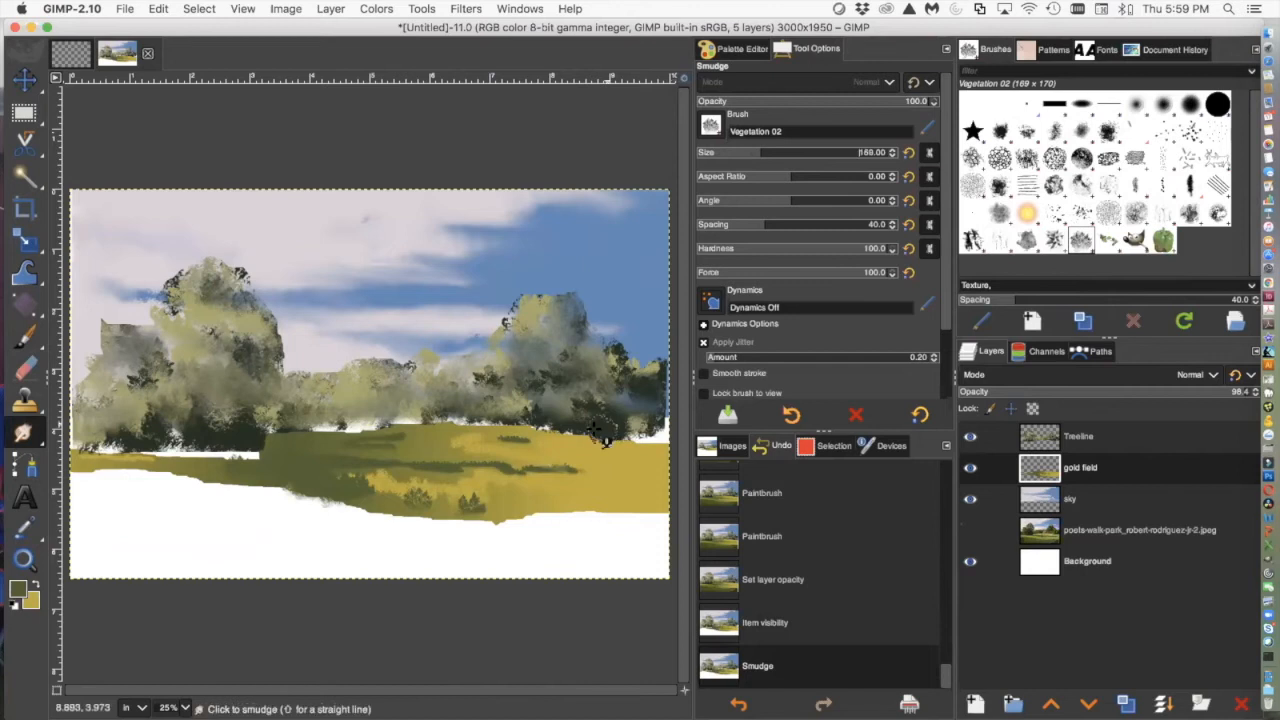
pyautogui.moveTo(621, 465)
pyautogui.mouseDown()
pyautogui.moveTo(414, 479)
pyautogui.moveTo(498, 503)
pyautogui.moveTo(343, 488)
pyautogui.moveTo(272, 466)
pyautogui.mouseUp()
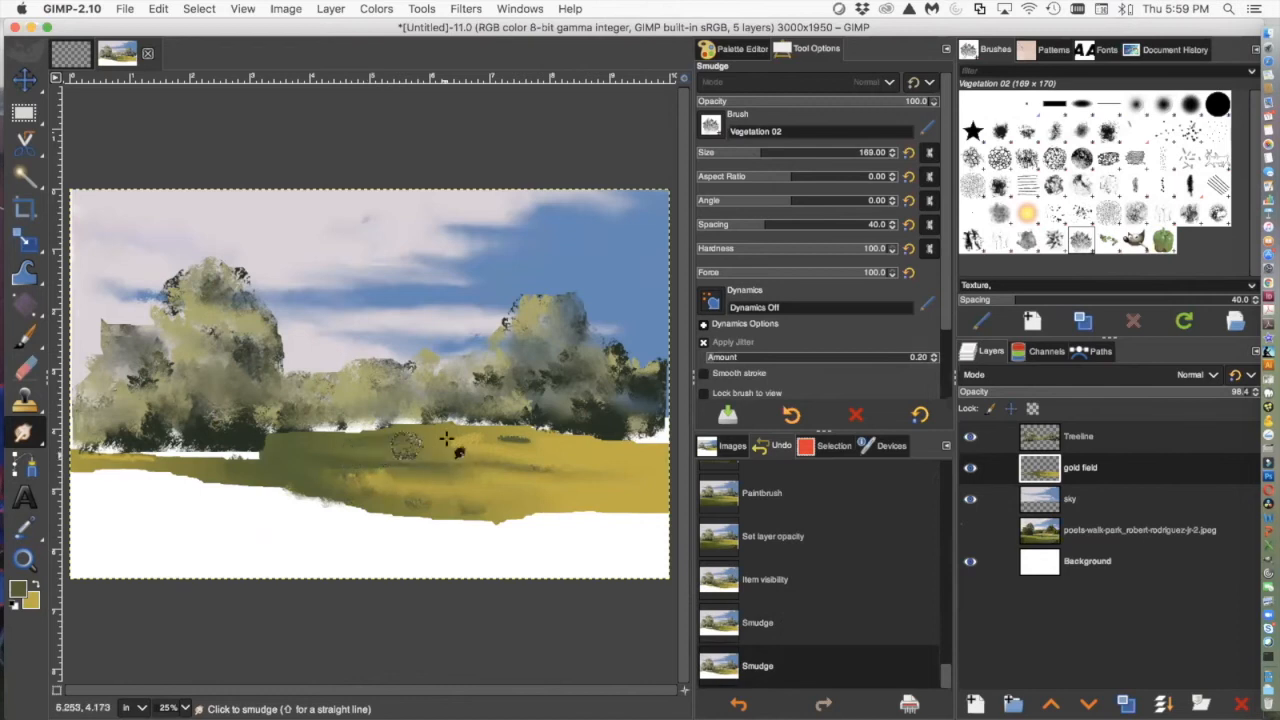
# Smudge the field's upper left slope and right edge horizontally with the Vegetation 02 brush at size 169
pyautogui.moveTo(338, 440)
pyautogui.mouseDown()
pyautogui.moveTo(505, 442)
pyautogui.moveTo(292, 464)
pyautogui.moveTo(280, 449)
pyautogui.moveTo(330, 462)
pyautogui.mouseUp()
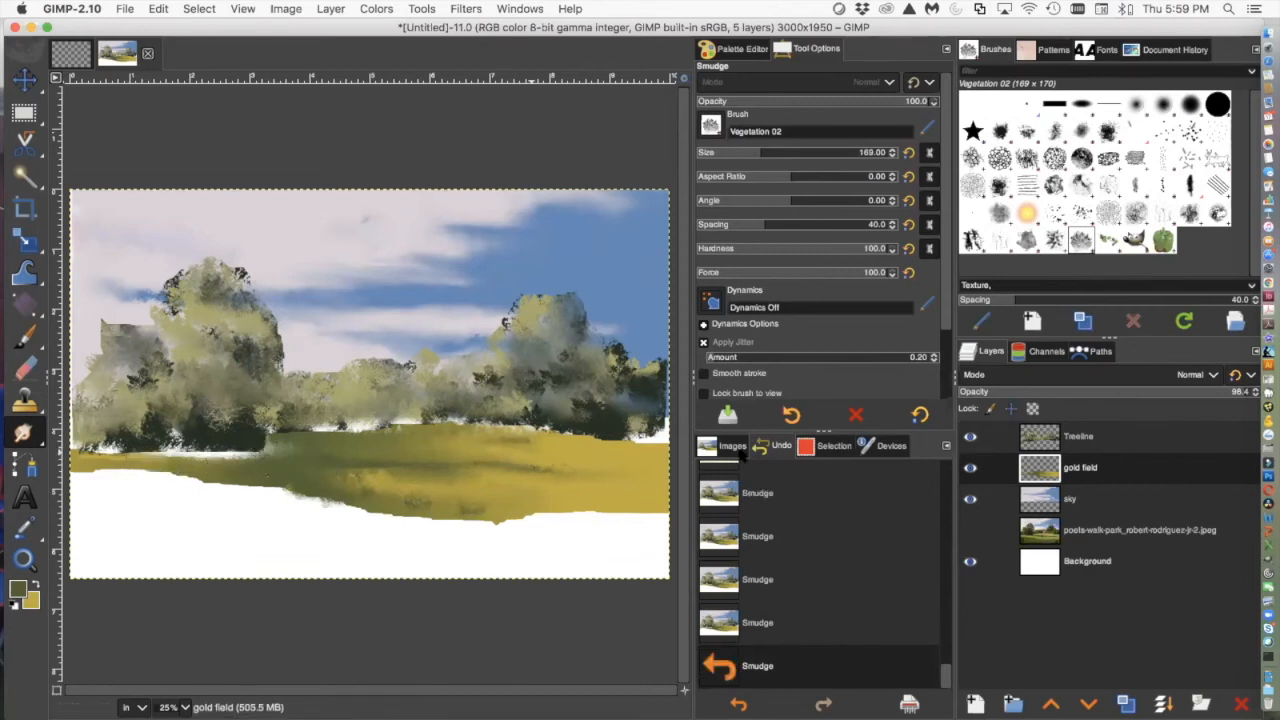
pyautogui.moveTo(607, 455)
pyautogui.mouseDown()
pyautogui.moveTo(643, 443)
pyautogui.moveTo(705, 460)
pyautogui.moveTo(665, 477)
pyautogui.mouseUp()
pyautogui.moveTo(476, 437)
pyautogui.mouseDown()
pyautogui.moveTo(560, 432)
pyautogui.moveTo(314, 434)
pyautogui.moveTo(289, 451)
pyautogui.moveTo(160, 448)
pyautogui.moveTo(168, 463)
pyautogui.moveTo(135, 445)
pyautogui.moveTo(55, 447)
pyautogui.mouseUp()
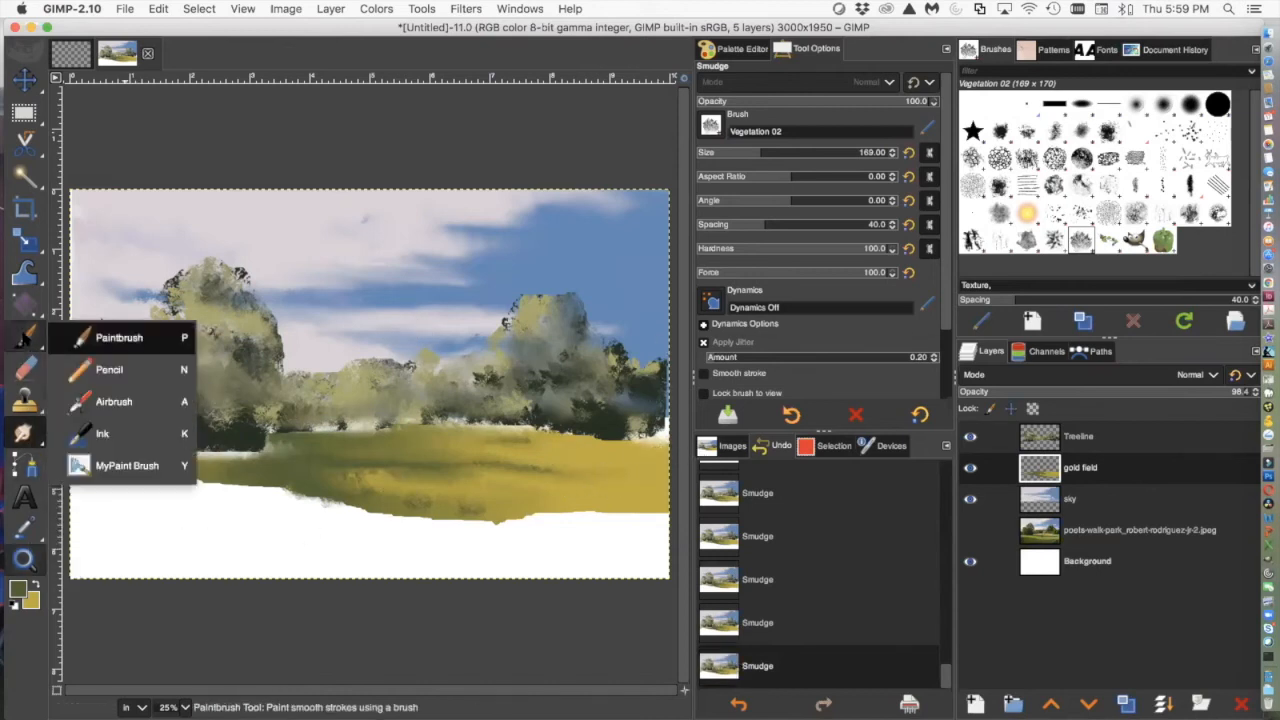
# Paint green grass tufts on the field's lower left slope with the Vegetation 01 brush at size 170, using foreground color 728f38
pyautogui.click(97, 334)
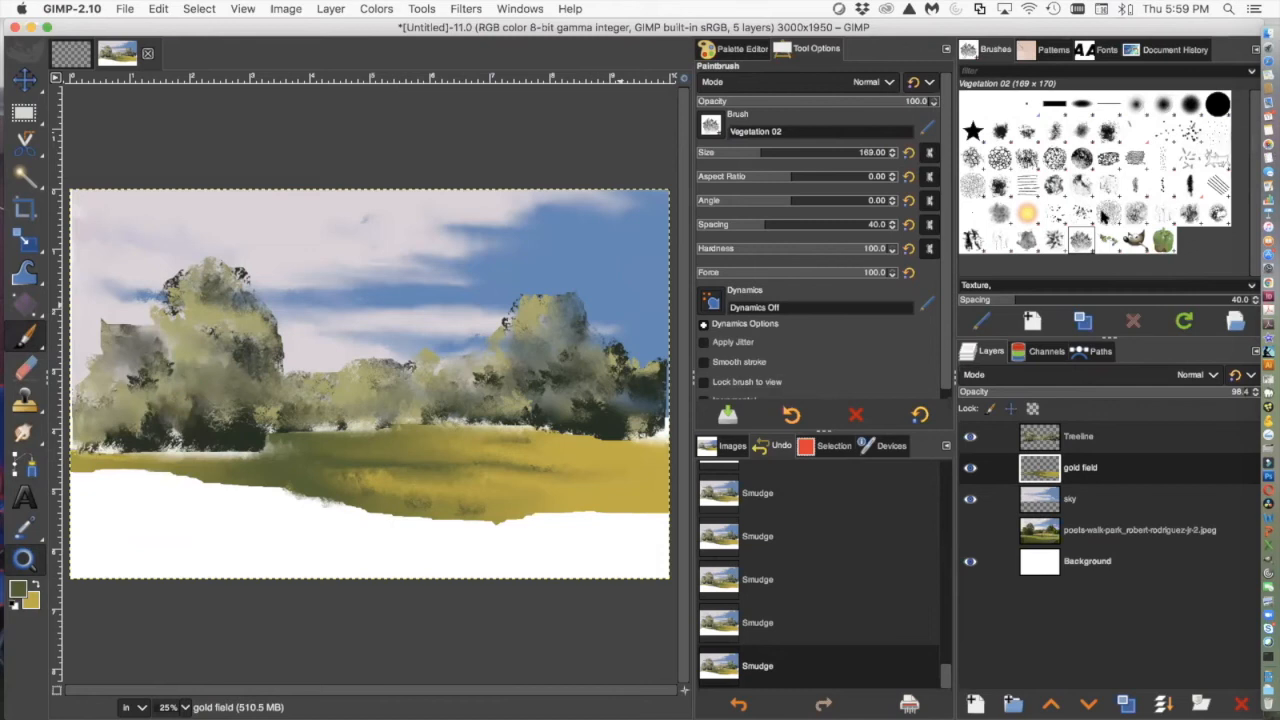
pyautogui.click(1054, 240)
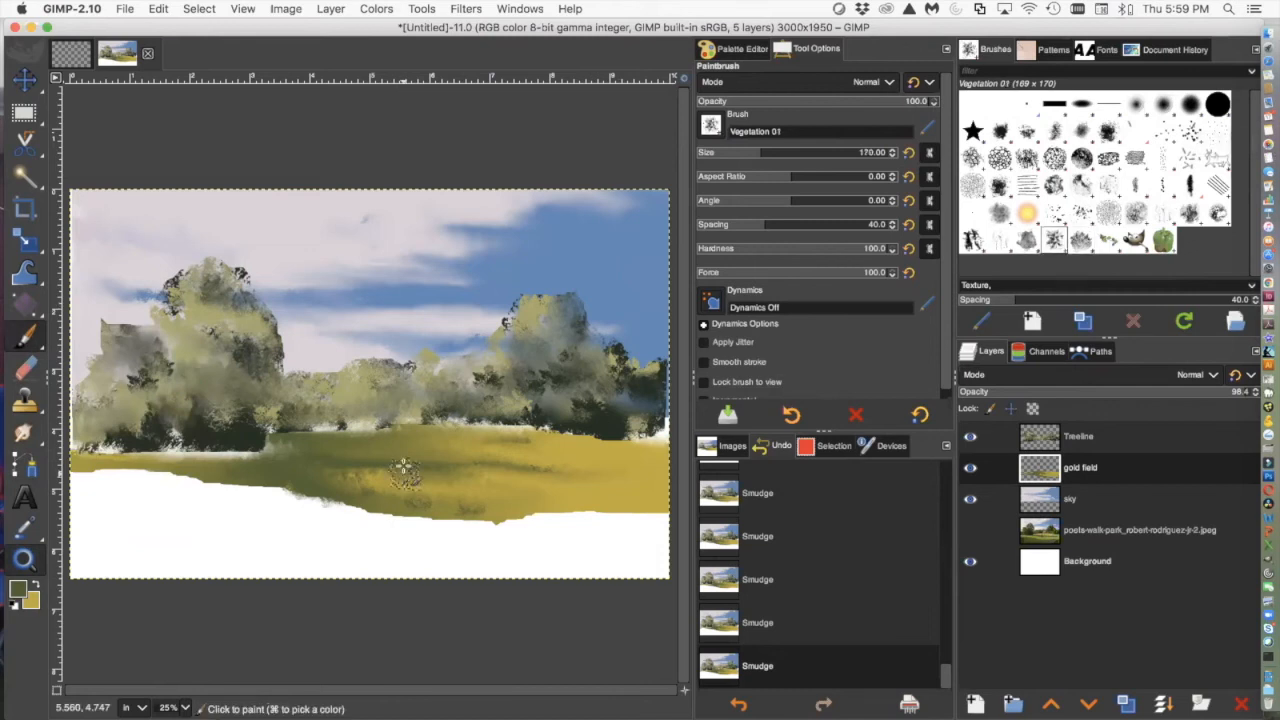
pyautogui.click(17, 589)
pyautogui.click(95, 148)
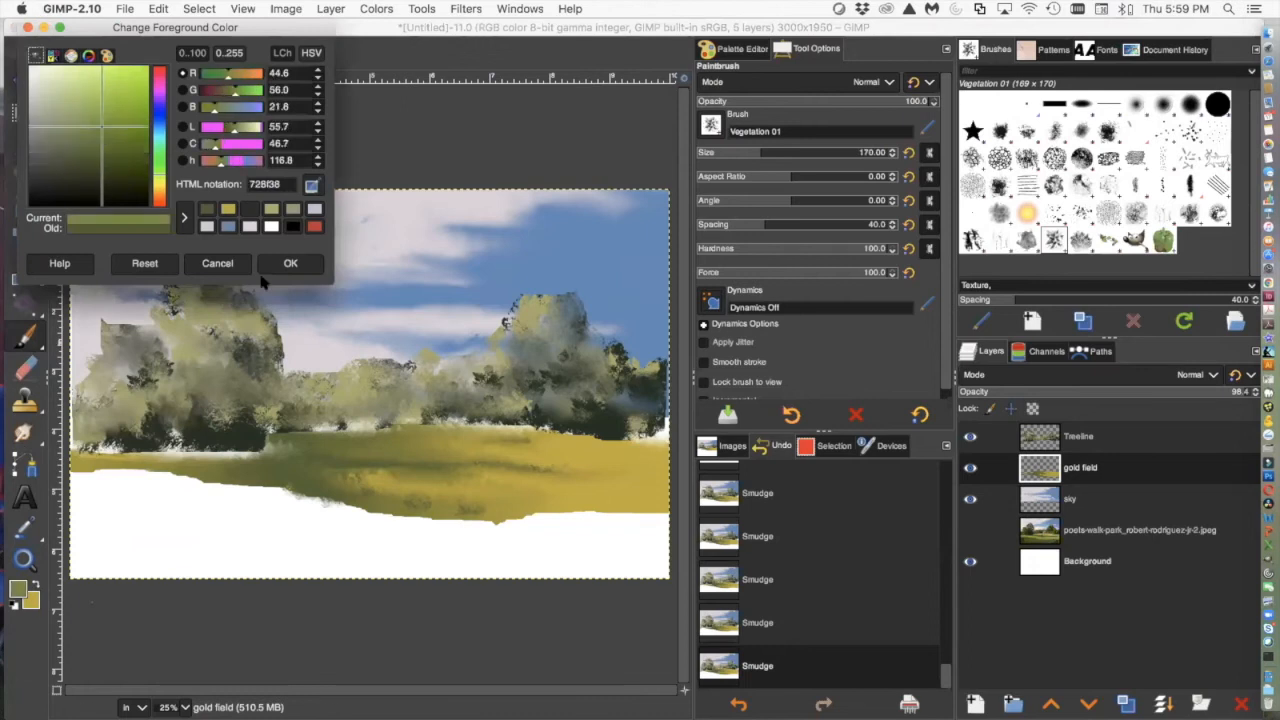
pyautogui.click(290, 263)
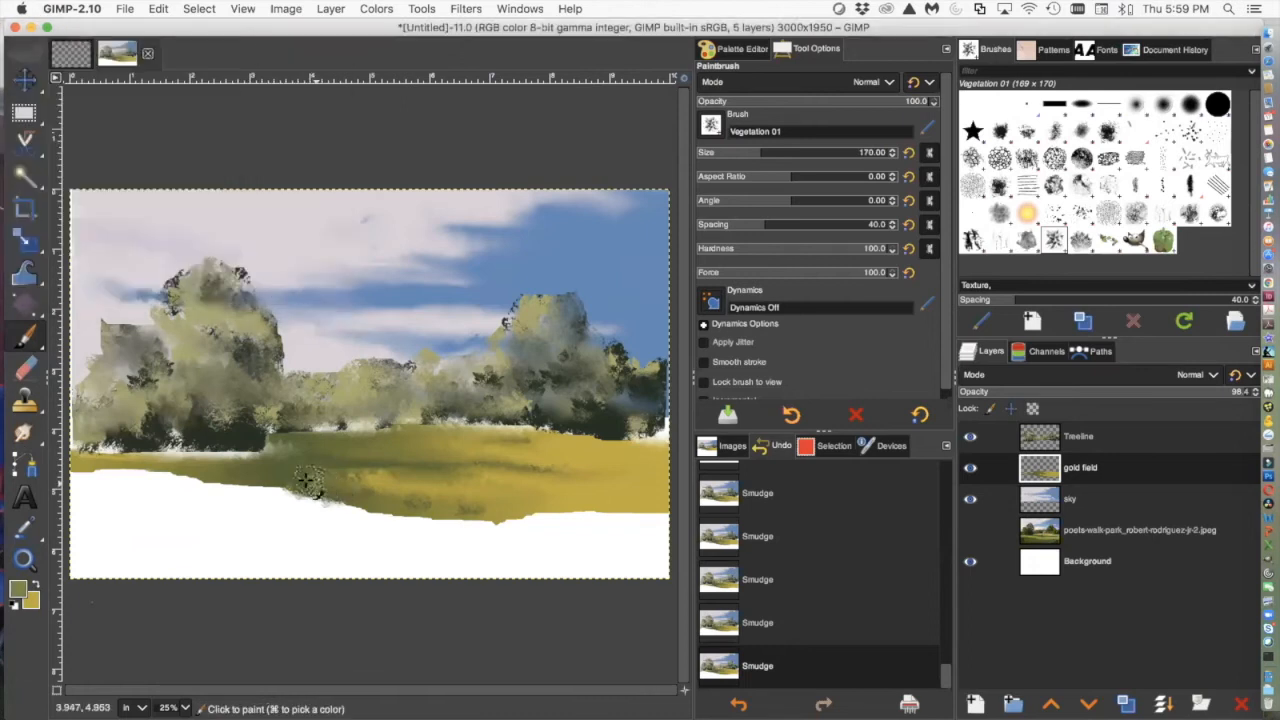
pyautogui.click(310, 483)
pyautogui.click(374, 488)
pyautogui.click(405, 487)
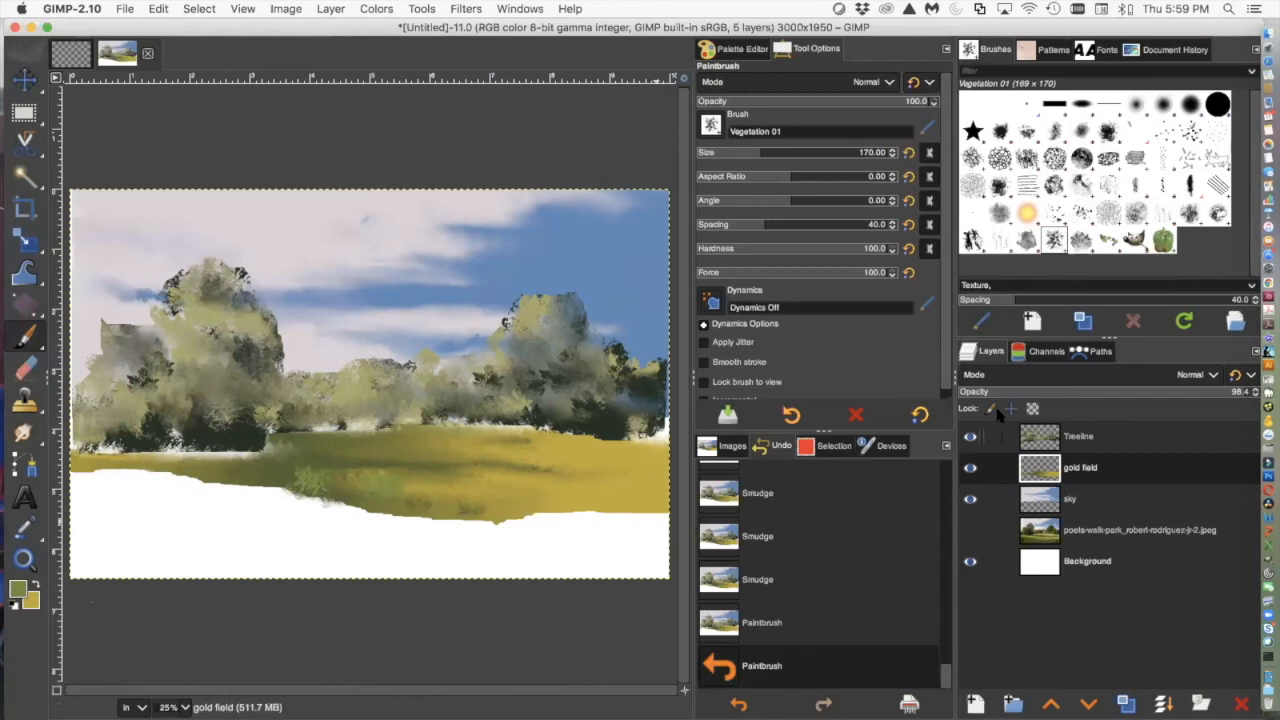
# Smudge the green tufts with Vegetation 01, and blend the field's right side with Vegetation 02 at size 91
pyautogui.click(22, 432)
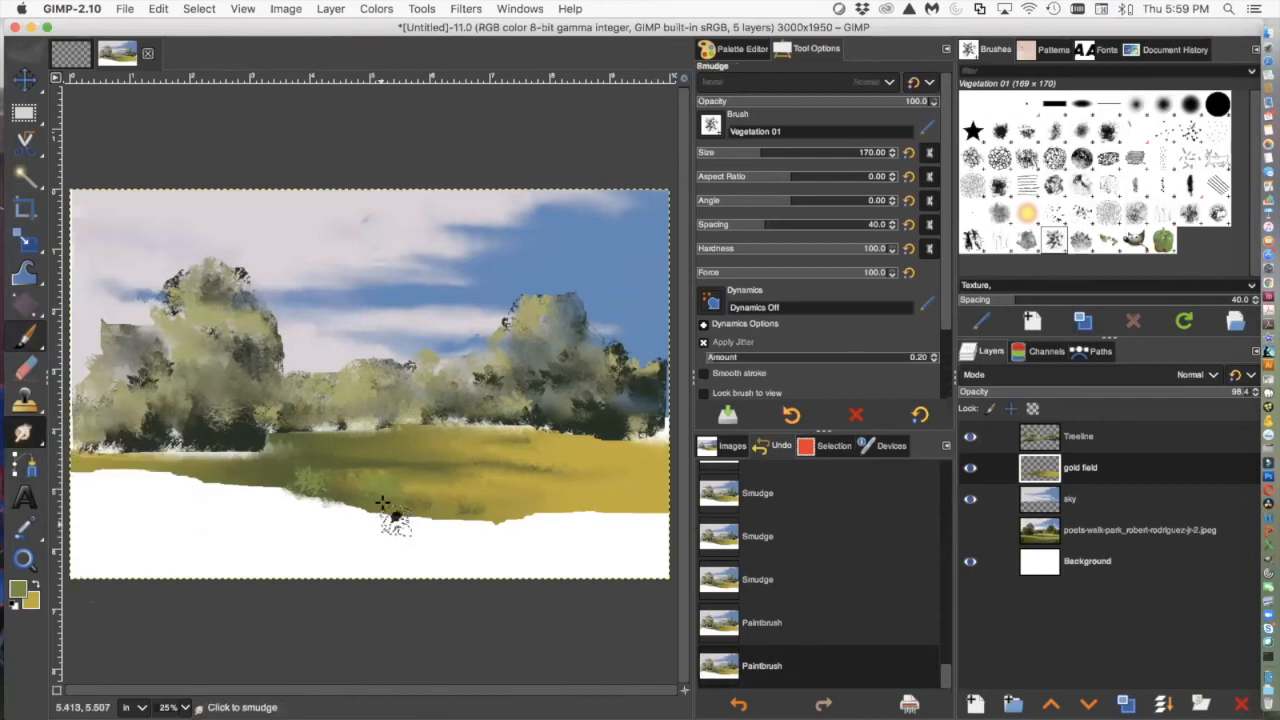
pyautogui.moveTo(320, 490); pyautogui.dragTo(190, 482)
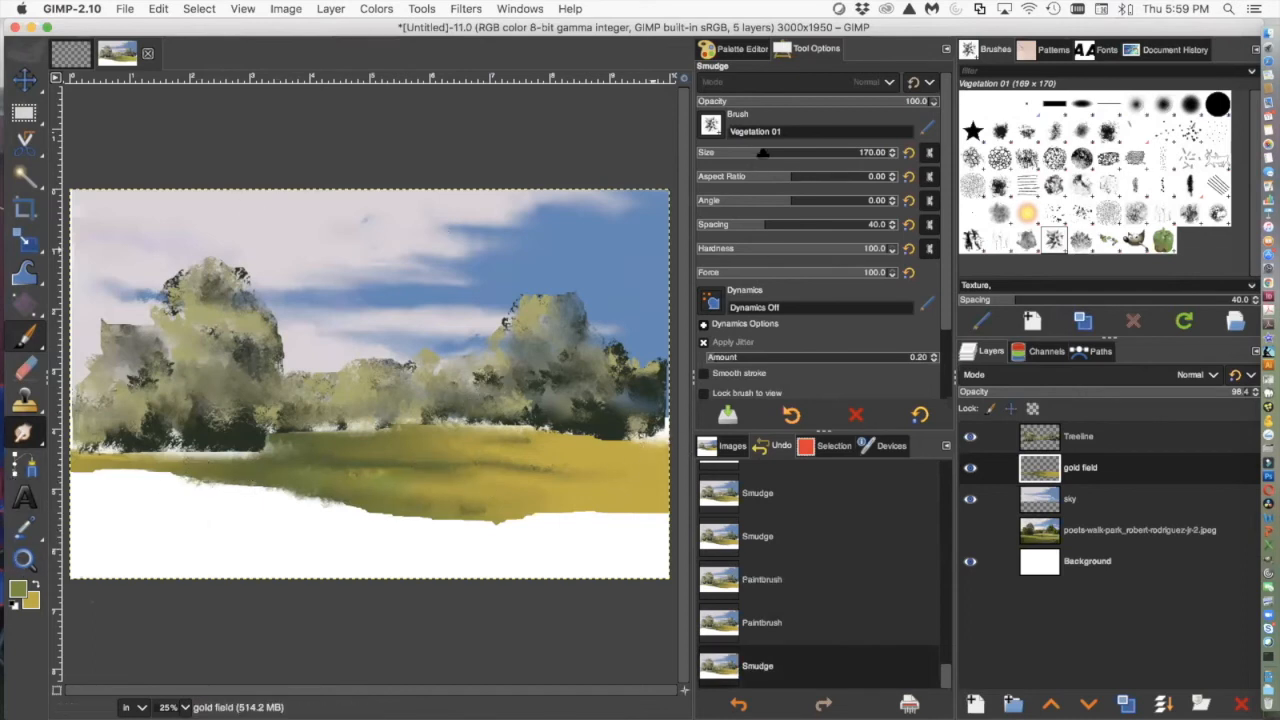
pyautogui.click(1080, 241)
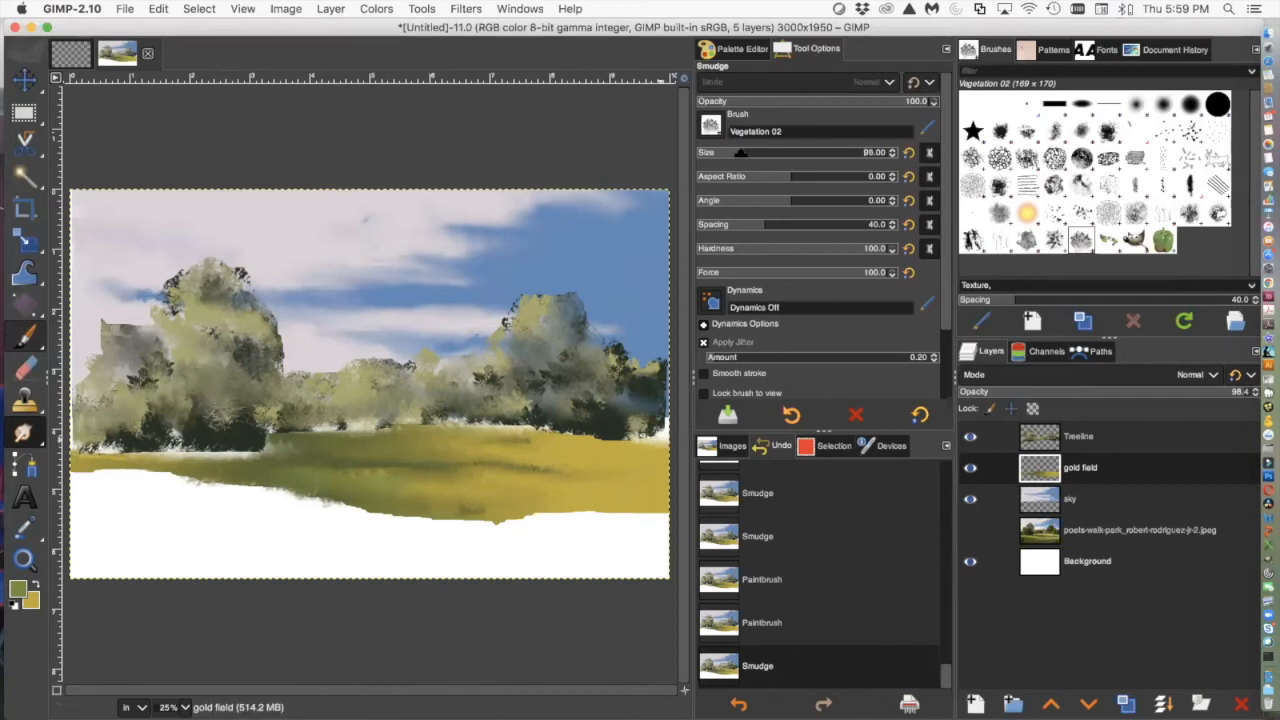
pyautogui.moveTo(562, 472)
pyautogui.mouseDown()
pyautogui.moveTo(604, 457)
pyautogui.moveTo(523, 472)
pyautogui.moveTo(626, 433)
pyautogui.moveTo(530, 458)
pyautogui.moveTo(603, 466)
pyautogui.mouseUp()
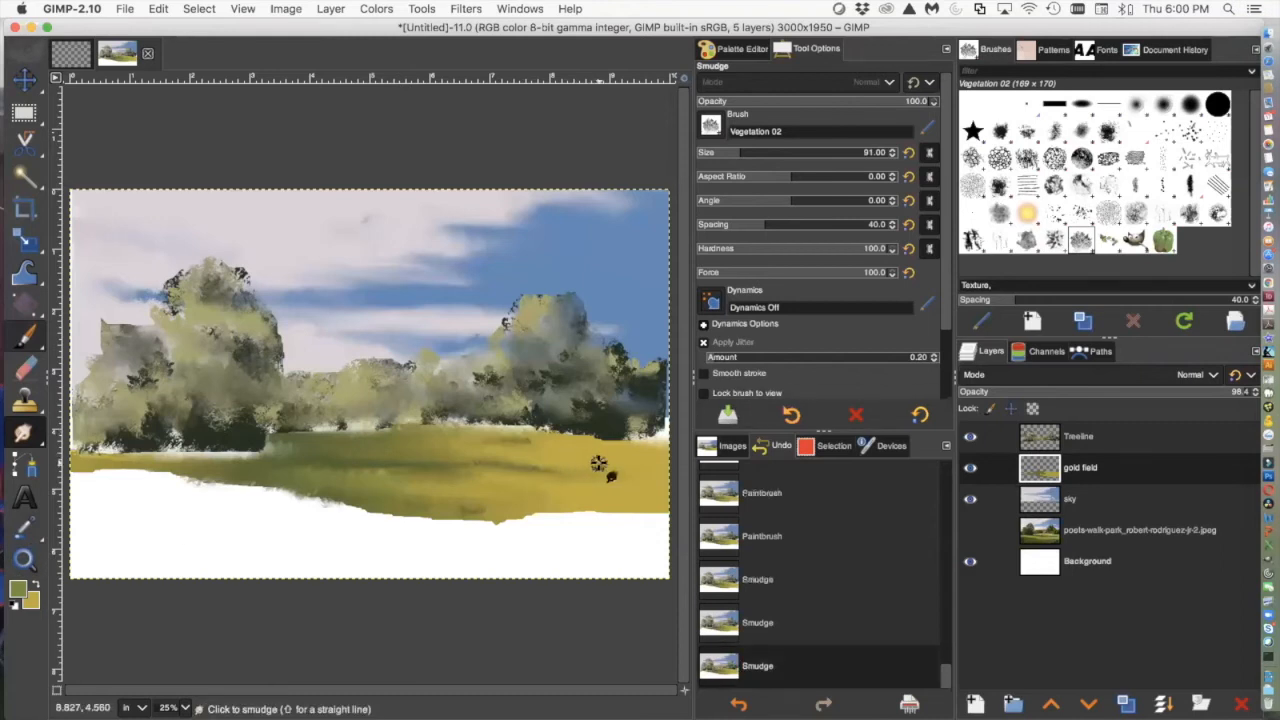
# Paint small green grass patches on the right part of the field with the Vegetation 02 brush at size 91
pyautogui.click(18, 589)
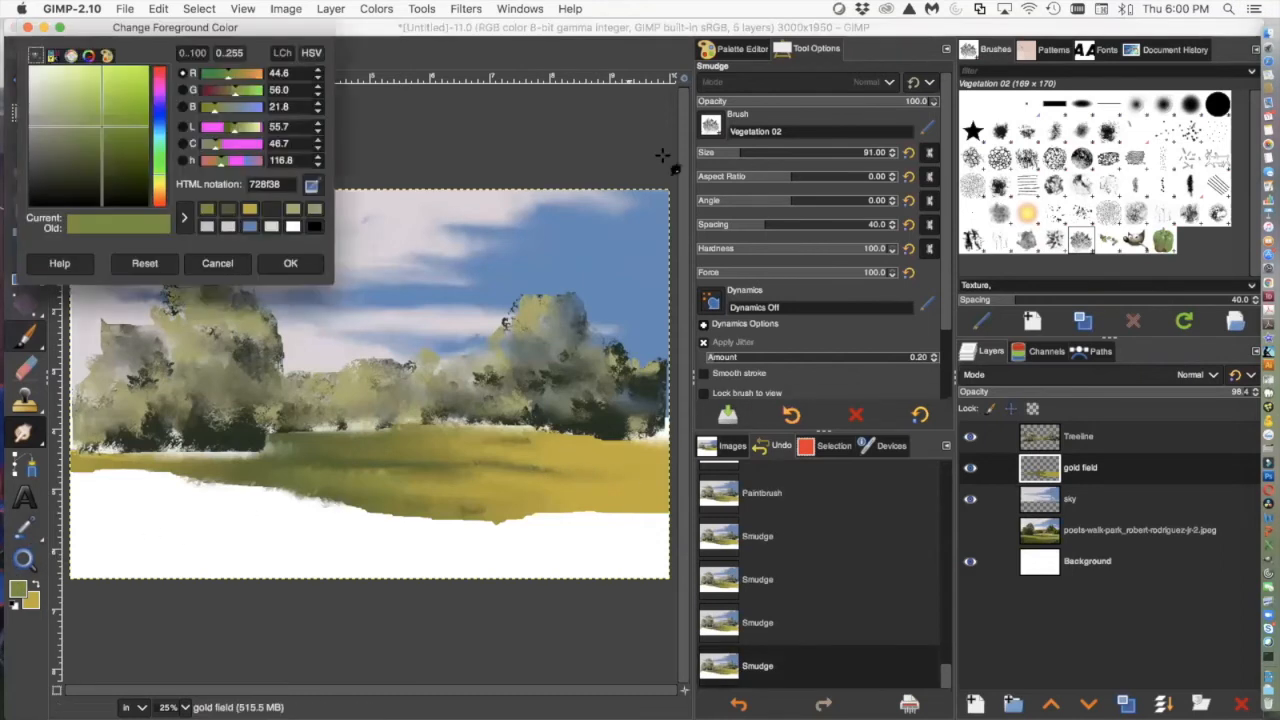
pyautogui.click(23, 336)
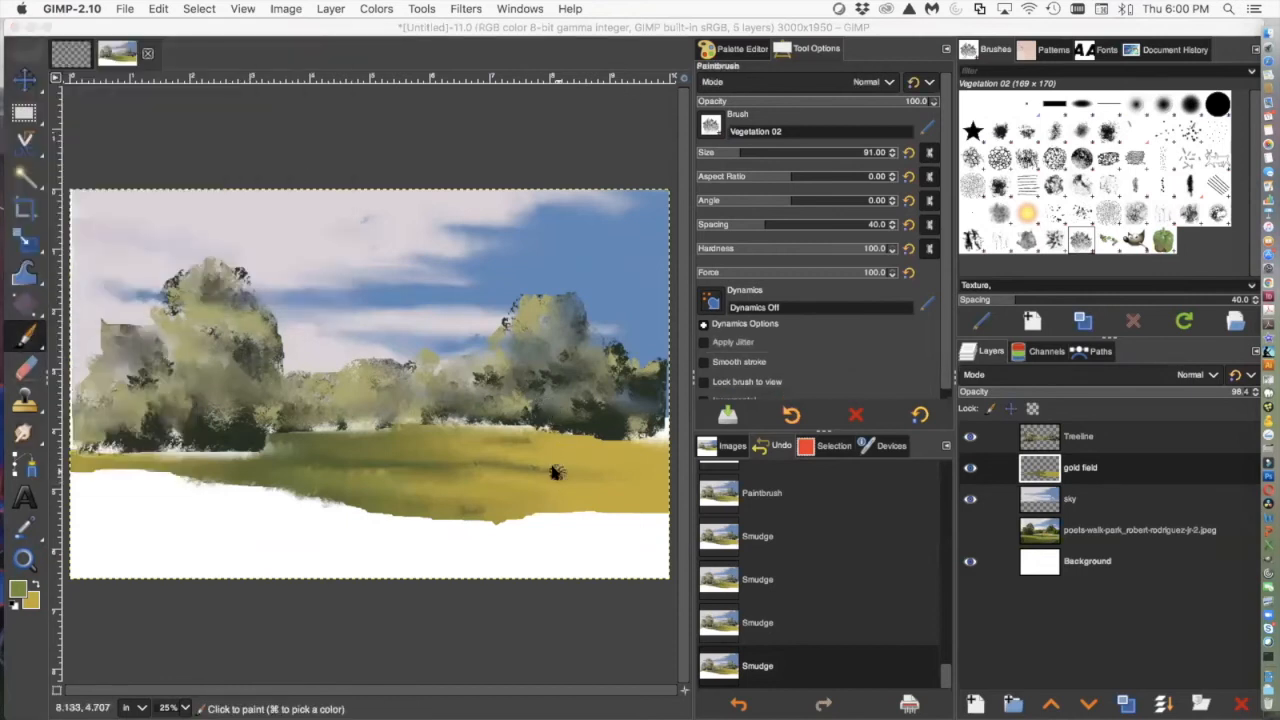
pyautogui.moveTo(558, 467); pyautogui.dragTo(548, 457)
pyautogui.click(610, 462)
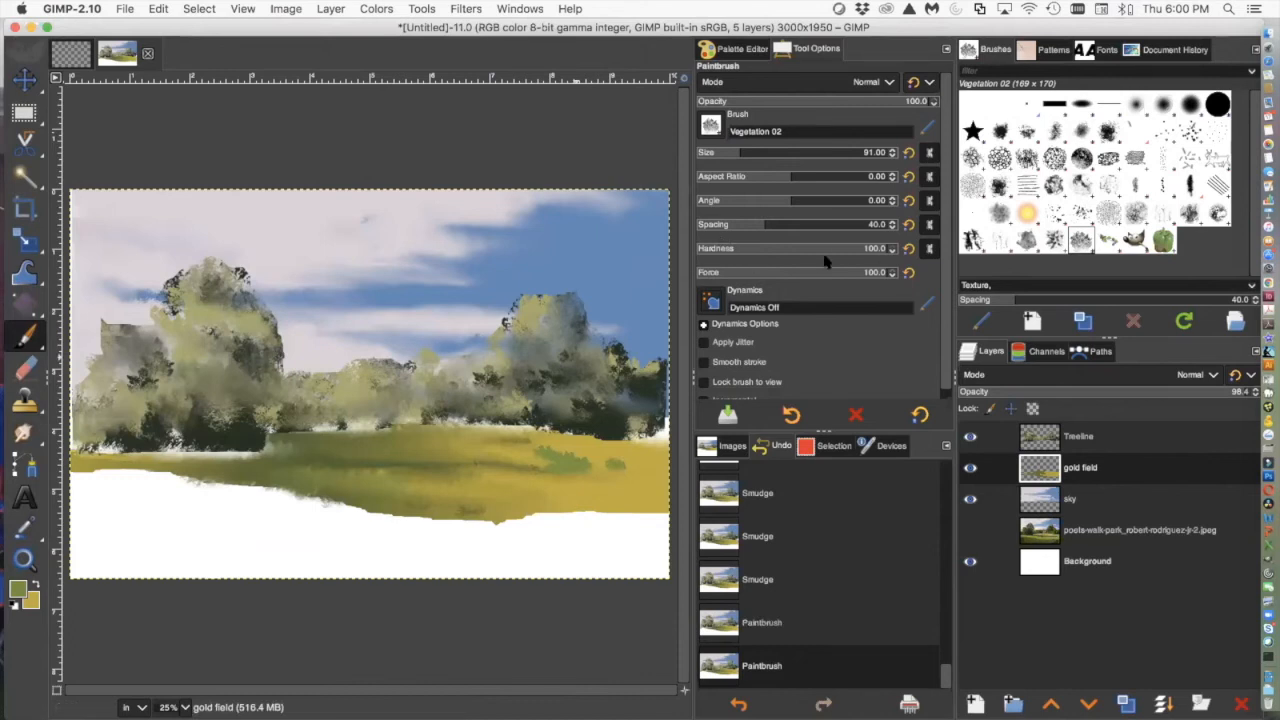
# Add softer green dabs around the right-hand patches at hardness 46 and force 62, and smudge them into the gold
pyautogui.moveTo(876, 248); pyautogui.dragTo(785, 248)
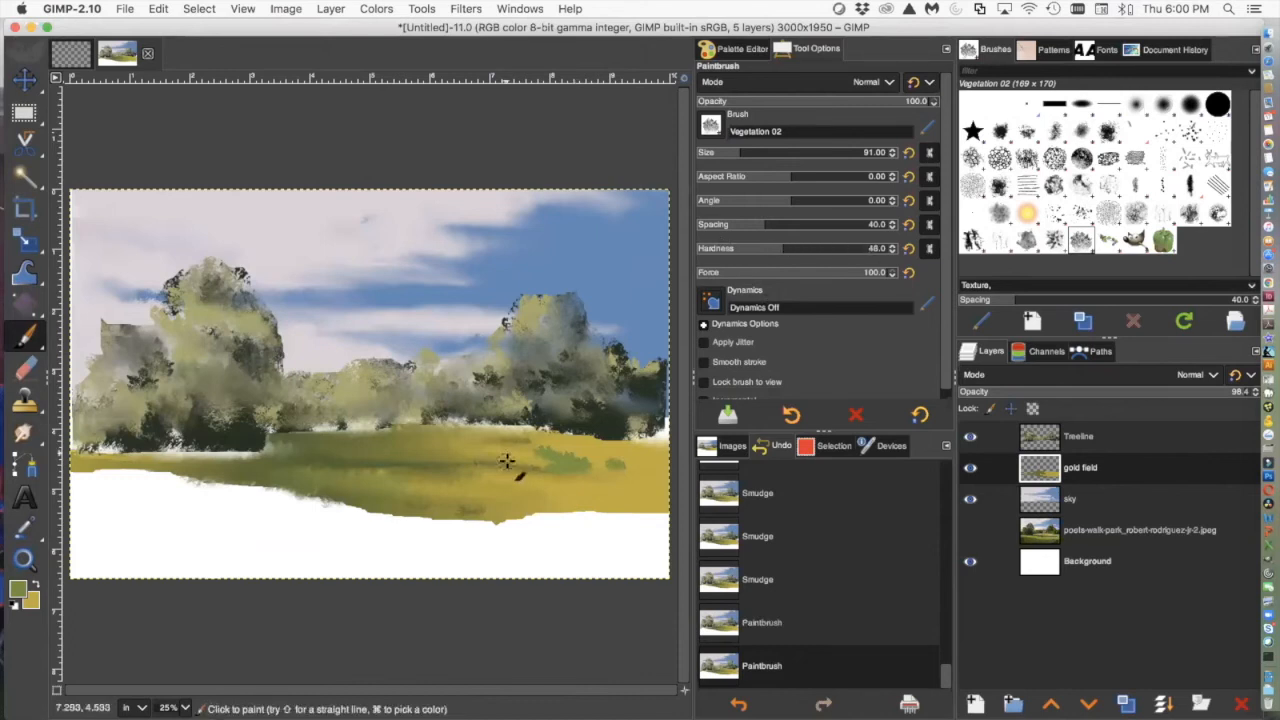
pyautogui.click(600, 453)
pyautogui.click(573, 465)
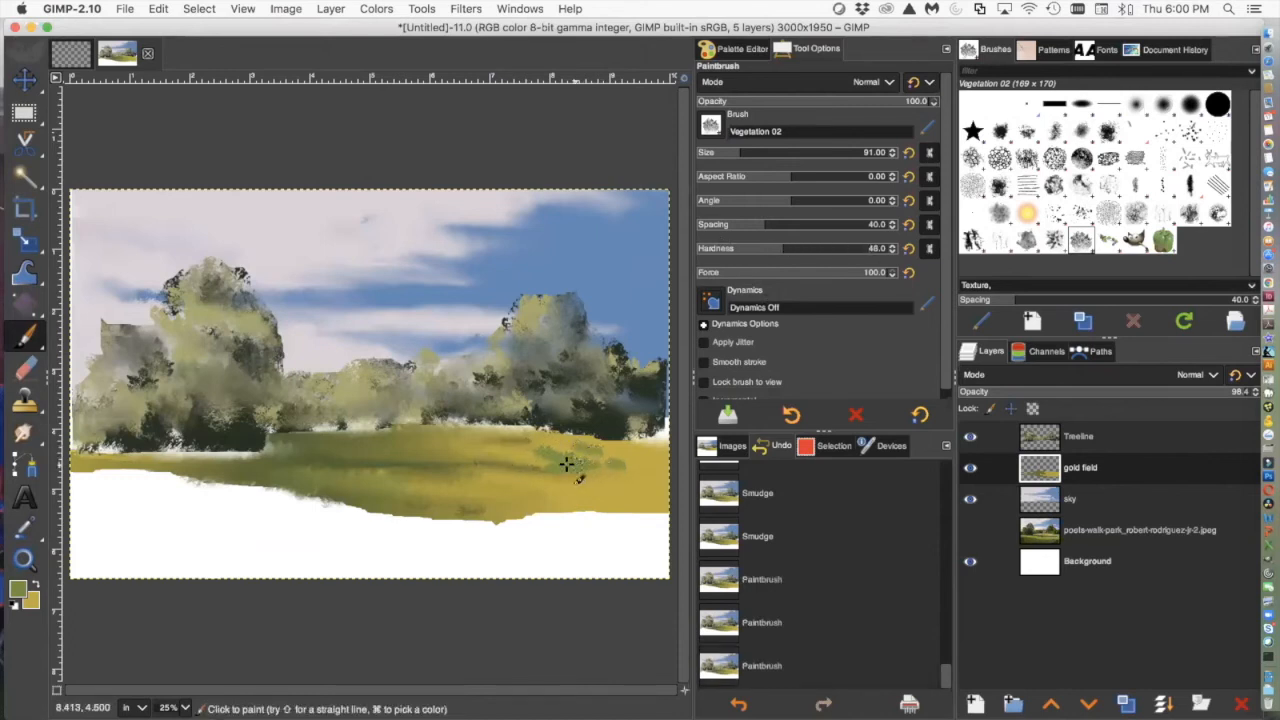
pyautogui.click(523, 450)
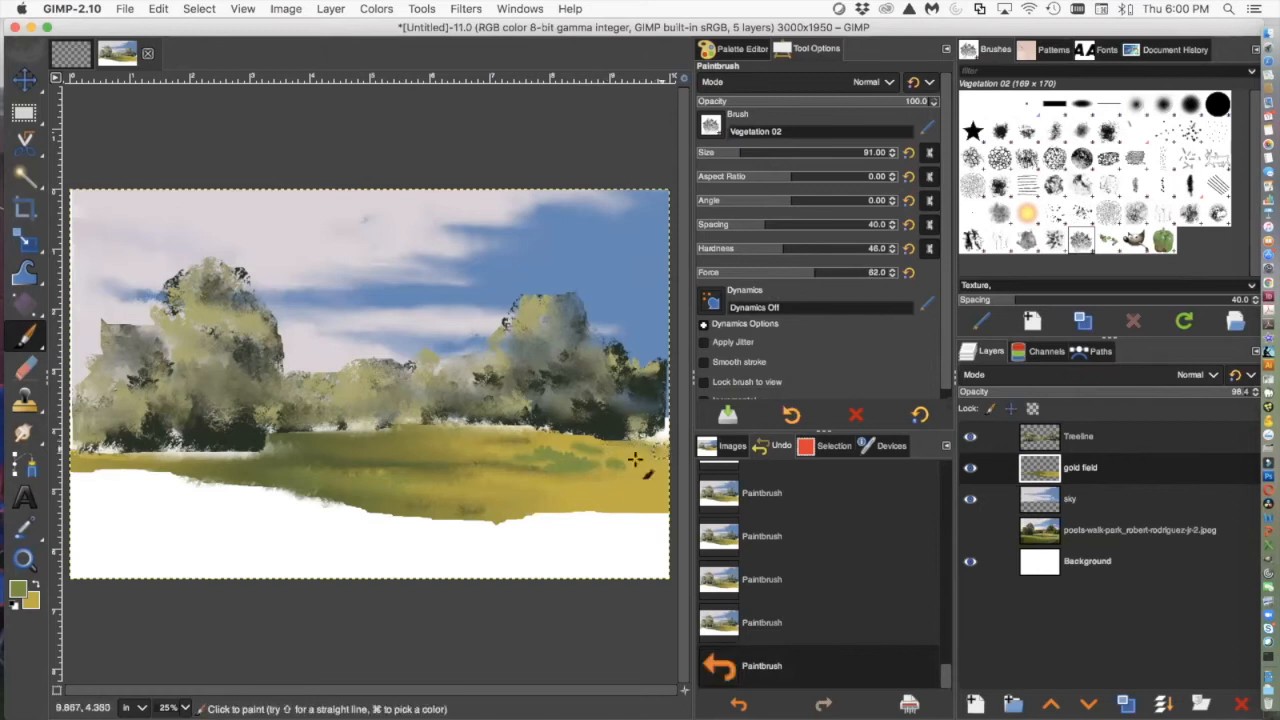
pyautogui.click(22, 433)
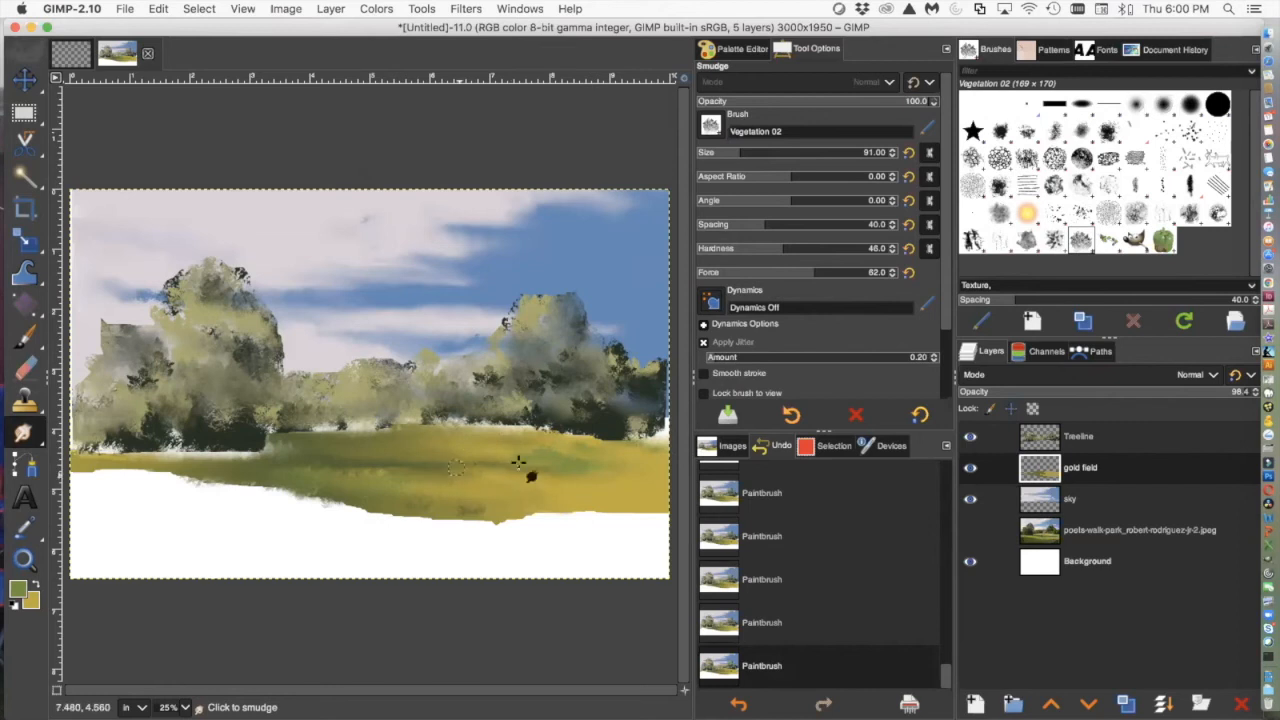
pyautogui.moveTo(555, 450)
pyautogui.mouseDown()
pyautogui.moveTo(402, 462)
pyautogui.moveTo(410, 470)
pyautogui.mouseUp()
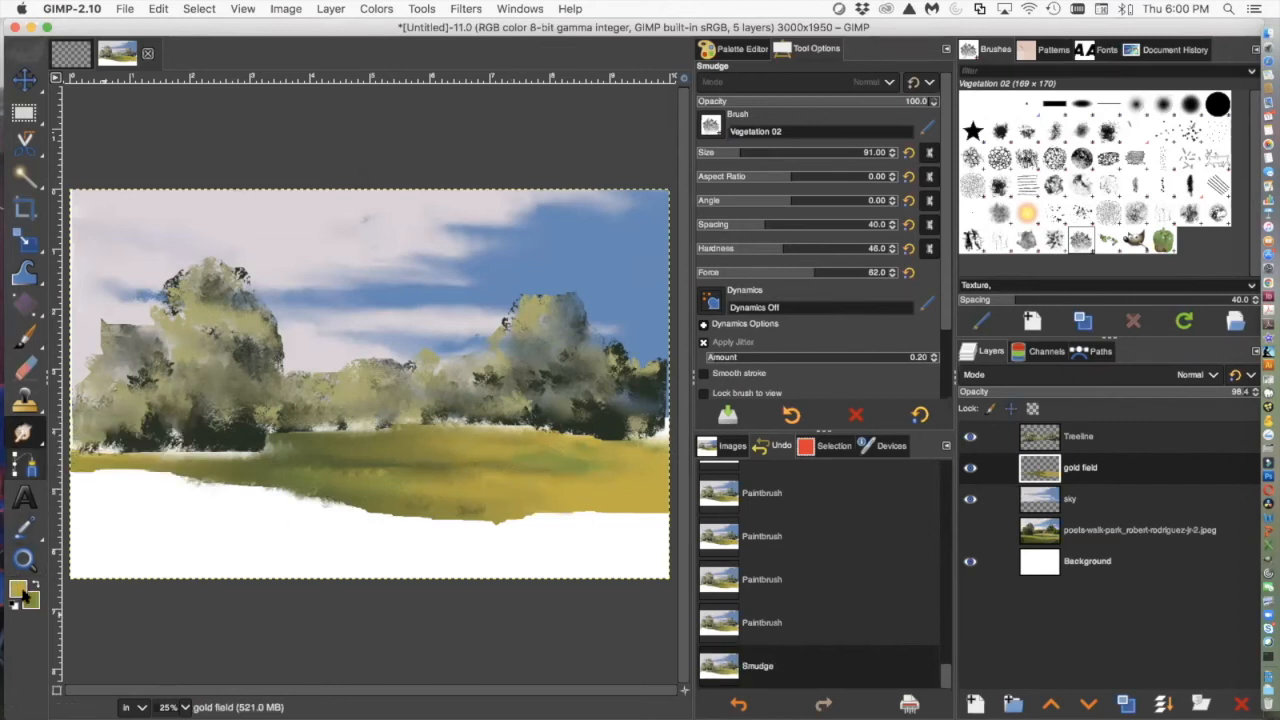
# Set the foreground color to darker gold b8a326 and paint the field's lower right area with Vegetation 02 at size 176
pyautogui.click(16, 592)
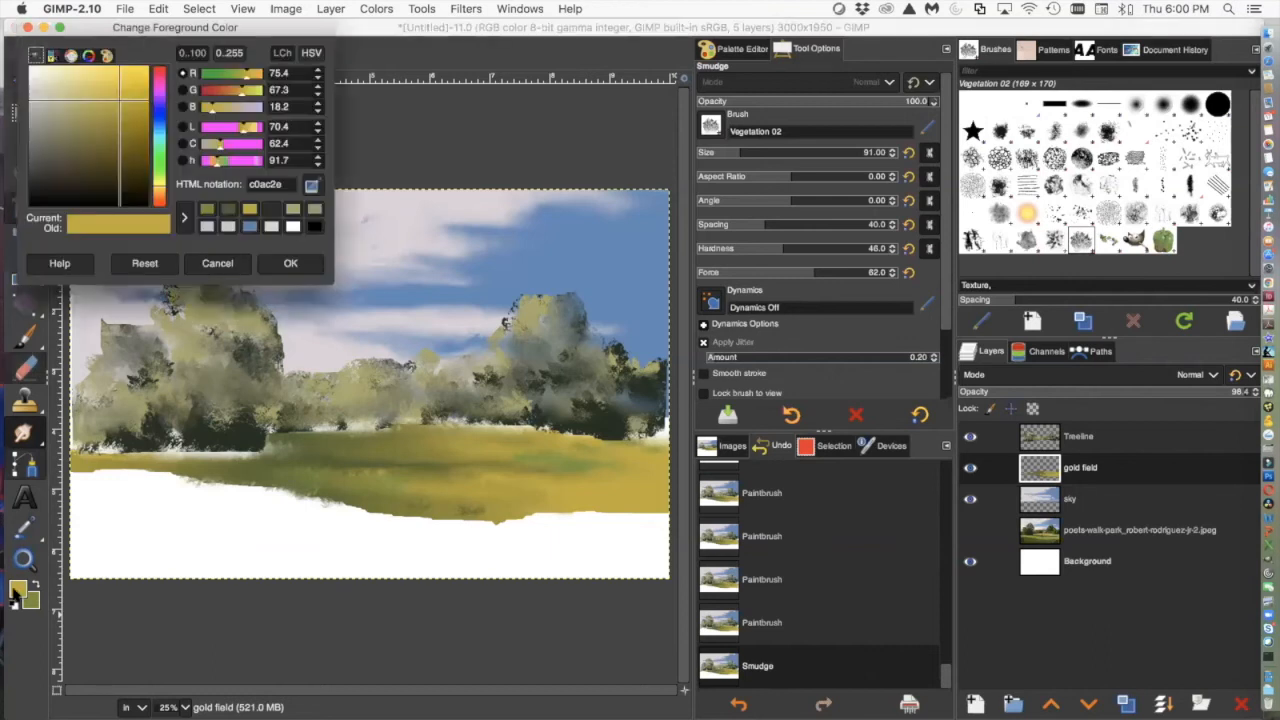
pyautogui.moveTo(116, 101); pyautogui.dragTo(123, 109)
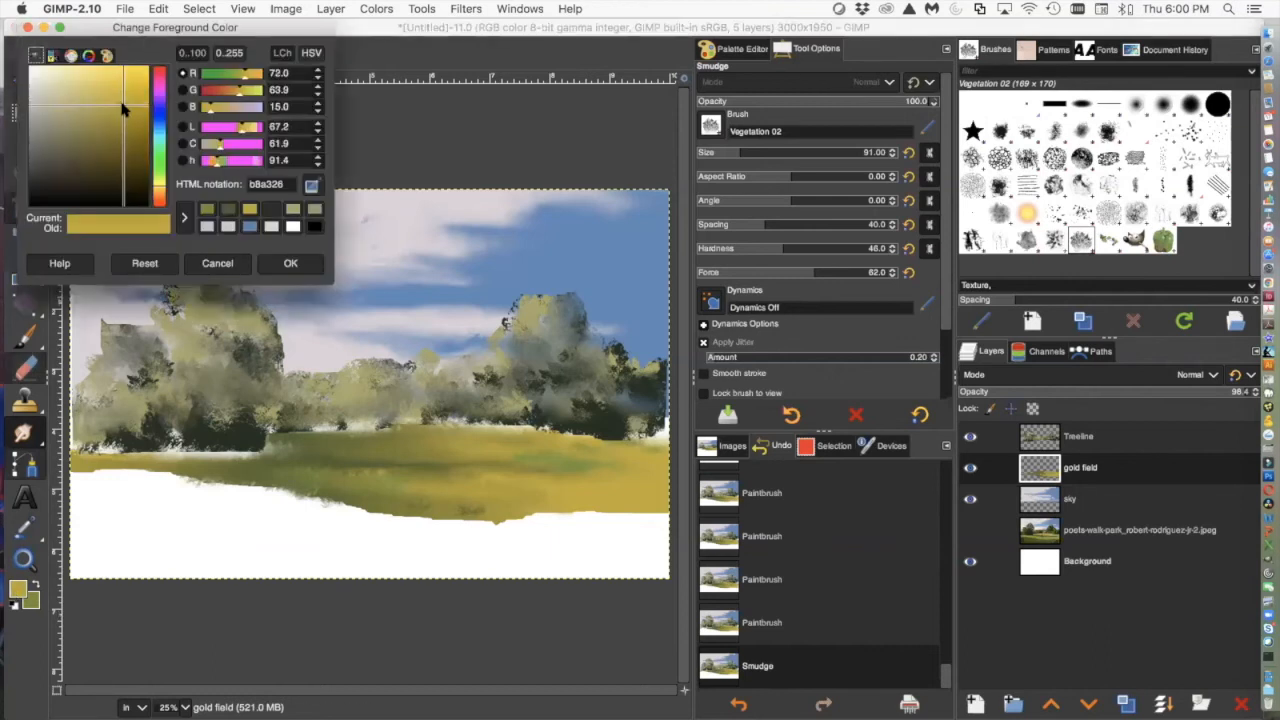
pyautogui.click(285, 265)
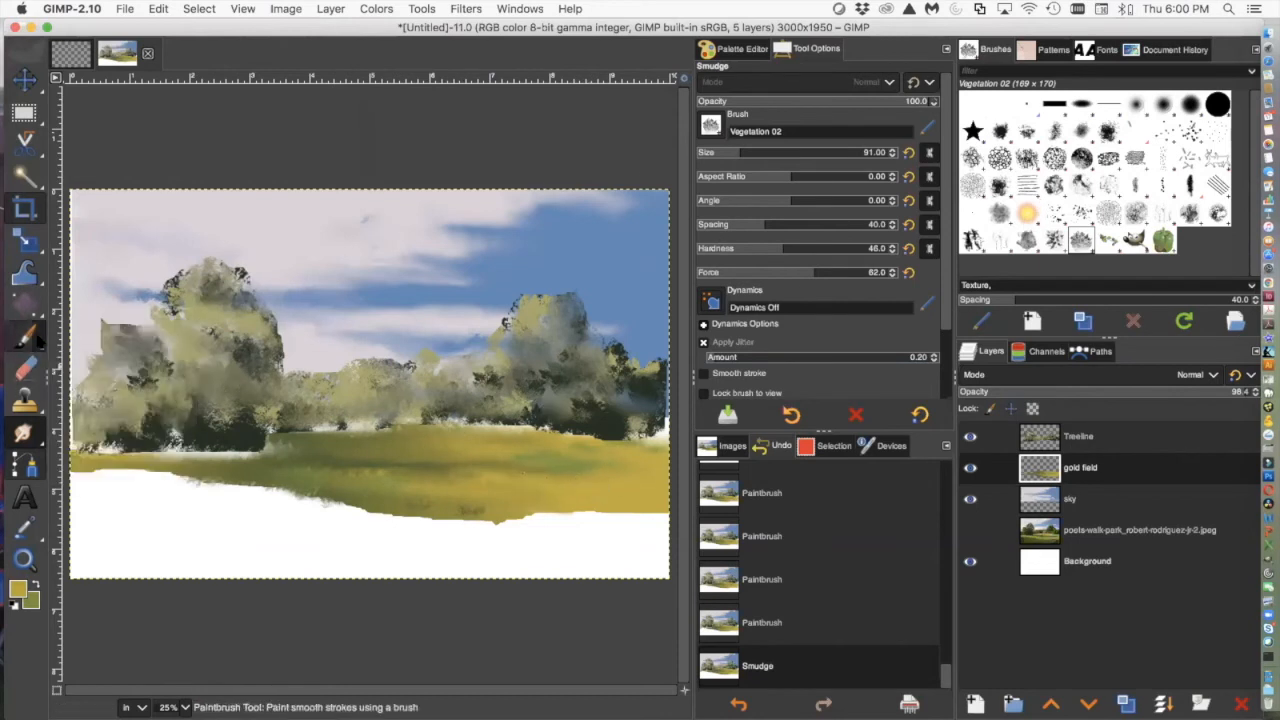
pyautogui.click(25, 337)
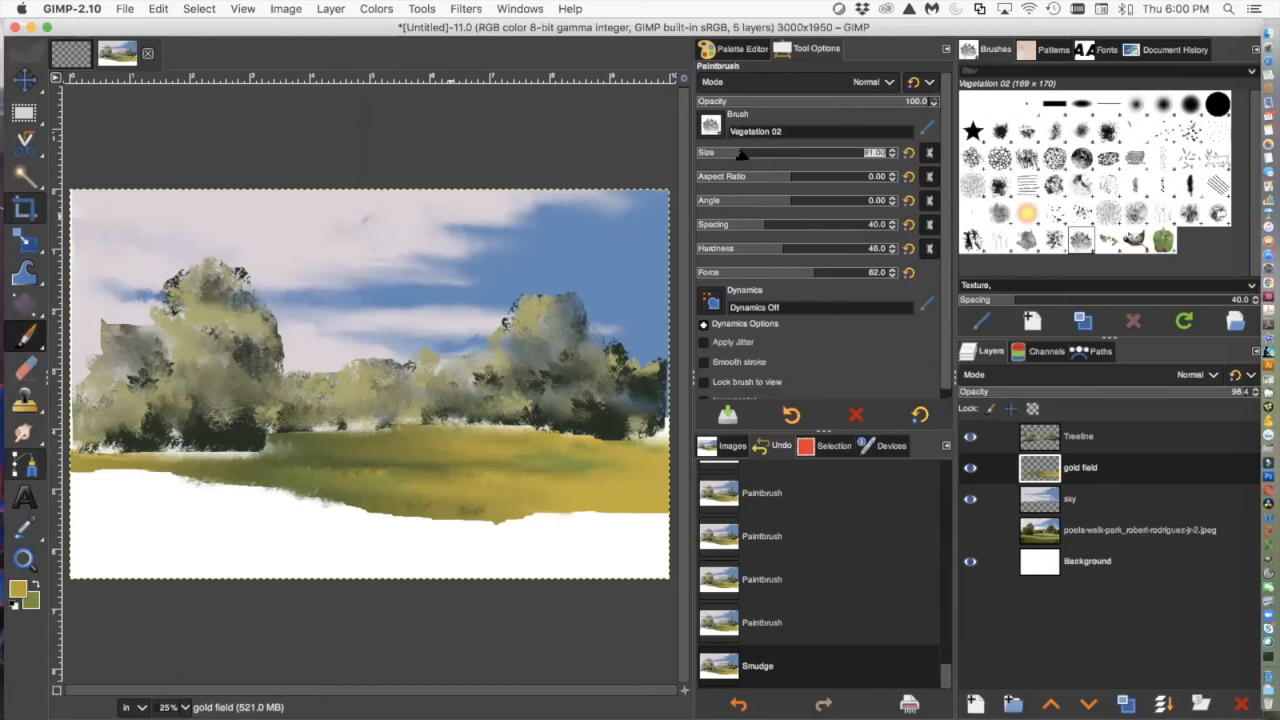
pyautogui.moveTo(600, 503)
pyautogui.mouseDown()
pyautogui.moveTo(563, 509)
pyautogui.moveTo(608, 493)
pyautogui.moveTo(563, 466)
pyautogui.mouseUp()
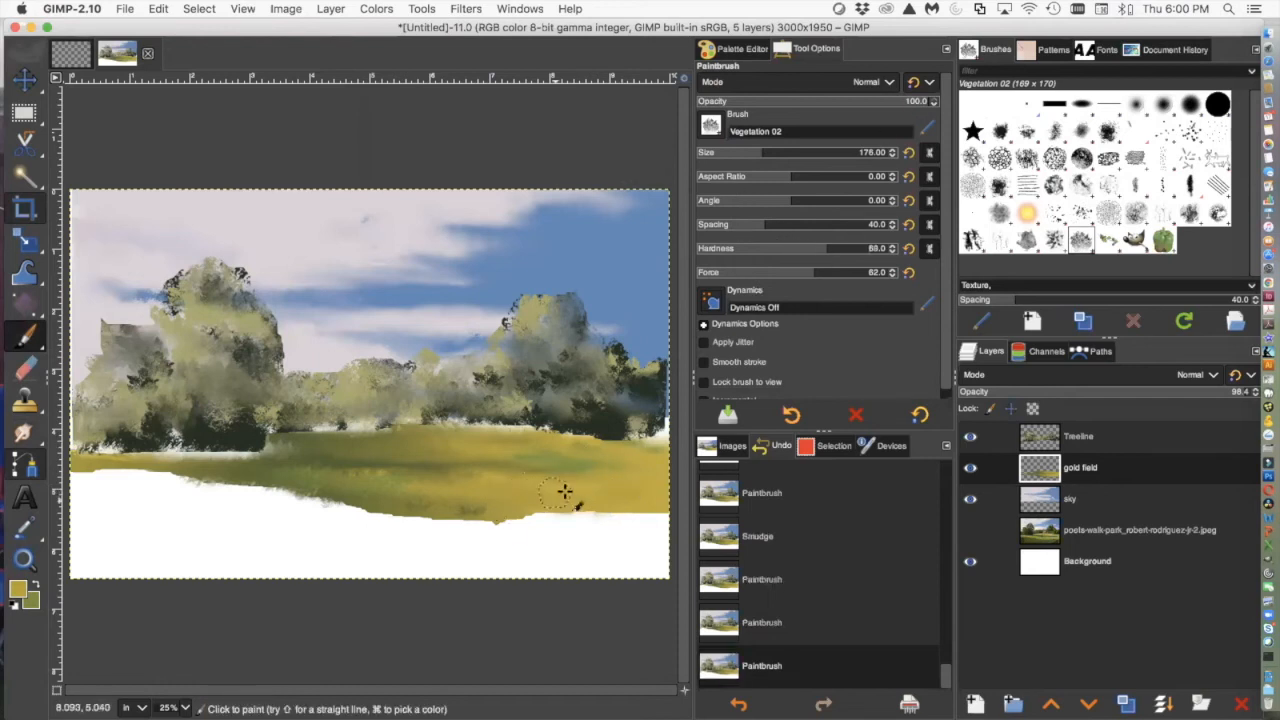
pyautogui.click(533, 492)
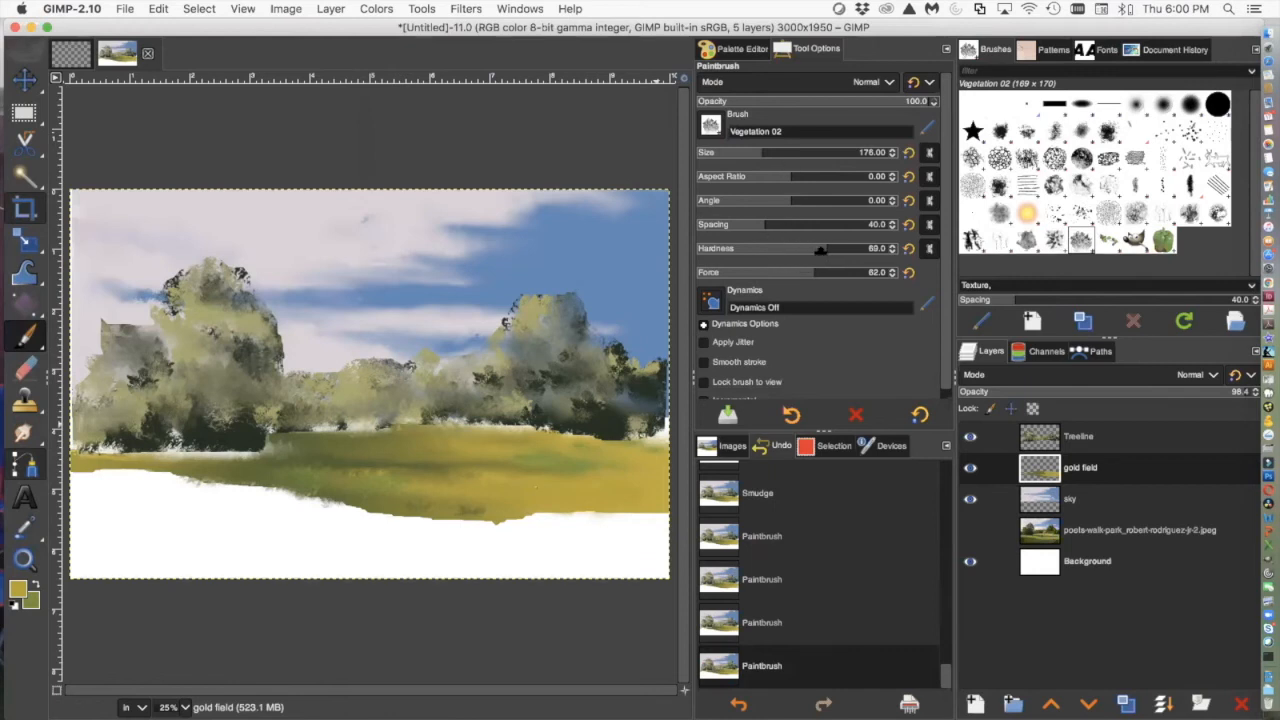
# Raise the brush hardness to 83 and paint more gold along the field's lower edge
pyautogui.moveTo(852, 249); pyautogui.dragTo(854, 249)
pyautogui.moveTo(672, 503); pyautogui.dragTo(606, 494)
pyautogui.moveTo(443, 508)
pyautogui.mouseDown()
pyautogui.moveTo(514, 497)
pyautogui.moveTo(502, 496)
pyautogui.mouseUp()
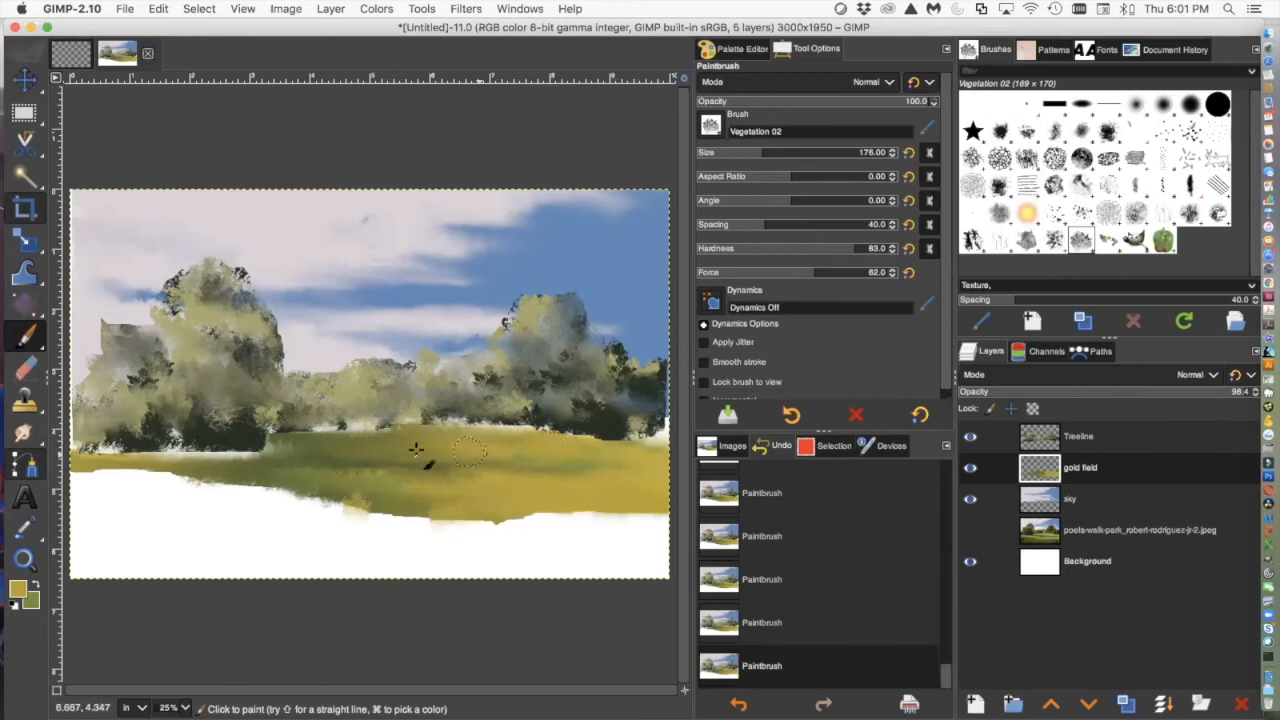
# Smudge the fresh gold strokes along the field's lower edge with the Vegetation 02 brush at size 176
pyautogui.moveTo(24, 432)
pyautogui.click(100, 431)
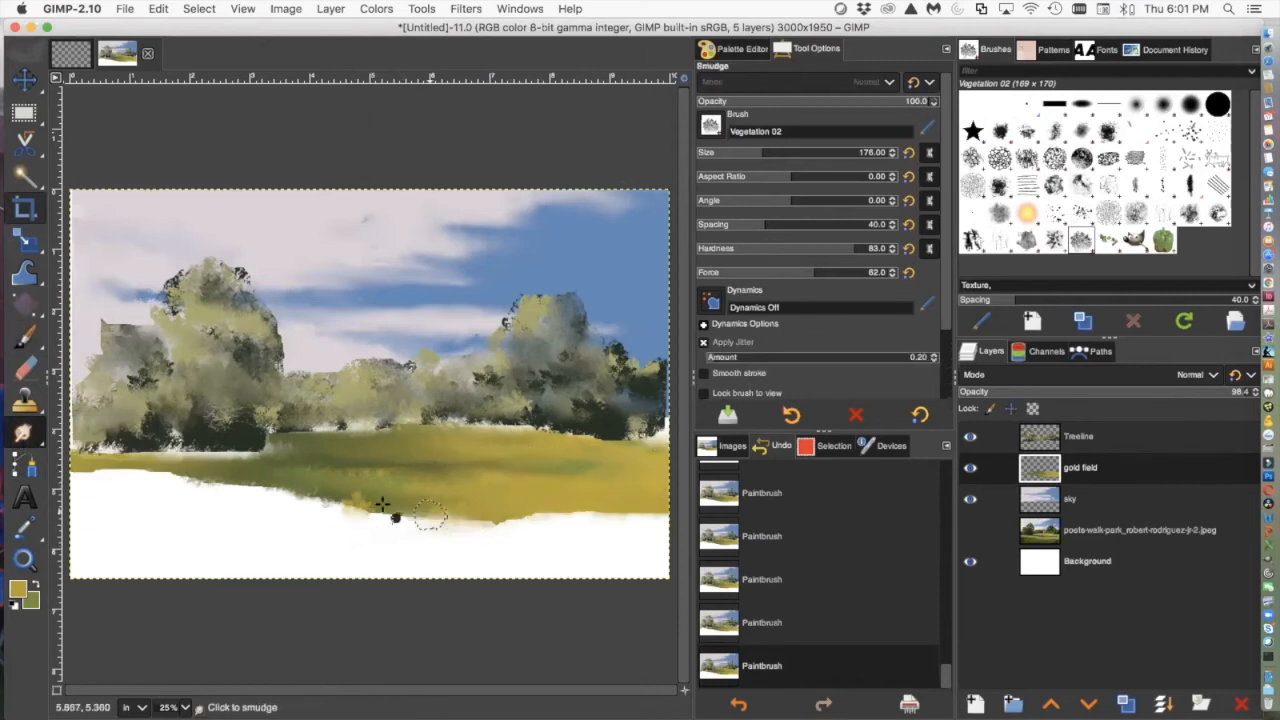
pyautogui.moveTo(355, 493); pyautogui.dragTo(623, 509)
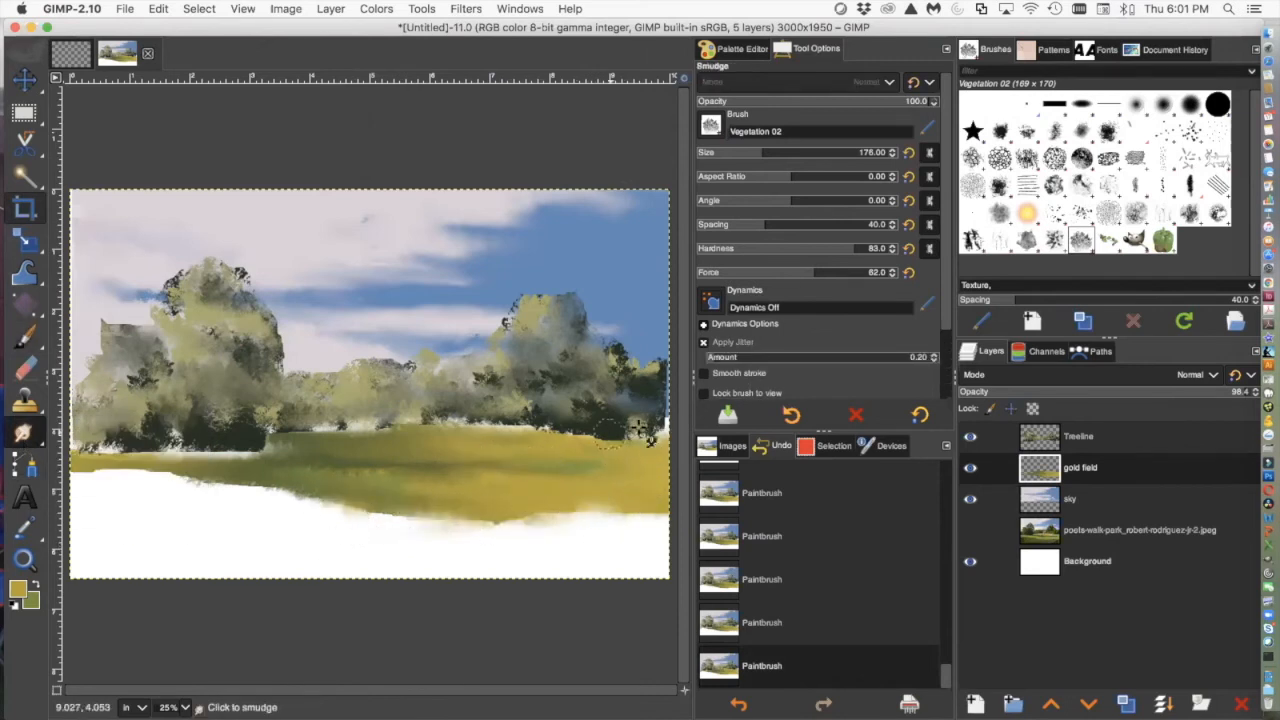
# Show the reference photo layer and add a transparent layer named structure above the gold field layer
pyautogui.click(969, 530)
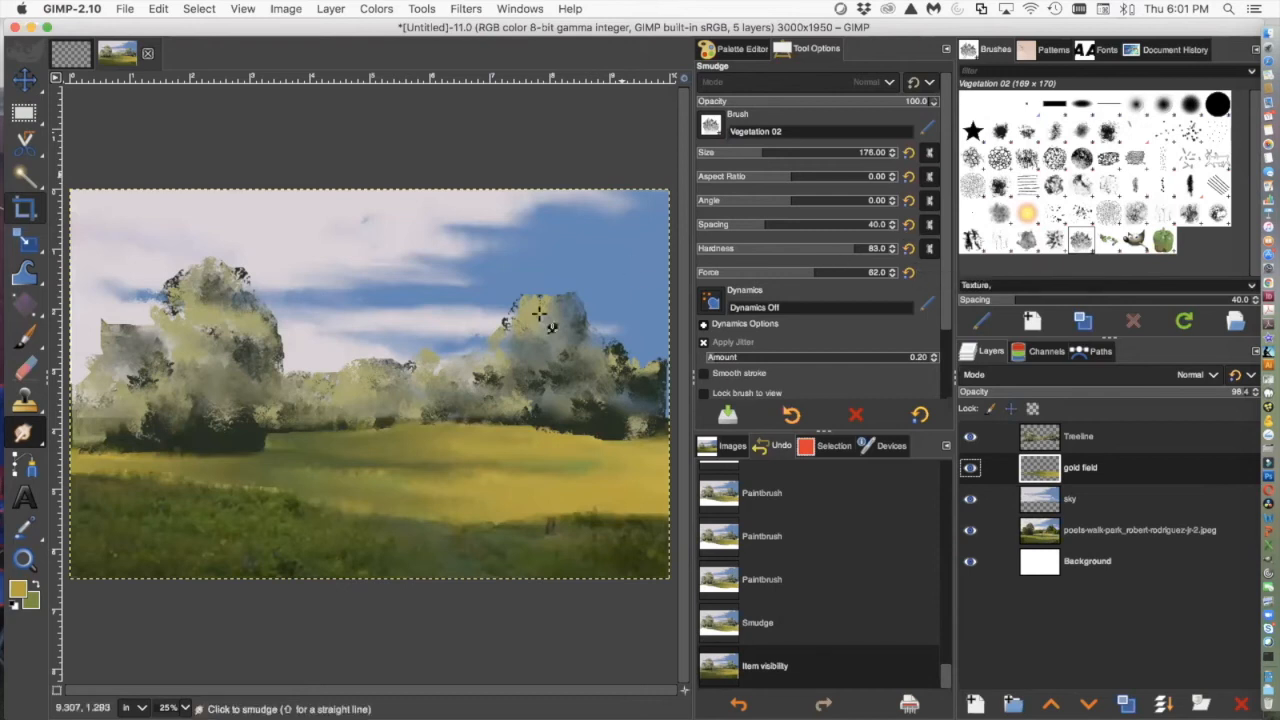
pyautogui.moveTo(100, 396); pyautogui.dragTo(185, 395)
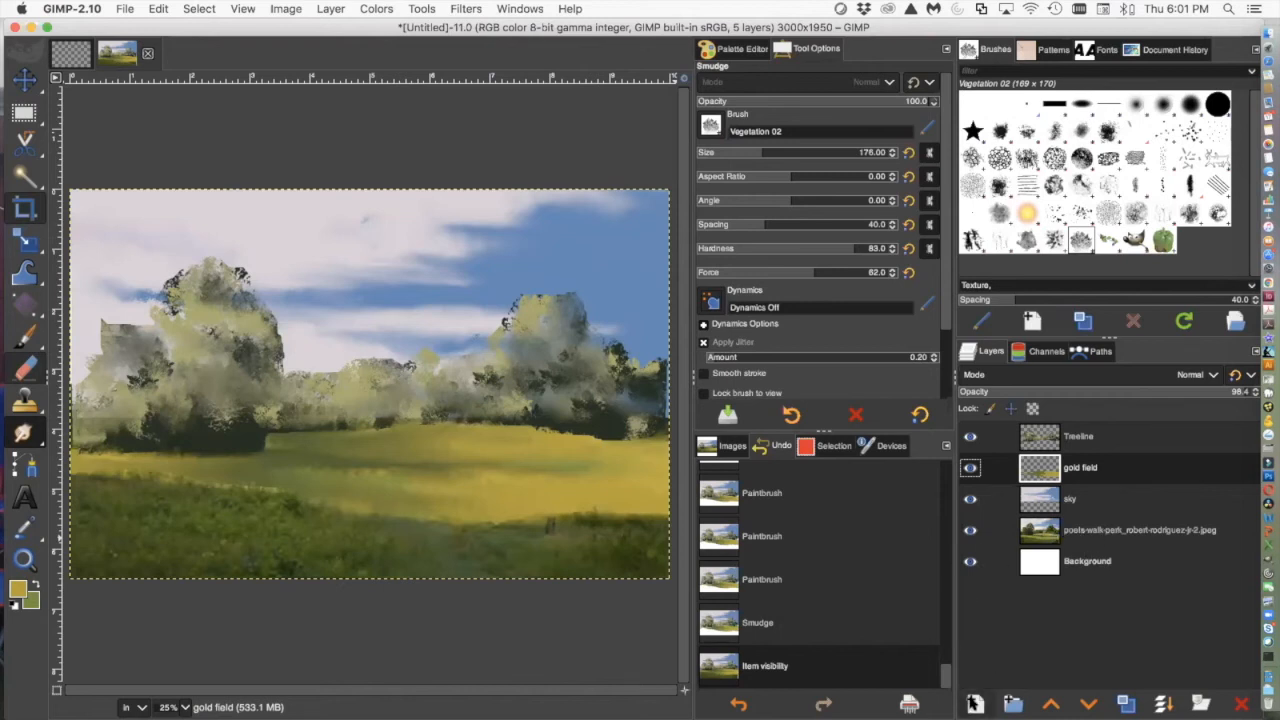
pyautogui.click(973, 703)
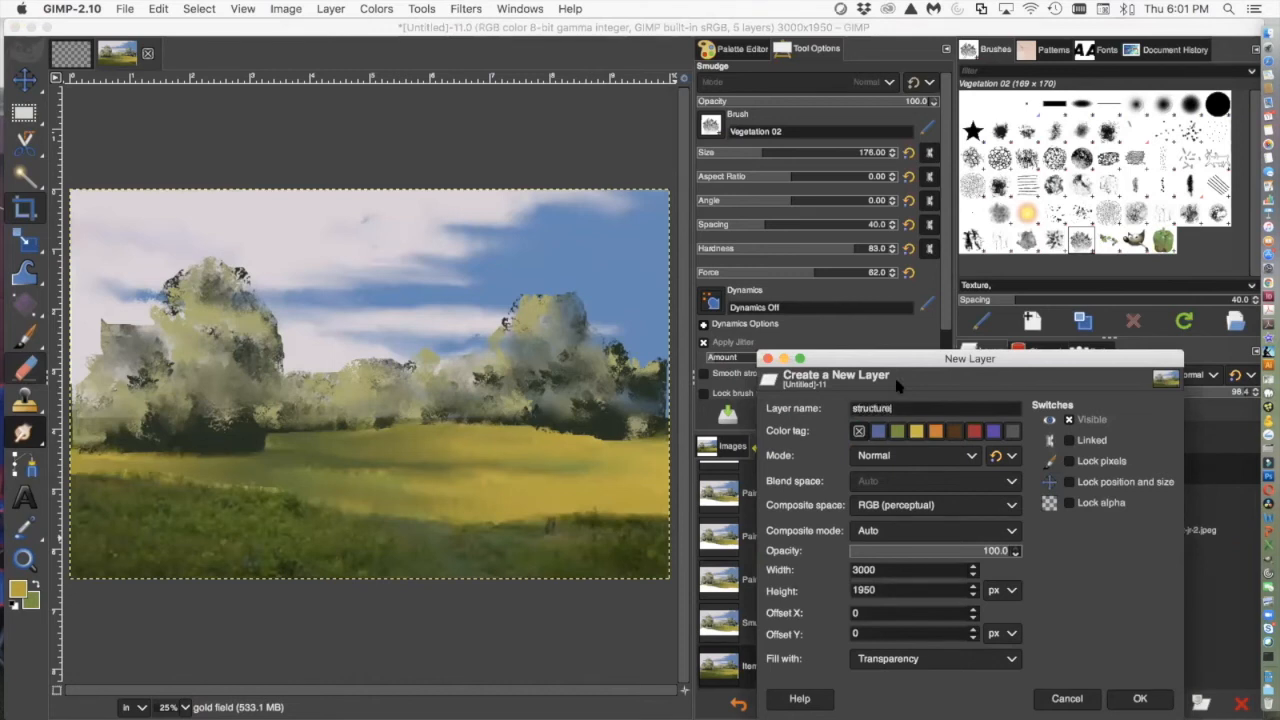
pyautogui.press('Return')
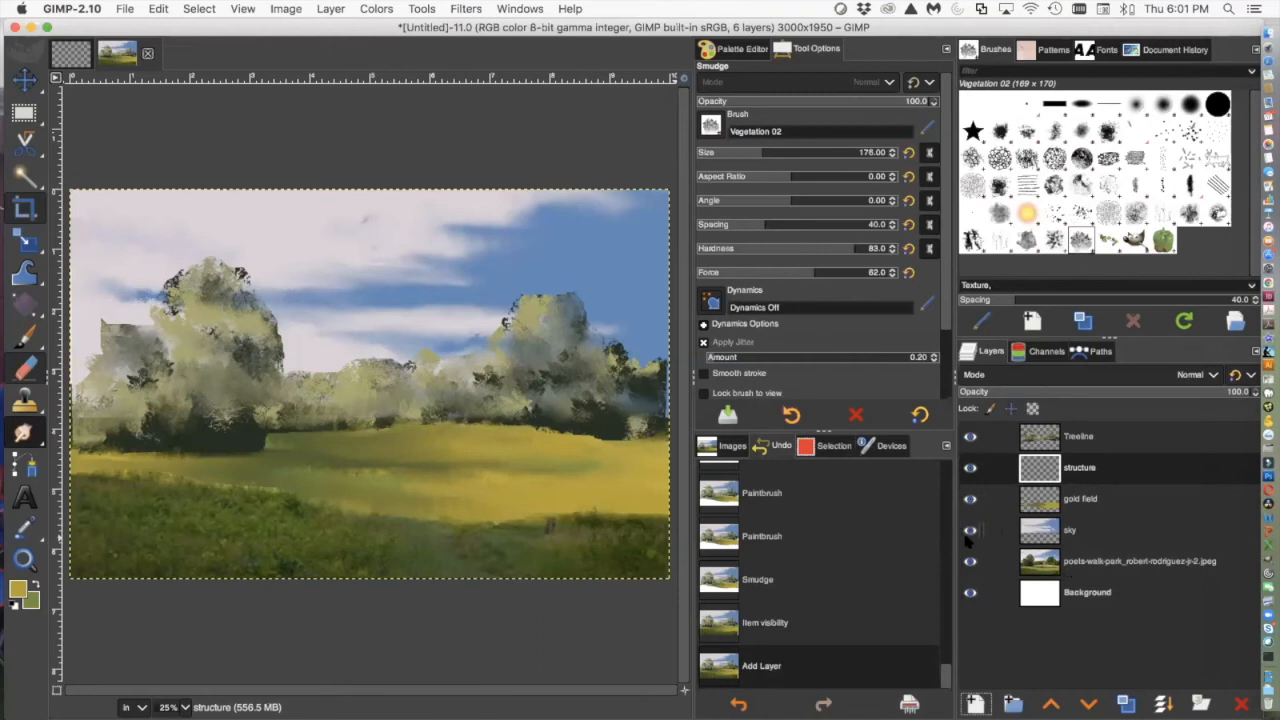
# Hide the sky and Treeline layers to uncover the cabin, and select the reference photo layer
pyautogui.click(970, 530)
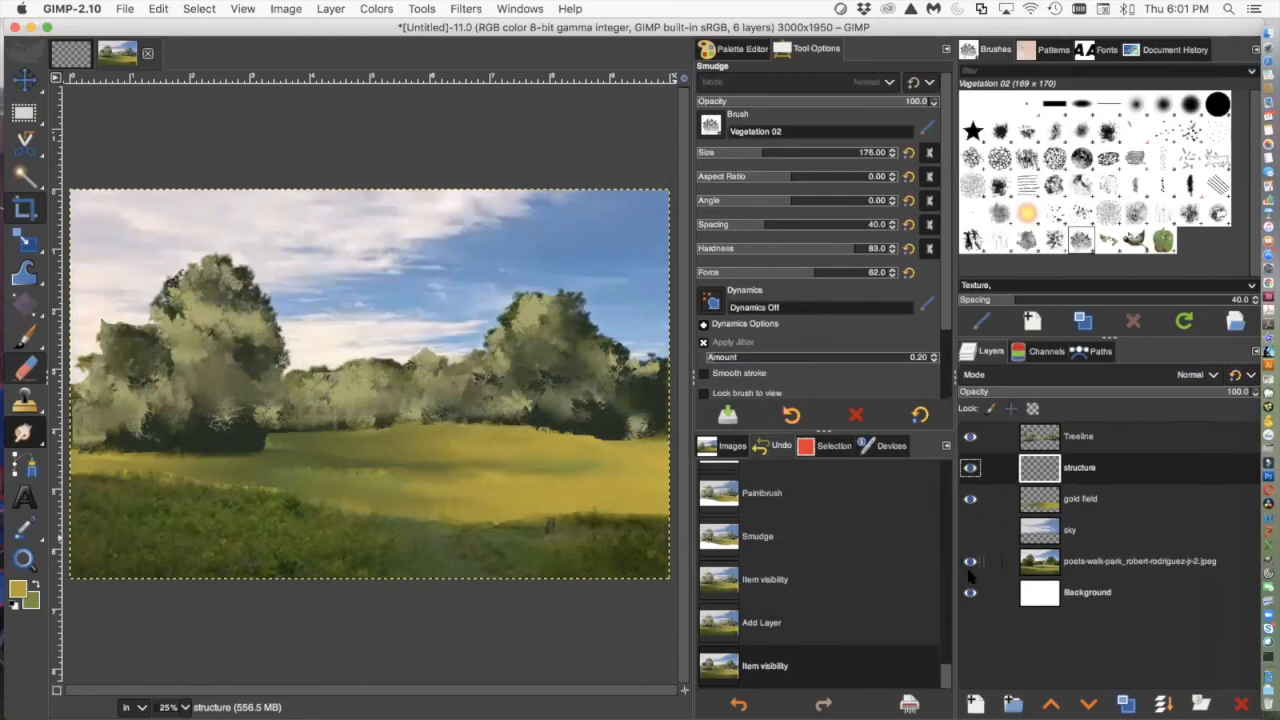
pyautogui.click(970, 437)
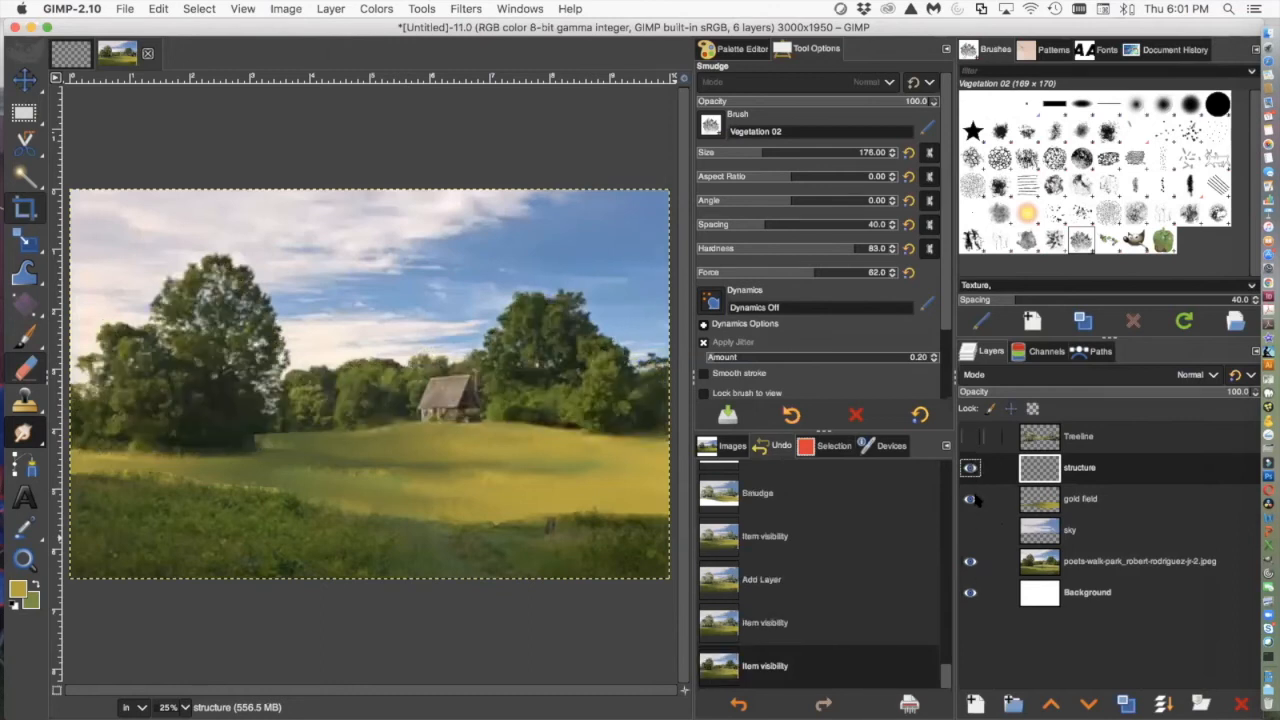
pyautogui.click(1083, 566)
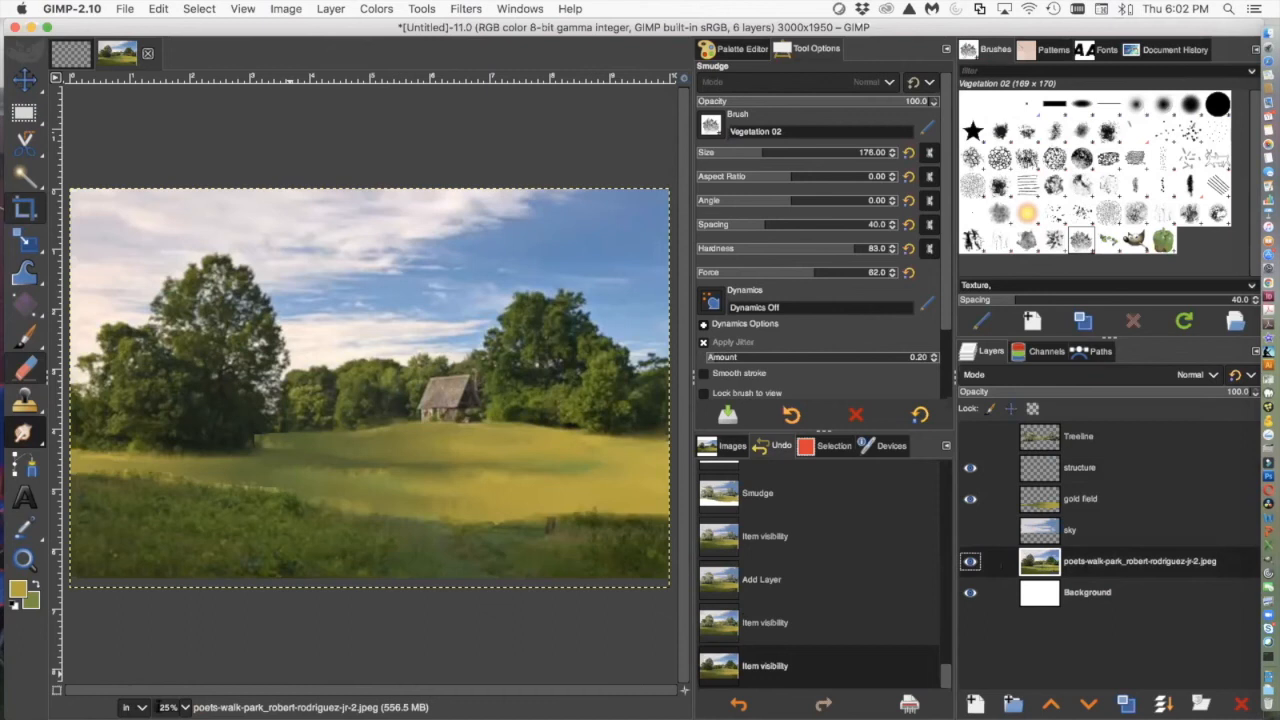
# Sample the cabin roof's light brown as the foreground colour and a dark cabin shade as the background colour
pyautogui.click(176, 707)
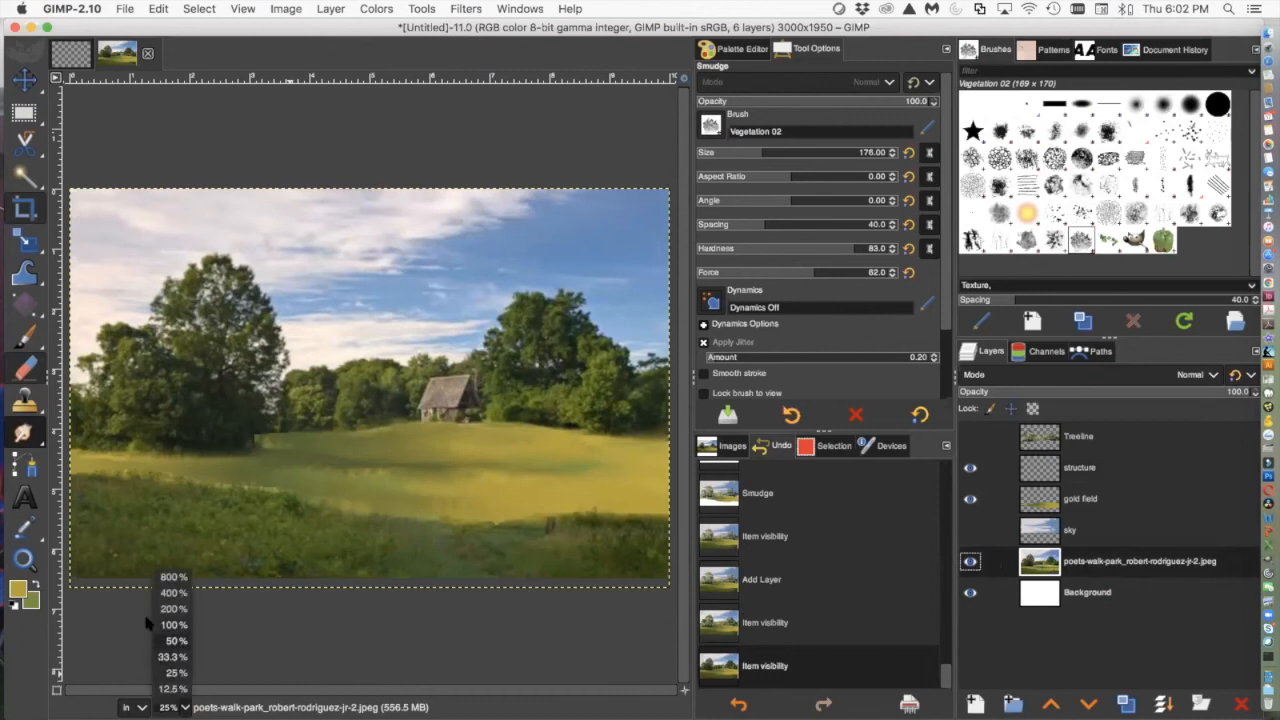
pyautogui.click(23, 556)
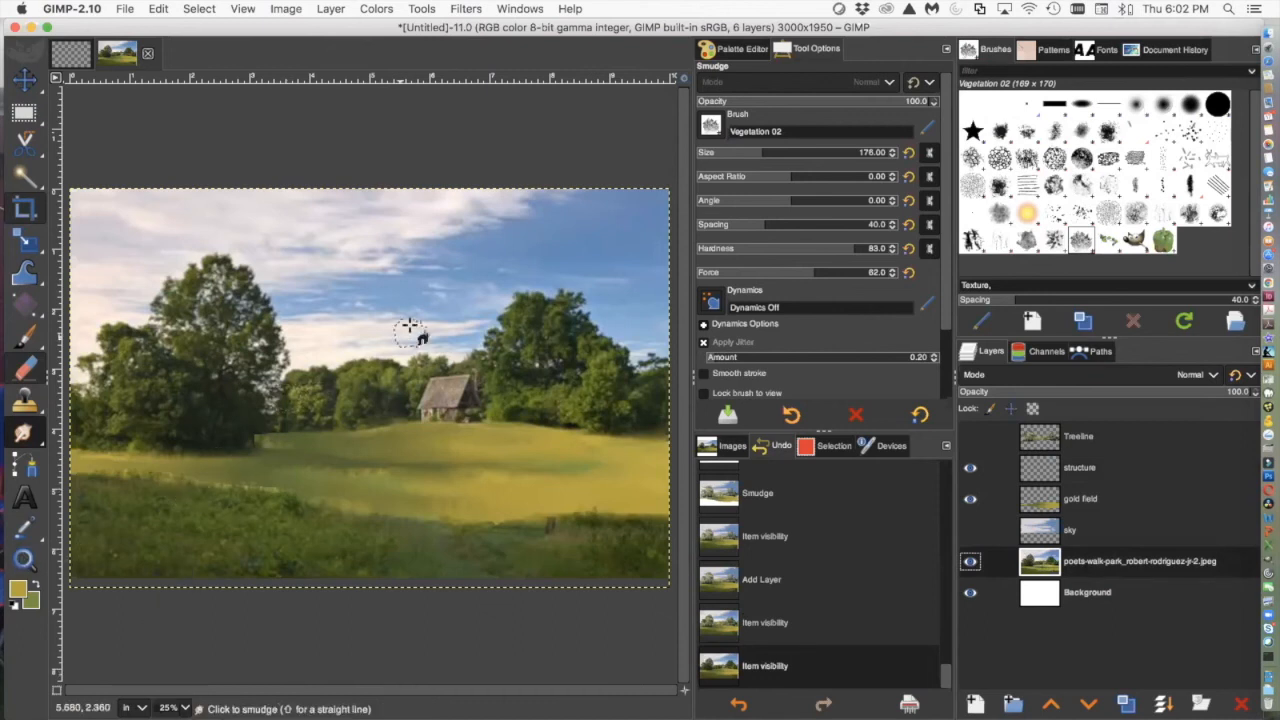
pyautogui.click(24, 558)
pyautogui.moveTo(390, 340); pyautogui.dragTo(542, 494)
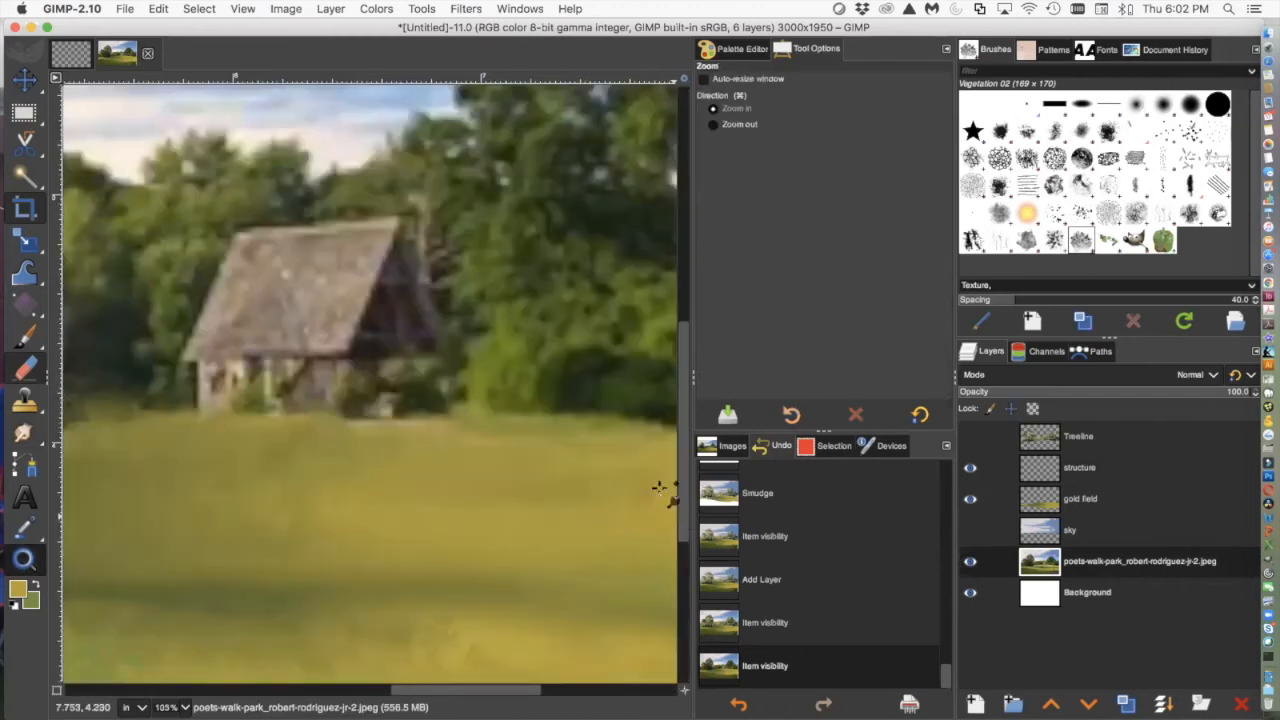
pyautogui.hscroll(5, 669, 495)
pyautogui.scroll(4, 590, 497)
pyautogui.hscroll(-8, 594, 500)
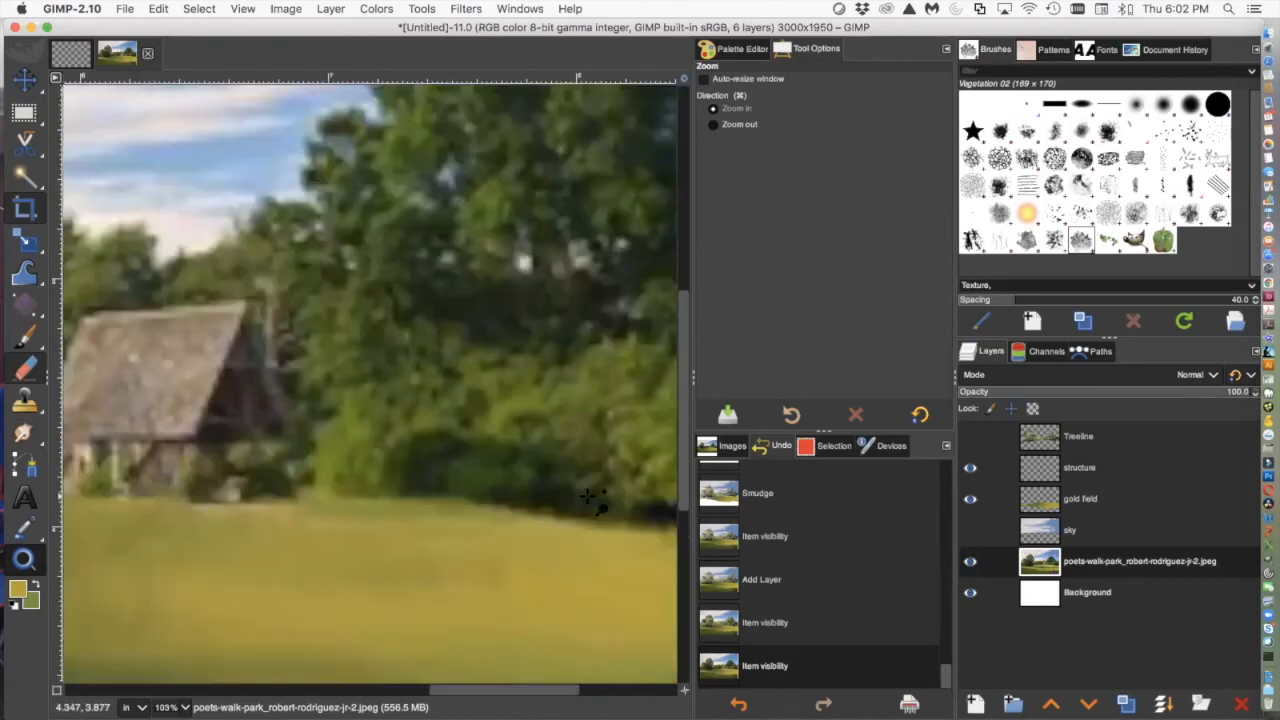
pyautogui.hscroll(3, 395, 690)
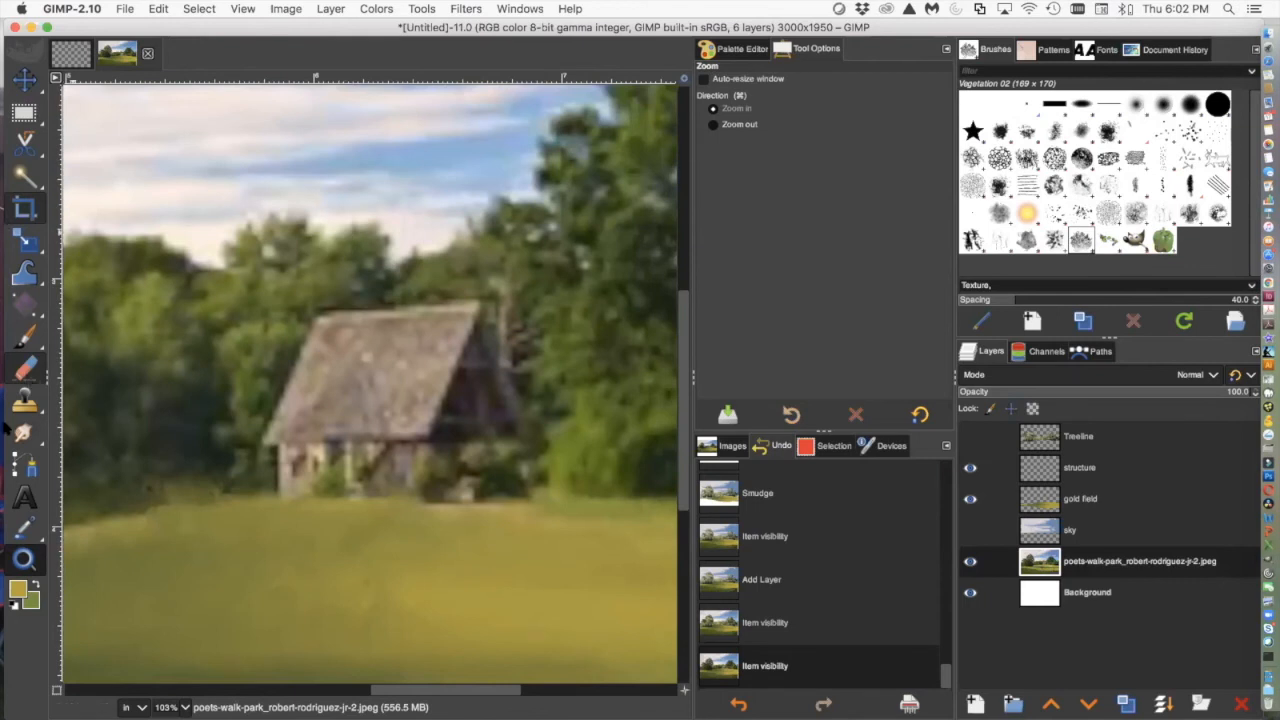
pyautogui.click(22, 527)
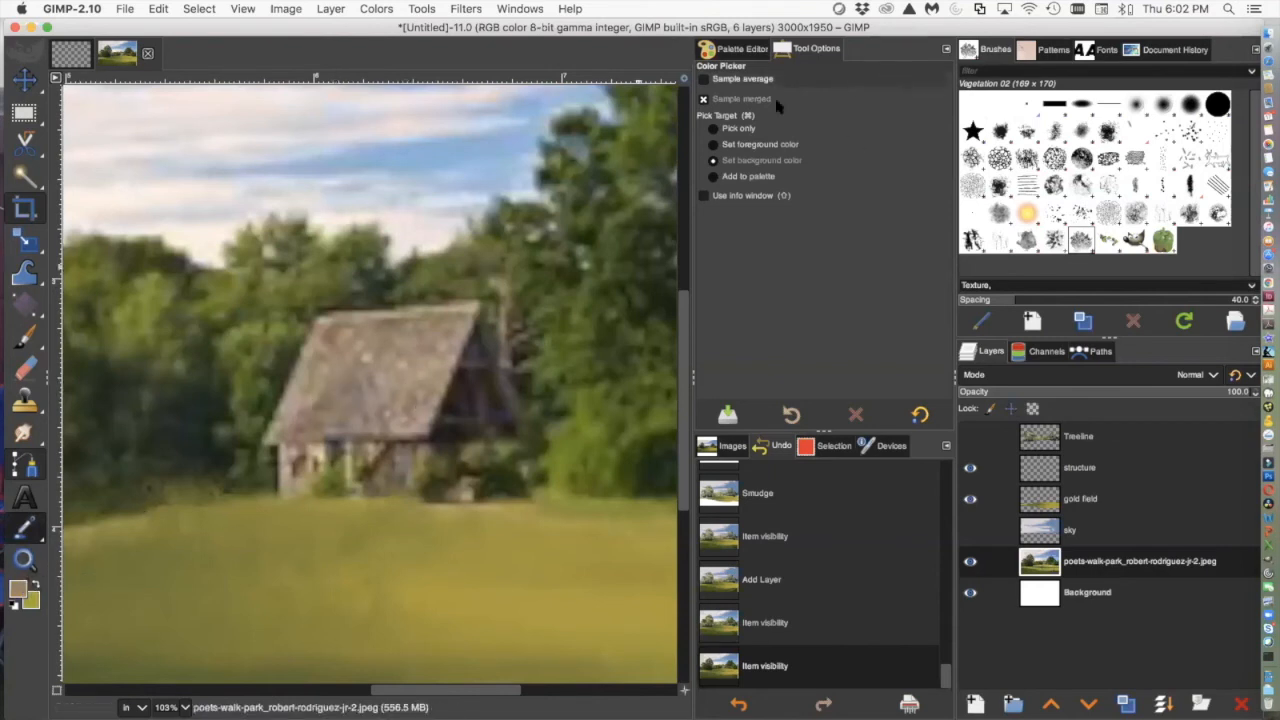
pyautogui.click(740, 144)
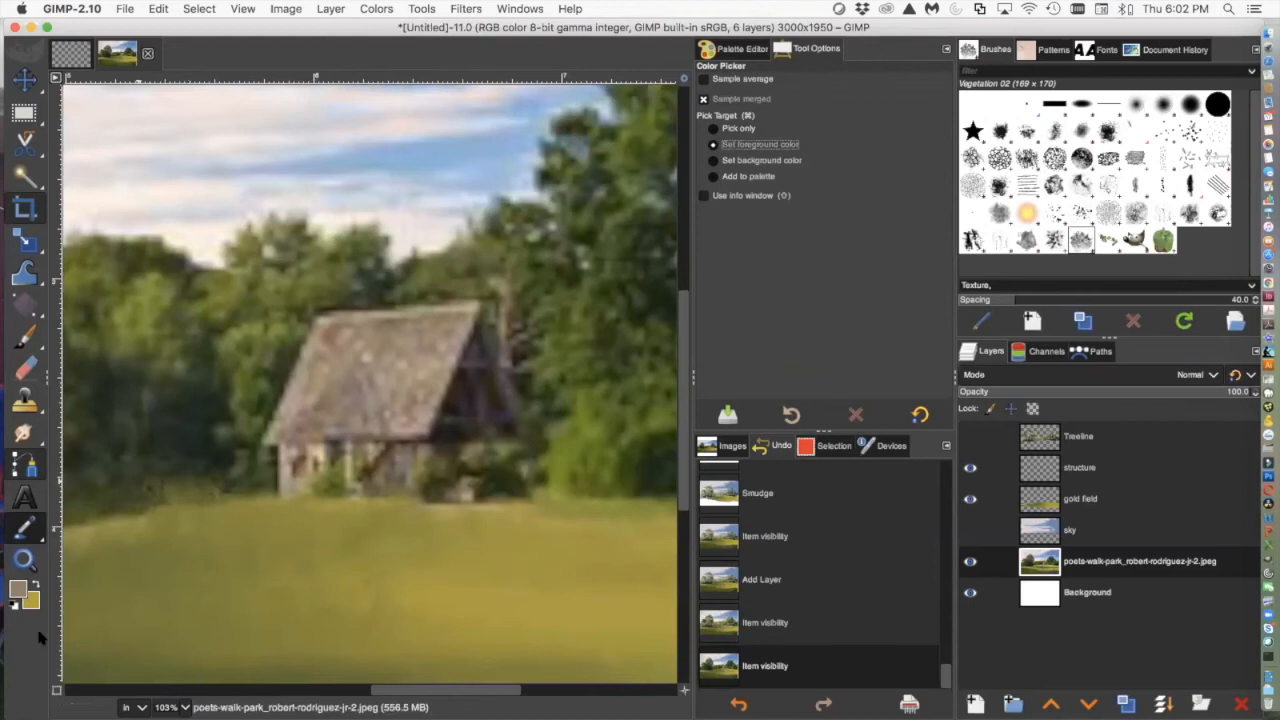
pyautogui.click(34, 584)
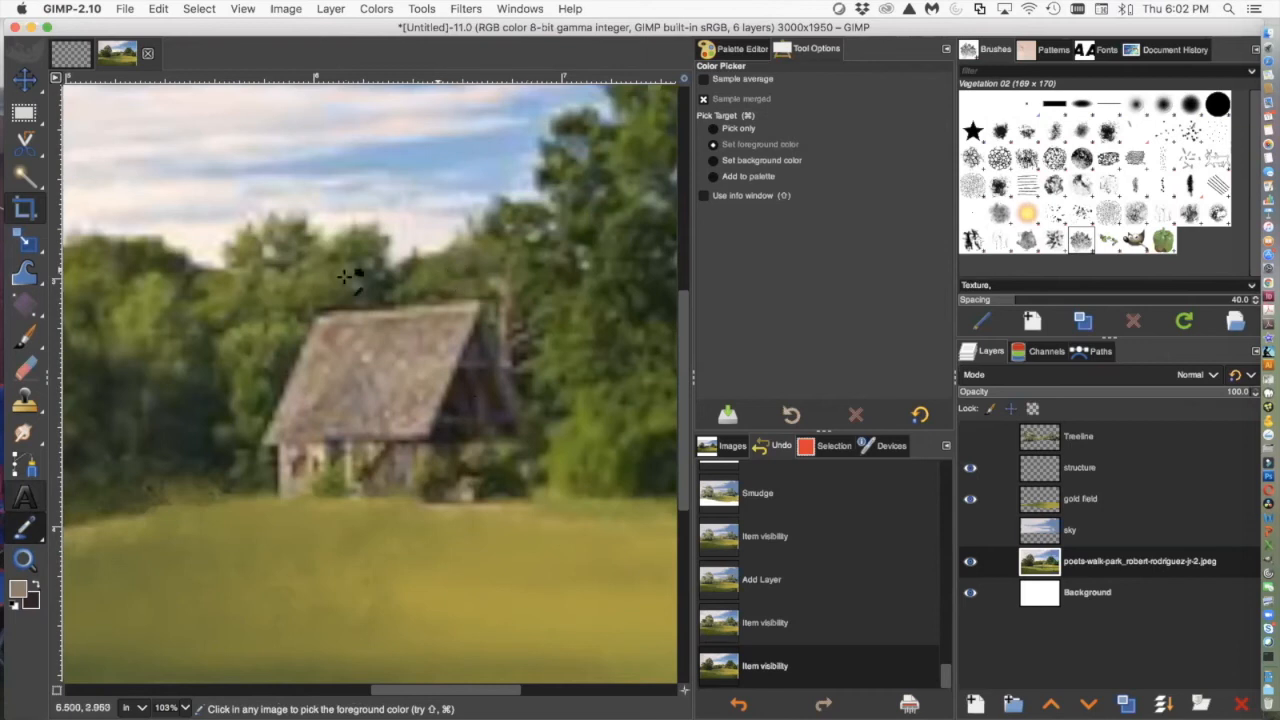
# Trace a straight-edged seven-anchor path around the cabin's roof and front wall, starting at the roof's upper-left corner
pyautogui.moveTo(36, 440)
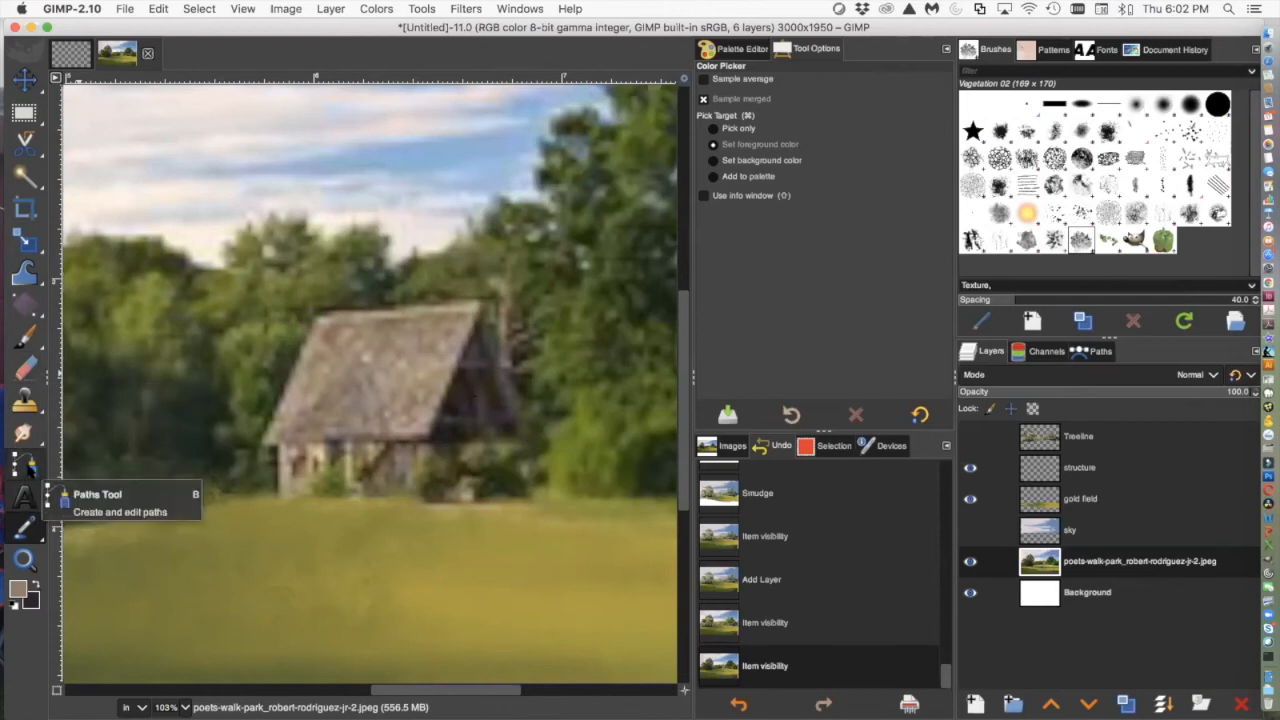
pyautogui.click(27, 465)
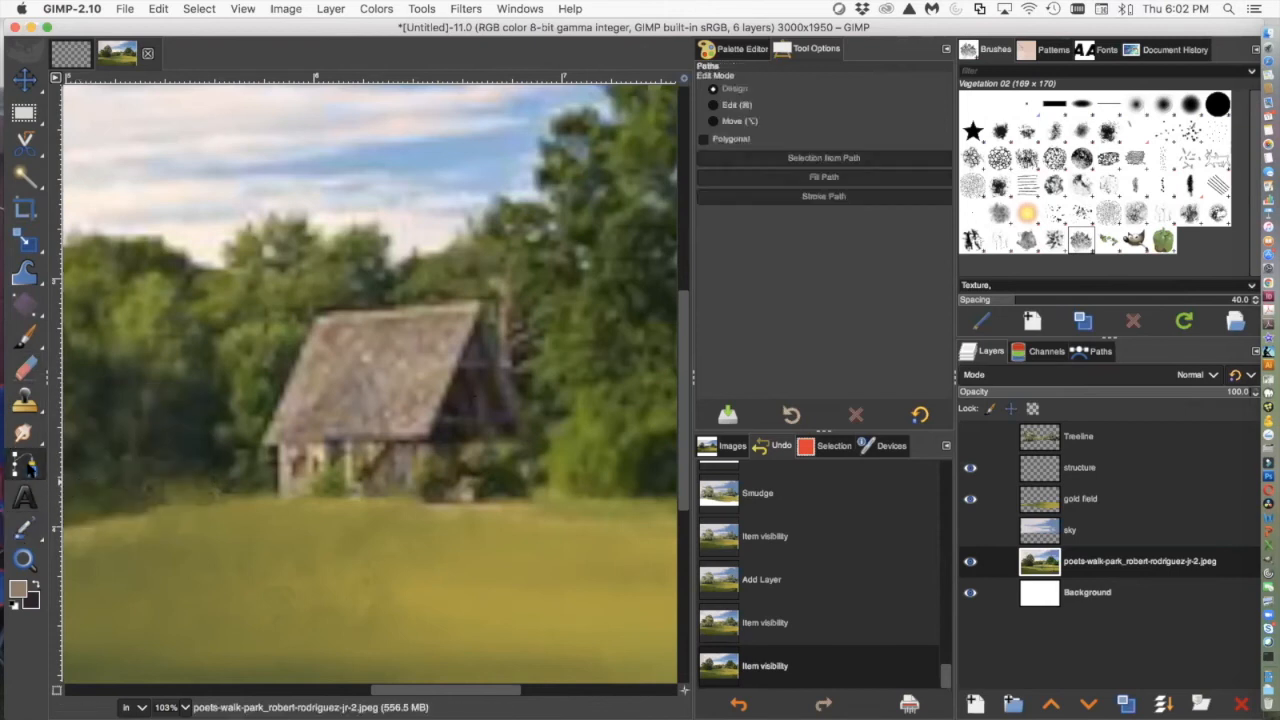
pyautogui.click(317, 312)
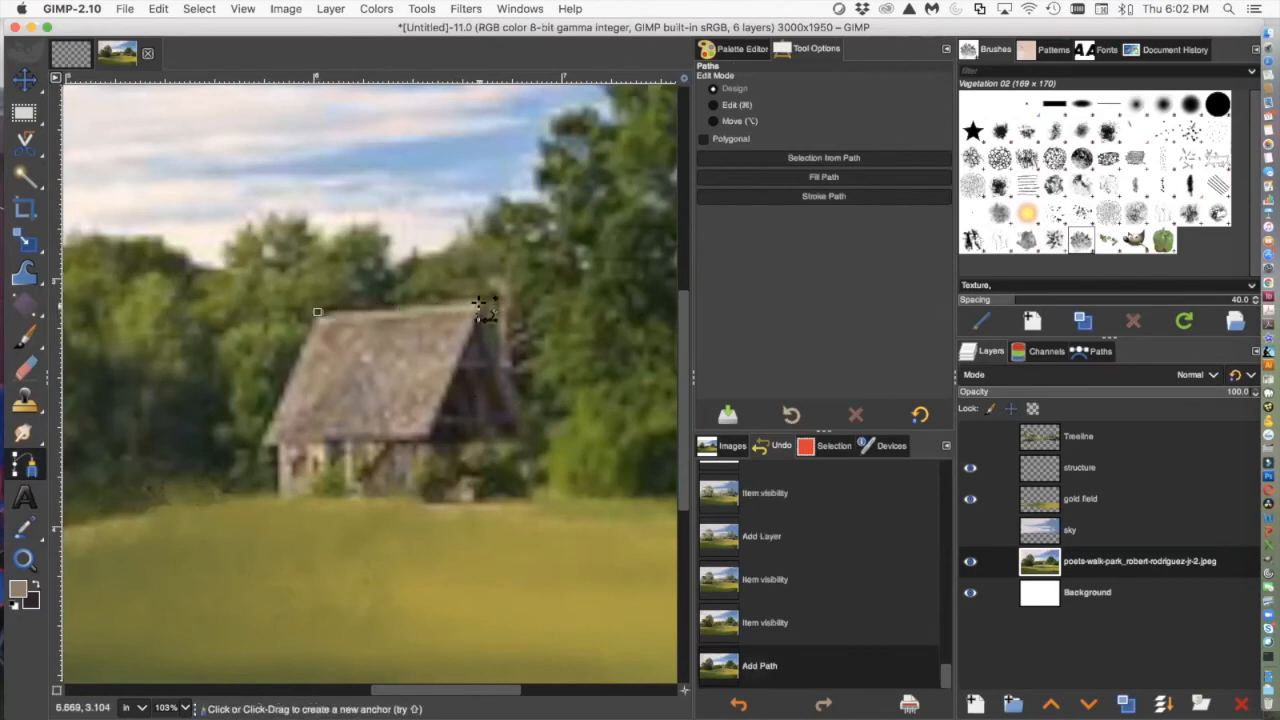
pyautogui.click(479, 303)
pyautogui.click(426, 437)
pyautogui.moveTo(426, 437); pyautogui.dragTo(426, 497)
pyautogui.click(277, 497)
pyautogui.click(279, 446)
pyautogui.click(258, 442)
pyautogui.click(318, 312)
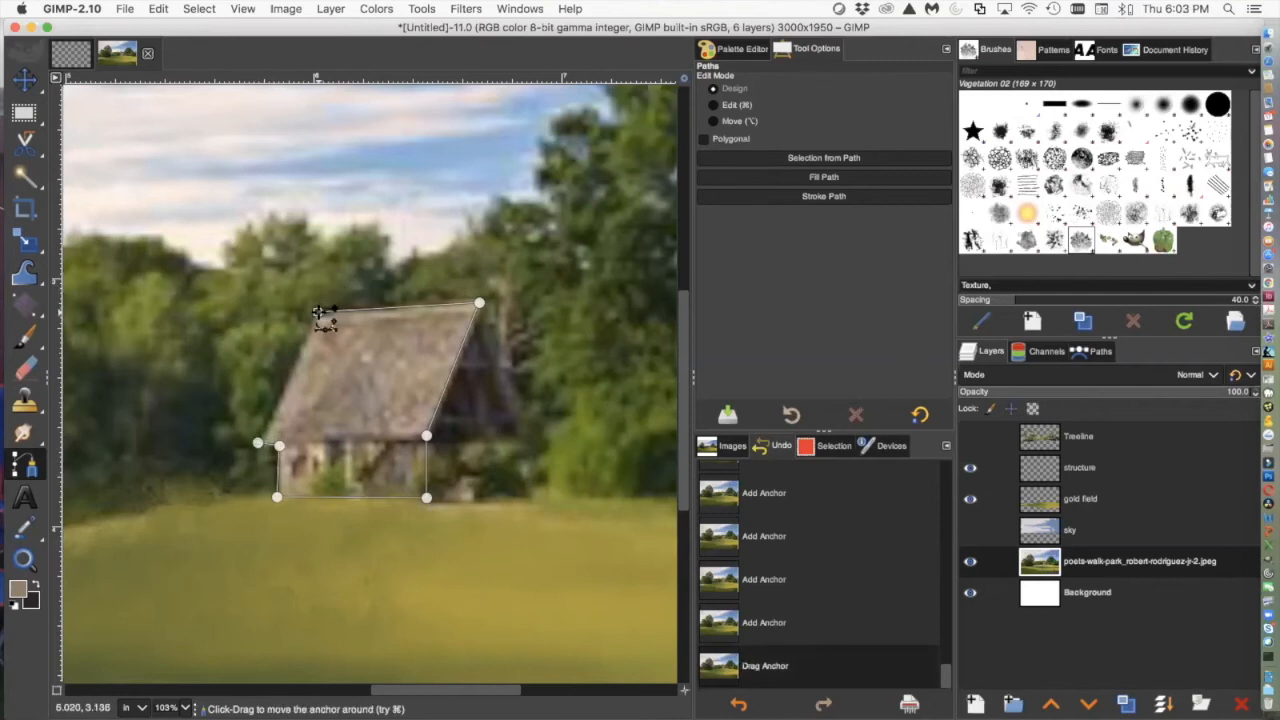
# Try to close the cabin path between its last and first anchors, and undo the extra anchor beside the eave
pyautogui.rightClick(318, 313)
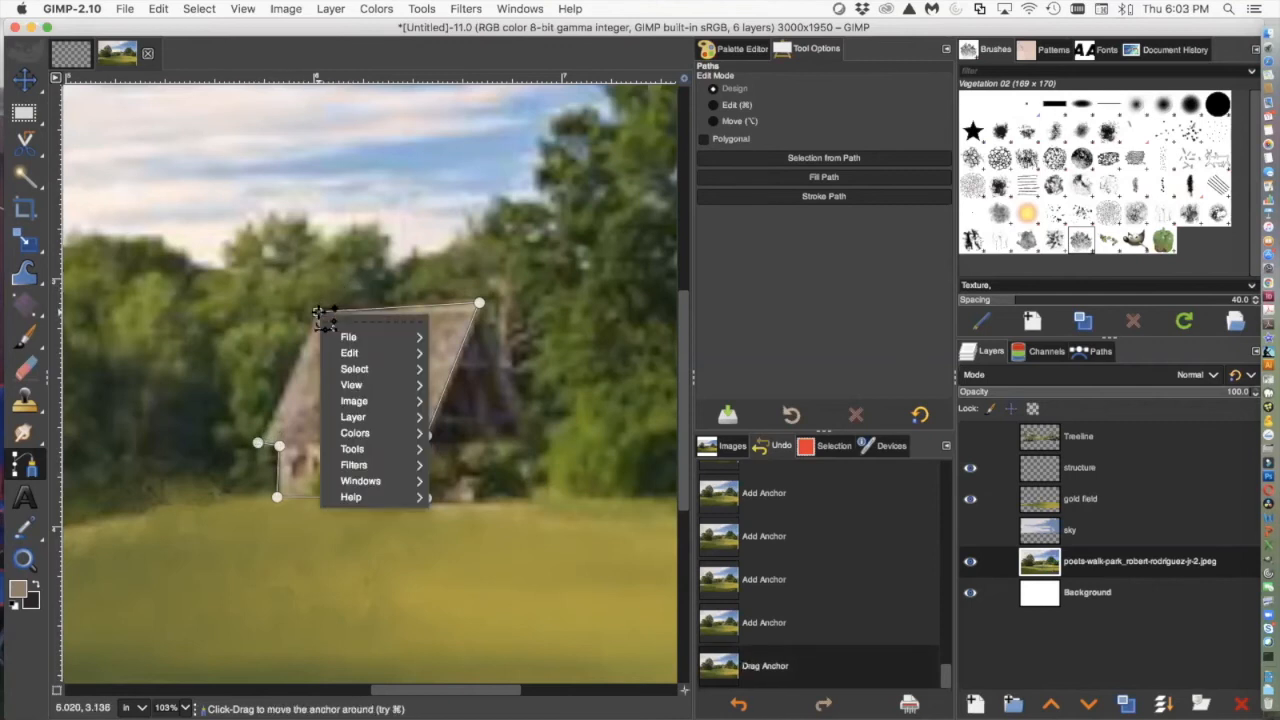
pyautogui.click(257, 446)
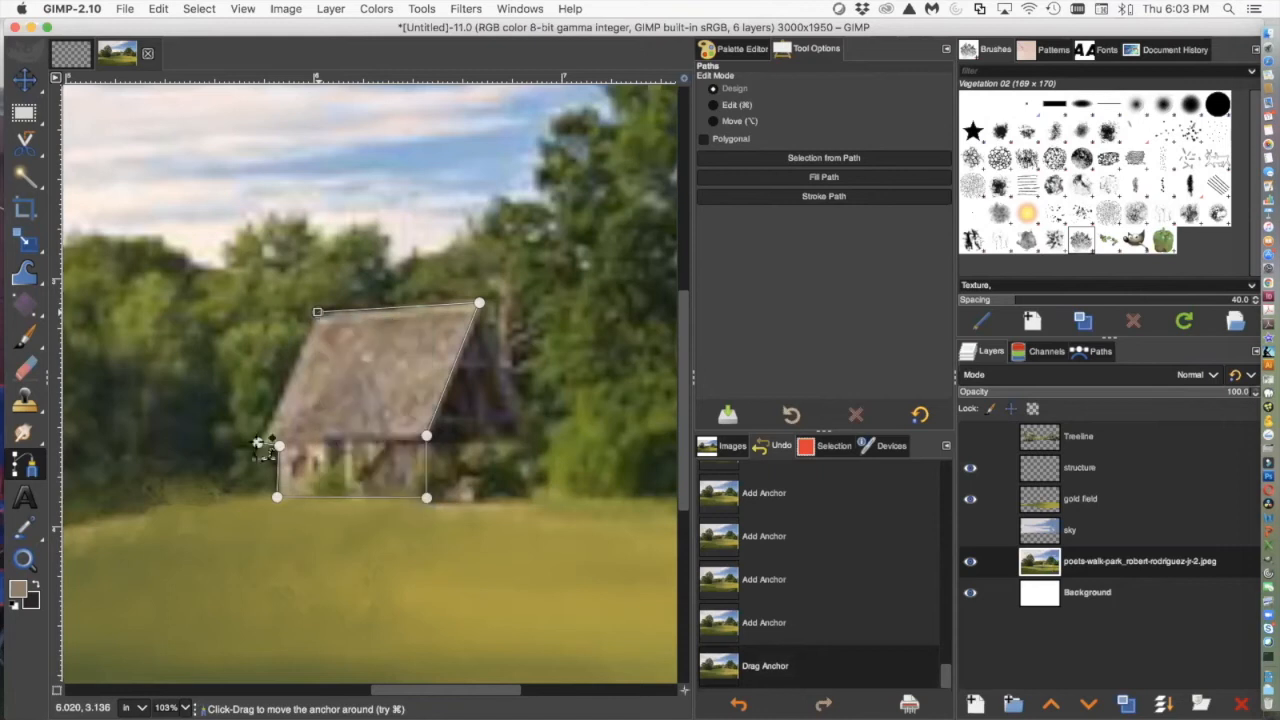
pyautogui.rightClick(318, 313)
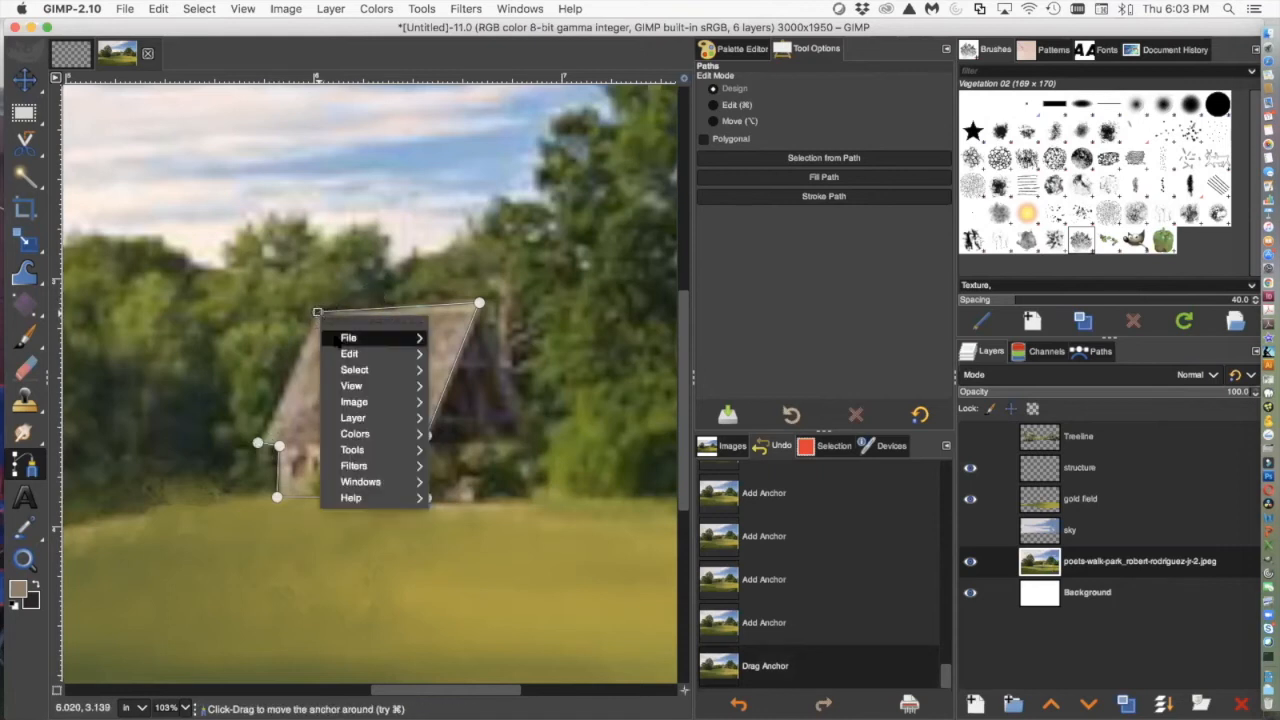
pyautogui.moveTo(360, 370)
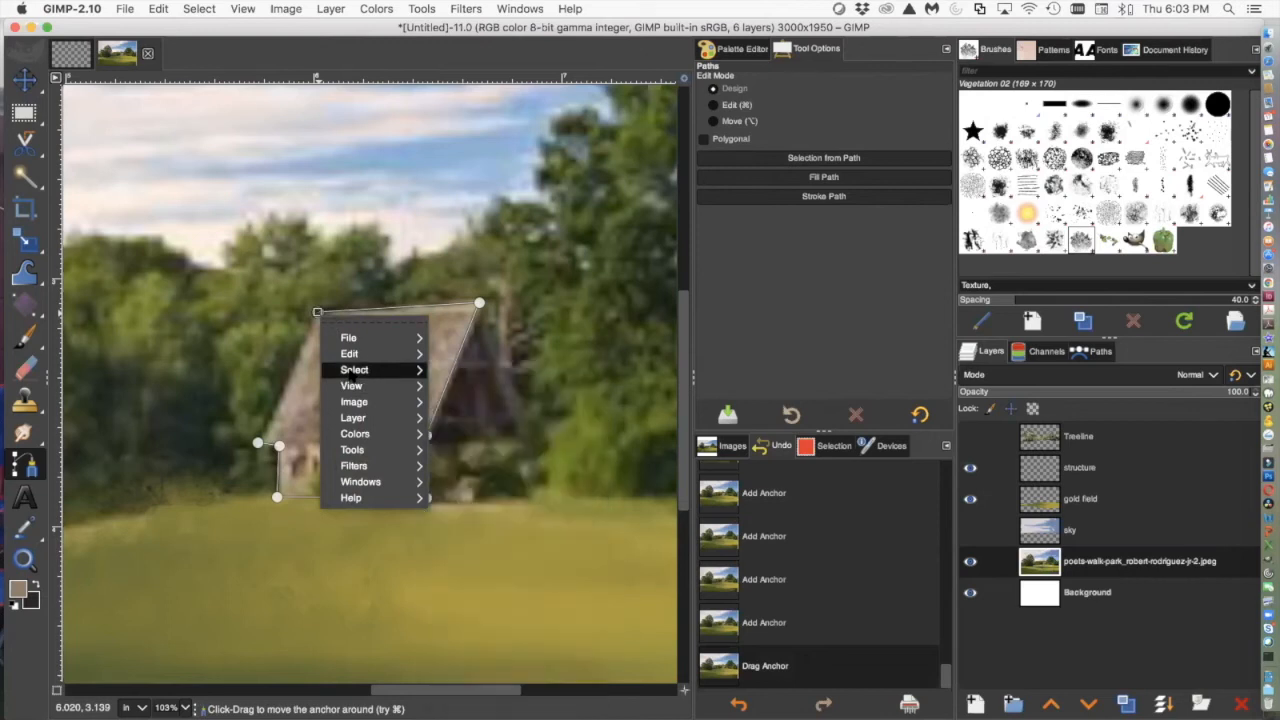
pyautogui.click(317, 316)
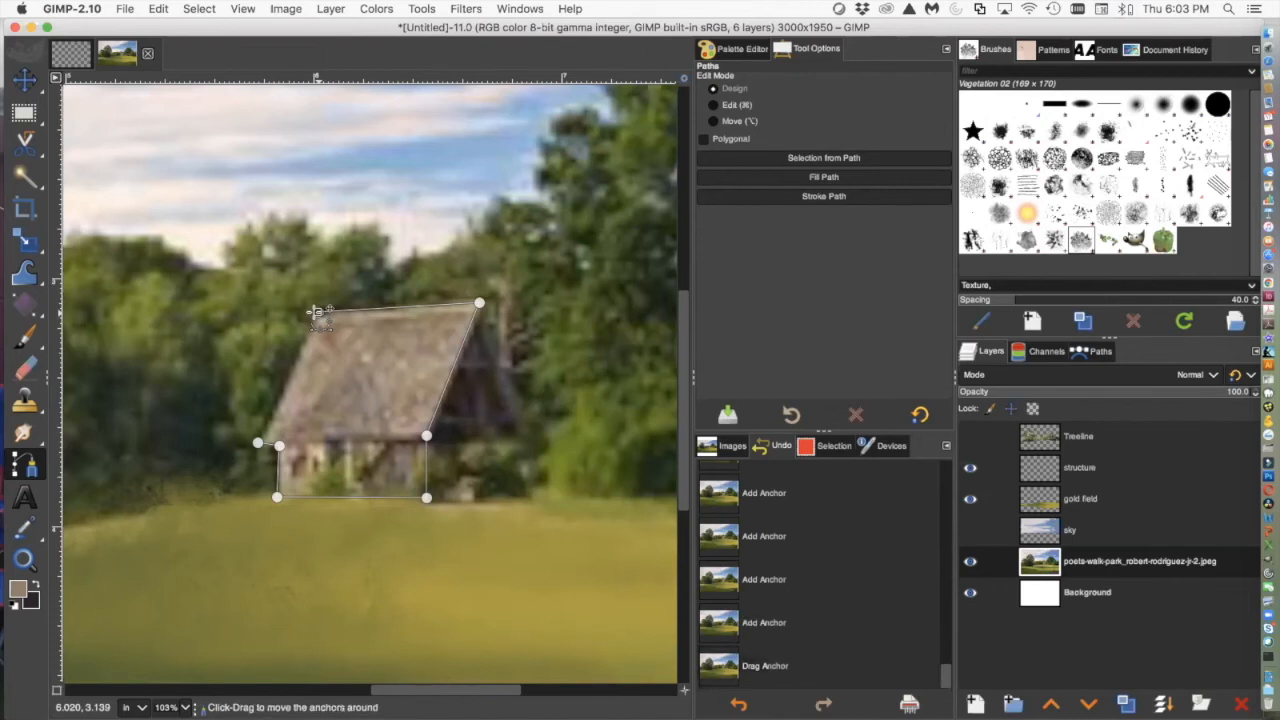
pyautogui.click(317, 313)
pyautogui.click(265, 448)
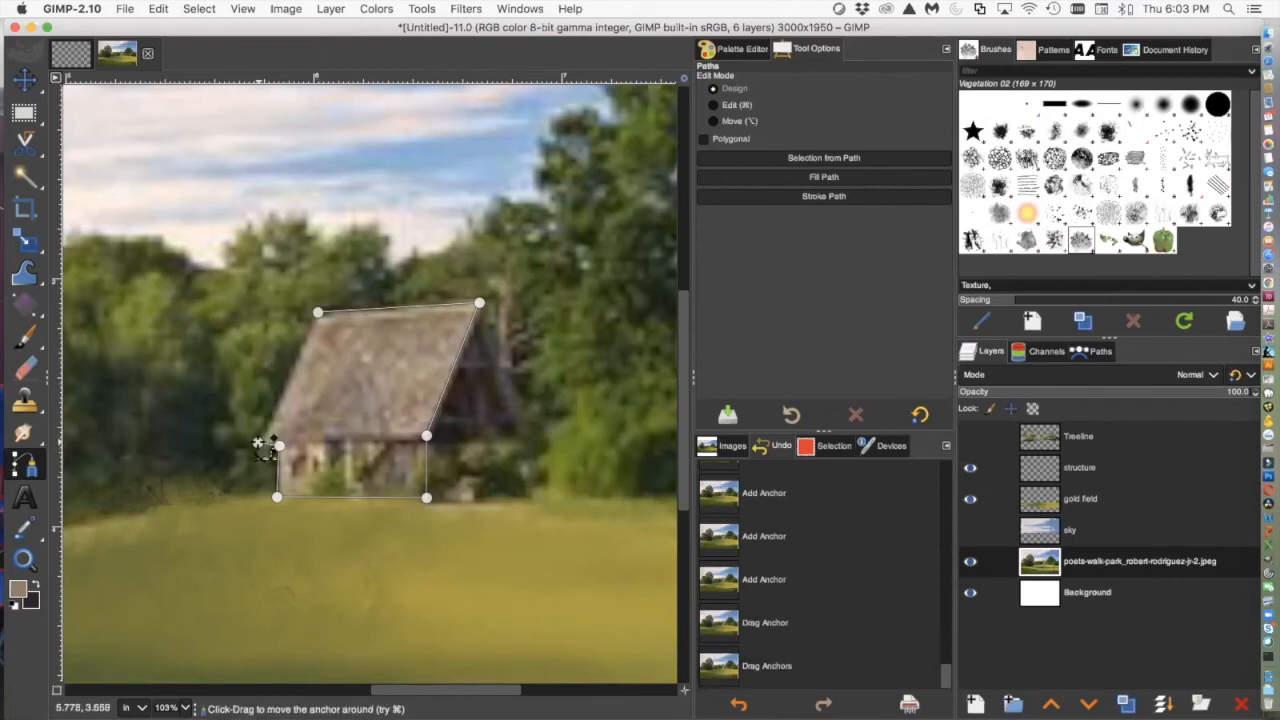
pyautogui.click(265, 447)
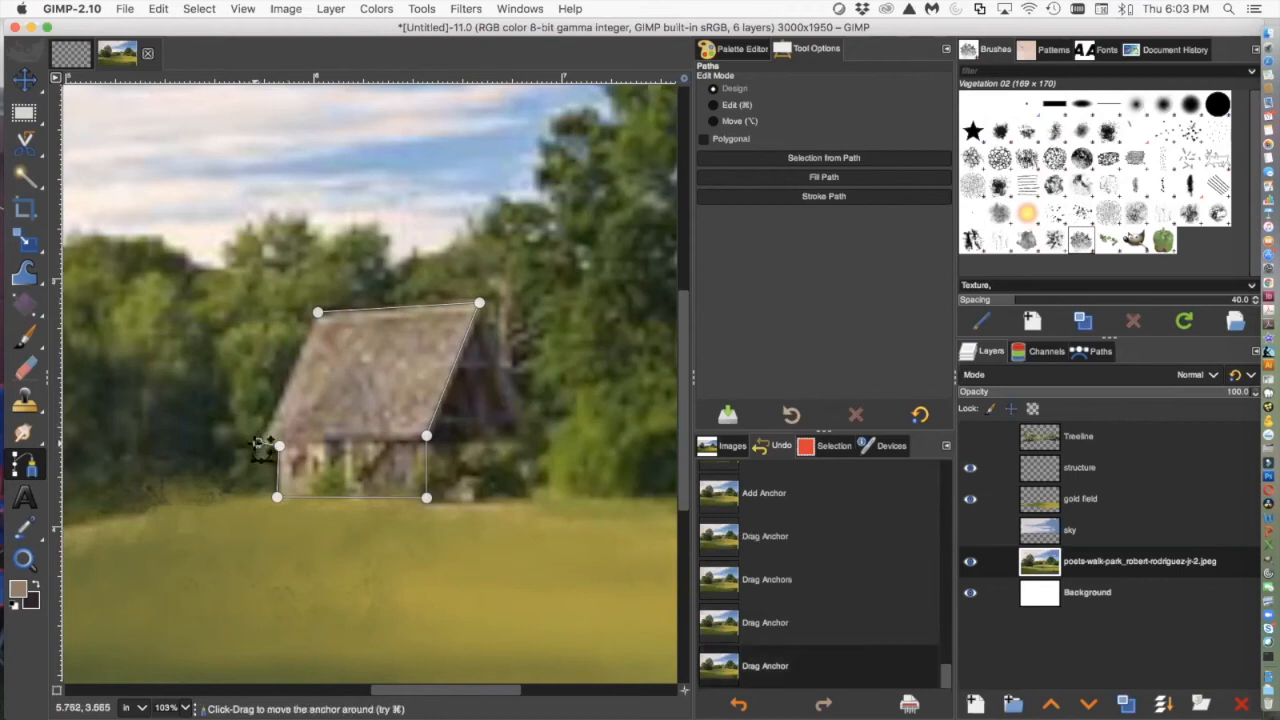
pyautogui.click(265, 447)
pyautogui.click(264, 446)
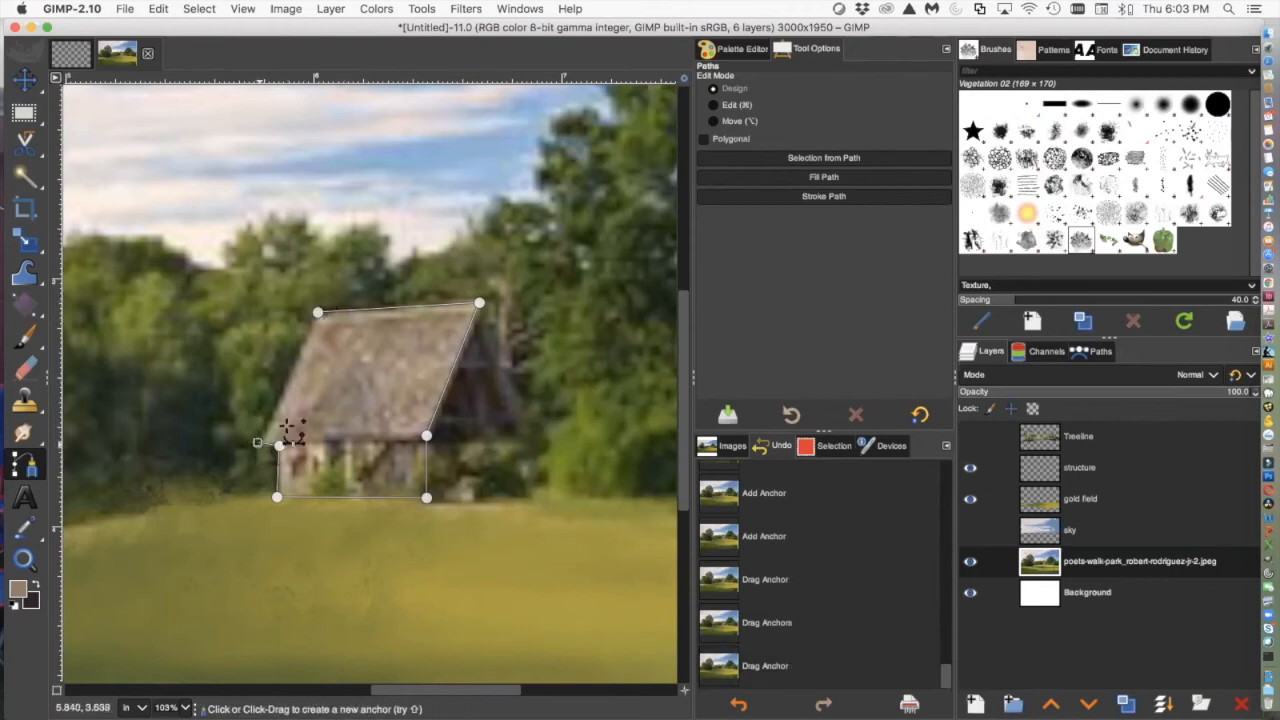
pyautogui.click(239, 446)
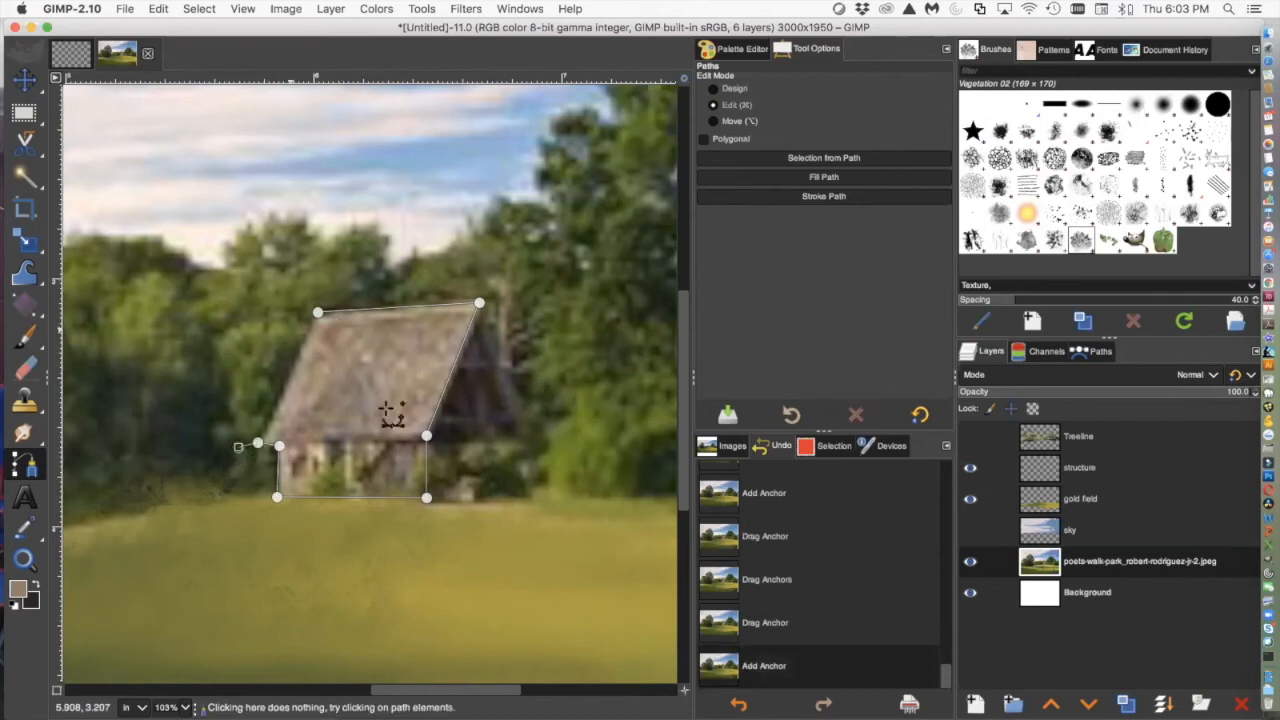
pyautogui.click(738, 704)
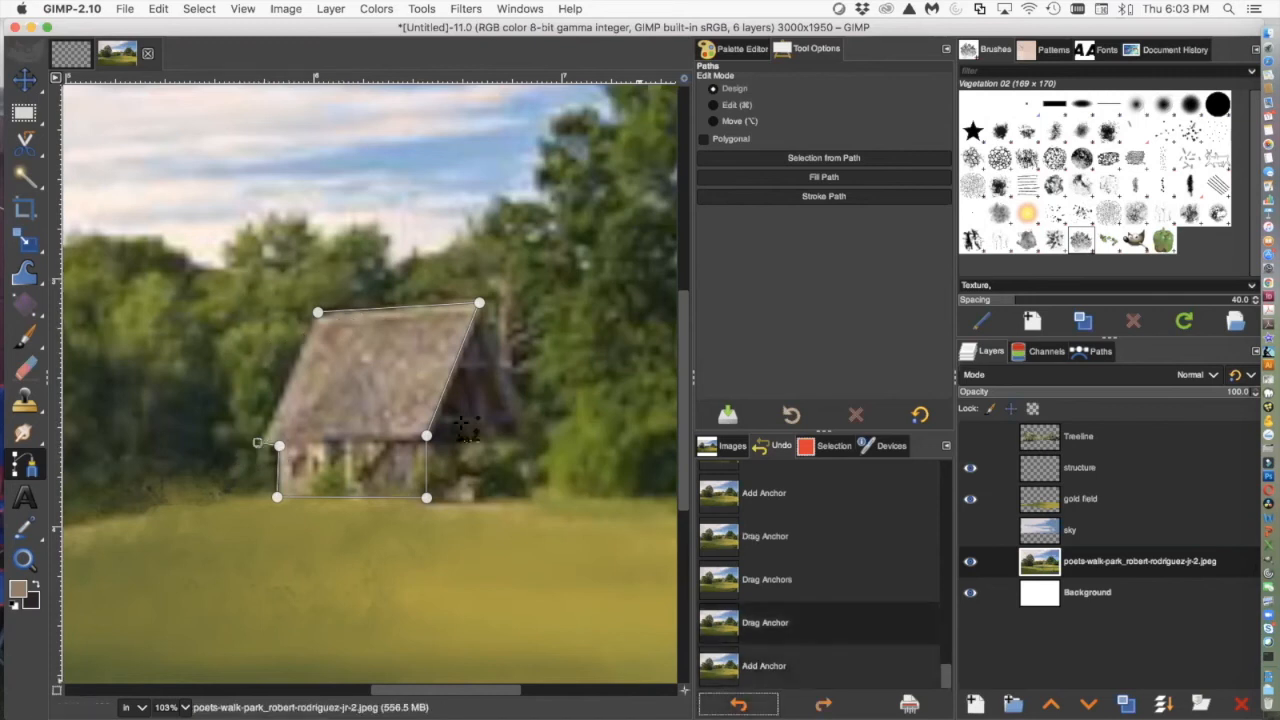
# Convert the cabin path to a selection and fill it with the brown foreground colour on the reference photo layer
pyautogui.click(318, 313)
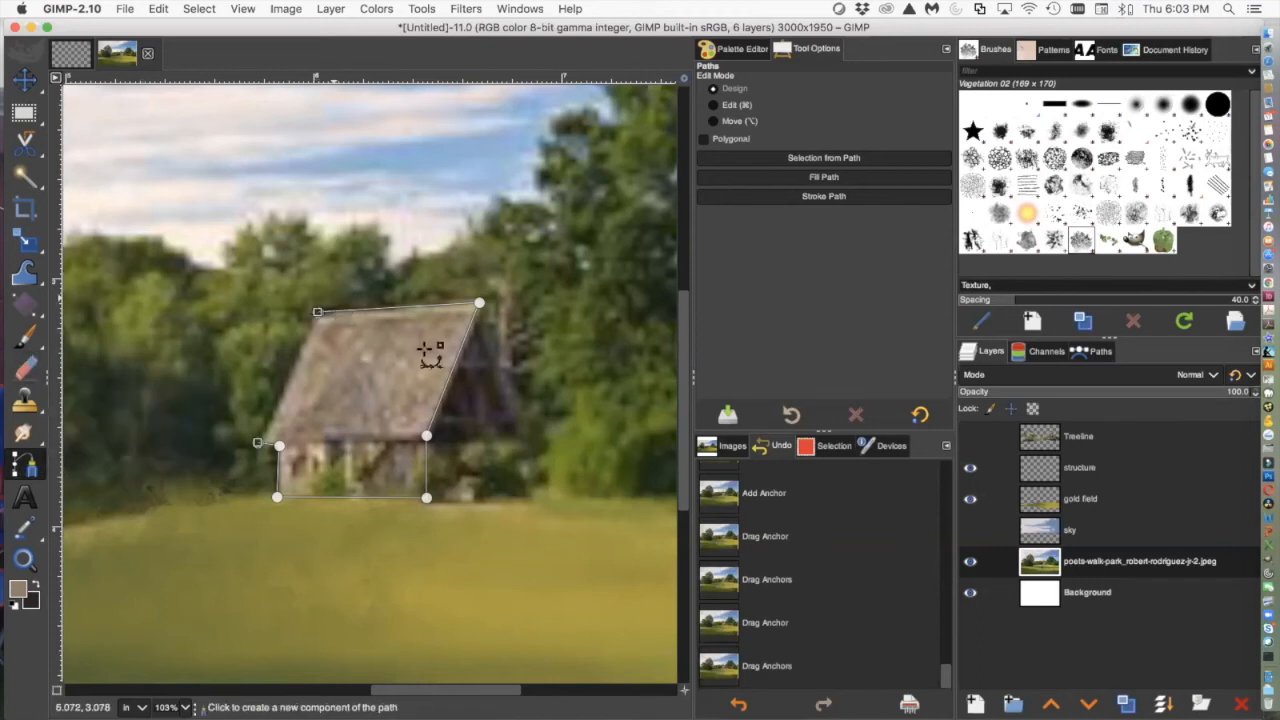
pyautogui.hotkey('shift', 'v')
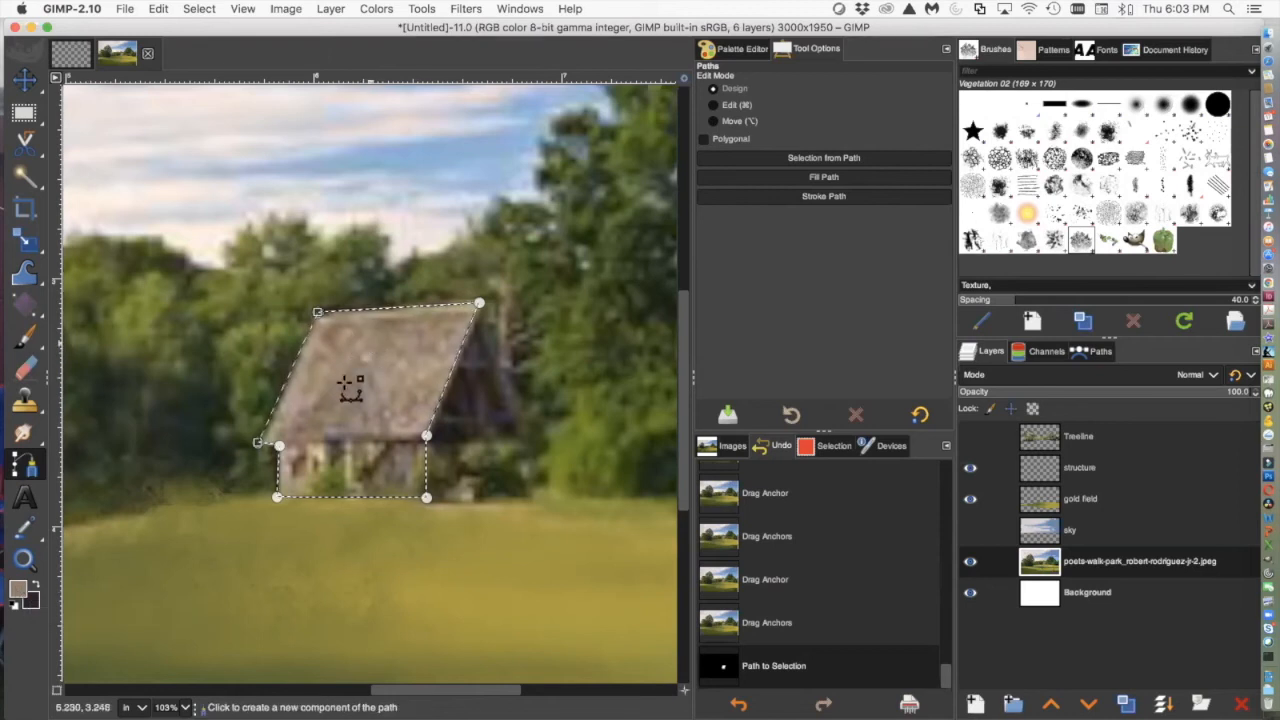
pyautogui.click(200, 8)
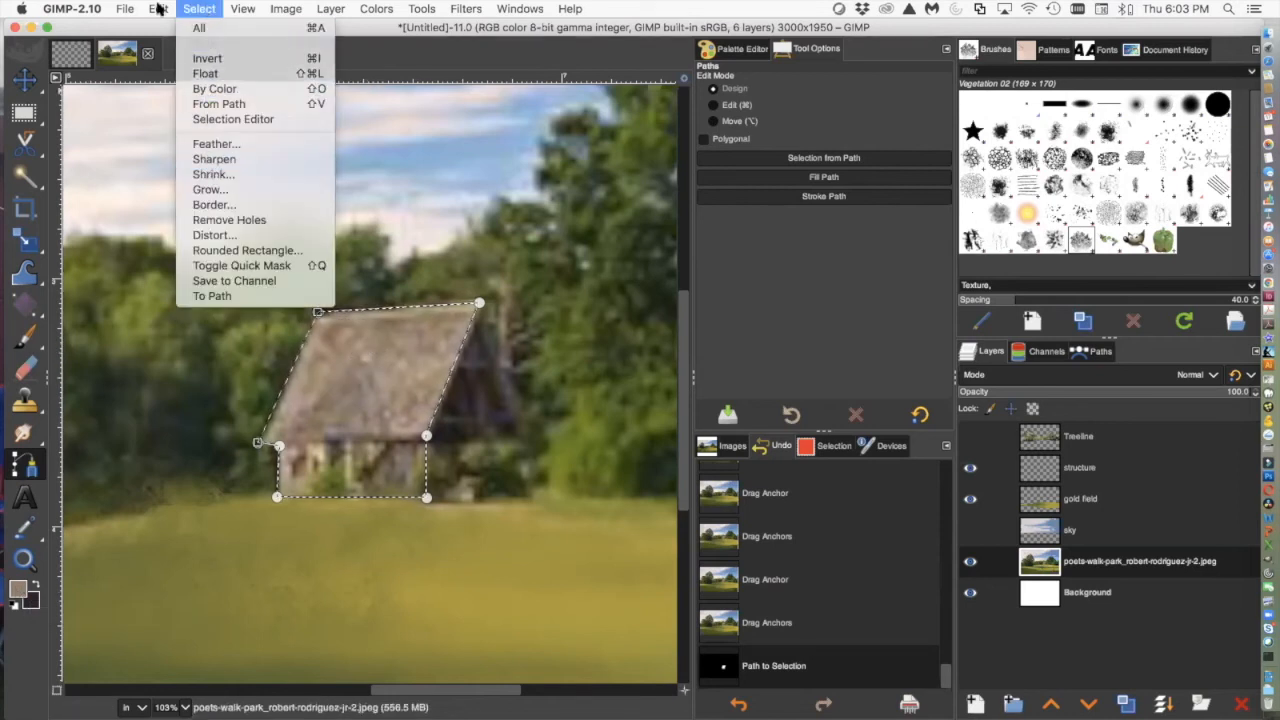
pyautogui.moveTo(158, 9)
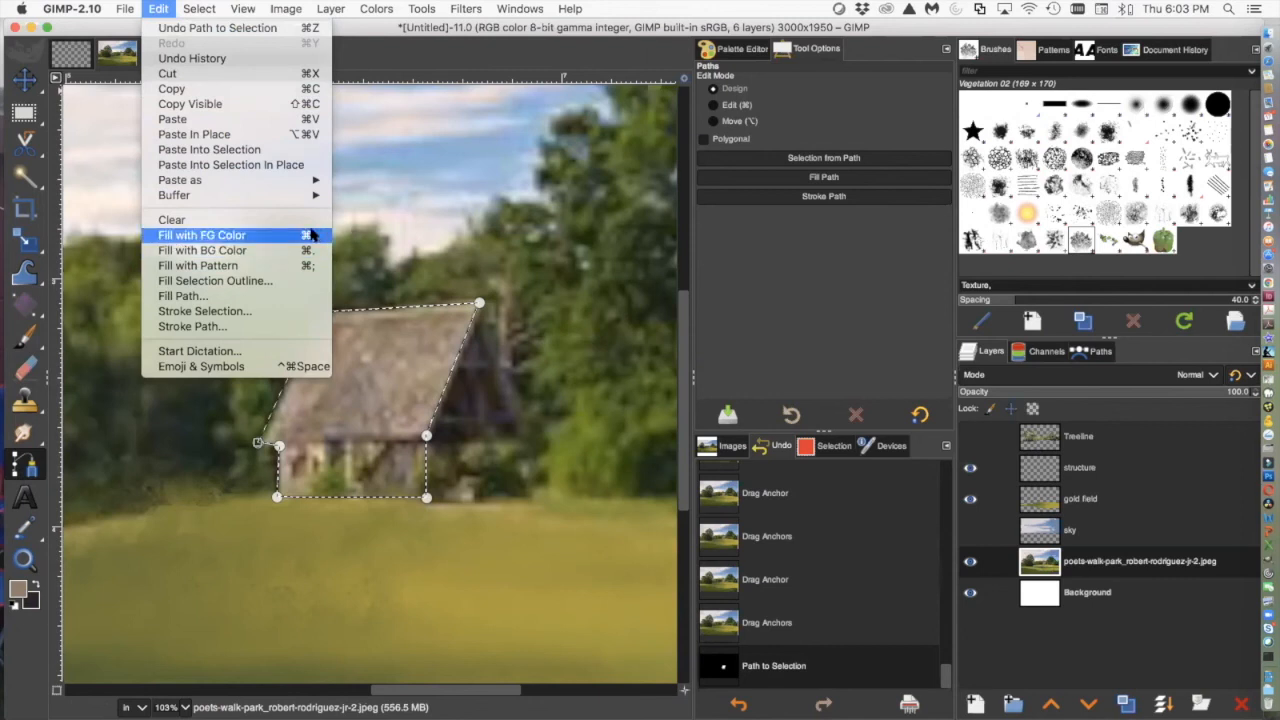
pyautogui.click(298, 234)
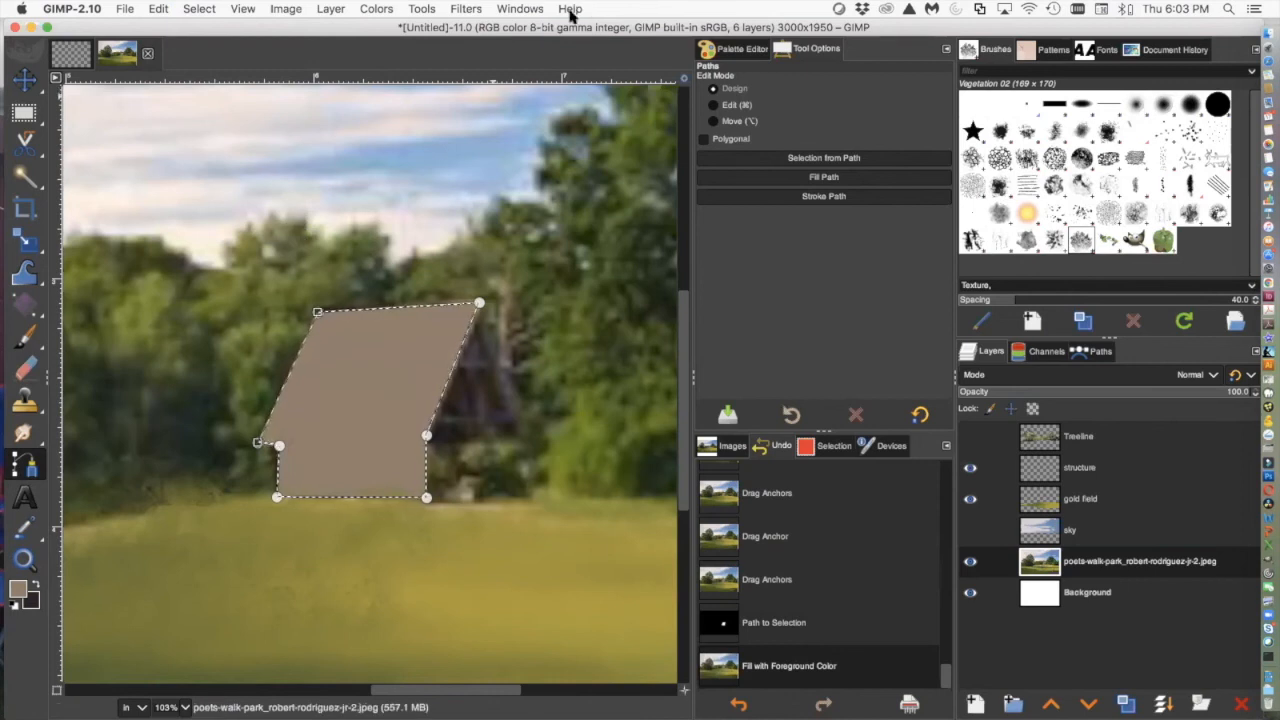
# Apply CIE lch Noise to the filled cabin shape with dulling 2, lightness 40, chroma 40 and hue 3, and clear the selection
pyautogui.click(476, 8)
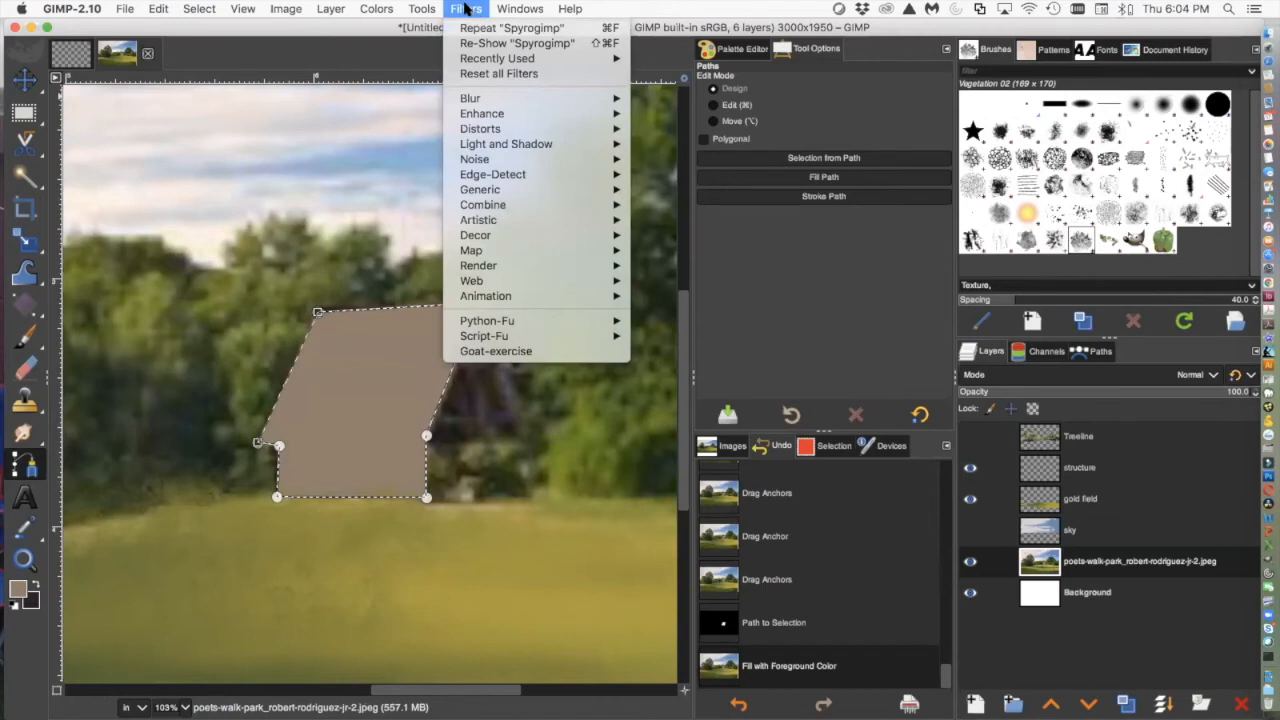
pyautogui.moveTo(474, 160)
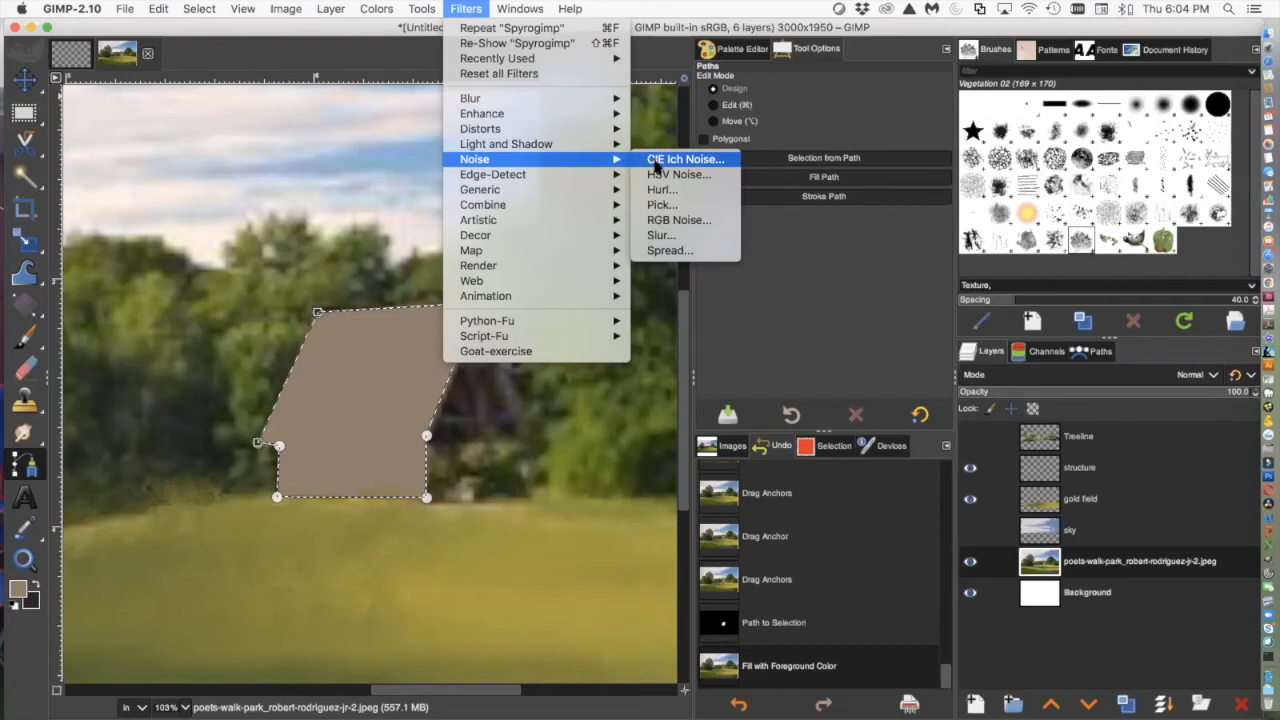
pyautogui.click(656, 162)
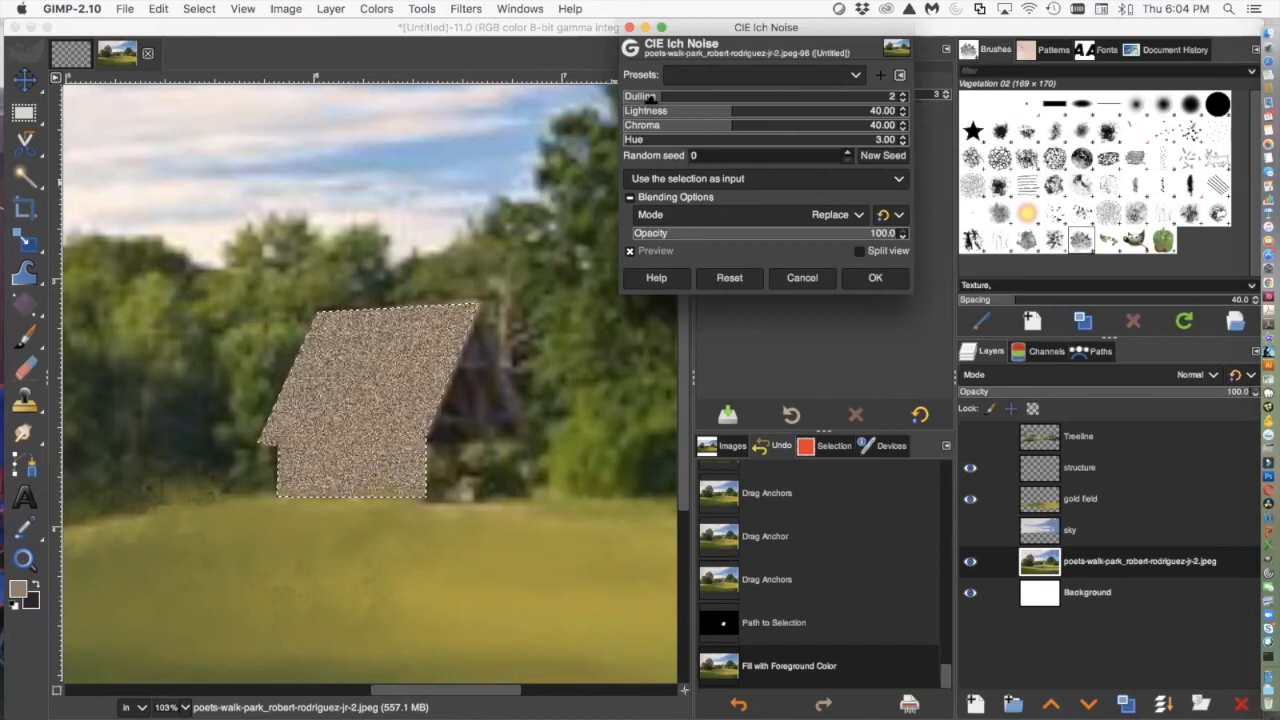
pyautogui.moveTo(651, 95)
pyautogui.mouseDown()
pyautogui.moveTo(775, 95)
pyautogui.moveTo(652, 95)
pyautogui.mouseUp()
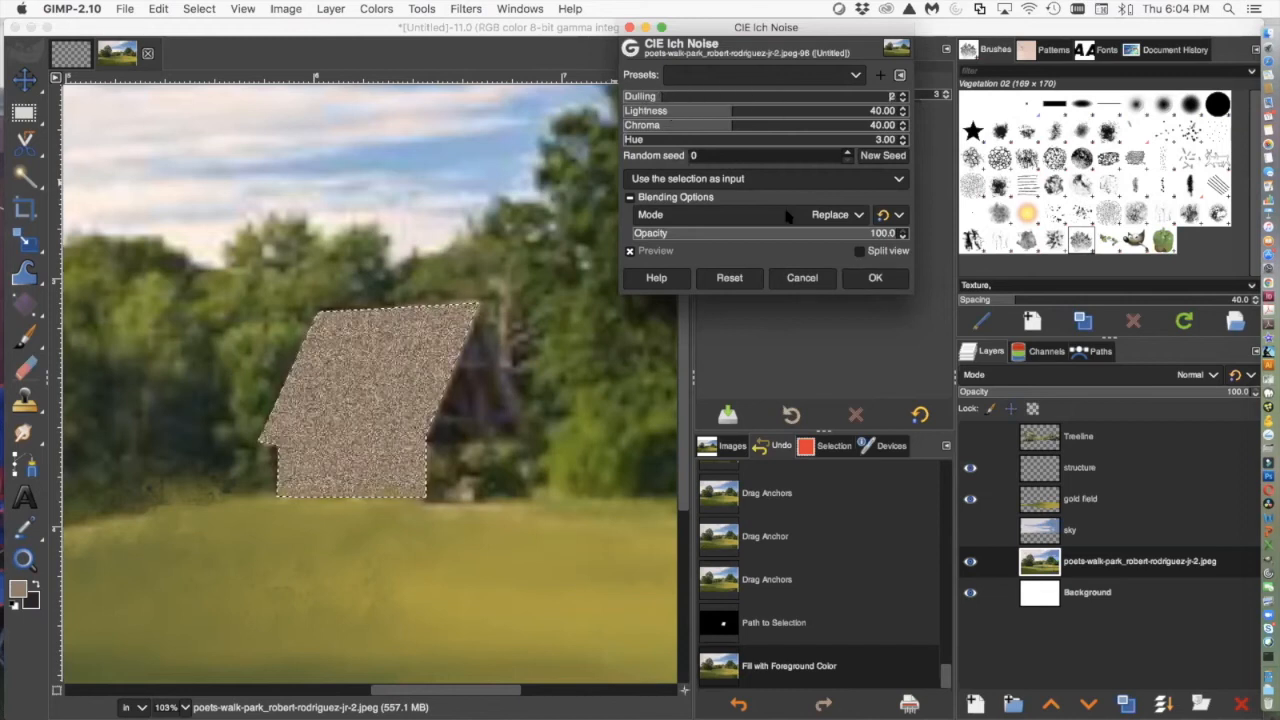
pyautogui.click(875, 280)
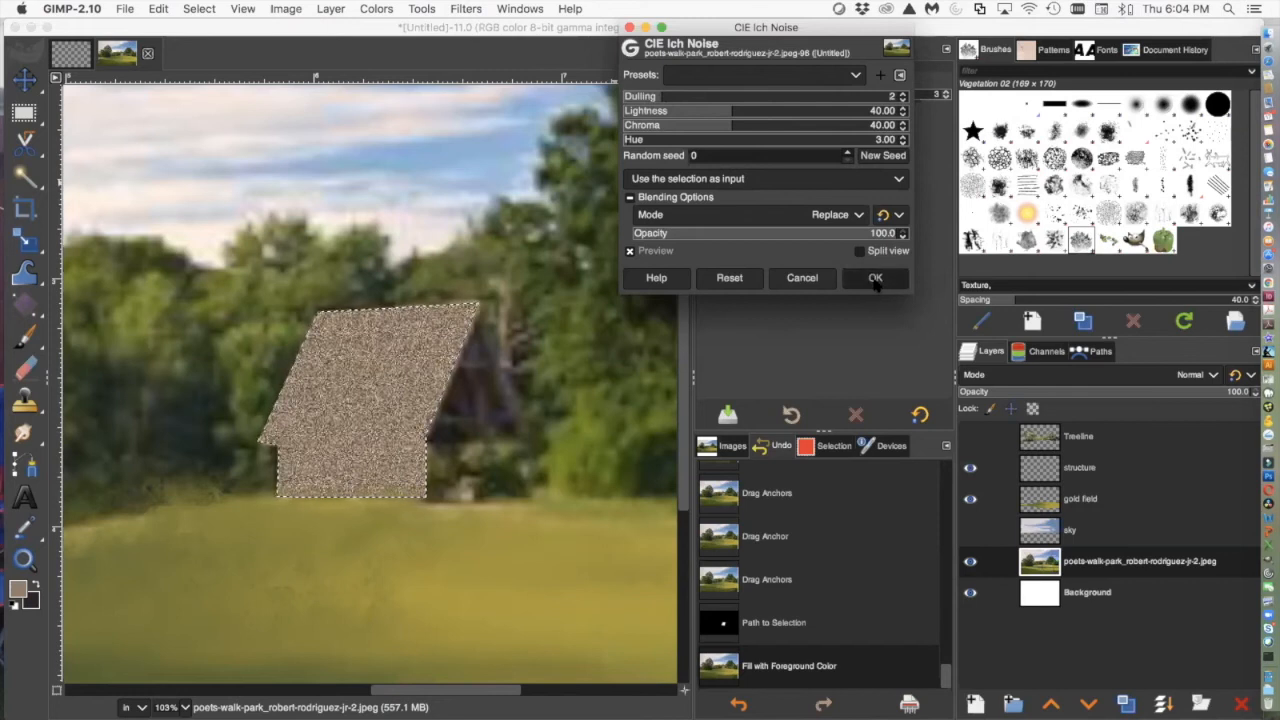
pyautogui.click(200, 9)
pyautogui.click(206, 43)
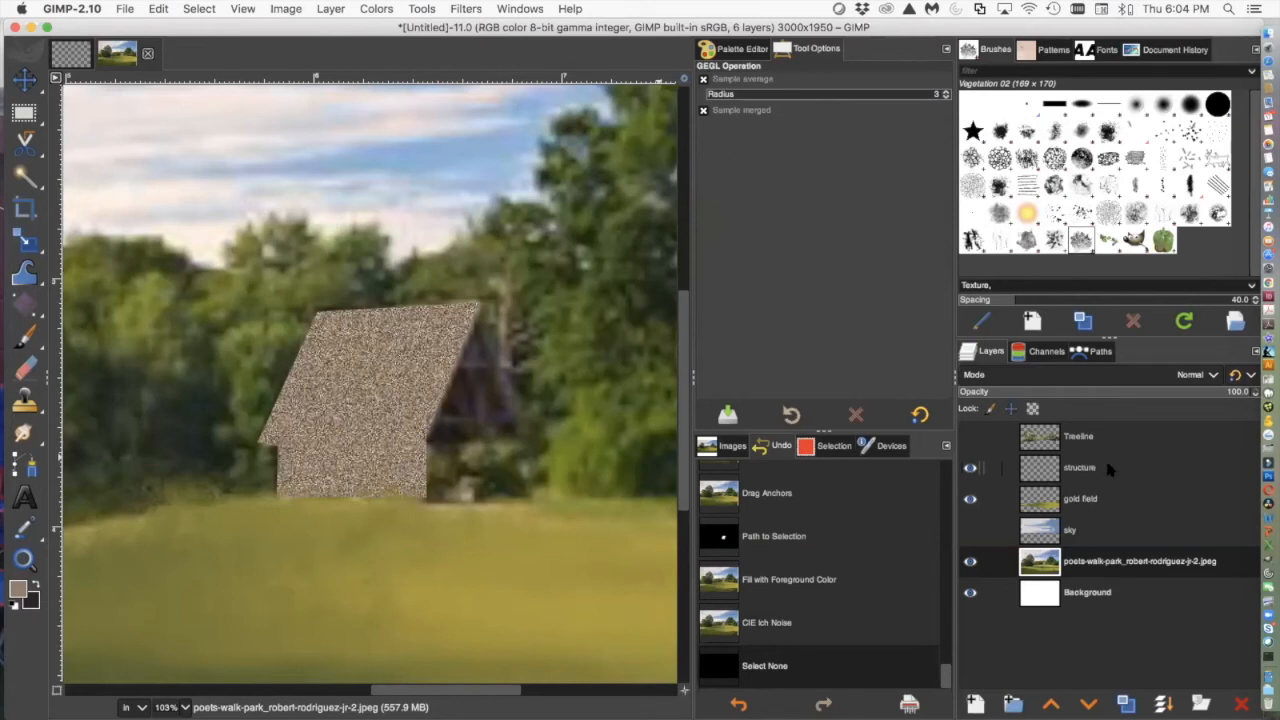
pyautogui.click(1085, 475)
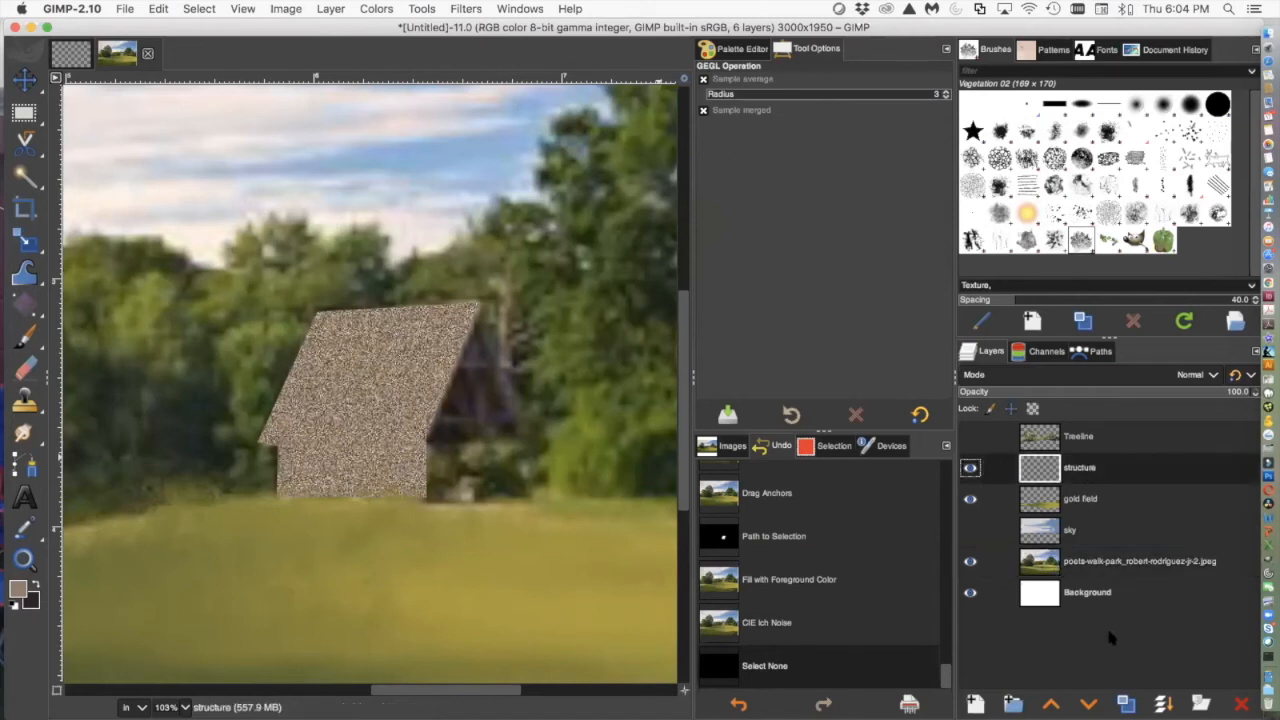
pyautogui.click(1090, 574)
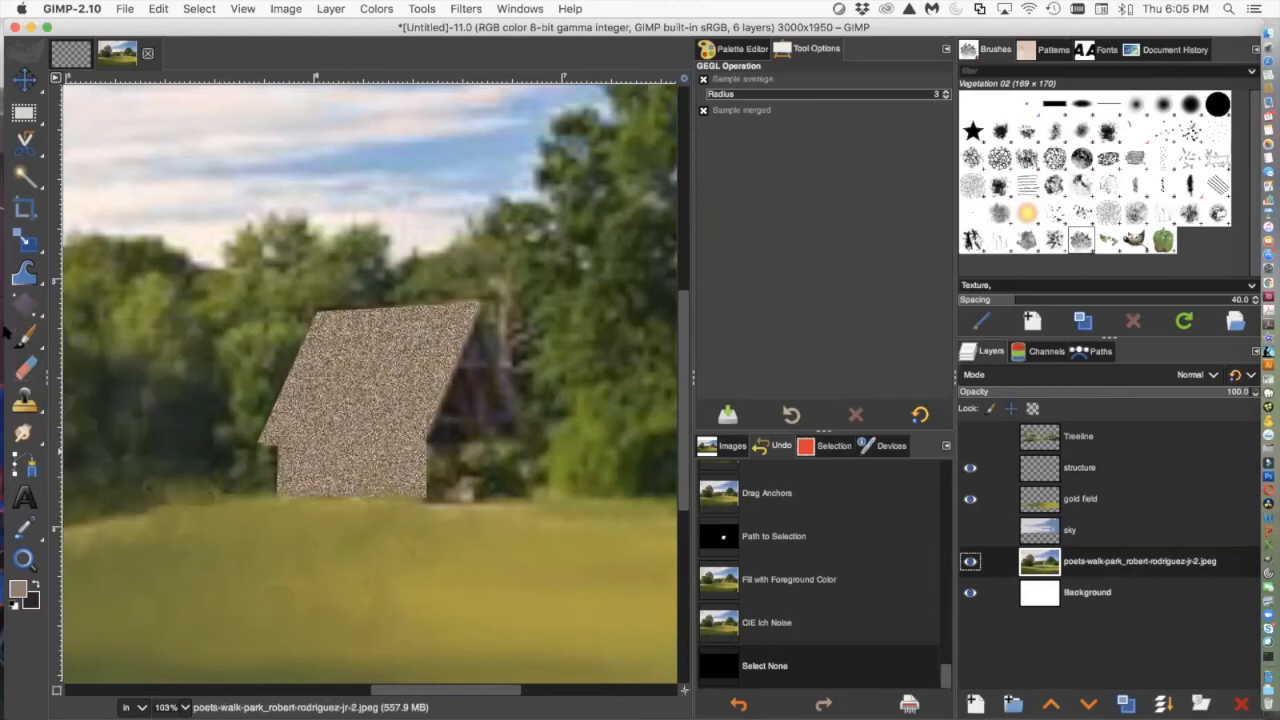
# Trace a straight-edged five-anchor path around the cabin's shaded gable end, starting at the roof peak and returning to the first anchor
pyautogui.moveTo(27, 241)
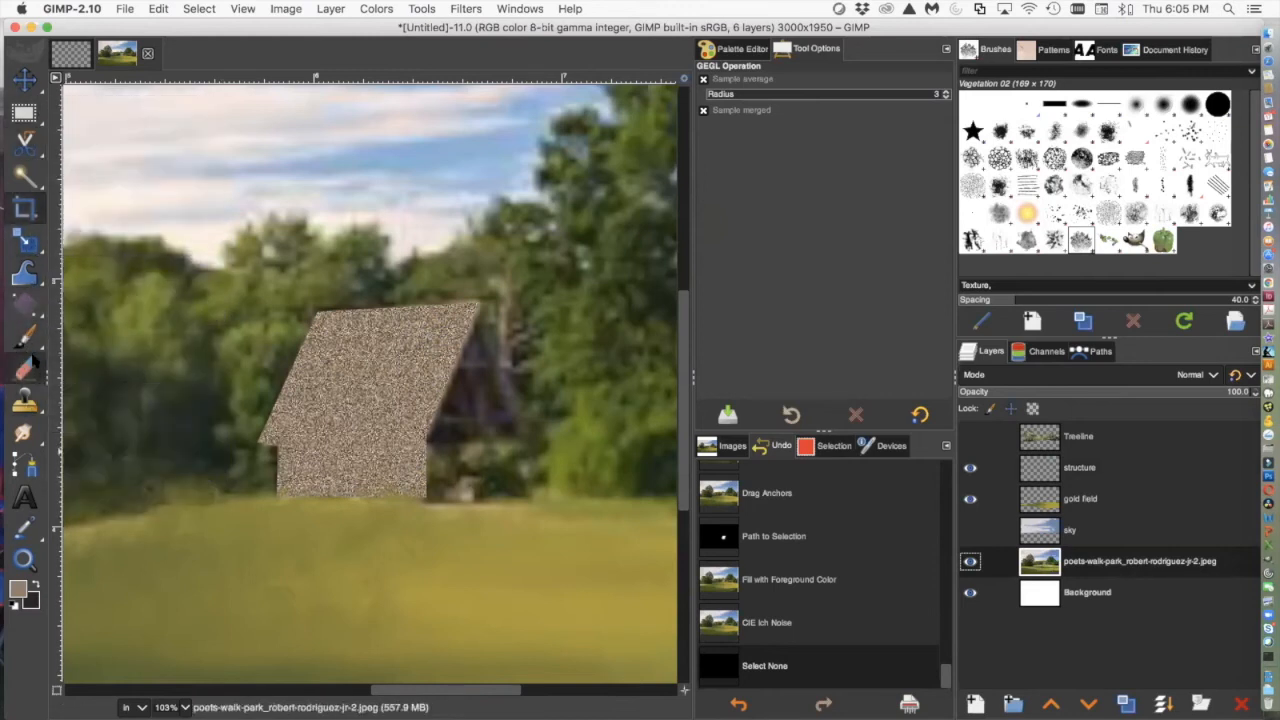
pyautogui.moveTo(30, 343)
pyautogui.click(25, 465)
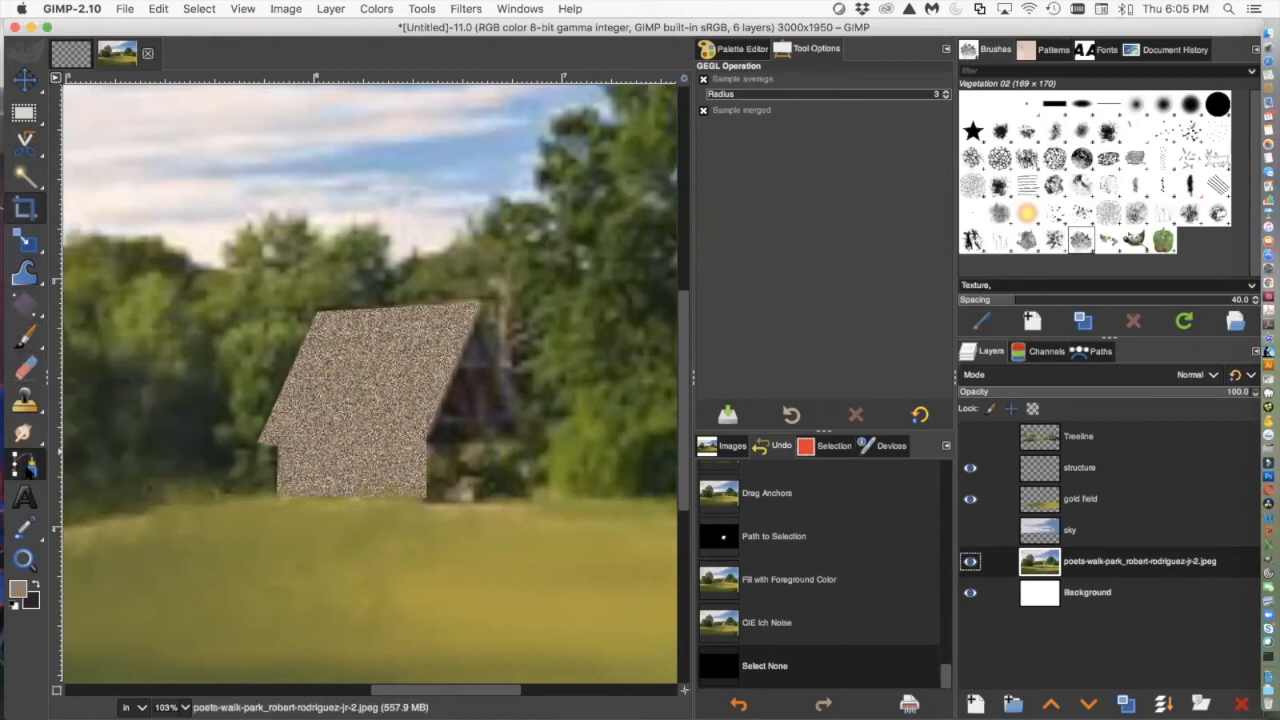
pyautogui.click(479, 309)
pyautogui.click(425, 437)
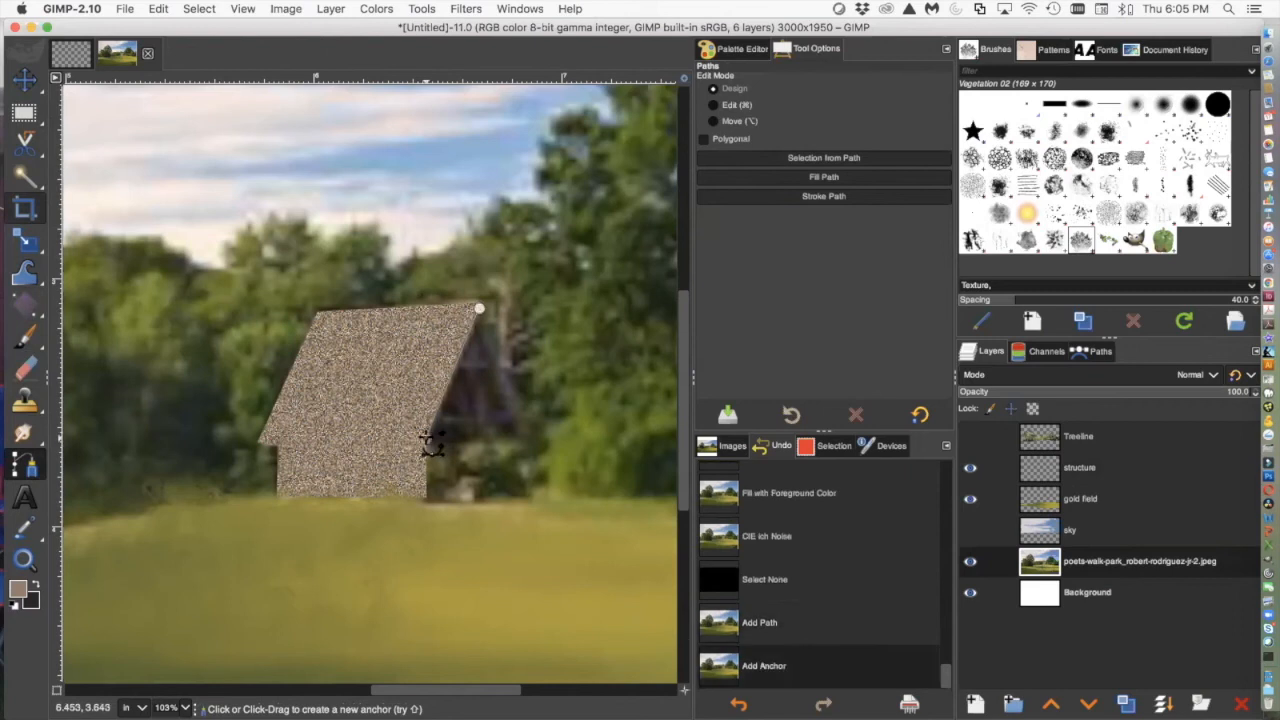
pyautogui.click(425, 499)
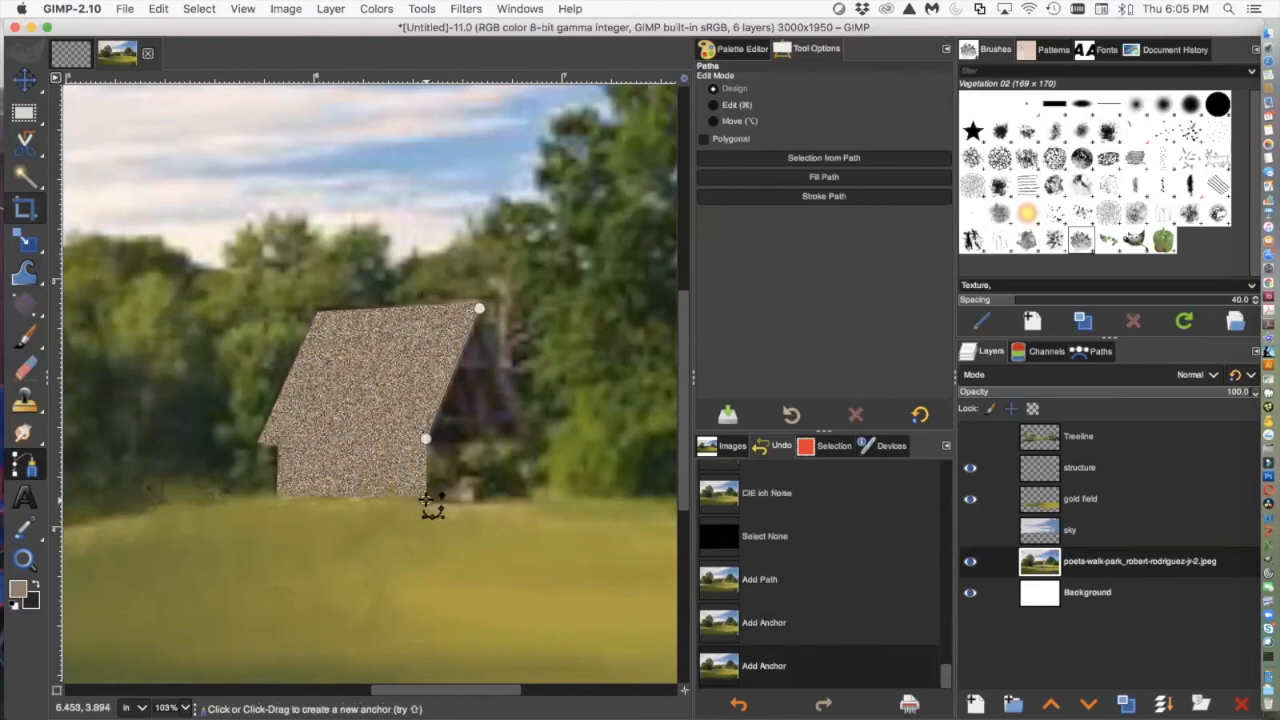
pyautogui.click(508, 498)
pyautogui.click(513, 437)
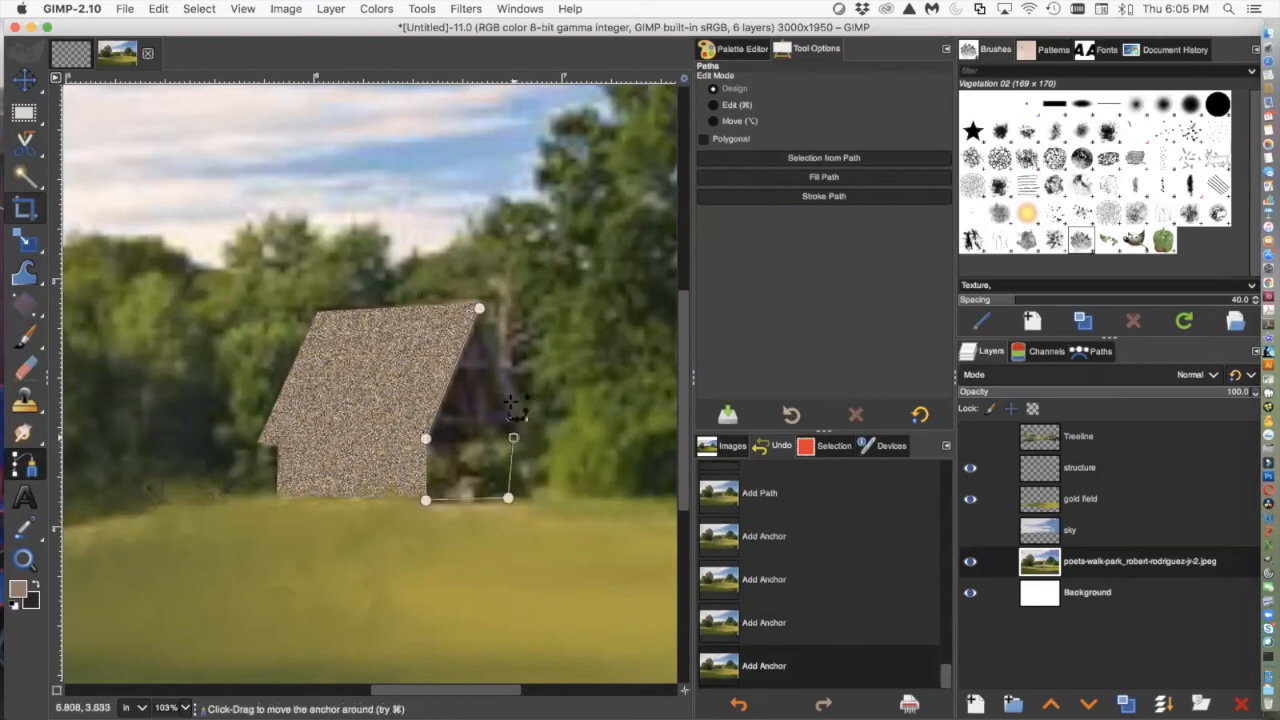
pyautogui.click(479, 309)
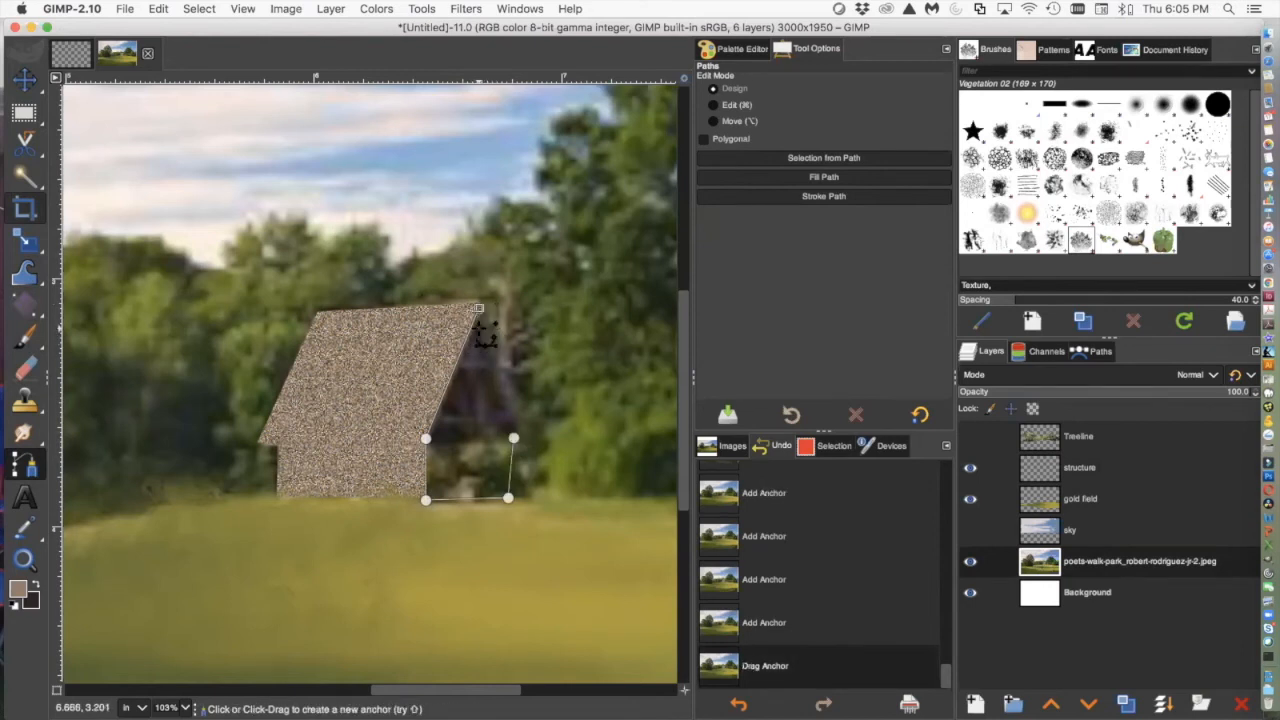
# Convert the gable path to a selection and fill it with the dark swapped-in foreground colour on the structure layer
pyautogui.press('Return')
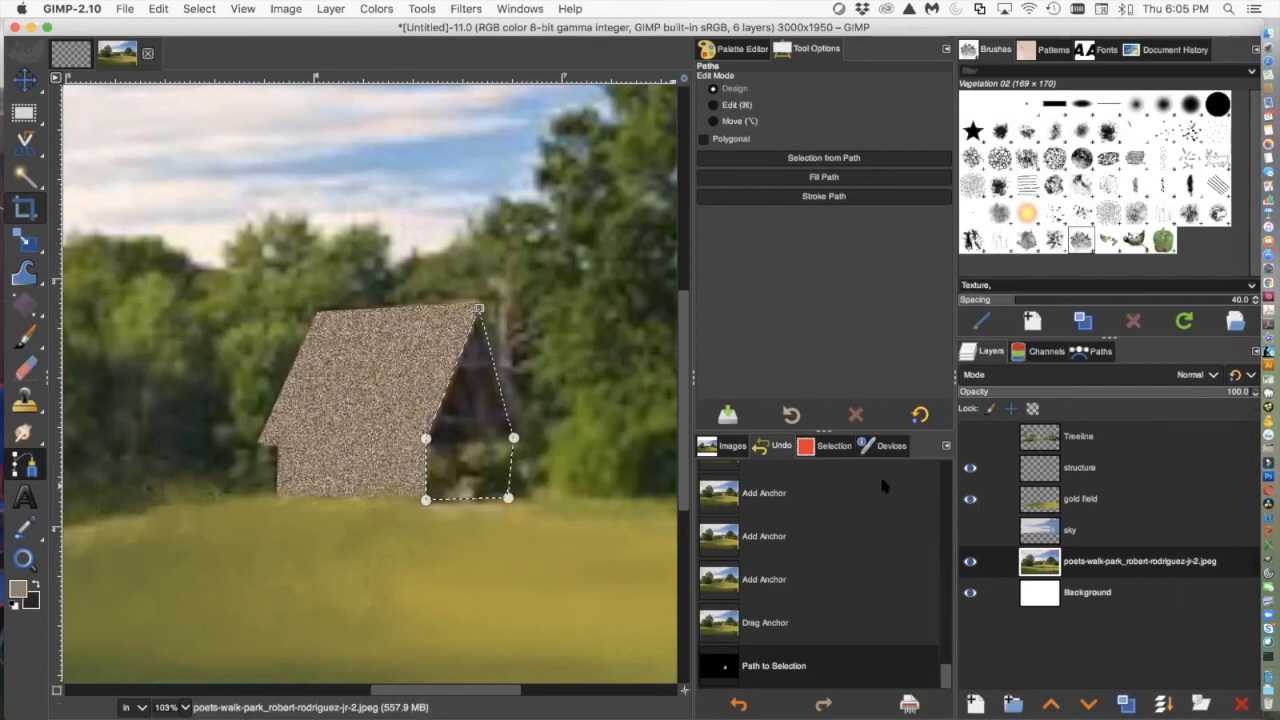
pyautogui.click(1080, 470)
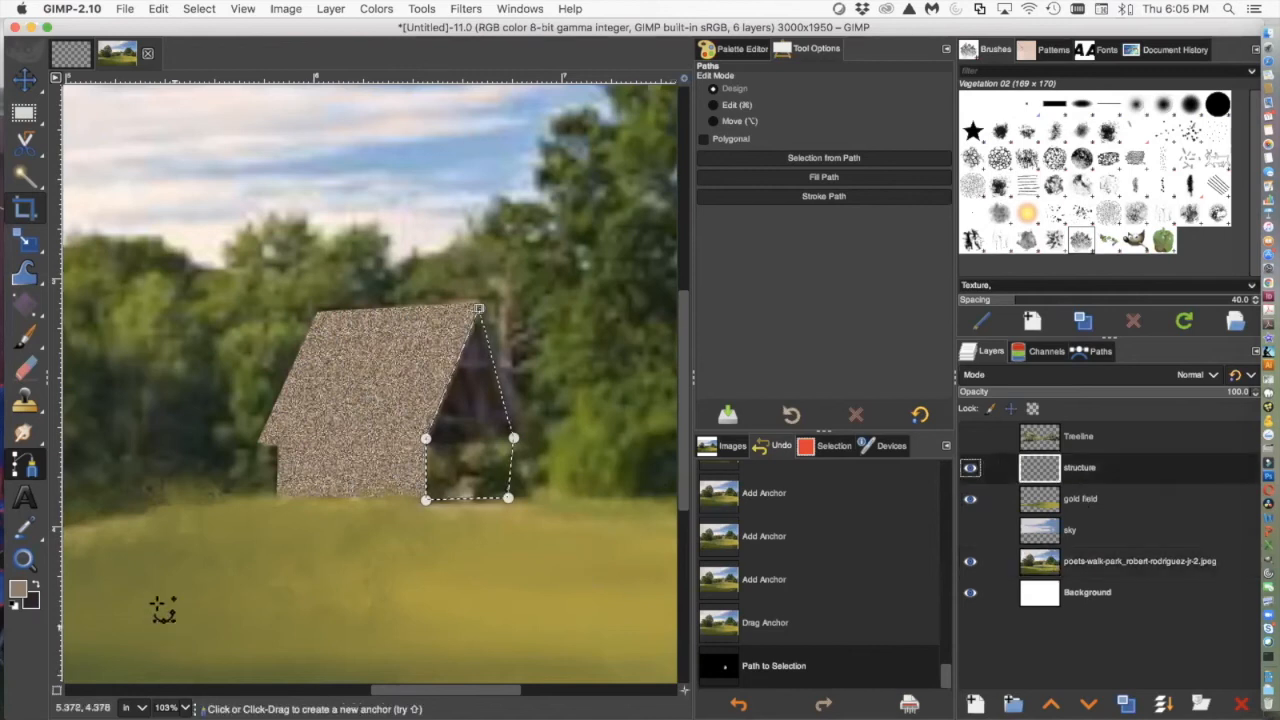
pyautogui.click(36, 584)
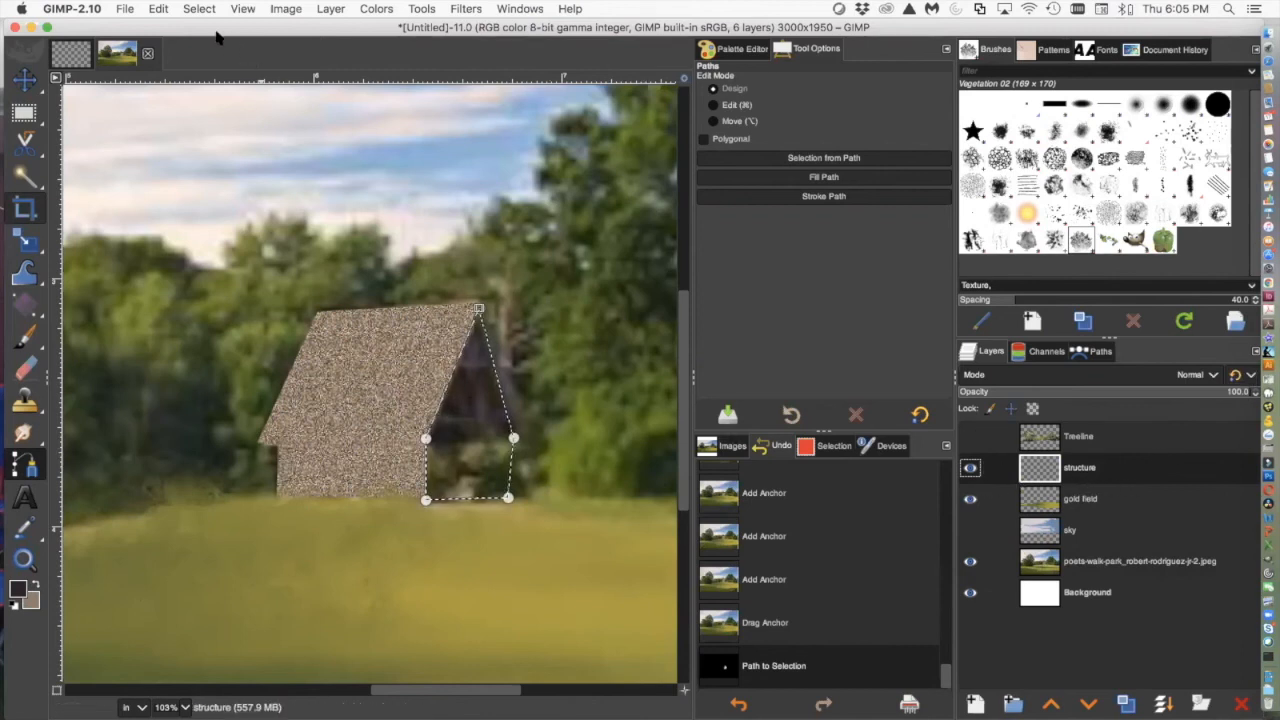
pyautogui.press('super+comma')
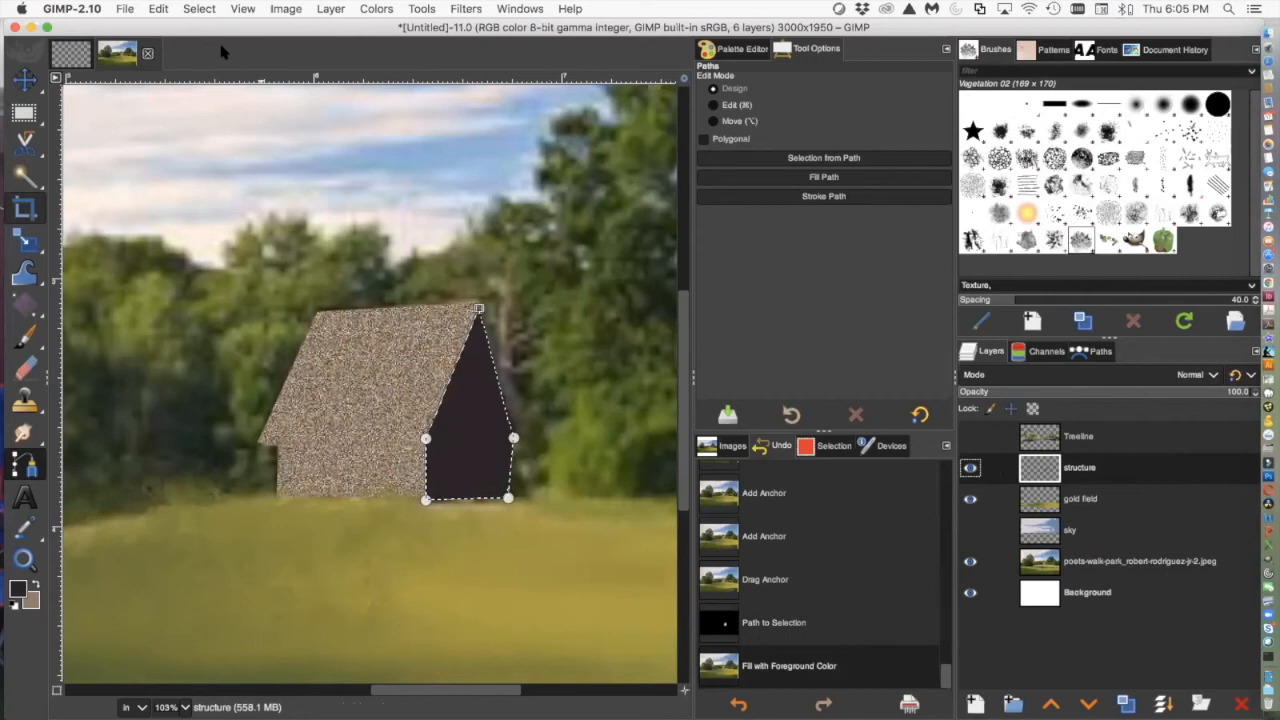
# Apply CIE lch Noise to the dark gable with dulling 2, lightness 40, chroma 40 and hue 3, and clear the selection
pyautogui.scroll(-6, 457, 600)
pyautogui.scroll(5, 463, 573)
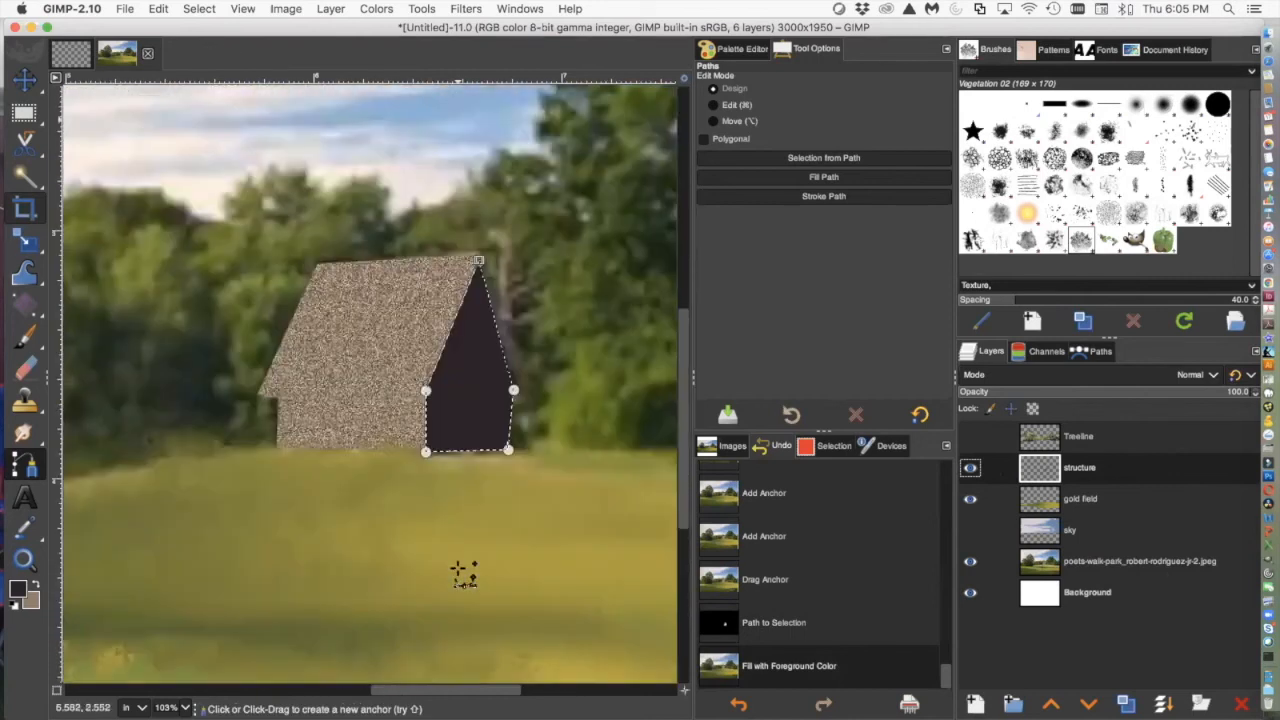
pyautogui.click(421, 9)
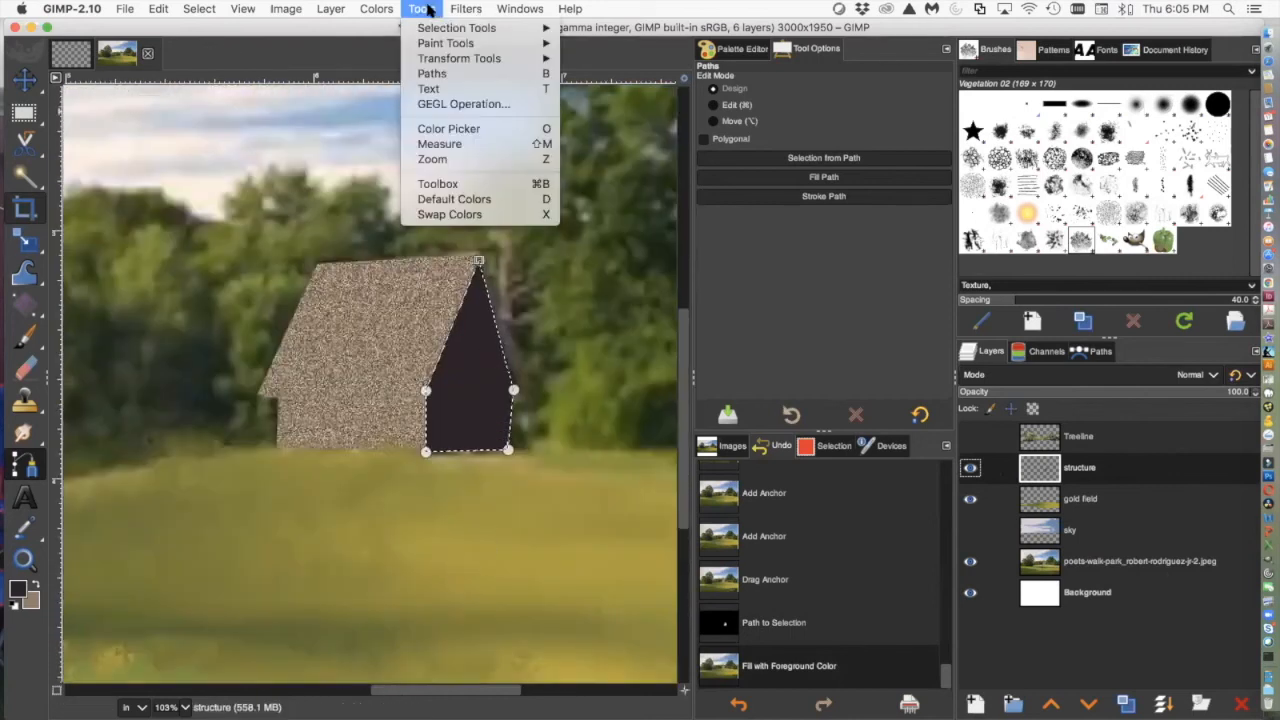
pyautogui.moveTo(460, 8)
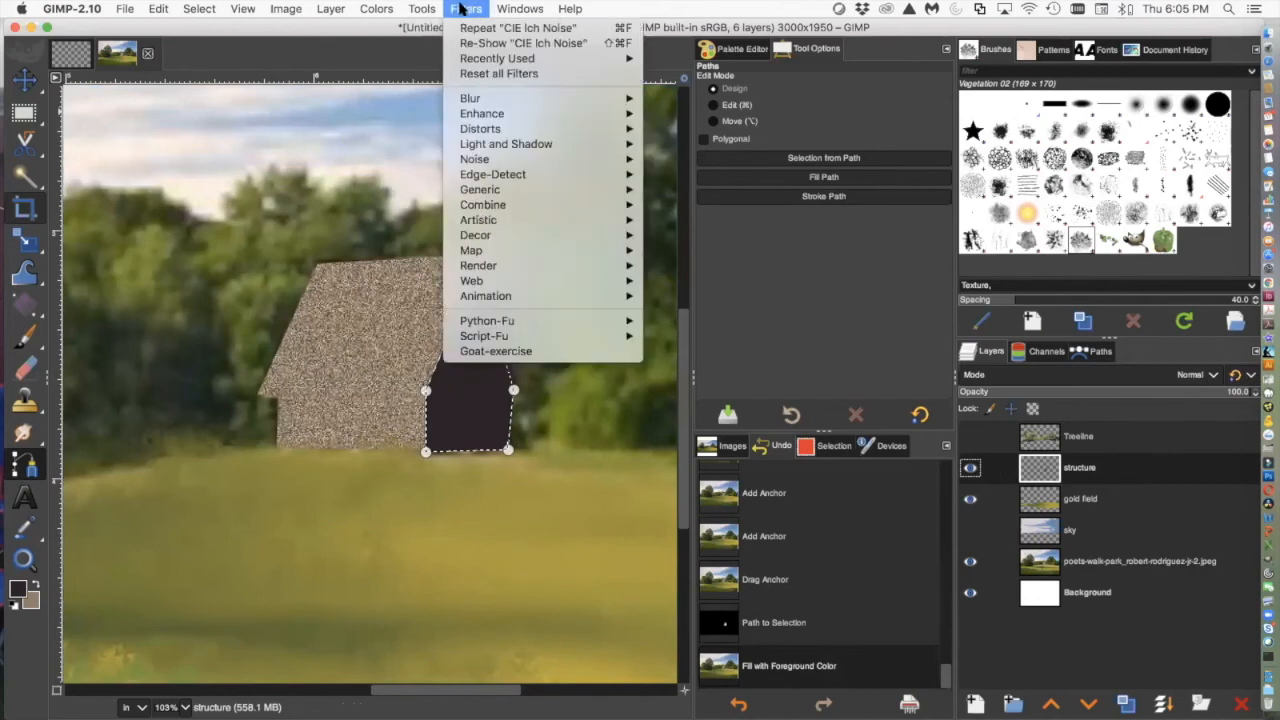
pyautogui.moveTo(474, 168)
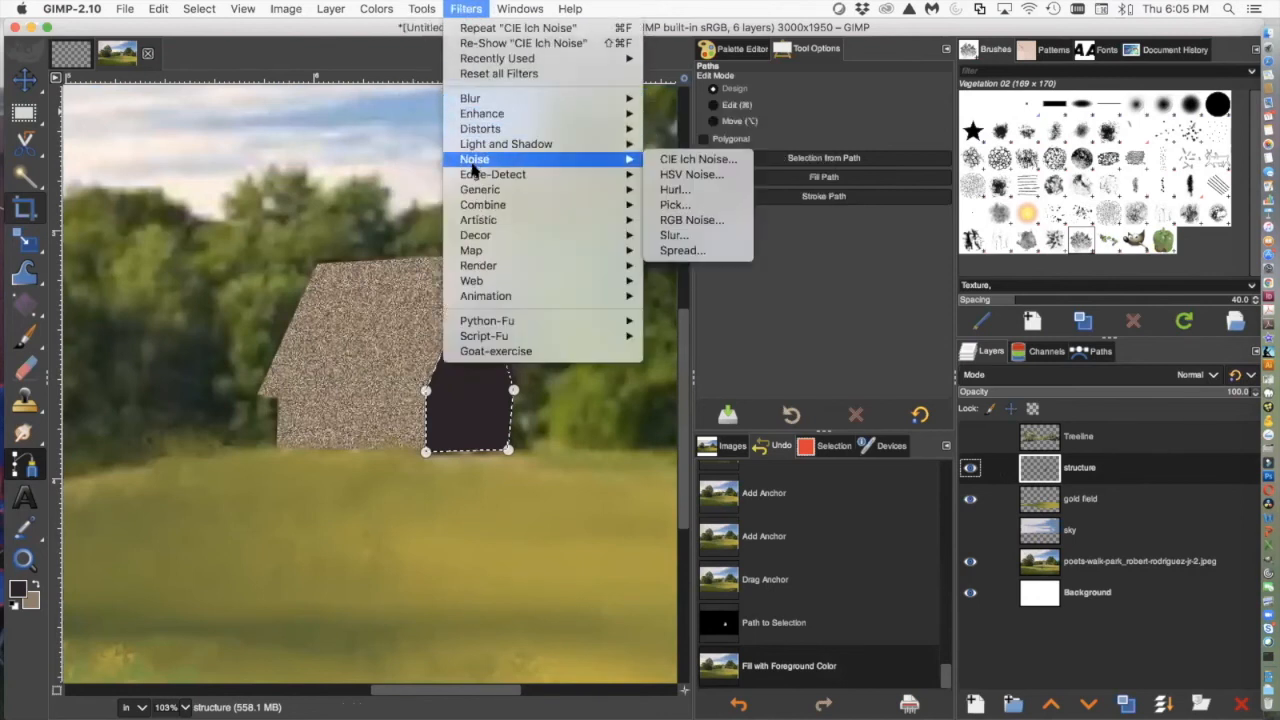
pyautogui.click(677, 159)
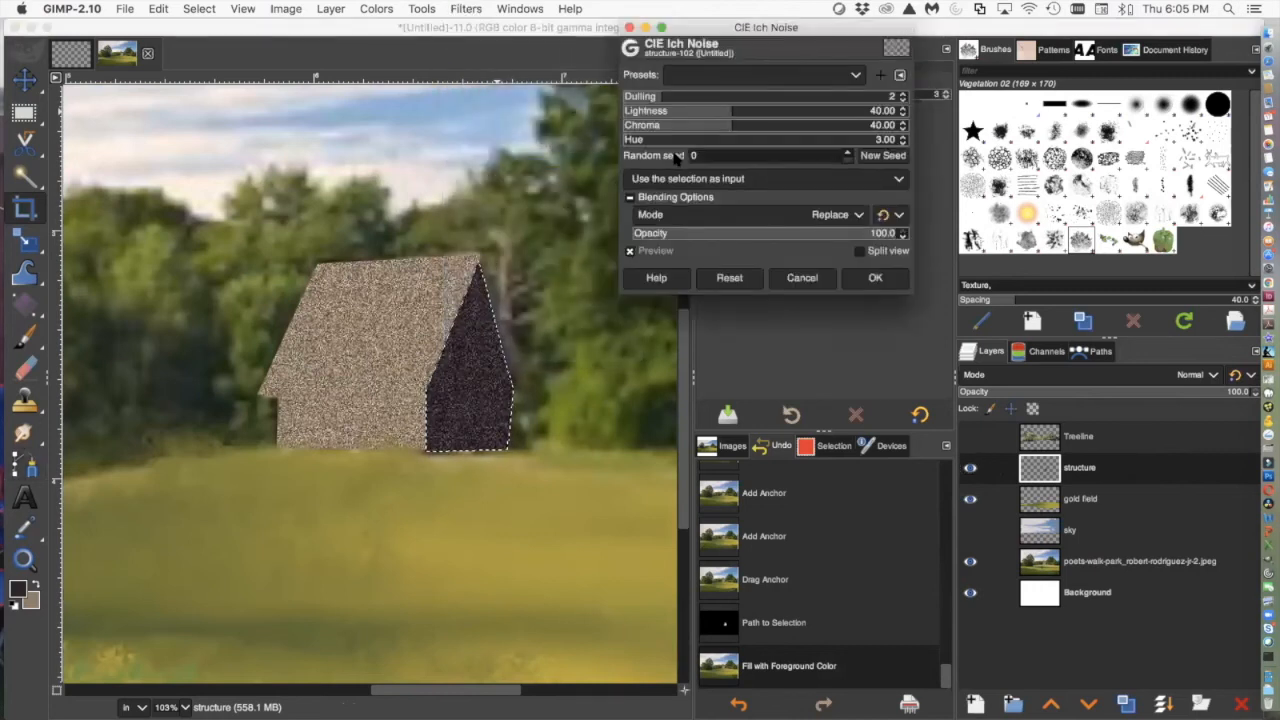
pyautogui.click(874, 278)
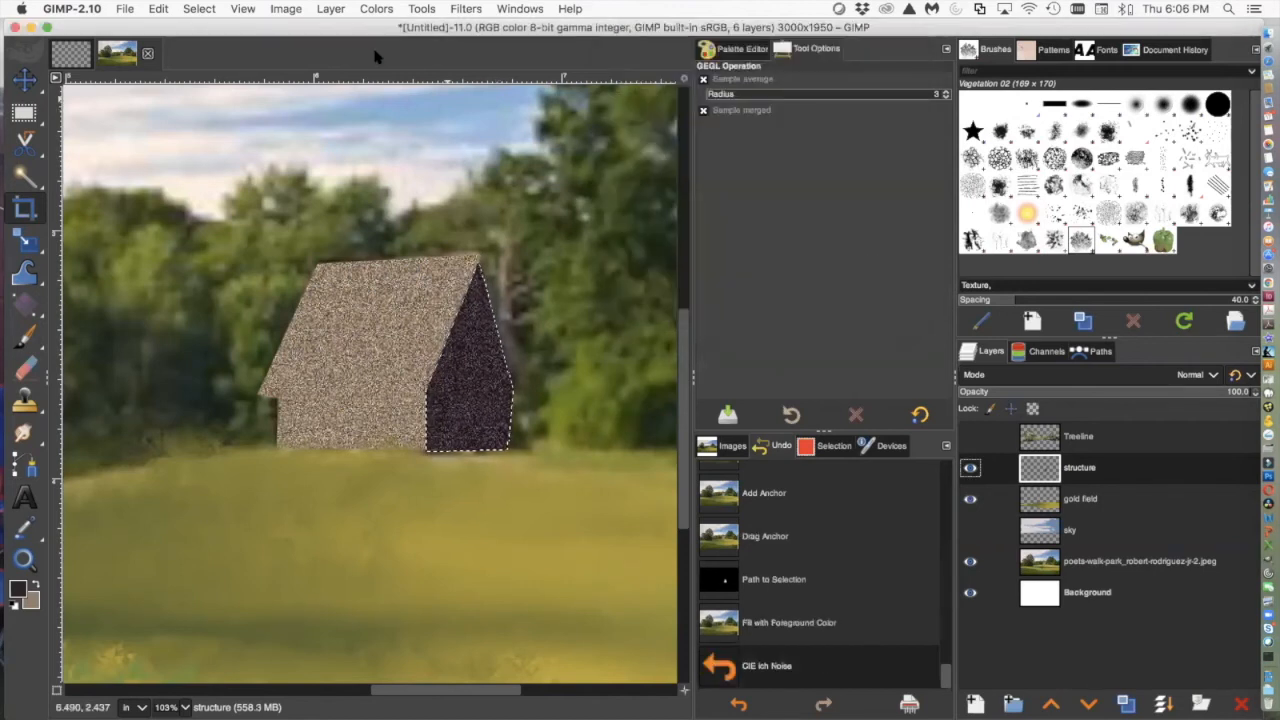
pyautogui.click(186, 9)
pyautogui.click(196, 46)
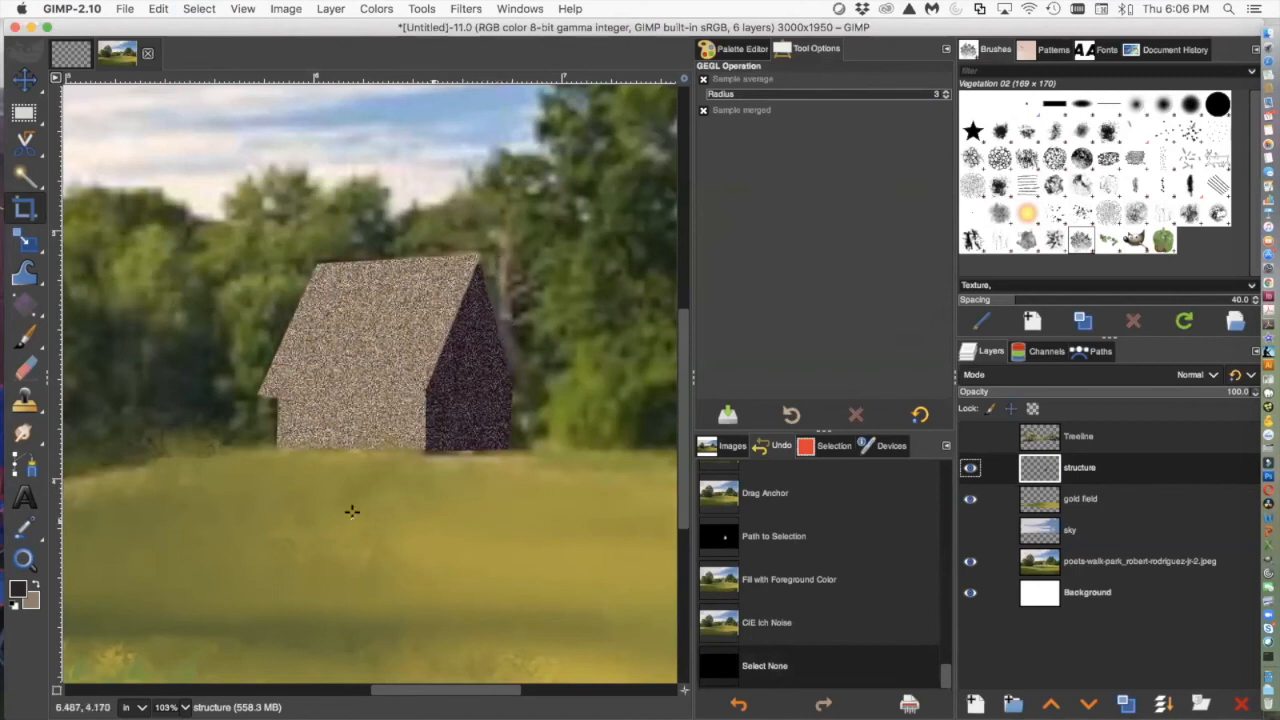
# Make brown the foreground colour and trace a narrow four-anchor chimney path beside the roof peak, down to the gable's sloping edge
pyautogui.click(29, 467)
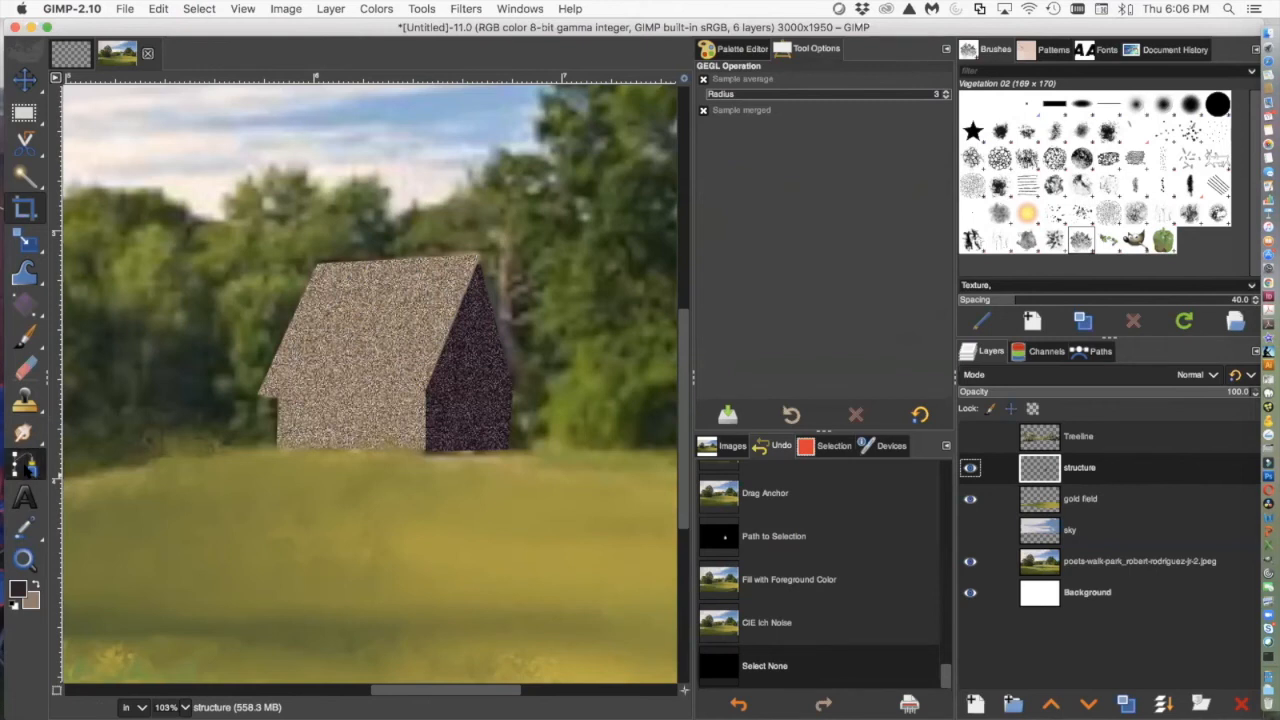
pyautogui.click(36, 588)
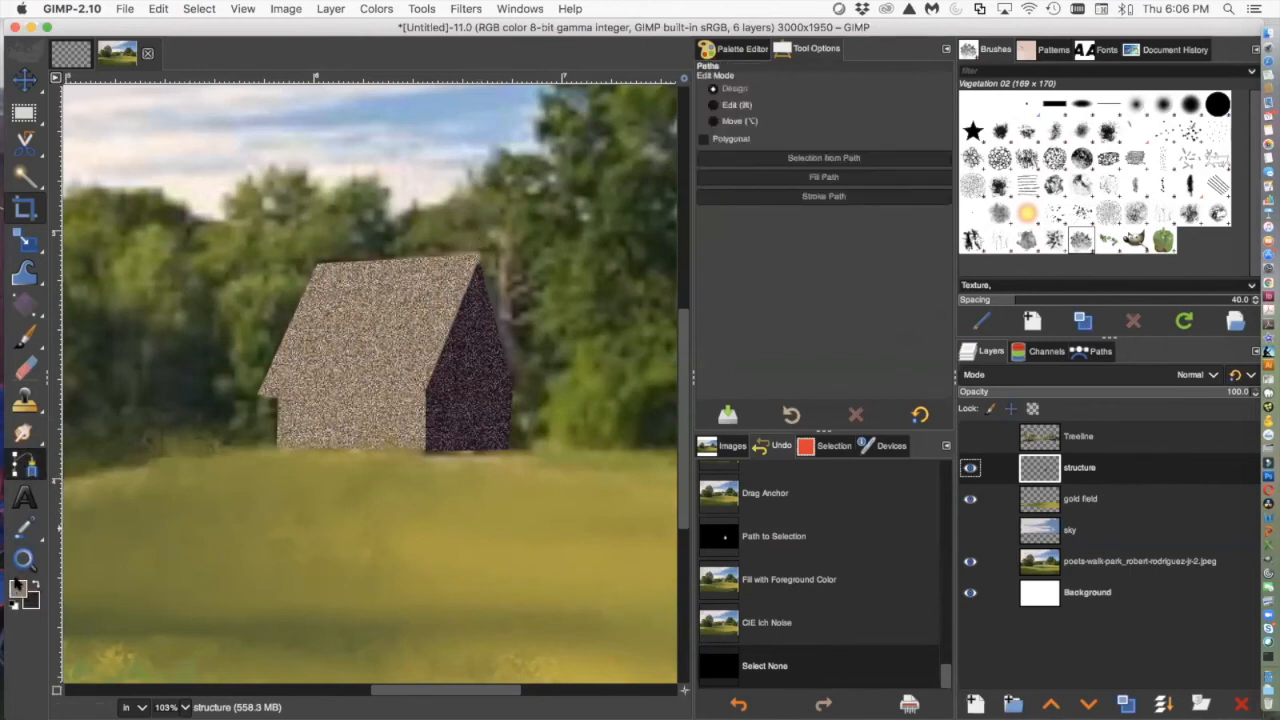
pyautogui.click(497, 231)
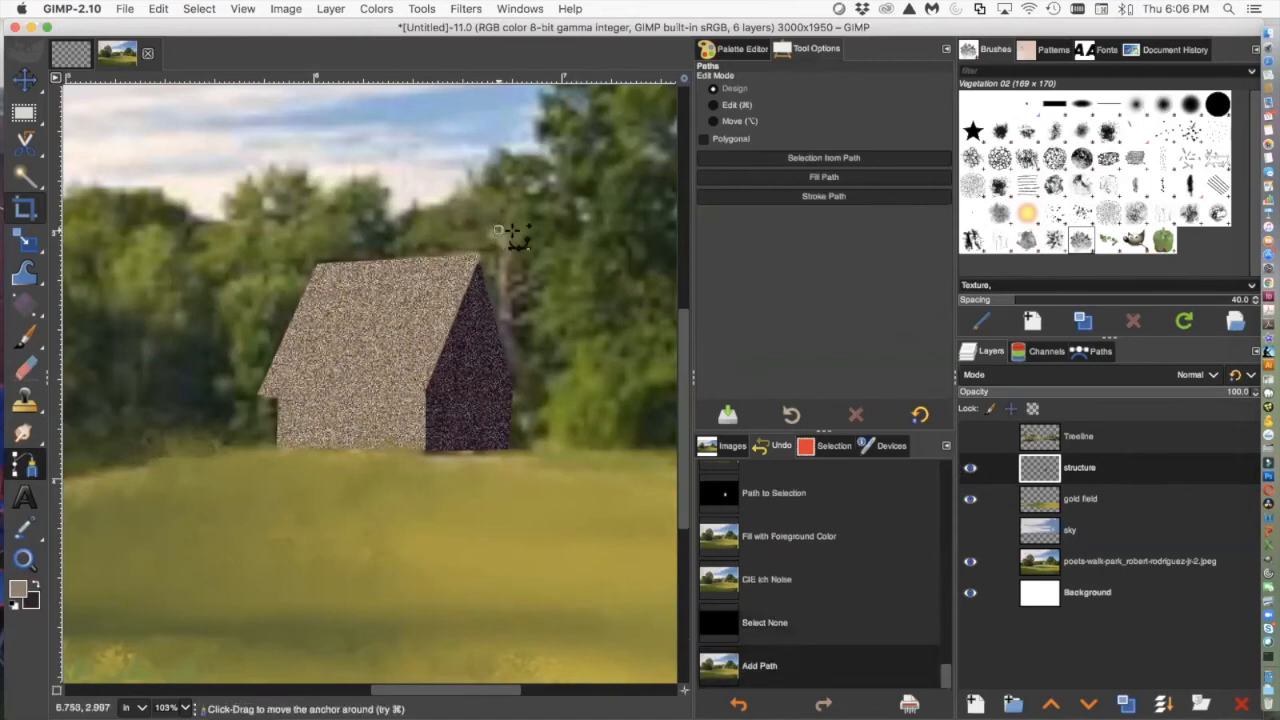
pyautogui.click(514, 352)
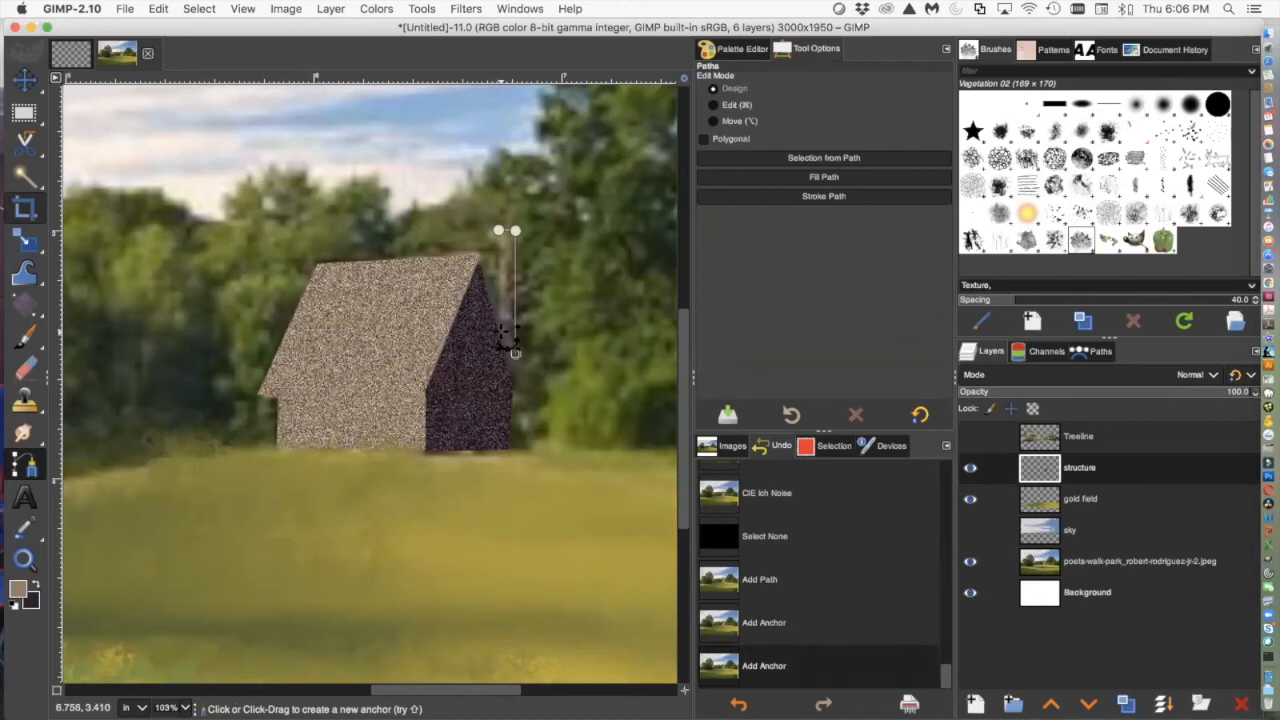
pyautogui.click(501, 333)
pyautogui.click(499, 231)
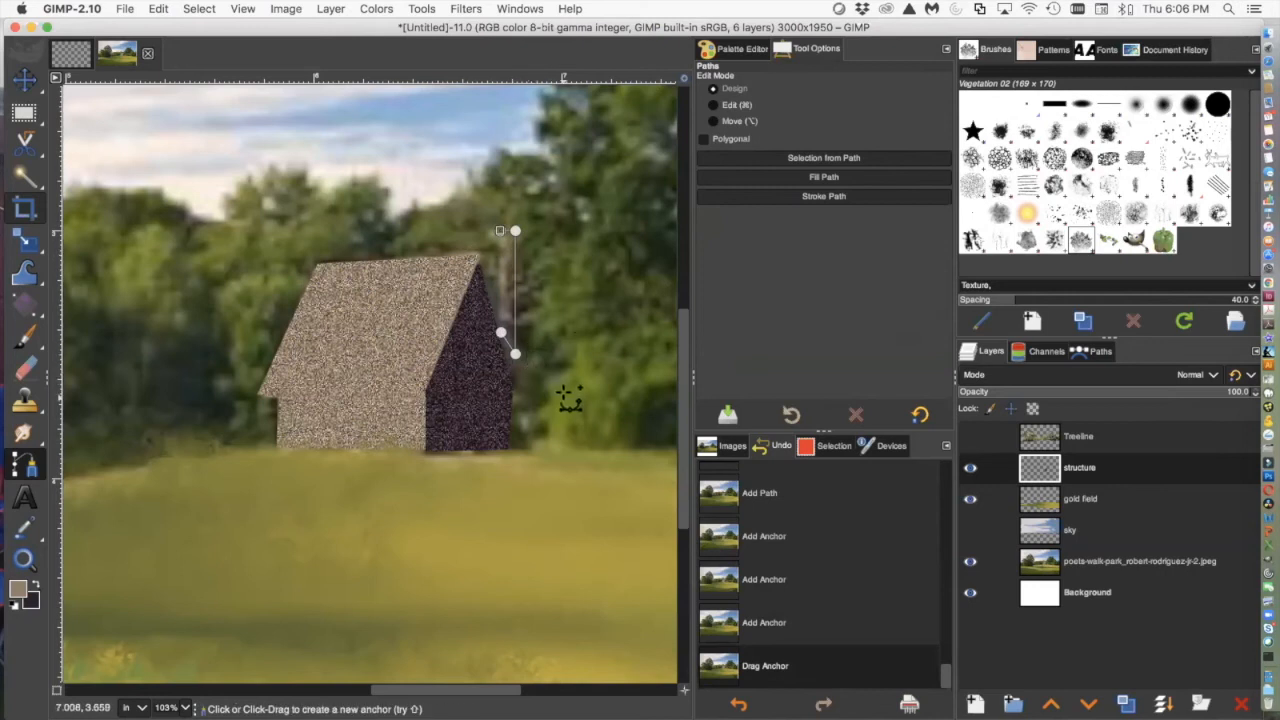
# Convert the chimney path to a selection, fill it with the brown foreground colour on the structure layer, and clear the selection
pyautogui.hotkey('shift', 'v')
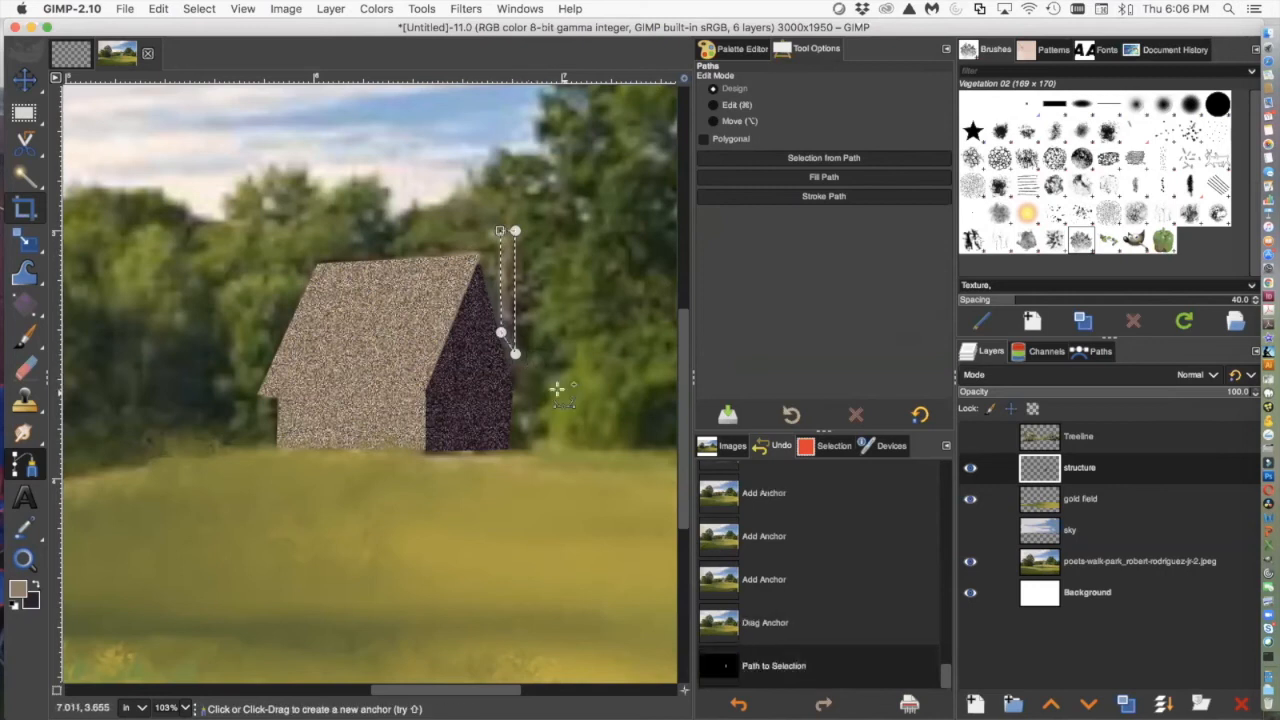
pyautogui.click(197, 9)
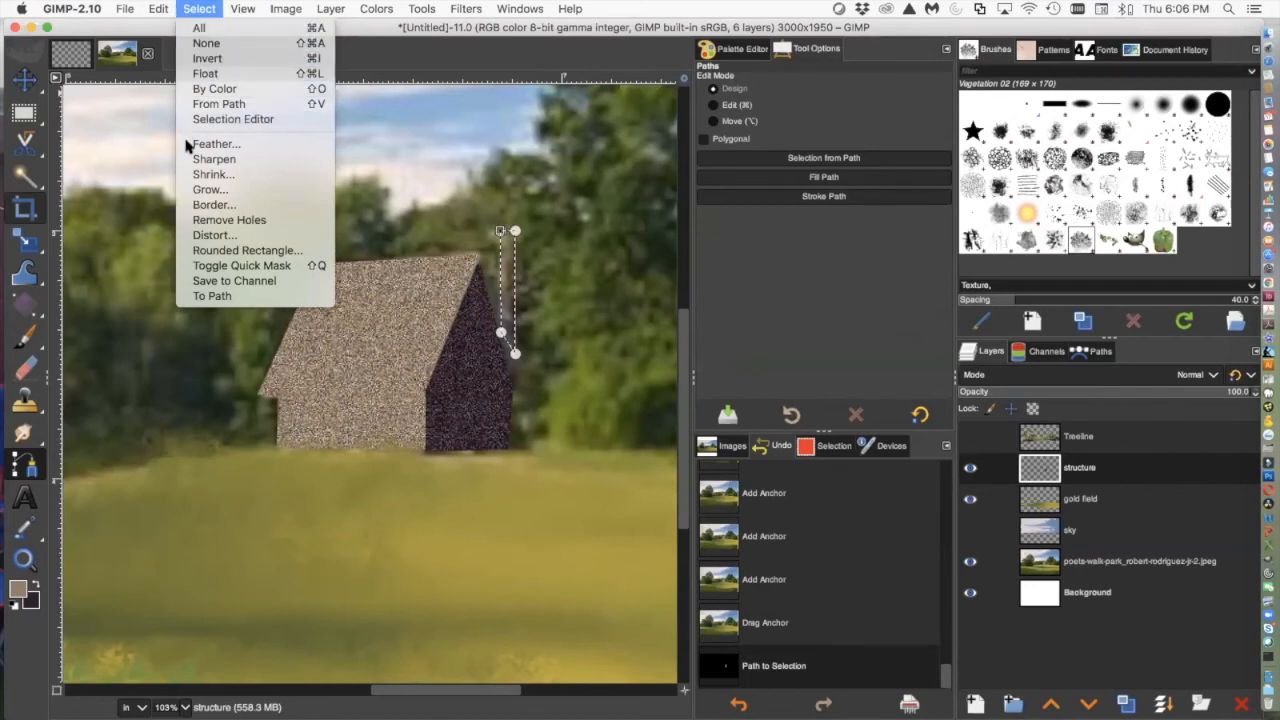
pyautogui.moveTo(165, 10)
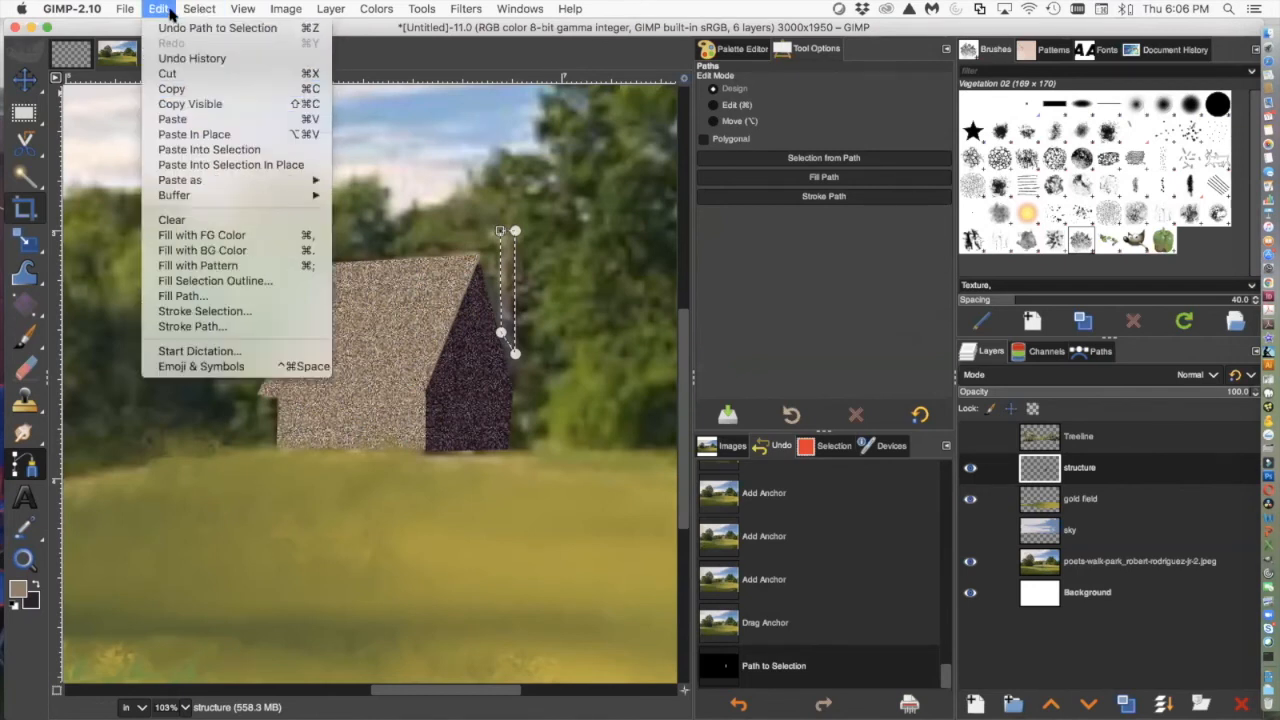
pyautogui.click(195, 236)
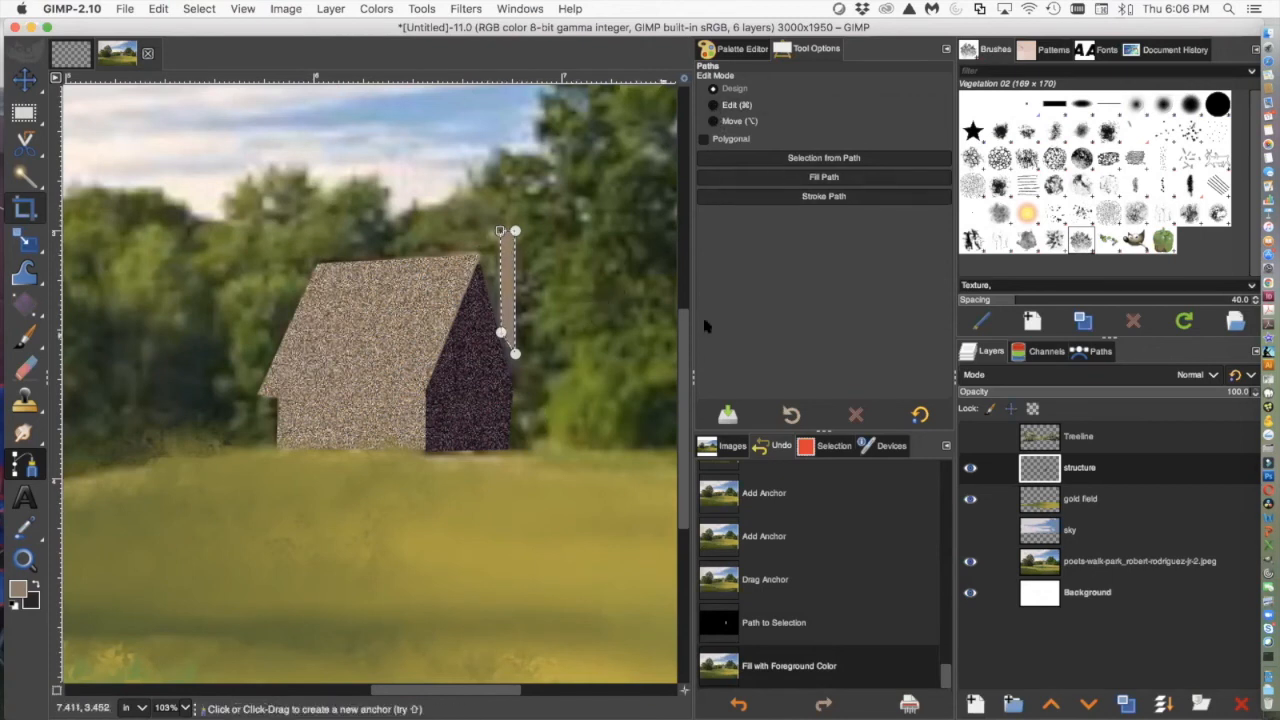
pyautogui.click(713, 106)
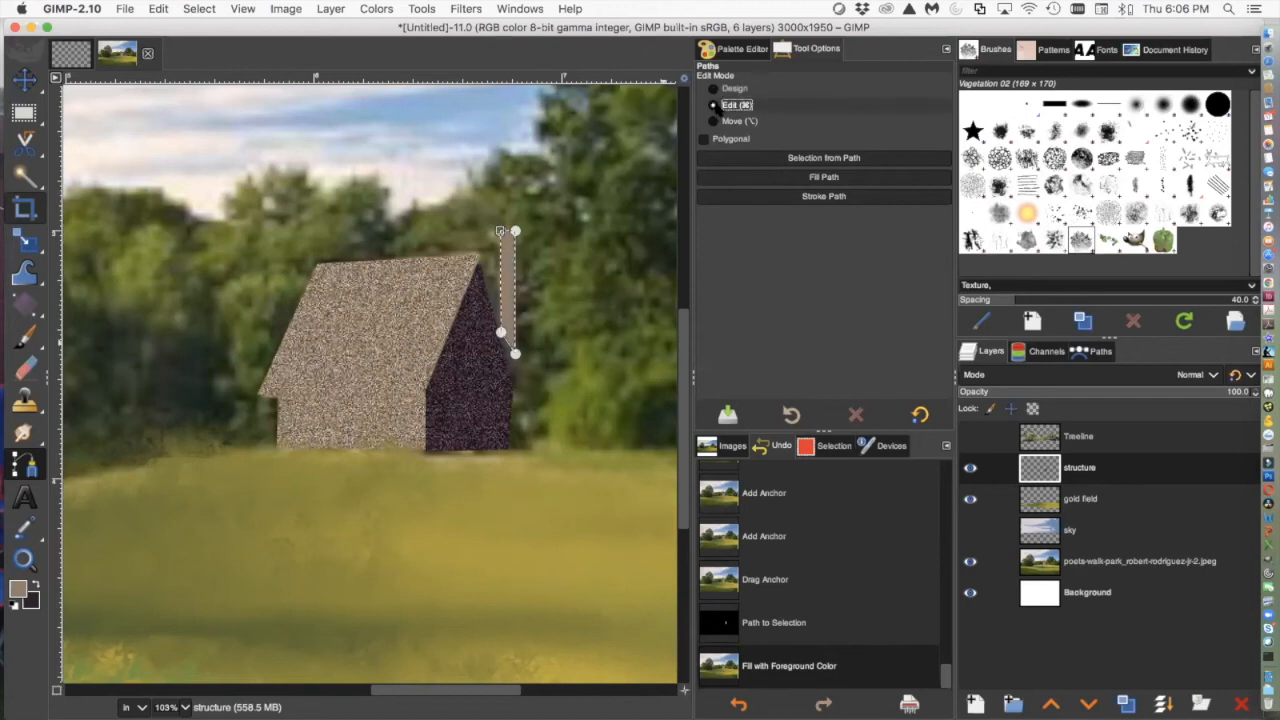
pyautogui.click(714, 89)
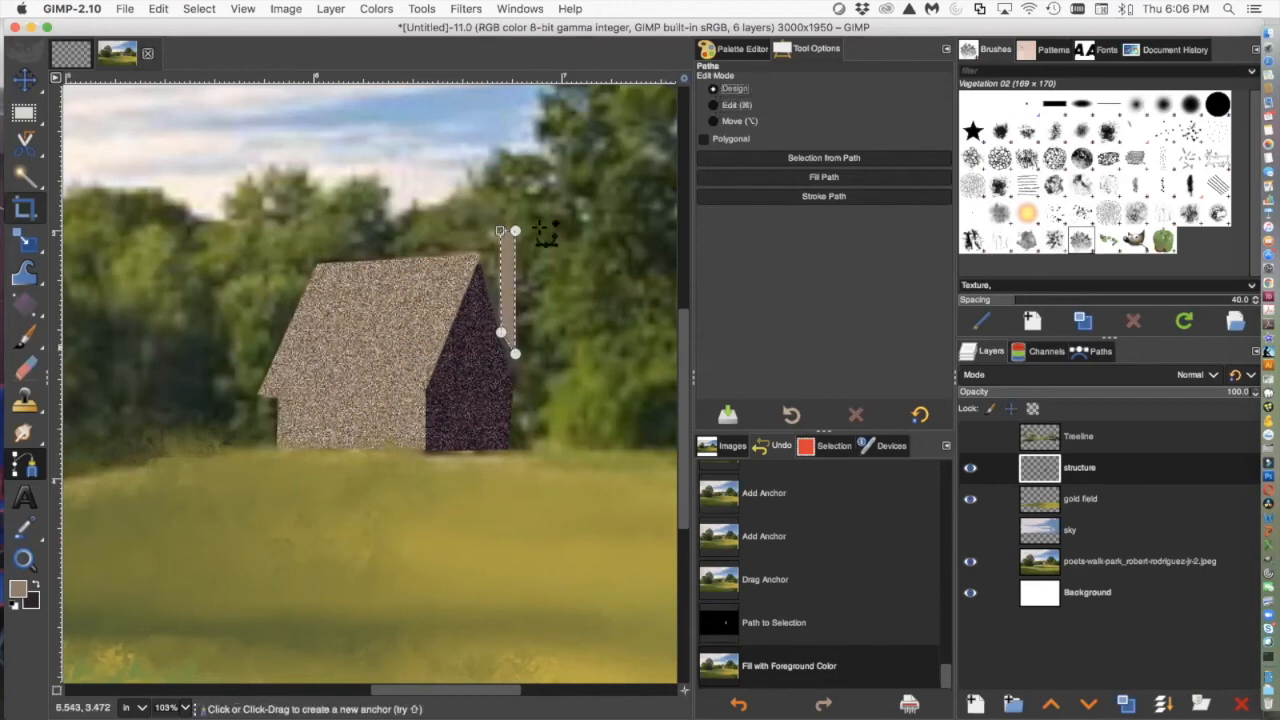
pyautogui.click(200, 9)
pyautogui.click(206, 43)
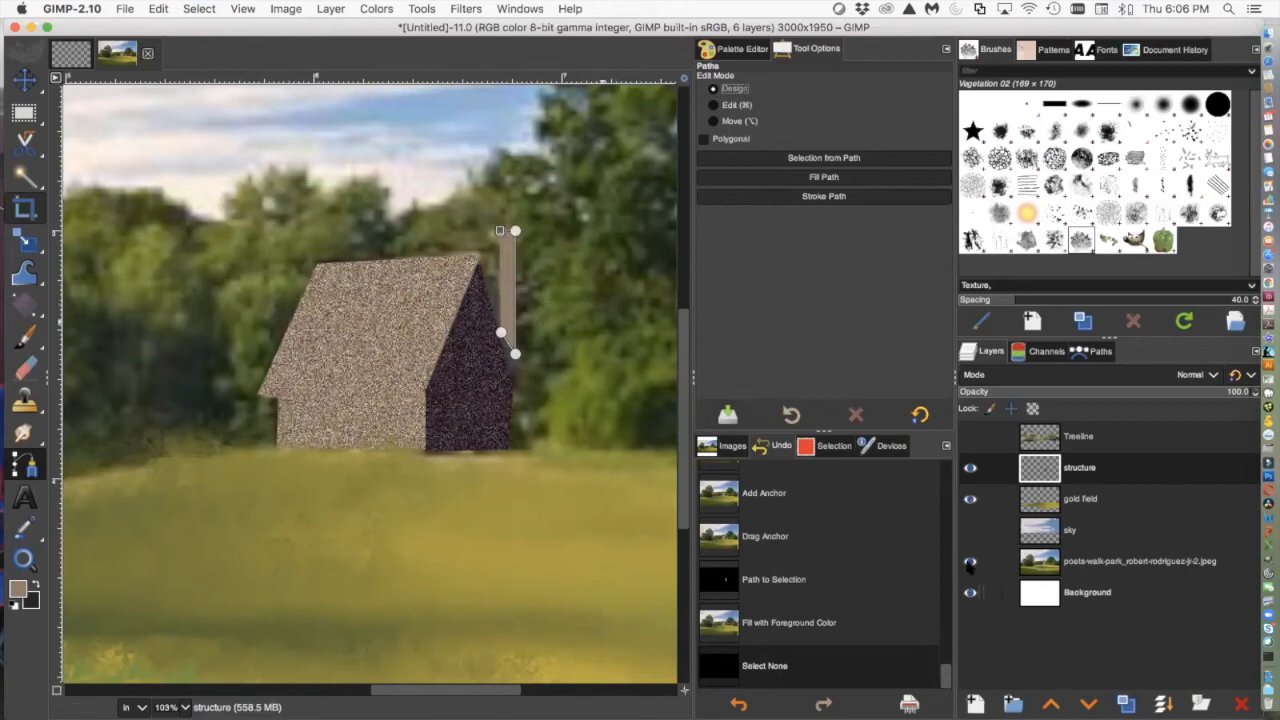
# Pencil a dark line under the roof's eave and small dark vertical details on the front wall, using the 3-pixel 1. Pixel brush
pyautogui.click(184, 707)
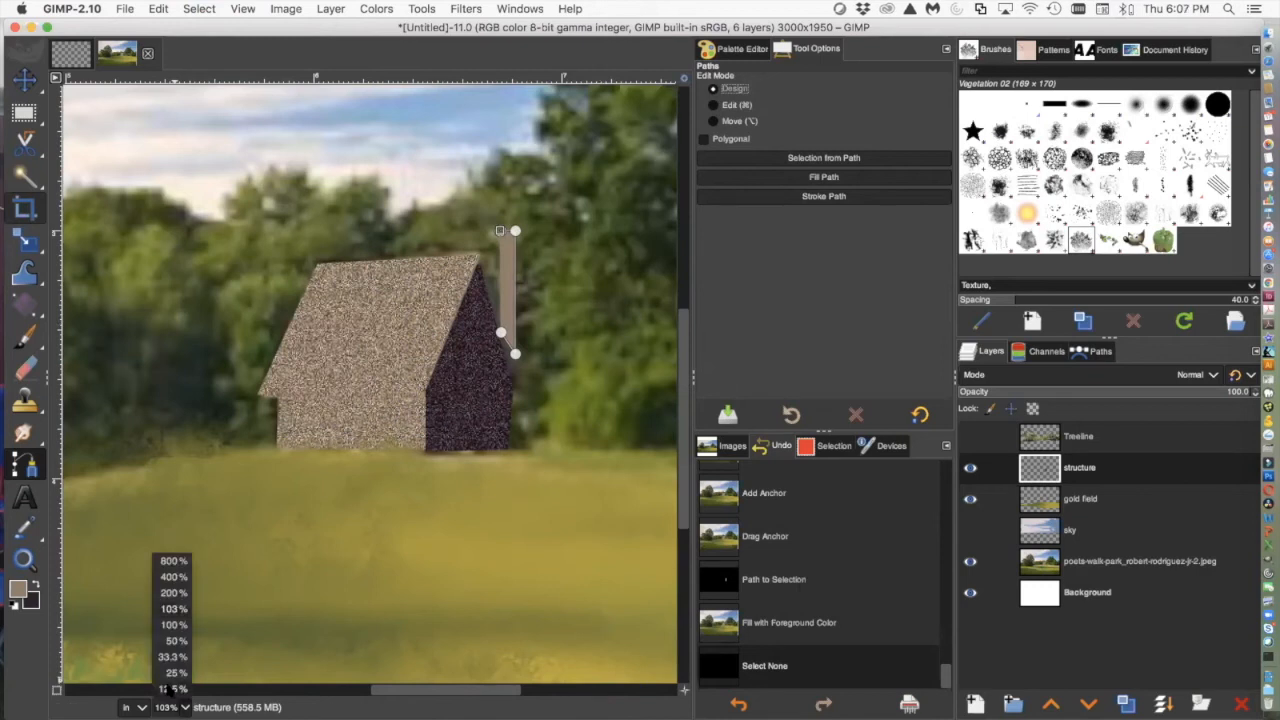
pyautogui.click(170, 665)
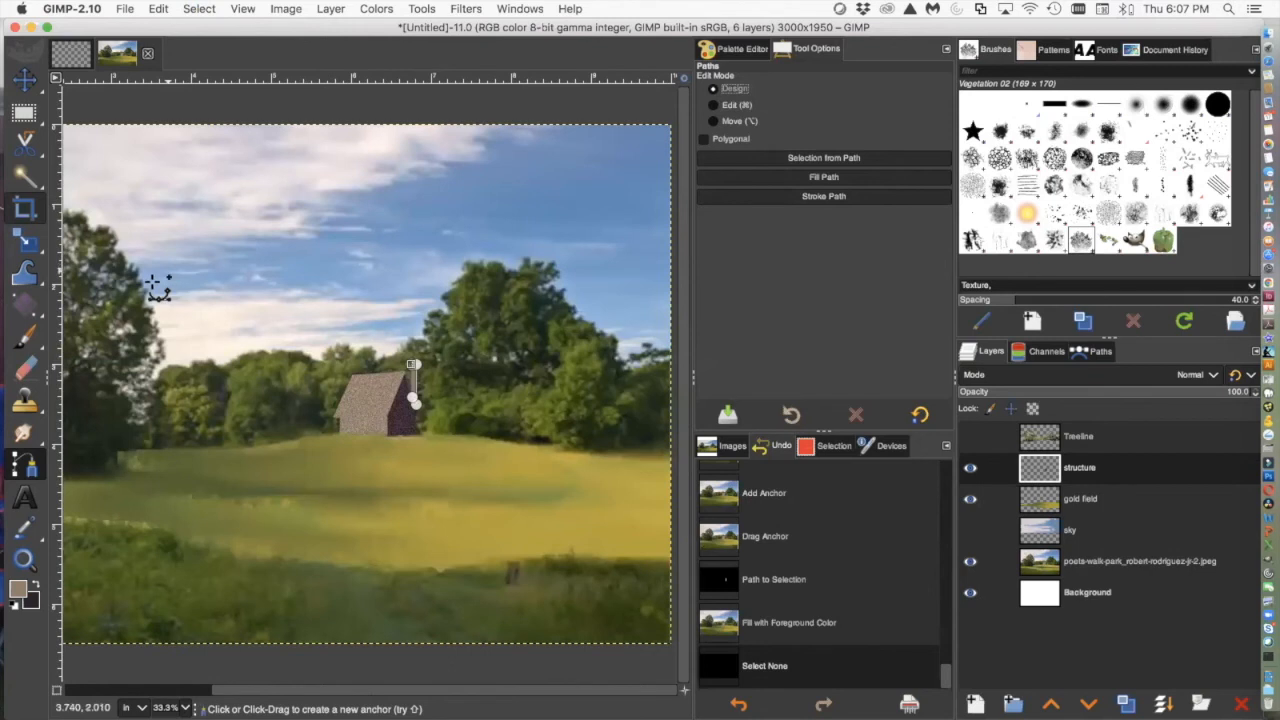
pyautogui.click(26, 80)
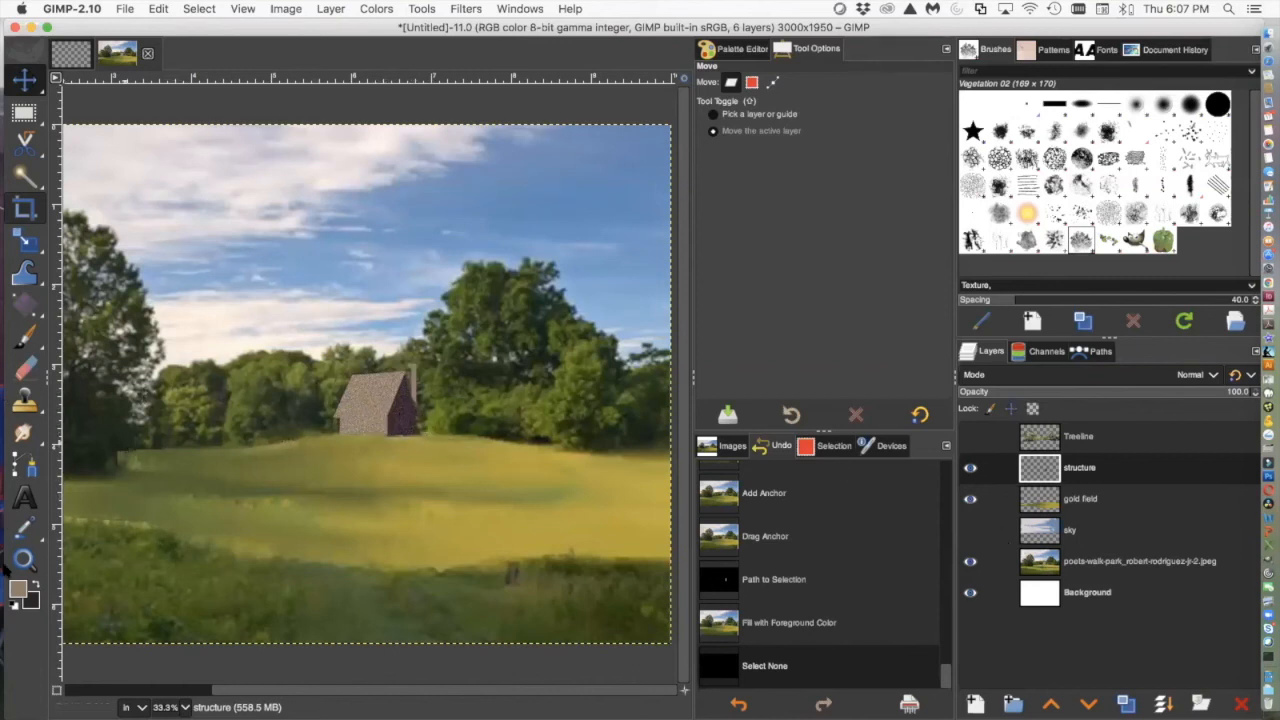
pyautogui.press('d')
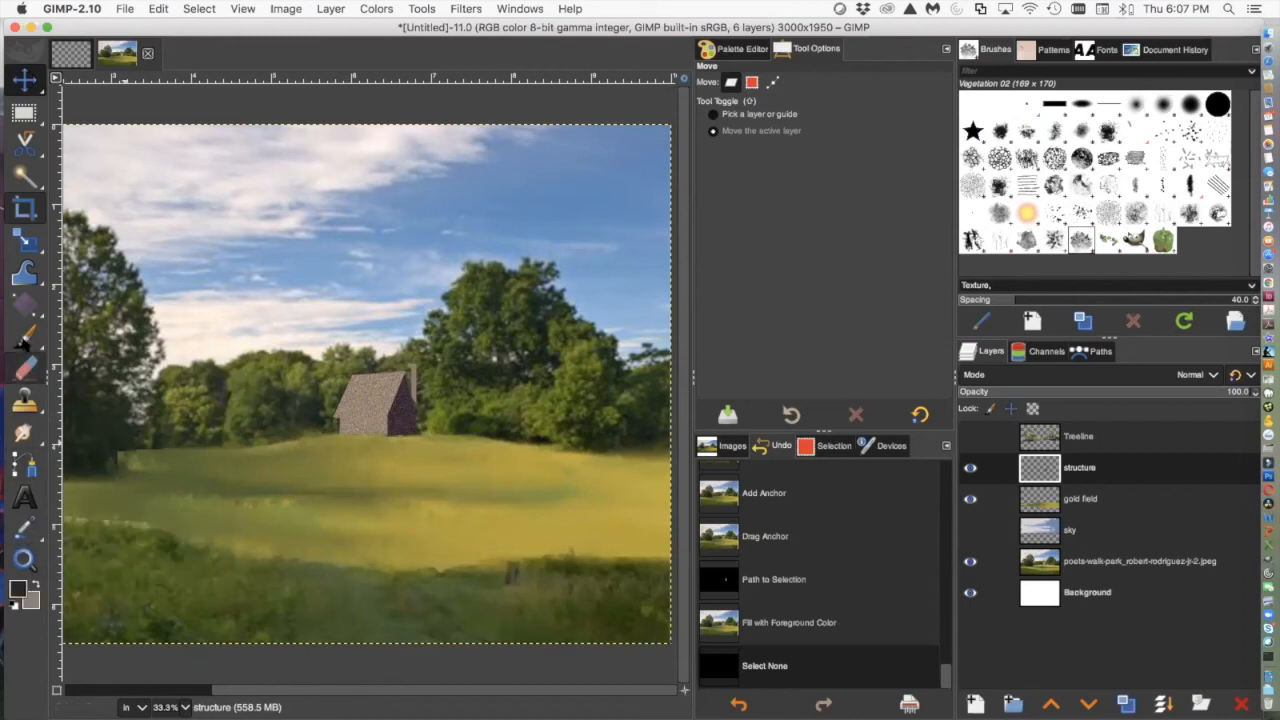
pyautogui.moveTo(47, 355)
pyautogui.click(74, 372)
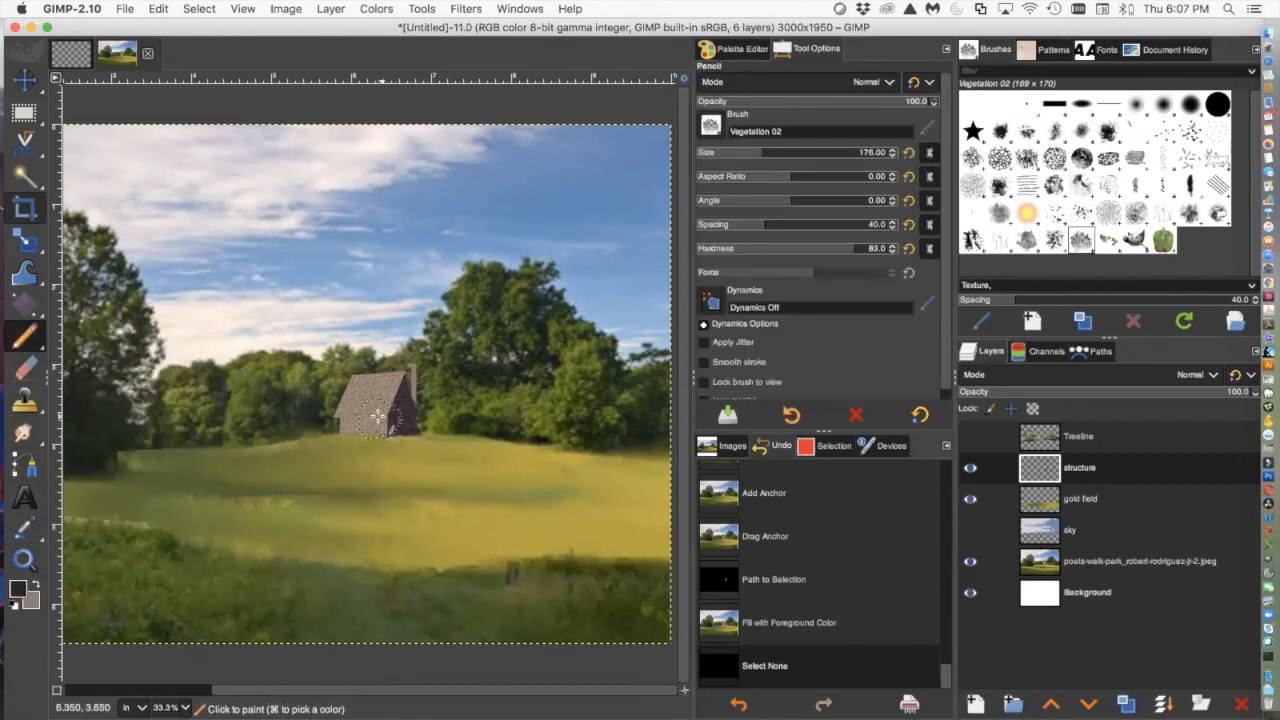
pyautogui.click(1026, 105)
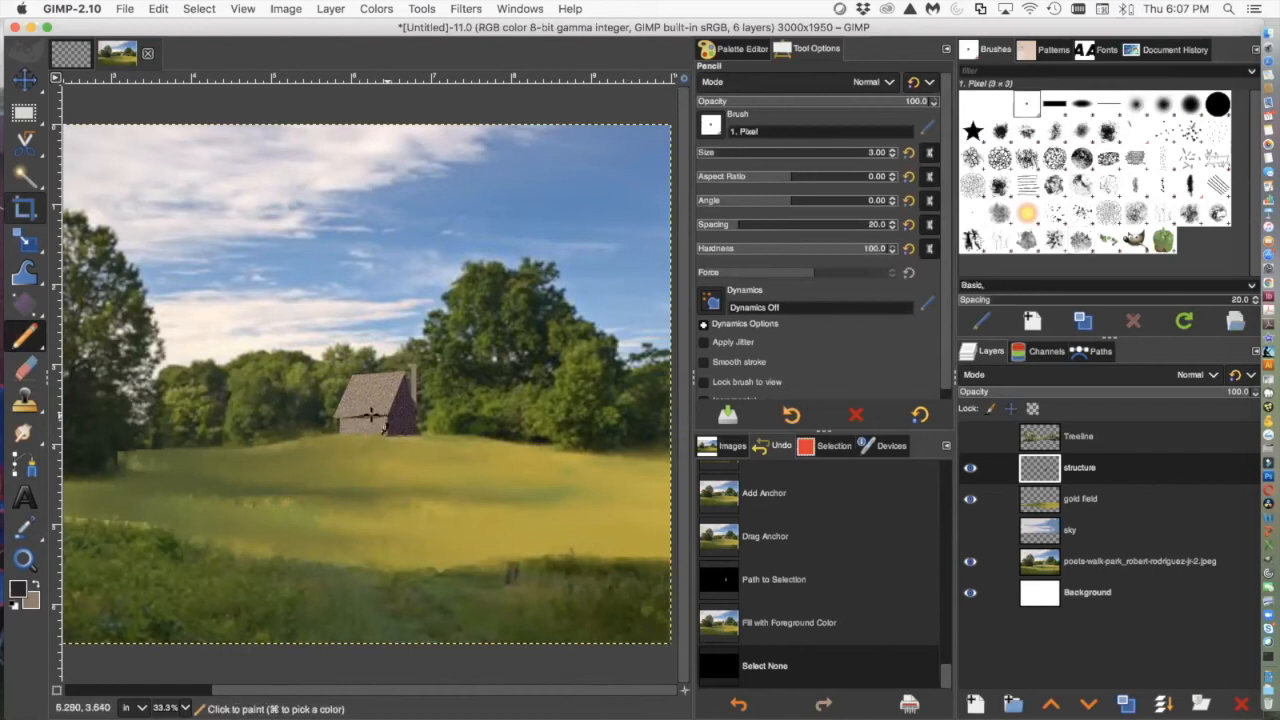
pyautogui.click(404, 418)
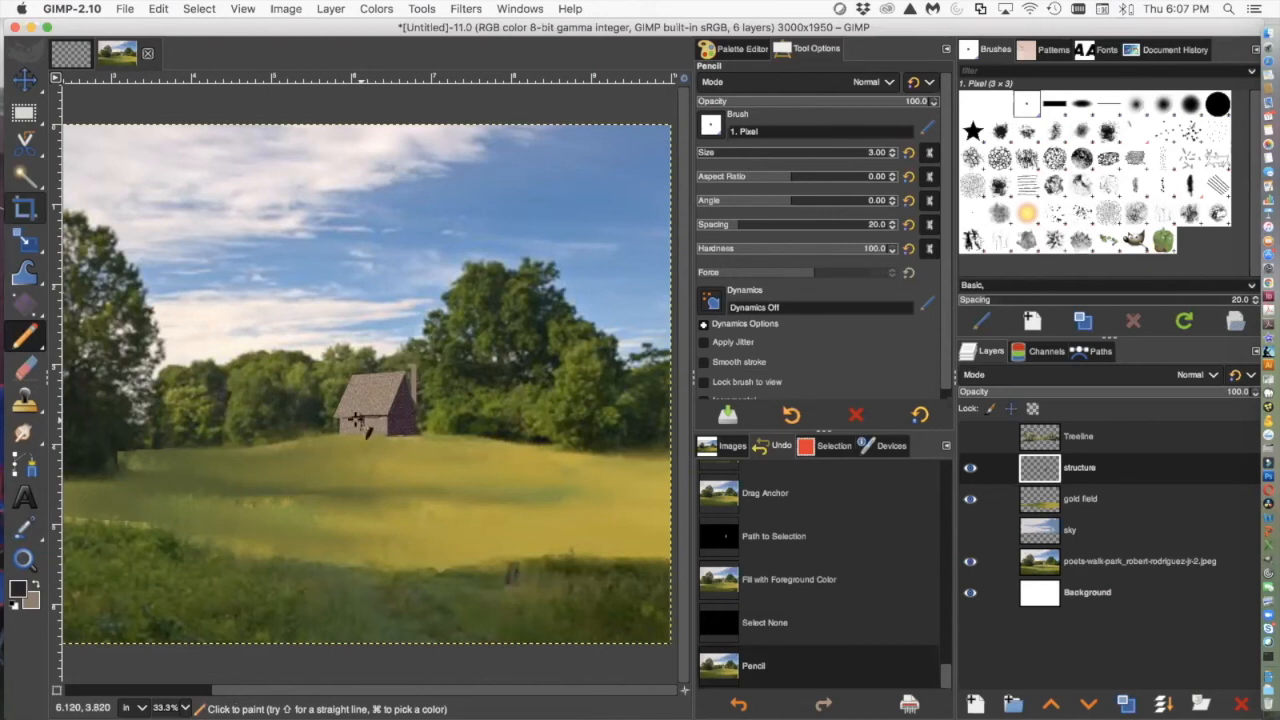
pyautogui.moveTo(363, 432); pyautogui.dragTo(358, 421)
# Smudge the pencilled dark details on the cabin's front wall with the 1. Pixel brush
pyautogui.moveTo(25, 433)
pyautogui.click(75, 434)
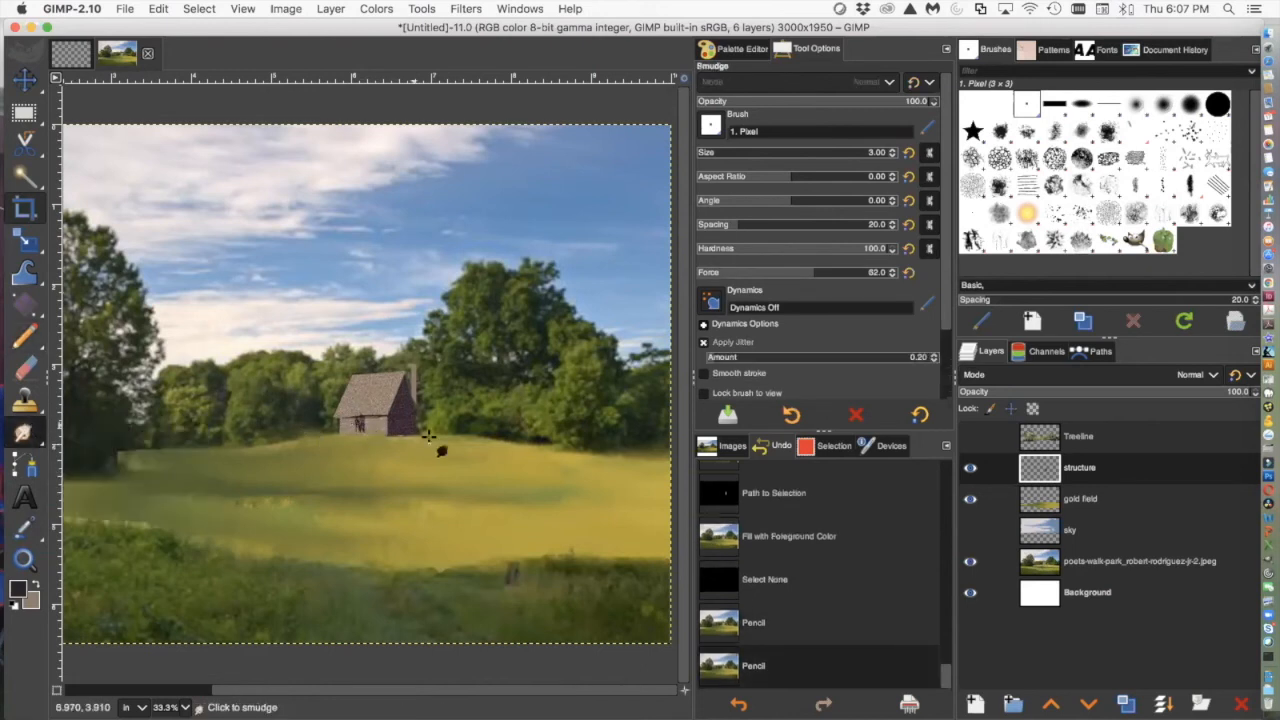
pyautogui.click(360, 425)
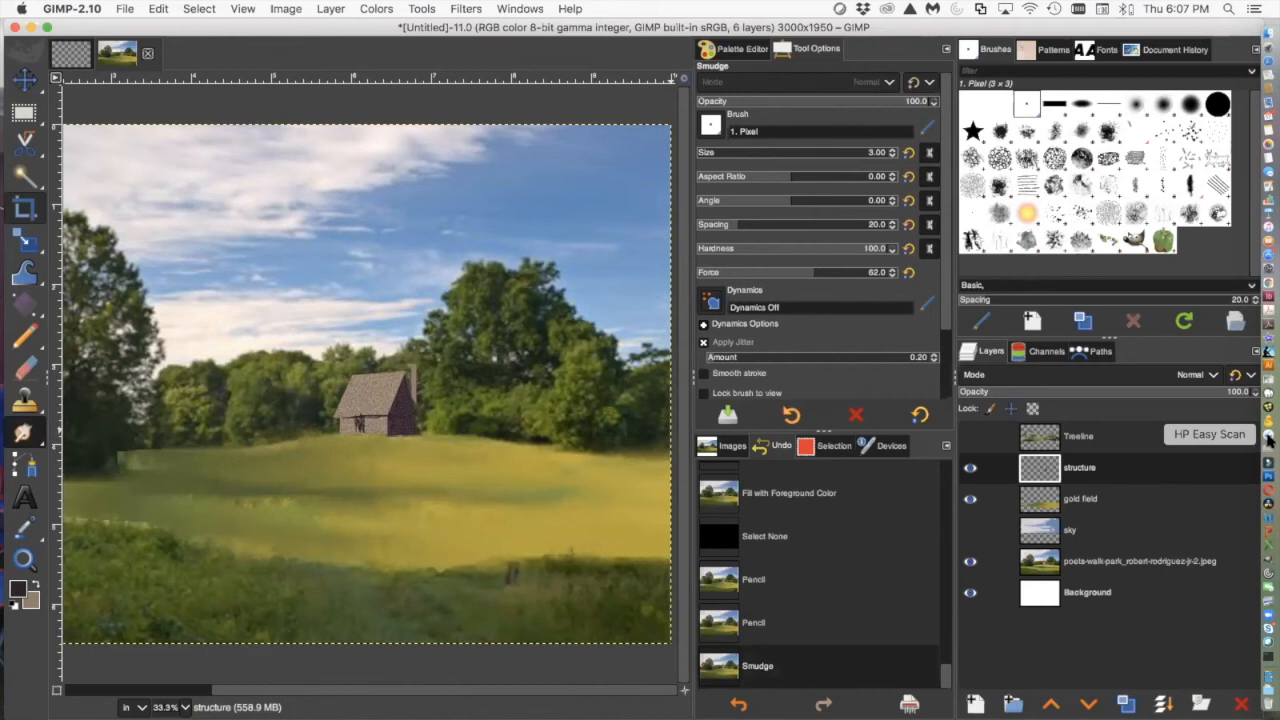
# Show the sky and Treeline layers and move Treeline beneath the structure layer
pyautogui.click(969, 531)
pyautogui.click(968, 447)
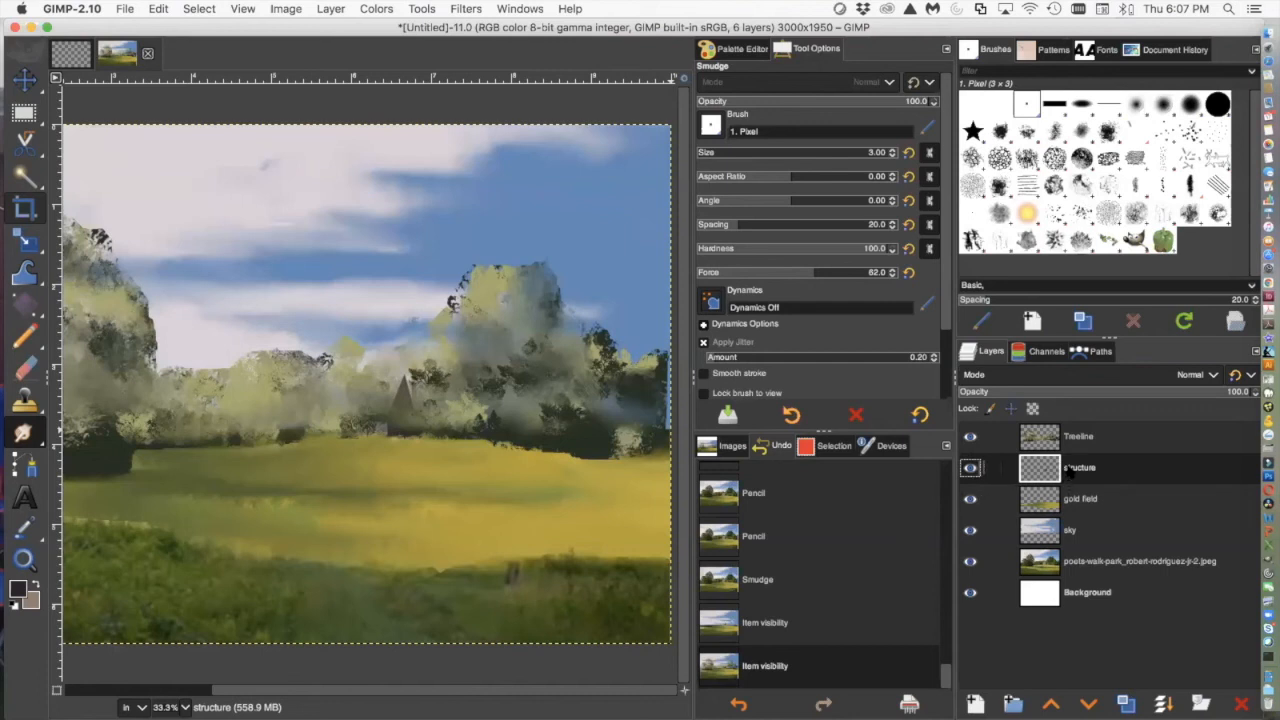
pyautogui.moveTo(1090, 436); pyautogui.dragTo(1086, 478)
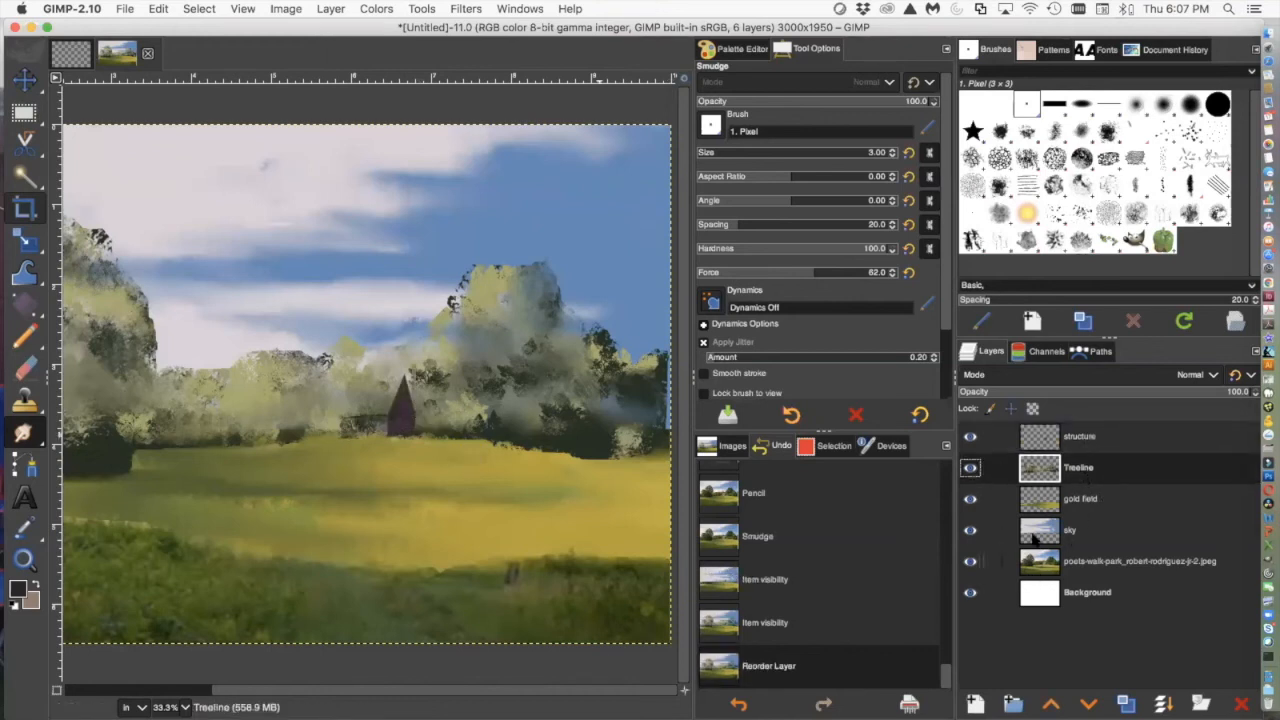
# Add a transparent layer named foreground directly above the reference photo layer
pyautogui.click(1044, 567)
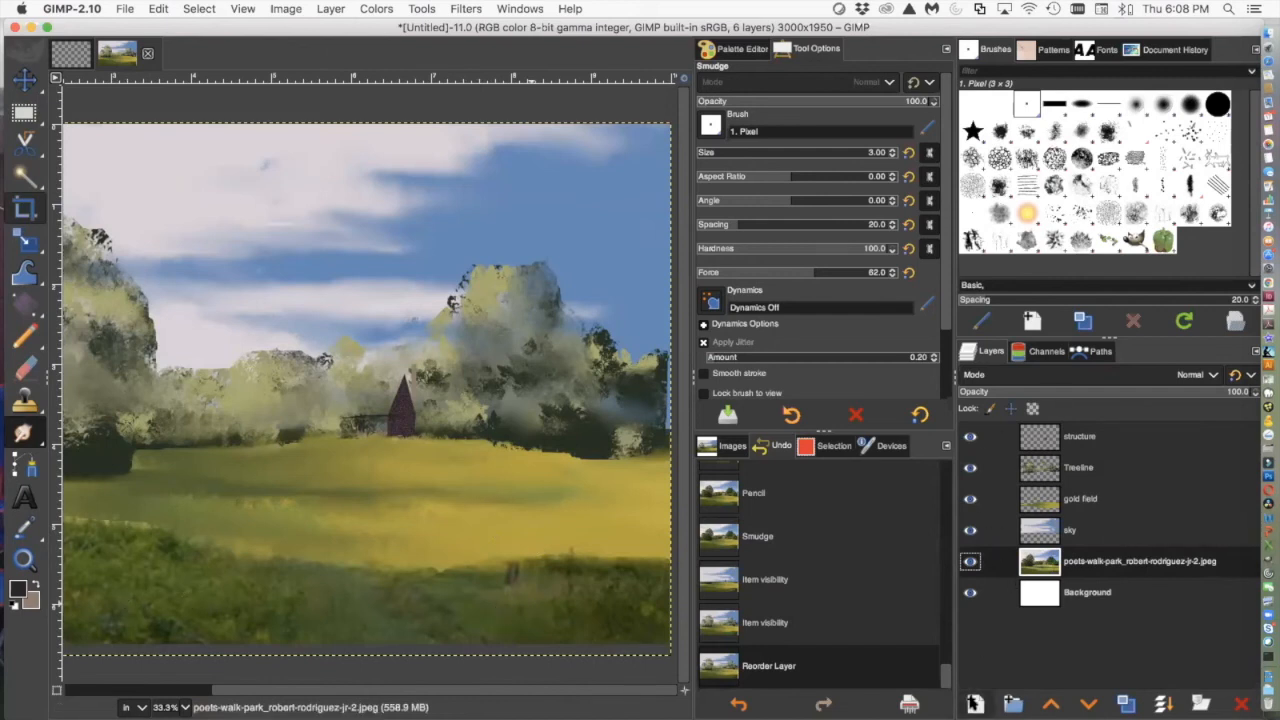
pyautogui.click(974, 704)
pyautogui.moveTo(25, 148)
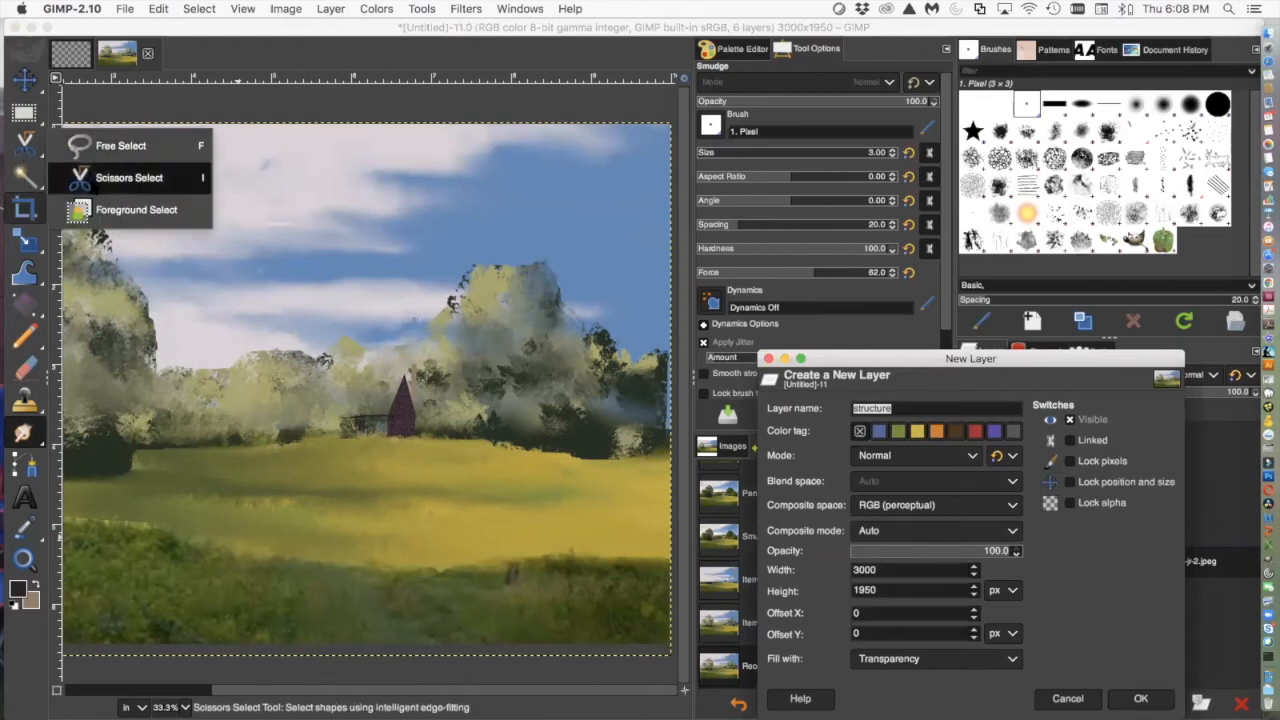
pyautogui.press('Return')
pyautogui.click(120, 177)
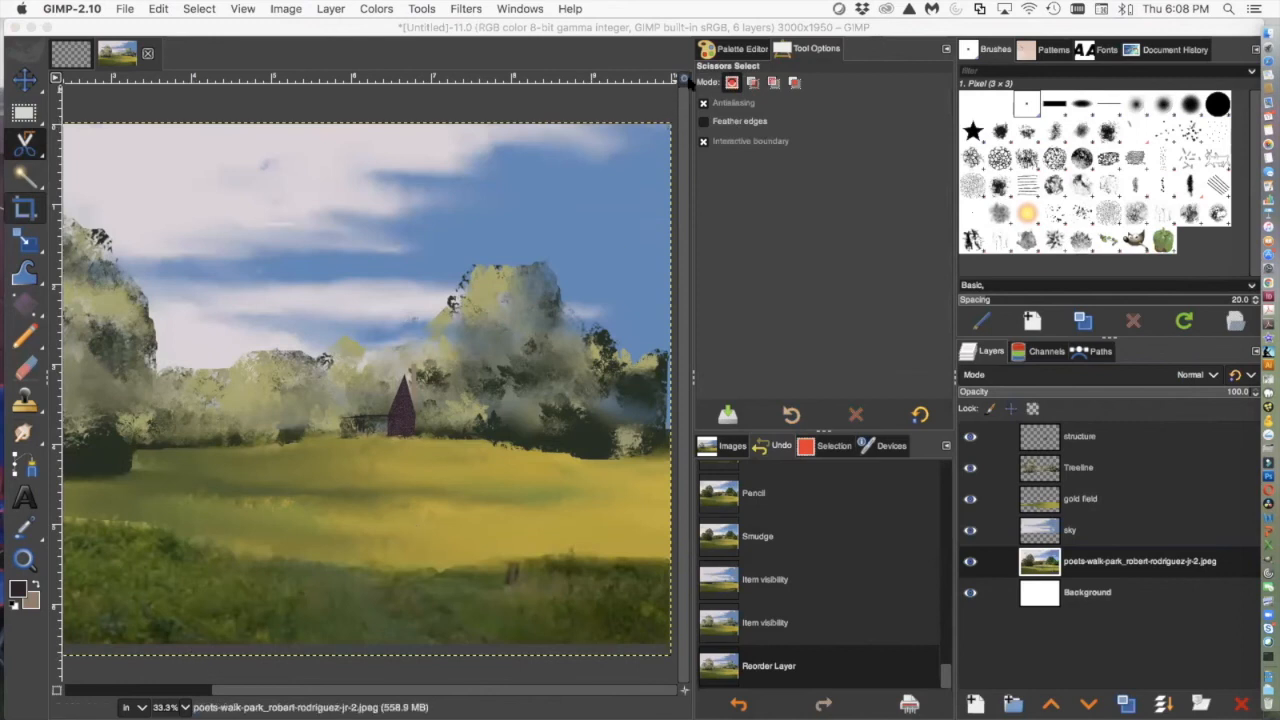
pyautogui.click(686, 77)
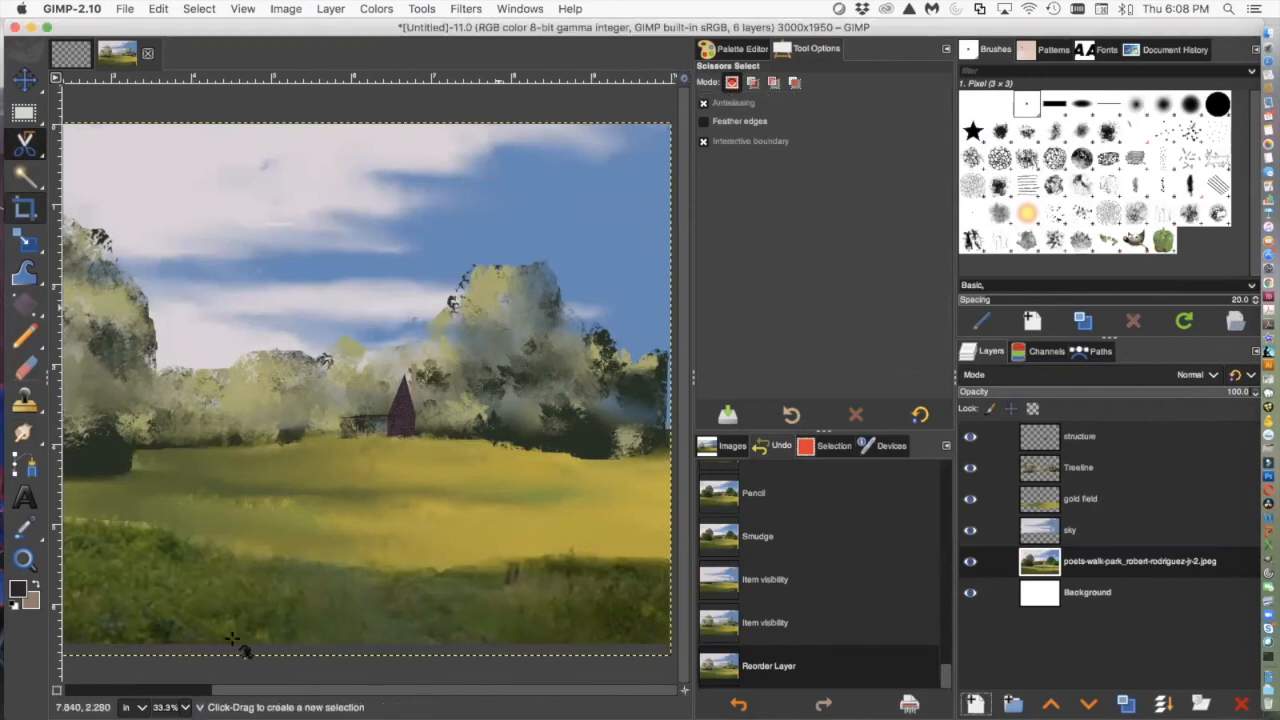
pyautogui.click(175, 707)
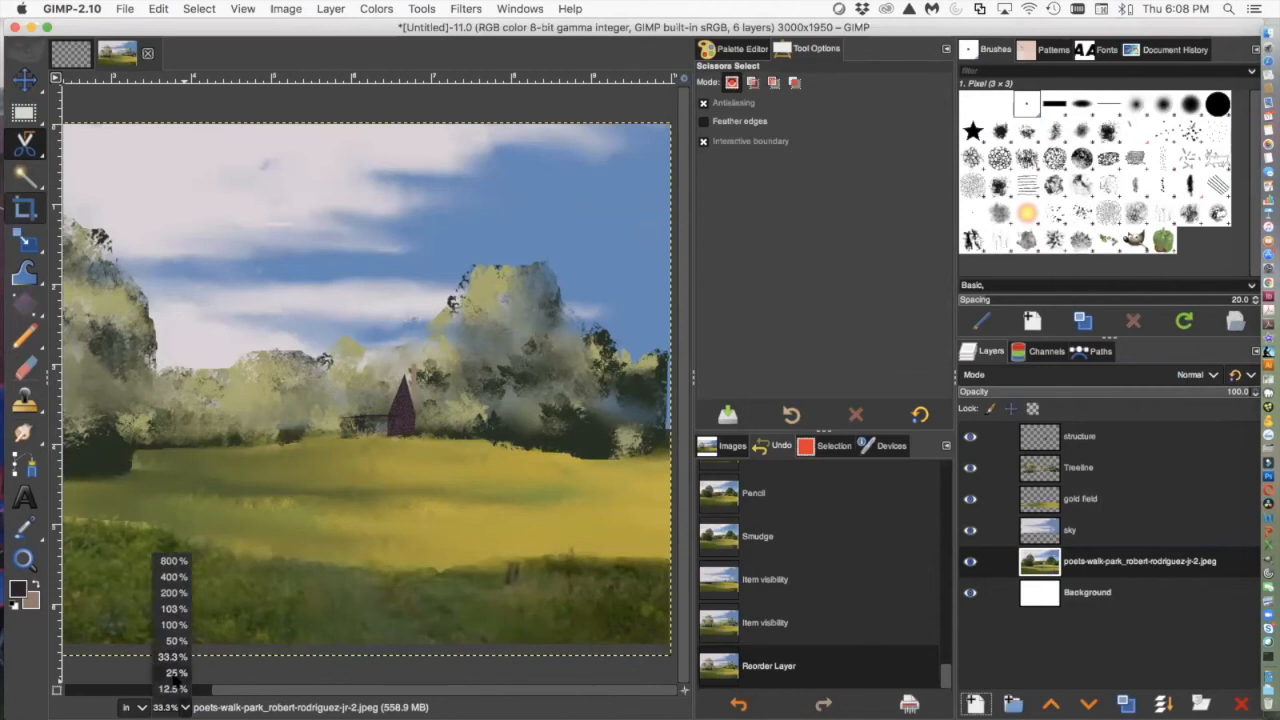
pyautogui.click(175, 677)
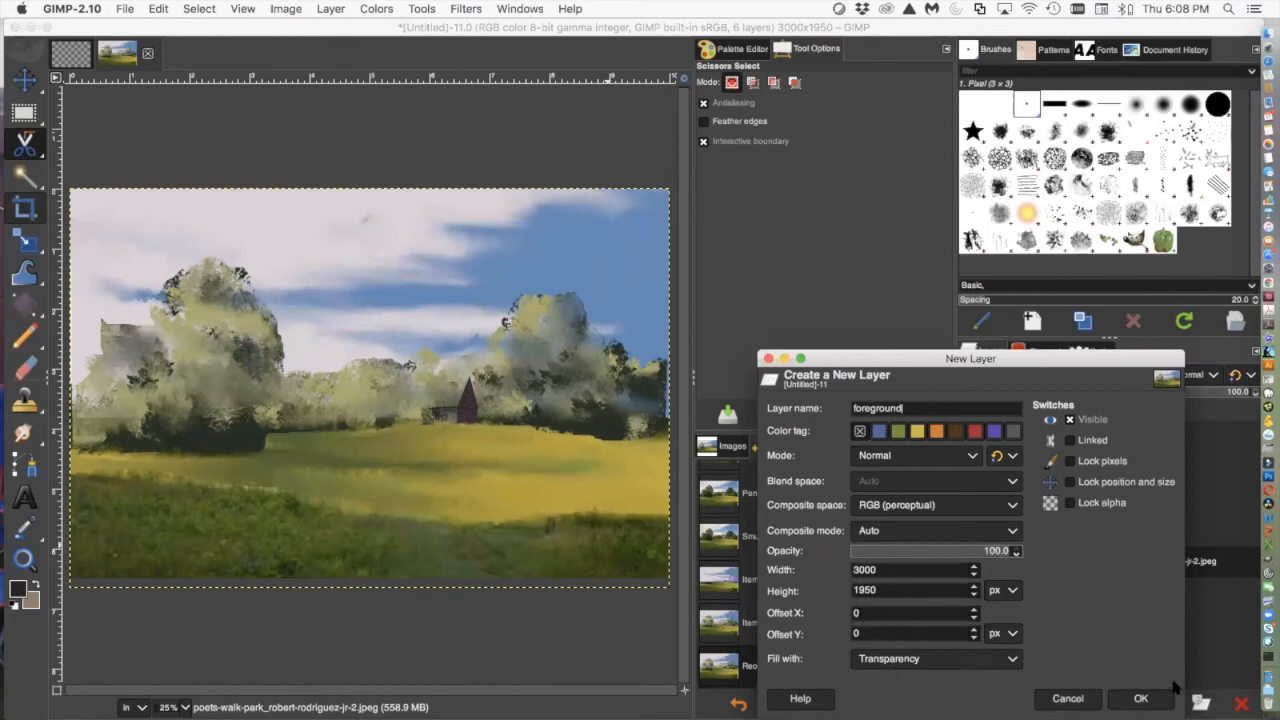
pyautogui.click(1142, 699)
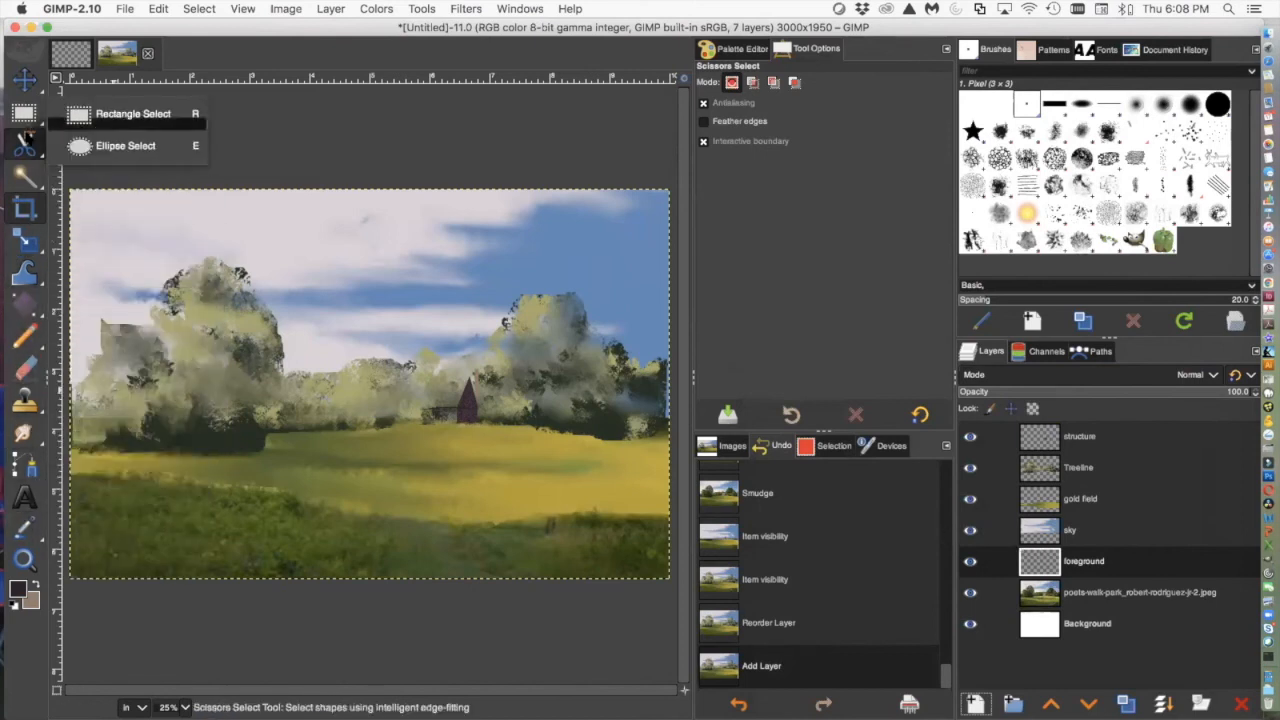
# Outline the dark grass area below the gold field down to the canvas corners with Scissors Select and convert it to a selection
pyautogui.moveTo(29, 152)
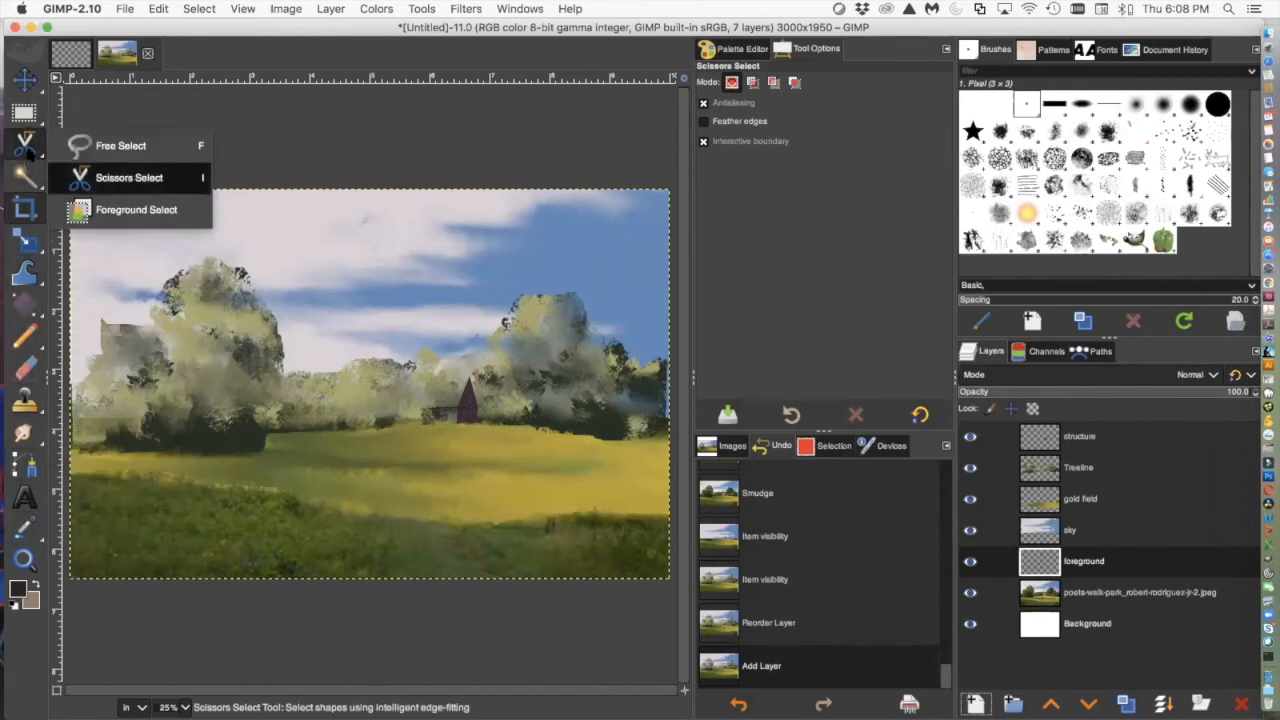
pyautogui.click(72, 475)
pyautogui.click(171, 480)
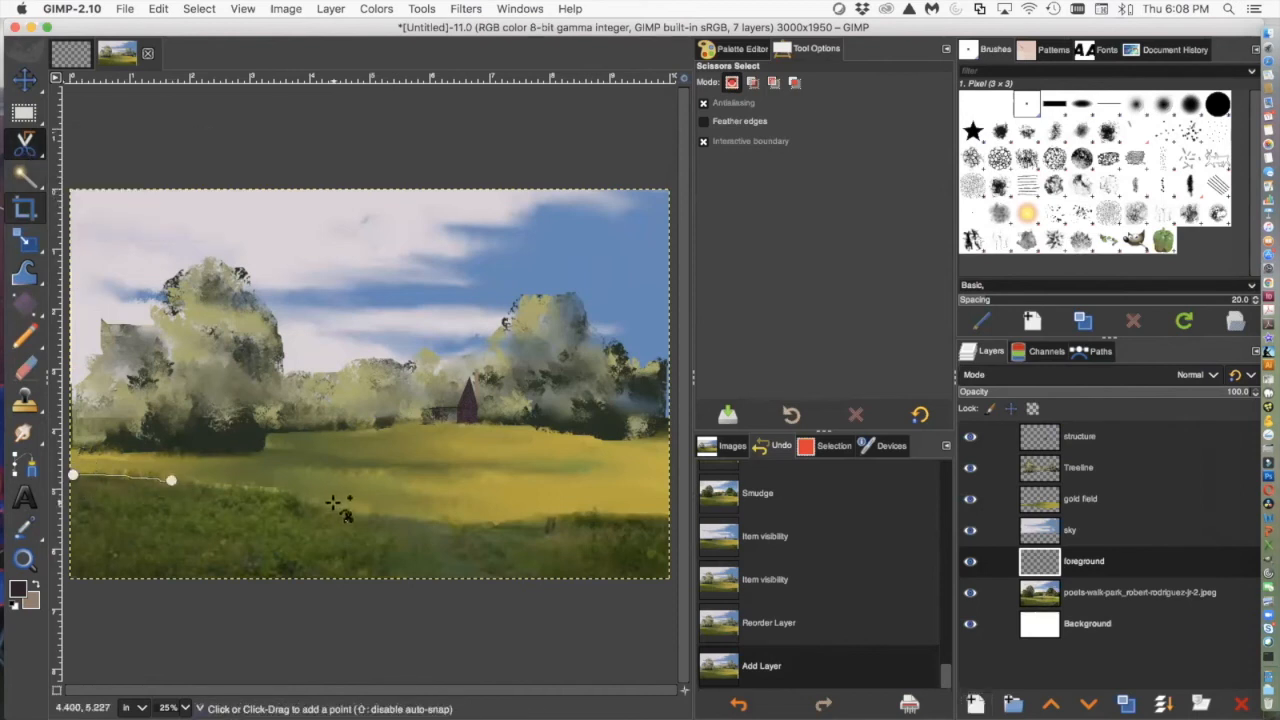
pyautogui.click(302, 498)
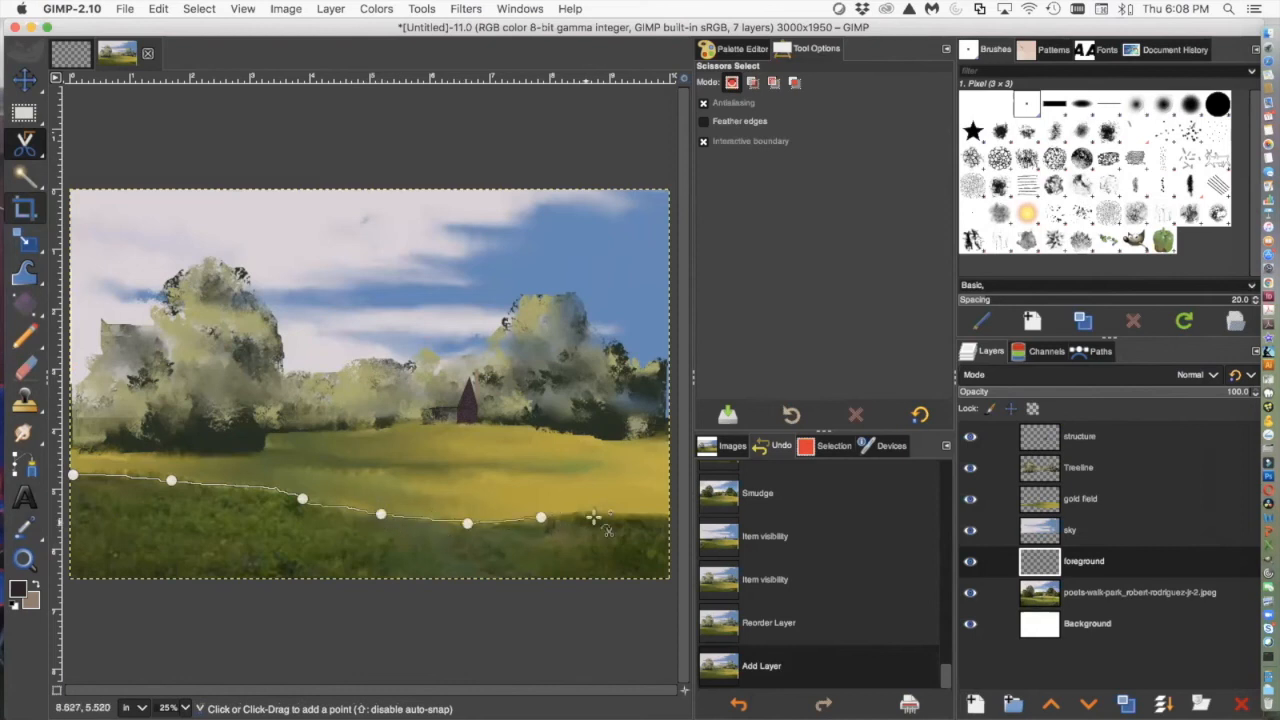
pyautogui.click(668, 514)
pyautogui.click(676, 584)
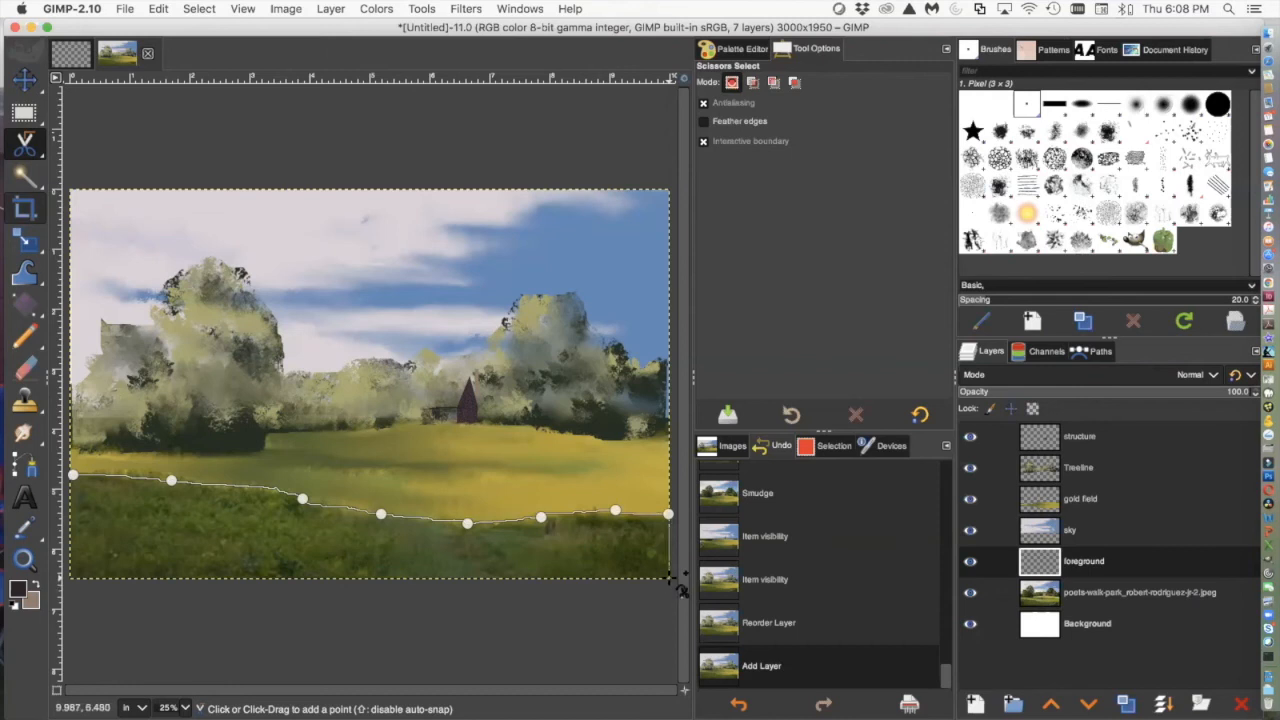
pyautogui.click(80, 586)
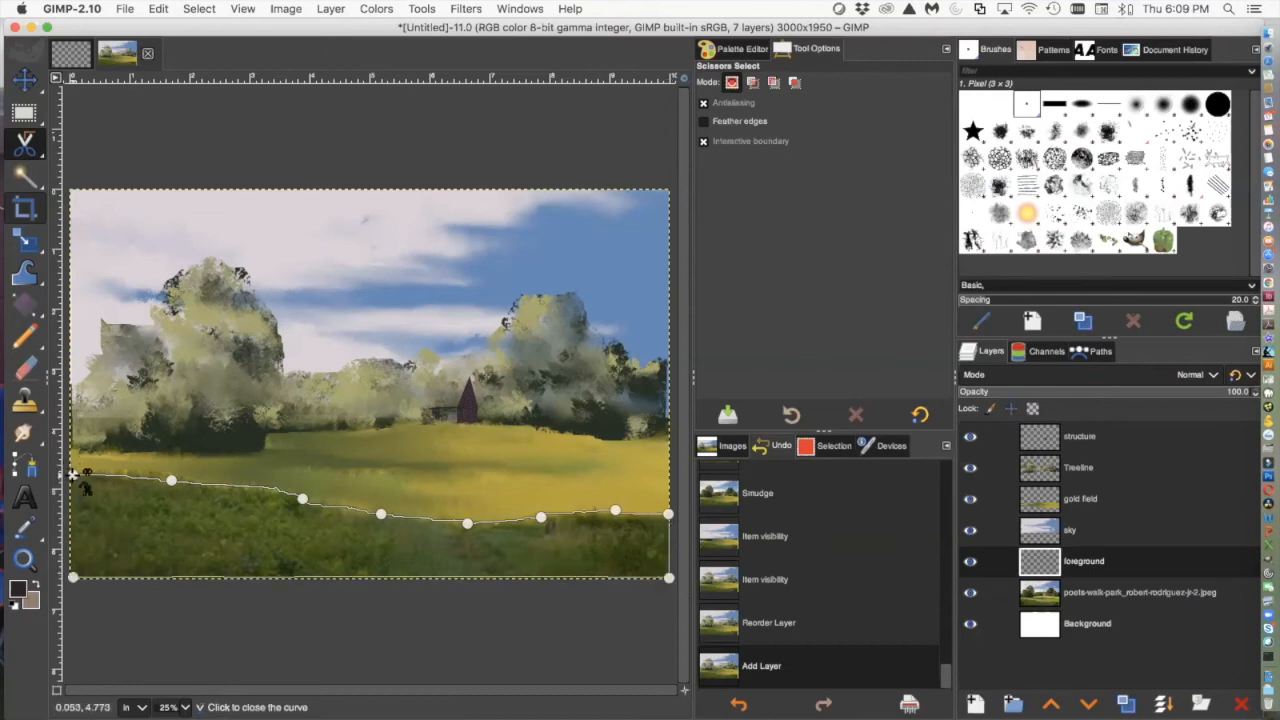
pyautogui.click(73, 474)
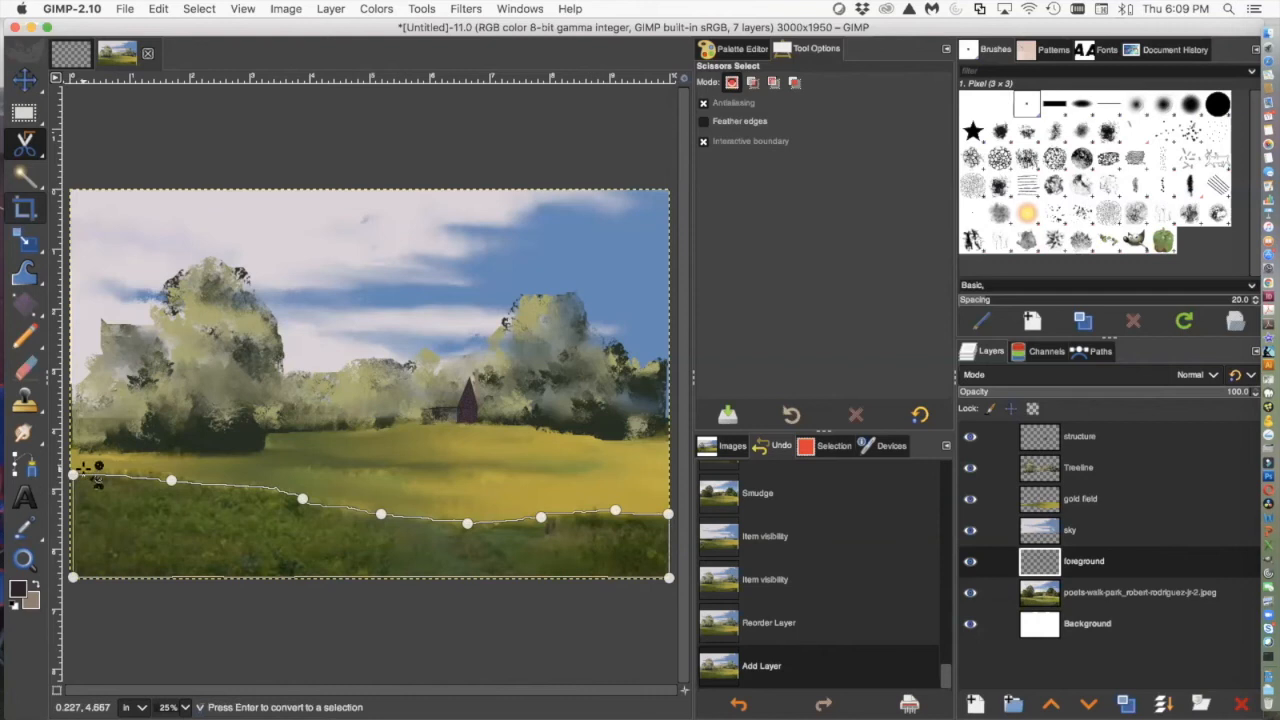
pyautogui.press('Return')
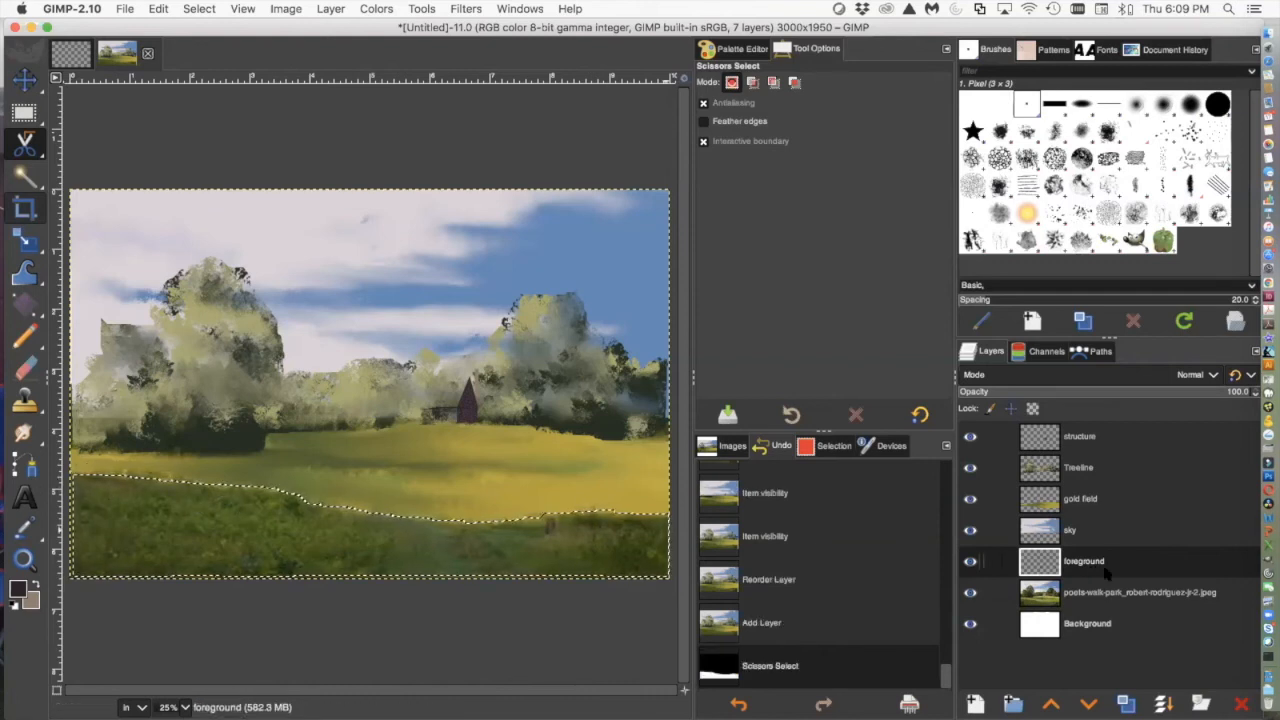
# Sample olive greens as the foreground and background colours and lay a bi-linear FG to BG gradient across the selected grass area
pyautogui.click(25, 527)
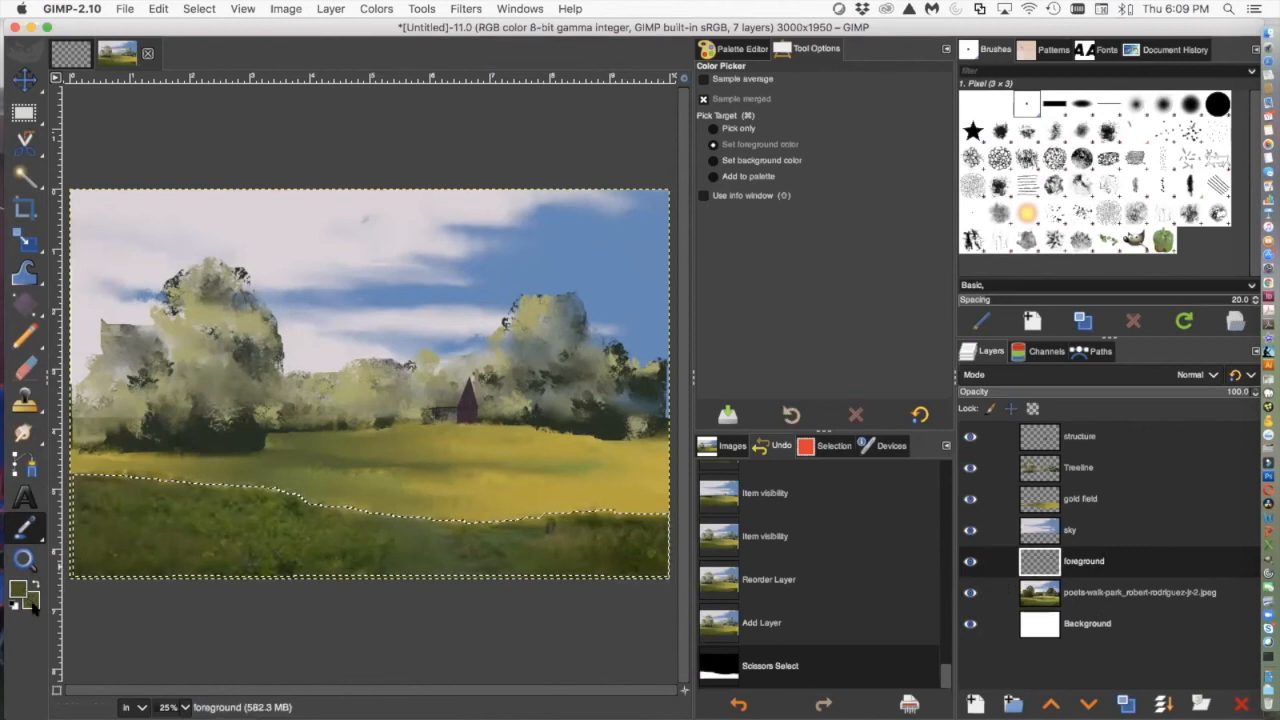
pyautogui.moveTo(25, 305)
pyautogui.click(110, 334)
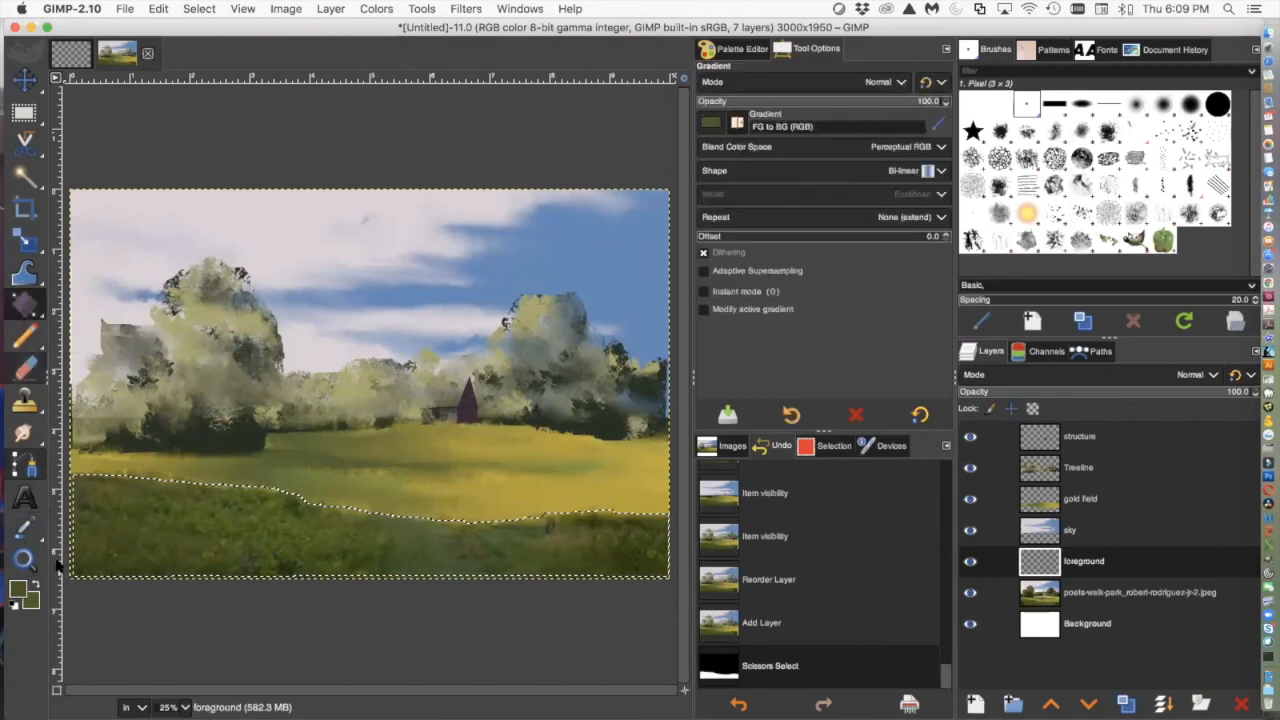
pyautogui.moveTo(75, 533); pyautogui.dragTo(112, 535)
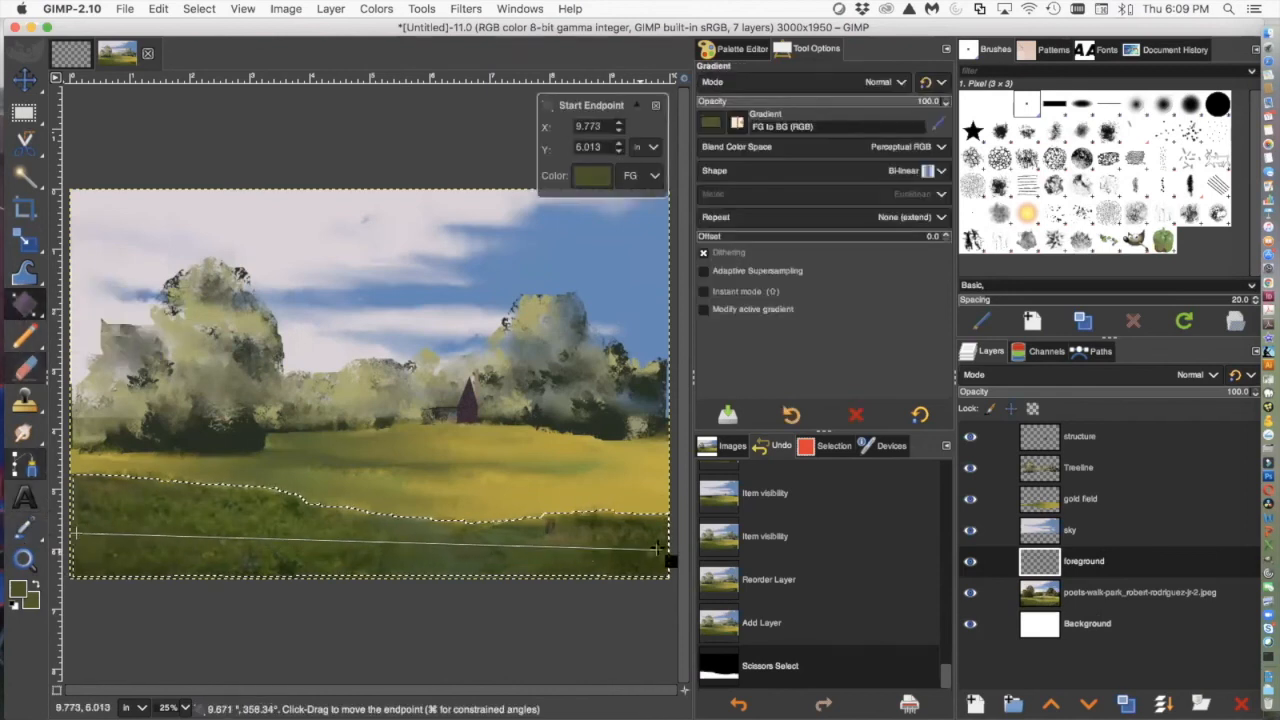
pyautogui.moveTo(657, 547); pyautogui.dragTo(659, 546)
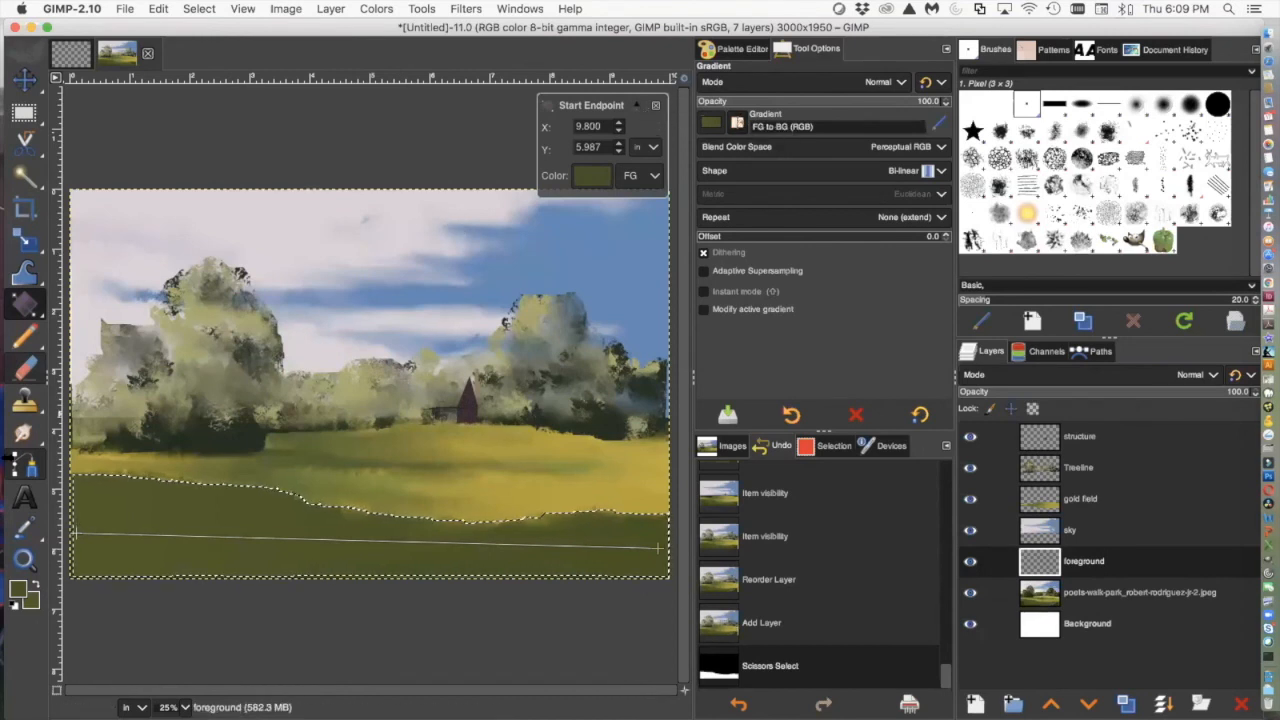
# Darken the gradient's foreground colour to the olive green 394617
pyautogui.click(17, 590)
pyautogui.moveTo(103, 162); pyautogui.dragTo(110, 167)
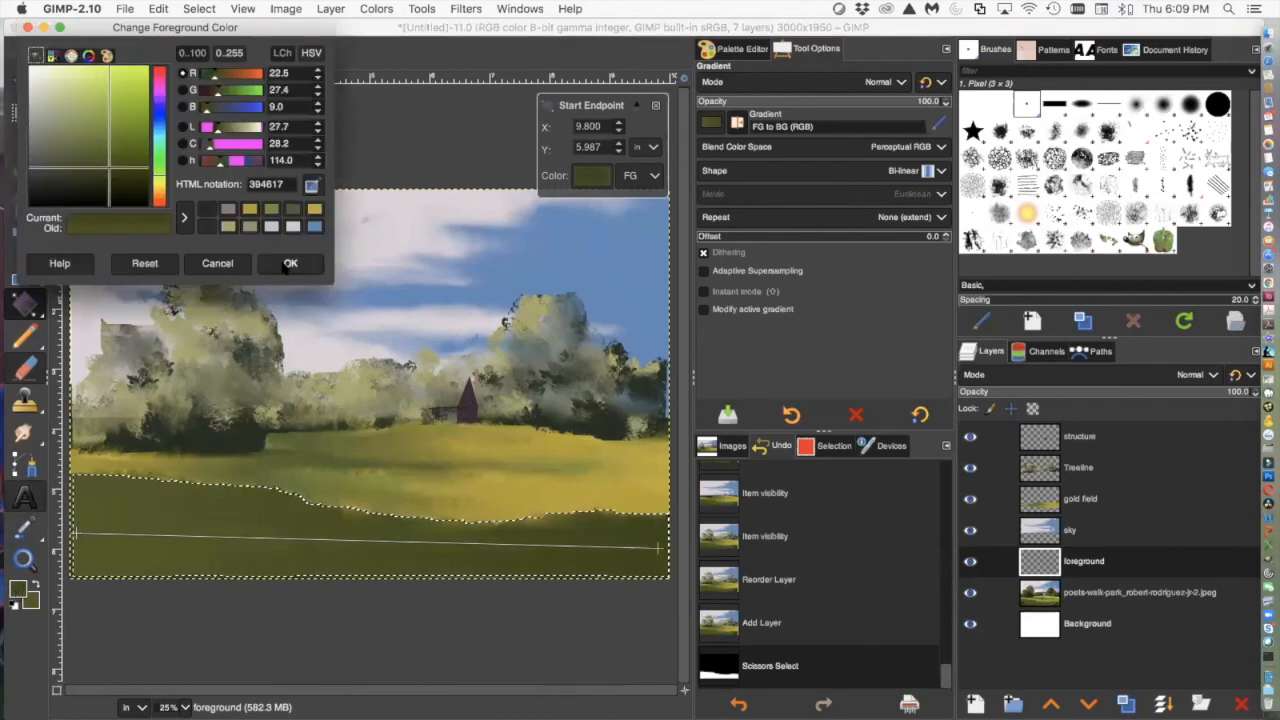
pyautogui.click(288, 265)
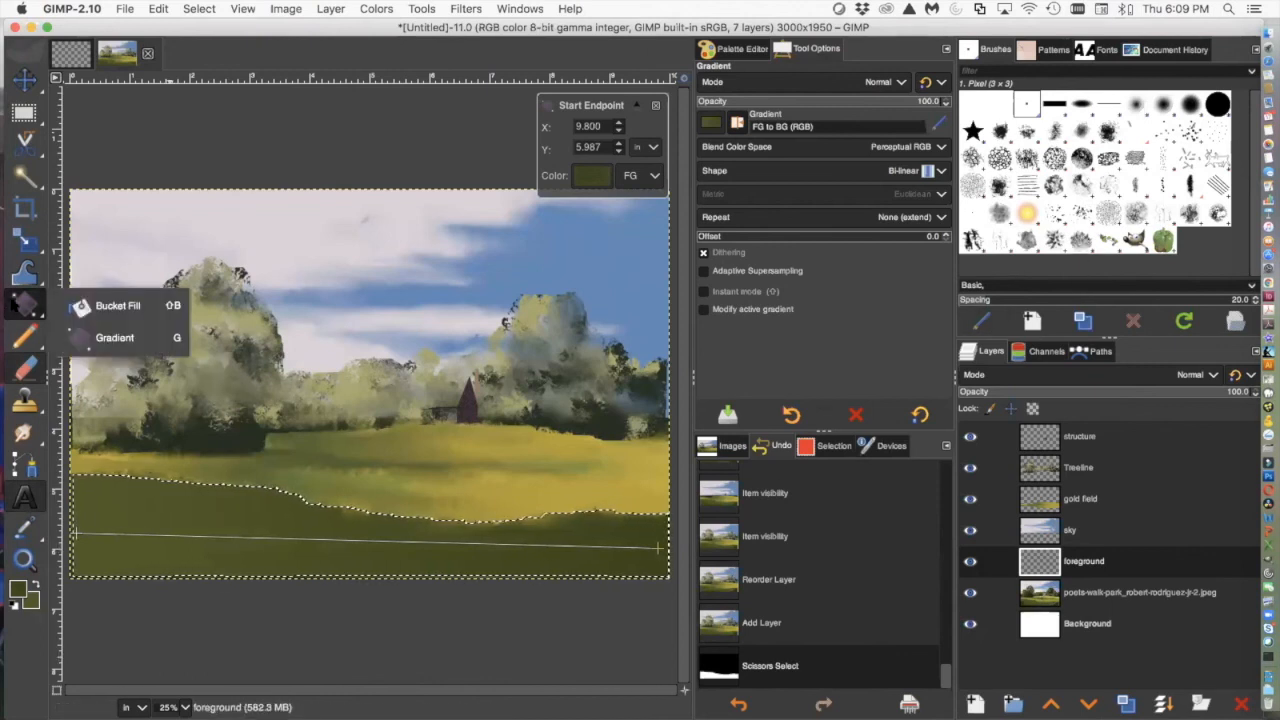
# Ready the Paintbrush with the Vegetation 01 brush and lower the foreground layer's opacity so the photo shows through
pyautogui.moveTo(23, 331)
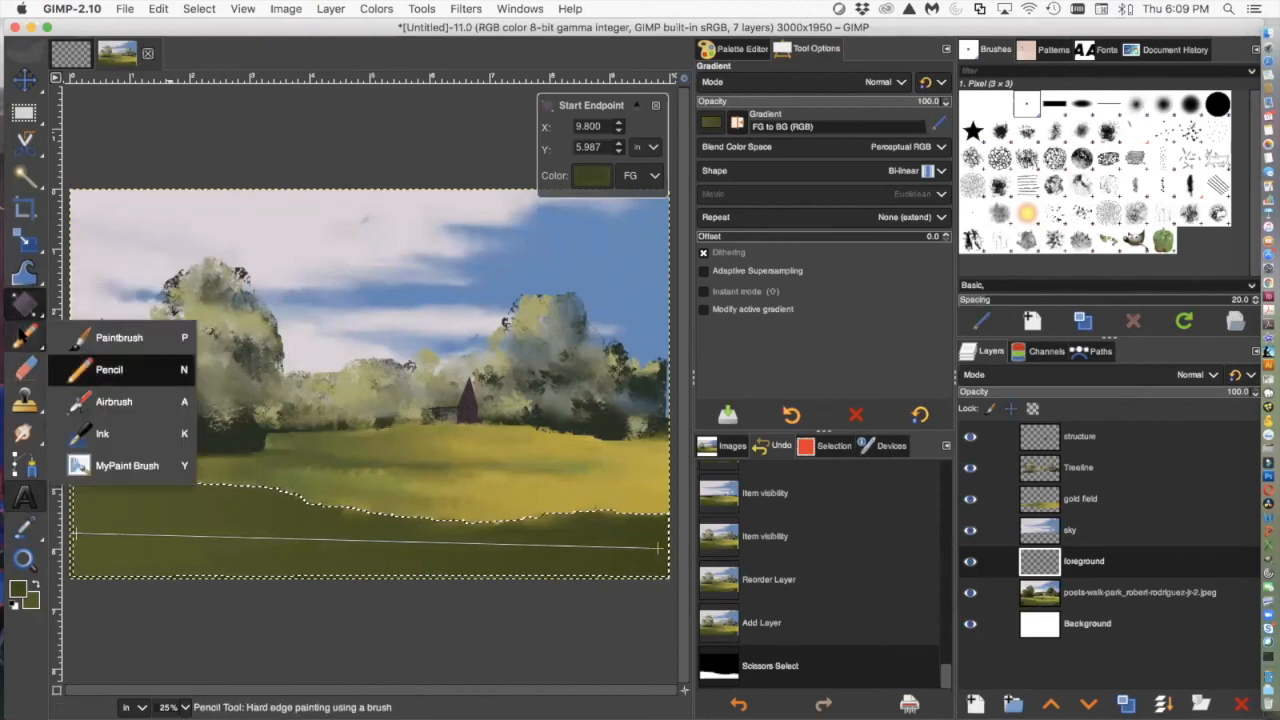
pyautogui.click(104, 340)
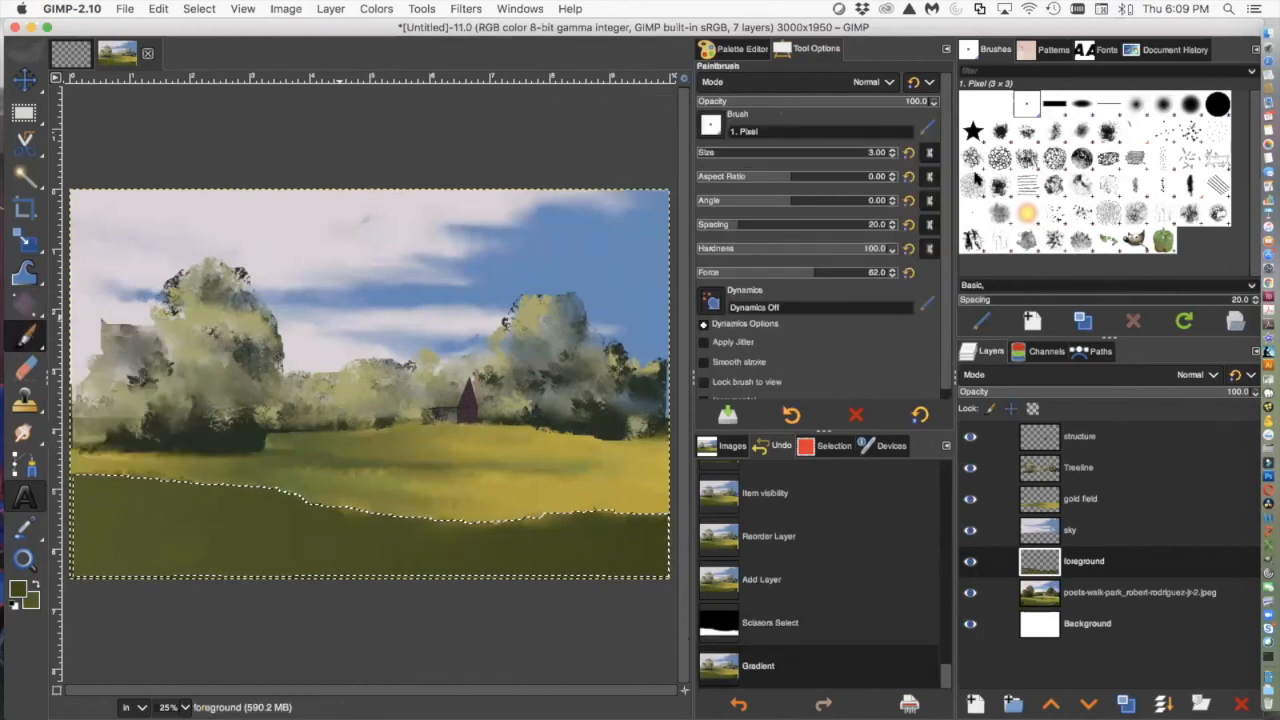
pyautogui.click(1028, 240)
pyautogui.click(1049, 238)
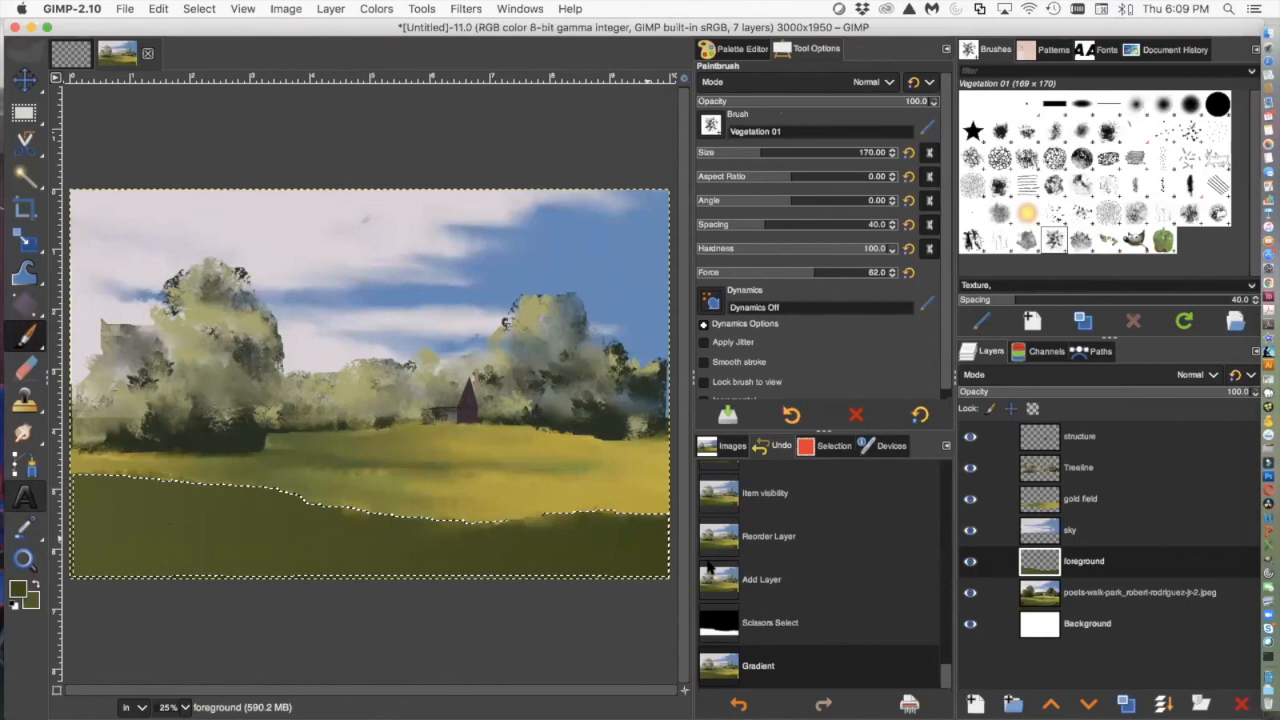
pyautogui.moveTo(1241, 393); pyautogui.dragTo(1080, 392)
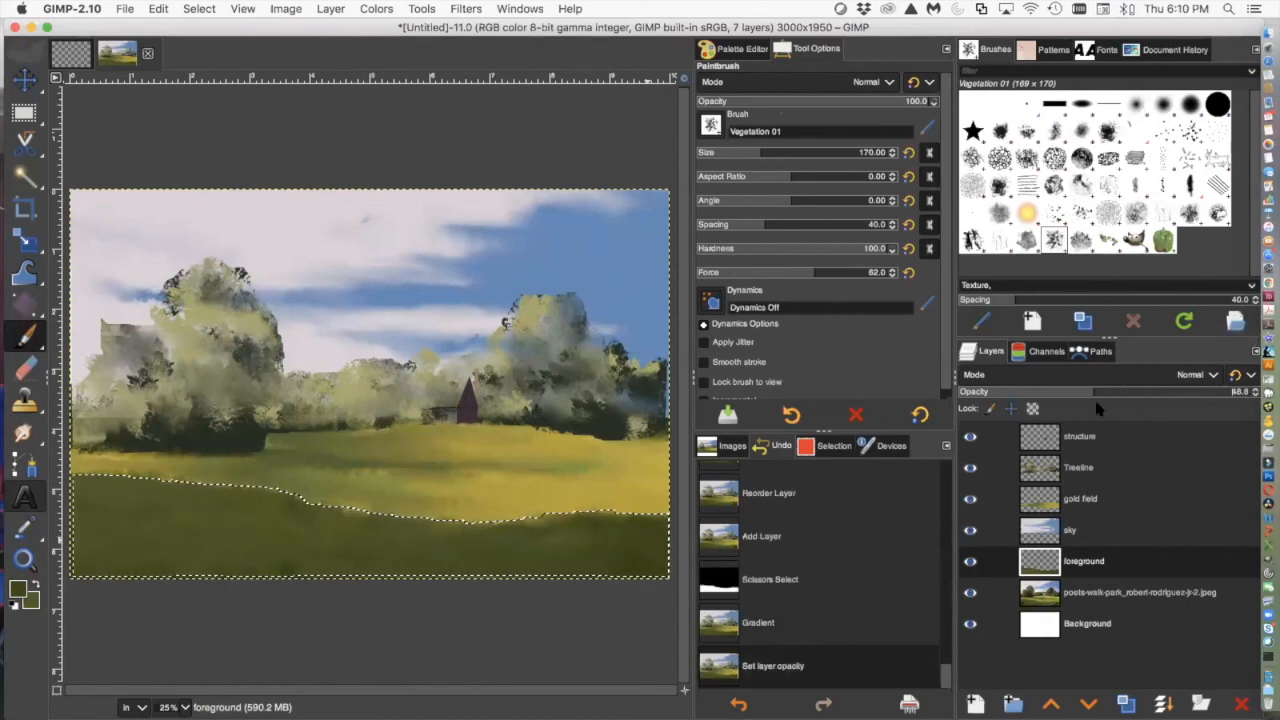
# Dab darker leaf texture across the selected grass area on the foreground layer with the Vegetation 01 brush at size 170
pyautogui.click(660, 566)
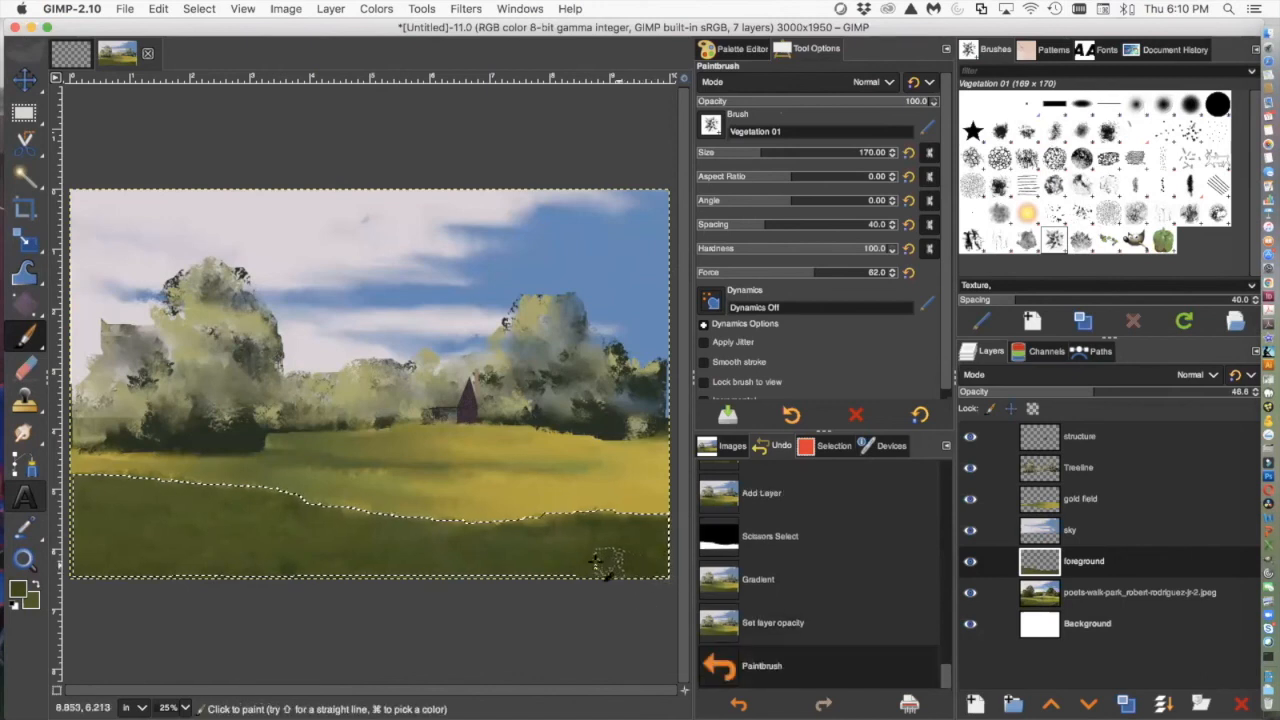
pyautogui.click(635, 542)
pyautogui.click(632, 538)
pyautogui.click(610, 532)
pyautogui.click(563, 531)
pyautogui.click(560, 530)
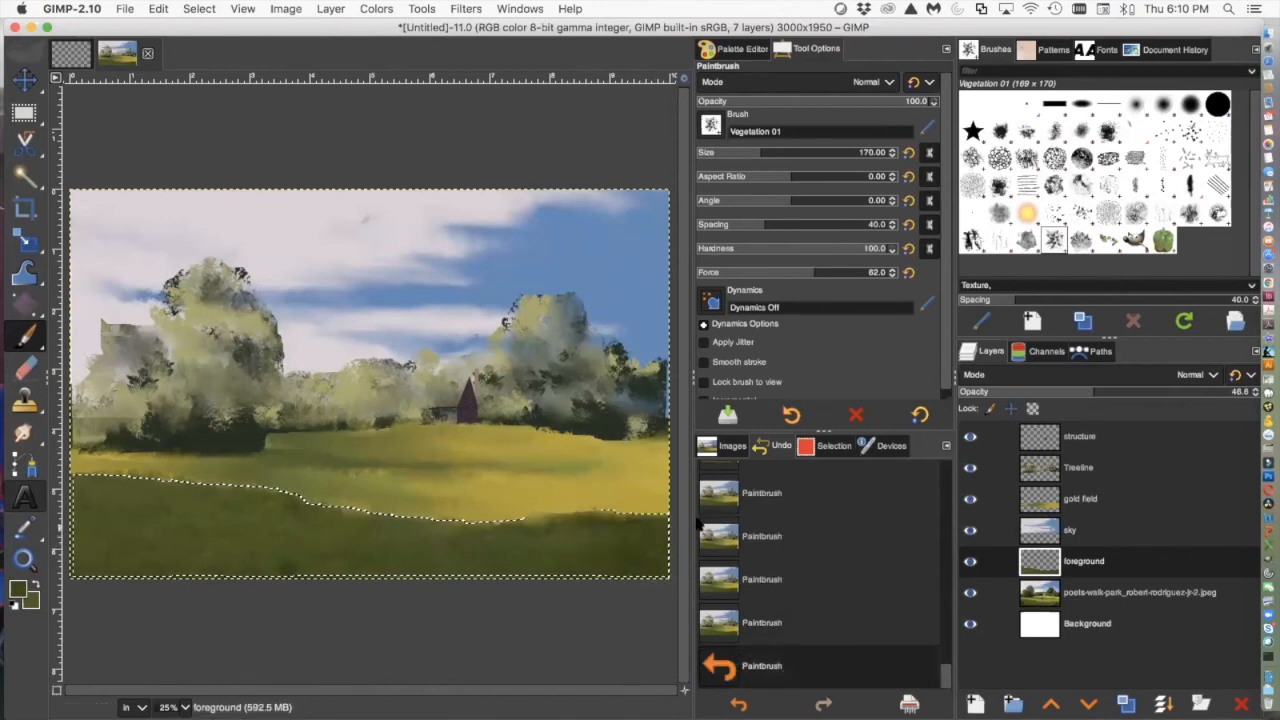
pyautogui.click(705, 528)
pyautogui.click(299, 576)
pyautogui.click(212, 554)
pyautogui.click(284, 497)
pyautogui.click(297, 501)
pyautogui.click(308, 508)
pyautogui.click(326, 514)
pyautogui.click(300, 522)
pyautogui.click(240, 514)
pyautogui.click(202, 510)
pyautogui.click(196, 510)
pyautogui.click(178, 509)
pyautogui.click(343, 552)
pyautogui.click(345, 554)
pyautogui.click(408, 559)
pyautogui.click(432, 564)
pyautogui.click(477, 562)
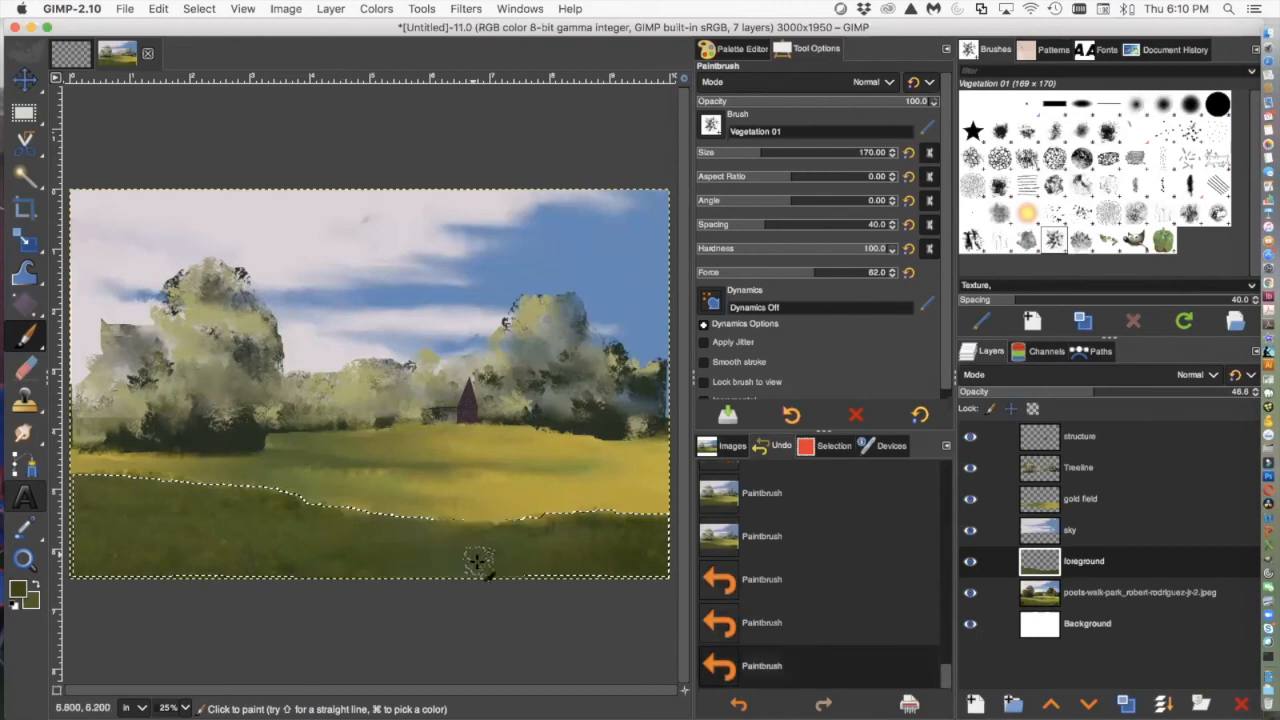
pyautogui.click(477, 562)
pyautogui.click(90, 486)
pyautogui.click(105, 477)
pyautogui.click(83, 486)
pyautogui.click(79, 486)
pyautogui.click(76, 486)
pyautogui.click(82, 486)
pyautogui.click(168, 482)
pyautogui.click(145, 578)
pyautogui.click(176, 565)
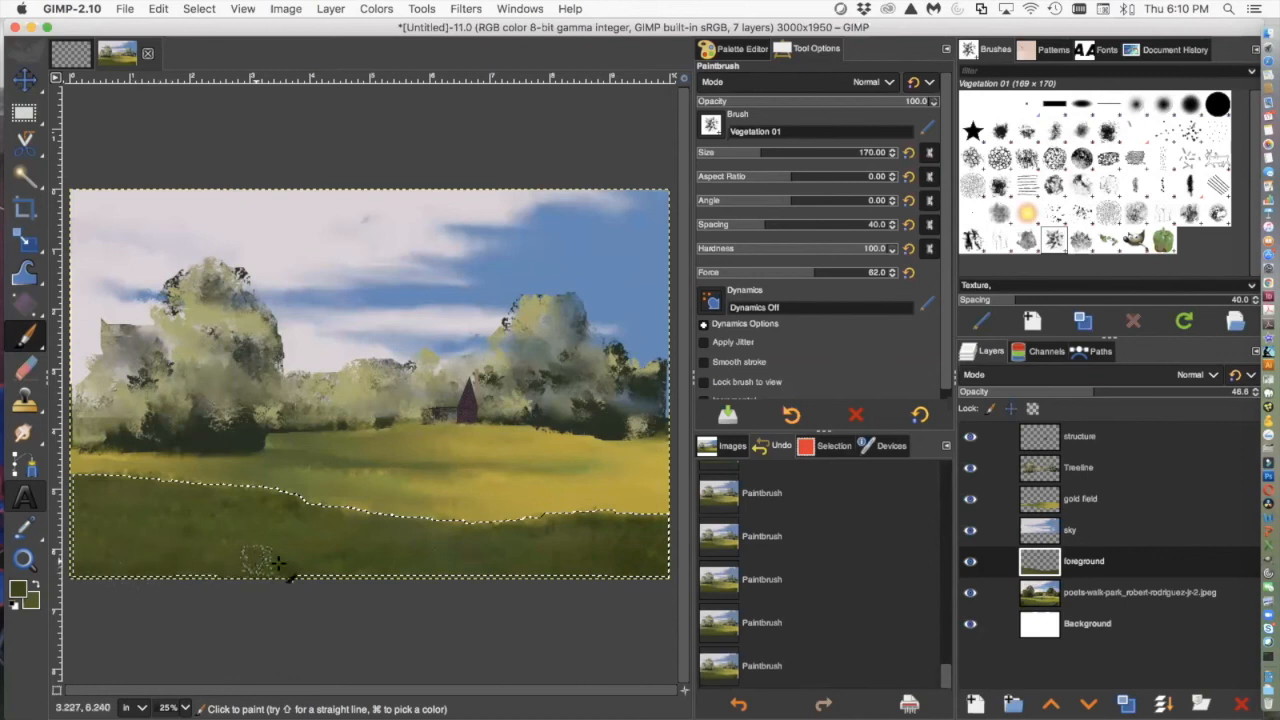
pyautogui.click(278, 565)
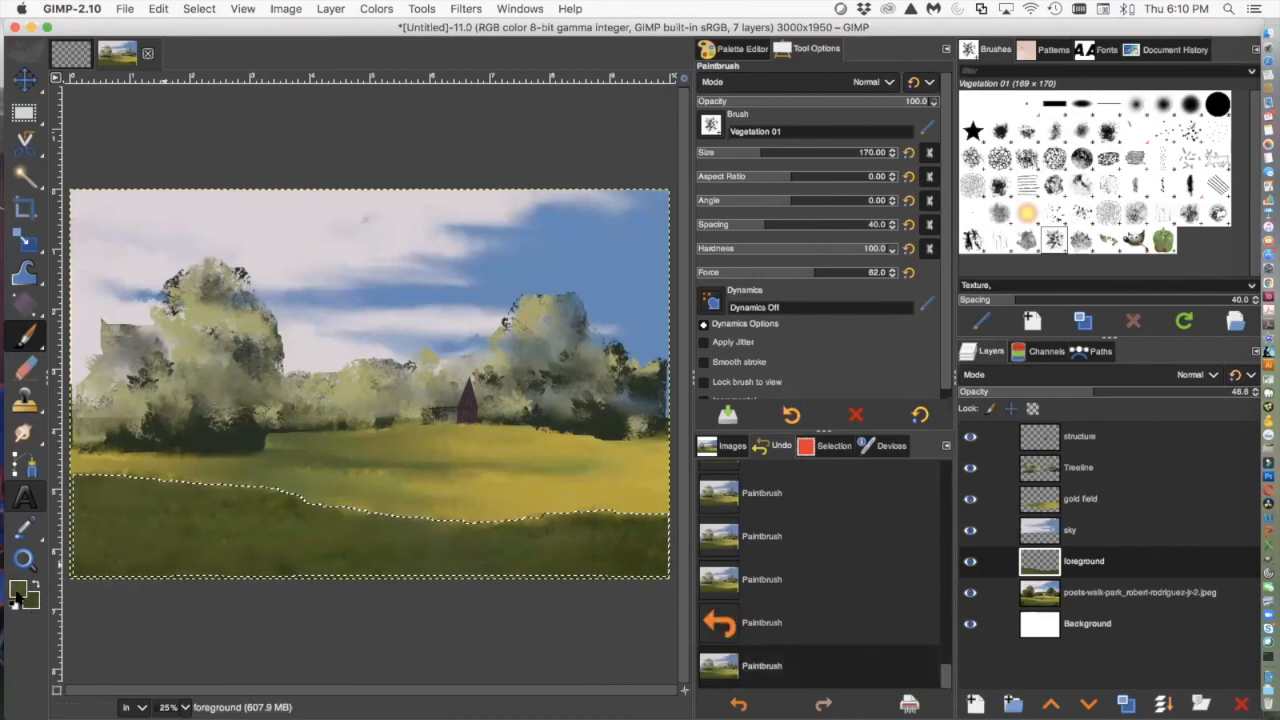
# Lighten the foreground colour to olive green 616d2b and dab Vegetation 01 highlights across the whole selected grass area
pyautogui.click(18, 590)
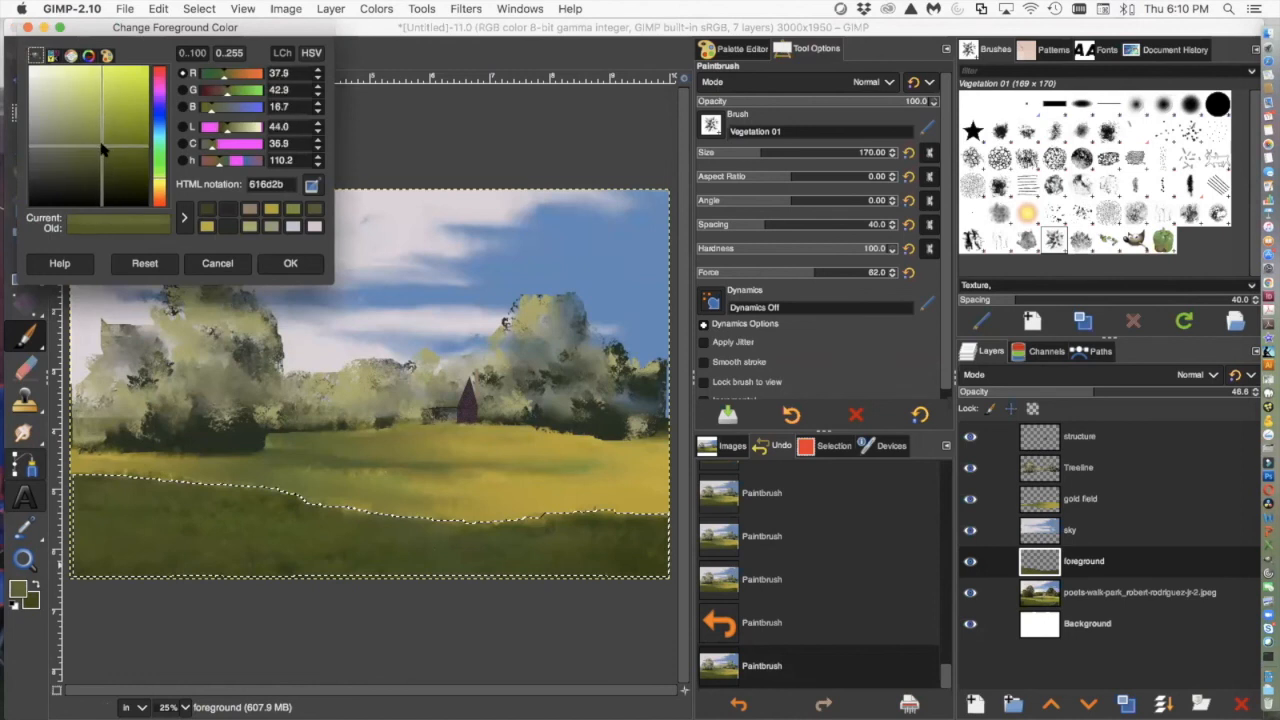
pyautogui.click(290, 263)
pyautogui.click(158, 531)
pyautogui.click(140, 532)
pyautogui.click(111, 537)
pyautogui.click(175, 545)
pyautogui.click(248, 552)
pyautogui.click(210, 551)
pyautogui.click(208, 545)
pyautogui.click(232, 535)
pyautogui.click(262, 534)
pyautogui.click(296, 536)
pyautogui.click(327, 538)
pyautogui.click(350, 538)
pyautogui.click(354, 533)
pyautogui.click(341, 520)
pyautogui.click(400, 524)
pyautogui.click(490, 530)
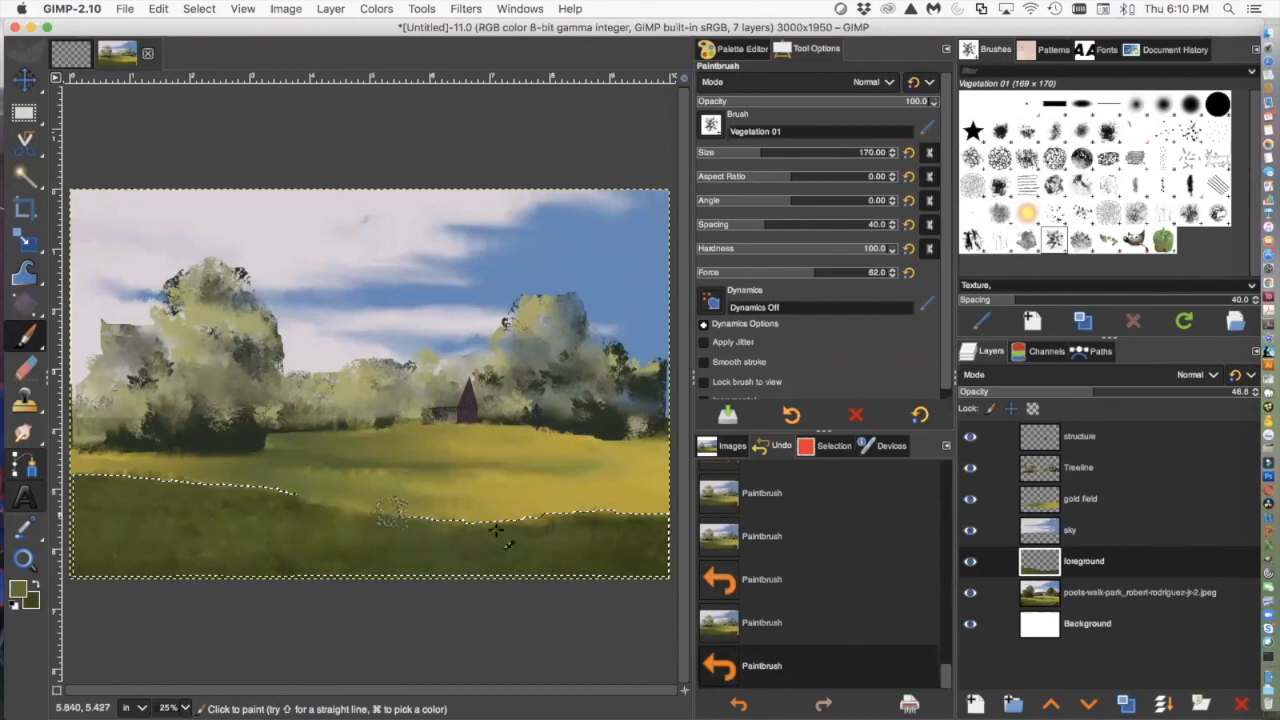
pyautogui.click(566, 537)
pyautogui.click(592, 531)
pyautogui.click(604, 531)
pyautogui.click(624, 535)
pyautogui.click(643, 538)
pyautogui.click(652, 545)
pyautogui.click(545, 545)
pyautogui.click(539, 538)
pyautogui.click(482, 536)
pyautogui.click(443, 544)
pyautogui.click(427, 551)
pyautogui.click(364, 517)
pyautogui.click(336, 520)
pyautogui.click(260, 512)
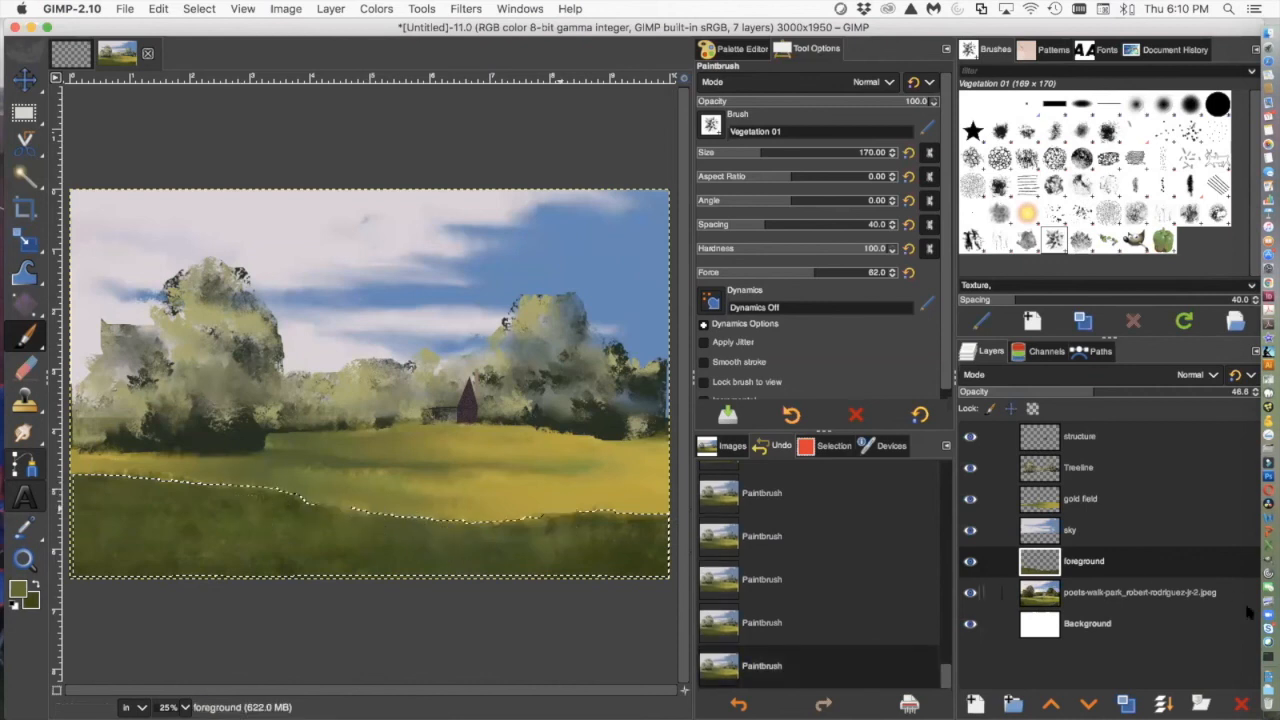
# Hide the reference photo layer and restore the foreground layer's opacity to 100
pyautogui.click(966, 591)
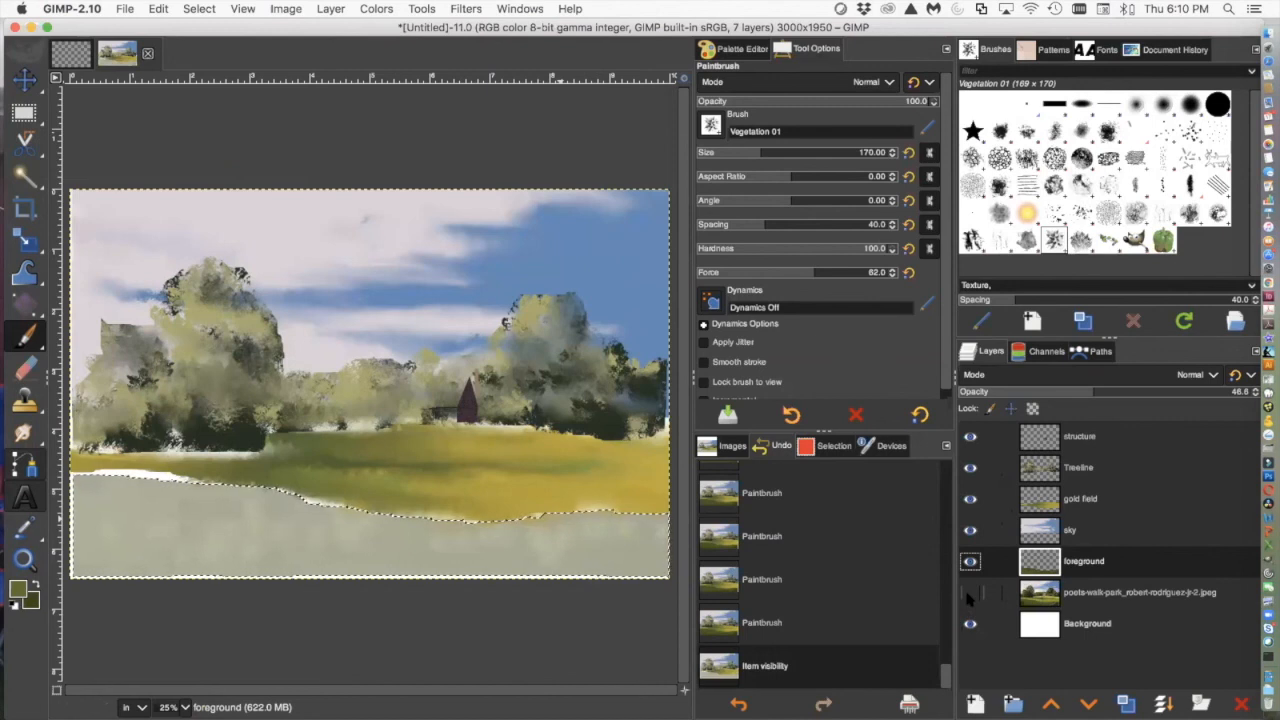
pyautogui.moveTo(1088, 388); pyautogui.dragTo(1262, 395)
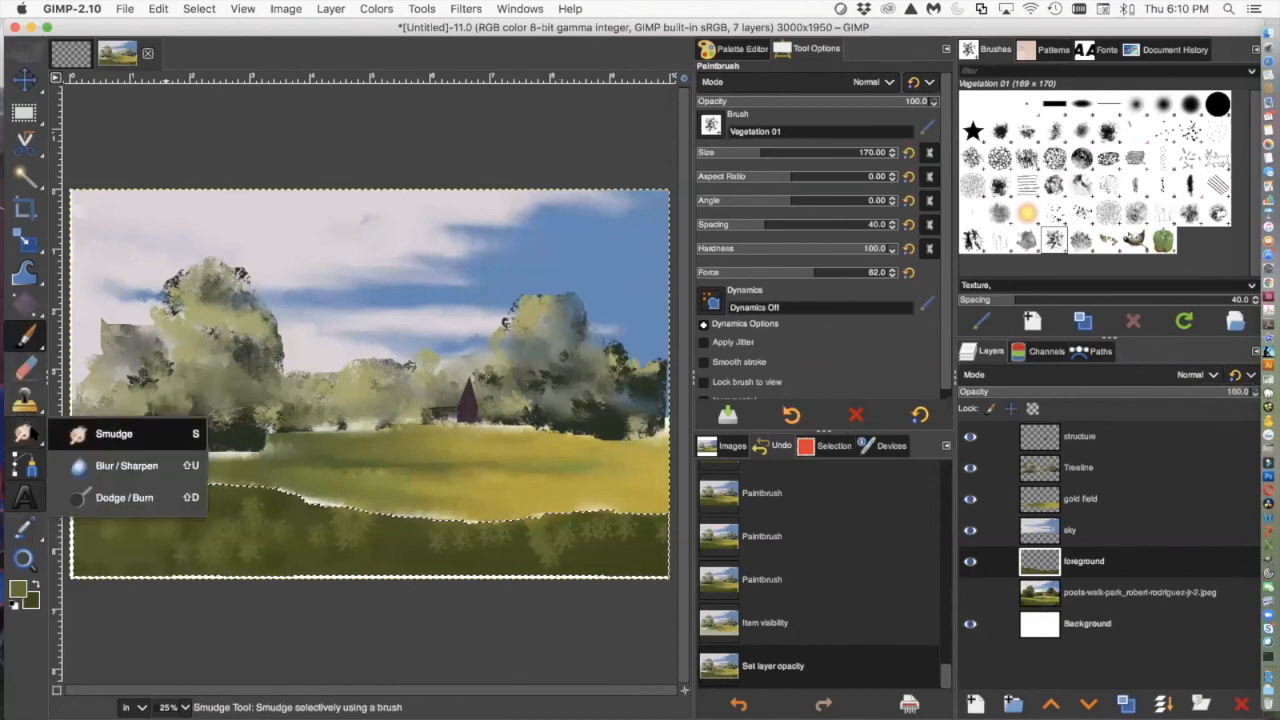
# Smudge the dabbed vegetation texture across the foreground grass to soften it
pyautogui.click(110, 429)
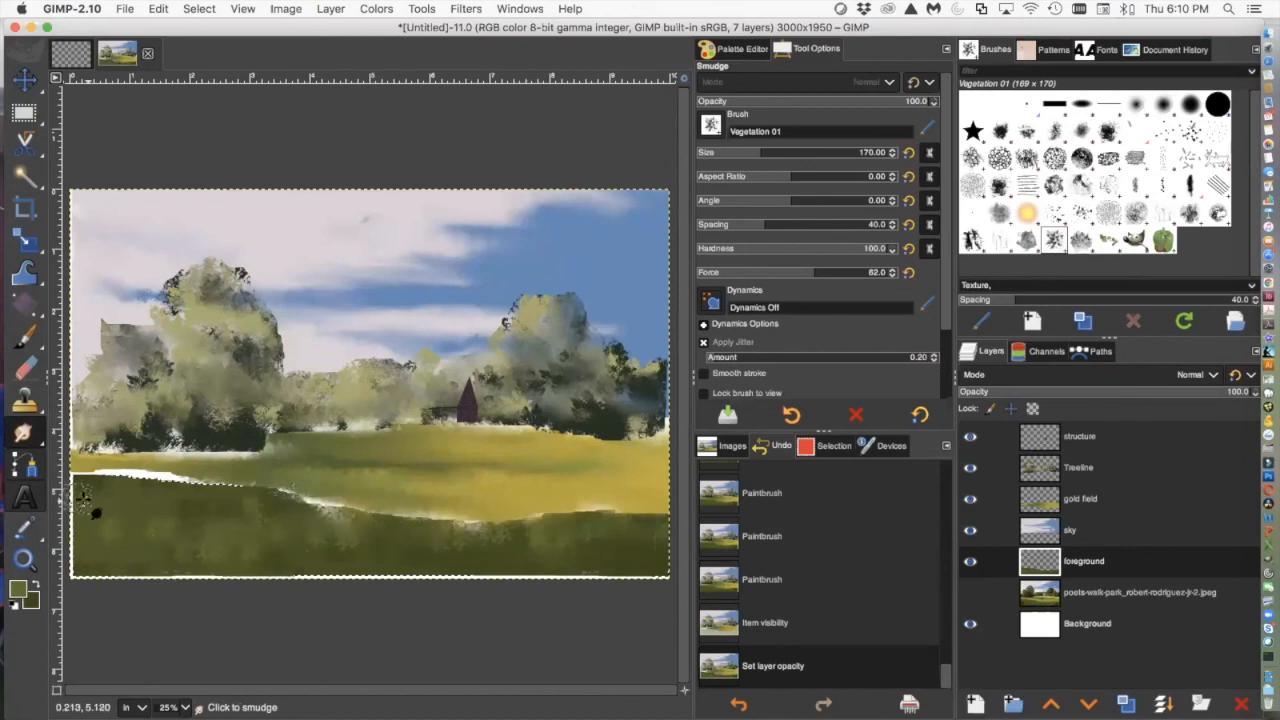
pyautogui.moveTo(325, 558)
pyautogui.mouseDown()
pyautogui.moveTo(30, 567)
pyautogui.moveTo(340, 528)
pyautogui.moveTo(576, 557)
pyautogui.mouseUp()
pyautogui.moveTo(370, 557)
pyautogui.mouseDown()
pyautogui.moveTo(310, 528)
pyautogui.moveTo(79, 485)
pyautogui.moveTo(289, 460)
pyautogui.mouseUp()
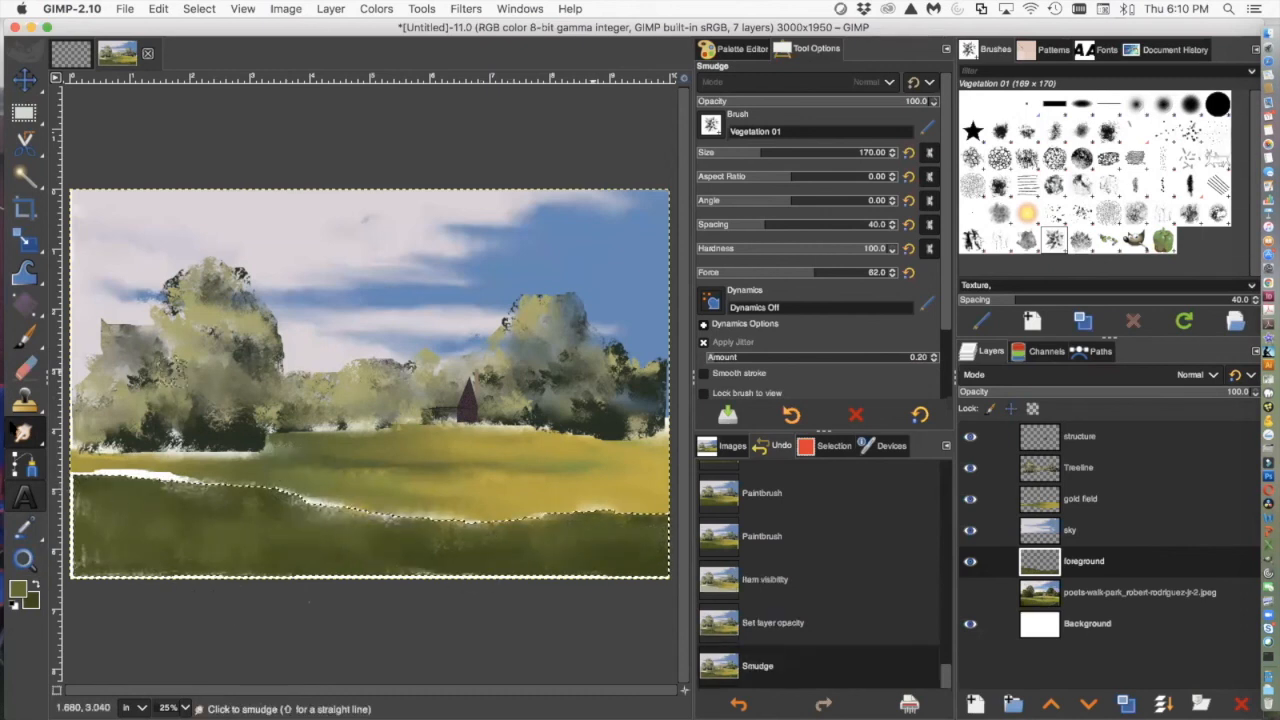
# Paint leafy clumps along the lower edge of the grass with the Vegetation 02 brush, enlarging it to size 485
pyautogui.click(24, 336)
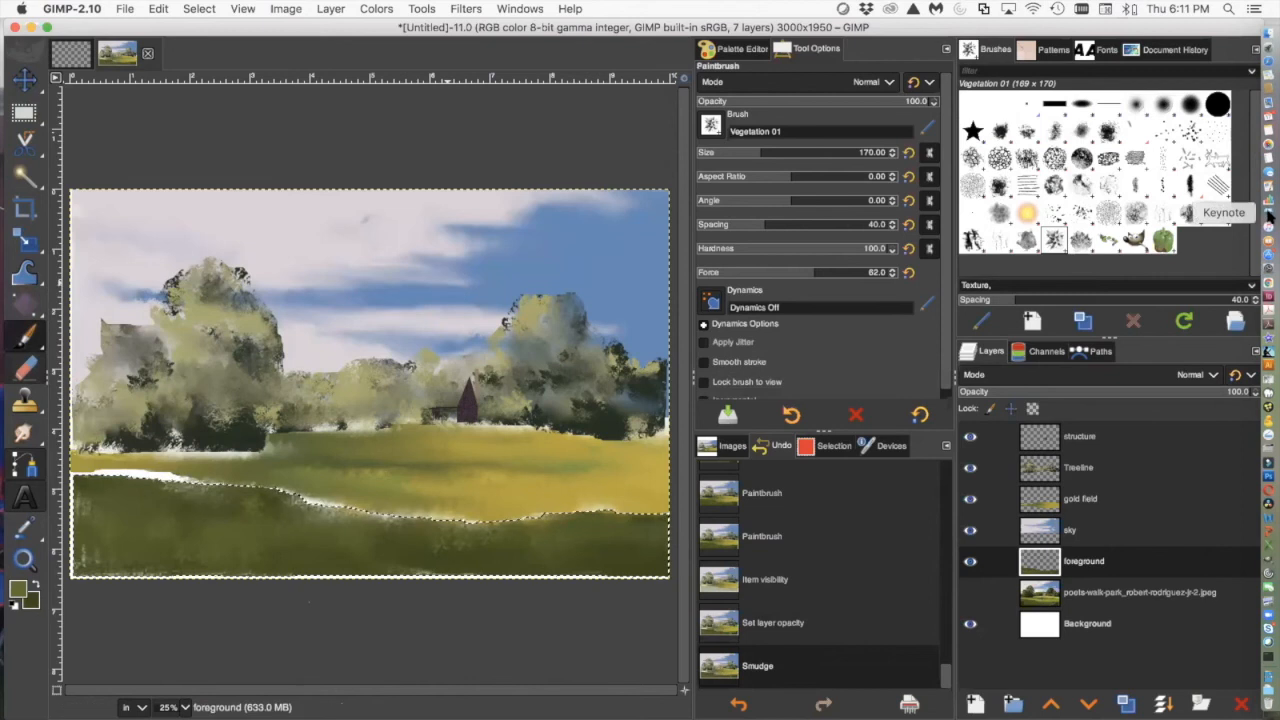
pyautogui.click(1078, 246)
pyautogui.moveTo(637, 548)
pyautogui.mouseDown()
pyautogui.moveTo(645, 560)
pyautogui.moveTo(632, 562)
pyautogui.mouseUp()
pyautogui.click(565, 563)
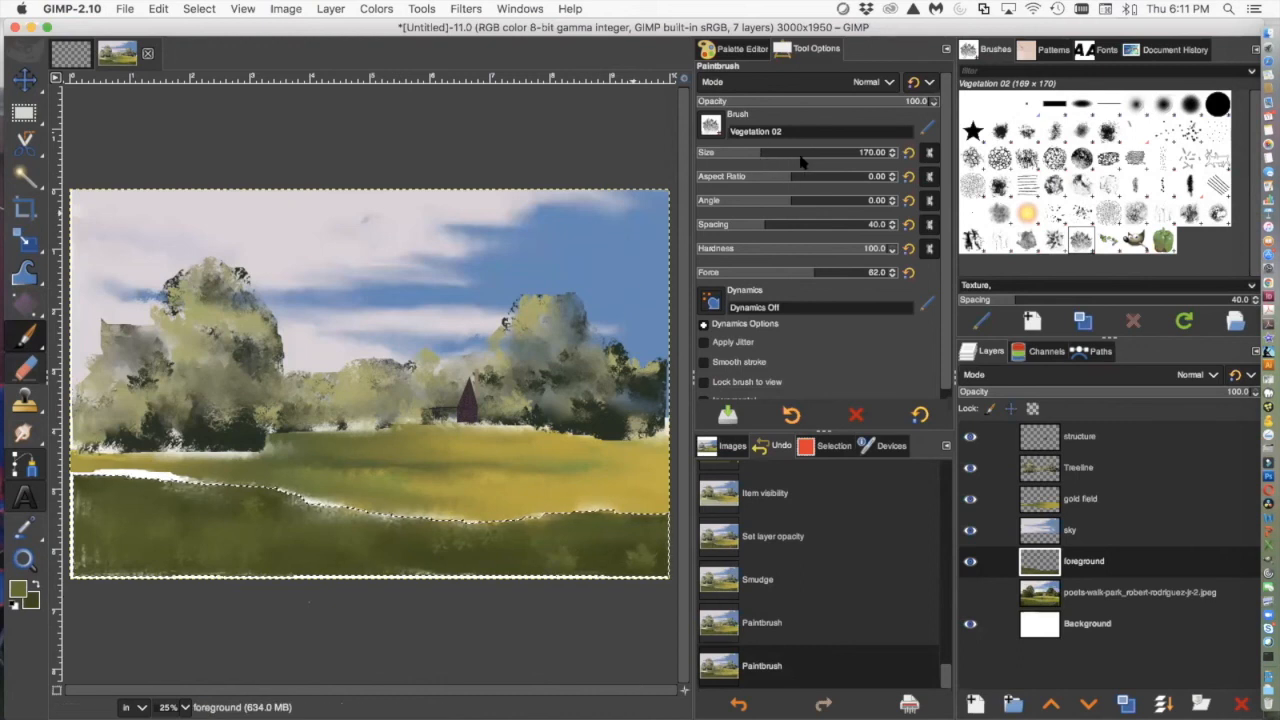
pyautogui.moveTo(764, 150); pyautogui.dragTo(818, 152)
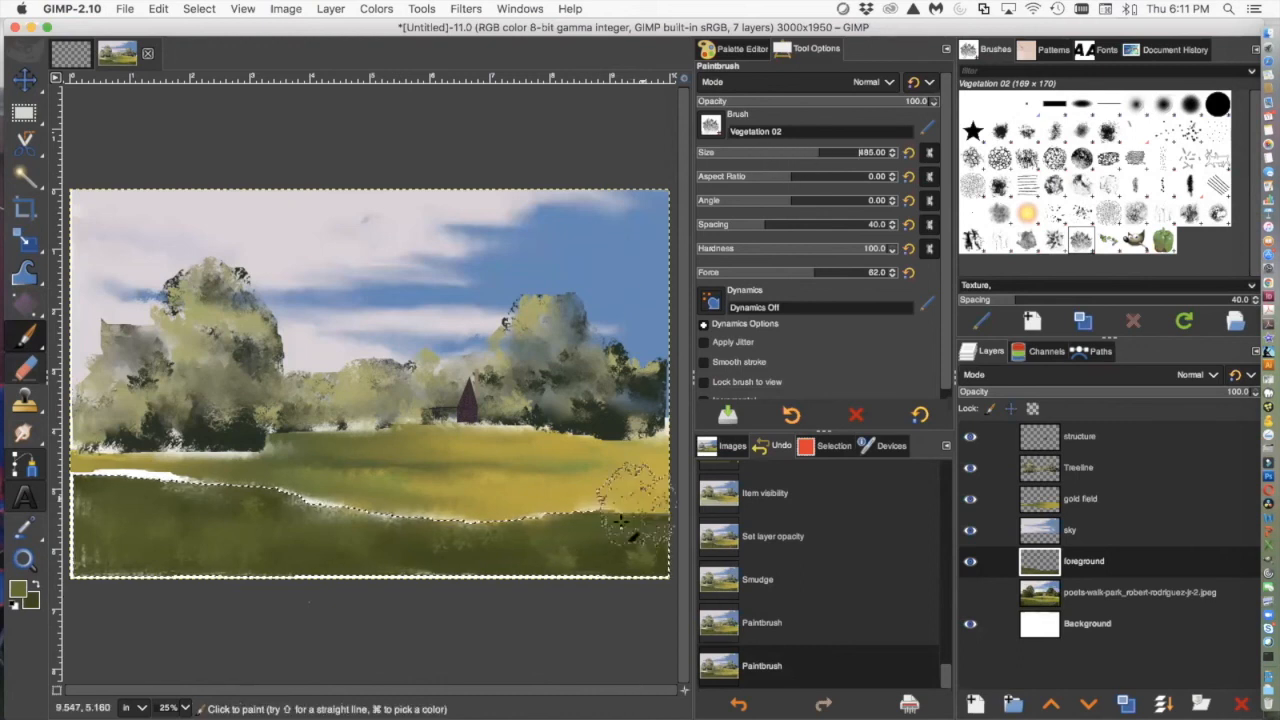
pyautogui.click(597, 570)
pyautogui.click(360, 585)
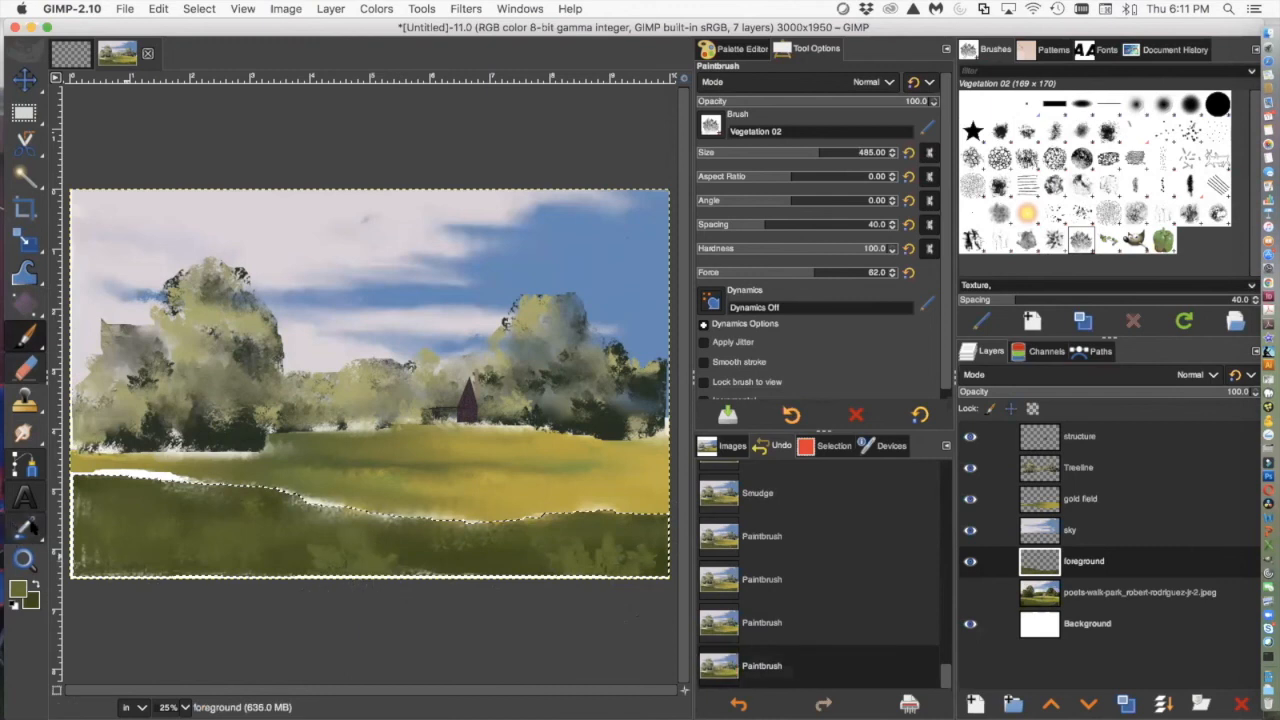
pyautogui.click(112, 572)
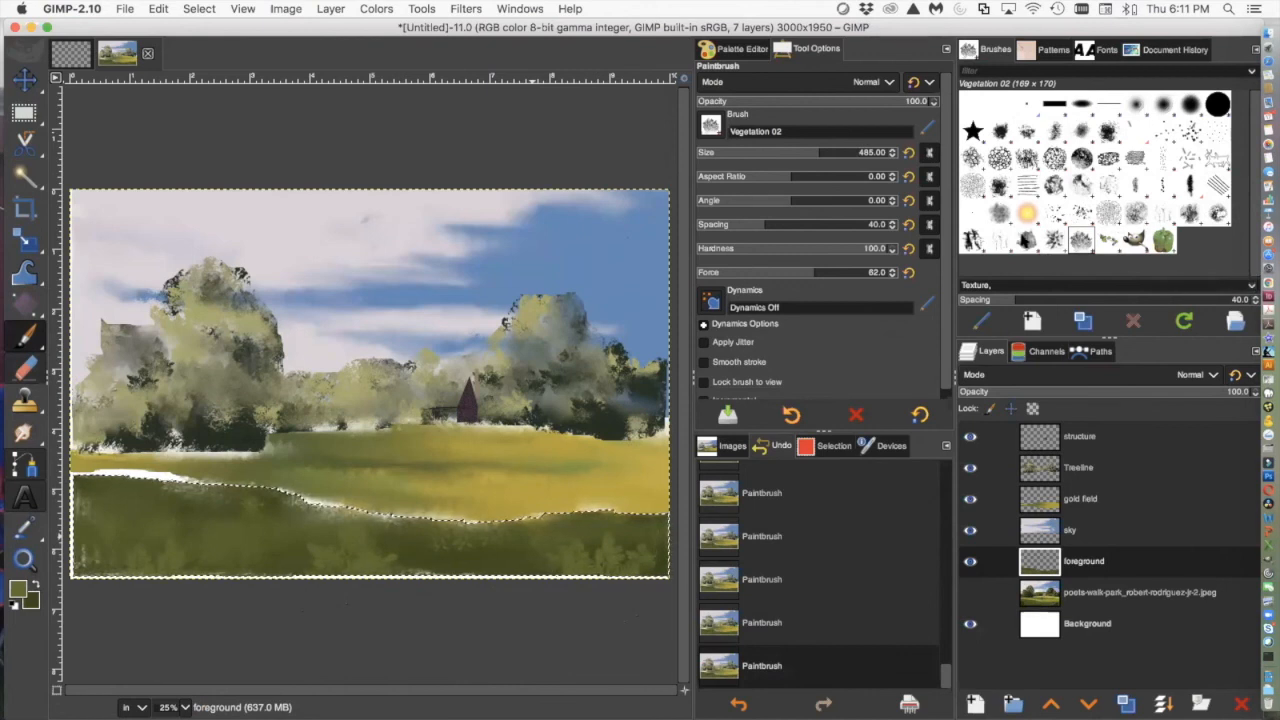
# Add a few Vine brush strokes to the grass and paint over them with the Texture Hose 03 brush at size 300
pyautogui.click(1106, 239)
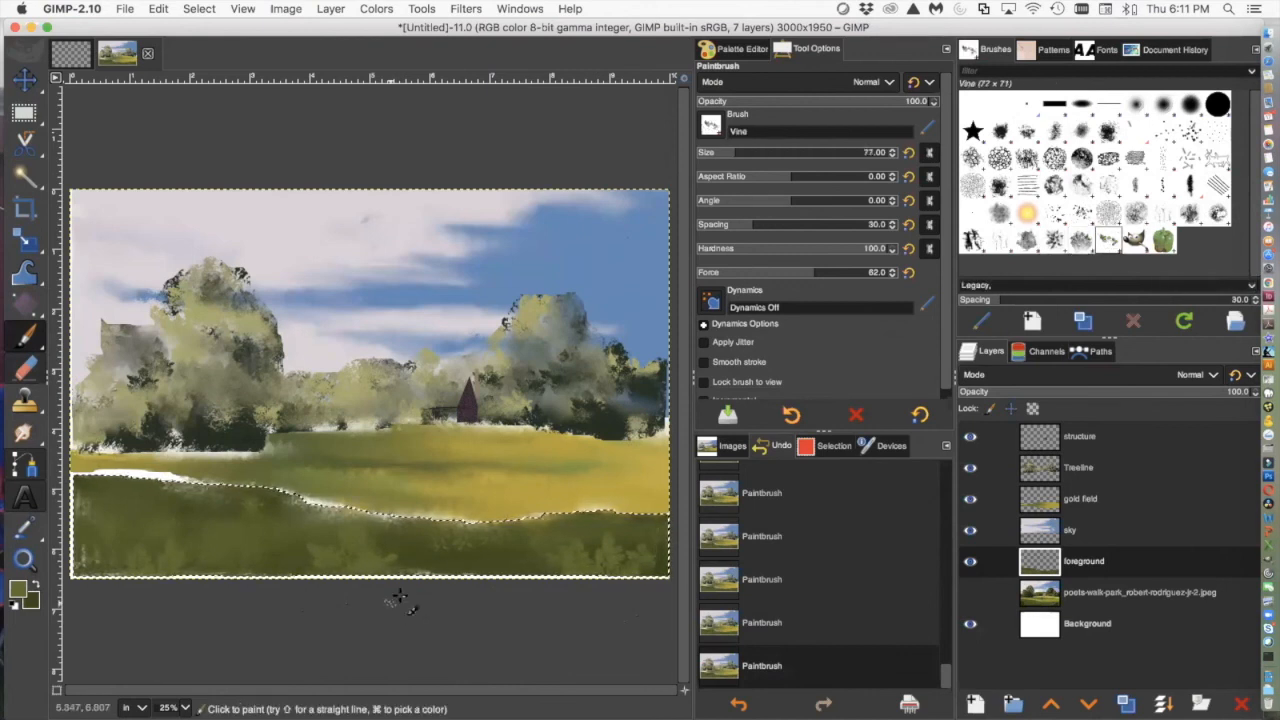
pyautogui.moveTo(510, 565); pyautogui.dragTo(606, 588)
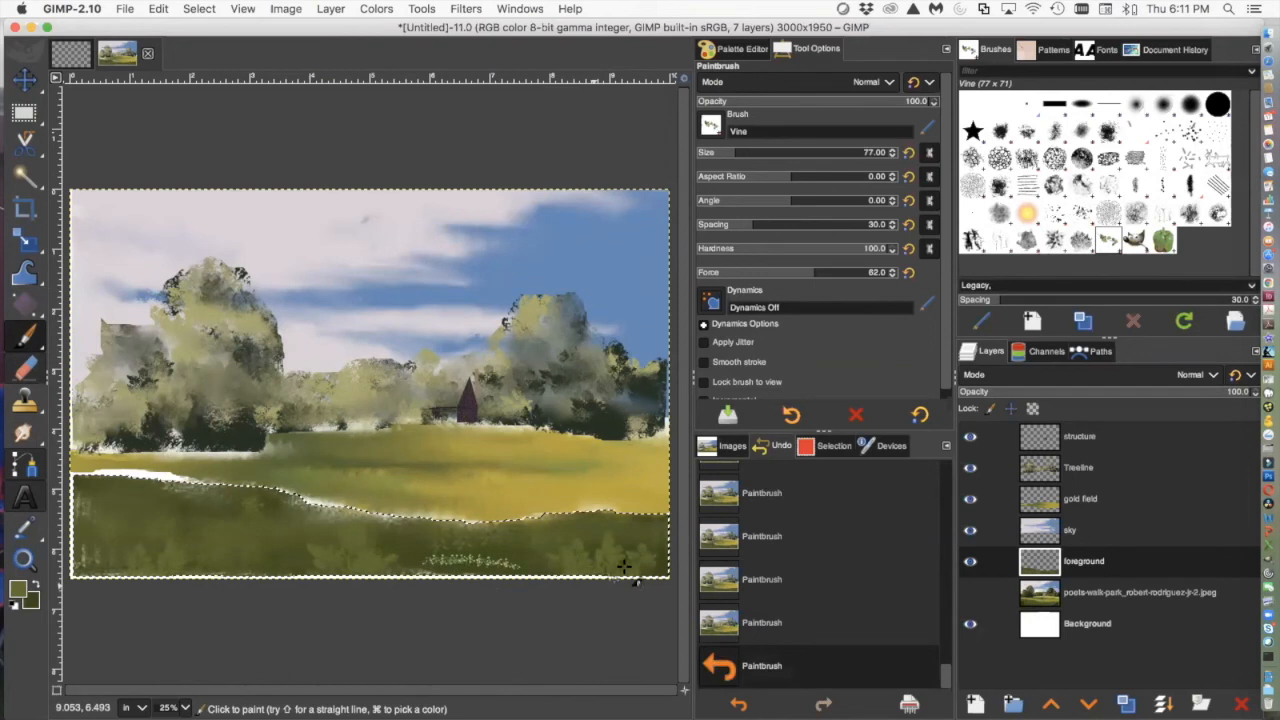
pyautogui.moveTo(112, 535); pyautogui.dragTo(162, 533)
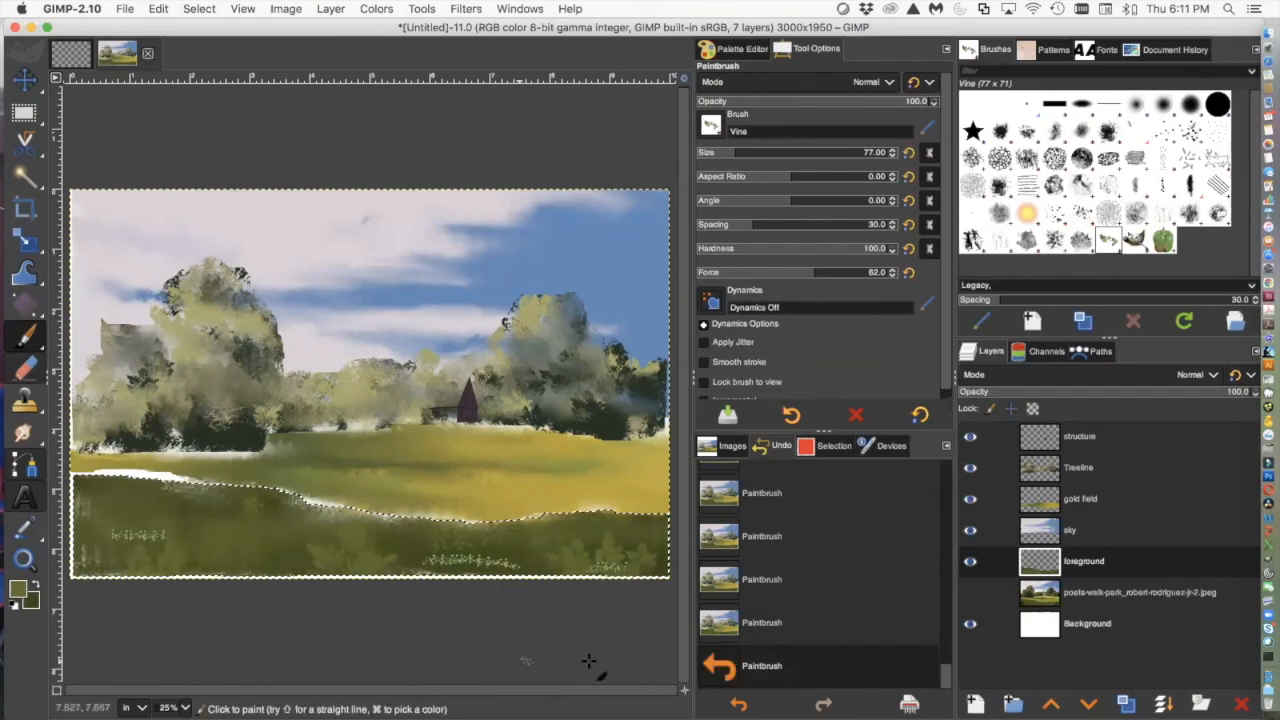
pyautogui.click(1026, 239)
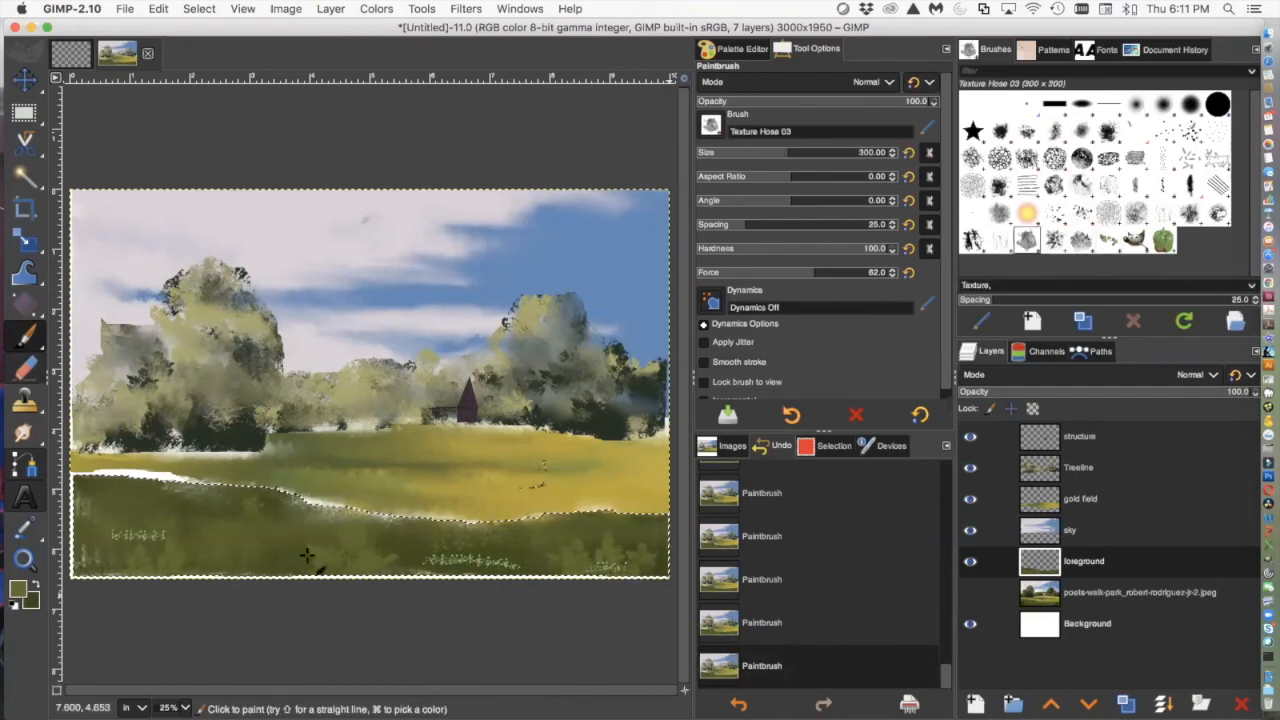
pyautogui.click(180, 557)
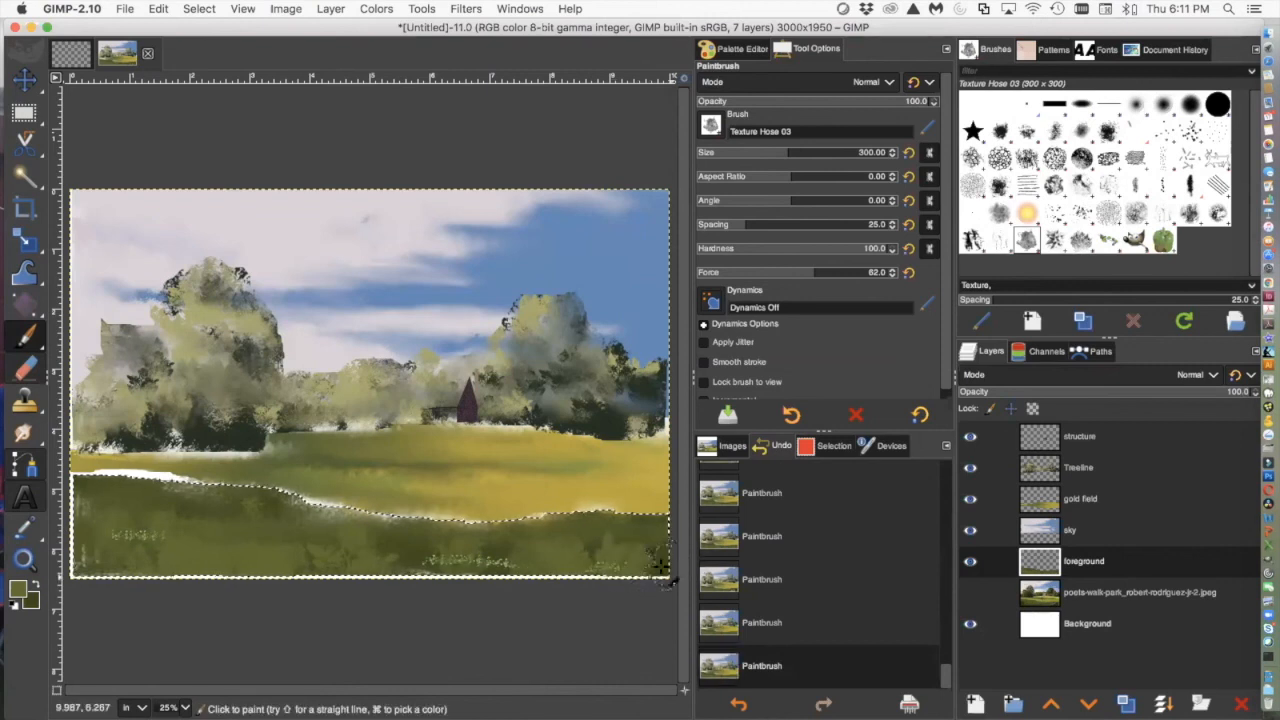
# Smudge the foreground textures with the Texture Hose 03 brush and clear the selection
pyautogui.click(24, 432)
pyautogui.moveTo(648, 549); pyautogui.dragTo(581, 536)
pyautogui.moveTo(520, 563)
pyautogui.mouseDown()
pyautogui.moveTo(400, 564)
pyautogui.moveTo(234, 523)
pyautogui.moveTo(157, 531)
pyautogui.moveTo(80, 514)
pyautogui.moveTo(85, 595)
pyautogui.mouseUp()
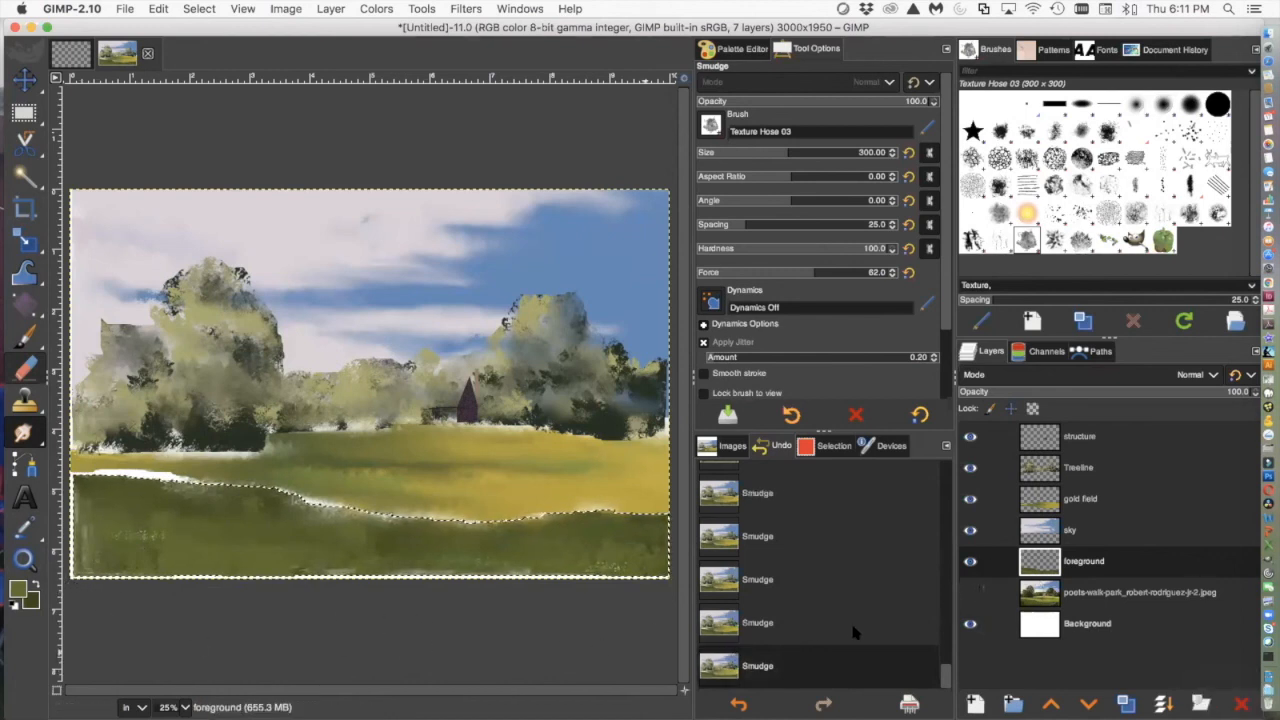
pyautogui.click(204, 8)
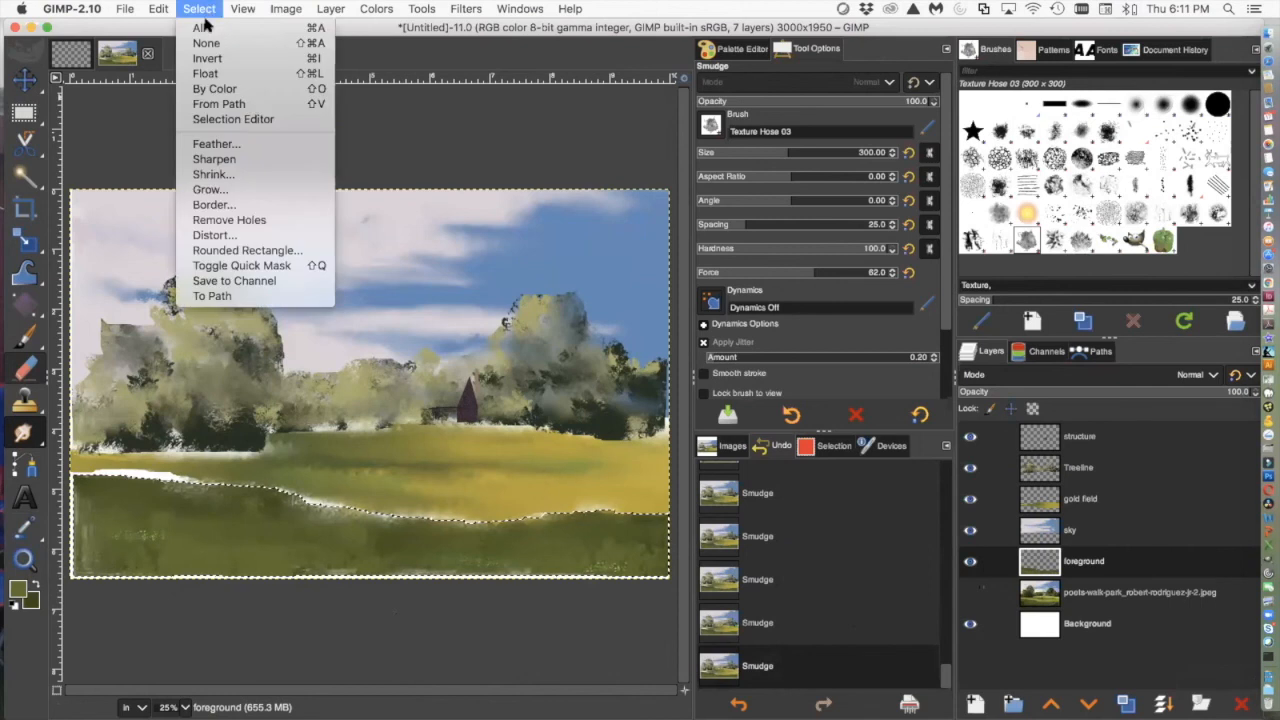
pyautogui.click(206, 48)
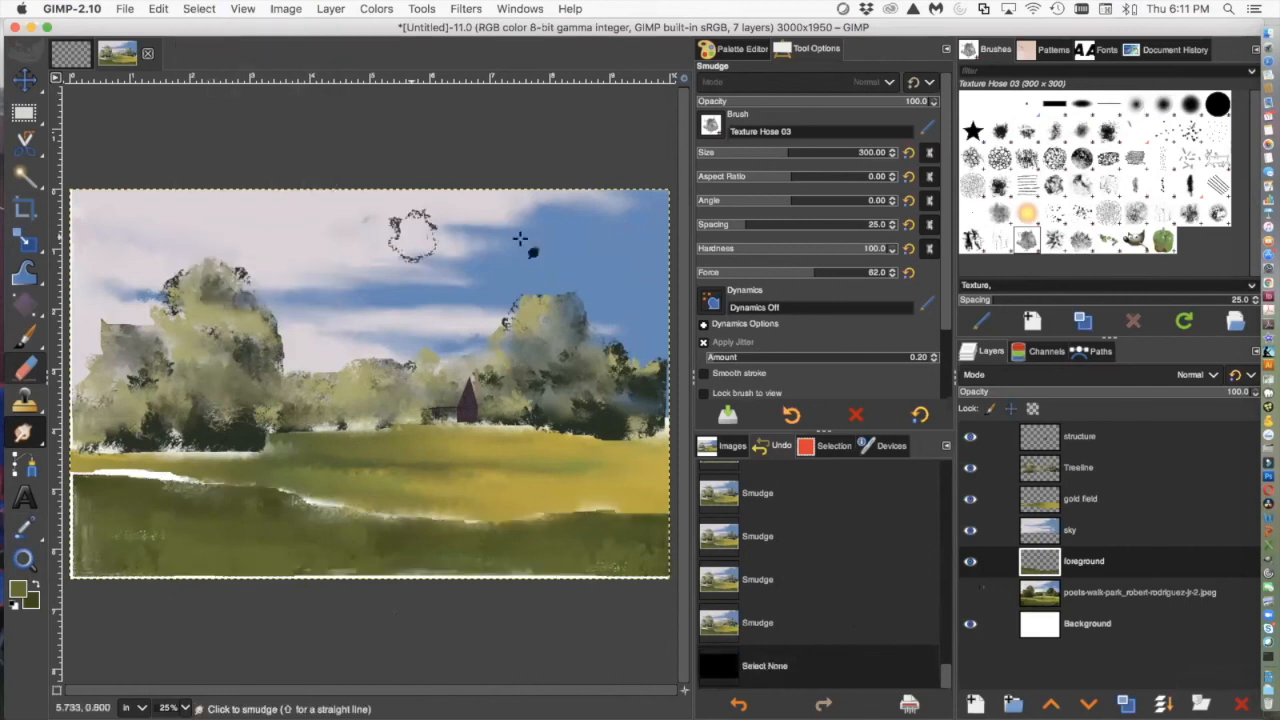
# Show the reference photo layer and lower the opacity of the foreground and gold field layers to about 48
pyautogui.click(972, 592)
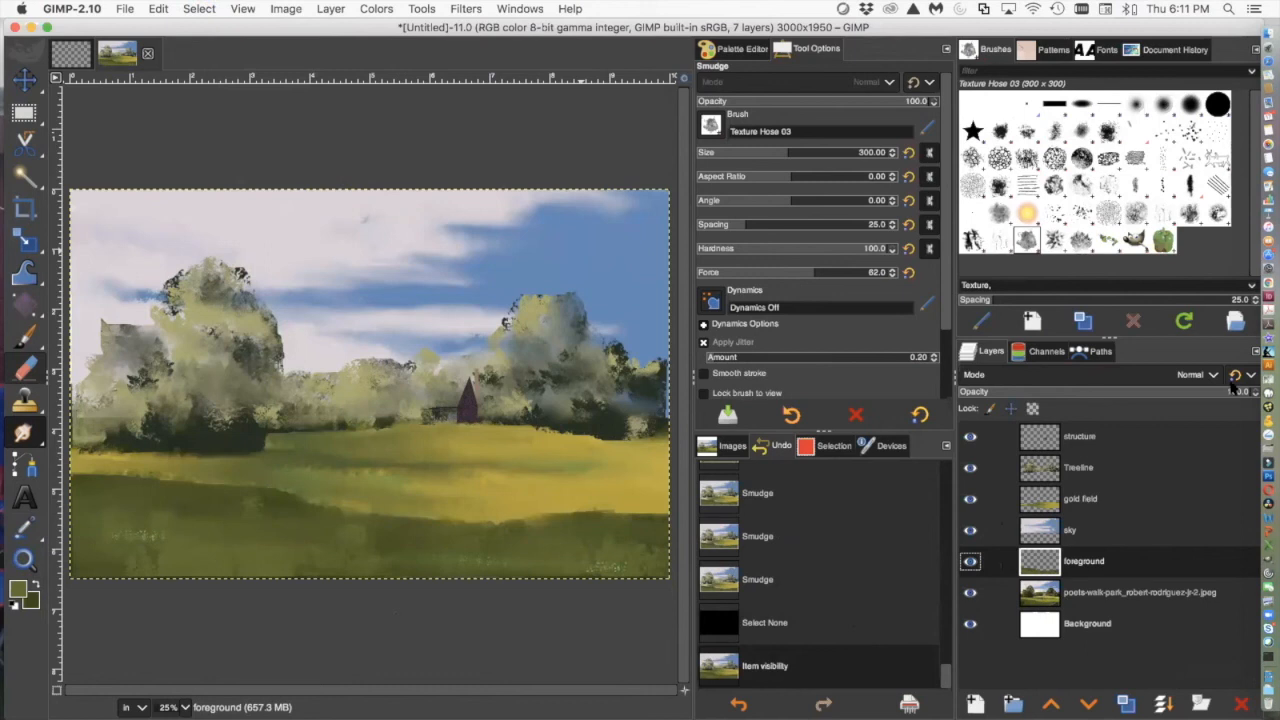
pyautogui.moveTo(1240, 391); pyautogui.dragTo(1099, 391)
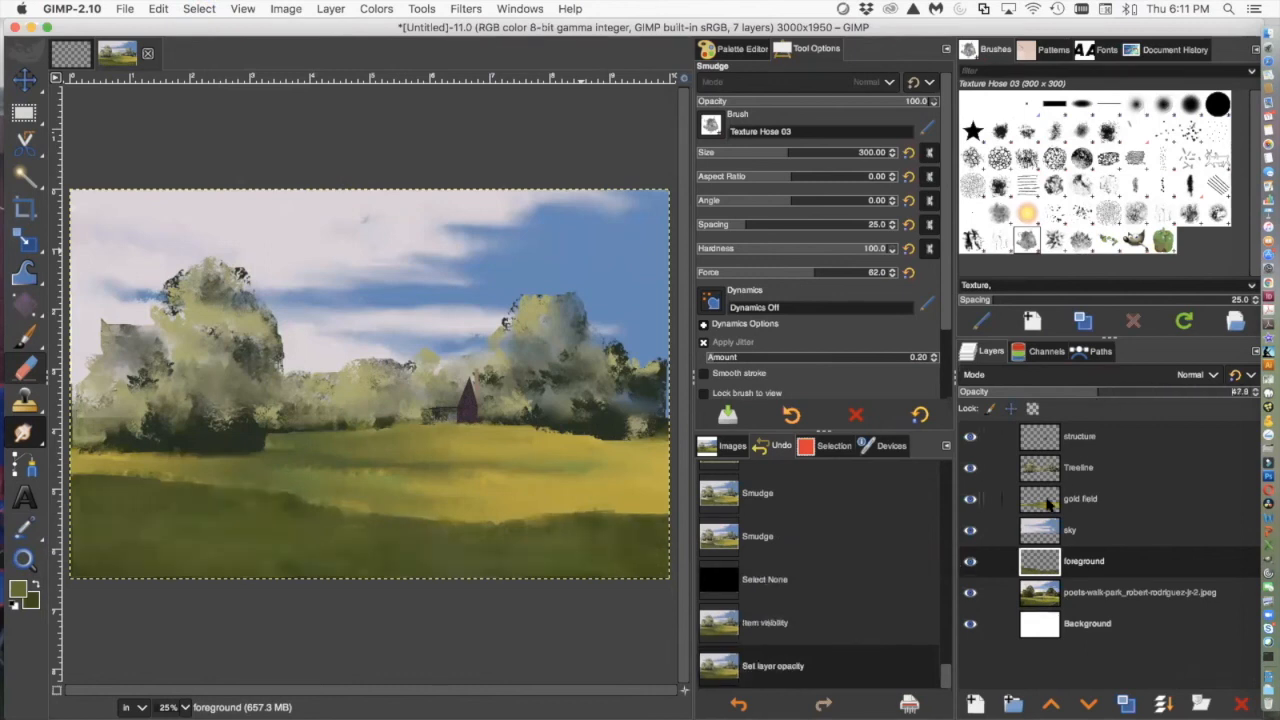
pyautogui.click(1112, 504)
pyautogui.moveTo(1234, 391); pyautogui.dragTo(1221, 391)
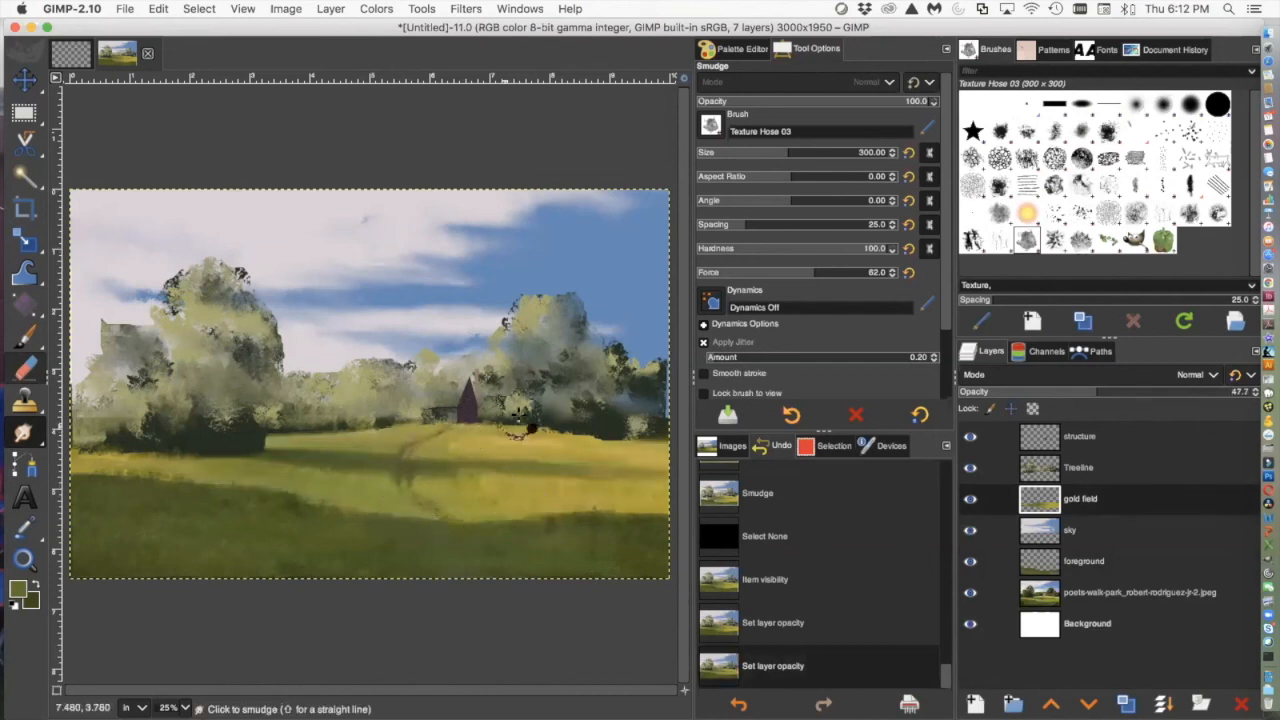
# Add a transparent 3000 x 1950 px layer named path above the gold field layer
pyautogui.click(975, 703)
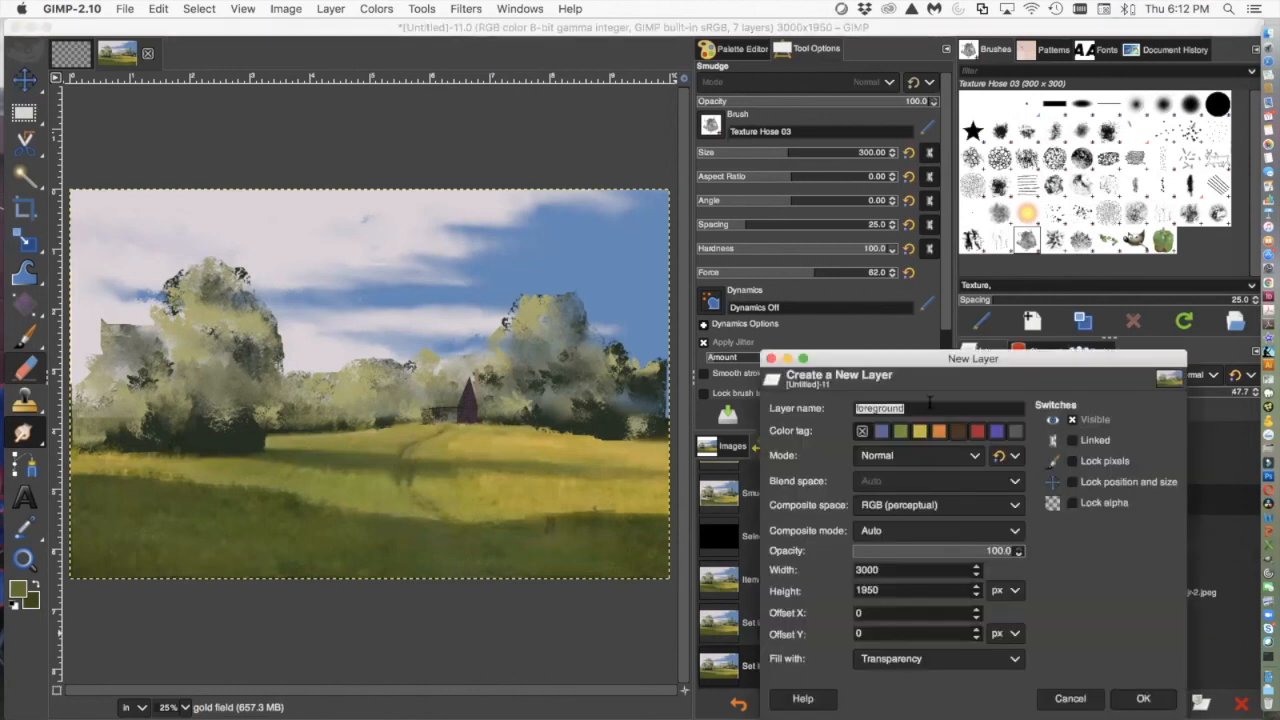
pyautogui.write('path')
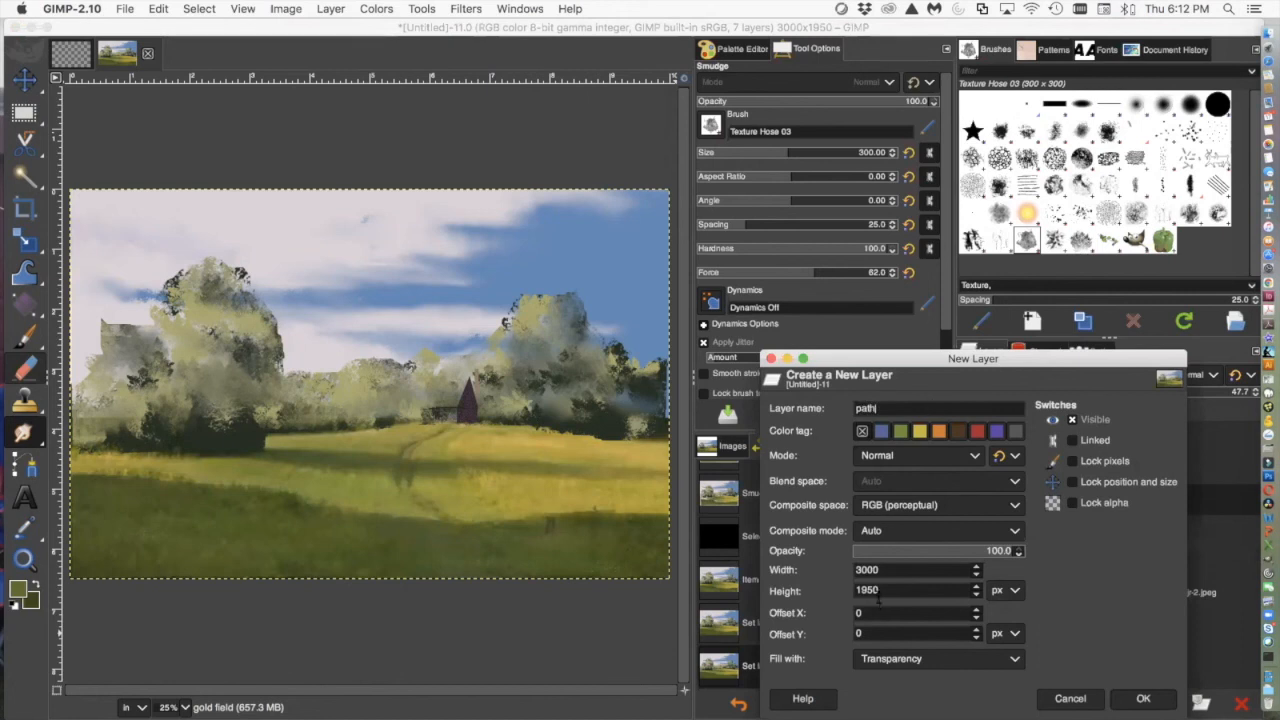
pyautogui.click(1142, 699)
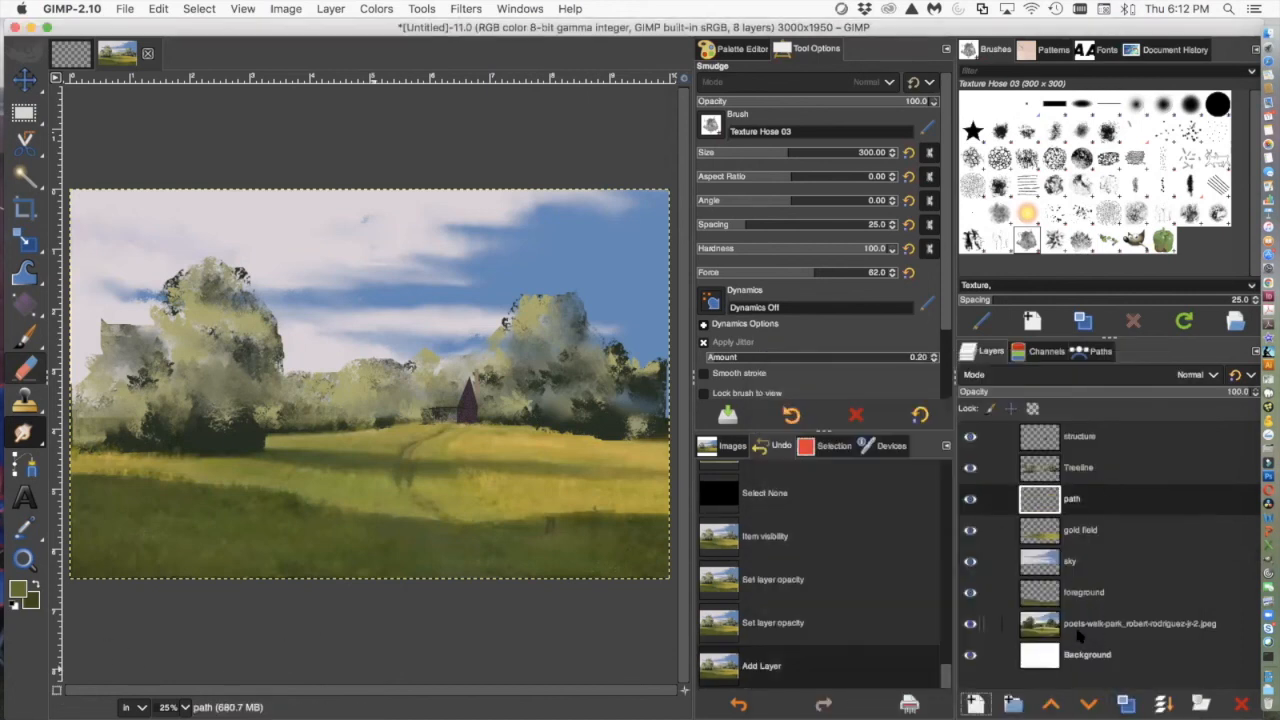
# Sample the path's colour from the photo and set the background colour to olive brown 767133
pyautogui.moveTo(25, 527)
pyautogui.click(110, 529)
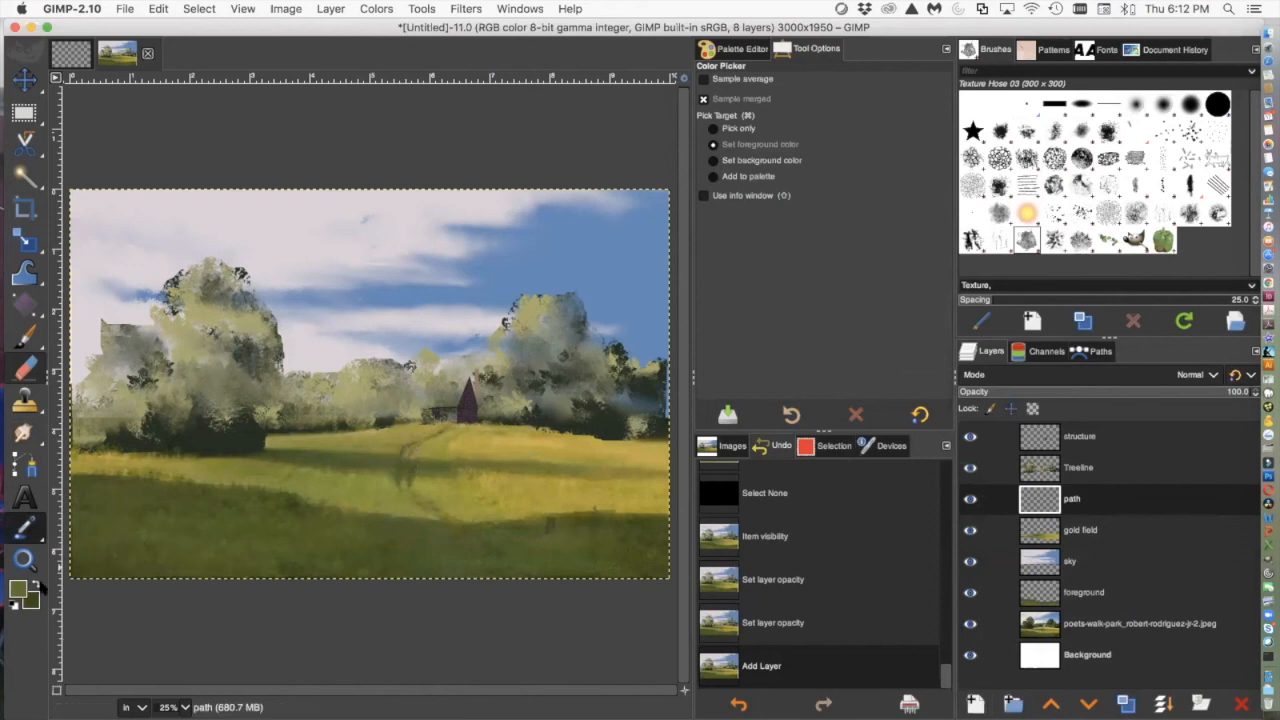
pyautogui.click(37, 584)
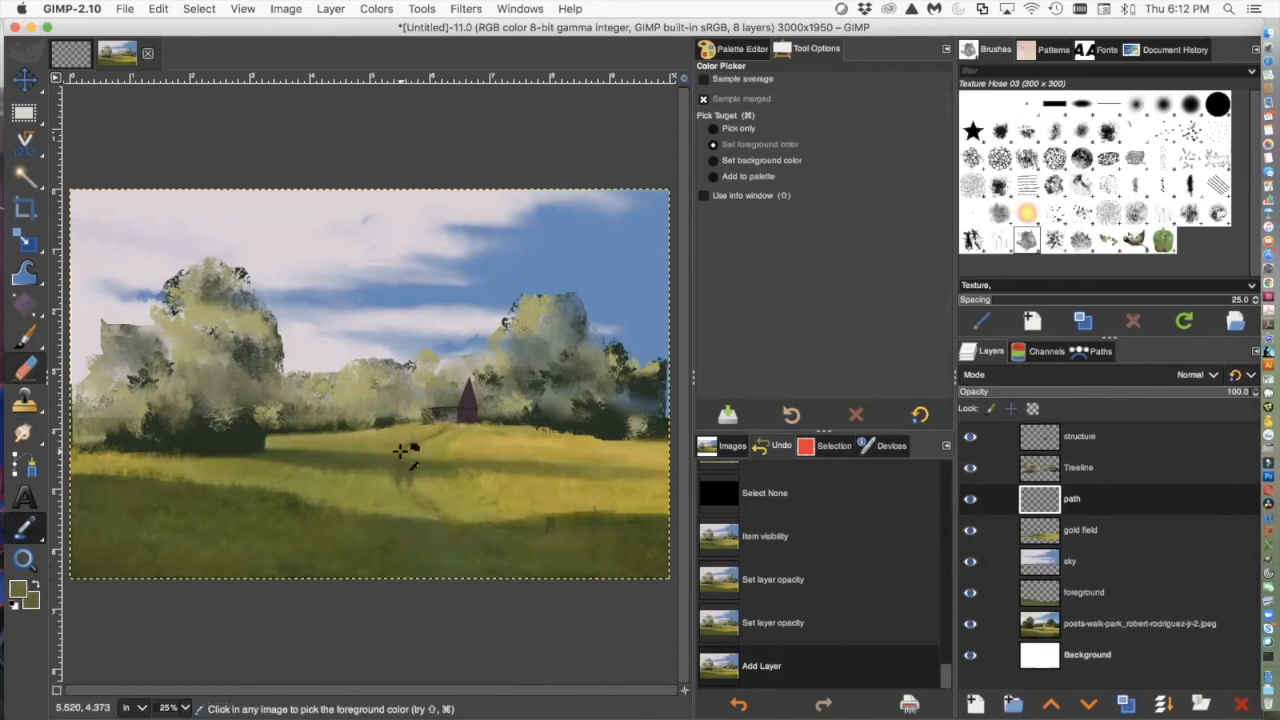
pyautogui.click(400, 451)
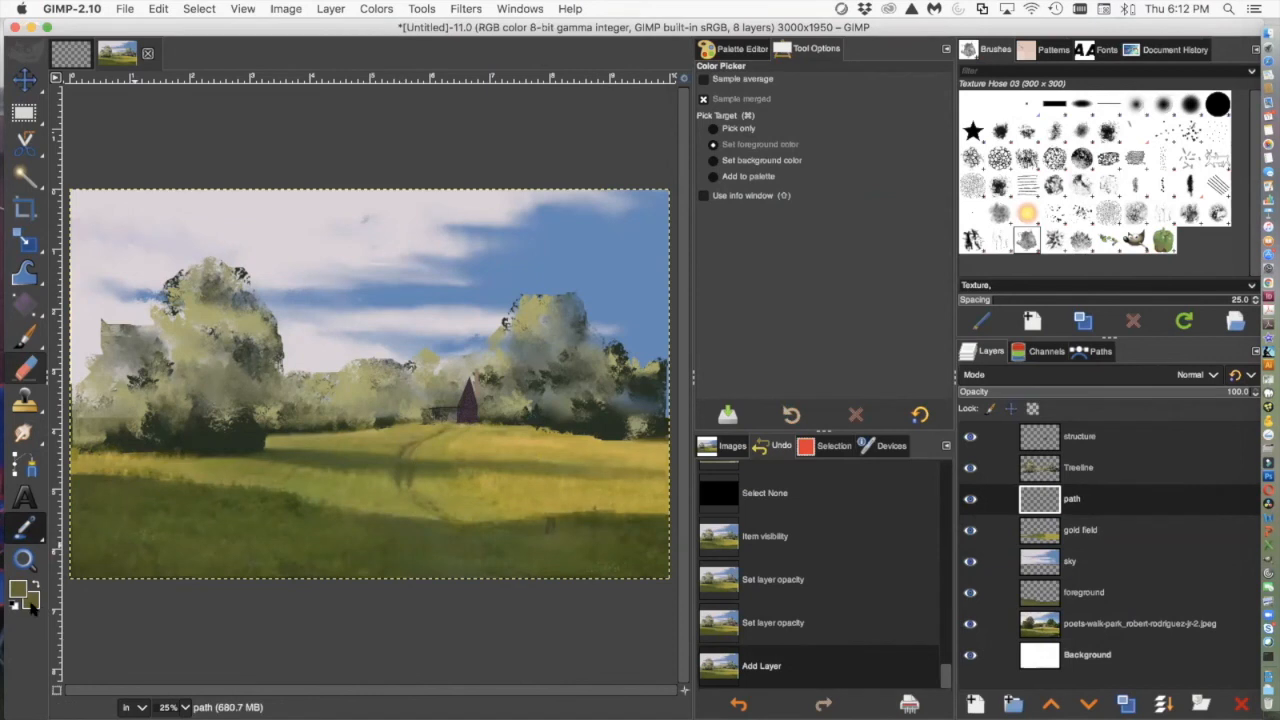
pyautogui.click(29, 603)
pyautogui.moveTo(102, 155)
pyautogui.mouseDown()
pyautogui.moveTo(129, 180)
pyautogui.moveTo(97, 142)
pyautogui.mouseUp()
pyautogui.moveTo(155, 185); pyautogui.dragTo(156, 188)
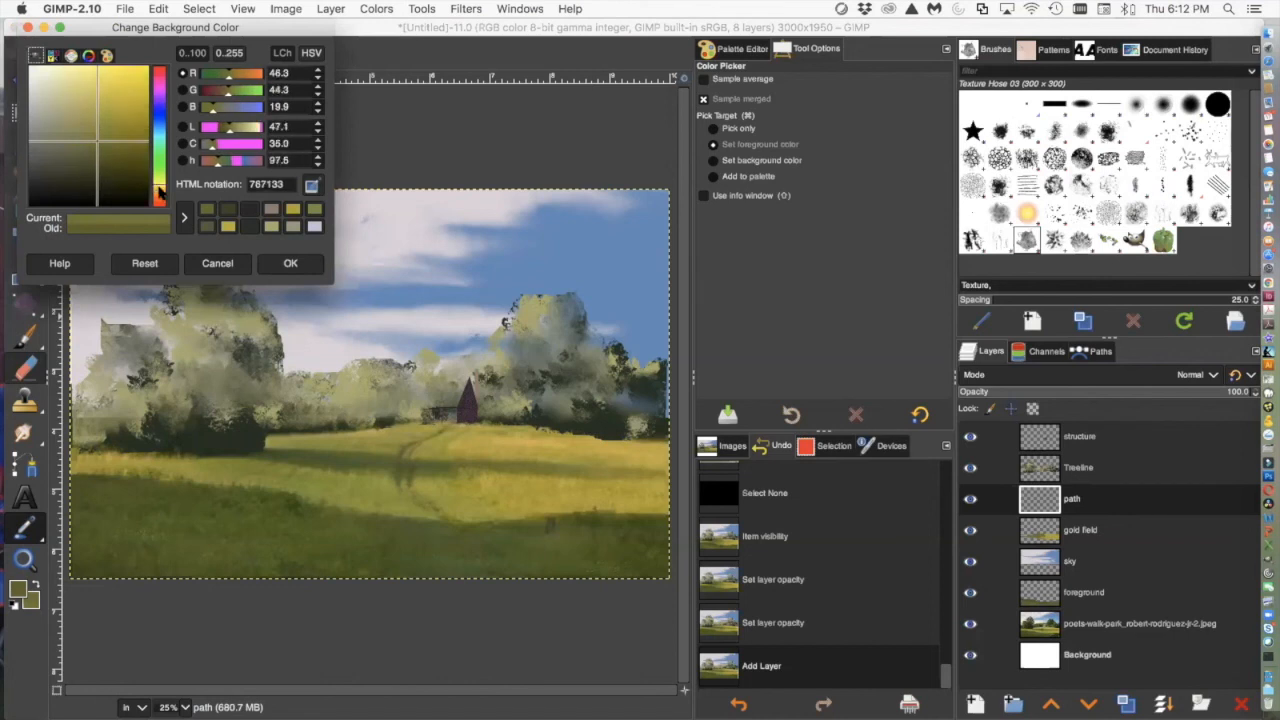
pyautogui.click(290, 264)
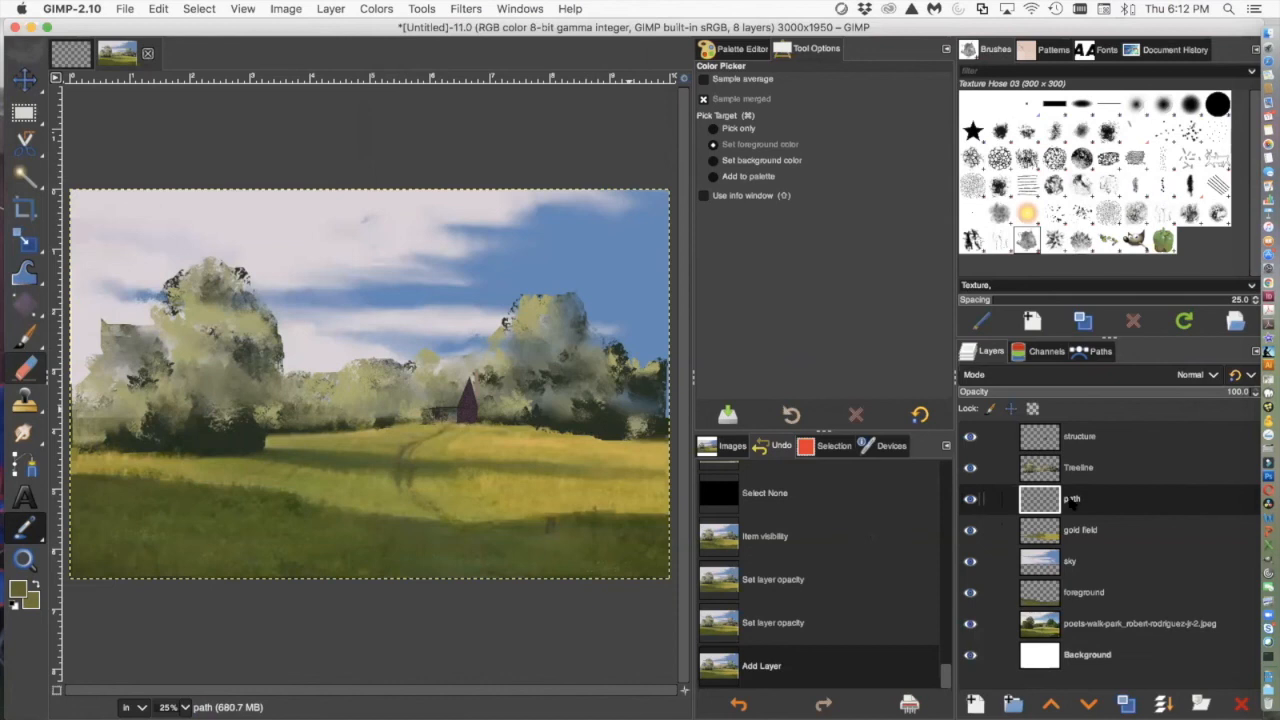
# Paint the curving path tracks on the path layer with the 2. Block 02 brush at size 32 and hardness about 66
pyautogui.click(28, 341)
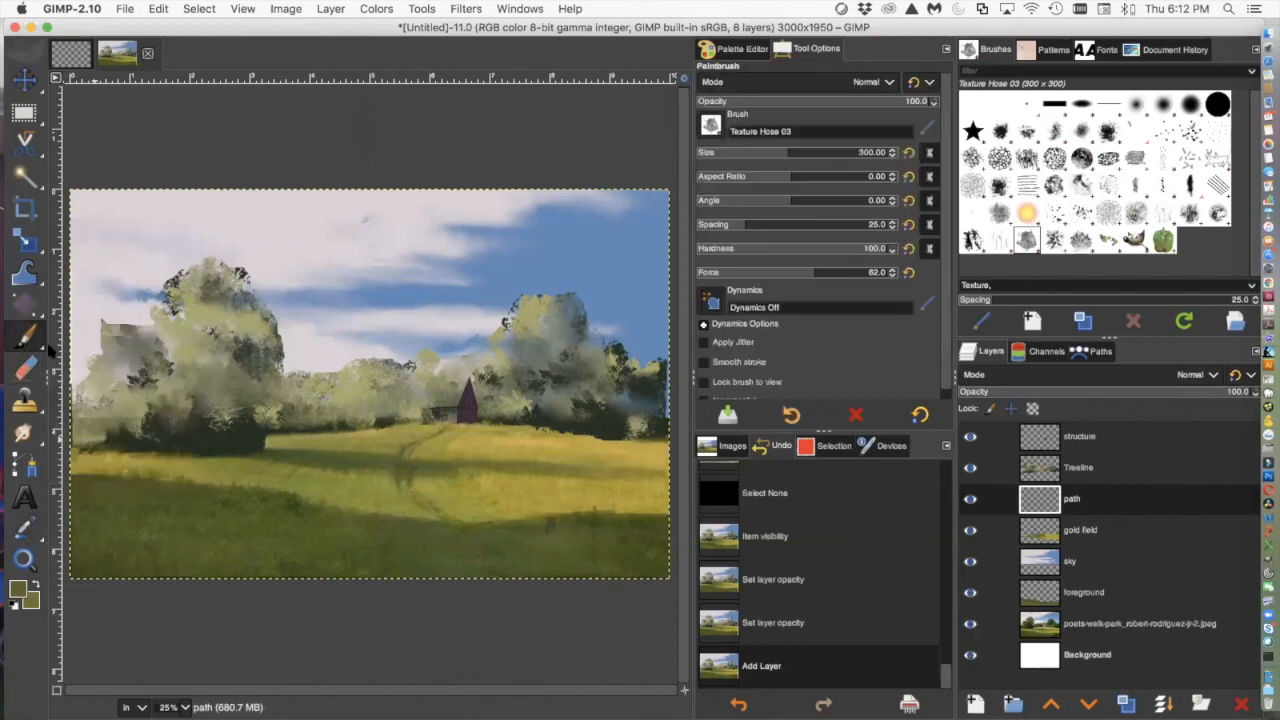
pyautogui.click(1081, 106)
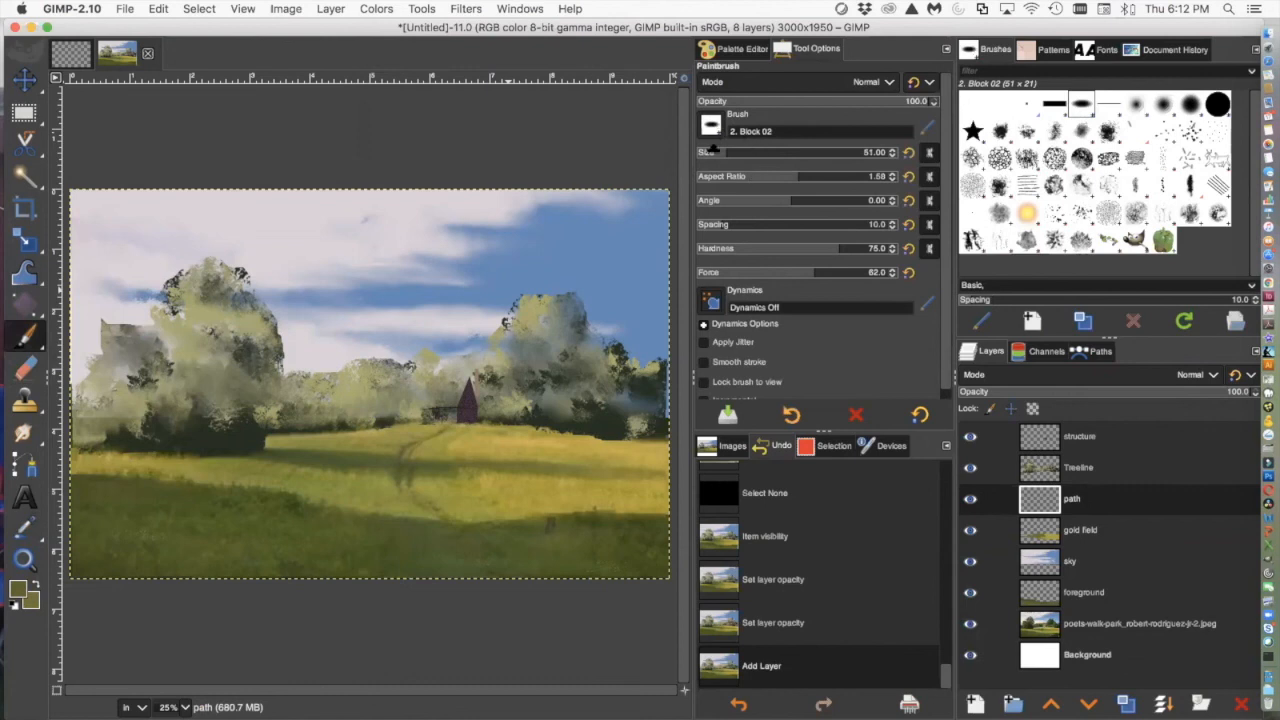
pyautogui.moveTo(400, 450); pyautogui.dragTo(408, 482)
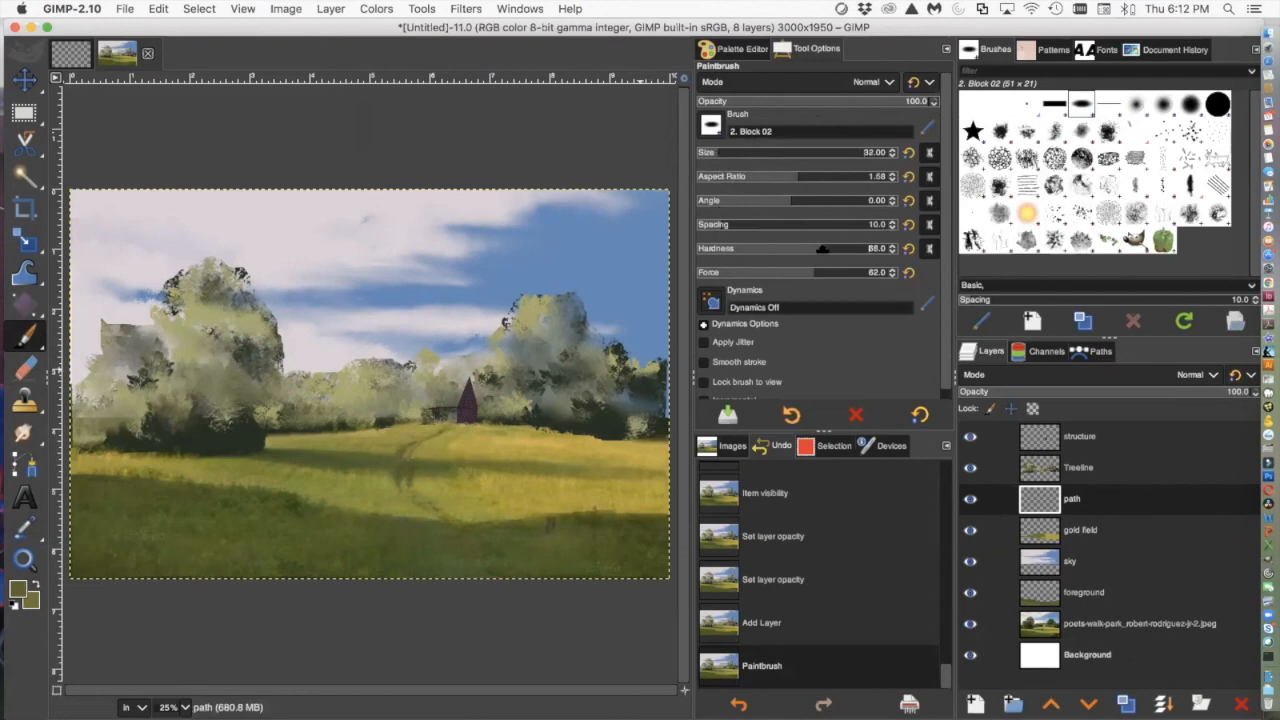
pyautogui.moveTo(393, 476)
pyautogui.mouseDown()
pyautogui.moveTo(414, 506)
pyautogui.moveTo(486, 538)
pyautogui.moveTo(452, 523)
pyautogui.mouseUp()
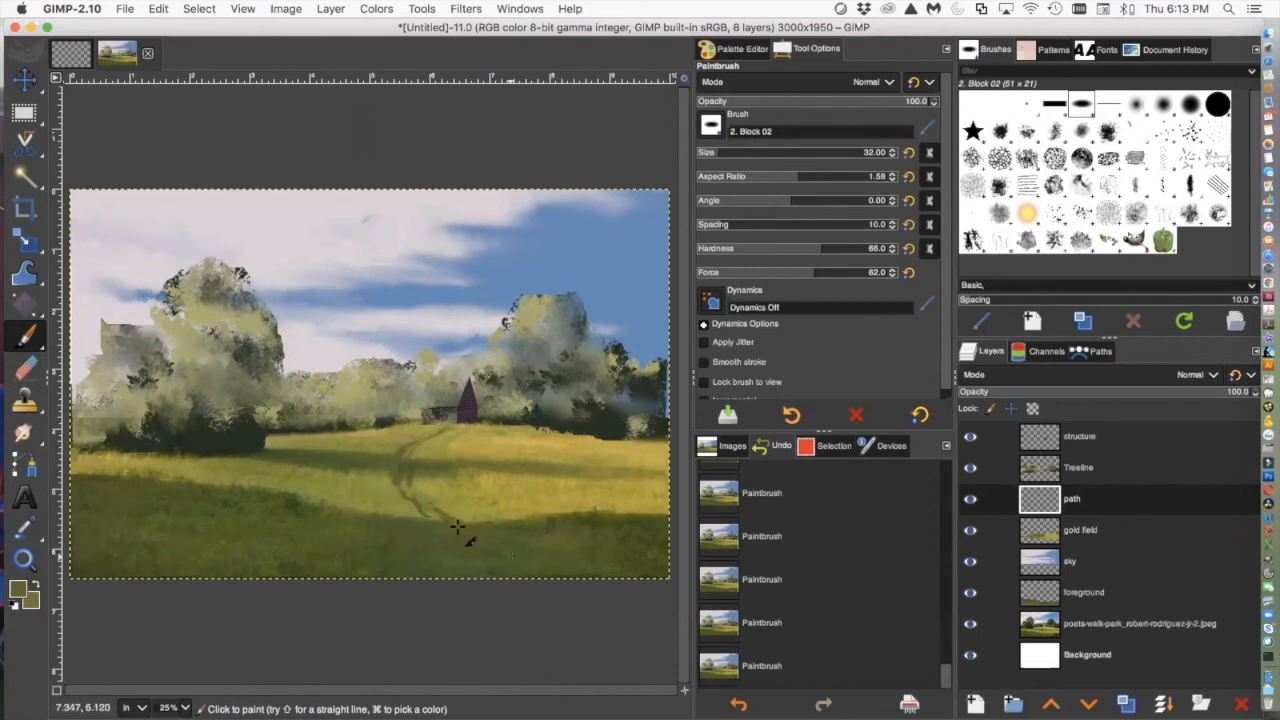
pyautogui.moveTo(437, 432)
pyautogui.mouseDown()
pyautogui.moveTo(409, 455)
pyautogui.moveTo(410, 500)
pyautogui.mouseUp()
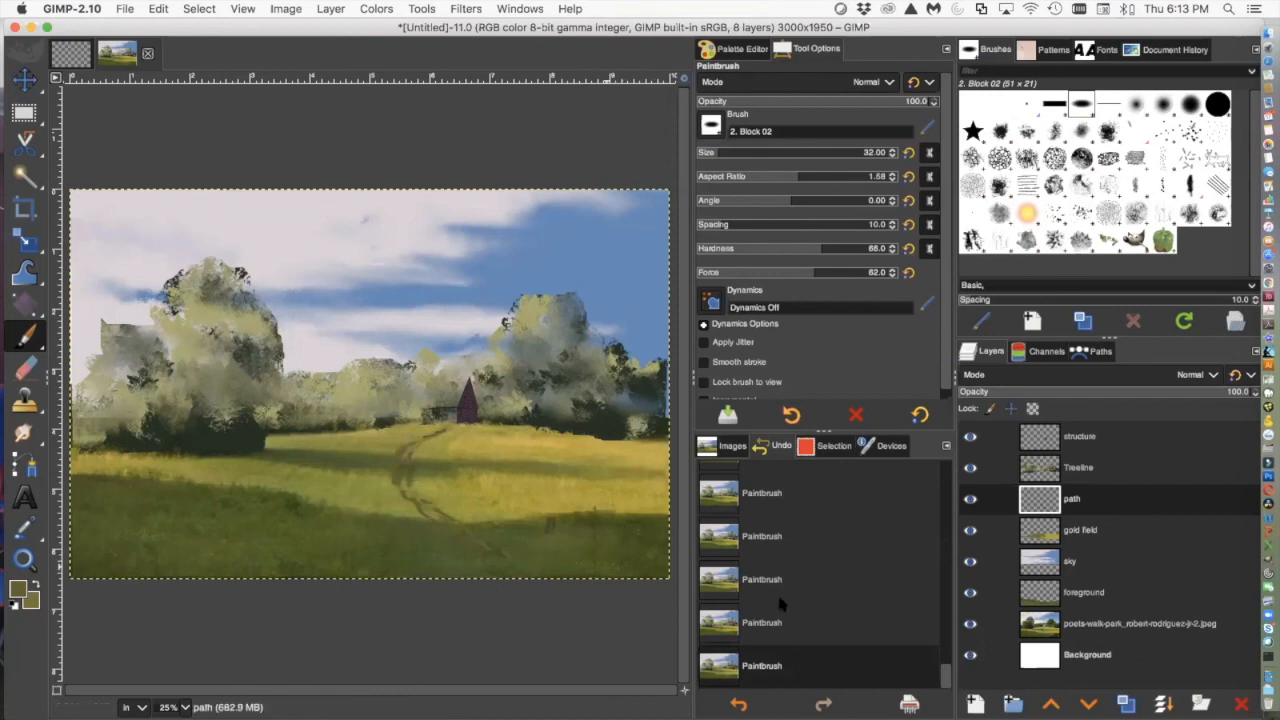
# Smudge the painted path tracks from the lower foreground up to the barn with the 2. Block 02 brush
pyautogui.click(22, 434)
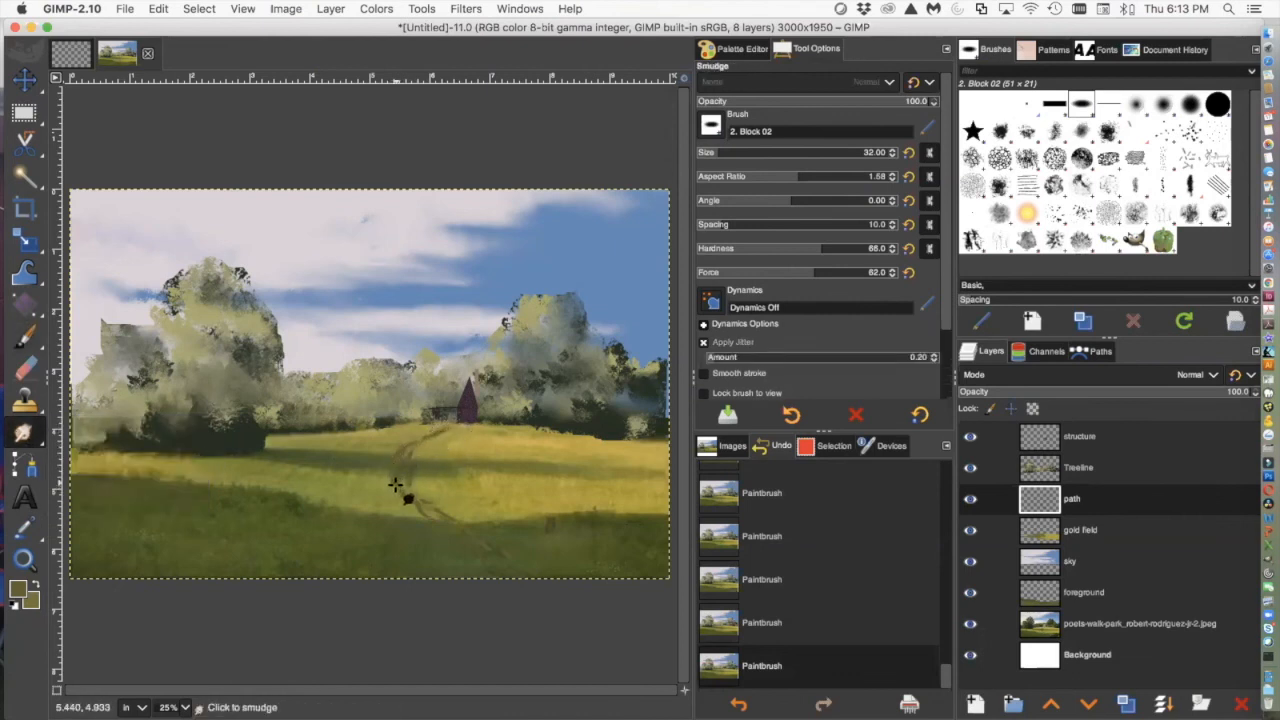
pyautogui.moveTo(432, 520)
pyautogui.mouseDown()
pyautogui.moveTo(473, 555)
pyautogui.moveTo(512, 578)
pyautogui.mouseUp()
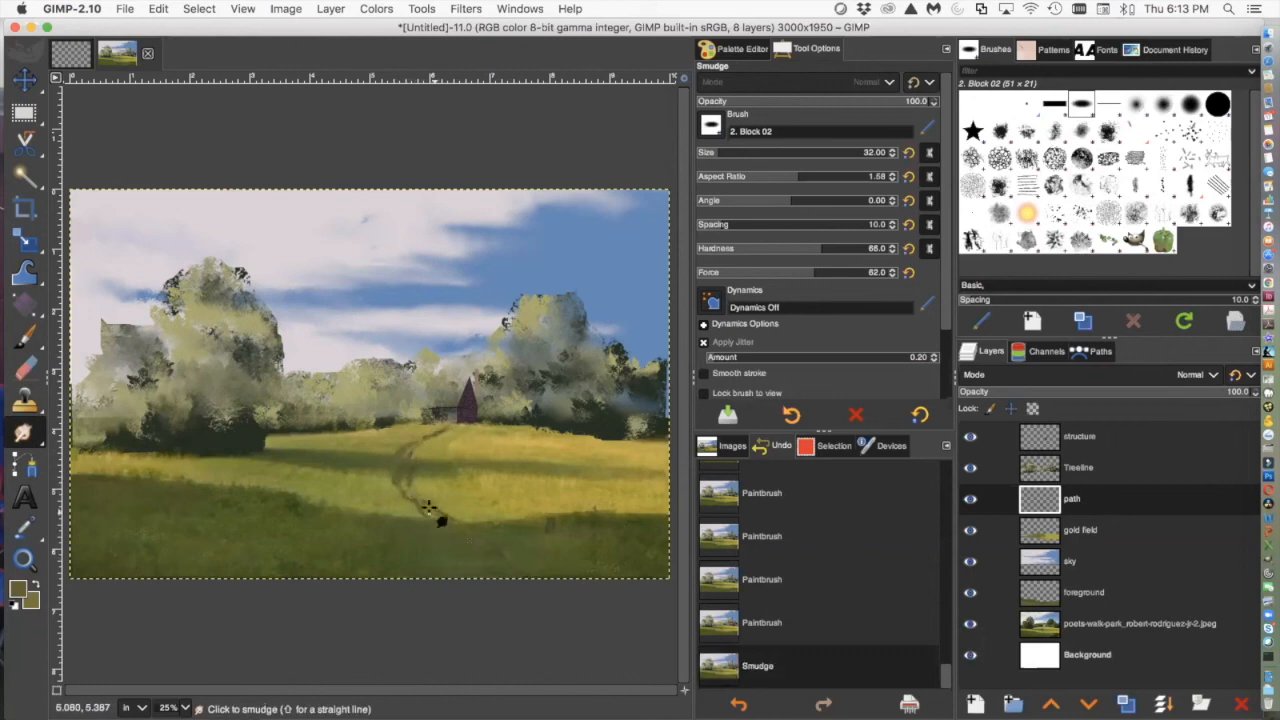
pyautogui.moveTo(447, 427)
pyautogui.mouseDown()
pyautogui.moveTo(438, 432)
pyautogui.moveTo(457, 426)
pyautogui.mouseUp()
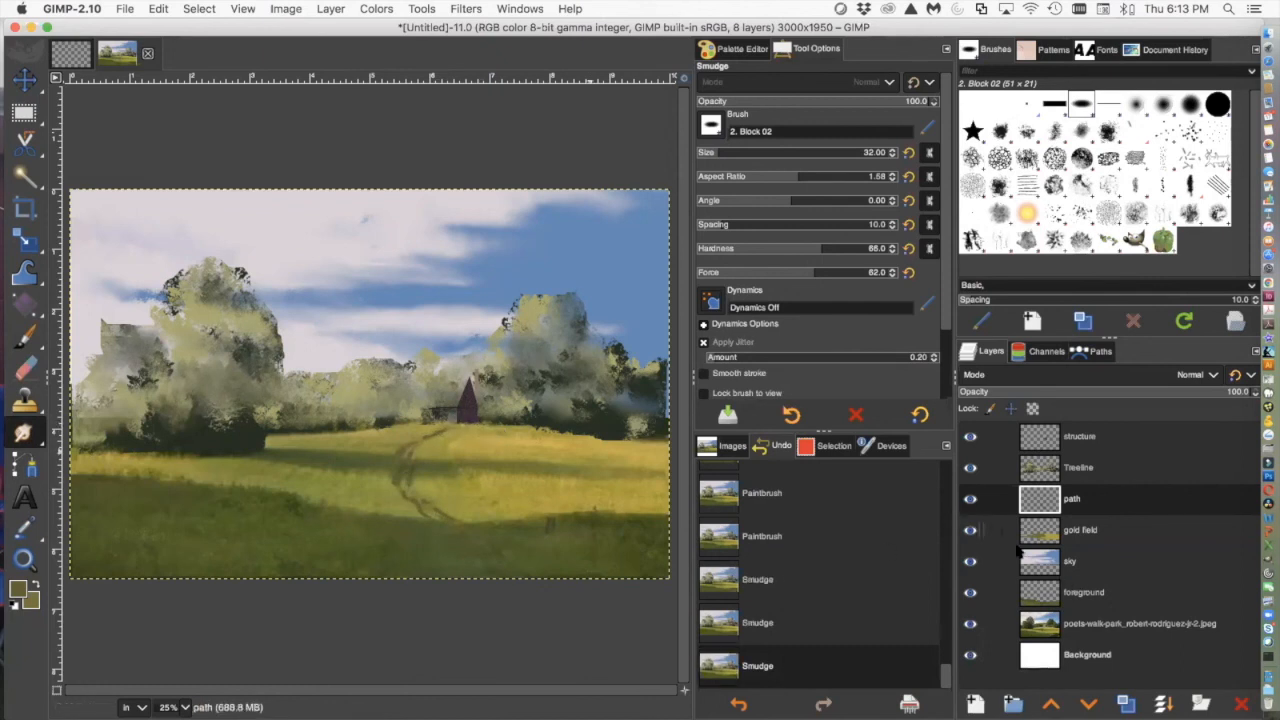
# Hide the reference photo layer and restore the foreground and gold field layers to 100 opacity
pyautogui.click(970, 624)
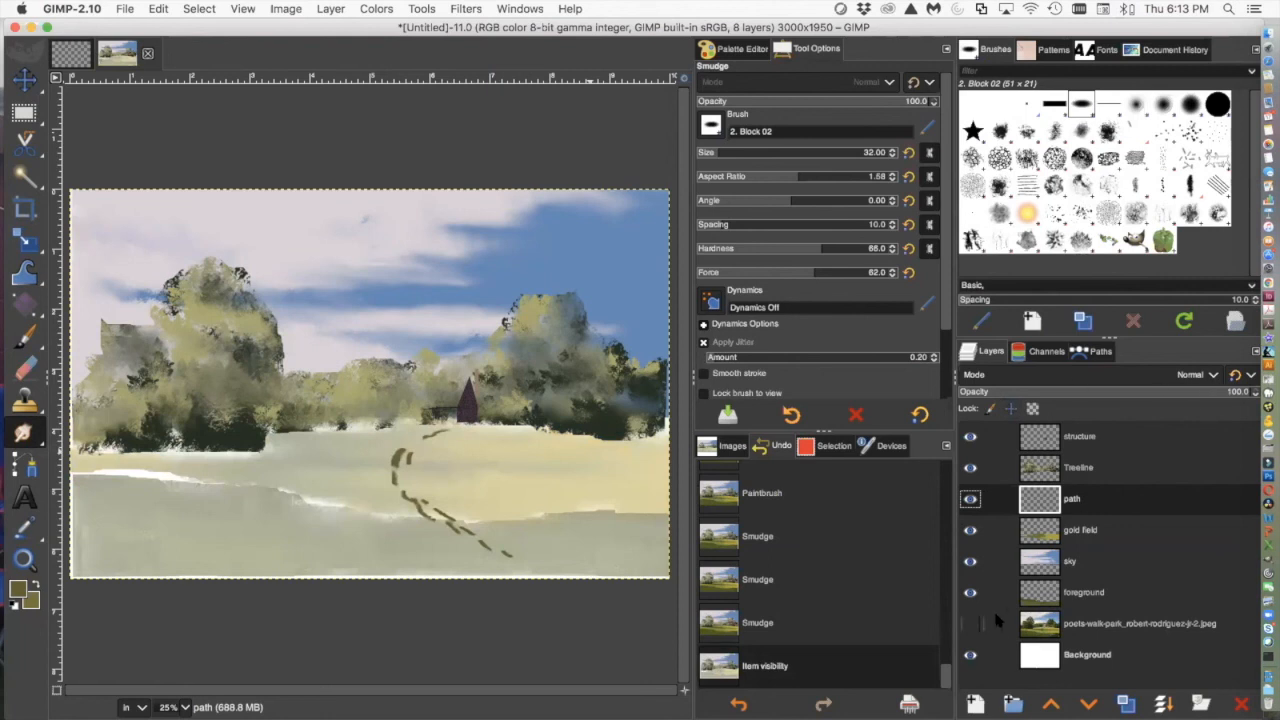
pyautogui.click(1040, 592)
pyautogui.moveTo(1090, 392); pyautogui.dragTo(1255, 393)
pyautogui.click(1045, 561)
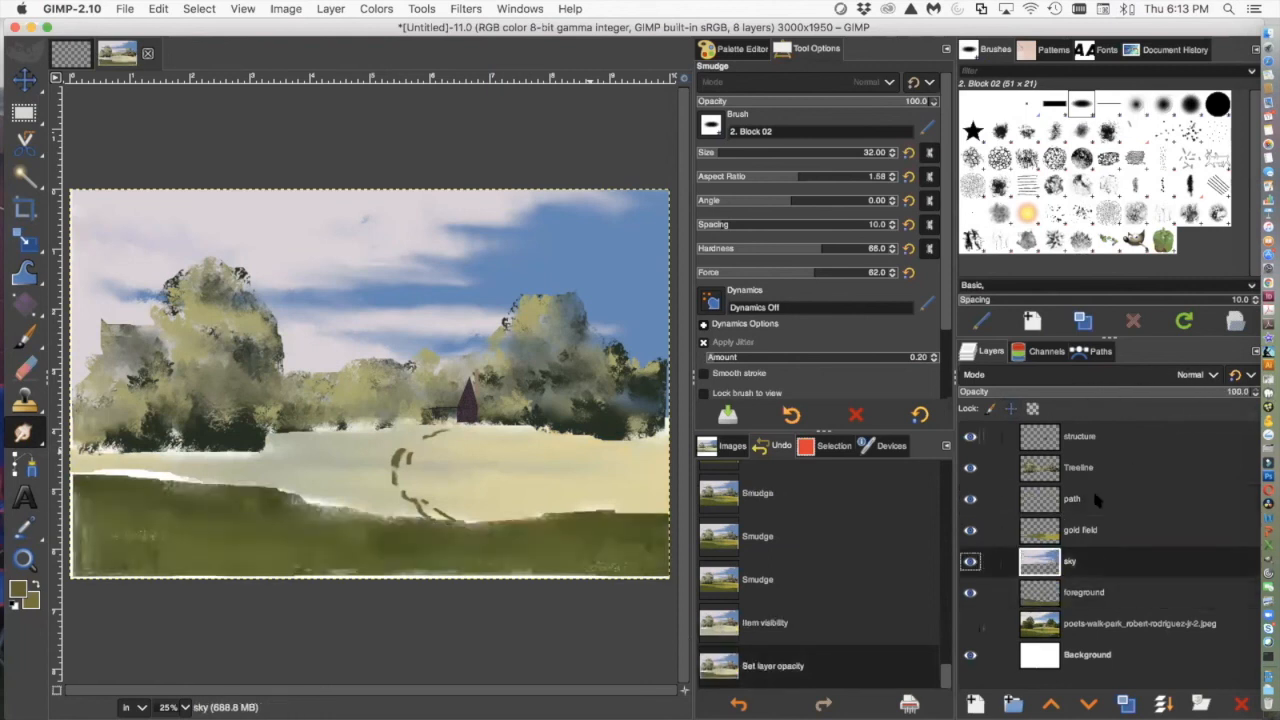
pyautogui.click(1049, 537)
pyautogui.moveTo(1095, 391); pyautogui.dragTo(1252, 392)
pyautogui.click(1060, 497)
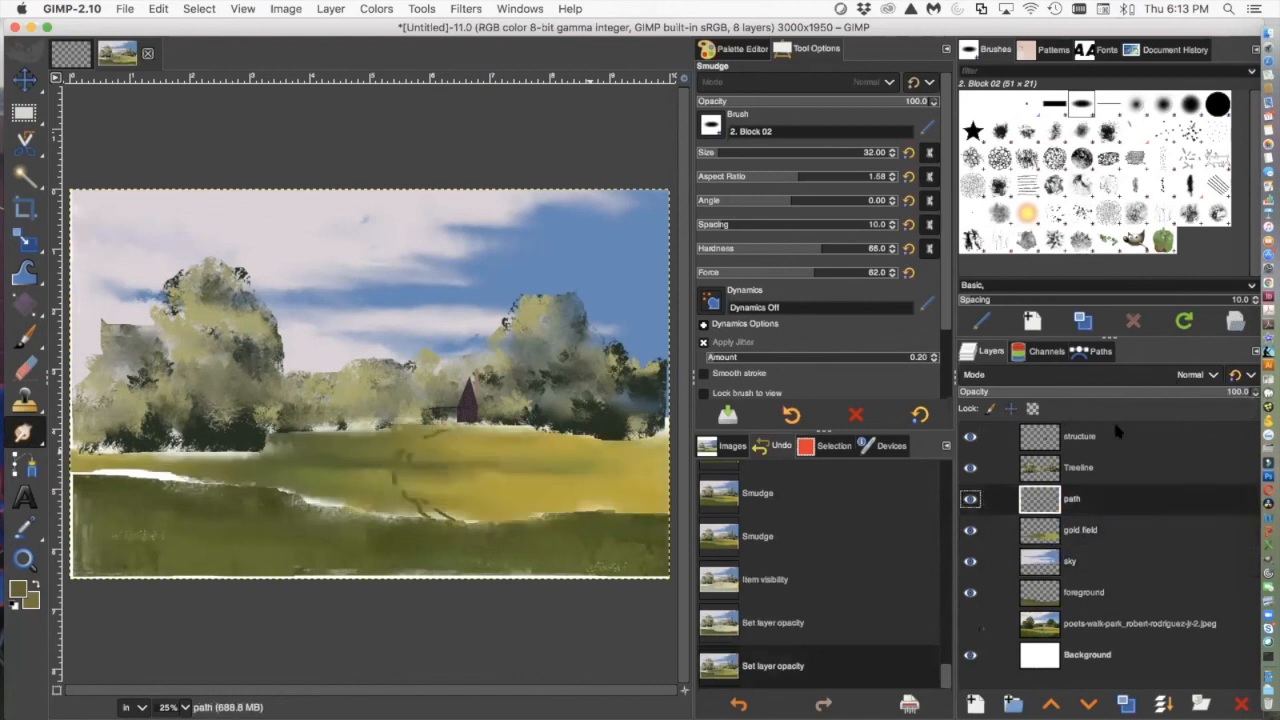
pyautogui.click(1040, 470)
pyautogui.click(1037, 447)
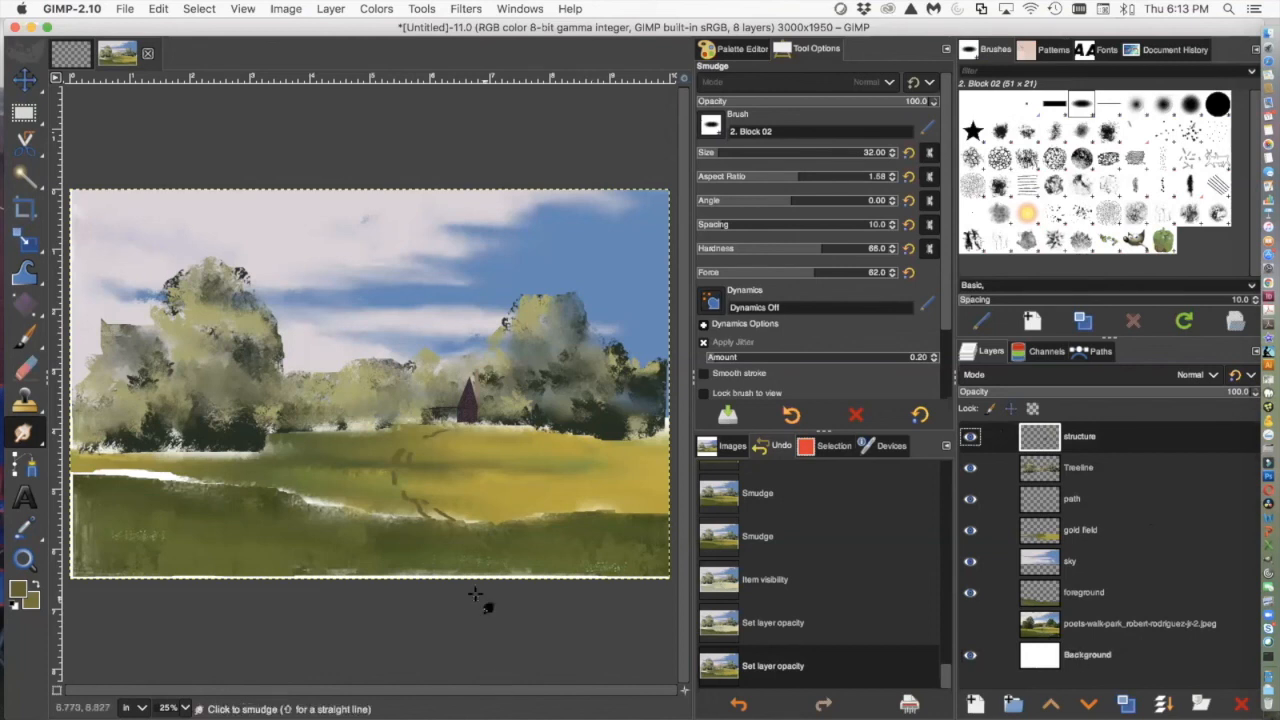
pyautogui.moveTo(22, 434)
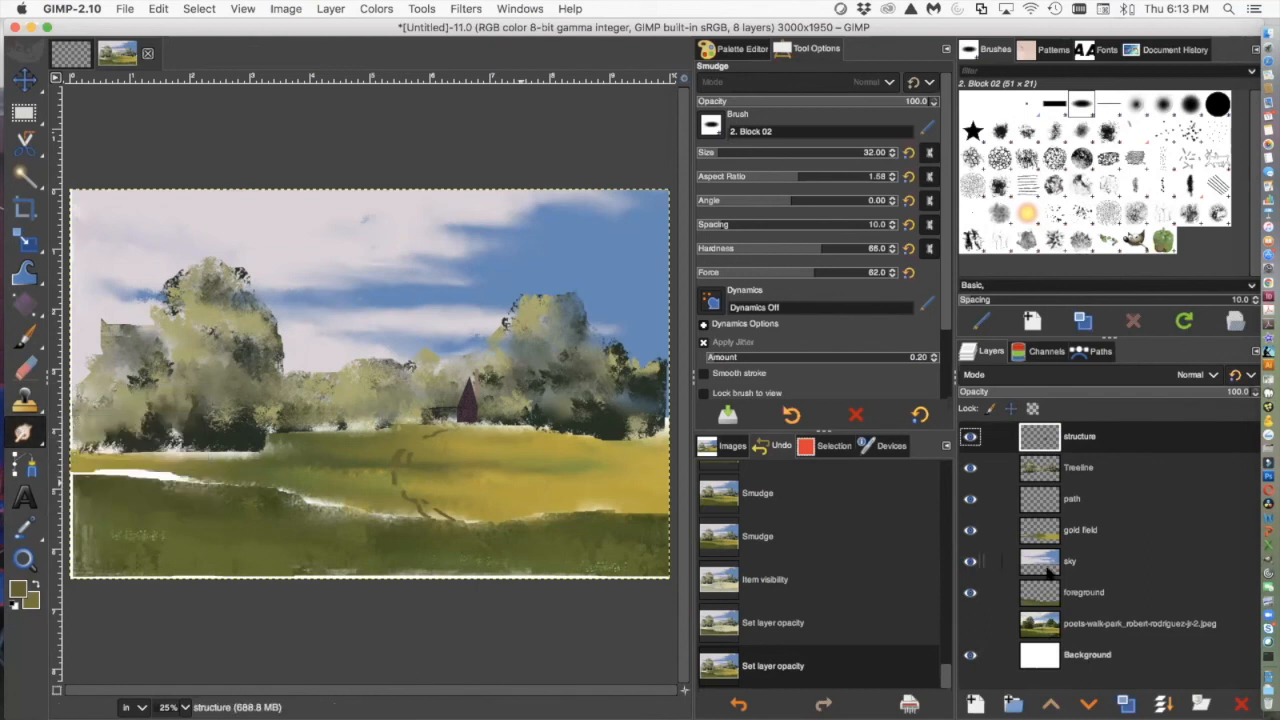
# Smudge the tracks on the path layer further into the field, enlarging the smudge brush to size 64
pyautogui.click(1097, 510)
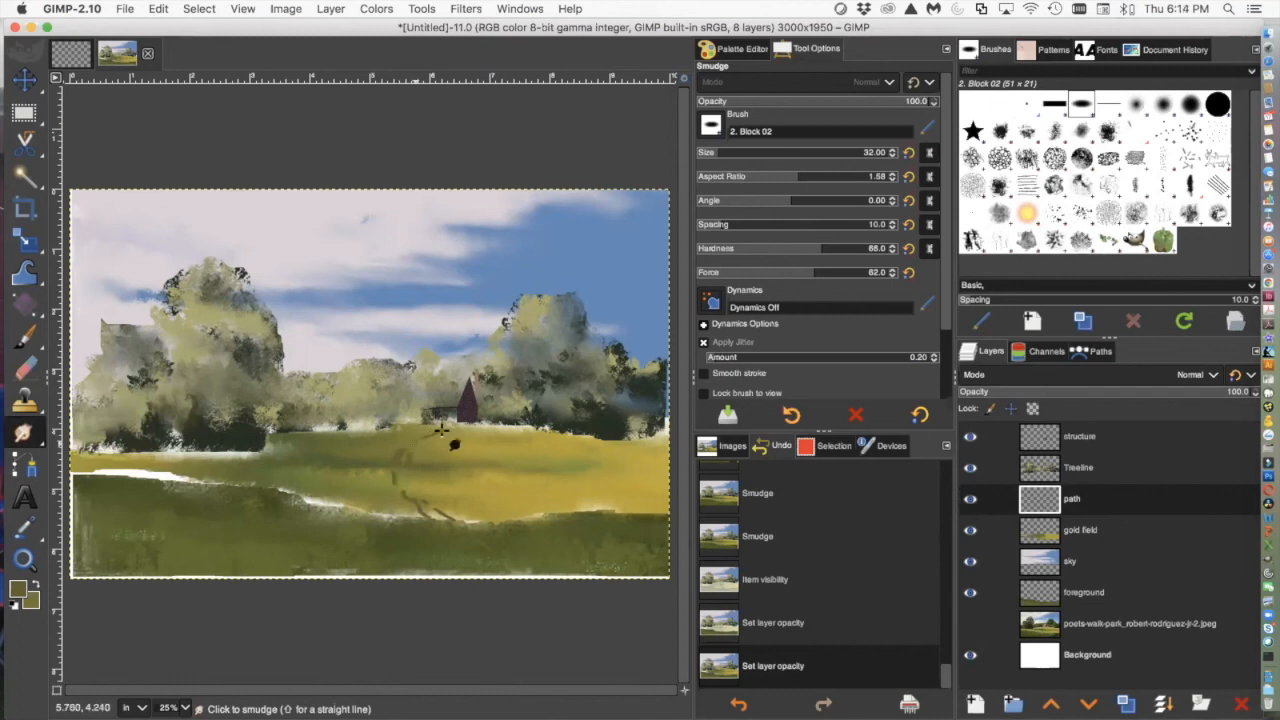
pyautogui.moveTo(400, 480)
pyautogui.mouseDown()
pyautogui.moveTo(417, 511)
pyautogui.moveTo(422, 496)
pyautogui.moveTo(443, 515)
pyautogui.moveTo(416, 490)
pyautogui.moveTo(448, 506)
pyautogui.mouseUp()
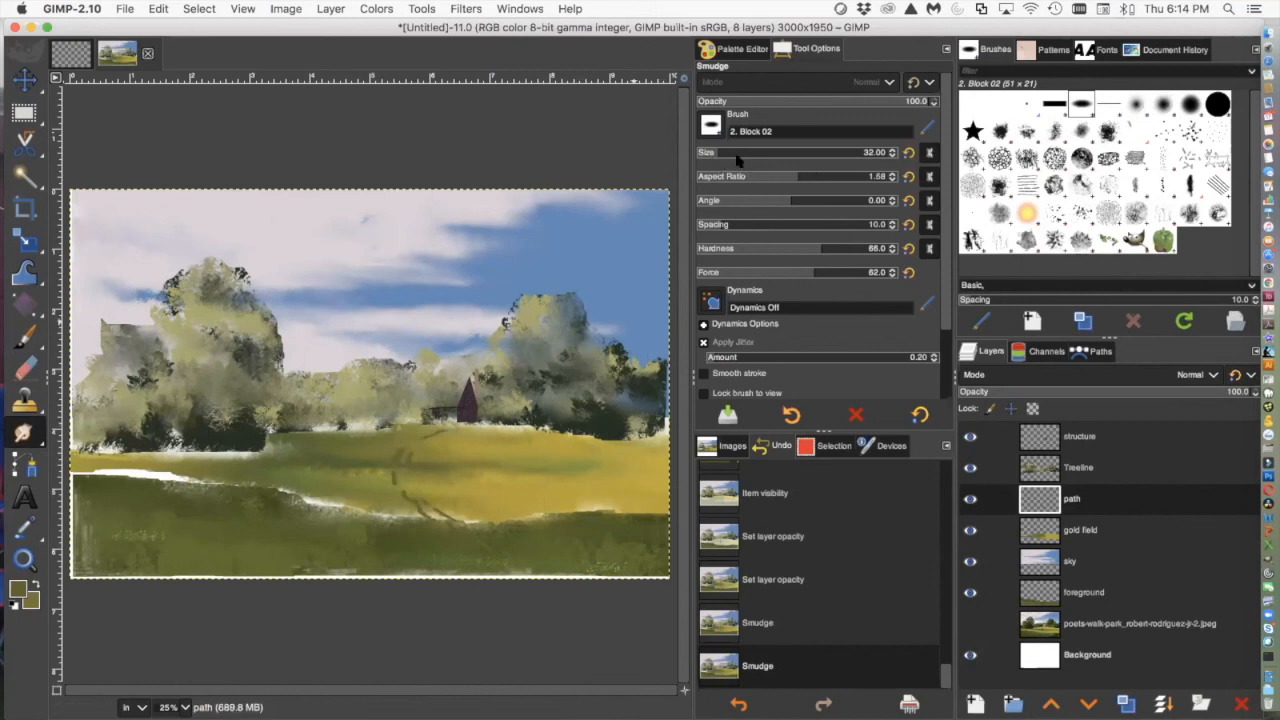
pyautogui.moveTo(728, 152); pyautogui.dragTo(726, 152)
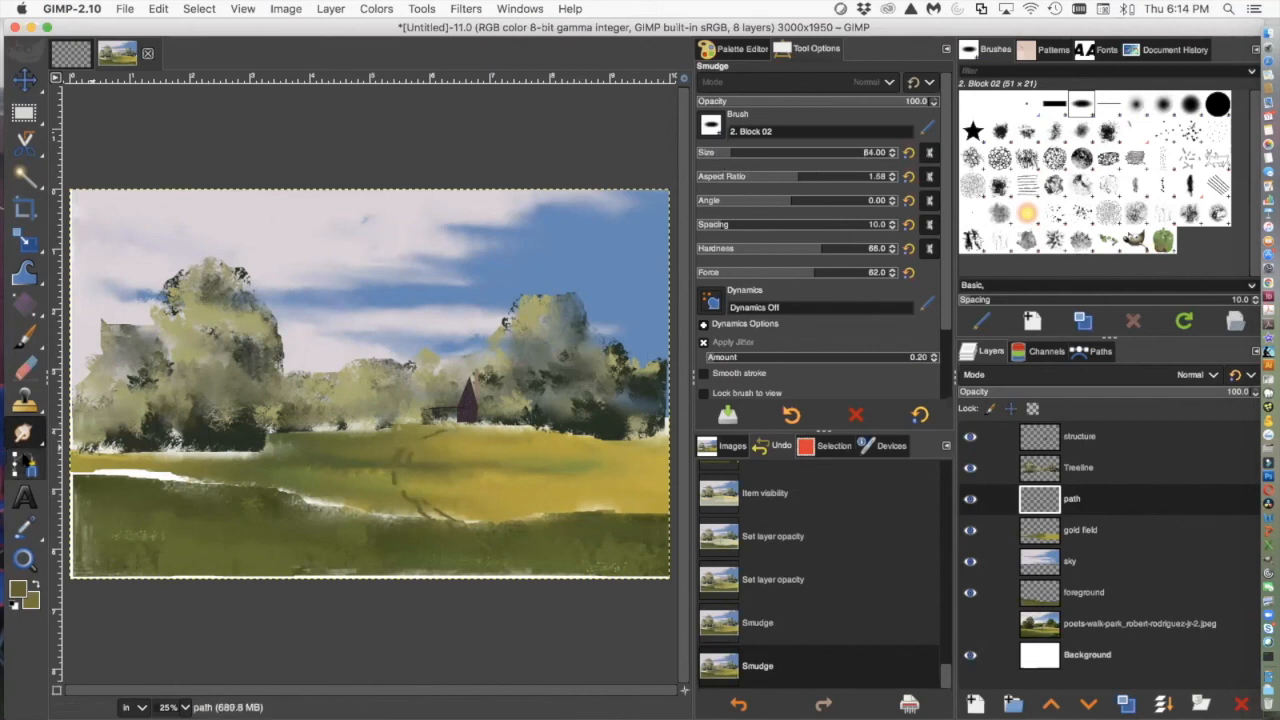
pyautogui.moveTo(418, 499)
pyautogui.mouseDown()
pyautogui.moveTo(434, 519)
pyautogui.moveTo(405, 489)
pyautogui.mouseUp()
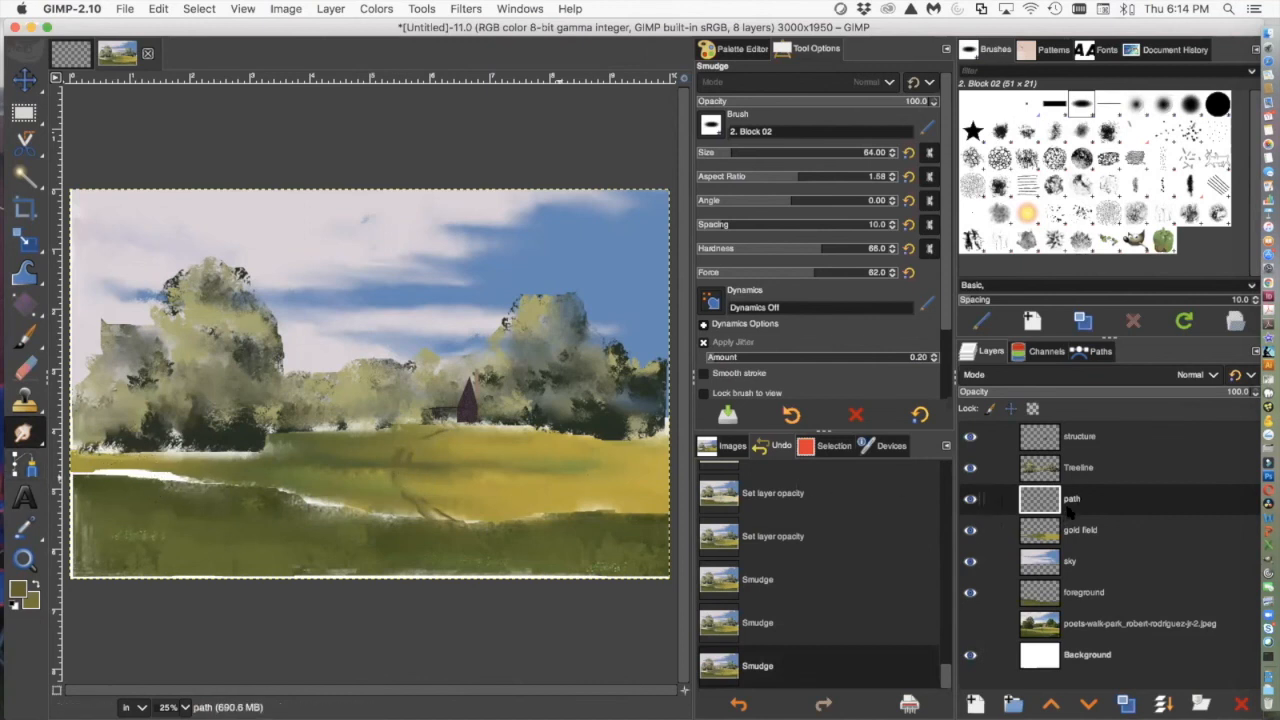
# Smudge the gold field layer's lower-left edge down over the white gap above the foreground, using brush size 283
pyautogui.click(1085, 532)
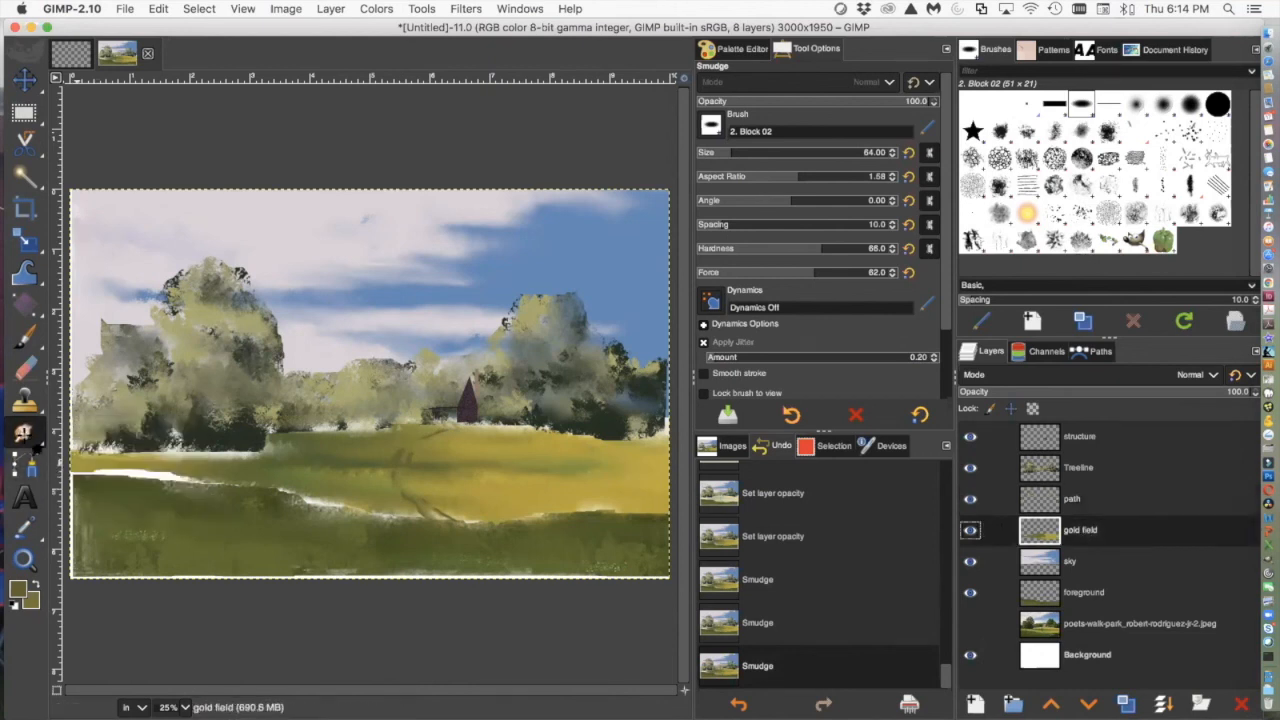
pyautogui.moveTo(178, 470)
pyautogui.mouseDown()
pyautogui.moveTo(171, 491)
pyautogui.moveTo(131, 486)
pyautogui.mouseUp()
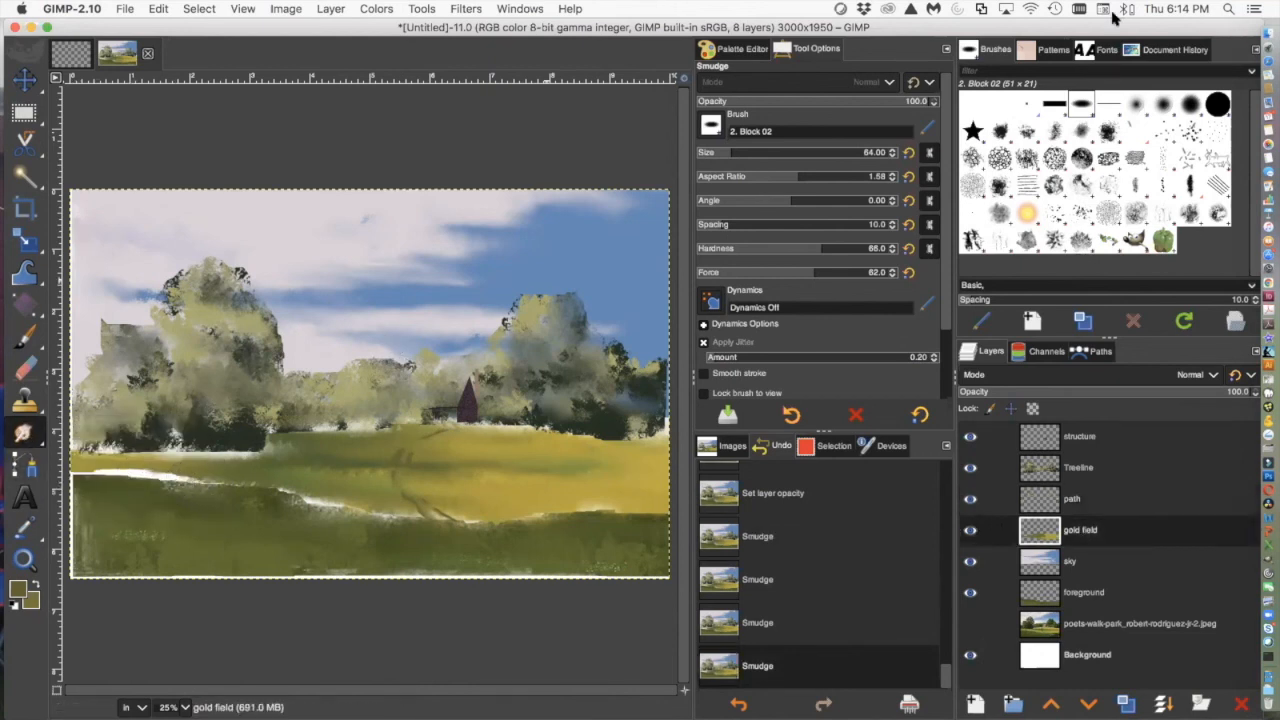
pyautogui.moveTo(726, 154); pyautogui.dragTo(777, 154)
pyautogui.moveTo(192, 478)
pyautogui.mouseDown()
pyautogui.moveTo(107, 462)
pyautogui.moveTo(143, 481)
pyautogui.moveTo(70, 484)
pyautogui.mouseUp()
pyautogui.moveTo(191, 485); pyautogui.dragTo(97, 490)
pyautogui.moveTo(172, 474); pyautogui.dragTo(76, 482)
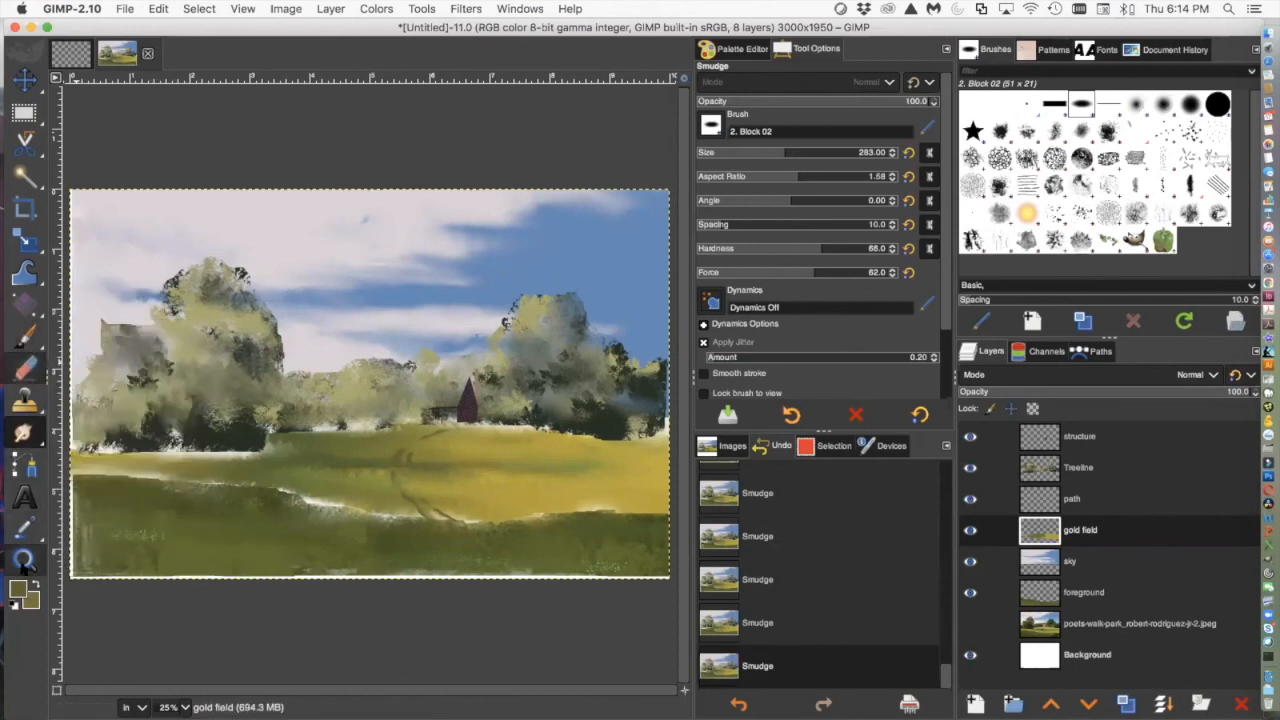
# Sample a green from the field, paint it along the gold field's lower-left edge and smudge the strokes
pyautogui.click(27, 527)
pyautogui.click(270, 483)
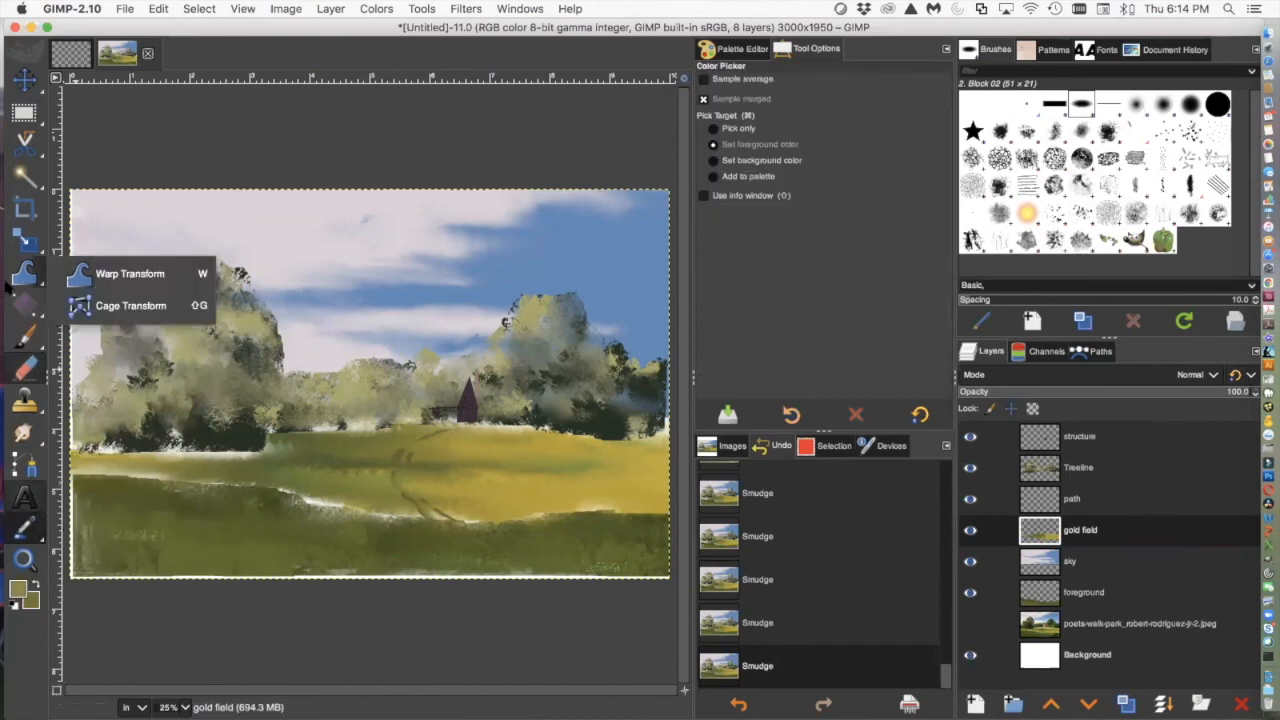
pyautogui.click(22, 335)
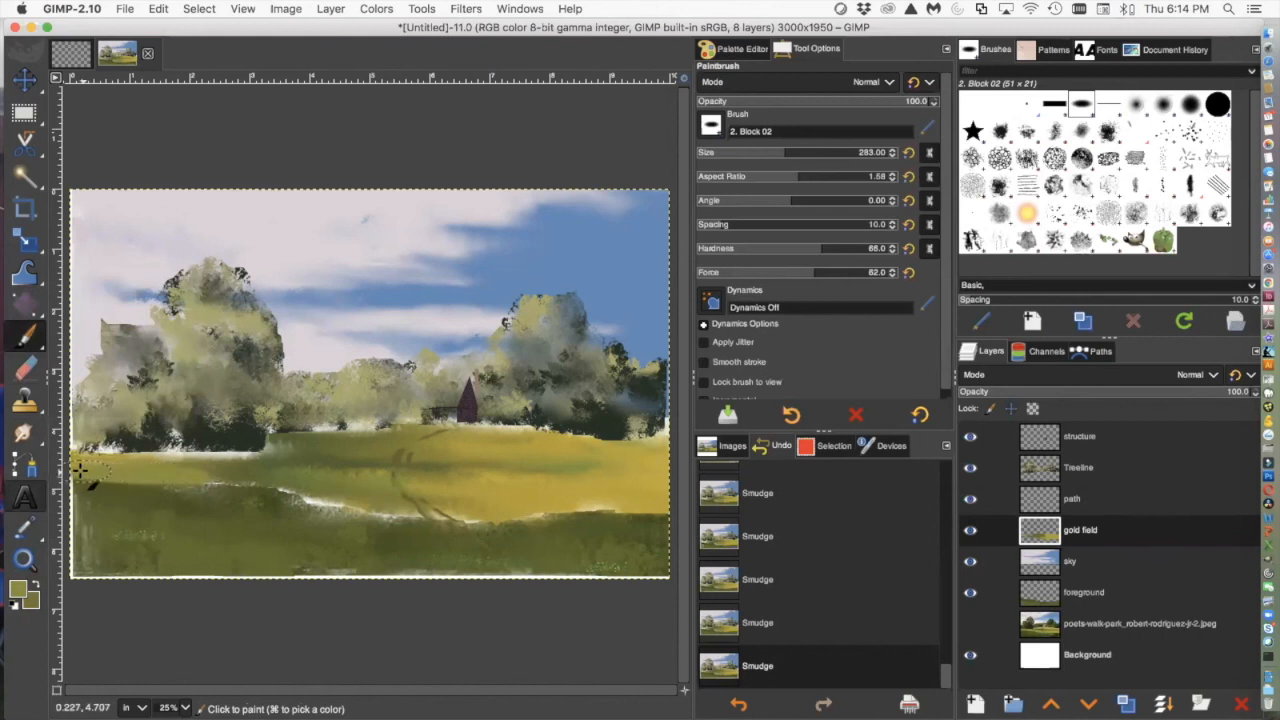
pyautogui.moveTo(58, 474); pyautogui.dragTo(207, 483)
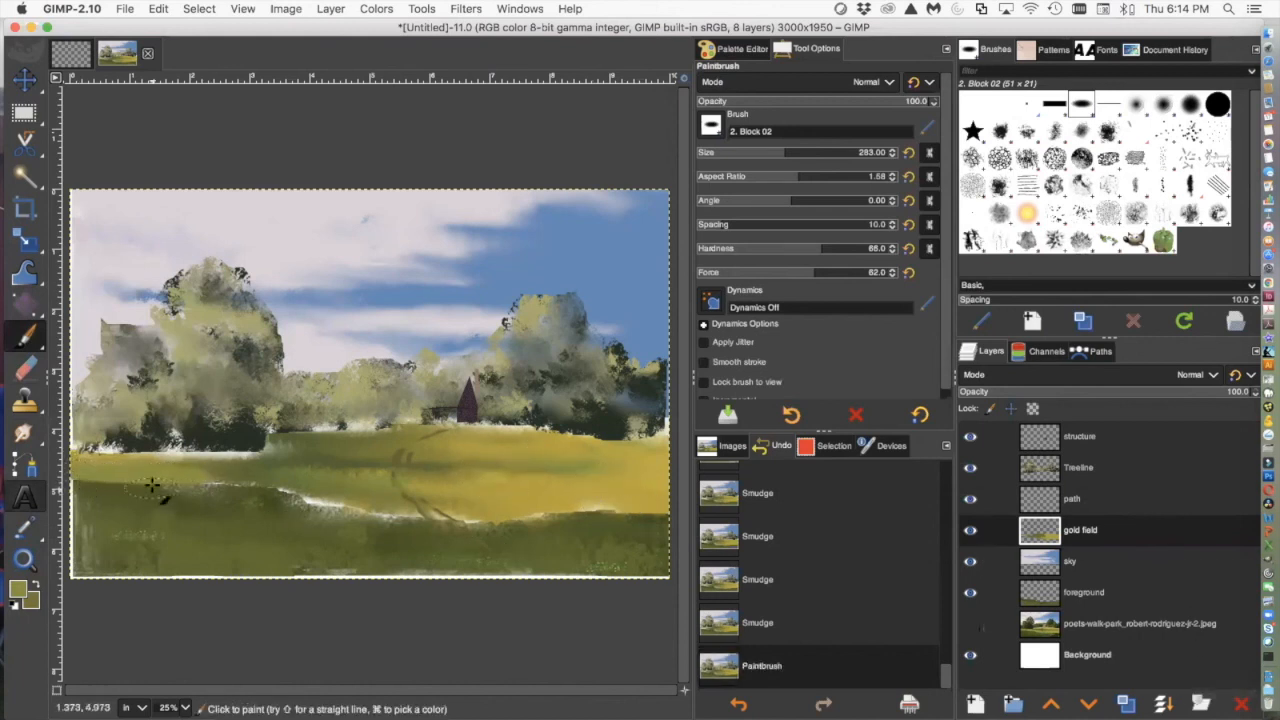
pyautogui.click(22, 432)
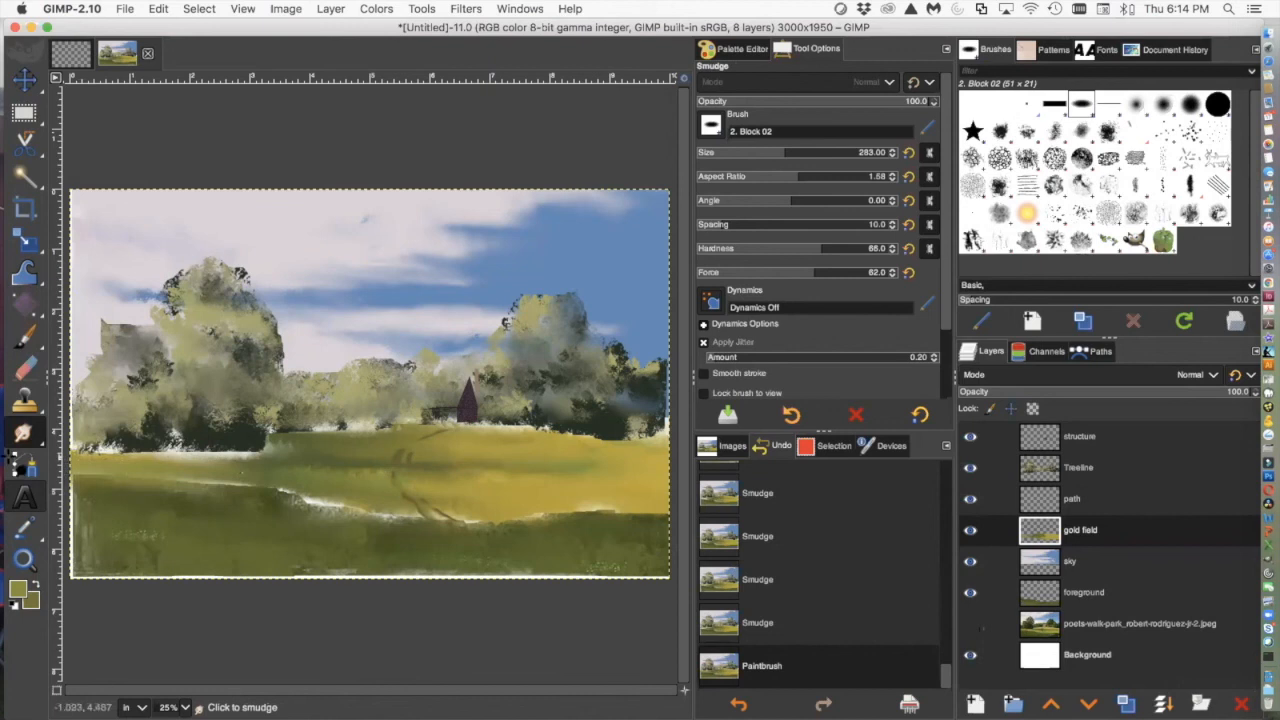
pyautogui.click(589, 535)
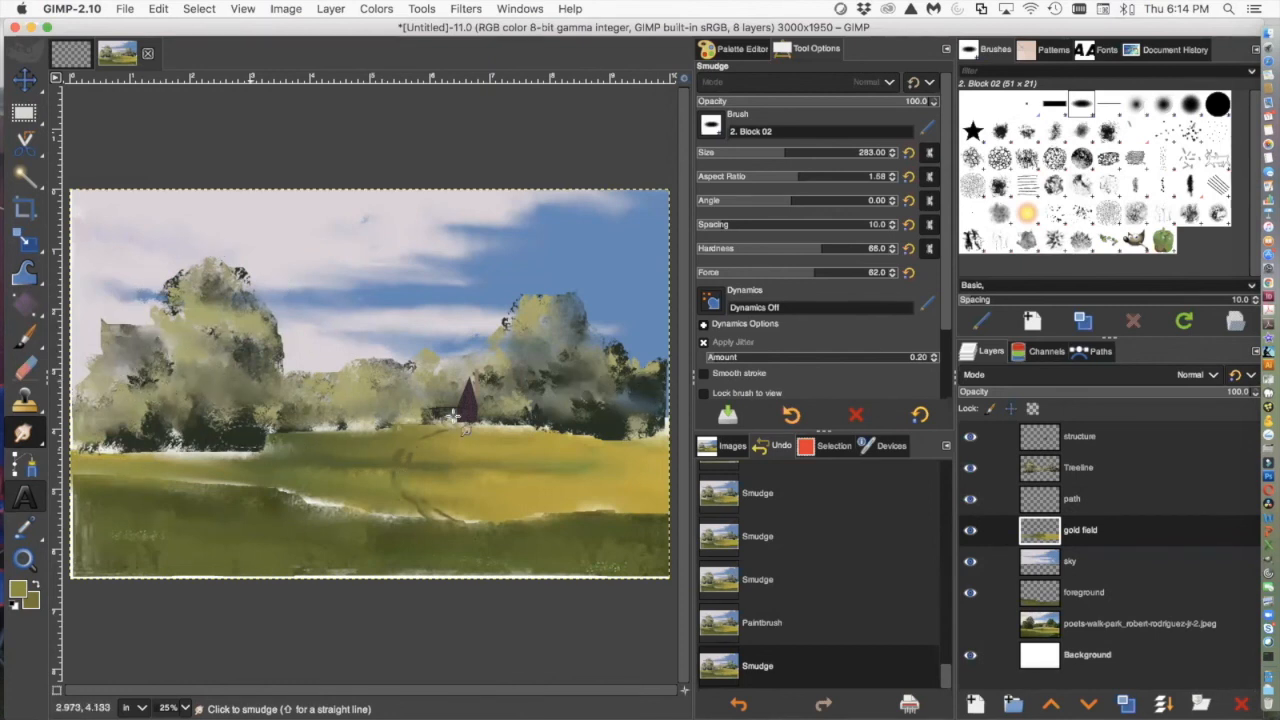
# Show the reference photo layer at 42.2 opacity and lower the Treeline layer's opacity to about 48
pyautogui.click(1092, 477)
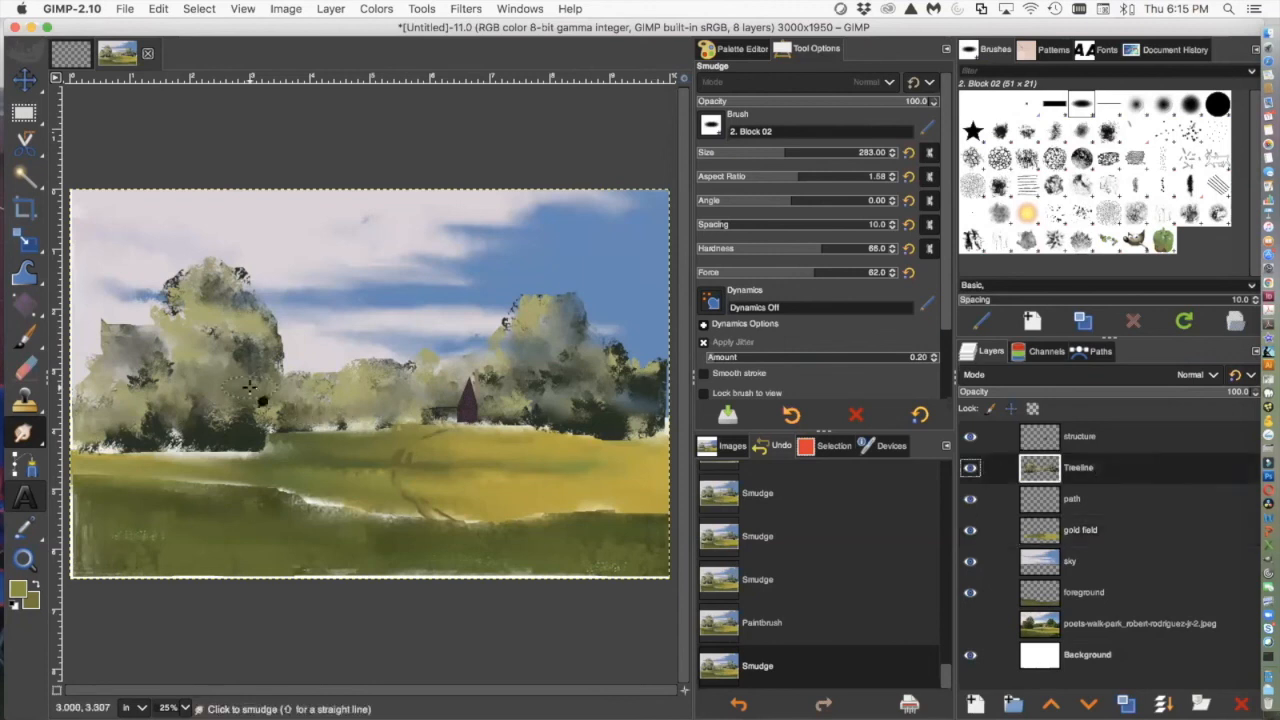
pyautogui.click(969, 623)
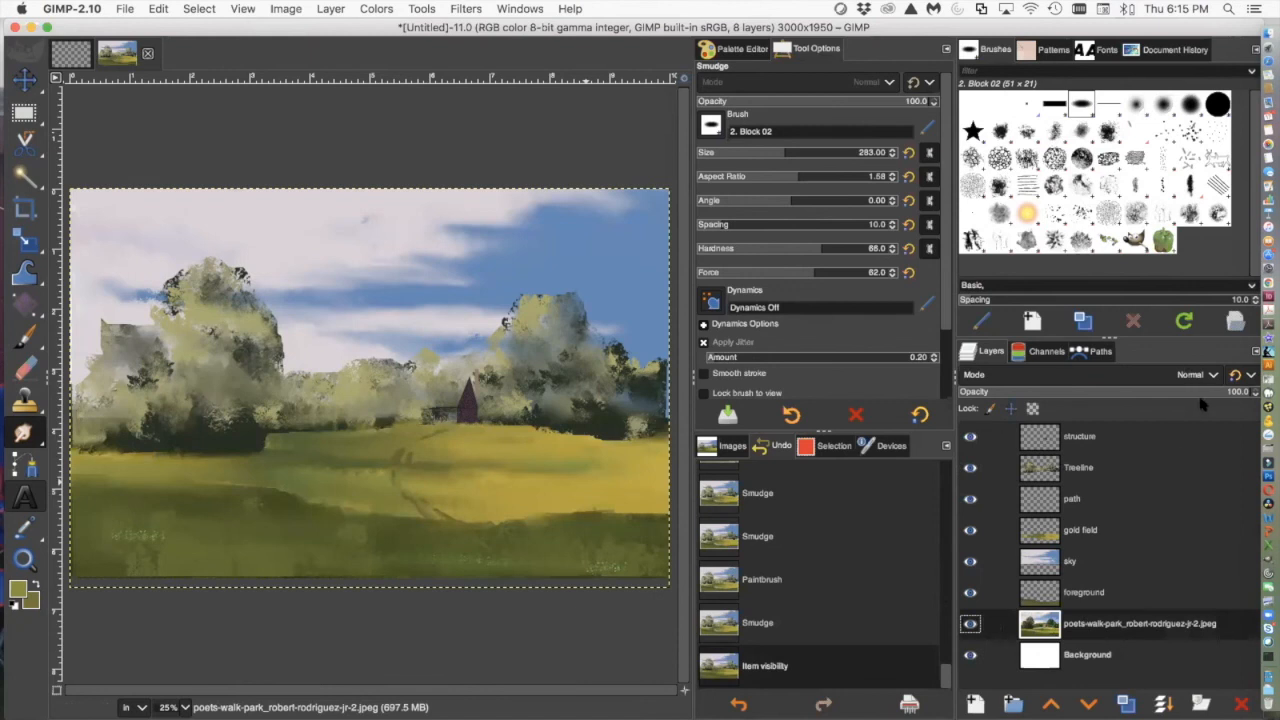
pyautogui.moveTo(1245, 391); pyautogui.dragTo(1081, 392)
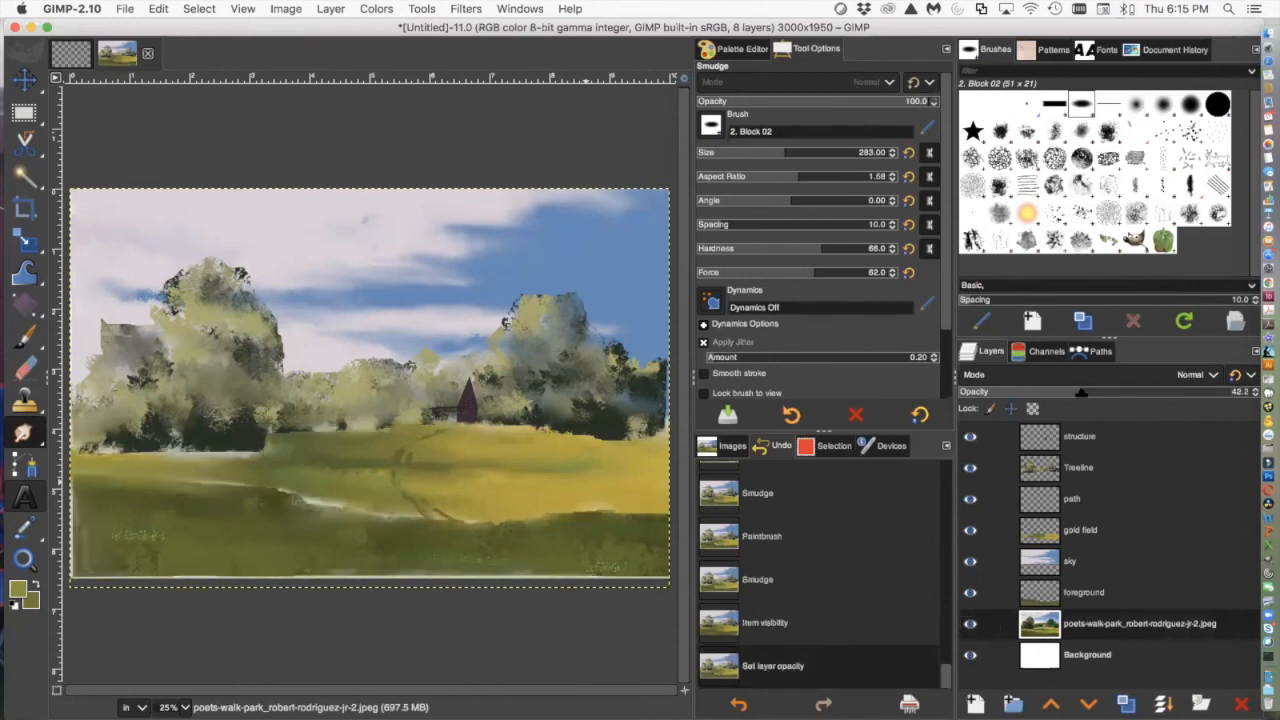
pyautogui.click(1078, 469)
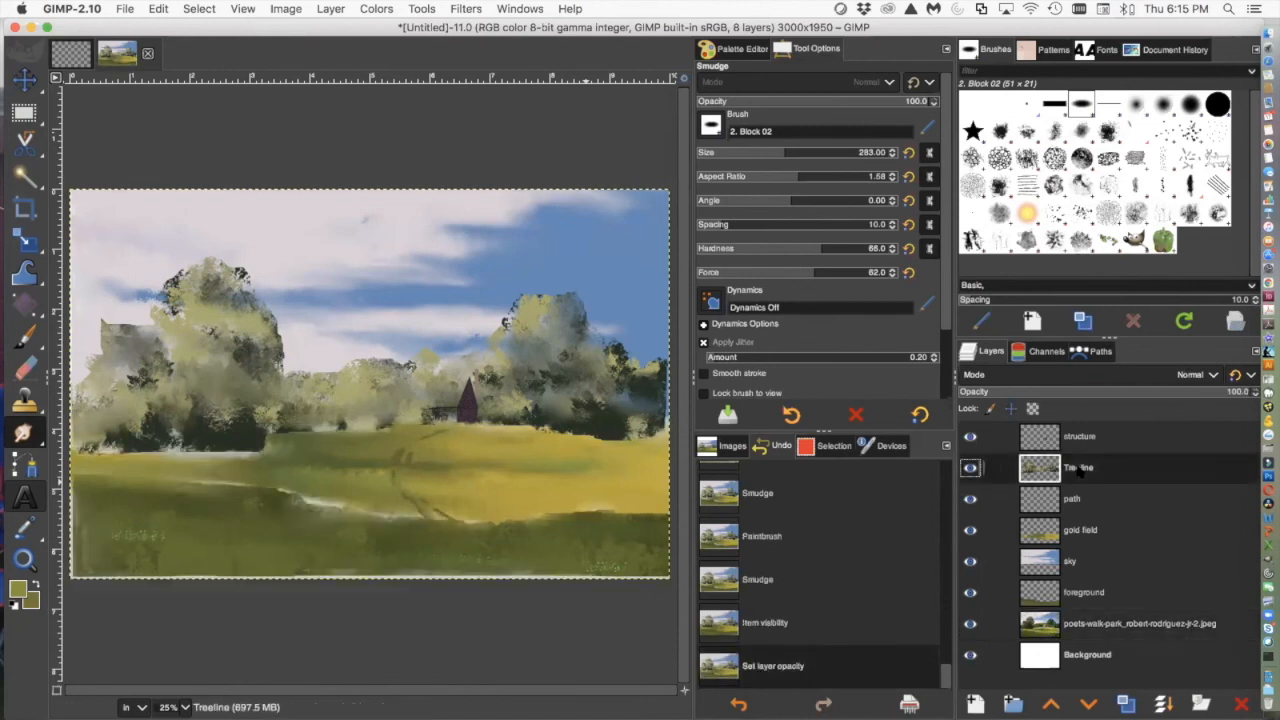
pyautogui.moveTo(1245, 392); pyautogui.dragTo(1100, 393)
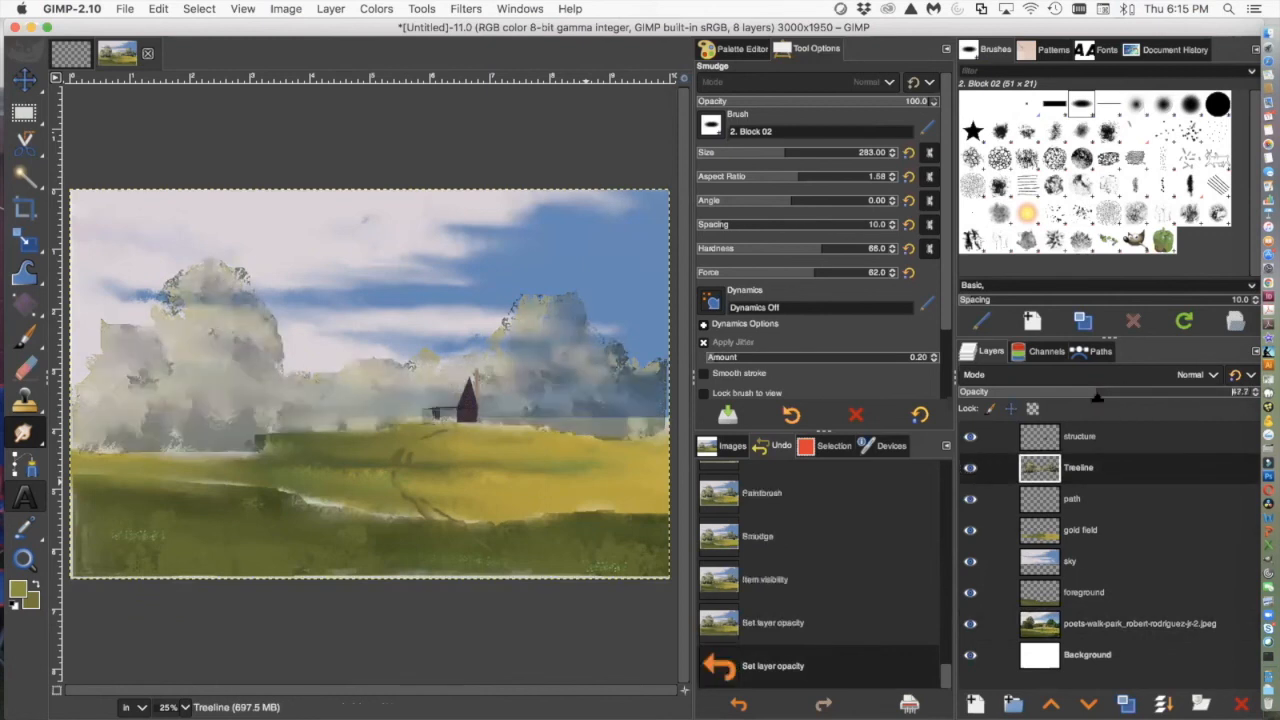
# Set the reference photo layer's opacity to 100, hide the sky layer and set the Treeline layer's opacity to 51.5
pyautogui.click(1085, 628)
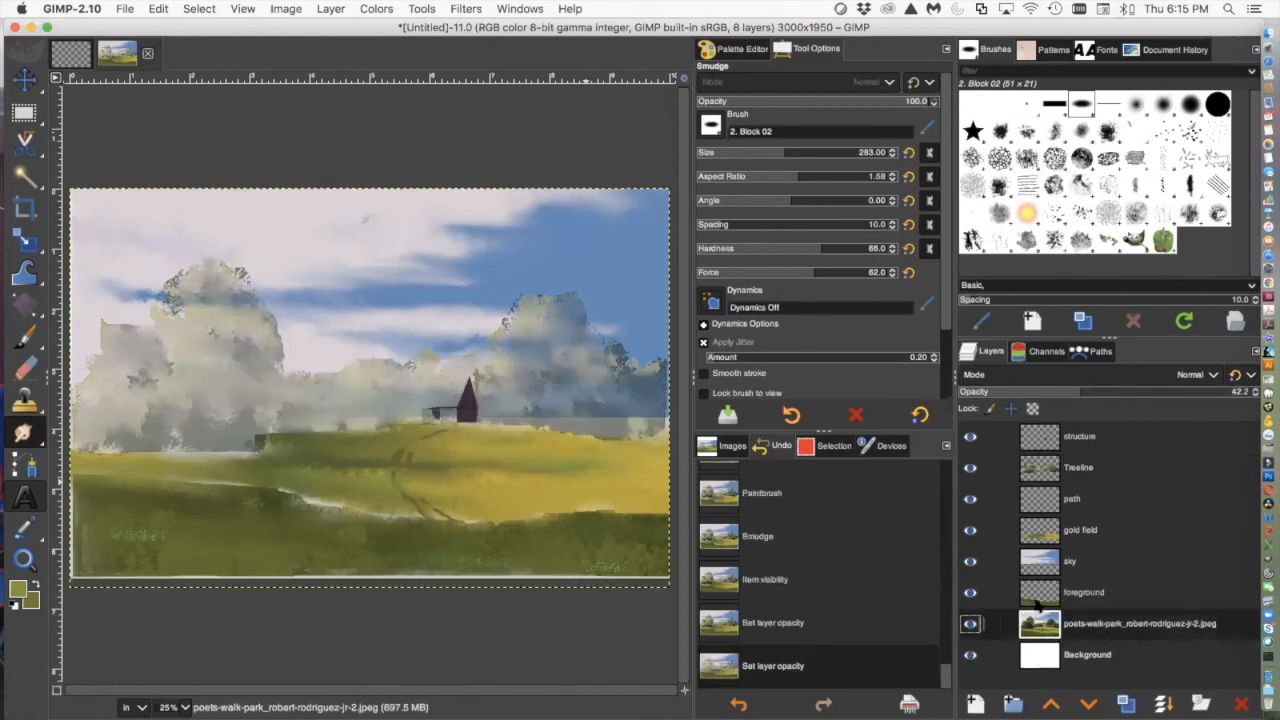
pyautogui.moveTo(1082, 390); pyautogui.dragTo(1255, 391)
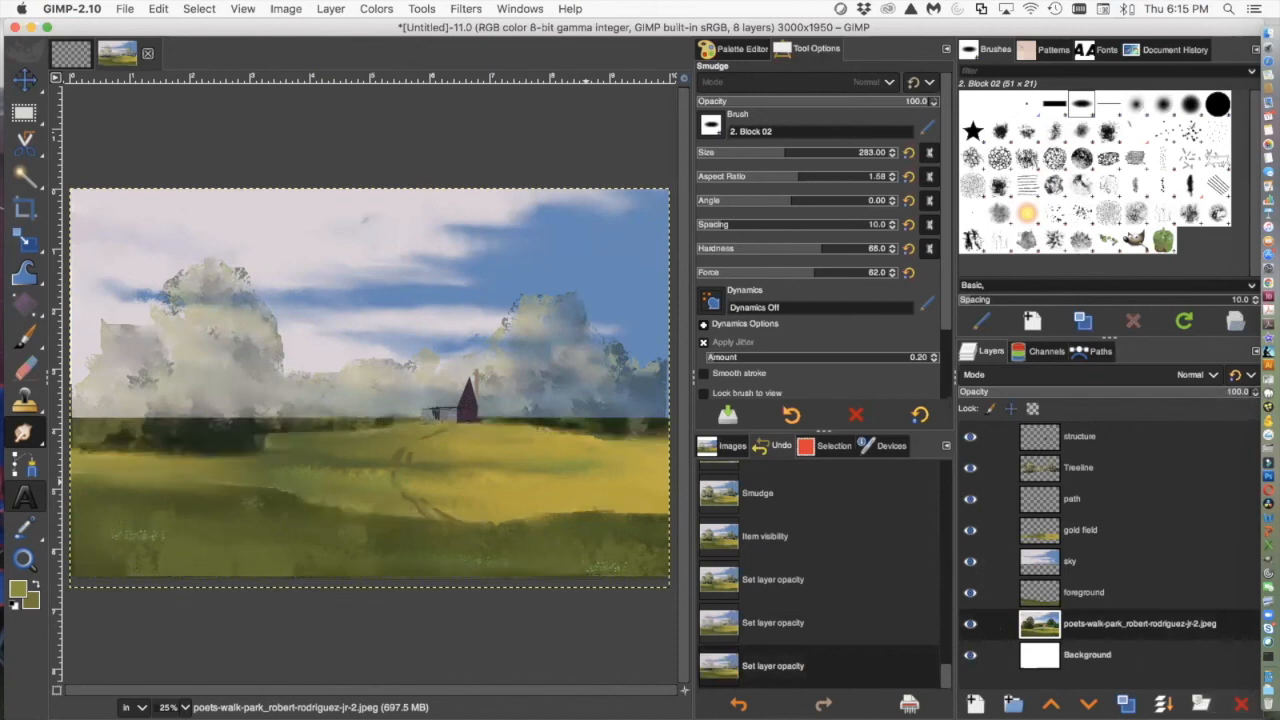
pyautogui.click(970, 562)
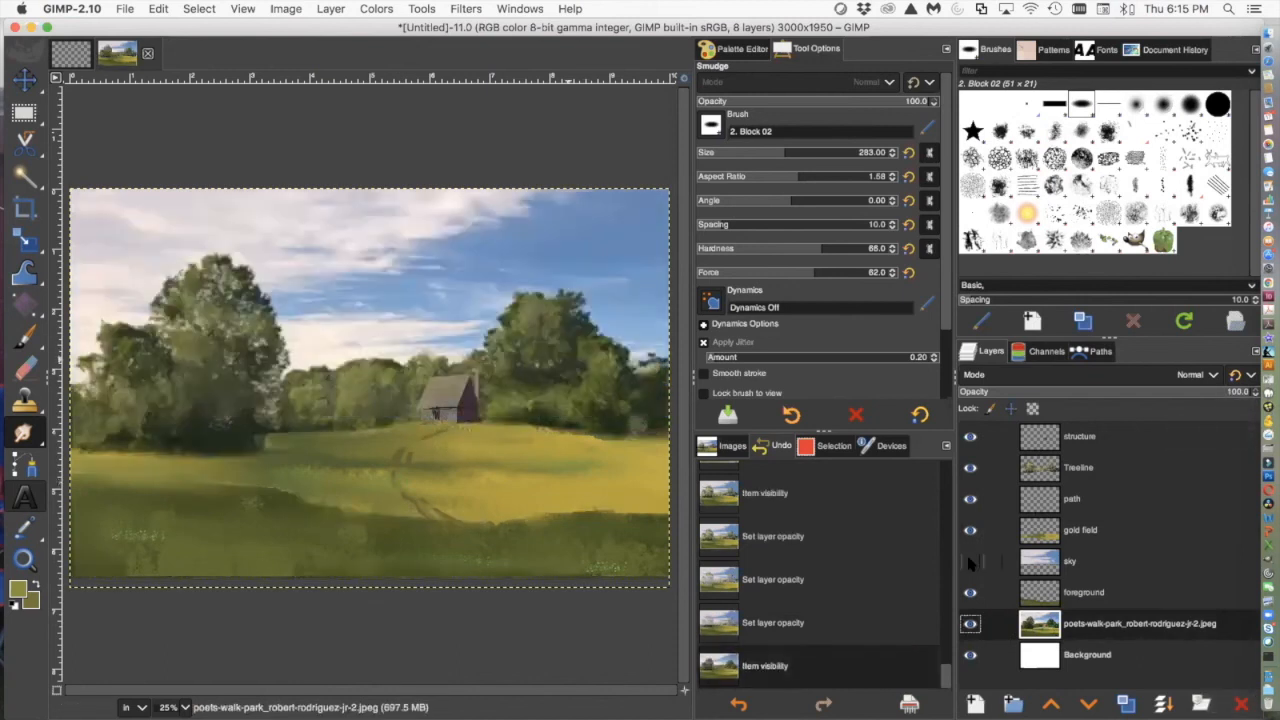
pyautogui.click(1090, 470)
pyautogui.moveTo(1096, 391); pyautogui.dragTo(1107, 391)
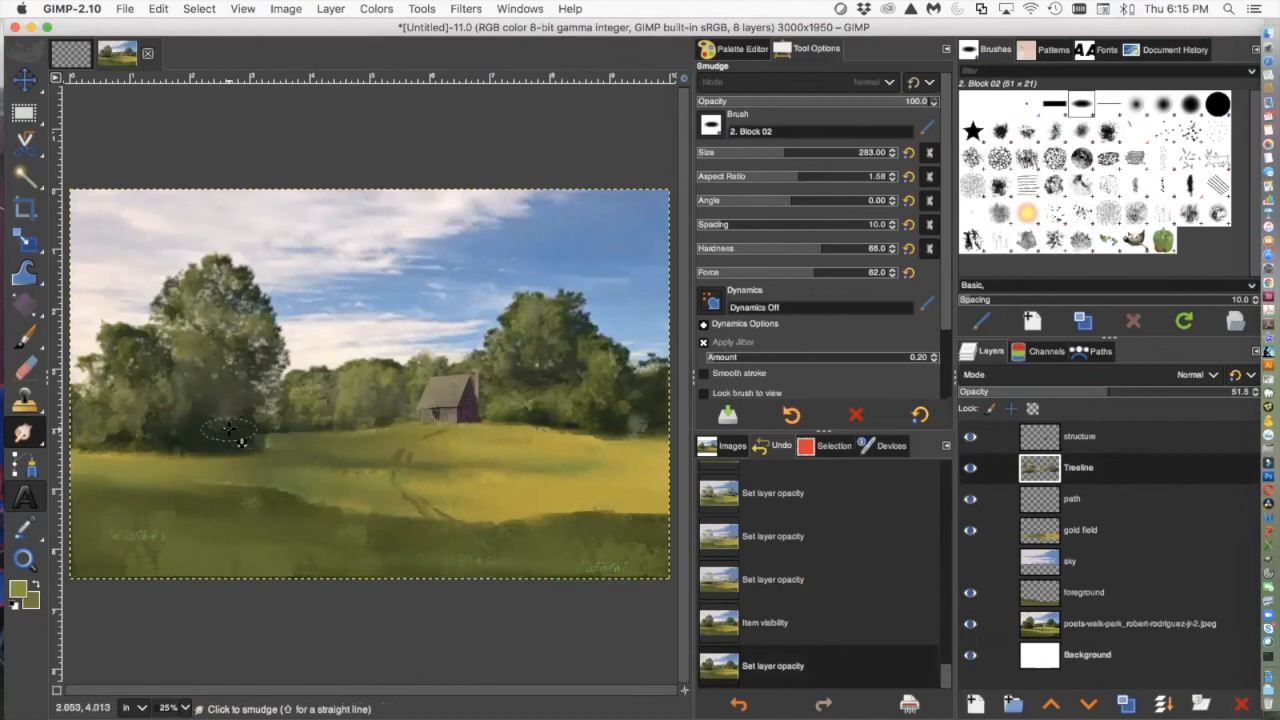
# Sample a dark green and a lighter green from the large tree as the two painting colors
pyautogui.moveTo(25, 526)
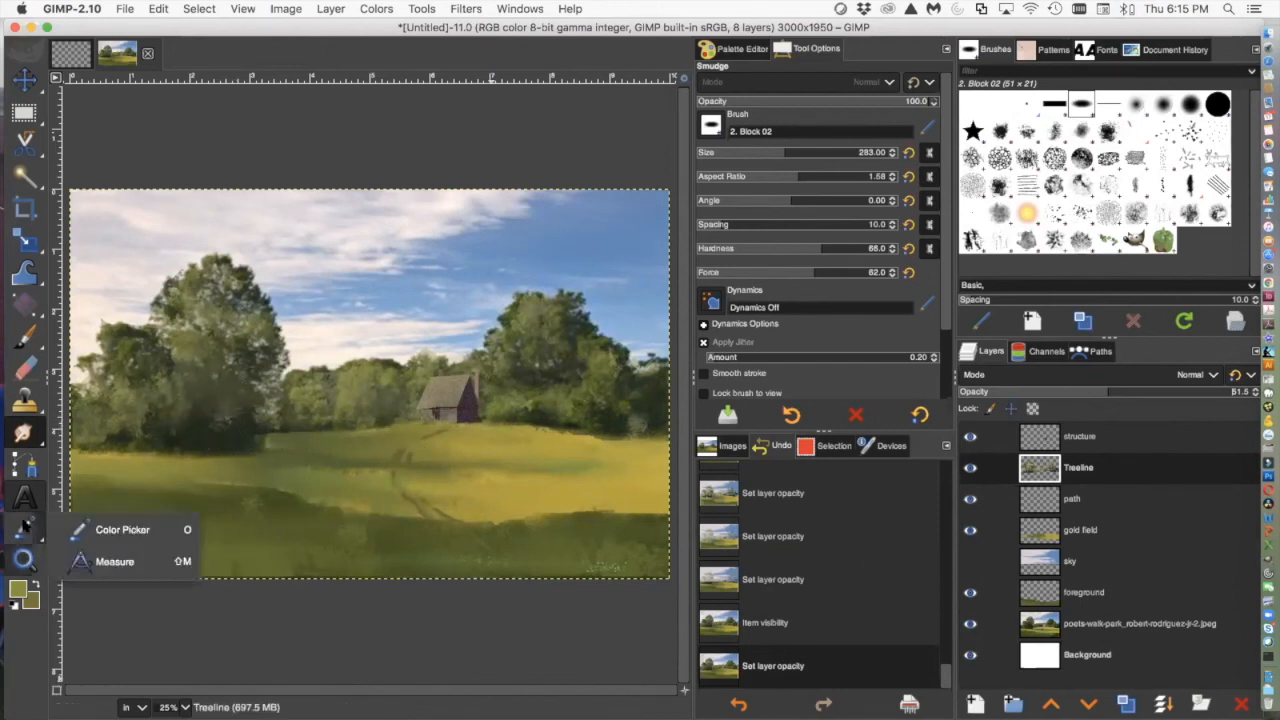
pyautogui.press('o')
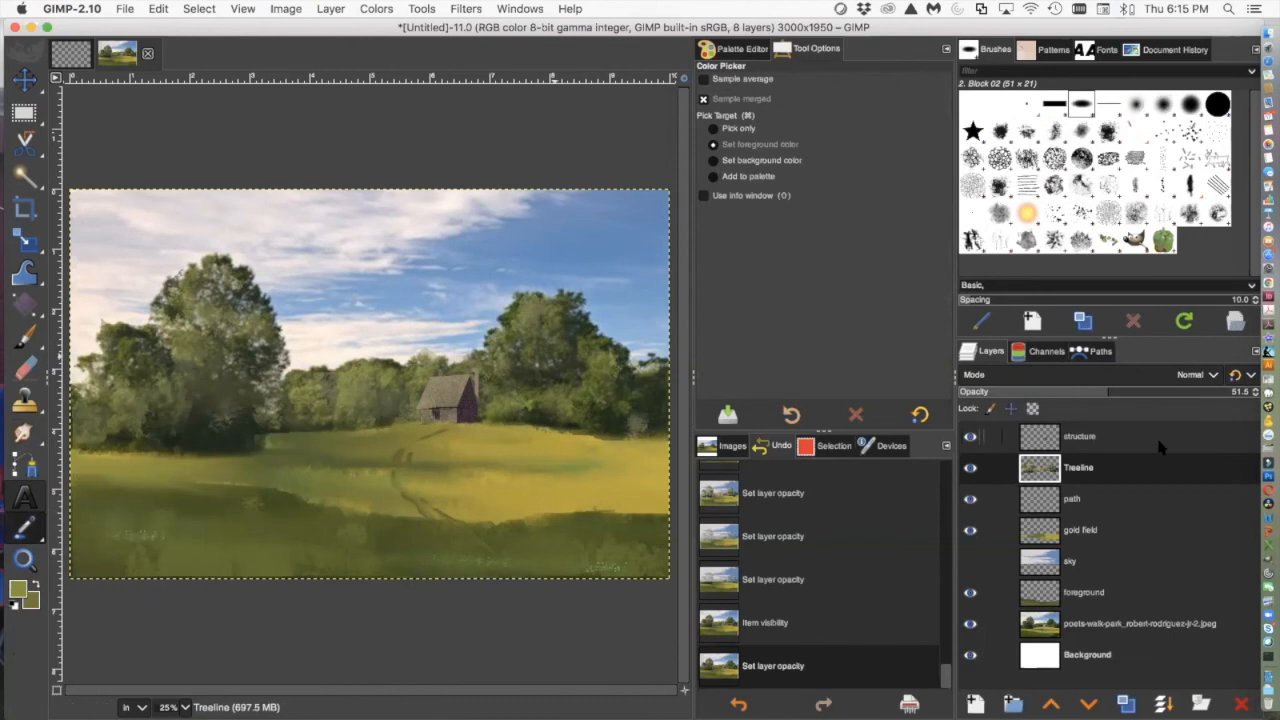
pyautogui.click(186, 410)
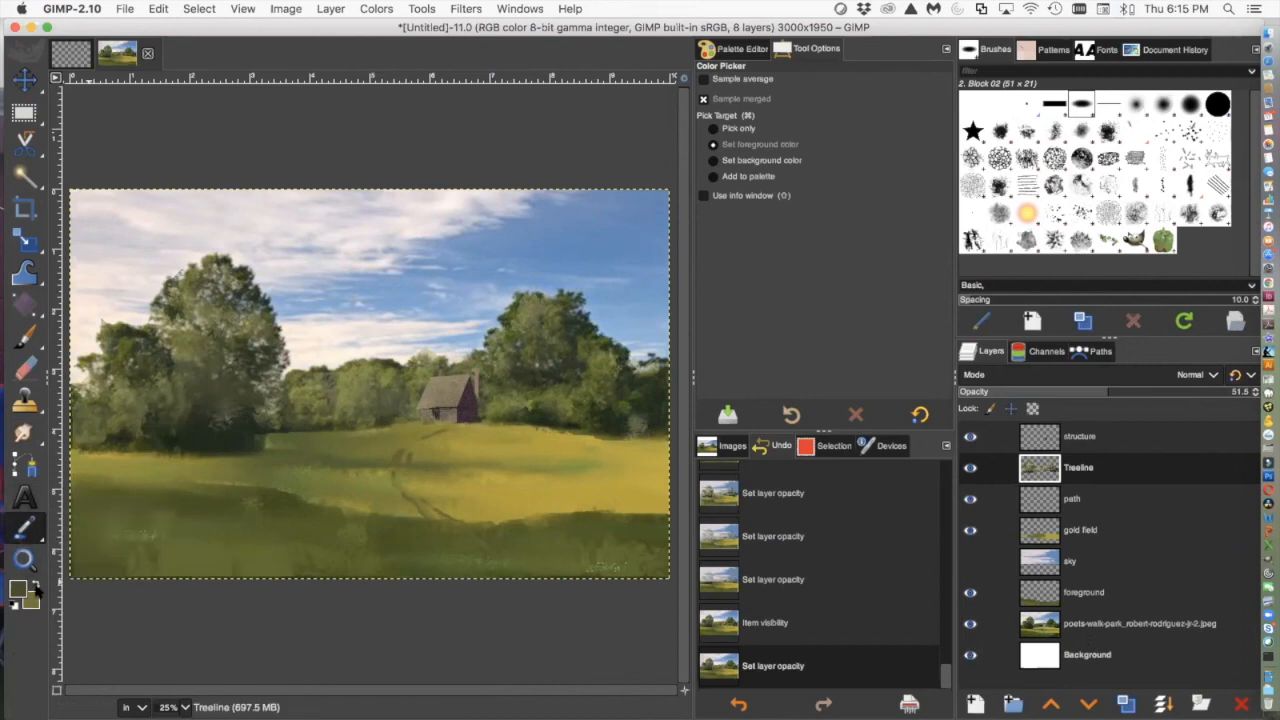
pyautogui.click(183, 259)
pyautogui.click(172, 318)
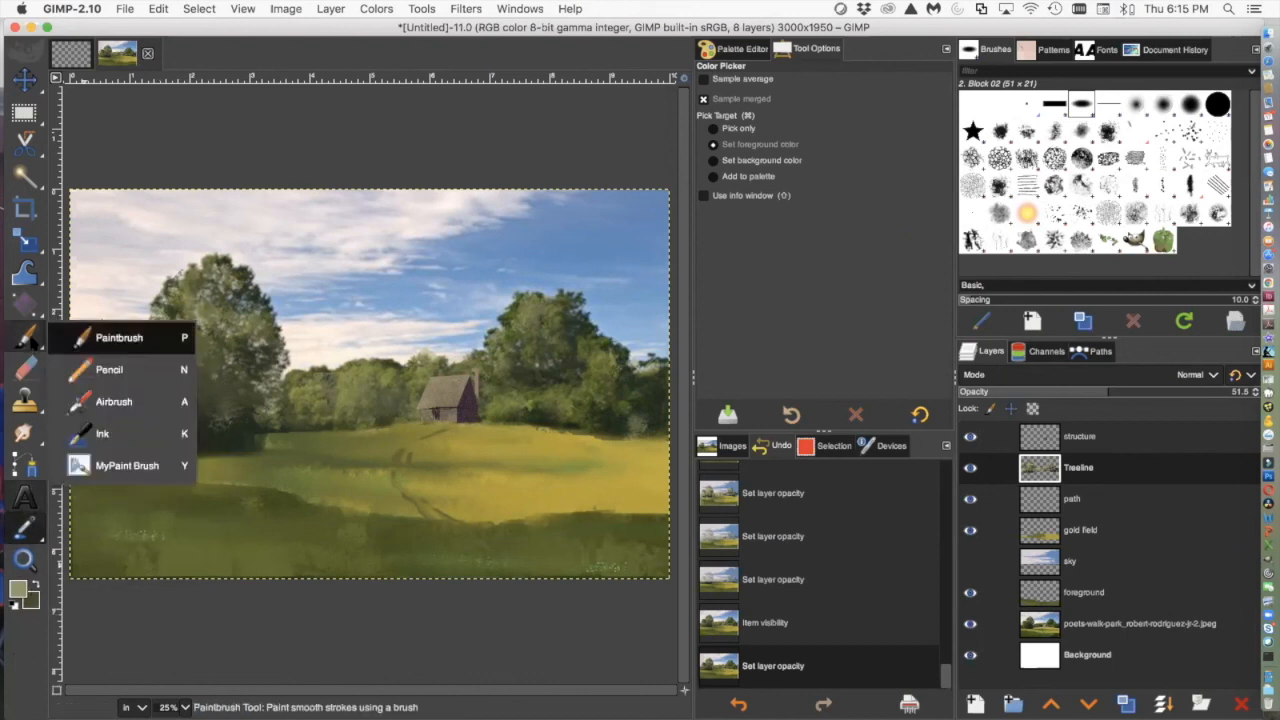
# Paint dark foliage over the large tree on the Treeline layer using the Paintbrush with the Vegetation 02 brush at size 170
pyautogui.click(27, 340)
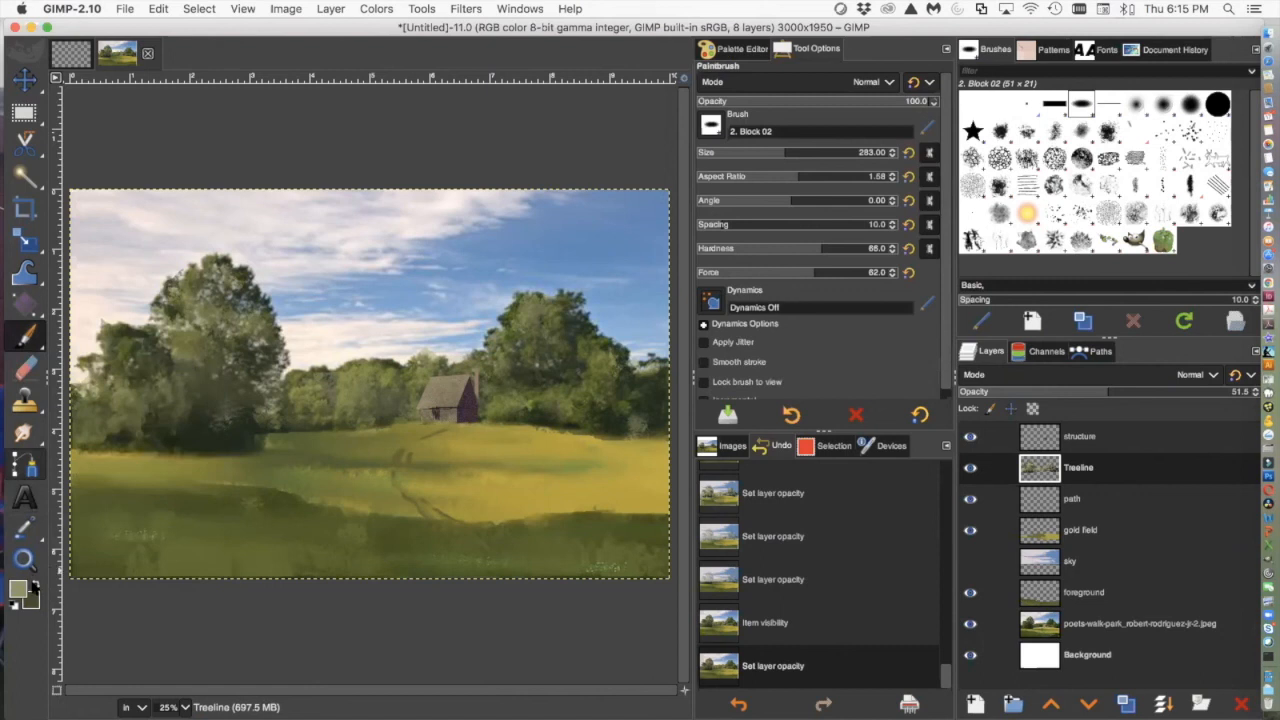
pyautogui.click(1090, 240)
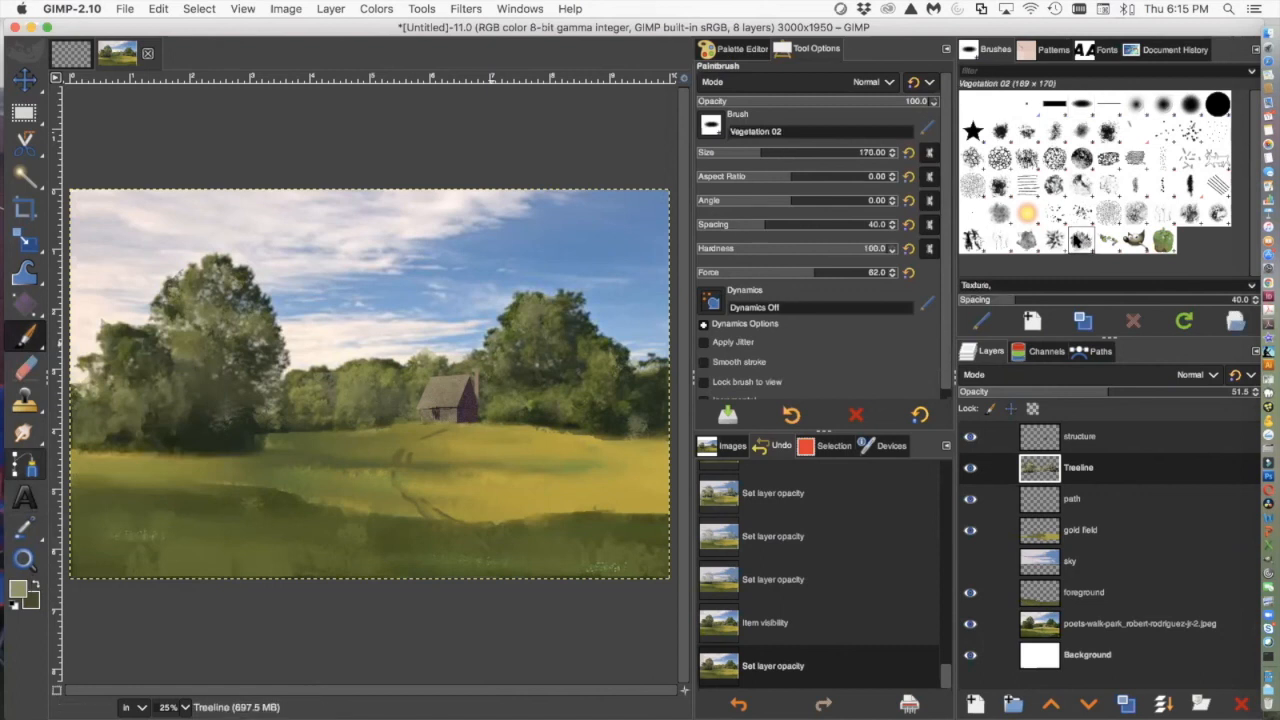
pyautogui.moveTo(172, 412)
pyautogui.mouseDown()
pyautogui.moveTo(125, 422)
pyautogui.moveTo(155, 440)
pyautogui.mouseUp()
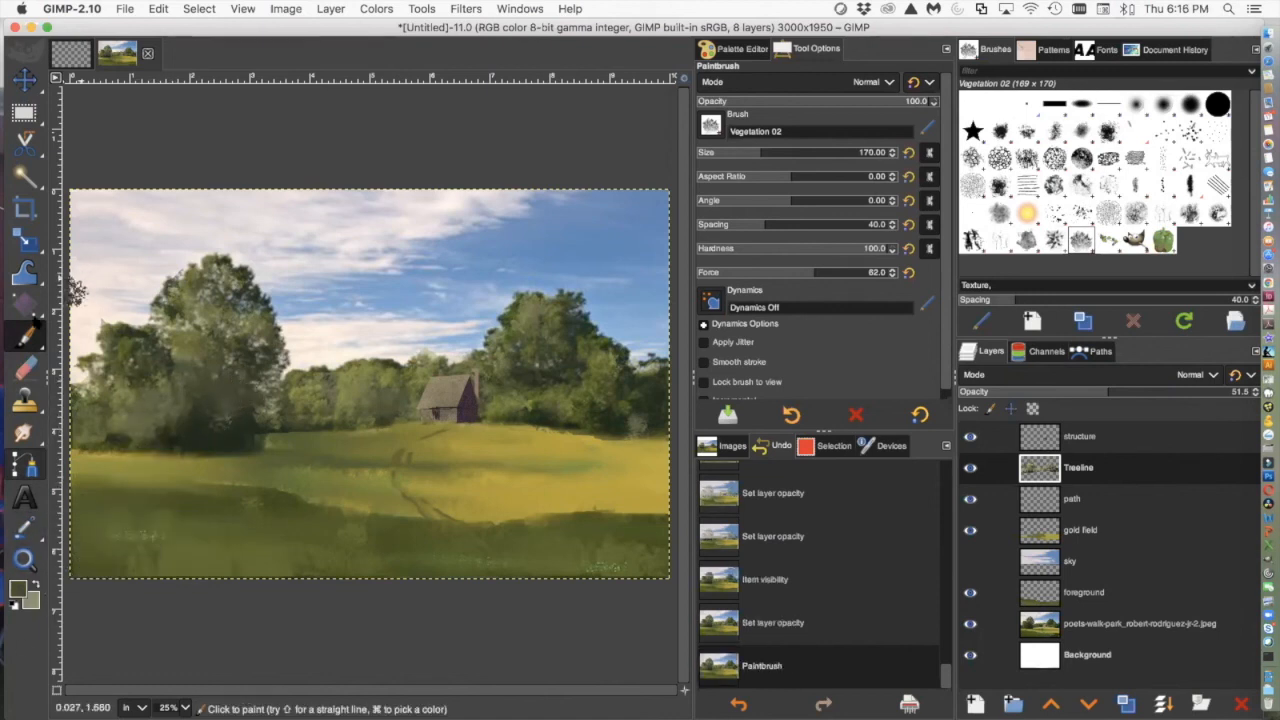
pyautogui.moveTo(210, 416)
pyautogui.mouseDown()
pyautogui.moveTo(229, 382)
pyautogui.moveTo(258, 400)
pyautogui.mouseUp()
pyautogui.moveTo(194, 376); pyautogui.dragTo(204, 371)
pyautogui.click(258, 368)
pyautogui.click(267, 381)
pyautogui.click(242, 364)
pyautogui.click(162, 367)
pyautogui.click(153, 365)
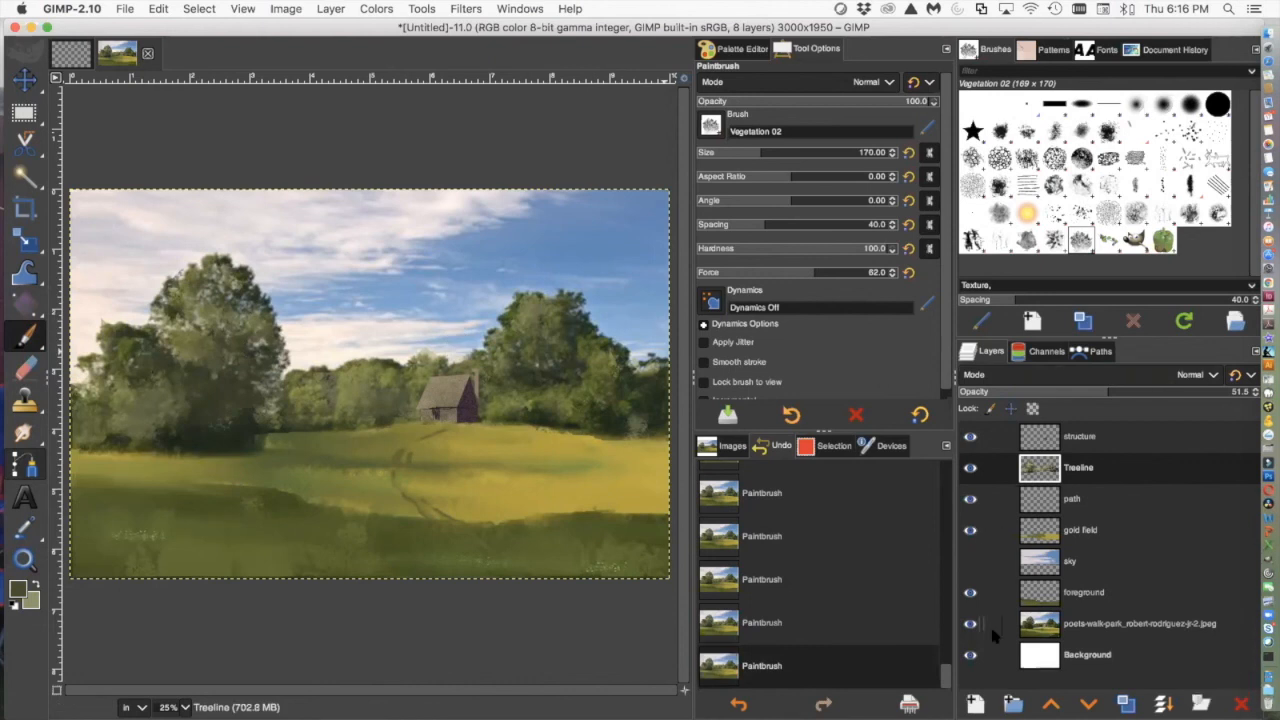
# Show the sky layer, restore the Treeline layer's opacity to 100 and compare the painting with the reference photo hidden and shown
pyautogui.click(970, 467)
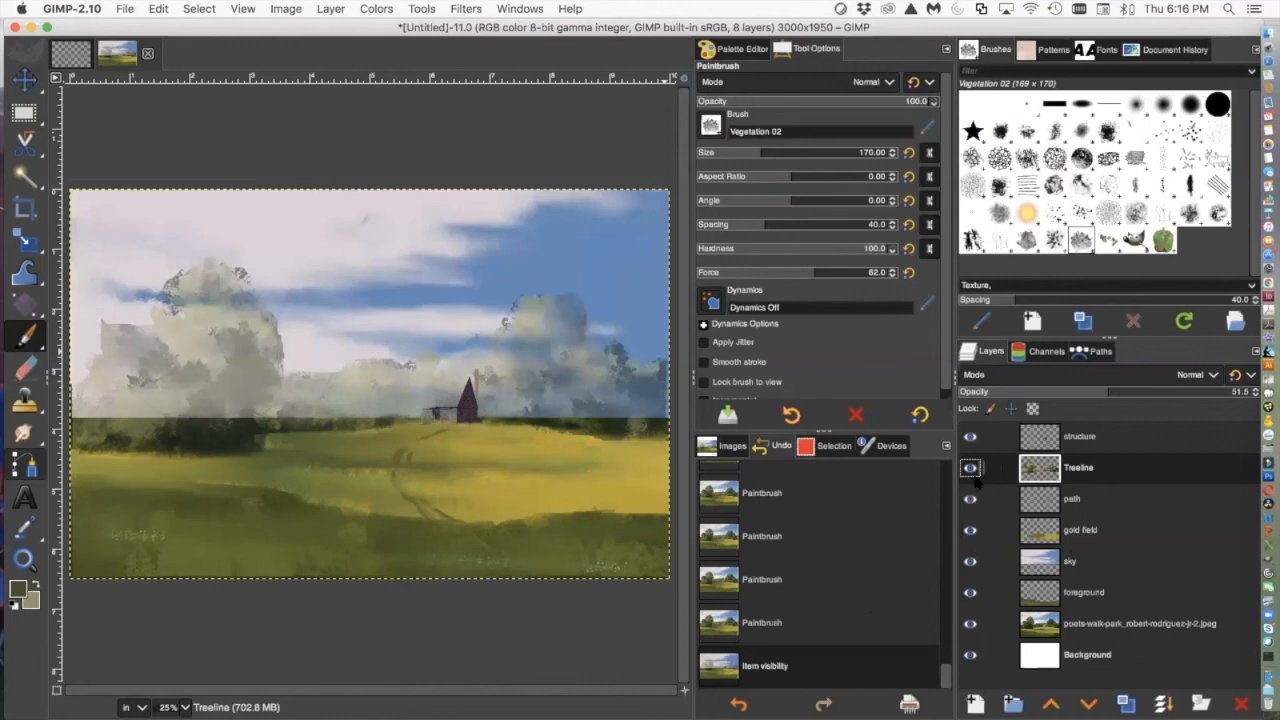
pyautogui.moveTo(1105, 392); pyautogui.dragTo(1250, 392)
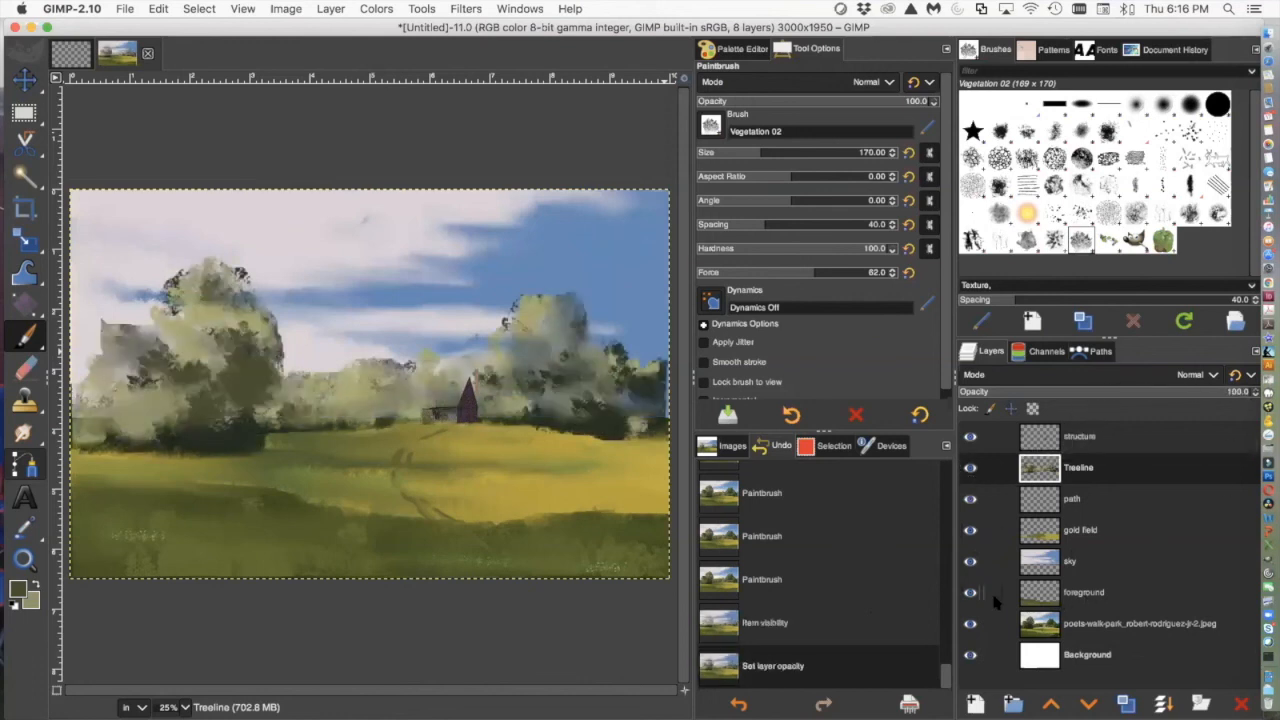
pyautogui.click(970, 623)
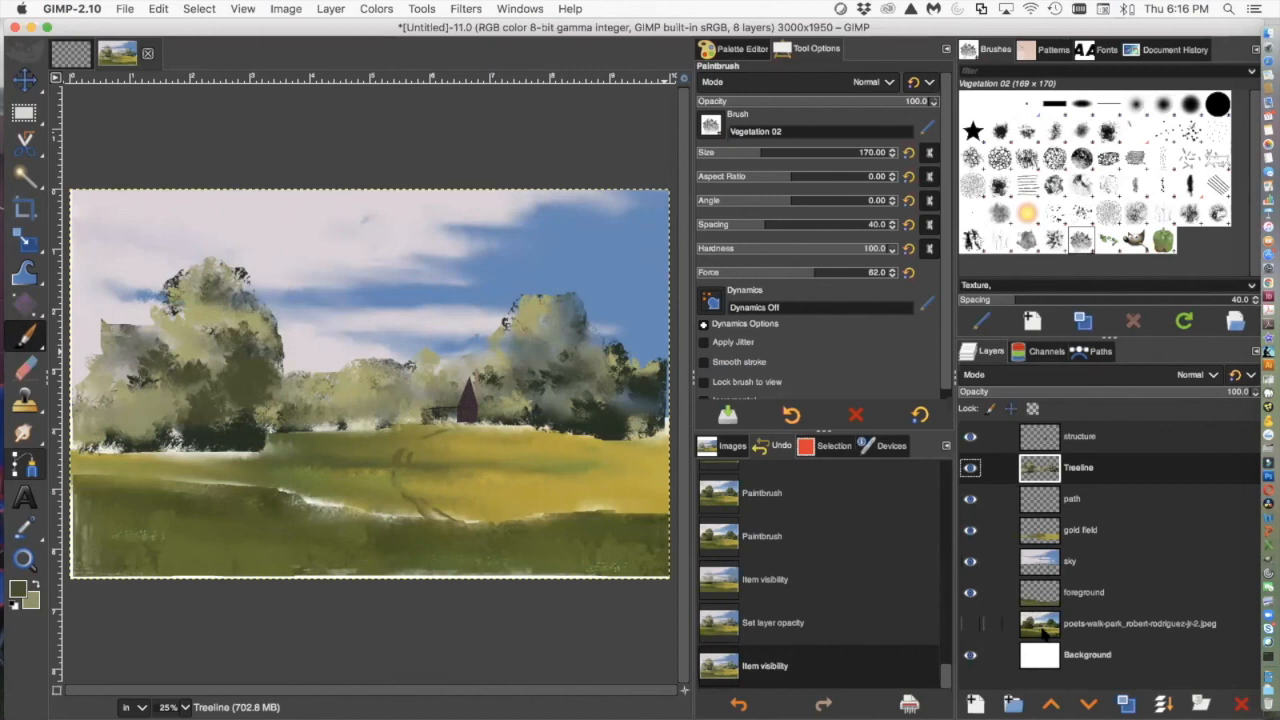
pyautogui.click(969, 624)
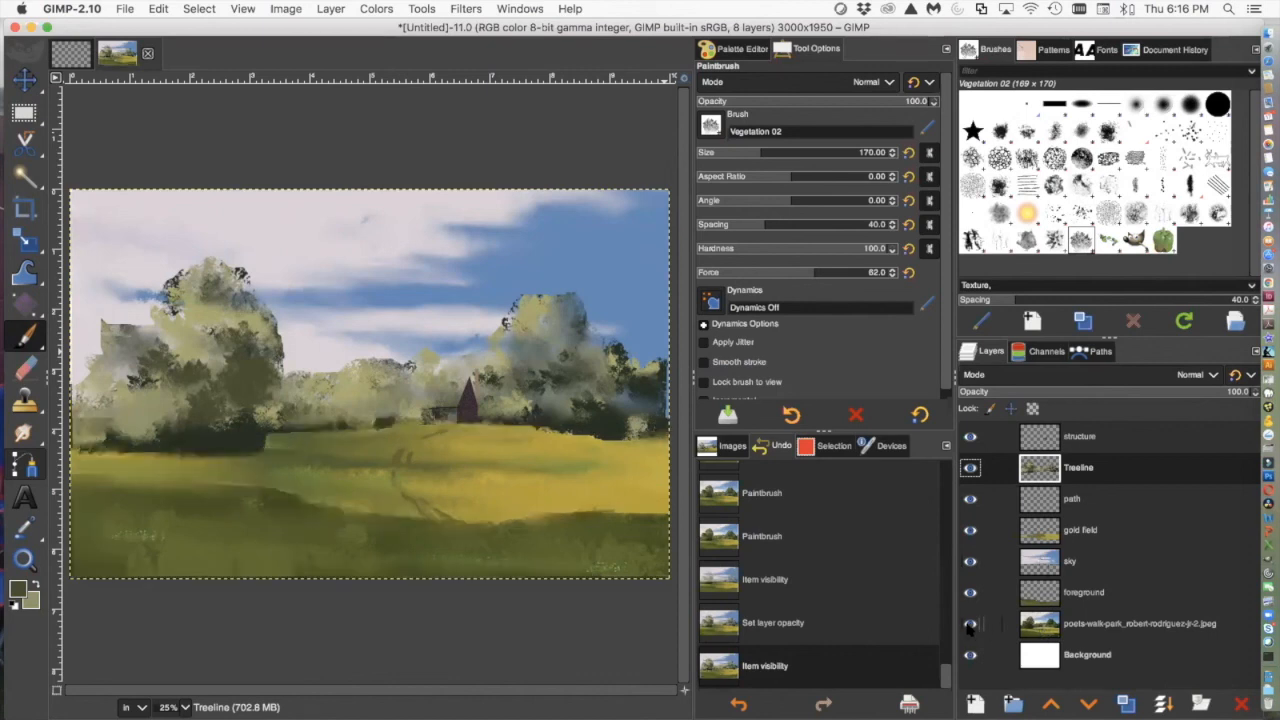
pyautogui.click(969, 624)
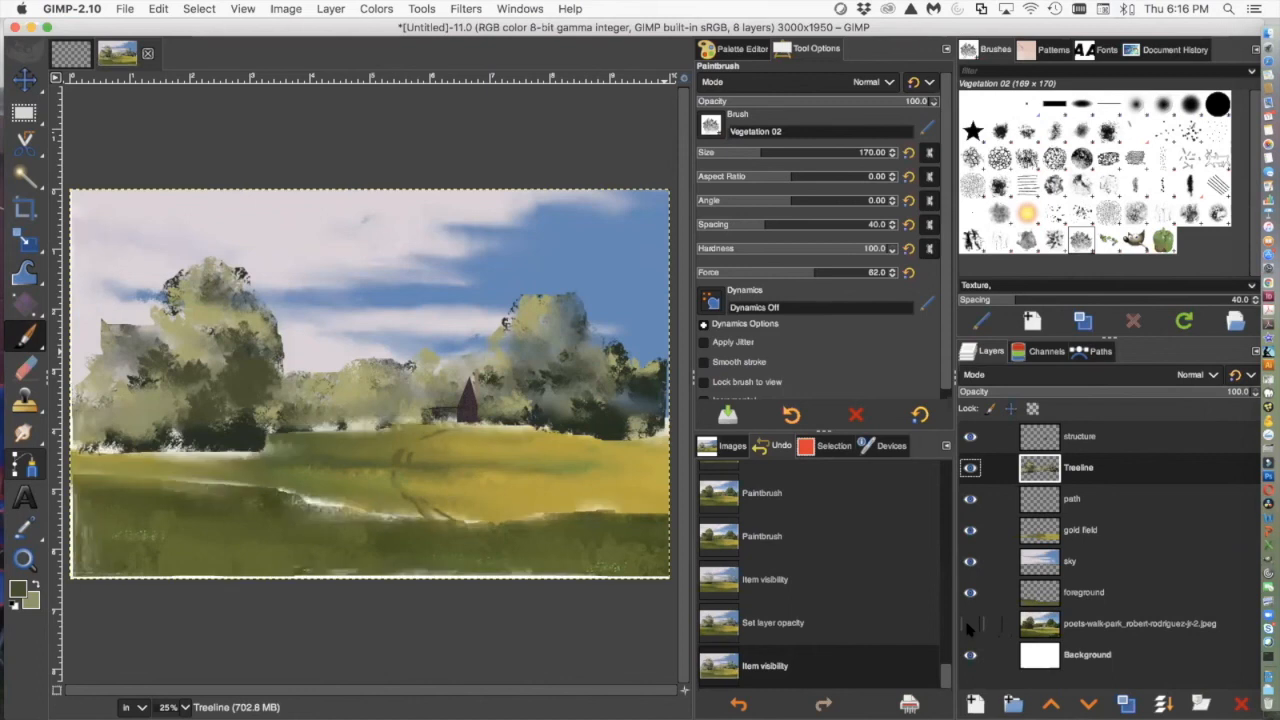
pyautogui.click(969, 624)
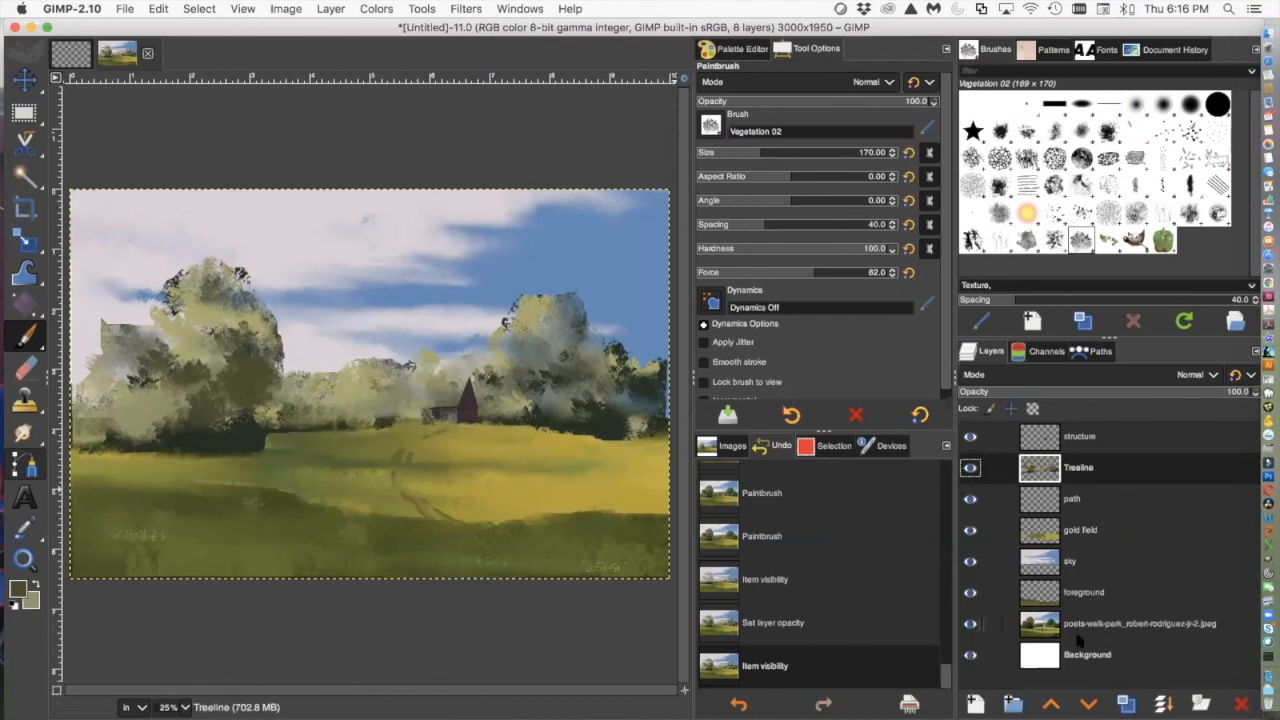
# Save the layered painting as PoetsWalk3.xcf in the GIMP PROJECTS folder
pyautogui.click(127, 9)
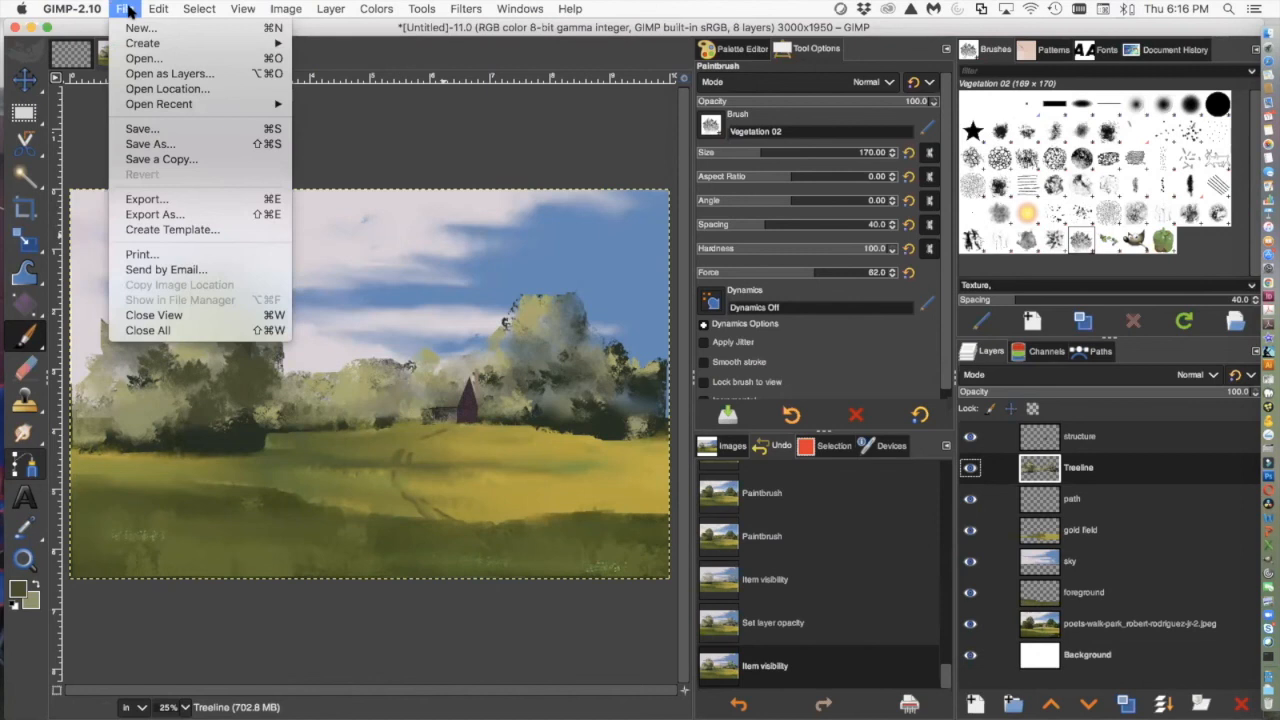
pyautogui.click(140, 129)
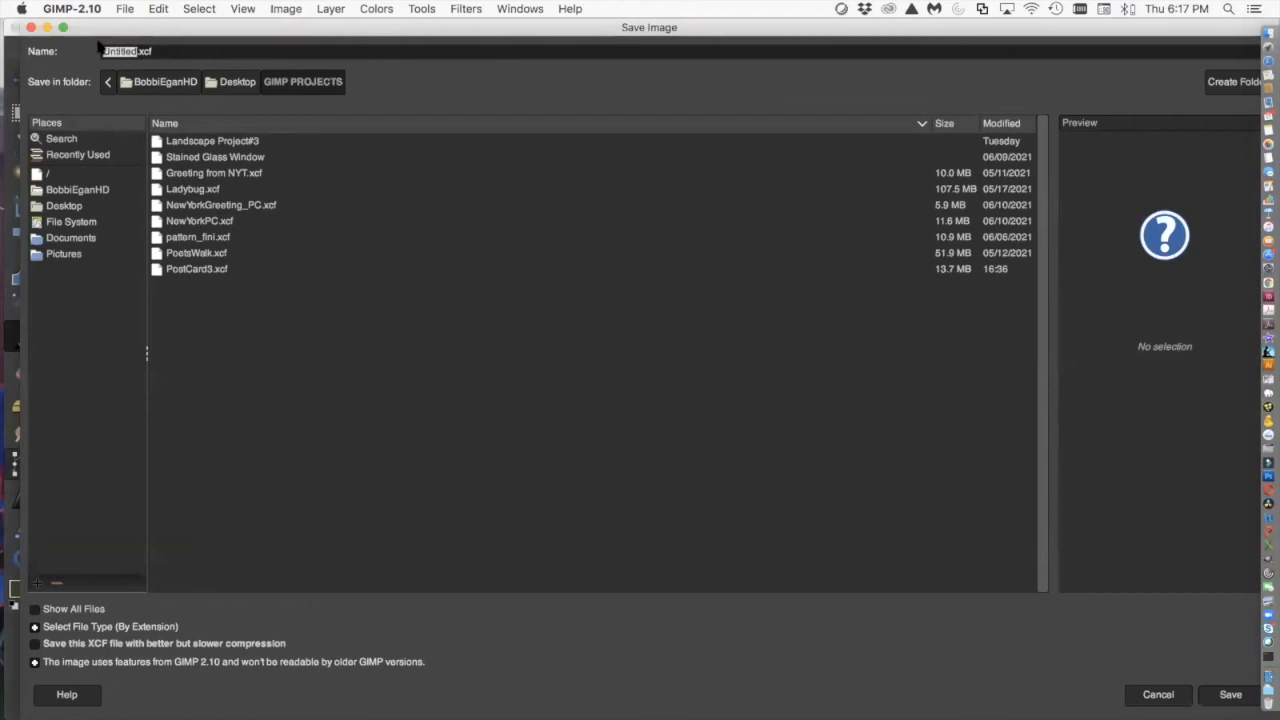
pyautogui.write('PoetsWa')
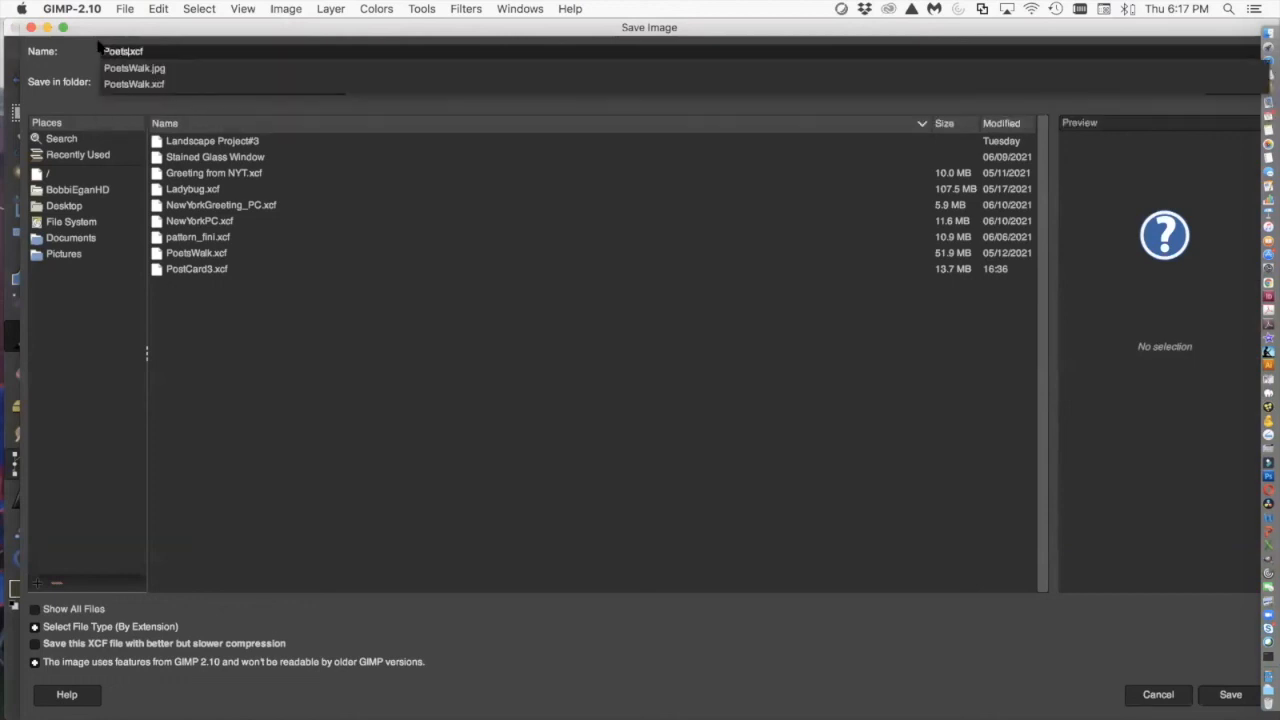
pyautogui.write('lk3')
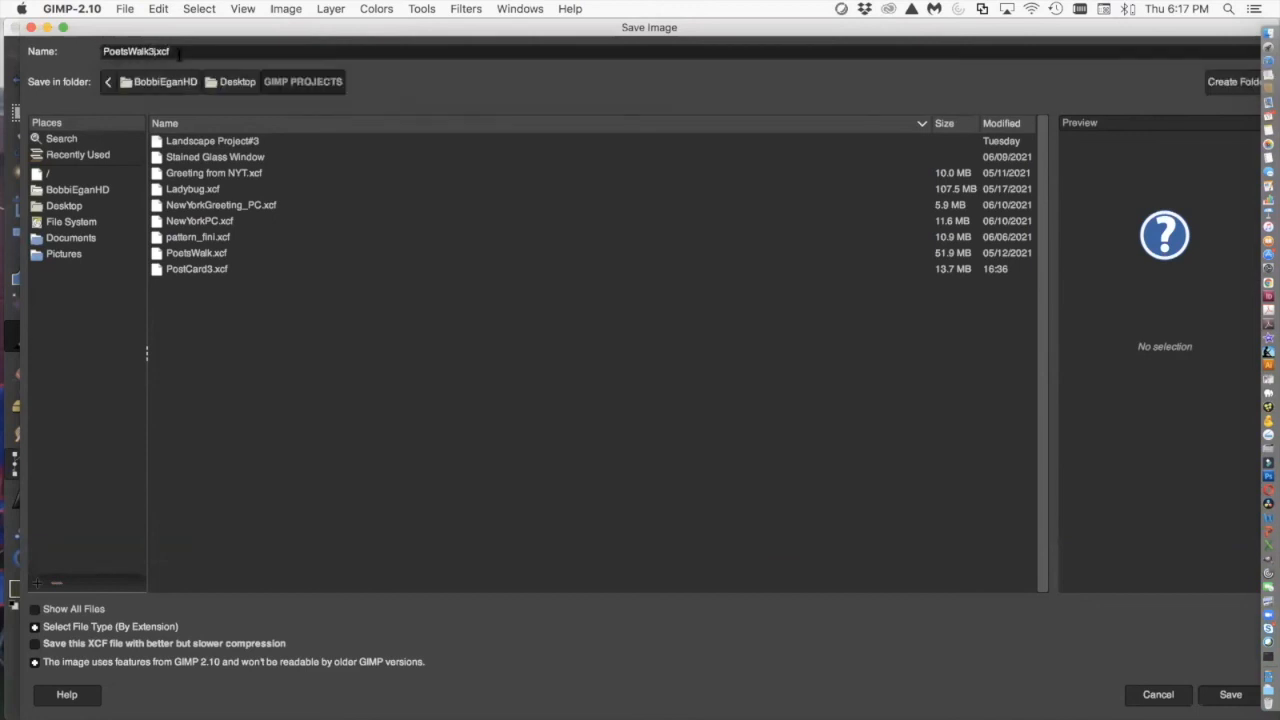
pyautogui.click(1222, 700)
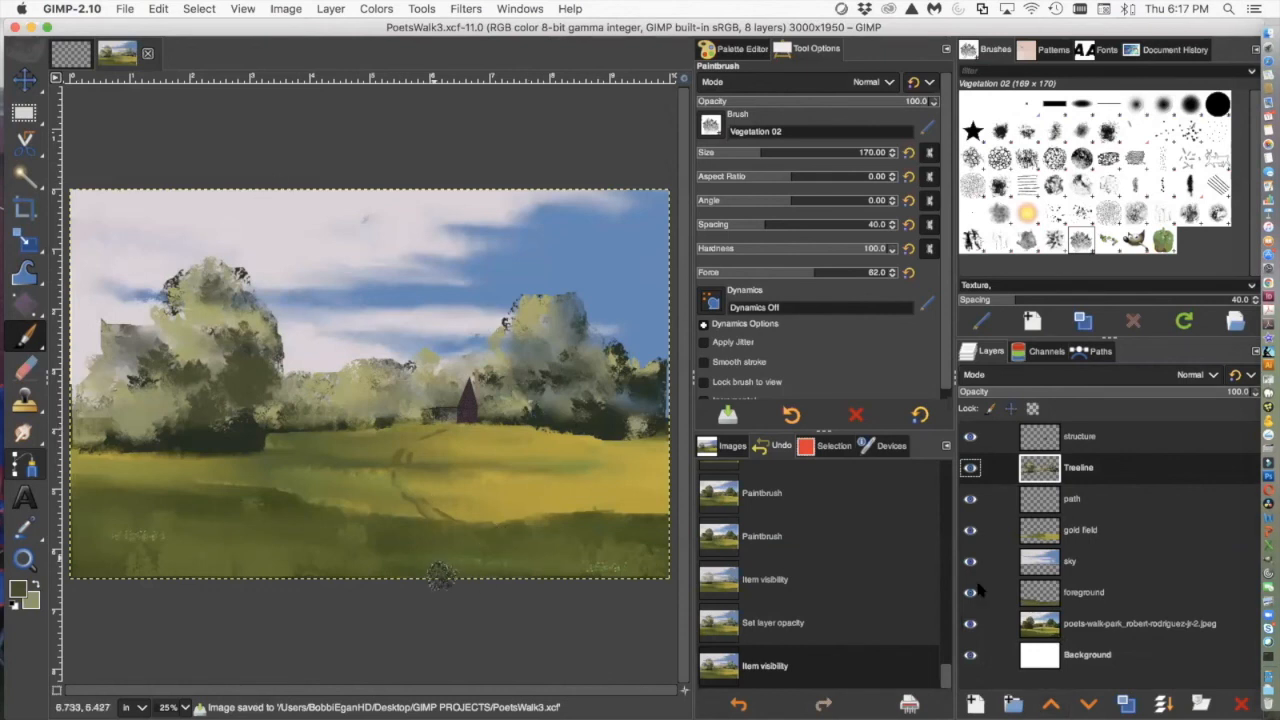
# Export the painting as PoetsWalk3.jpg to the GIMP PROJECTS folder at JPEG quality 90
pyautogui.click(126, 10)
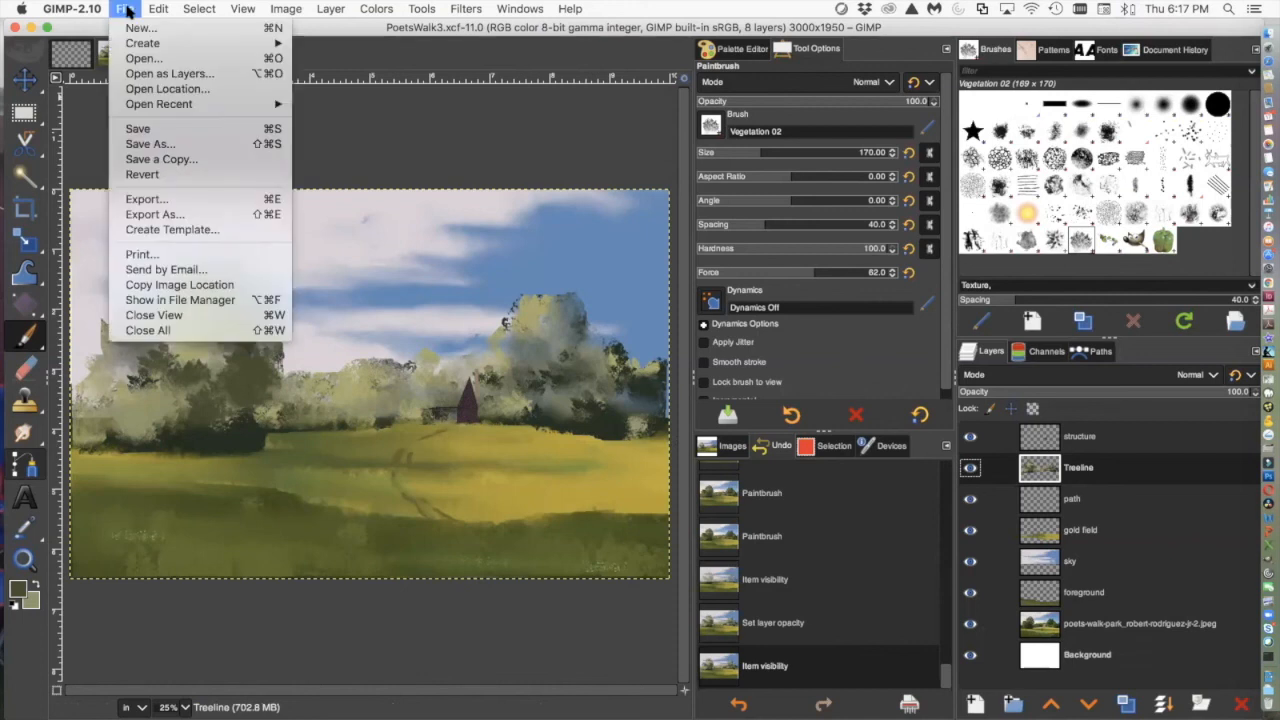
pyautogui.click(140, 200)
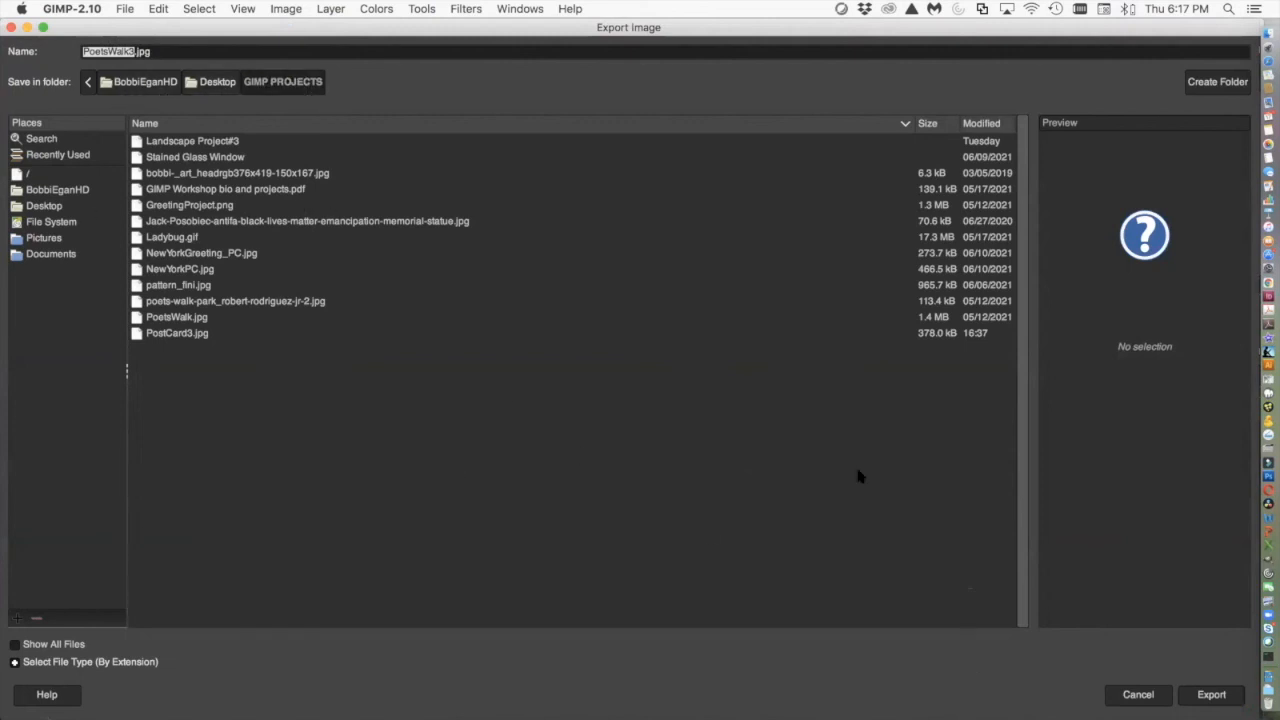
pyautogui.click(1207, 696)
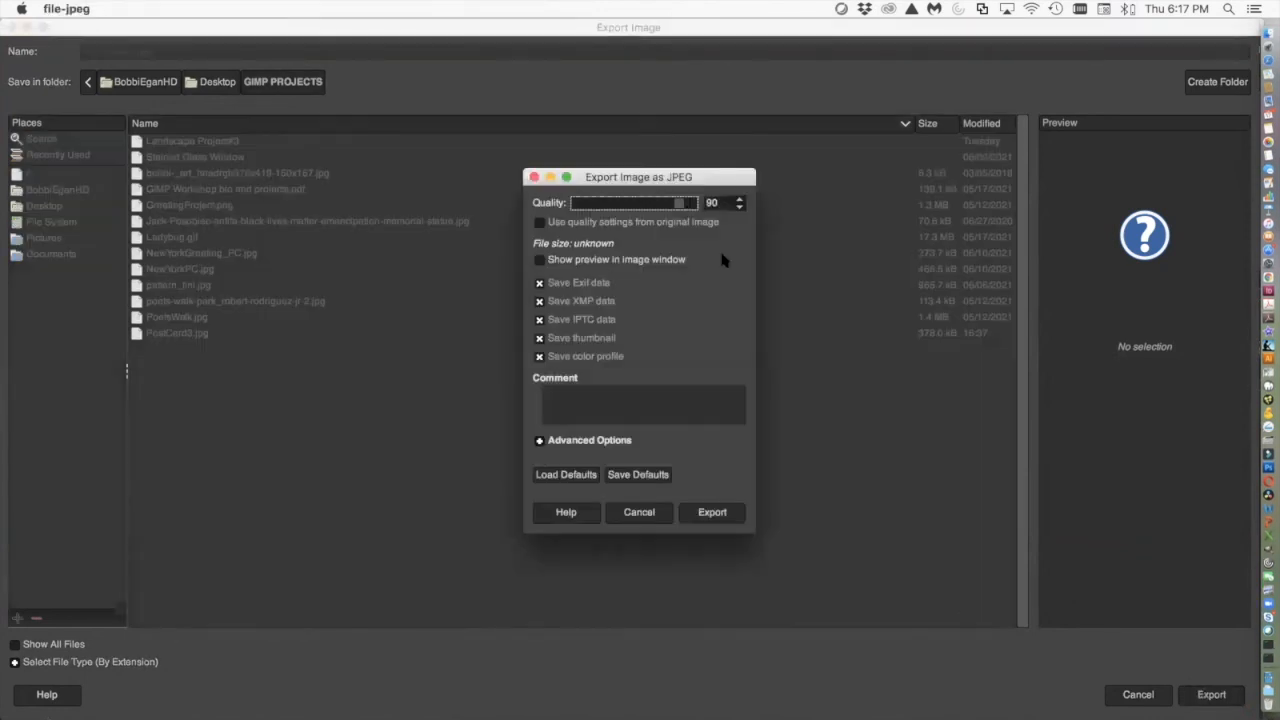
pyautogui.click(710, 514)
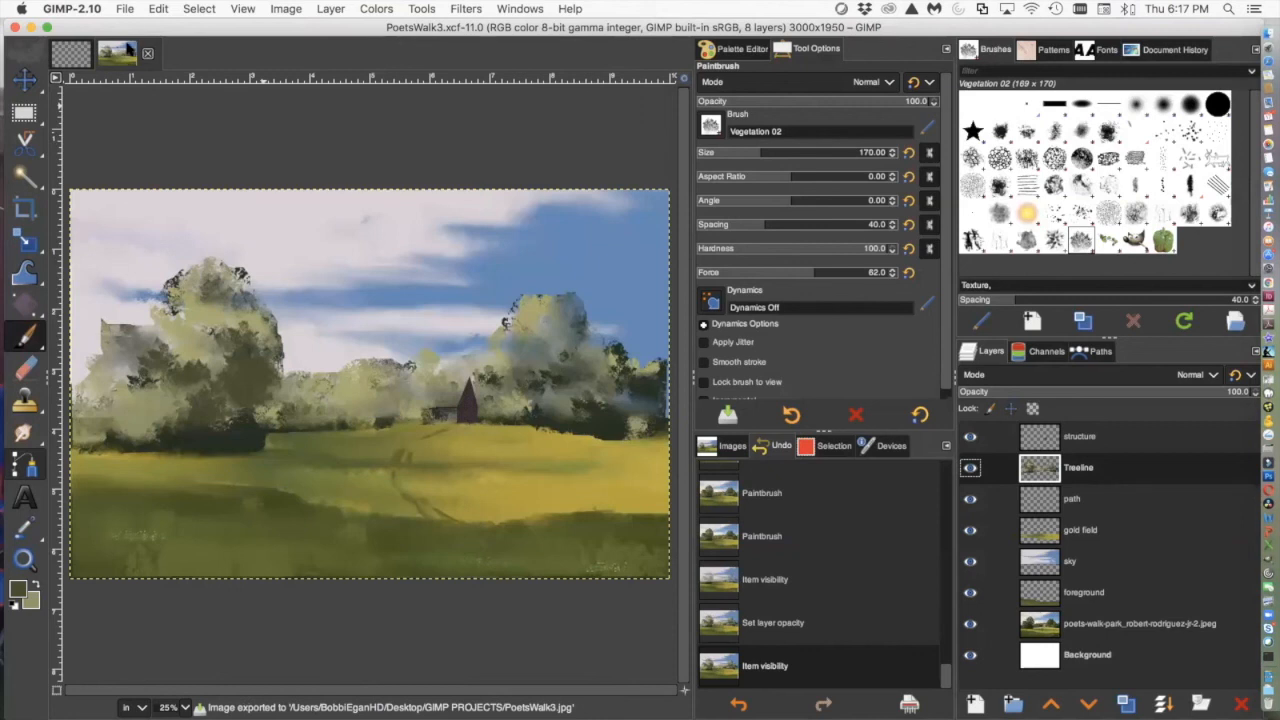
# Open the exported PoetsWalk3.jpg, check it at 25% zoom and return to the layered PoetsWalk3.xcf image
pyautogui.click(127, 9)
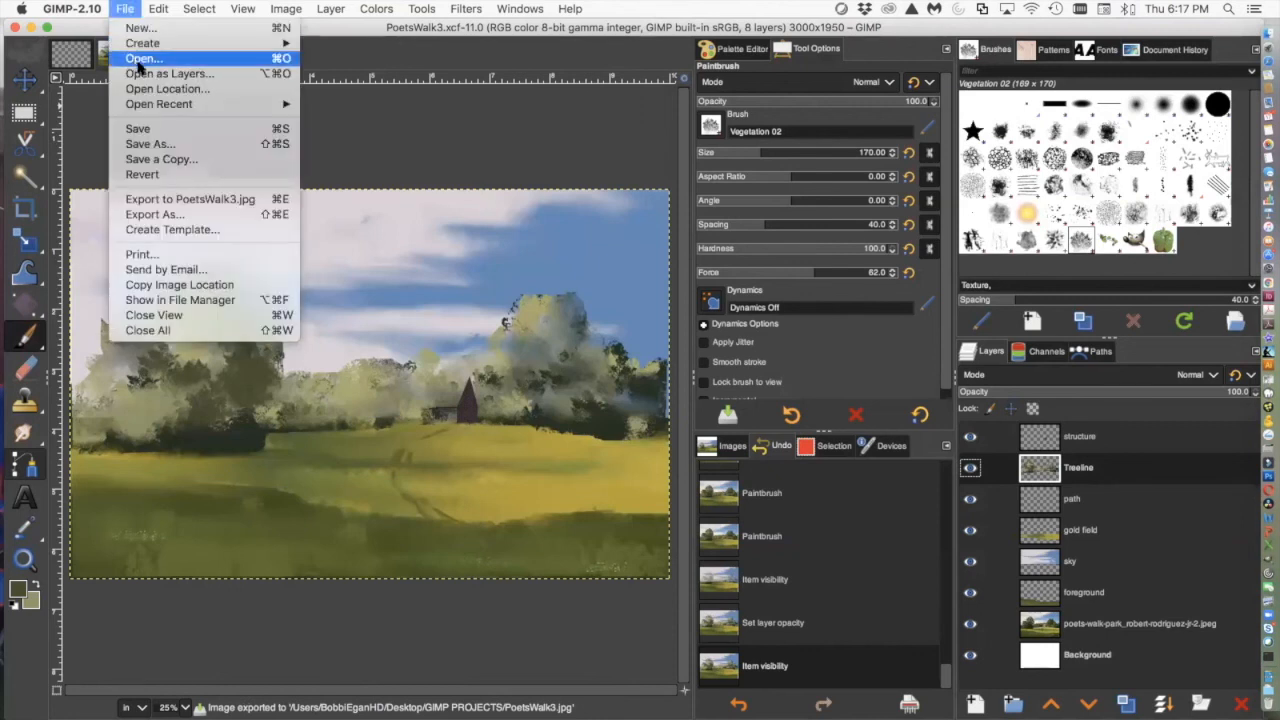
pyautogui.click(137, 62)
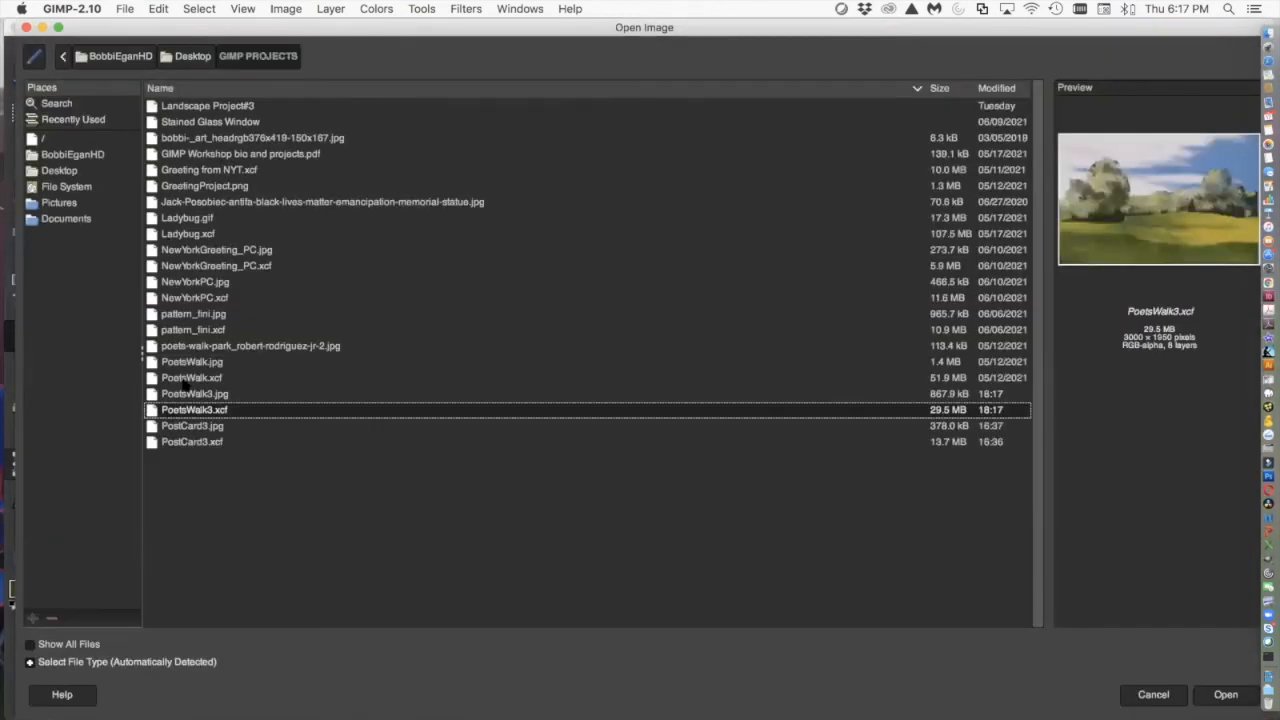
pyautogui.click(172, 396)
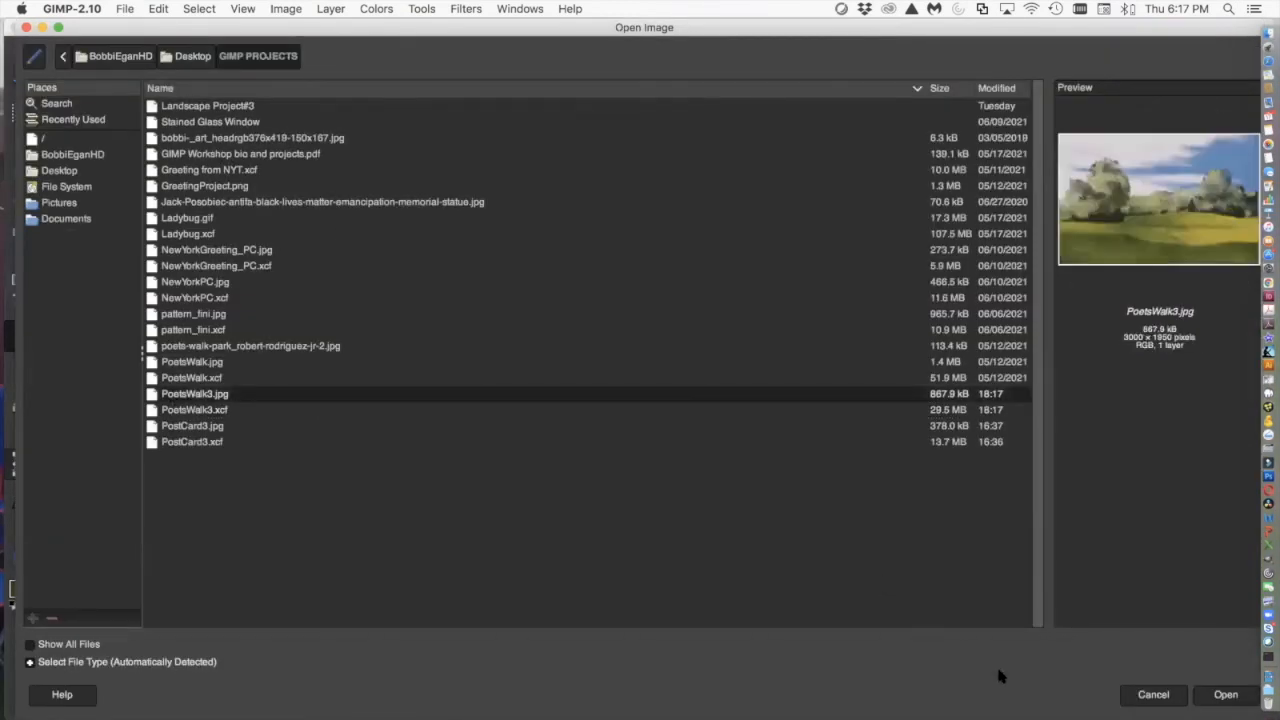
pyautogui.click(1228, 695)
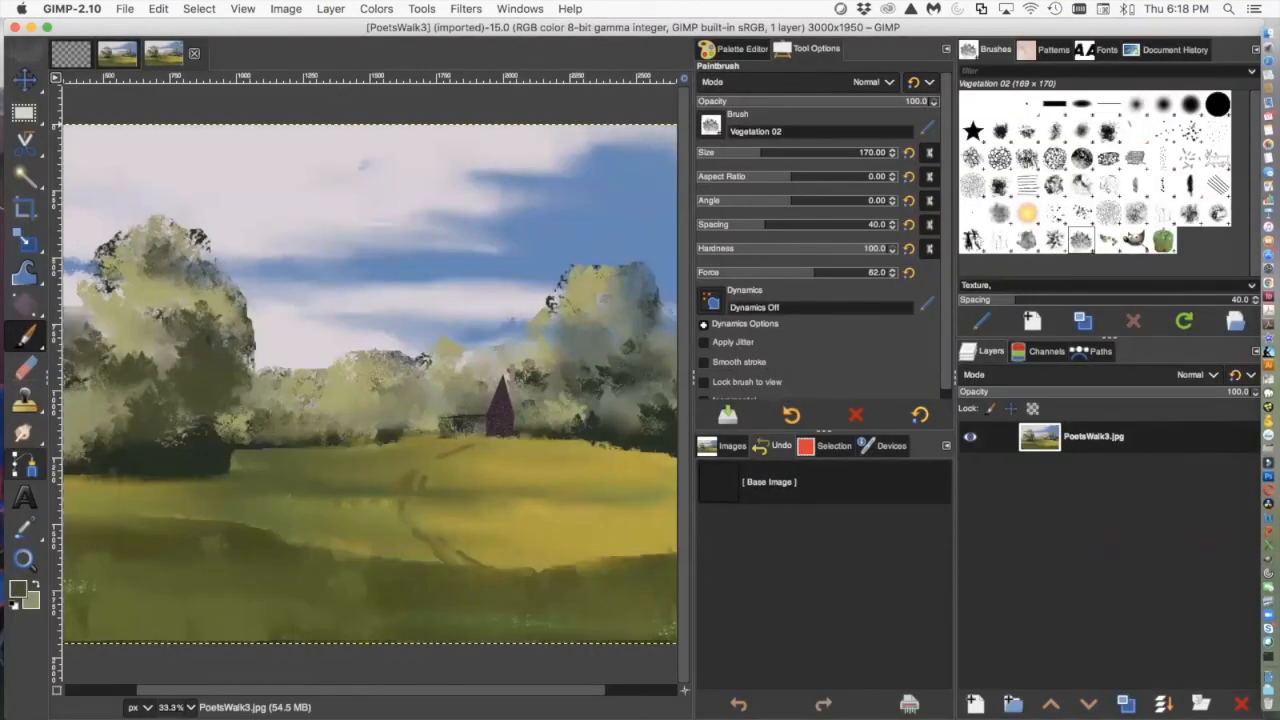
pyautogui.click(175, 707)
pyautogui.click(179, 673)
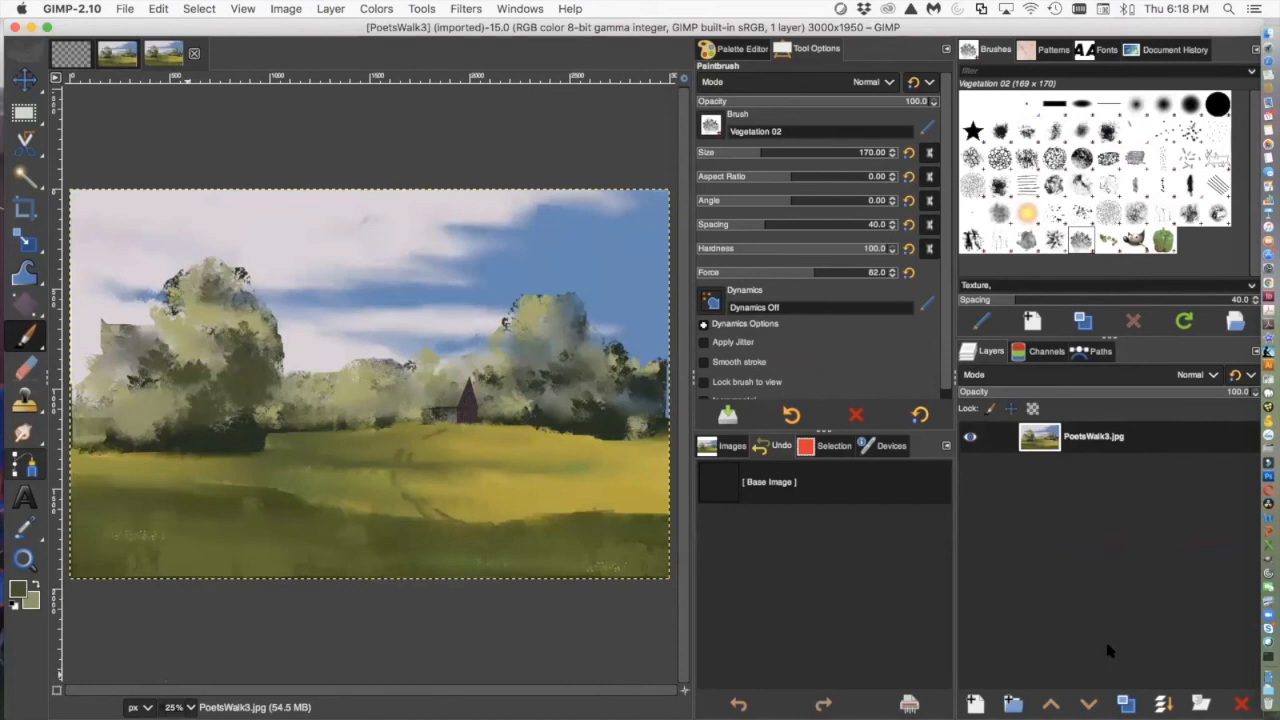
pyautogui.click(120, 56)
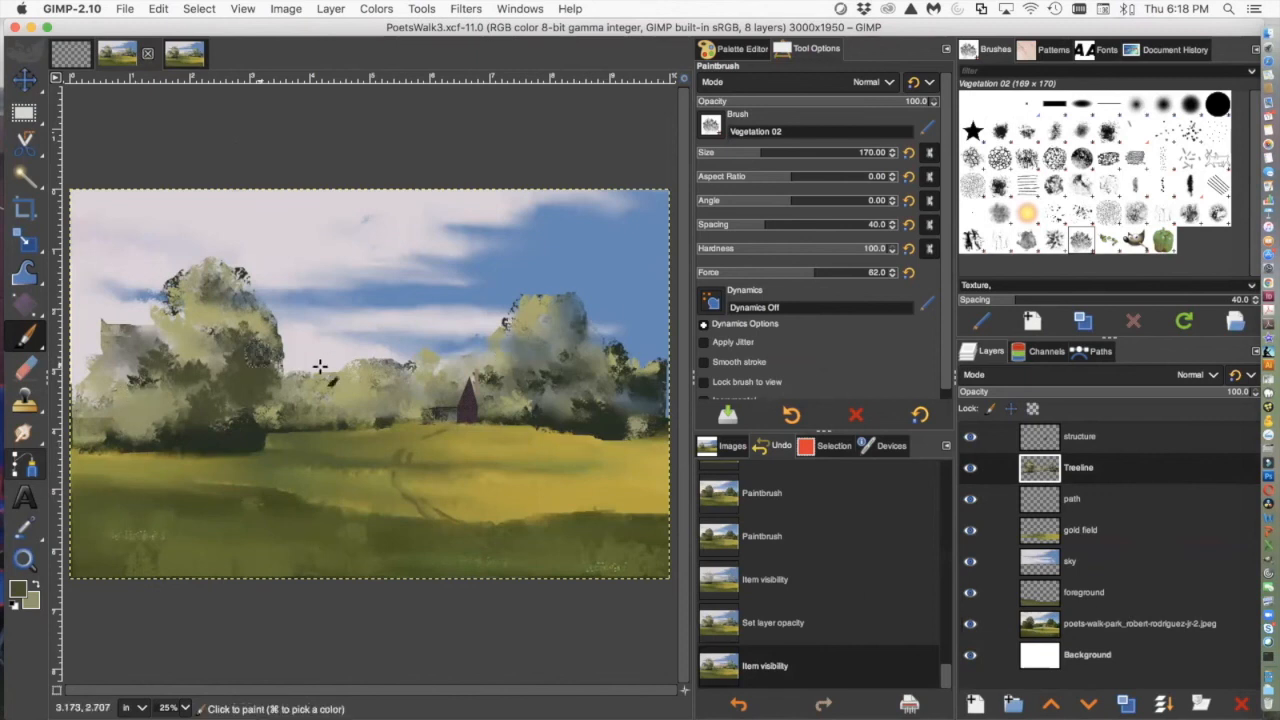
pyautogui.moveTo(244, 292); pyautogui.dragTo(285, 306)
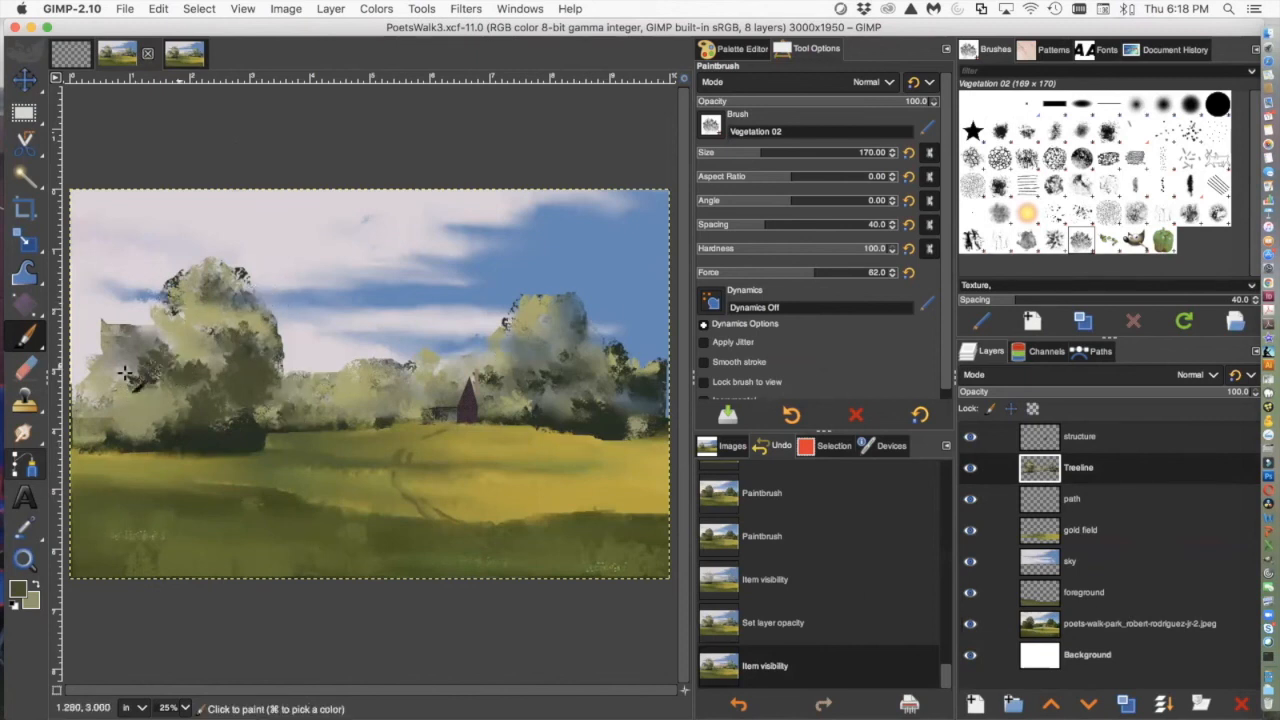